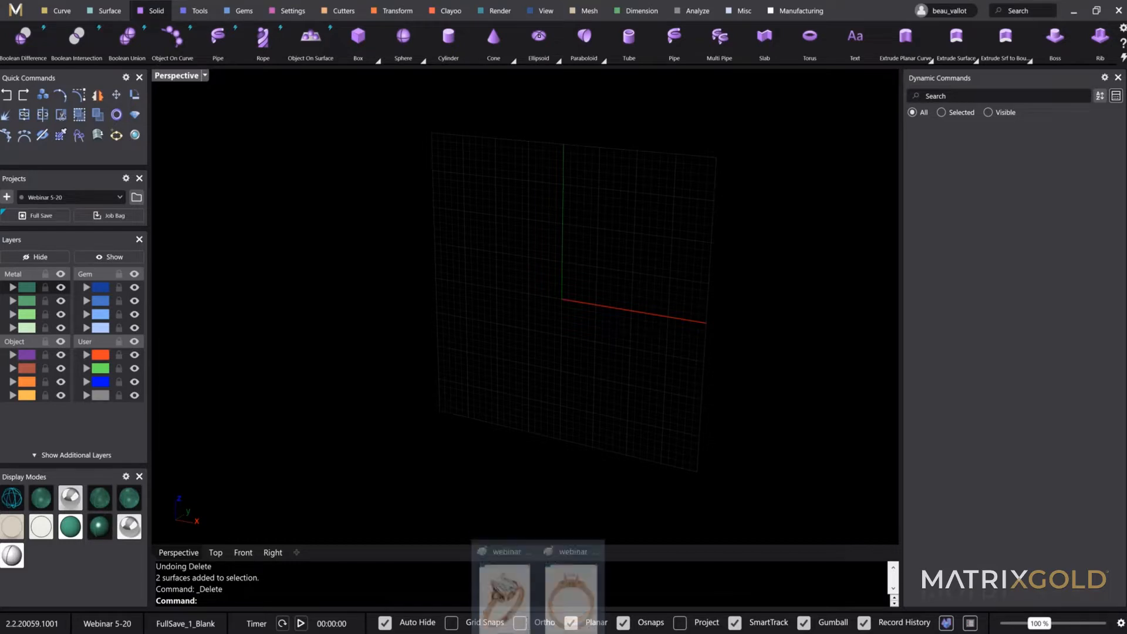
Bring up the reference images webinar - 1.jpg and webinar - 2.jpg in Paint, examine the ring design side by side, and return to MatrixGold
{"action": "left_click", "coordinate": [503, 598]}
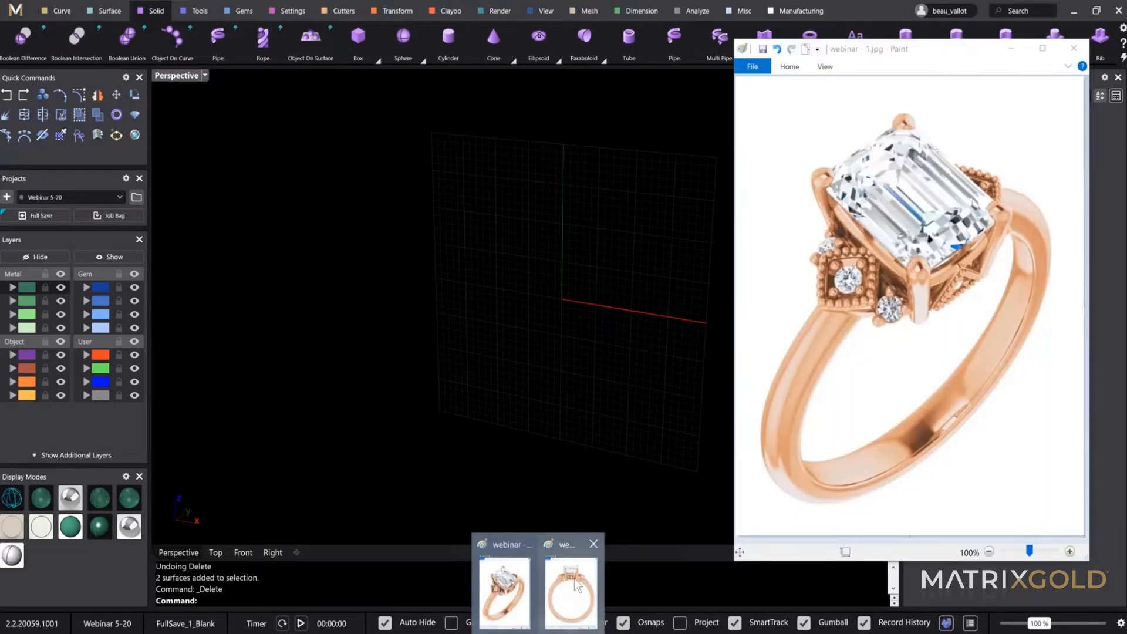
{"action": "left_click", "coordinate": [568, 586]}
{"action": "mouse_move", "coordinate": [915, 194]}
{"action": "left_mouse_down"}
{"action": "mouse_move", "coordinate": [535, 55]}
{"action": "mouse_move", "coordinate": [551, 61]}
{"action": "left_mouse_up"}
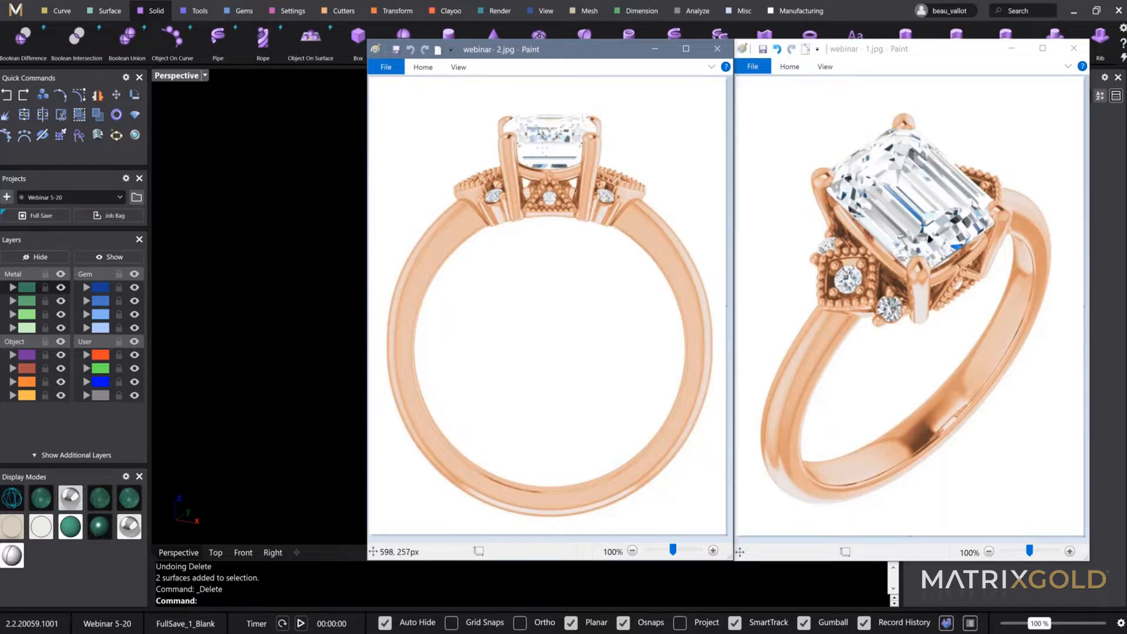
{"action": "mouse_move", "coordinate": [583, 50]}
{"action": "left_mouse_down"}
{"action": "mouse_move", "coordinate": [553, 58]}
{"action": "mouse_move", "coordinate": [864, 156]}
{"action": "mouse_move", "coordinate": [976, 152]}
{"action": "left_mouse_up"}
{"action": "left_click", "coordinate": [652, 270]}
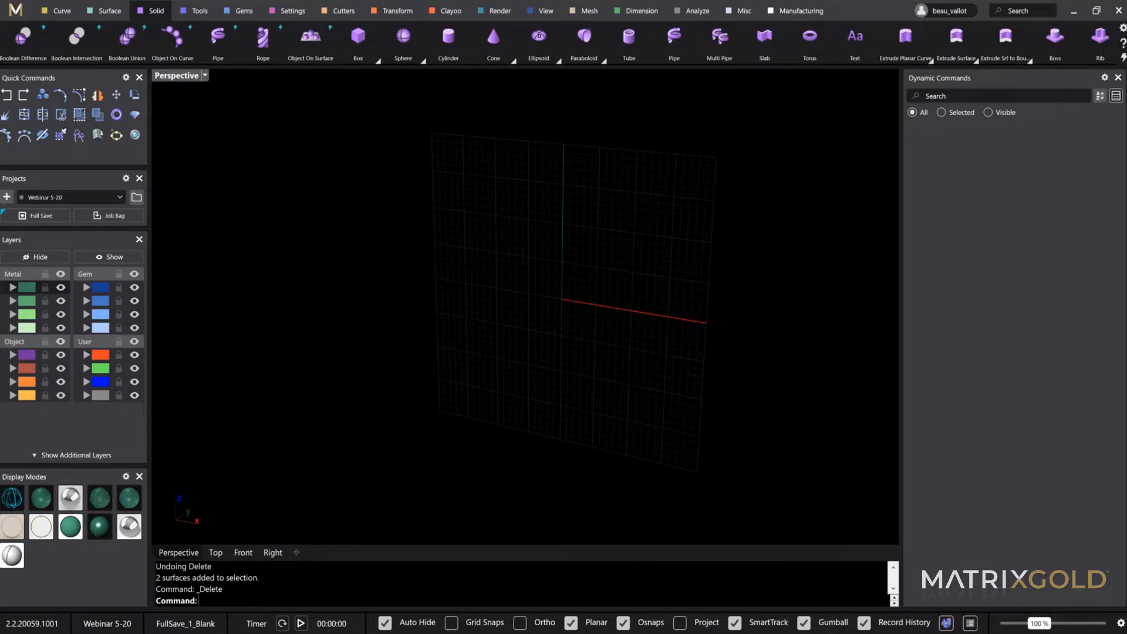
Import webinar - 2.jpg from the Downloads folder as a Picture and place it in the maximized Front view
{"action": "key", "text": "alt+Tab"}
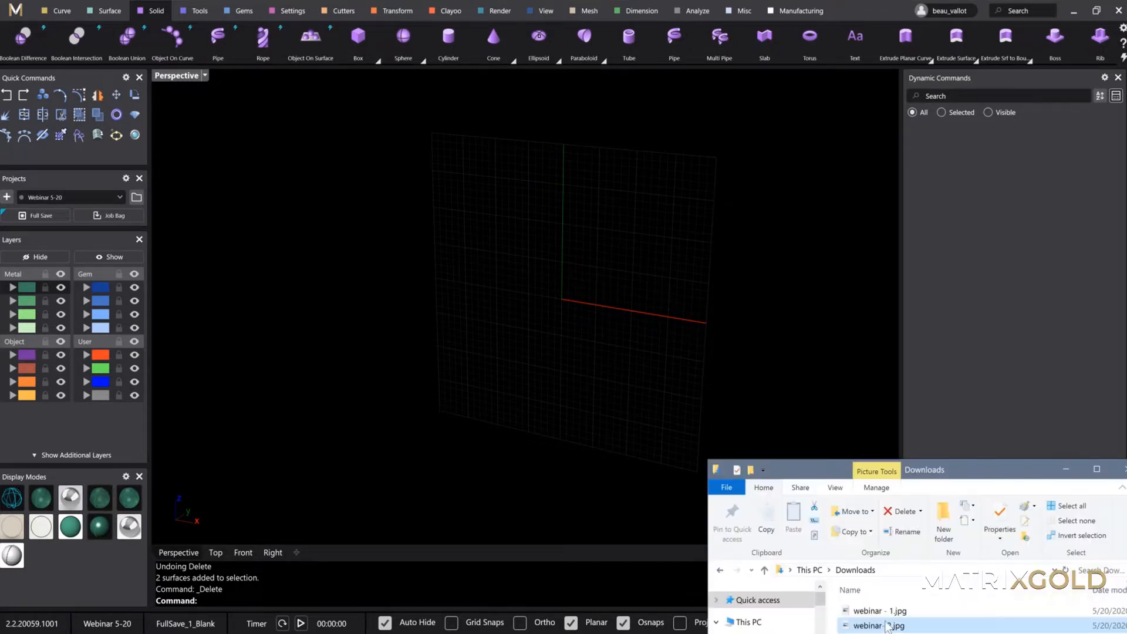
{"action": "left_click_drag", "start_coordinate": [887, 628], "coordinate": [576, 349]}
{"action": "left_click", "coordinate": [510, 393]}
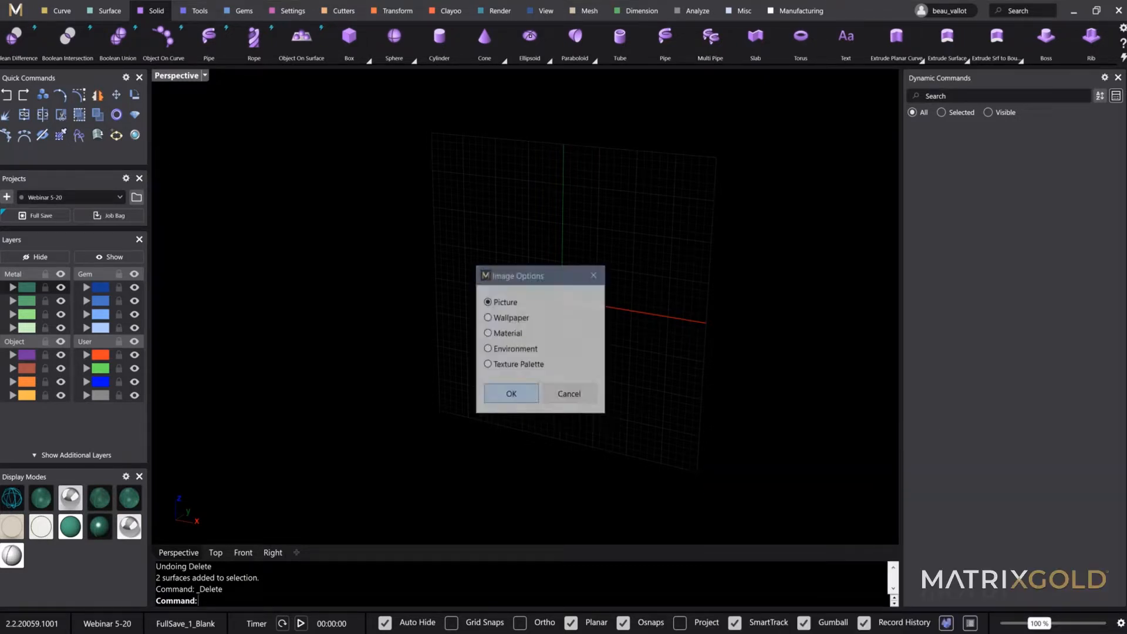
{"action": "double_click", "coordinate": [168, 78]}
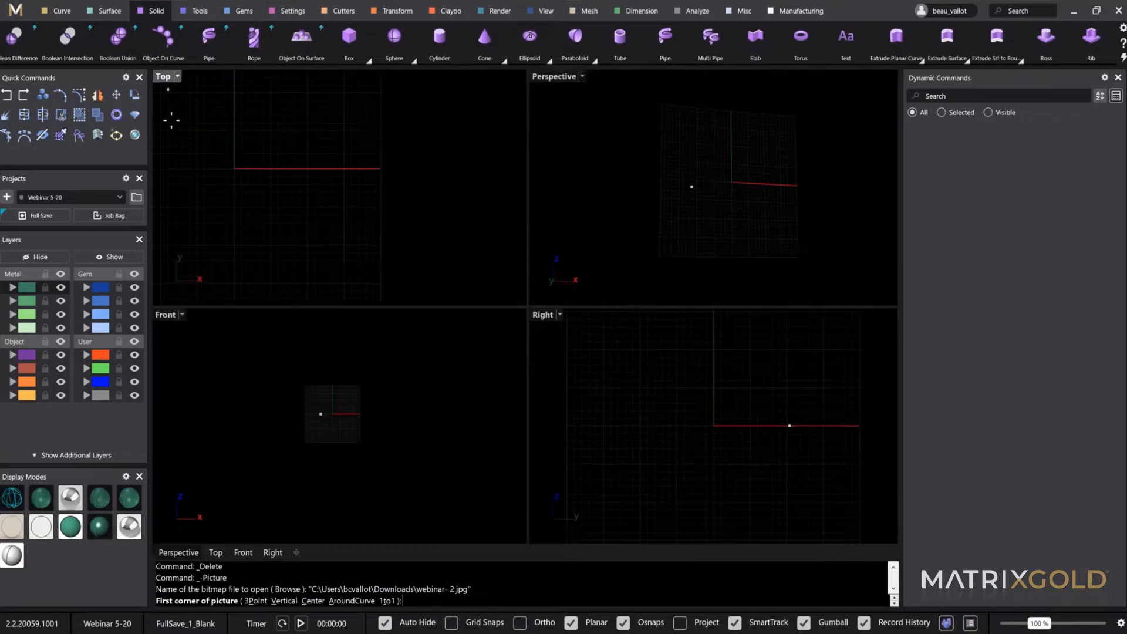
{"action": "double_click", "coordinate": [165, 315]}
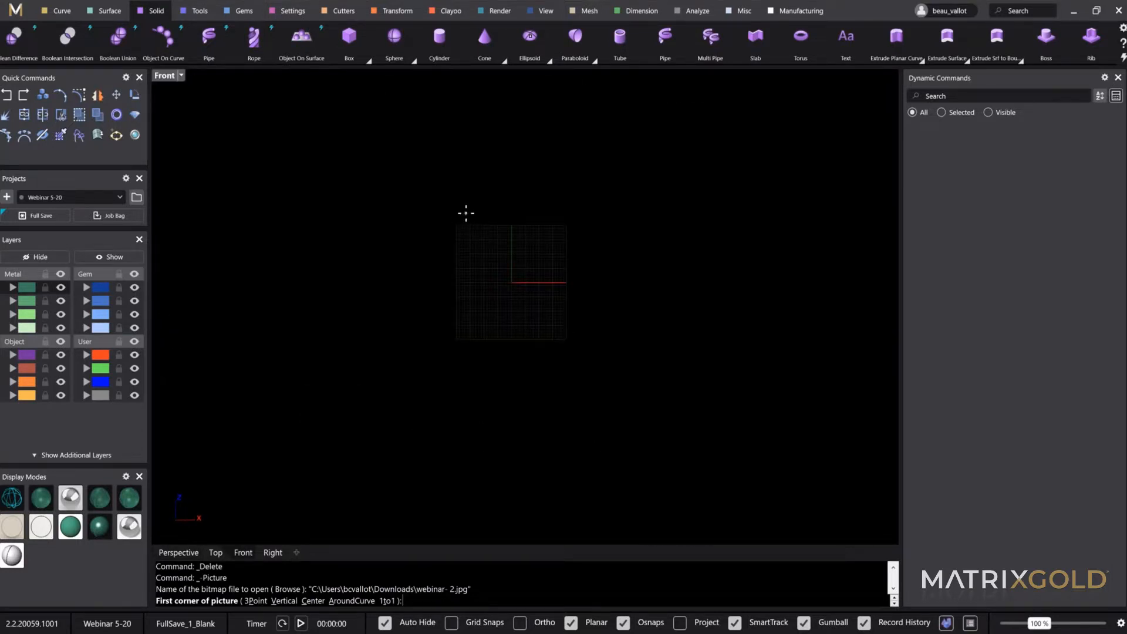
{"action": "left_click", "coordinate": [466, 213]}
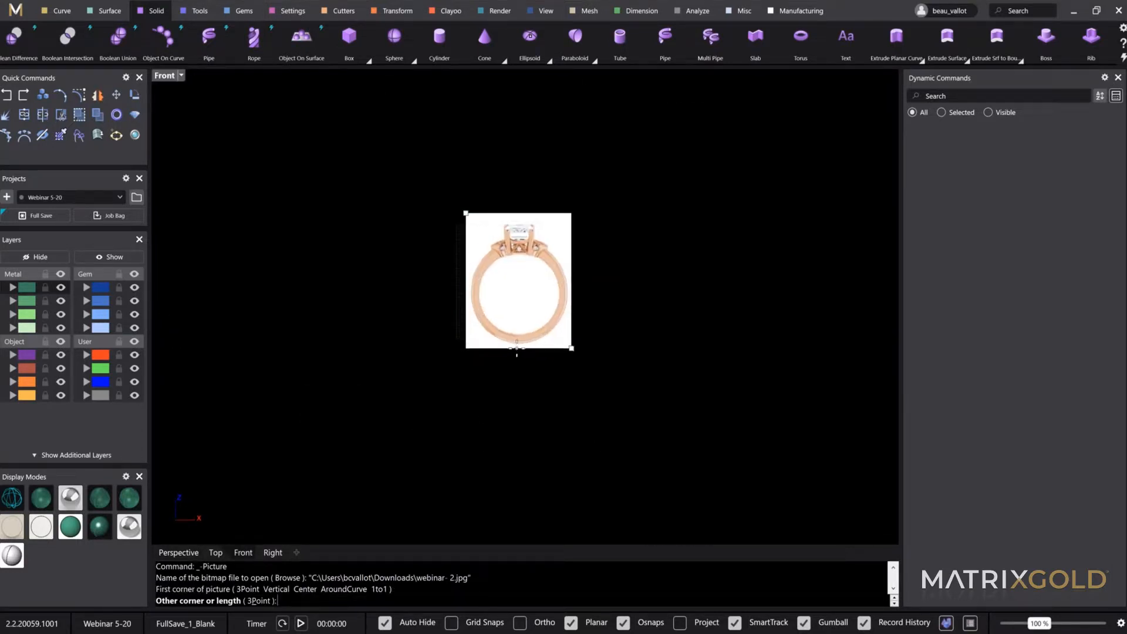
{"action": "left_click", "coordinate": [517, 350]}
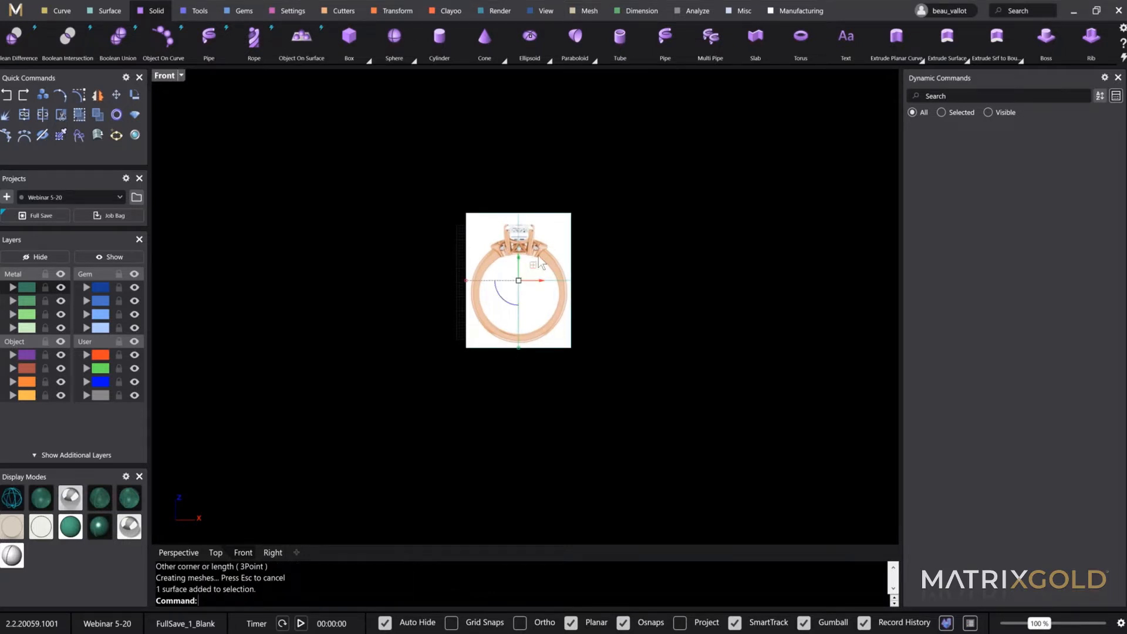
Center the ring picture on the world origin and scale it down uniformly in the Front view
{"action": "key", "text": "F9"}
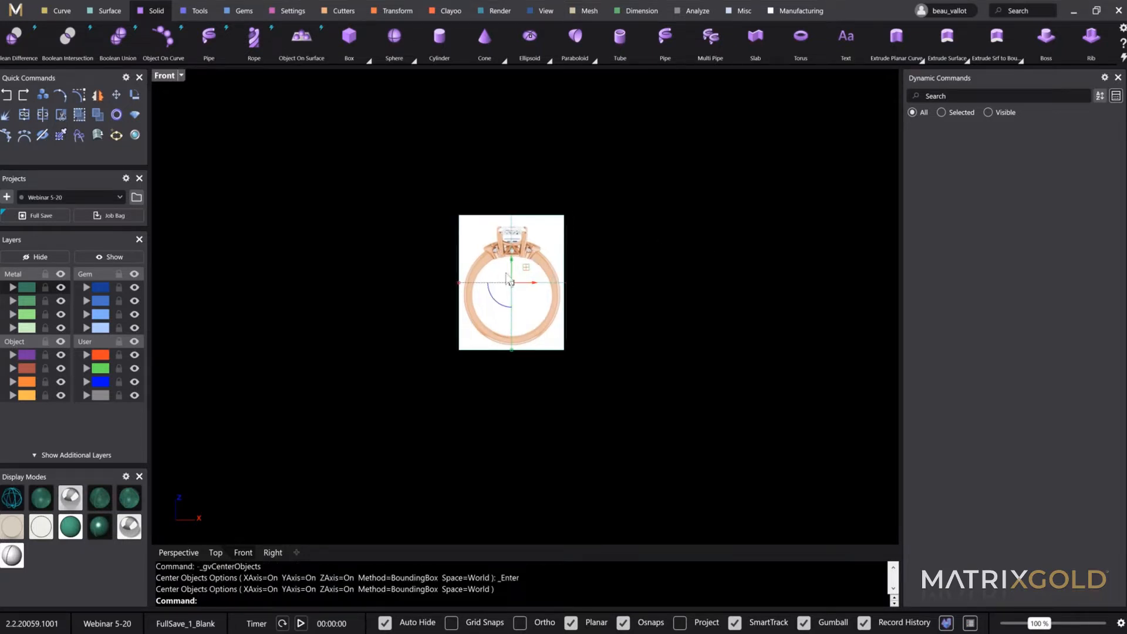
{"action": "scroll", "coordinate": [503, 271], "scroll_direction": "up", "scroll_amount": 3}
{"action": "left_click", "coordinate": [557, 234]}
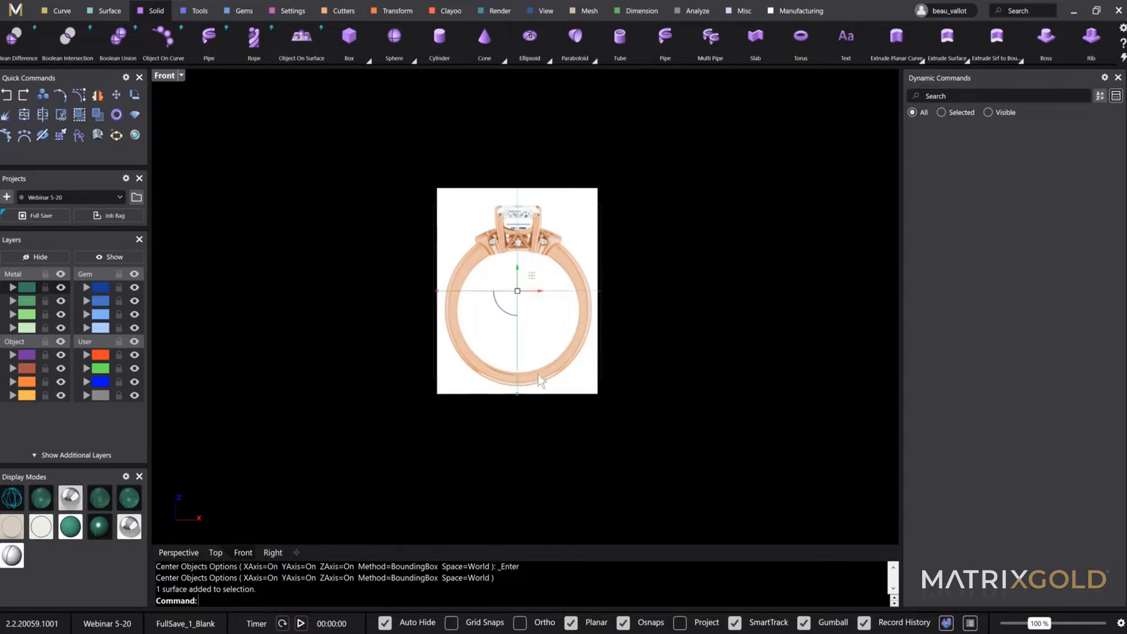
{"action": "scroll", "coordinate": [537, 374], "scroll_direction": "up", "scroll_amount": 3}
{"action": "left_click_drag", "start_coordinate": [505, 400], "coordinate": [506, 359]}
{"action": "left_click", "coordinate": [778, 301]}
{"action": "right_click_drag", "start_coordinate": [766, 322], "coordinate": [748, 354]}
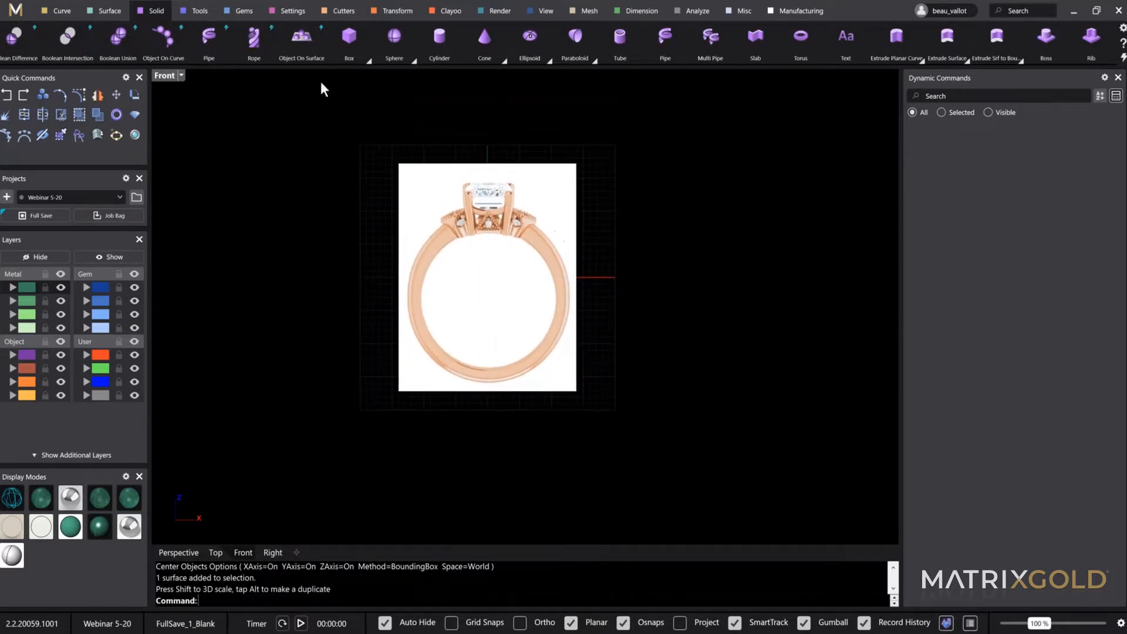
Create a Ring Rail with US finger size 7
{"action": "left_click", "coordinate": [180, 13]}
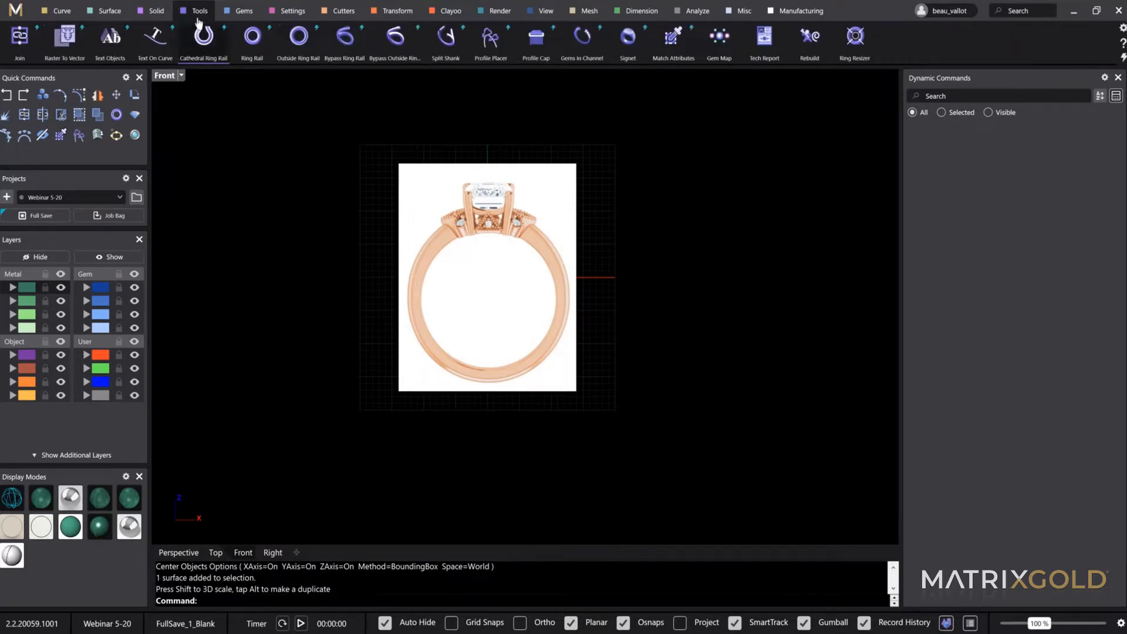
{"action": "left_click", "coordinate": [253, 59]}
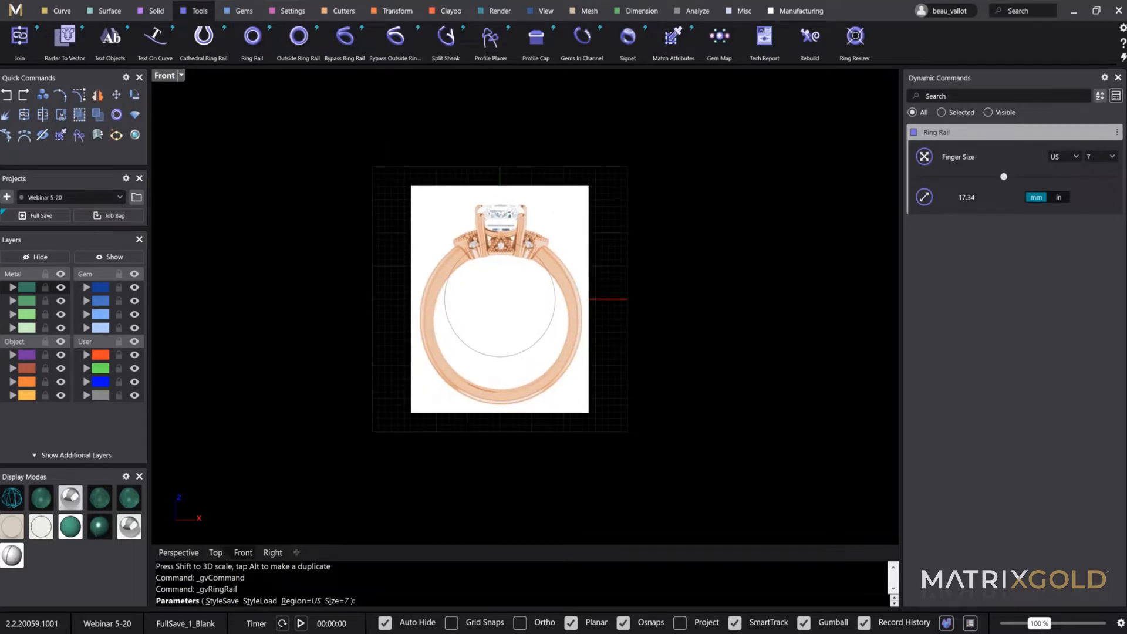
{"action": "key", "text": "Return"}
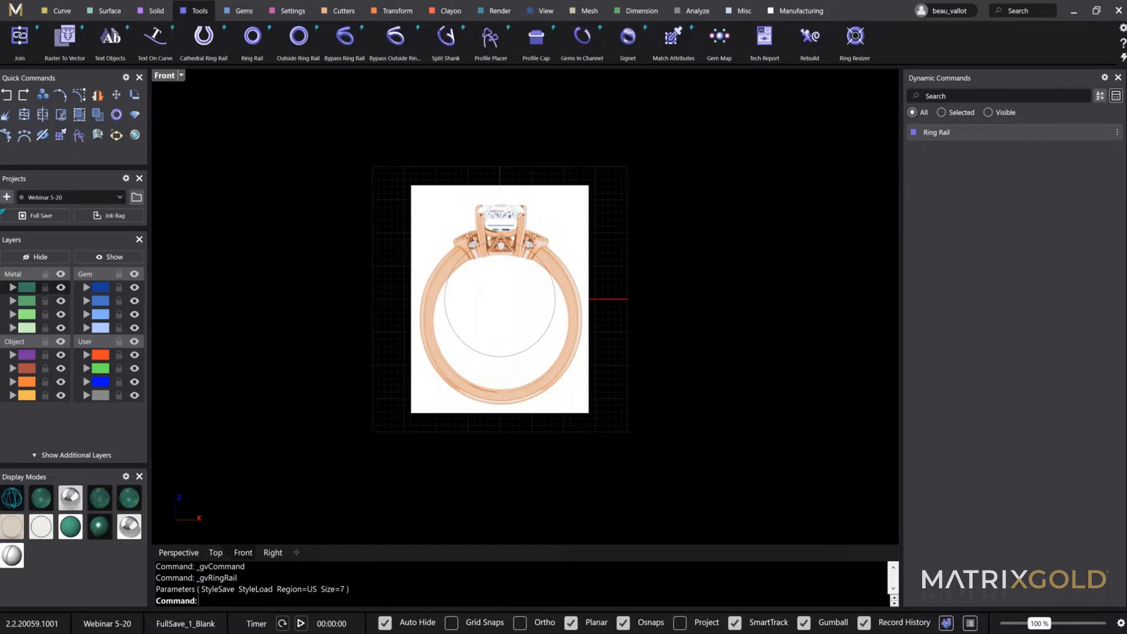
Move the ring picture vertically and horizontally to center its finger hole roughly on the ring rail
{"action": "scroll", "coordinate": [528, 291], "scroll_direction": "up", "scroll_amount": 4}
{"action": "left_click", "coordinate": [535, 234]}
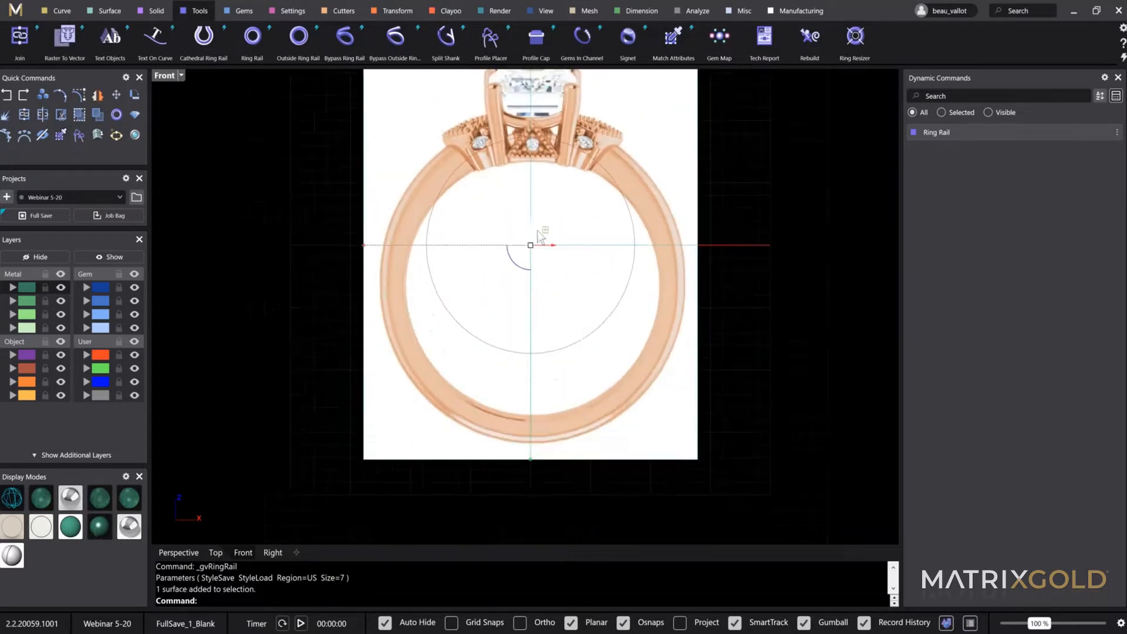
{"action": "left_click_drag", "start_coordinate": [523, 252], "coordinate": [526, 210]}
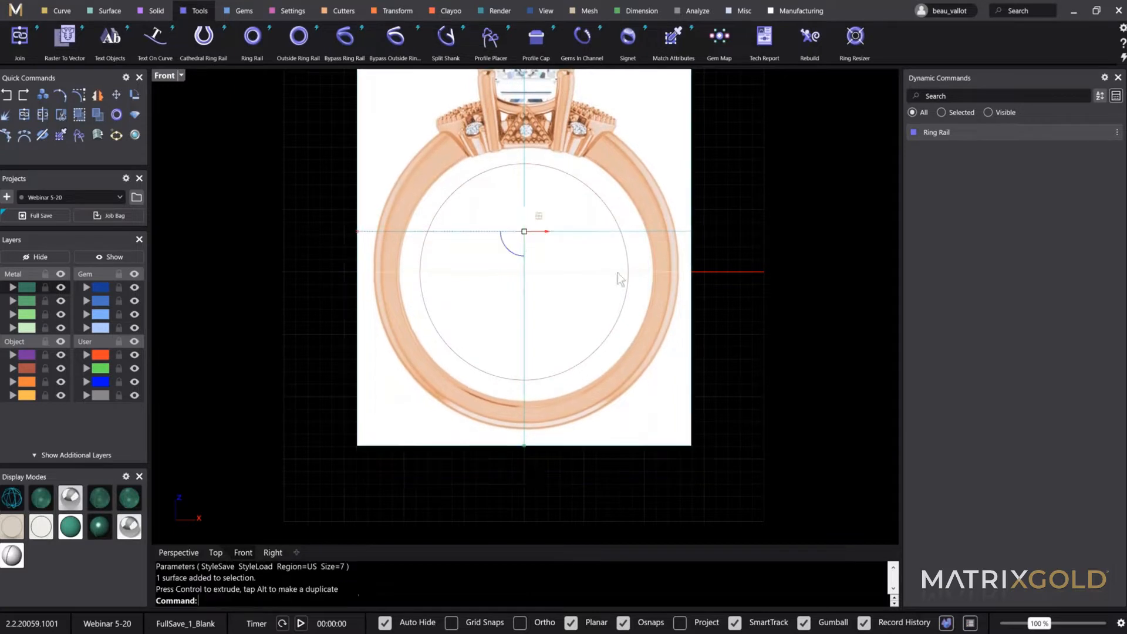
{"action": "left_click", "coordinate": [708, 347]}
{"action": "left_click", "coordinate": [543, 285]}
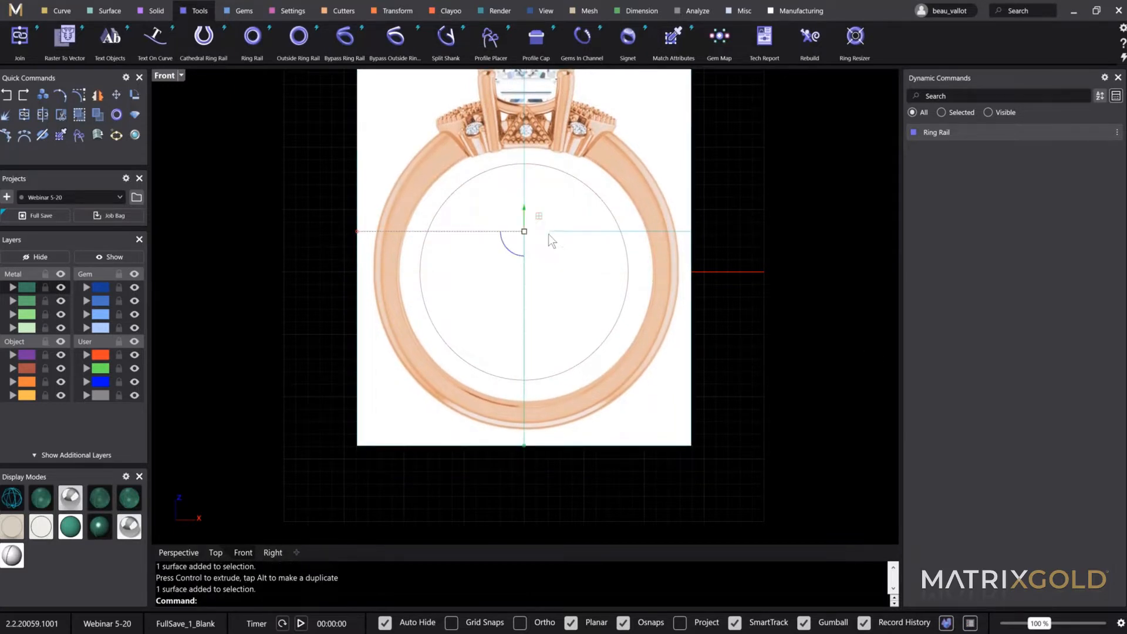
{"action": "left_click_drag", "start_coordinate": [547, 234], "coordinate": [547, 242]}
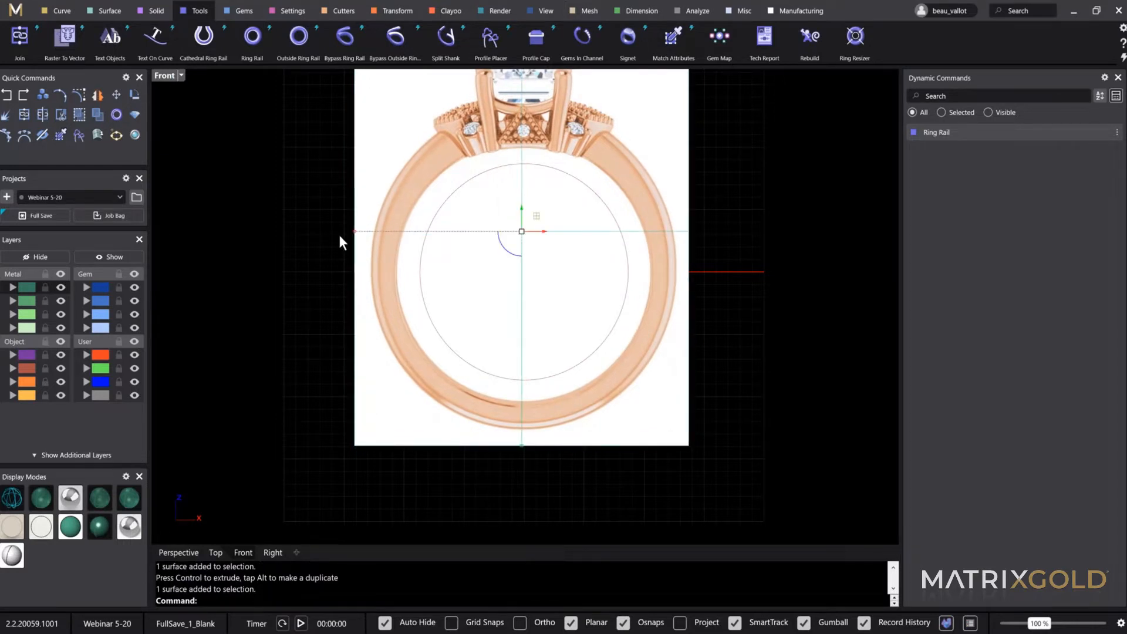
Scale the ring picture uniformly to match its finger hole to the ring rail, and adjust its vertical position
{"action": "left_click_drag", "start_coordinate": [354, 230], "coordinate": [356, 231]}
{"action": "left_click", "coordinate": [357, 230]}
{"action": "left_click_drag", "start_coordinate": [522, 203], "coordinate": [517, 211]}
{"action": "right_click_drag", "start_coordinate": [527, 117], "coordinate": [567, 175]}
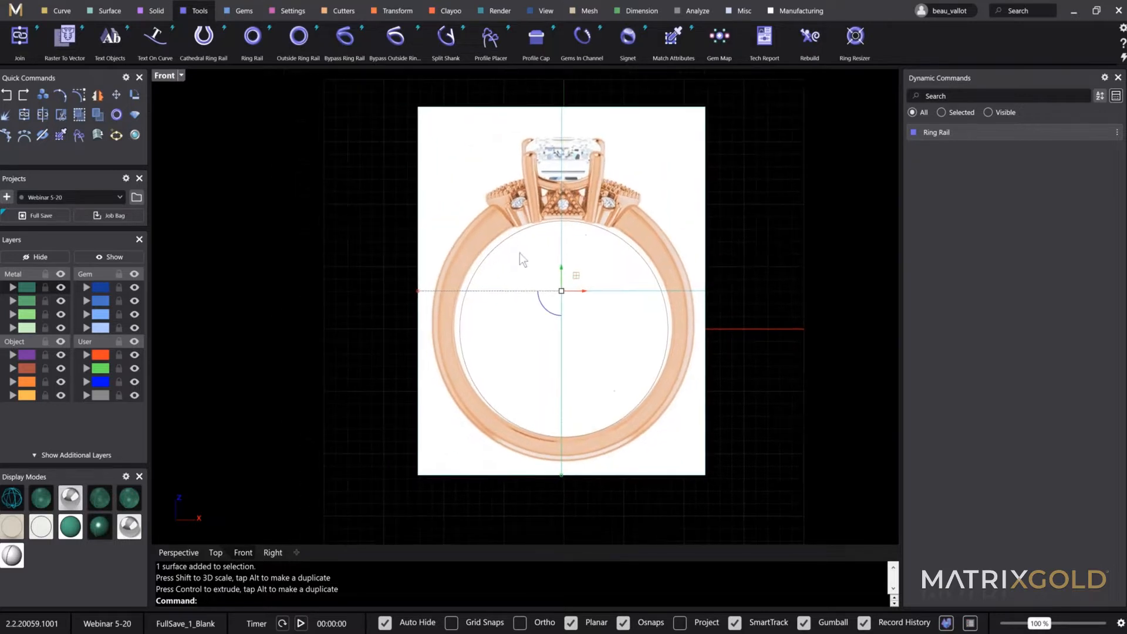
{"action": "scroll", "coordinate": [548, 145], "scroll_direction": "up", "scroll_amount": 8}
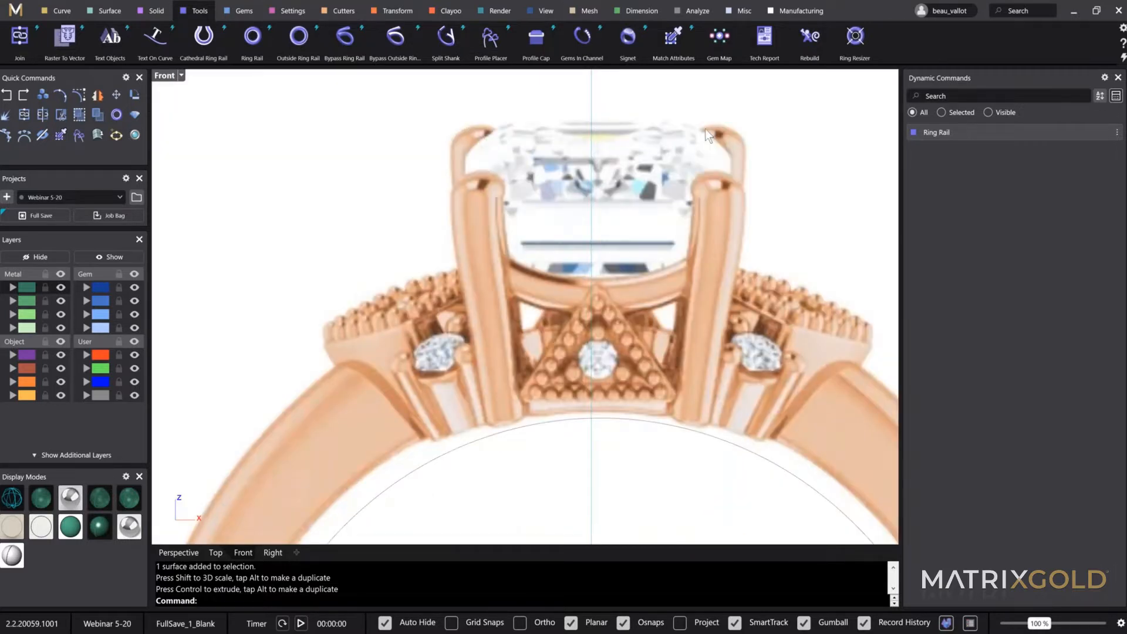
{"action": "scroll", "coordinate": [710, 202], "scroll_direction": "down", "scroll_amount": 10}
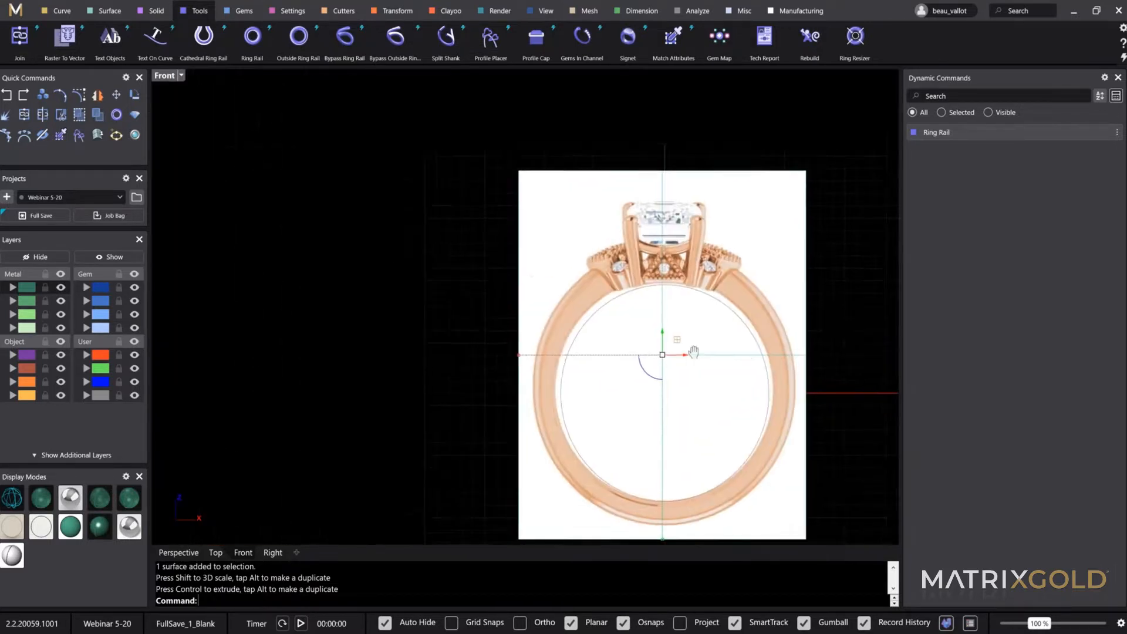
Fine-tune the picture's scale and vertical position so the ring's inner edge lines up with the rail at both sides and the base
{"action": "scroll", "coordinate": [529, 308], "scroll_direction": "up", "scroll_amount": 3}
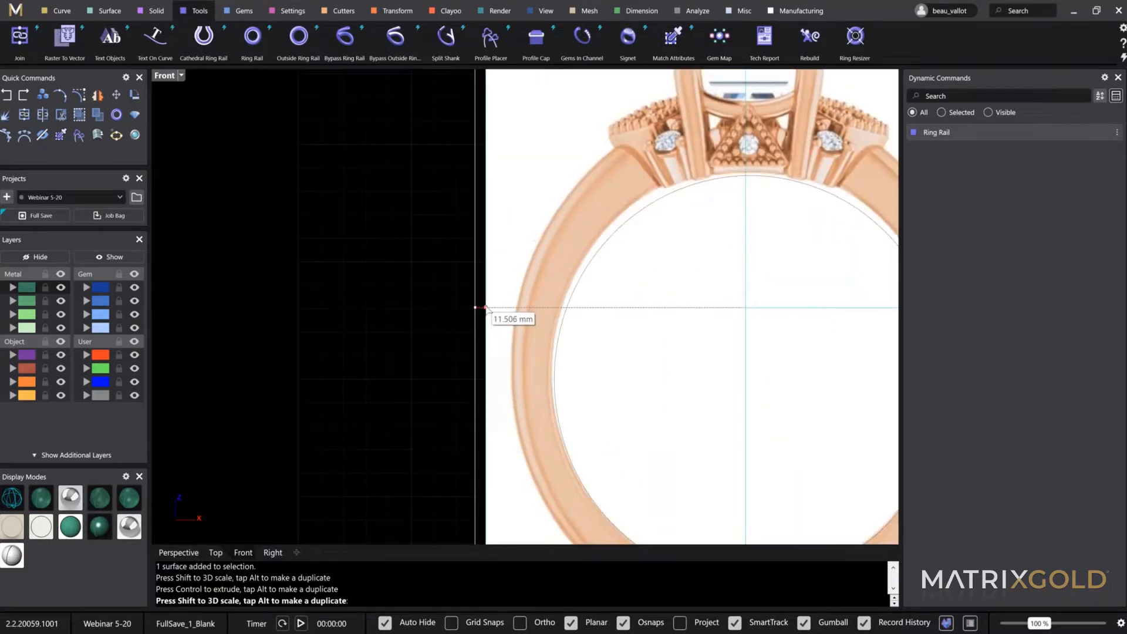
{"action": "scroll", "coordinate": [674, 353], "scroll_direction": "down", "scroll_amount": 2}
{"action": "scroll", "coordinate": [487, 136], "scroll_direction": "down", "scroll_amount": 4}
{"action": "scroll", "coordinate": [599, 403], "scroll_direction": "up", "scroll_amount": 6}
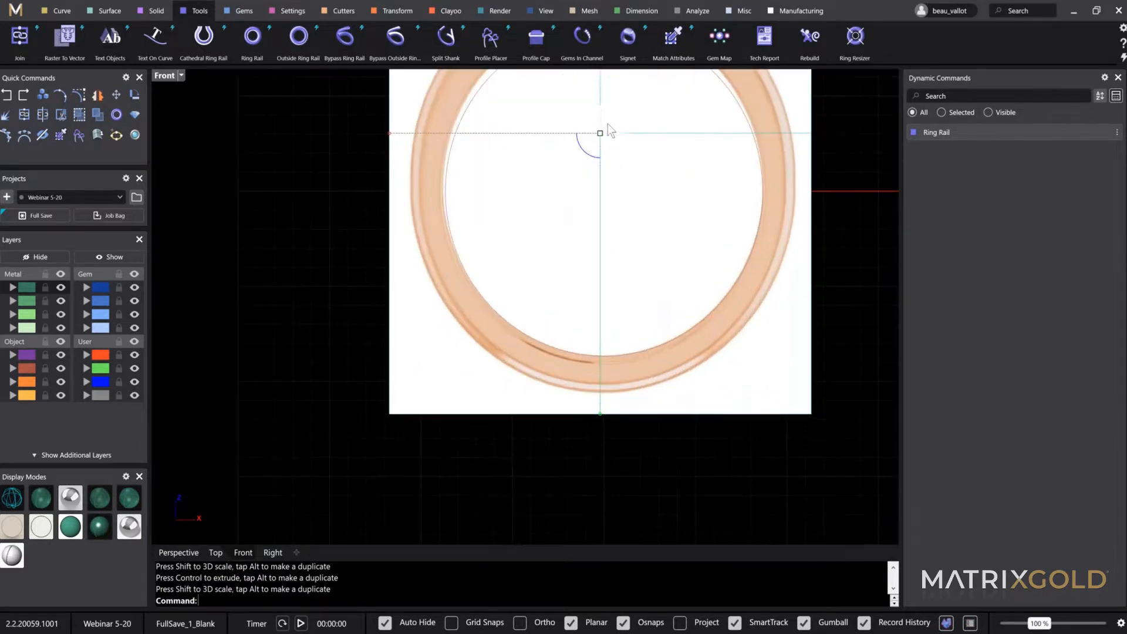
{"action": "left_click_drag", "start_coordinate": [599, 111], "coordinate": [600, 114]}
{"action": "right_click_drag", "start_coordinate": [594, 390], "coordinate": [587, 464]}
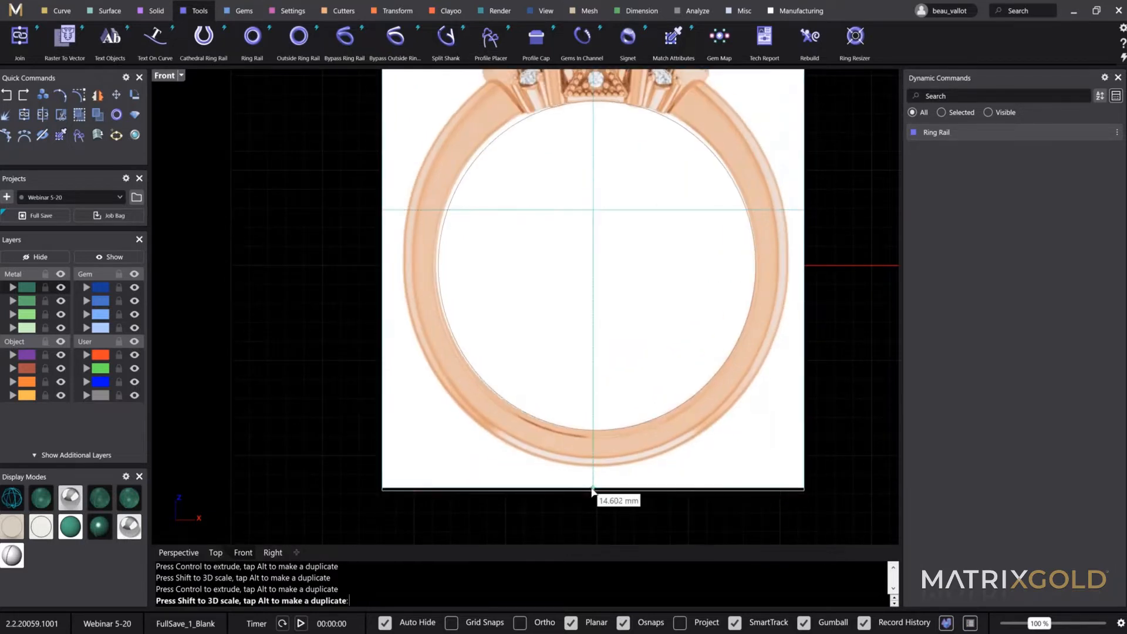
{"action": "scroll", "coordinate": [625, 311], "scroll_direction": "down", "scroll_amount": 3}
{"action": "right_click_drag", "start_coordinate": [625, 305], "coordinate": [598, 333]}
{"action": "left_click", "coordinate": [762, 280]}
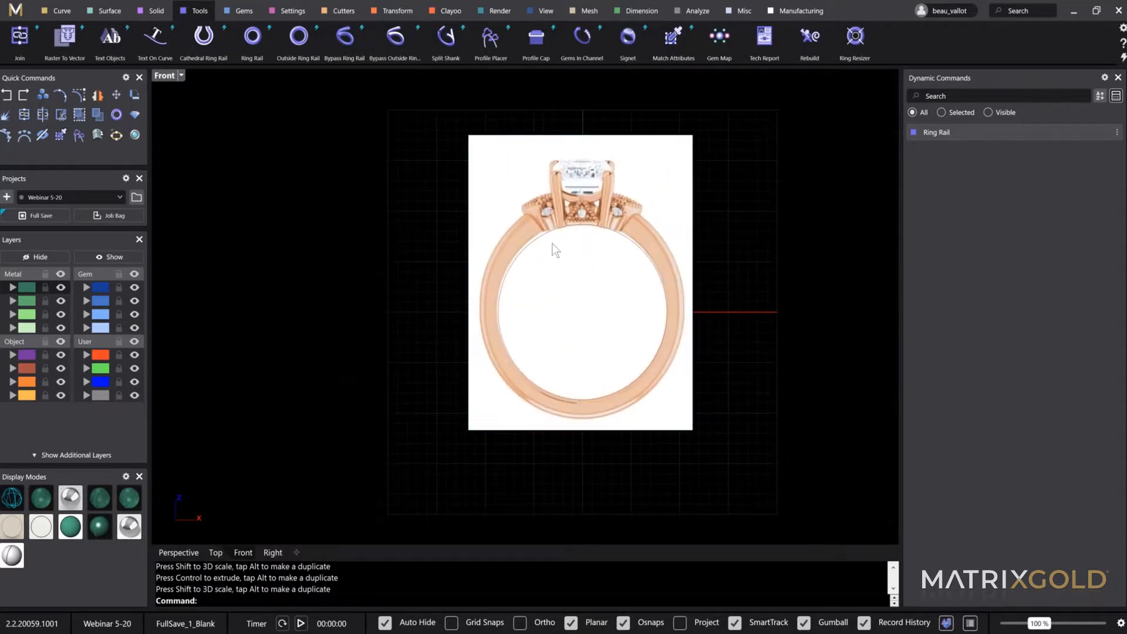
Draw a closed Free-Form Curve through points just outside the pictured ring, tracing around the prongs, shoulders and whole shank
{"action": "left_click", "coordinate": [63, 12]}
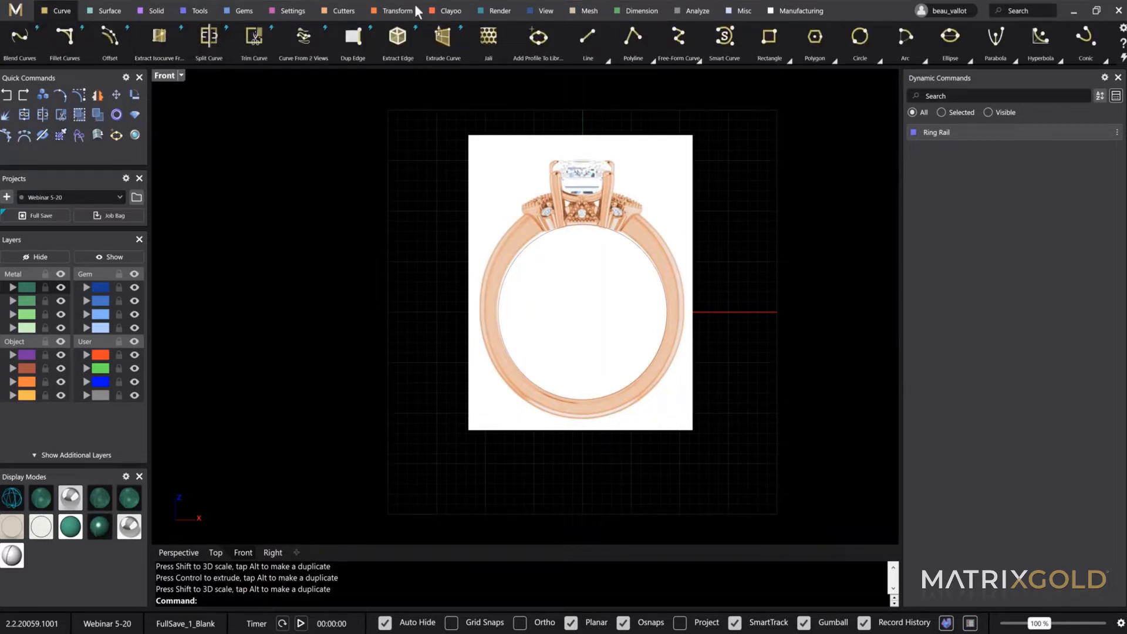
{"action": "left_click", "coordinate": [678, 37]}
{"action": "right_click_drag", "start_coordinate": [591, 128], "coordinate": [598, 86]}
{"action": "right_click_drag", "start_coordinate": [576, 130], "coordinate": [595, 247]}
{"action": "scroll", "coordinate": [595, 247], "scroll_direction": "up", "scroll_amount": 5}
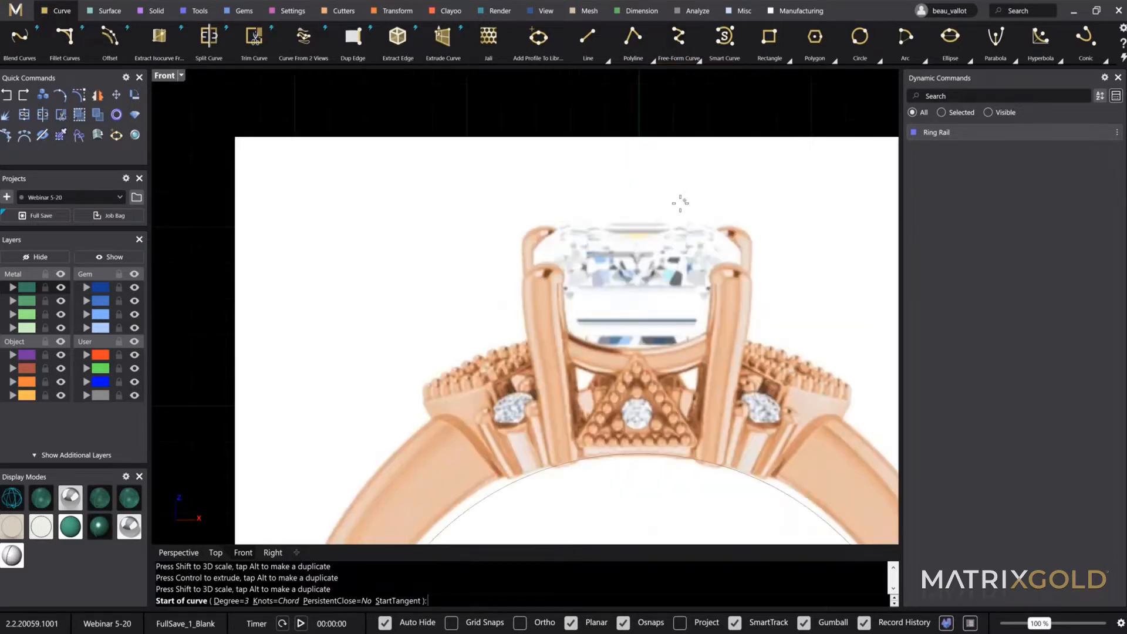
{"action": "left_click", "coordinate": [654, 201]}
{"action": "left_click", "coordinate": [530, 208]}
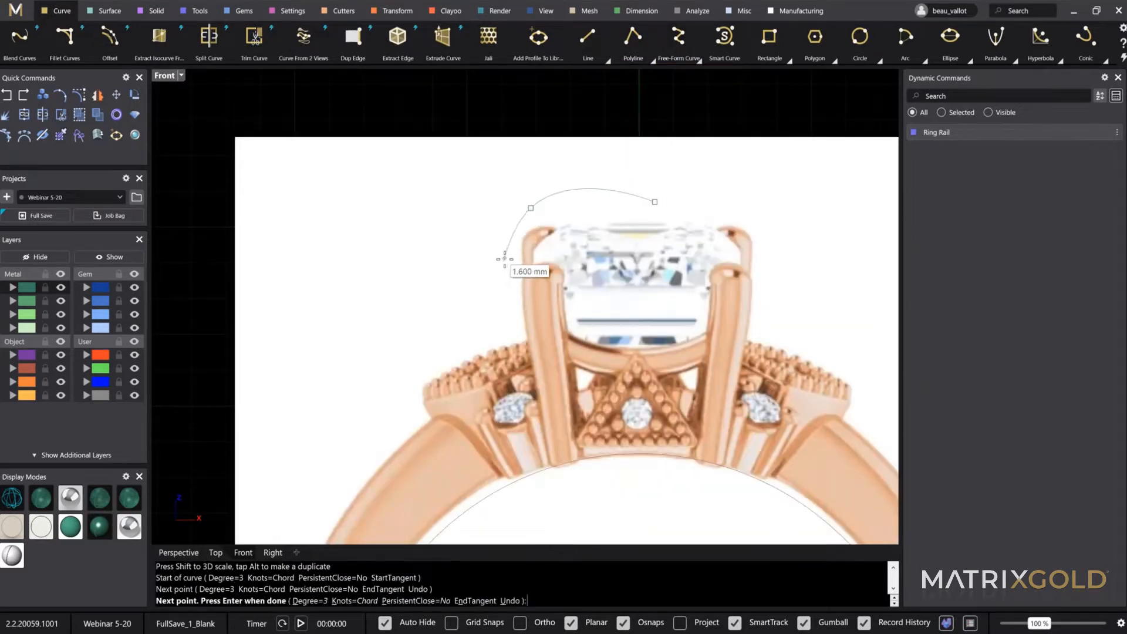
{"action": "left_click", "coordinate": [504, 258]}
{"action": "left_click", "coordinate": [509, 311]}
{"action": "left_click", "coordinate": [447, 350]}
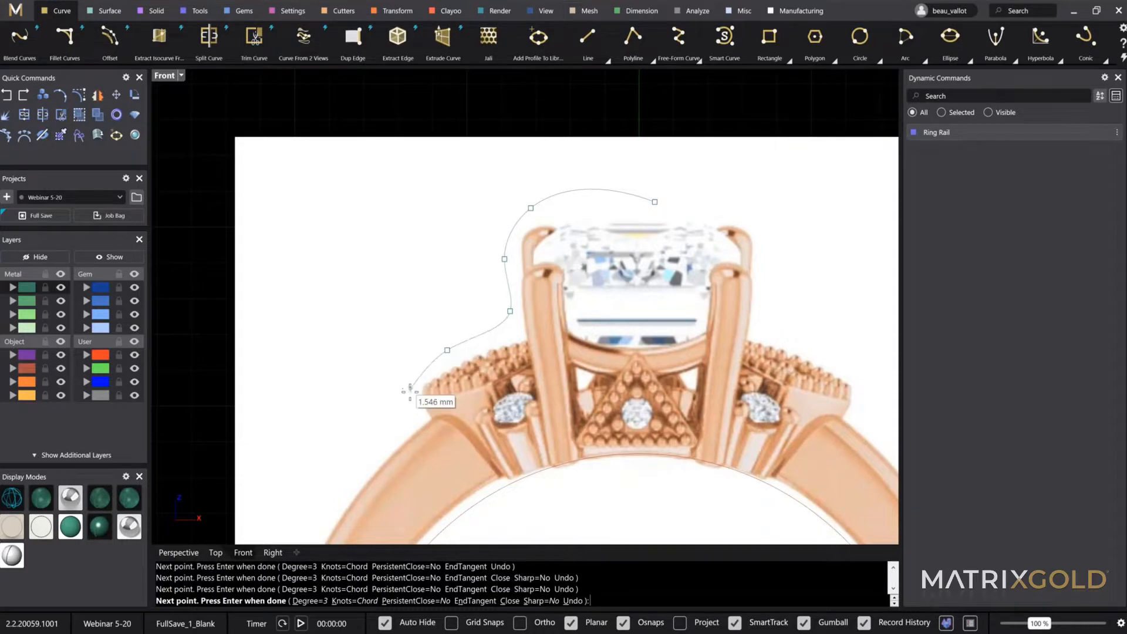
{"action": "left_click", "coordinate": [409, 392]}
{"action": "left_click", "coordinate": [400, 420]}
{"action": "right_click_drag", "start_coordinate": [341, 487], "coordinate": [505, 160]}
{"action": "left_click", "coordinate": [495, 141]}
{"action": "left_click", "coordinate": [432, 291]}
{"action": "right_click_drag", "start_coordinate": [415, 364], "coordinate": [455, 194]}
{"action": "left_click", "coordinate": [465, 302]}
{"action": "left_click", "coordinate": [527, 471]}
{"action": "right_click_drag", "start_coordinate": [528, 470], "coordinate": [372, 280]}
{"action": "left_click", "coordinate": [493, 407]}
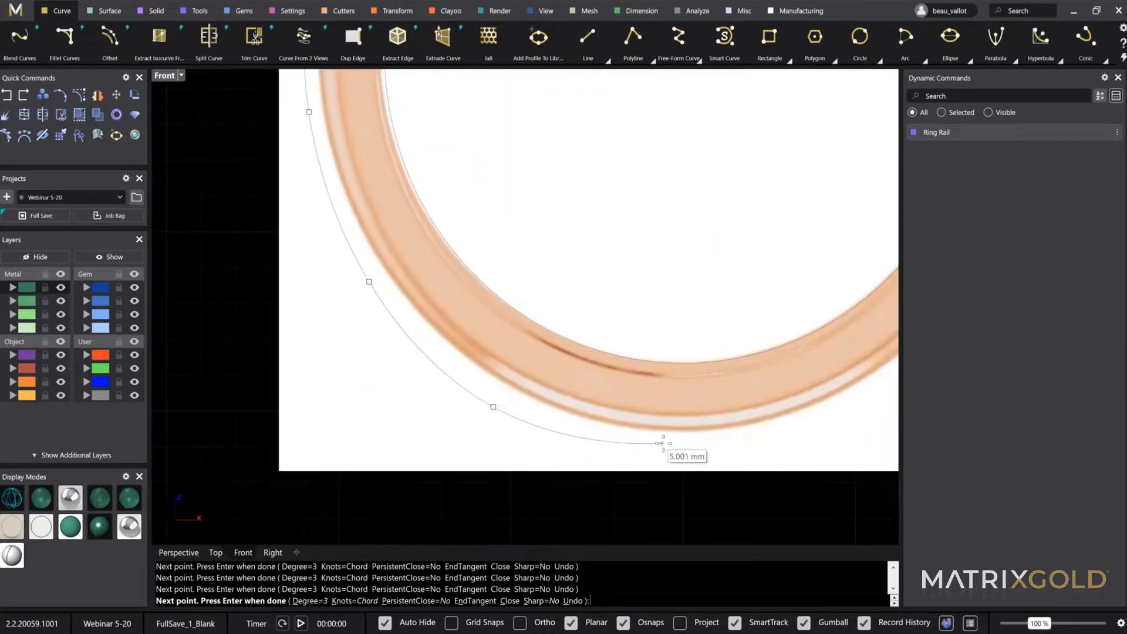
{"action": "left_click", "coordinate": [820, 334]}
{"action": "right_click_drag", "start_coordinate": [820, 334], "coordinate": [623, 470]}
{"action": "left_click", "coordinate": [679, 353]}
{"action": "left_click", "coordinate": [694, 221]}
{"action": "right_click_drag", "start_coordinate": [694, 221], "coordinate": [709, 375]}
{"action": "left_click", "coordinate": [669, 216]}
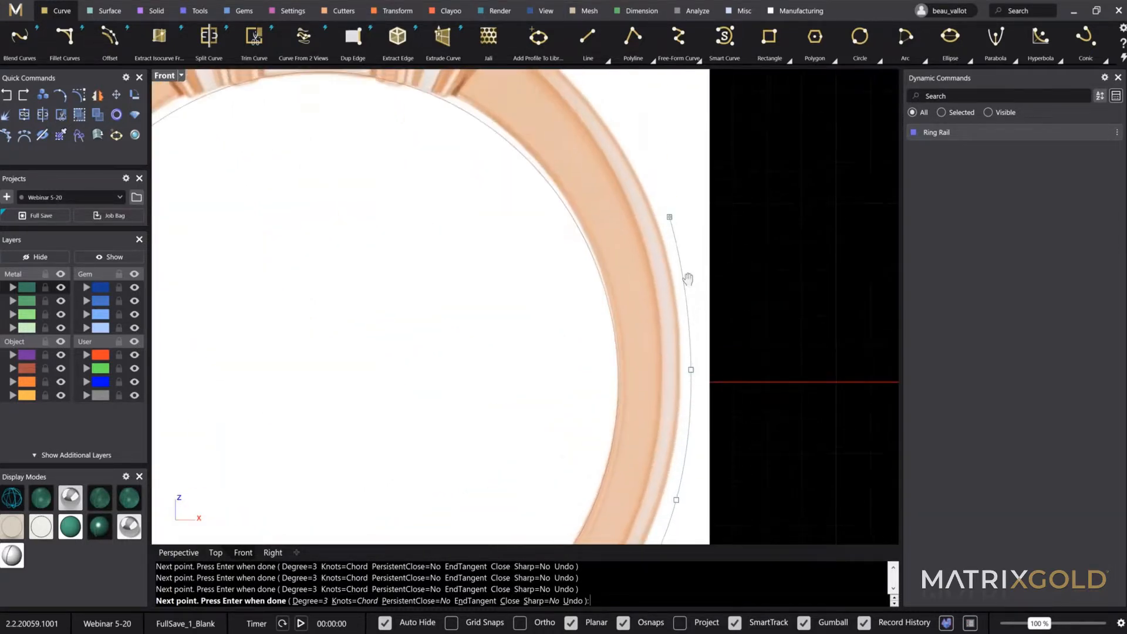
{"action": "left_click", "coordinate": [654, 260]}
{"action": "left_click", "coordinate": [583, 184]}
{"action": "left_click", "coordinate": [582, 156]}
{"action": "right_click_drag", "start_coordinate": [582, 157], "coordinate": [733, 312]}
{"action": "left_click", "coordinate": [697, 282]}
{"action": "left_click", "coordinate": [644, 251]}
{"action": "left_click", "coordinate": [634, 194]}
{"action": "left_click", "coordinate": [627, 151]}
{"action": "left_click", "coordinate": [576, 138]}
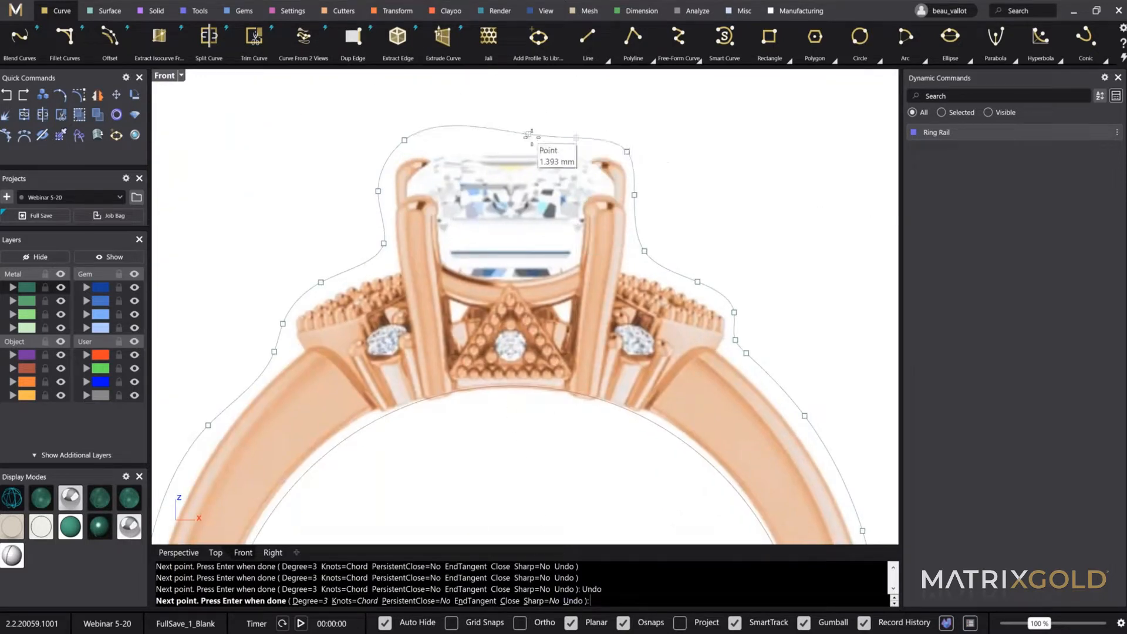
{"action": "left_click", "coordinate": [529, 134]}
Finish the closed outline, trim away the ring picture's background outside it, and delete the outline curve
{"action": "left_click", "coordinate": [534, 144]}
{"action": "left_click", "coordinate": [555, 149]}
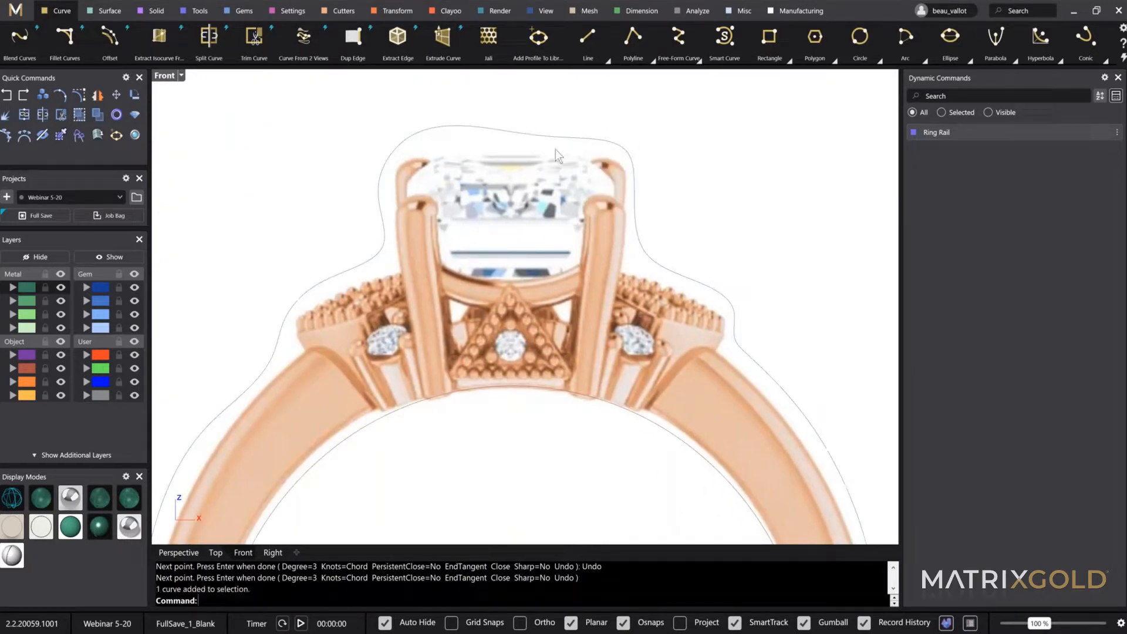
{"action": "type", "text": "Trim"}
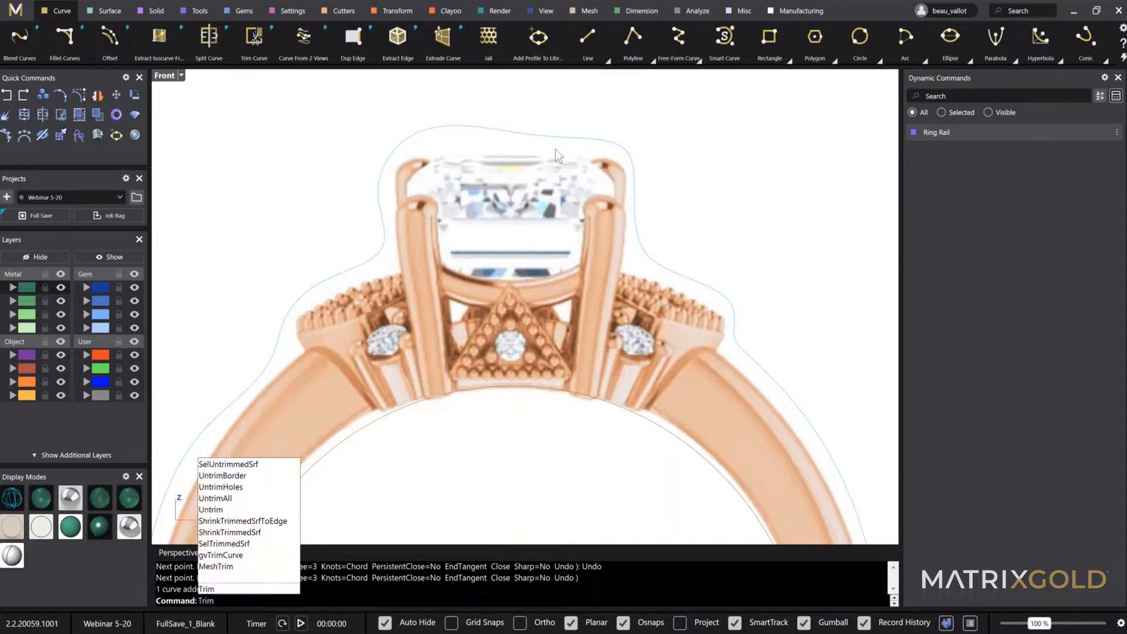
{"action": "key", "text": "Return"}
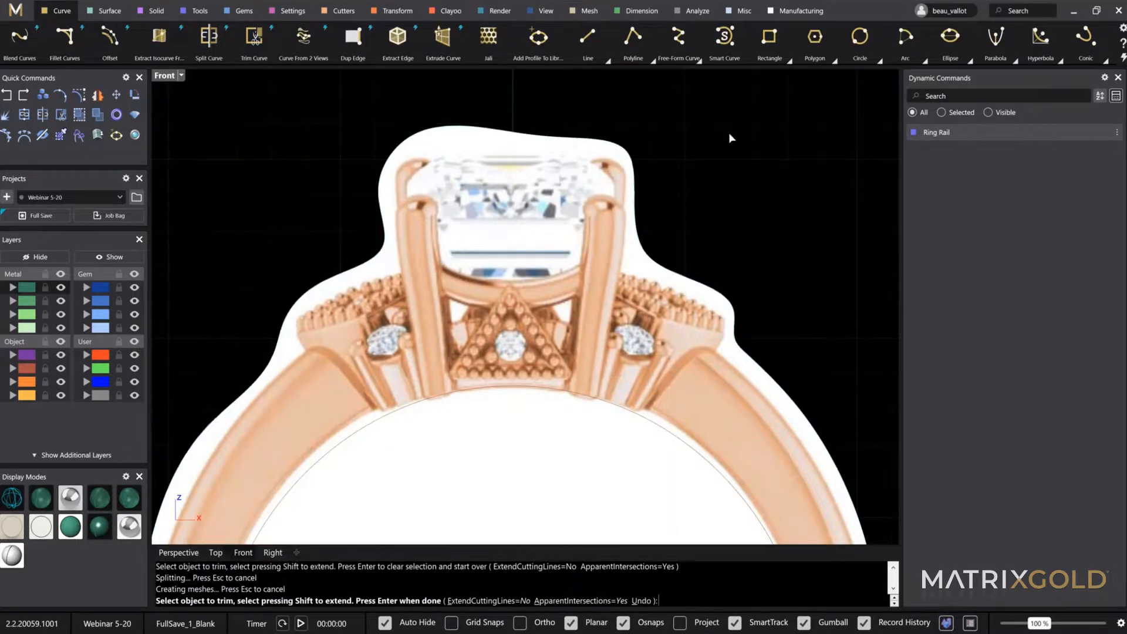
{"action": "scroll", "coordinate": [716, 163], "scroll_direction": "down", "scroll_amount": 8}
{"action": "right_click_drag", "start_coordinate": [600, 267], "coordinate": [381, 328]}
{"action": "key", "text": "Return"}
{"action": "scroll", "coordinate": [489, 247], "scroll_direction": "up", "scroll_amount": 5}
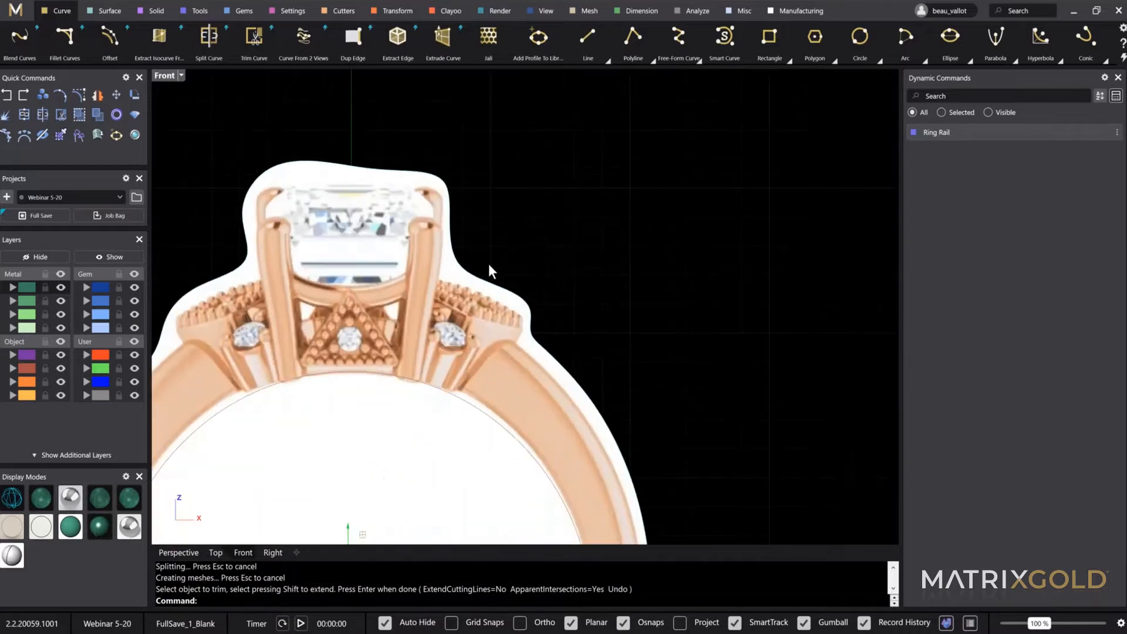
{"action": "key", "text": "Delete"}
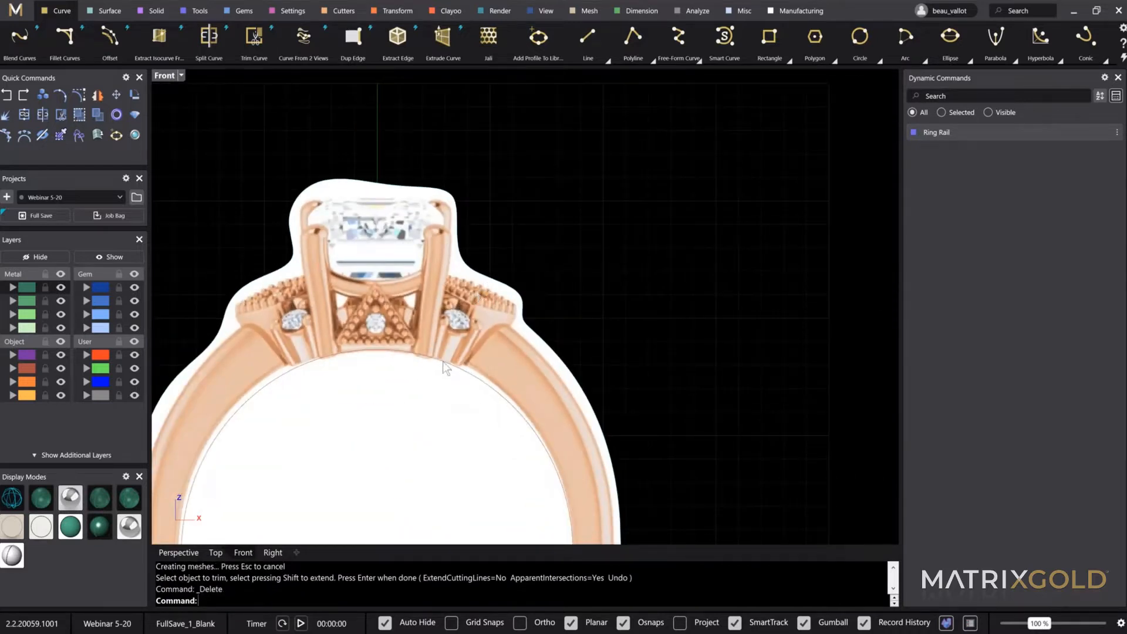
Trim the white finger-hole area out of the ring picture using the ring rail as the cutting curve
{"action": "left_click", "coordinate": [453, 370]}
{"action": "left_click", "coordinate": [465, 377]}
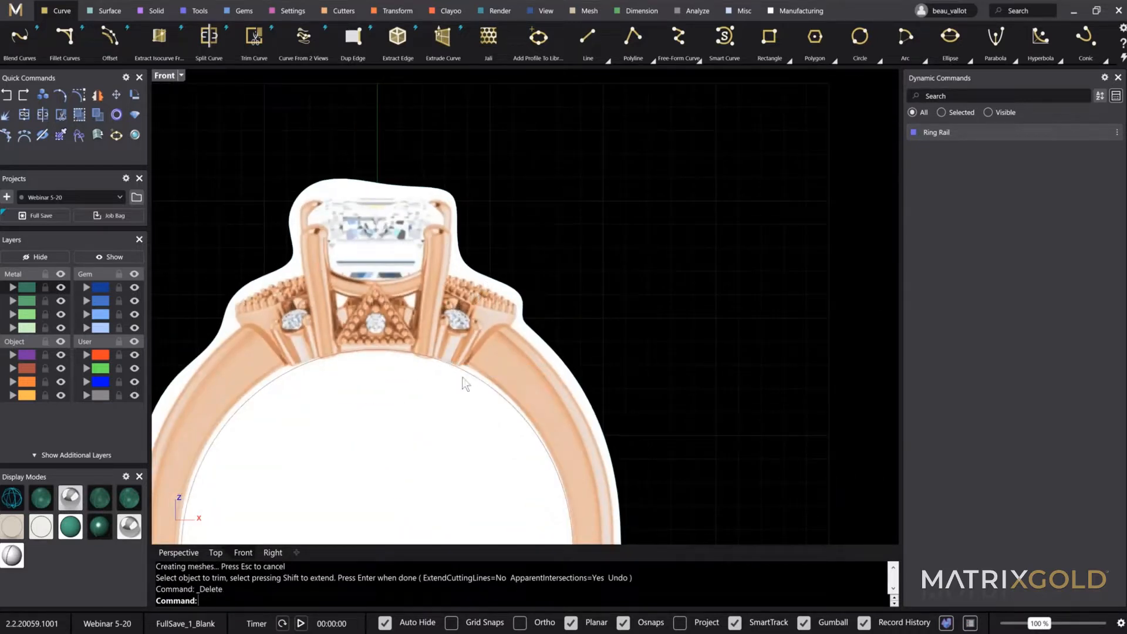
{"action": "left_click", "coordinate": [509, 410]}
{"action": "left_click", "coordinate": [520, 416]}
{"action": "right_click_drag", "start_coordinate": [534, 389], "coordinate": [543, 319]}
{"action": "type", "text": "Trim"}
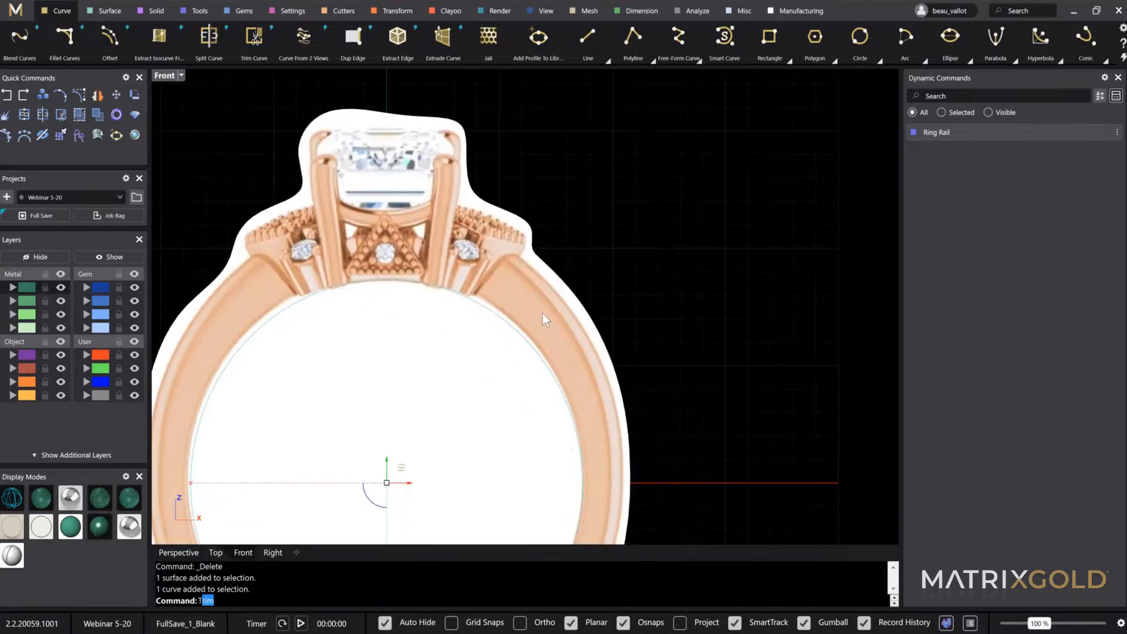
{"action": "key", "text": "Return"}
{"action": "left_click", "coordinate": [369, 379]}
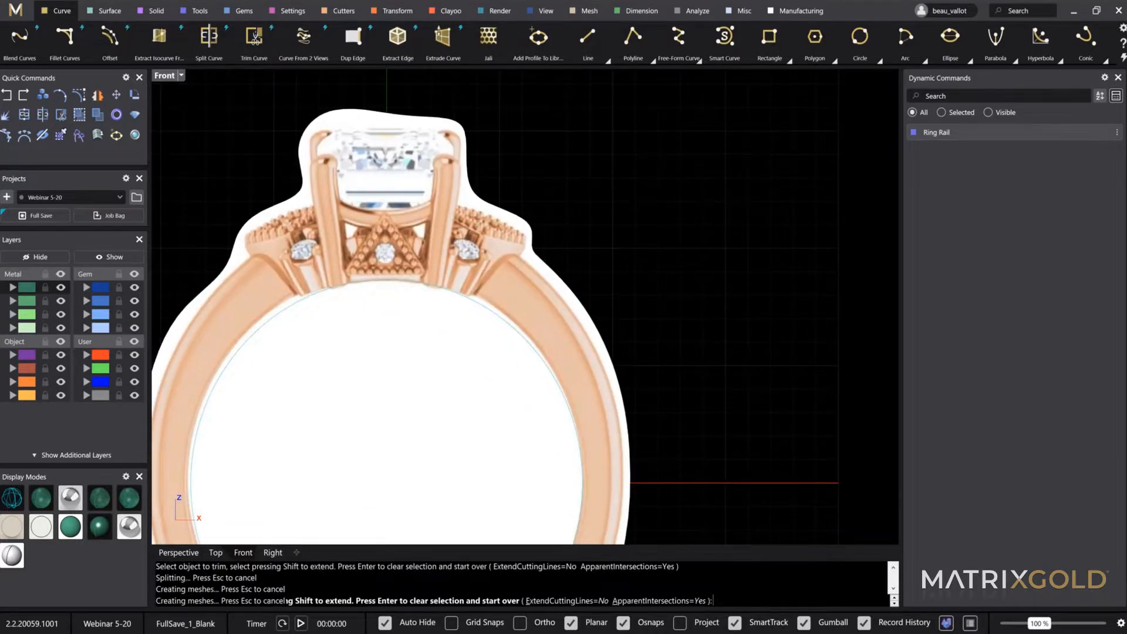
{"action": "scroll", "coordinate": [429, 216], "scroll_direction": "down", "scroll_amount": 5}
{"action": "key", "text": "Return"}
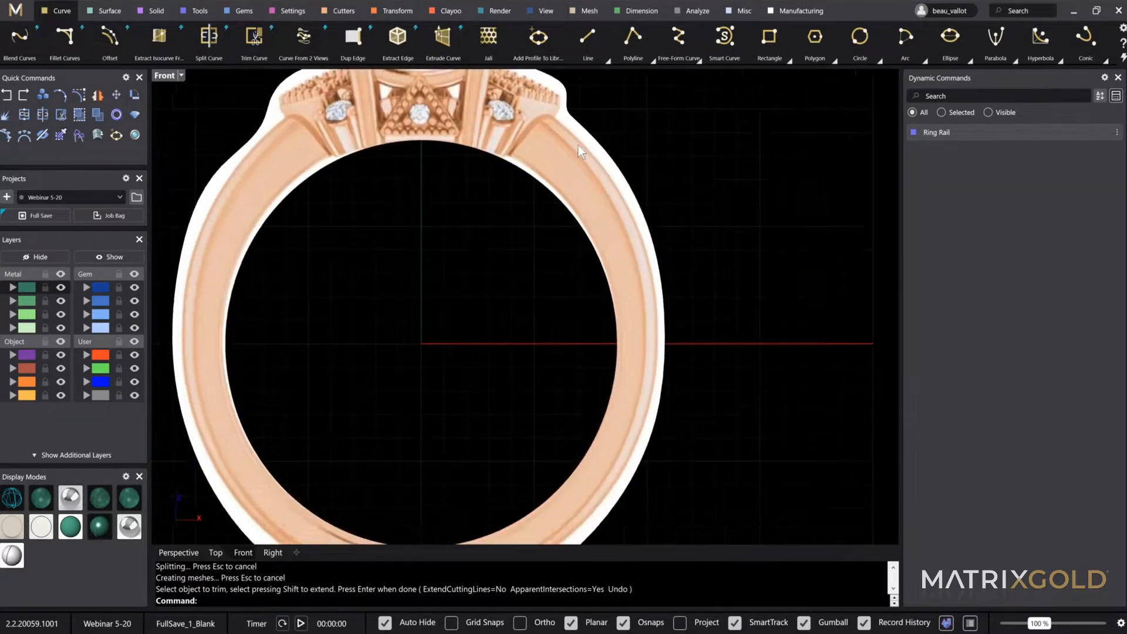
{"action": "right_click_drag", "start_coordinate": [571, 135], "coordinate": [575, 221]}
{"action": "scroll", "coordinate": [593, 213], "scroll_direction": "down", "scroll_amount": 2}
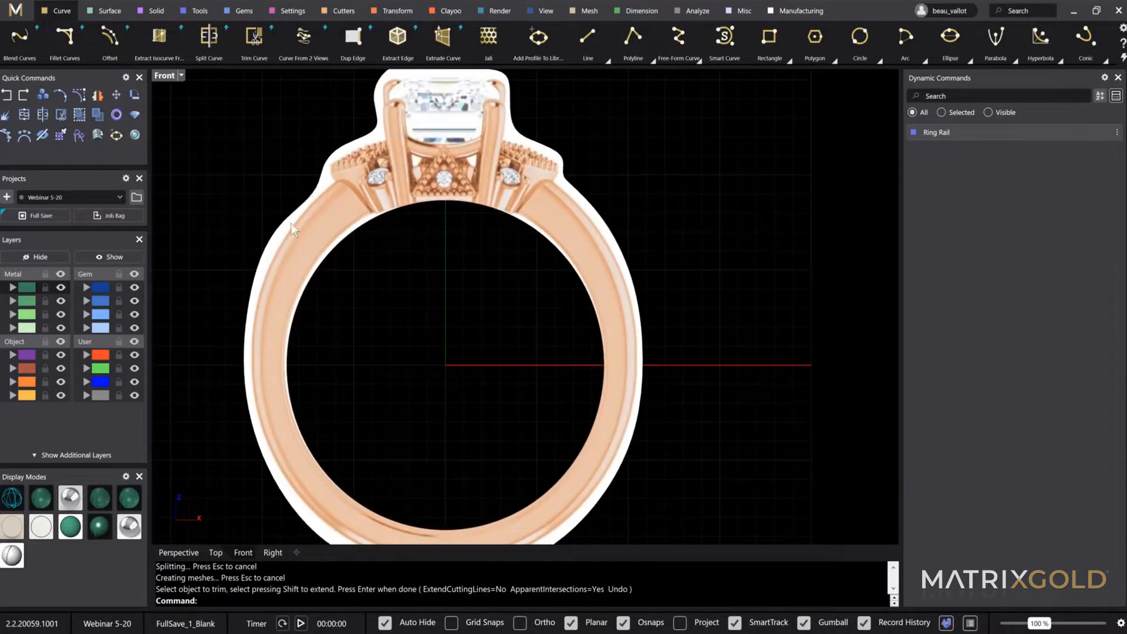
{"action": "right_click_drag", "start_coordinate": [271, 328], "coordinate": [269, 314]}
{"action": "scroll", "coordinate": [307, 284], "scroll_direction": "down", "scroll_amount": 6}
{"action": "right_click_drag", "start_coordinate": [405, 353], "coordinate": [453, 361]}
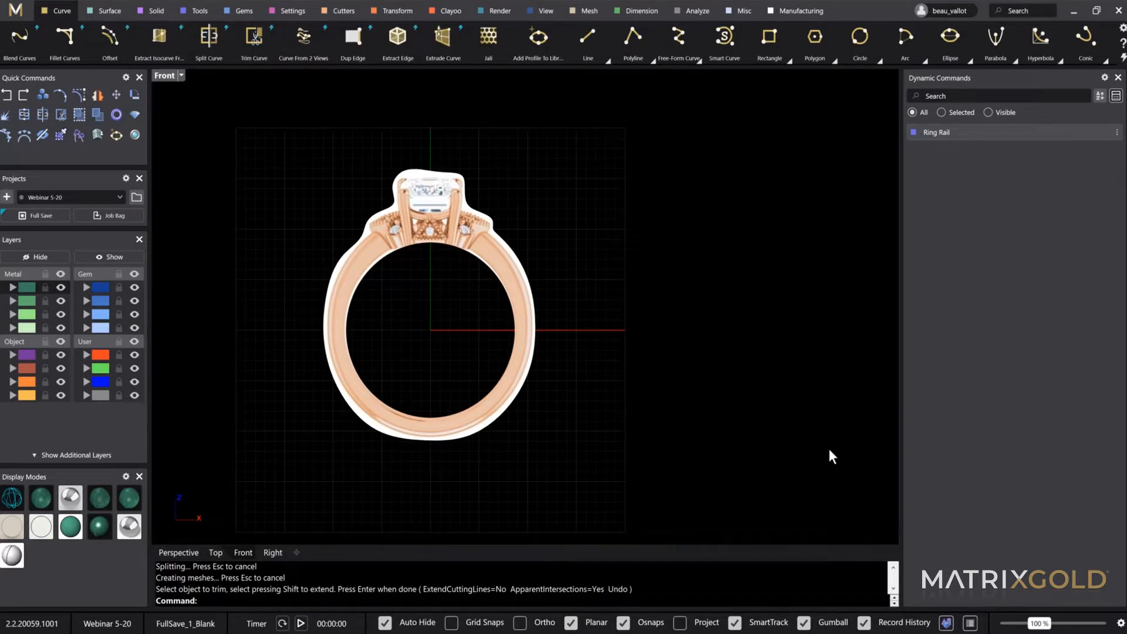
{"action": "right_click_drag", "start_coordinate": [384, 83], "coordinate": [476, 83]}
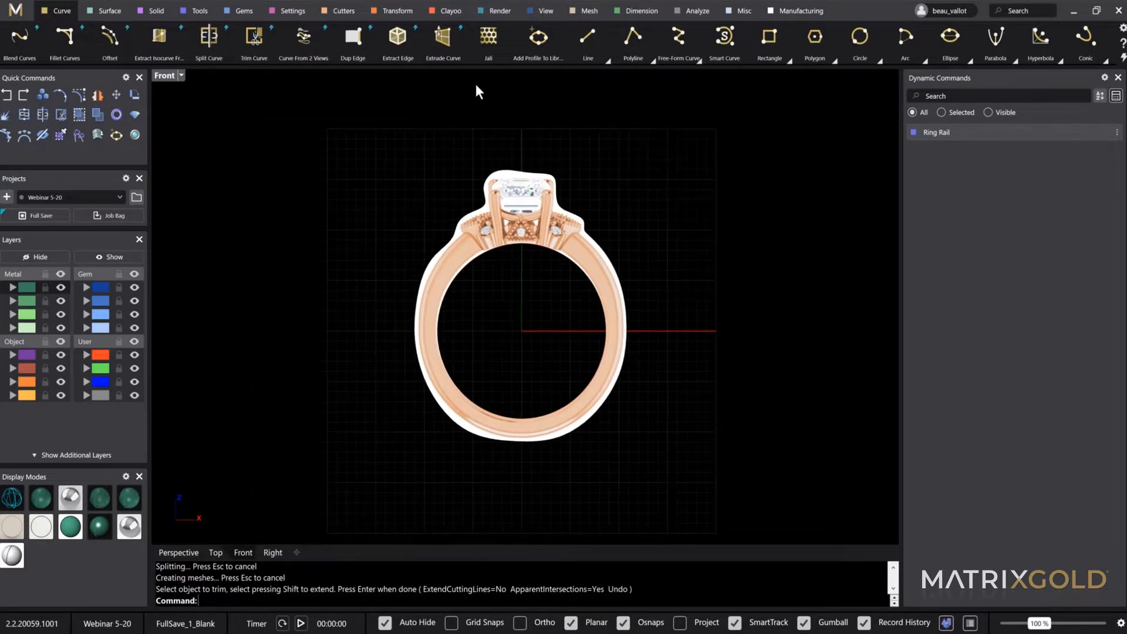
Create an Outside Ring Rail in the Perspective view with a top thickness of 3.1 mm
{"action": "left_click", "coordinate": [202, 13]}
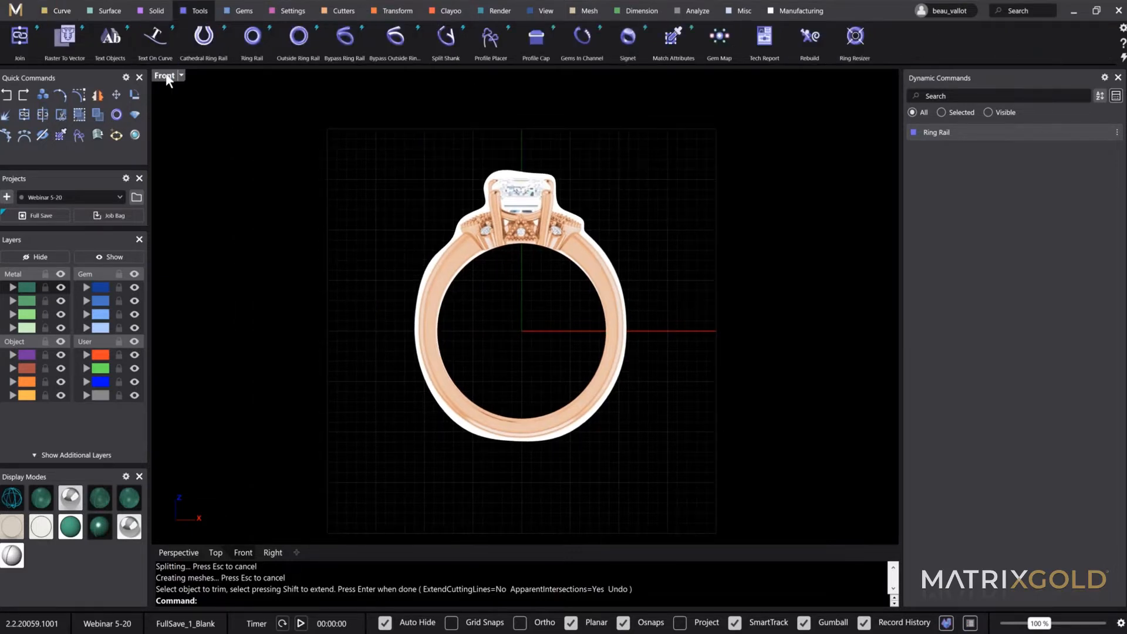
{"action": "double_click", "coordinate": [164, 75]}
{"action": "double_click", "coordinate": [546, 76]}
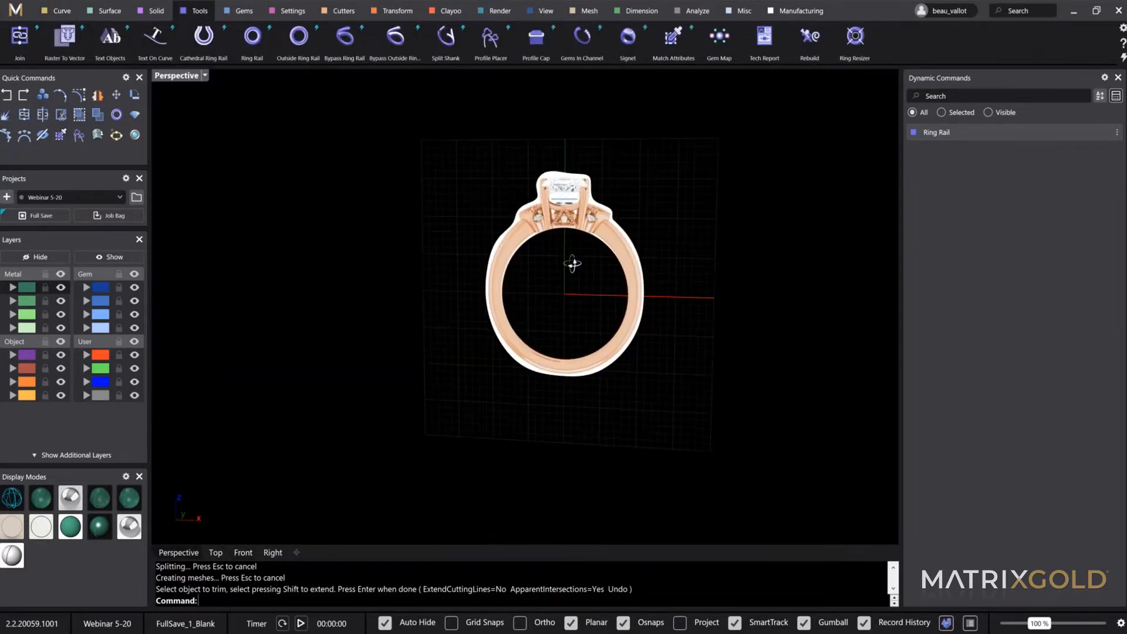
{"action": "right_click_drag", "start_coordinate": [573, 262], "coordinate": [427, 148]}
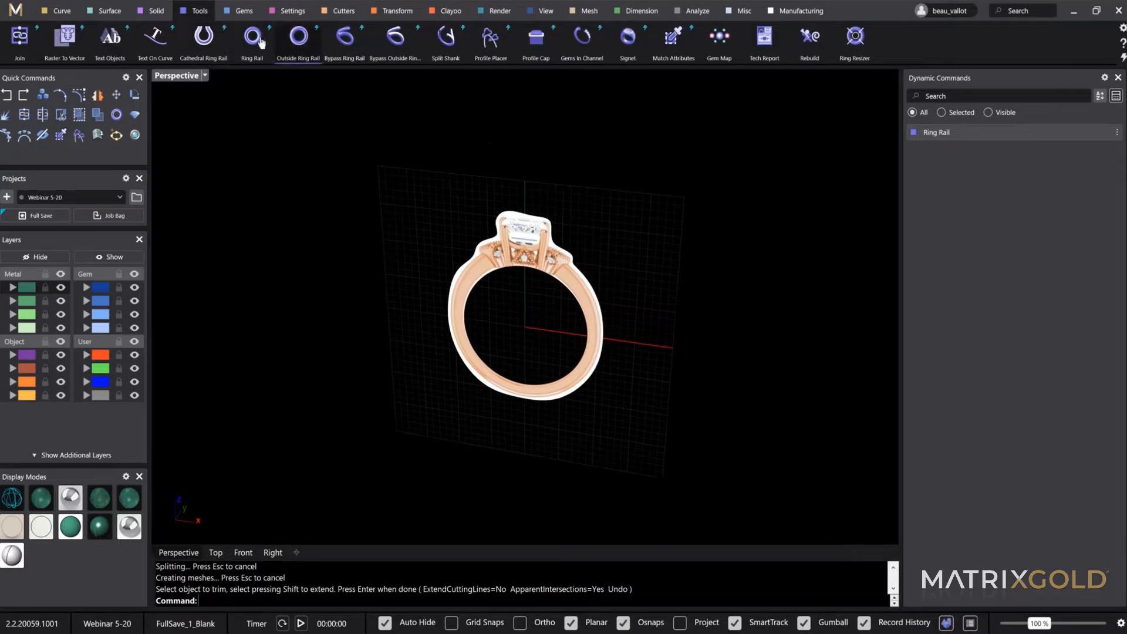
{"action": "left_click", "coordinate": [298, 44]}
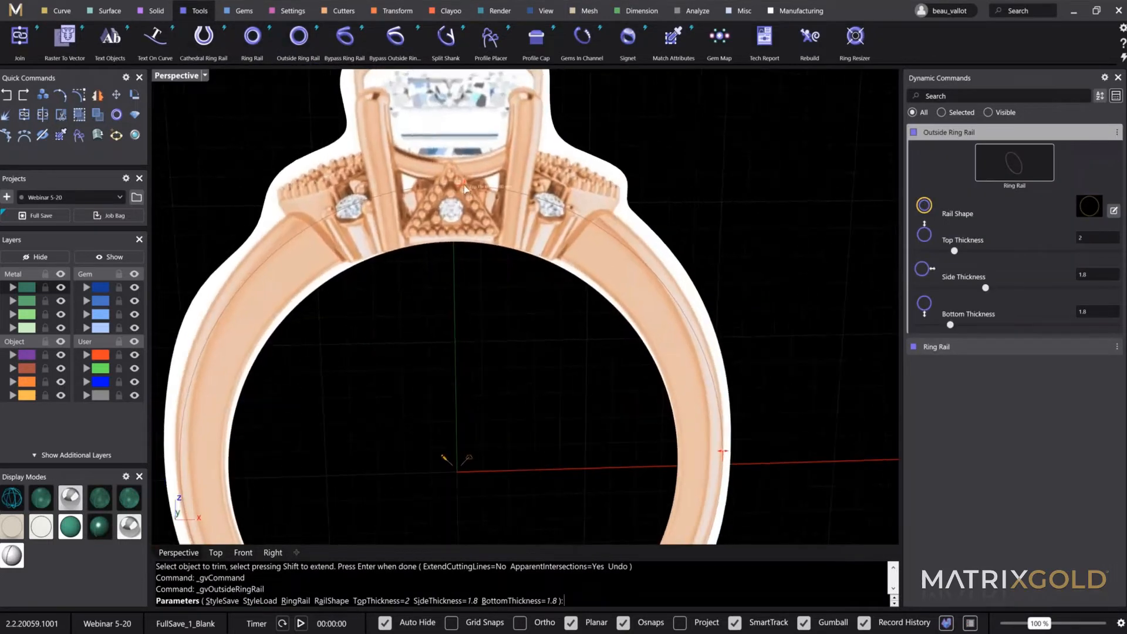
{"action": "left_click_drag", "start_coordinate": [464, 189], "coordinate": [453, 156]}
Set the outside rail's side and bottom thicknesses to 1.9 mm to match the pictured shank's outer edge, and accept it
{"action": "right_click_drag", "start_coordinate": [484, 343], "coordinate": [779, 301]}
{"action": "scroll", "coordinate": [723, 320], "scroll_direction": "up", "scroll_amount": 4}
{"action": "left_click_drag", "start_coordinate": [721, 321], "coordinate": [726, 322]}
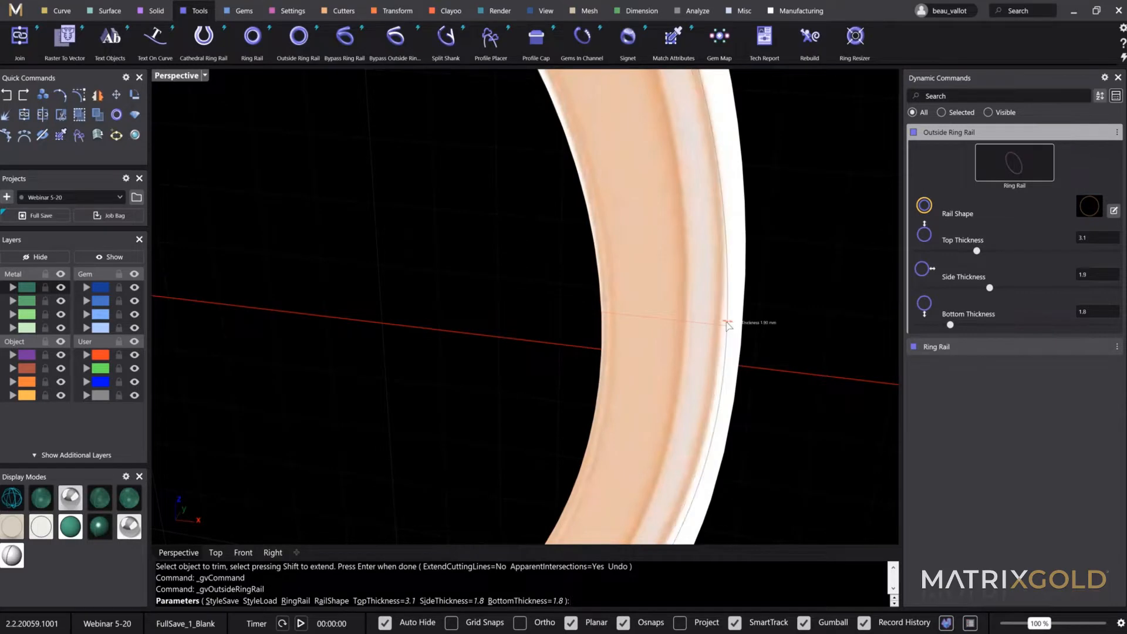
{"action": "scroll", "coordinate": [503, 306], "scroll_direction": "down", "scroll_amount": 5}
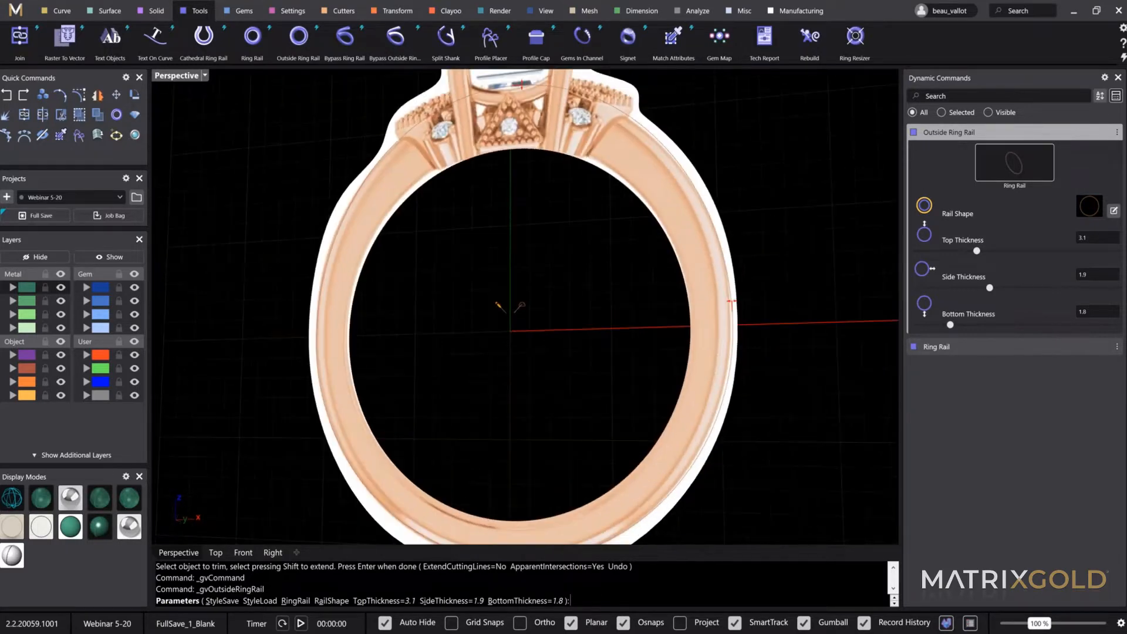
{"action": "scroll", "coordinate": [528, 405], "scroll_direction": "up", "scroll_amount": 5}
{"action": "left_click_drag", "start_coordinate": [517, 397], "coordinate": [518, 402]}
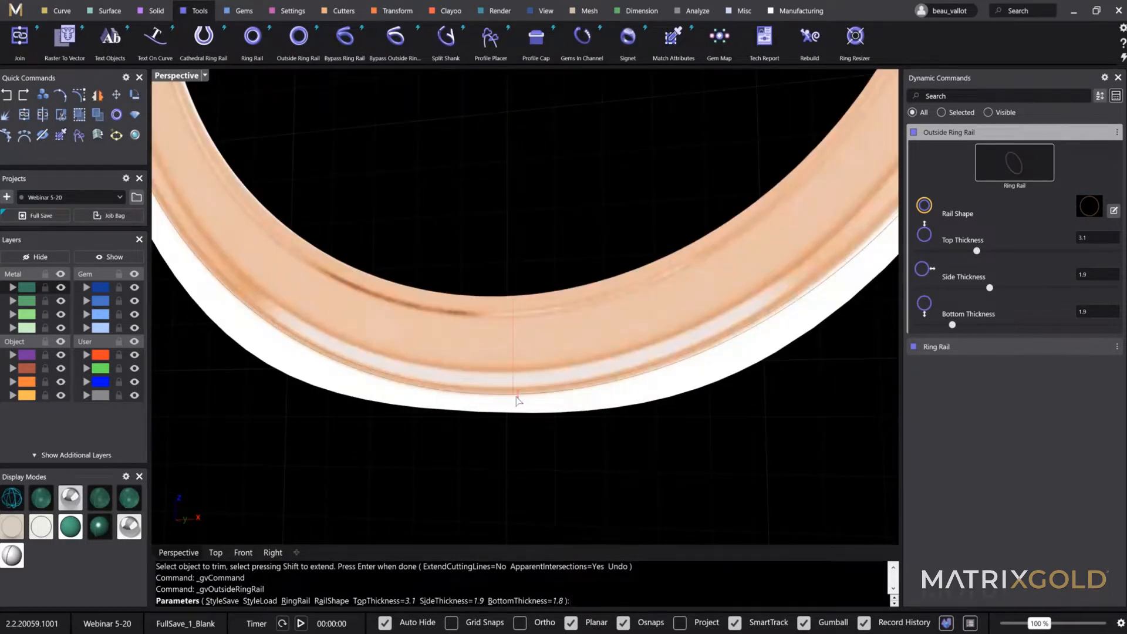
{"action": "scroll", "coordinate": [541, 329], "scroll_direction": "down", "scroll_amount": 5}
{"action": "right_click_drag", "start_coordinate": [600, 254], "coordinate": [563, 323], "text": "shift"}
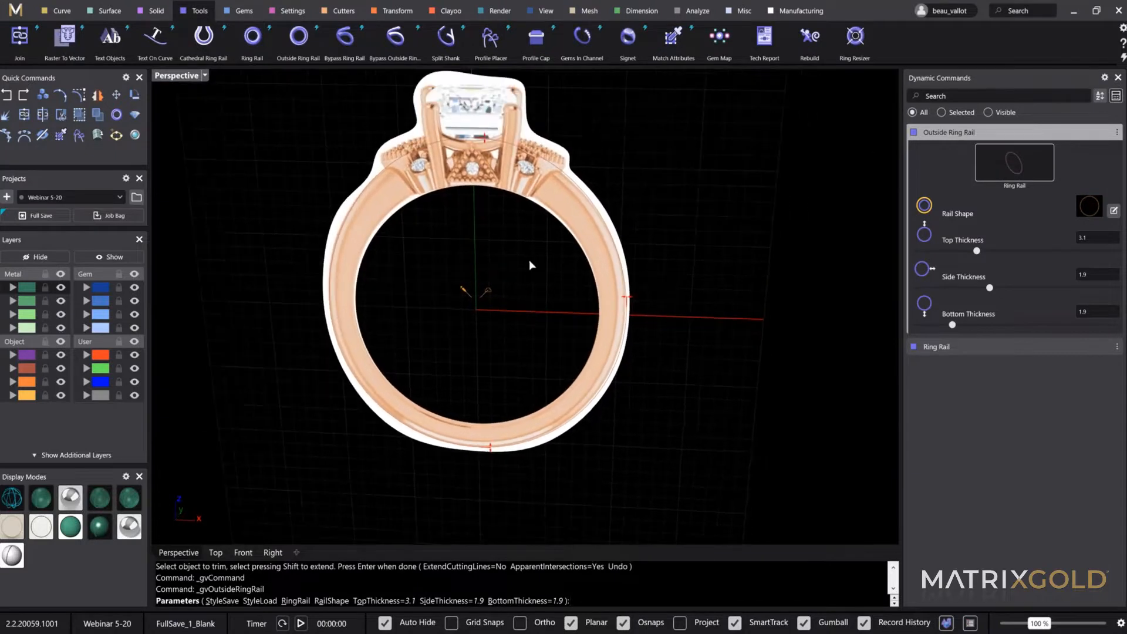
{"action": "right_click_drag", "start_coordinate": [529, 260], "coordinate": [507, 257]}
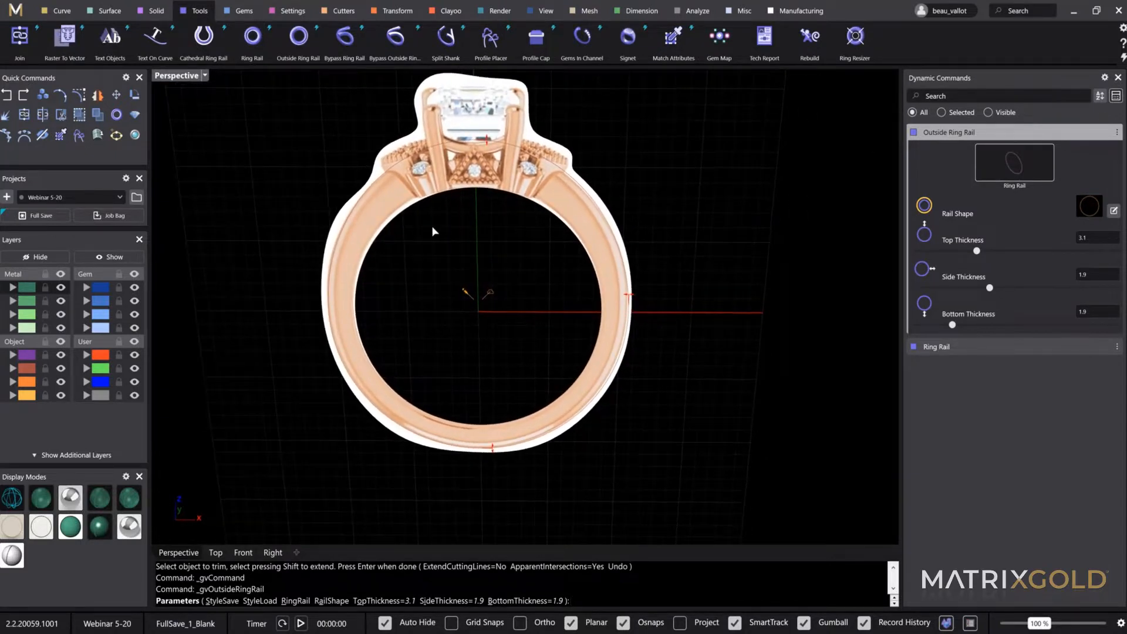
{"action": "right_click_drag", "start_coordinate": [432, 232], "coordinate": [546, 261]}
{"action": "right_click", "coordinate": [514, 226]}
{"action": "left_click", "coordinate": [386, 188]}
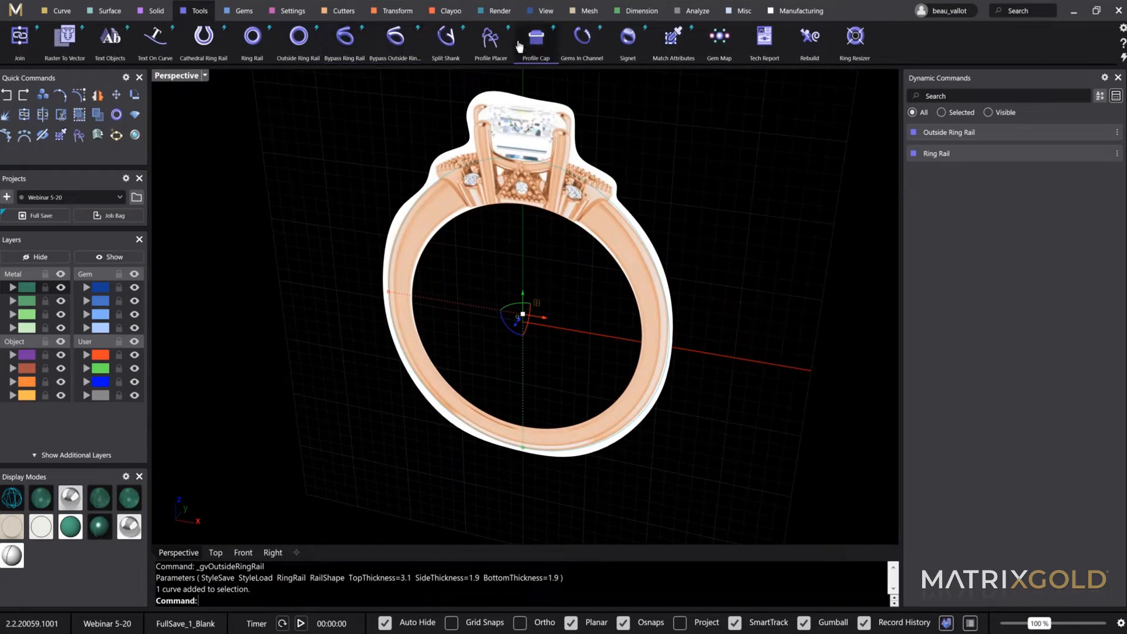
{"action": "left_click", "coordinate": [500, 53]}
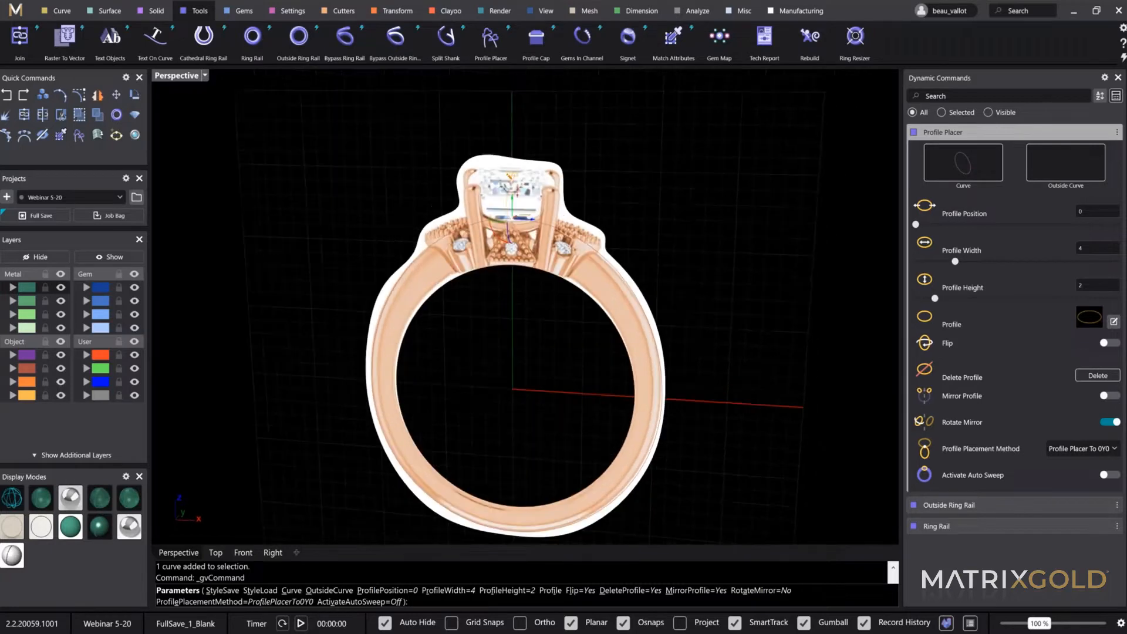
{"action": "right_click_drag", "start_coordinate": [594, 224], "coordinate": [476, 252]}
{"action": "key", "text": "Escape"}
{"action": "scroll", "coordinate": [477, 251], "scroll_direction": "up", "scroll_amount": 5}
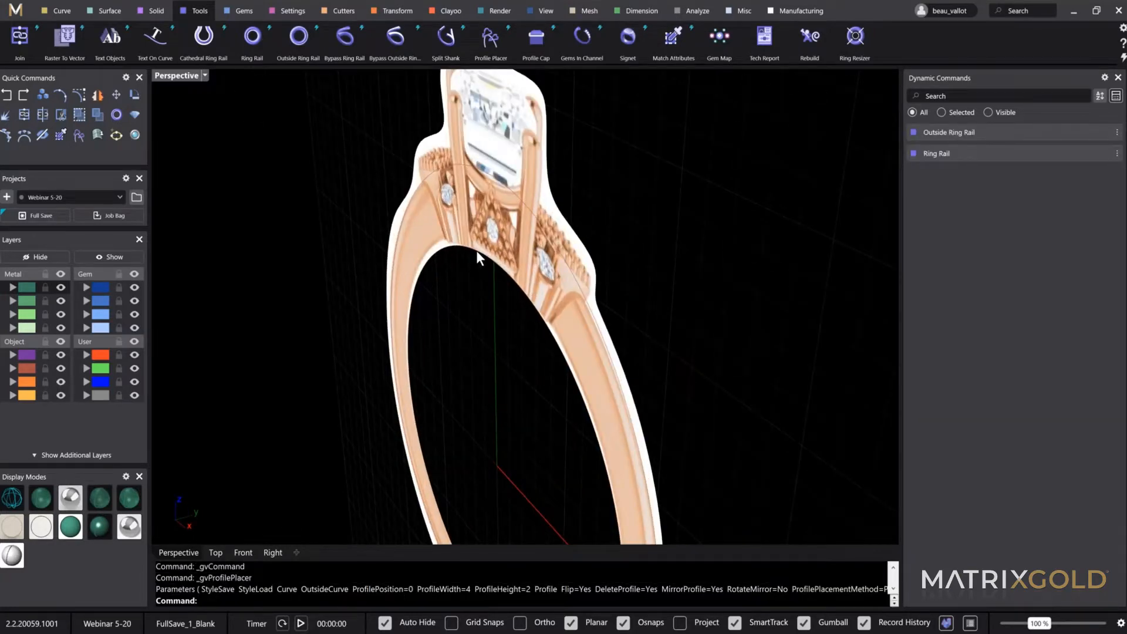
{"action": "left_click", "coordinate": [477, 251]}
{"action": "left_click", "coordinate": [517, 277]}
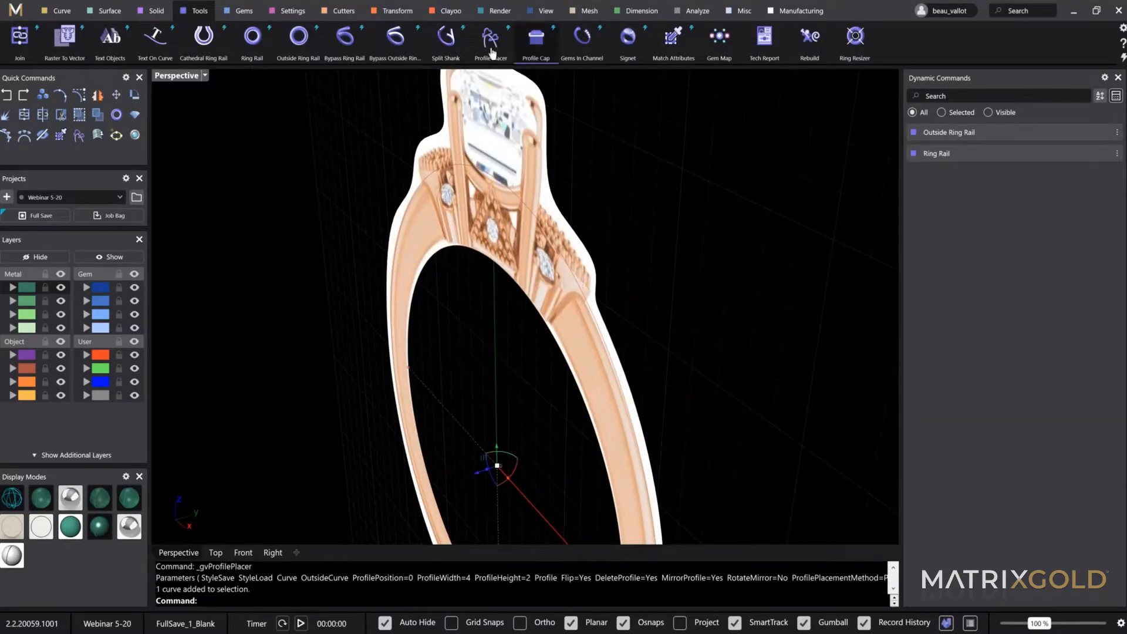
{"action": "left_click", "coordinate": [491, 41]}
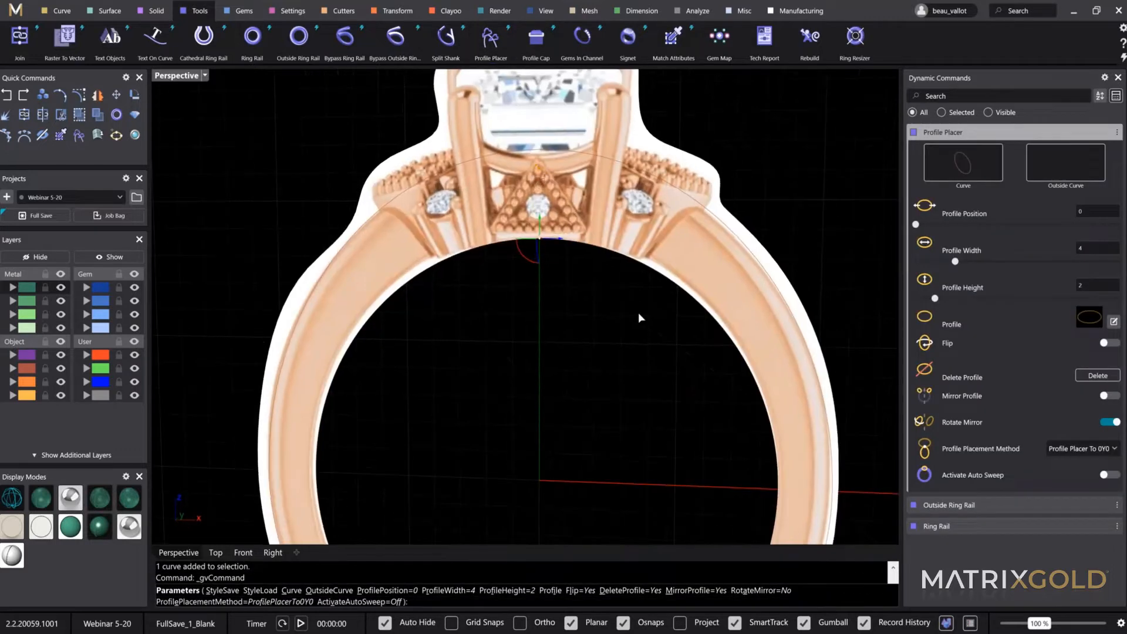
{"action": "scroll", "coordinate": [638, 312], "scroll_direction": "down", "scroll_amount": 6}
{"action": "right_click_drag", "start_coordinate": [705, 287], "coordinate": [669, 297]}
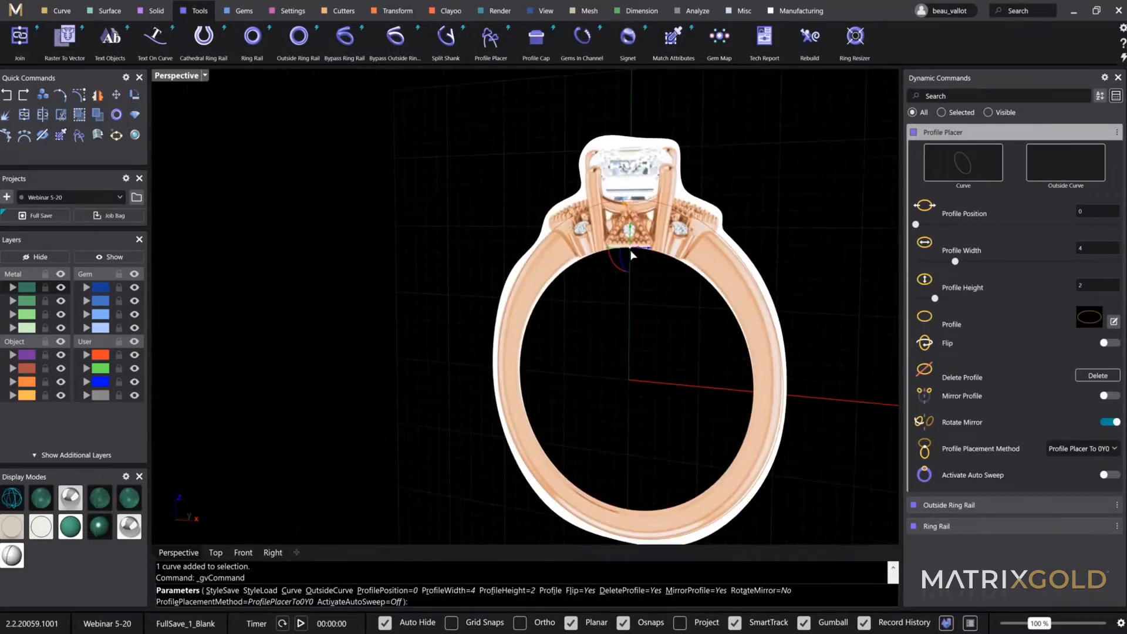
{"action": "key", "text": "Escape"}
Hide the ring picture and add a profile to the inner ring rail with Profile Placer
{"action": "left_click", "coordinate": [664, 376]}
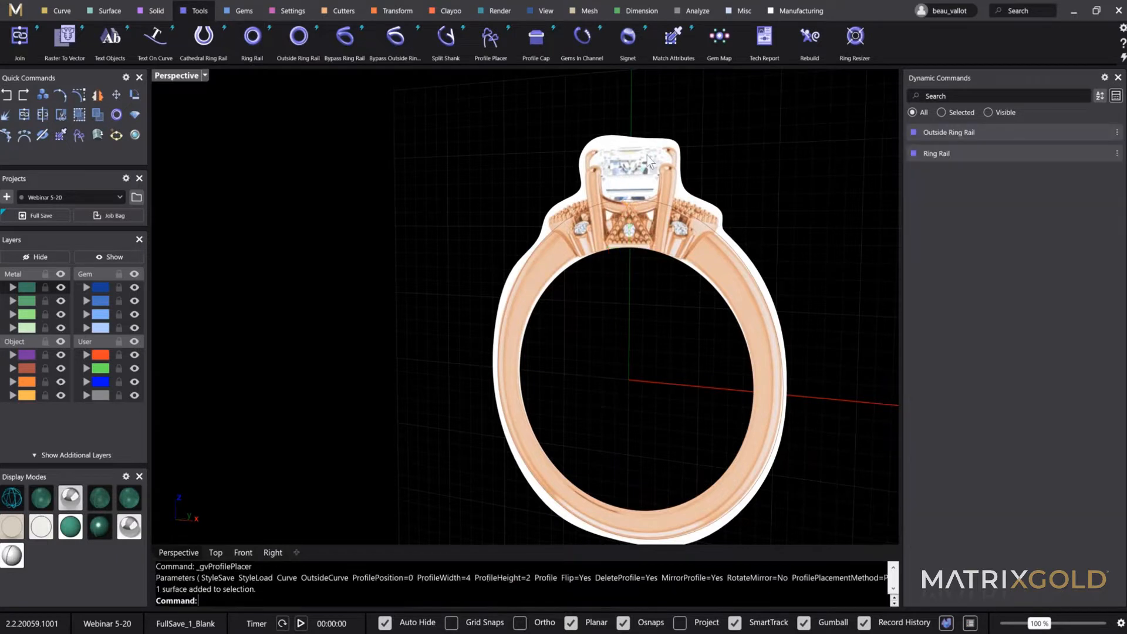
{"action": "left_click", "coordinate": [51, 257]}
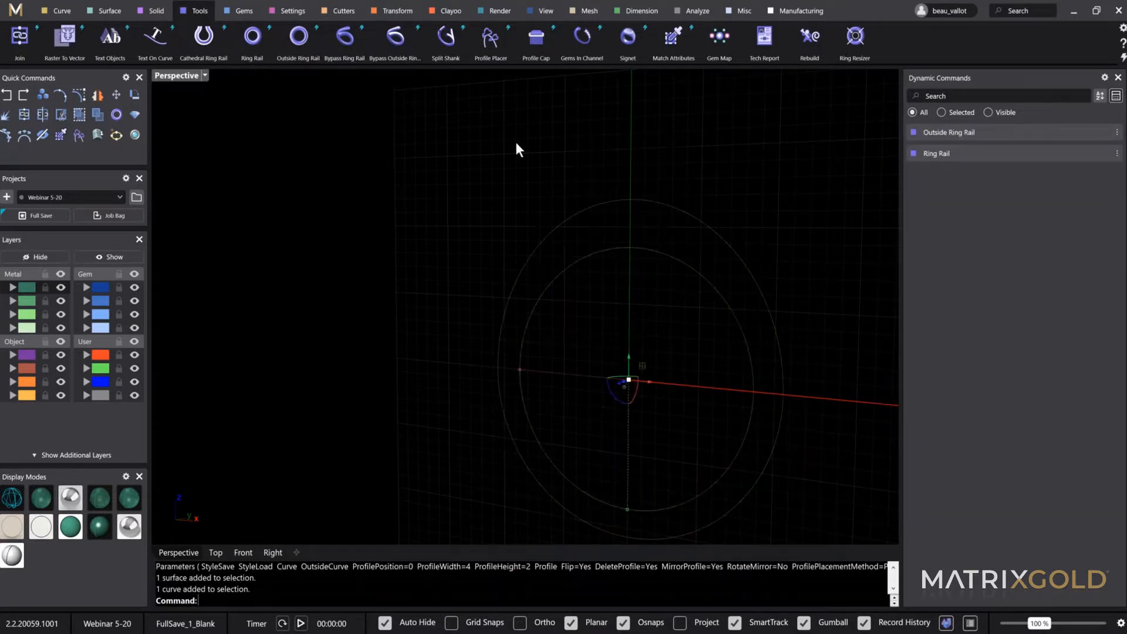
{"action": "left_click", "coordinate": [489, 38]}
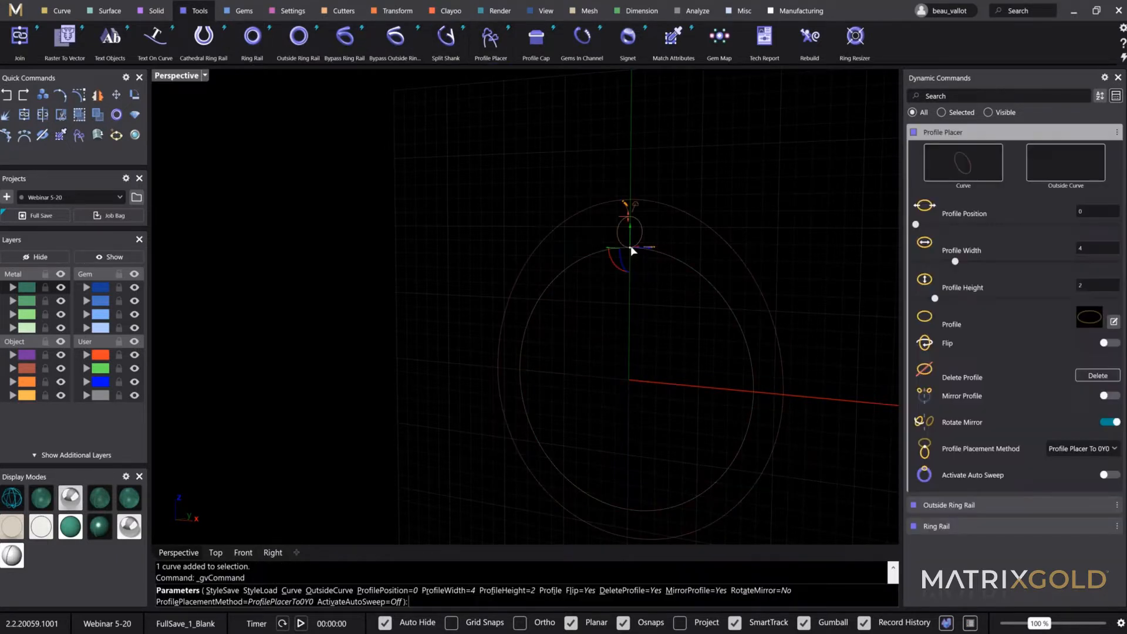
{"action": "right_click_drag", "start_coordinate": [693, 337], "coordinate": [557, 288], "text": "shift"}
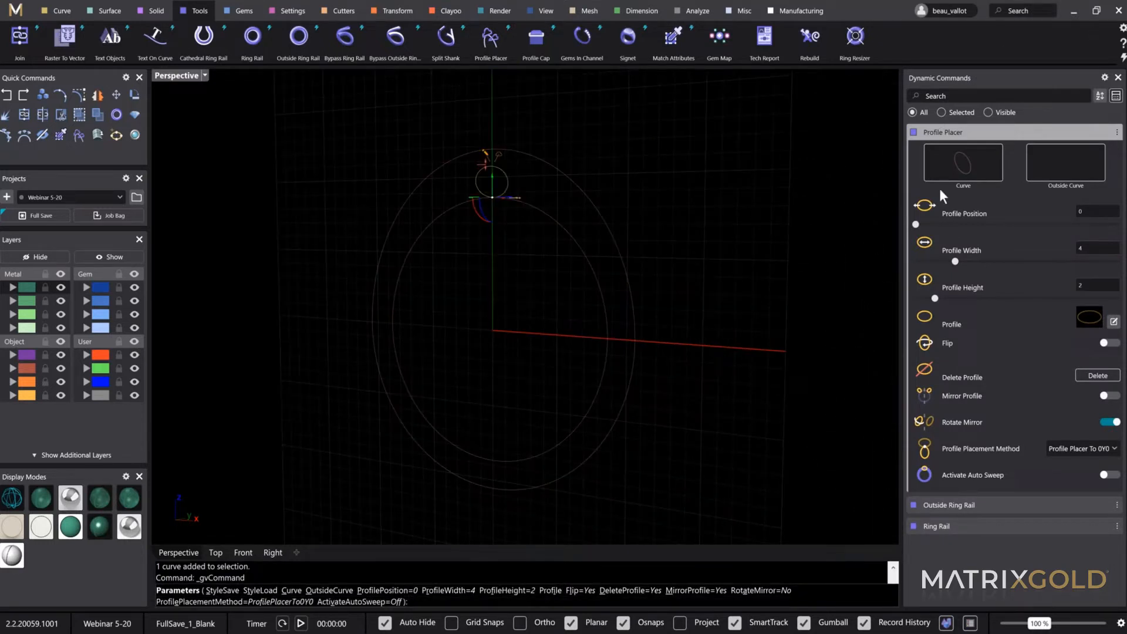
{"action": "right_click_drag", "start_coordinate": [541, 294], "coordinate": [888, 152]}
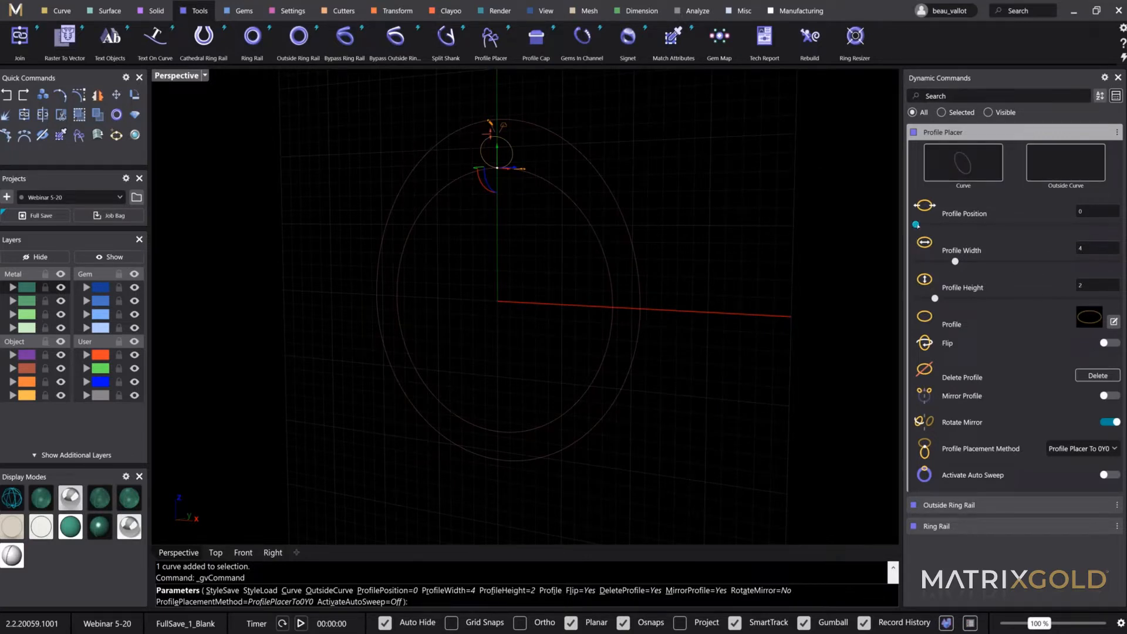
Move the profile to position 0.5 at the base of the ring rail
{"action": "left_click_drag", "start_coordinate": [916, 224], "coordinate": [1016, 243]}
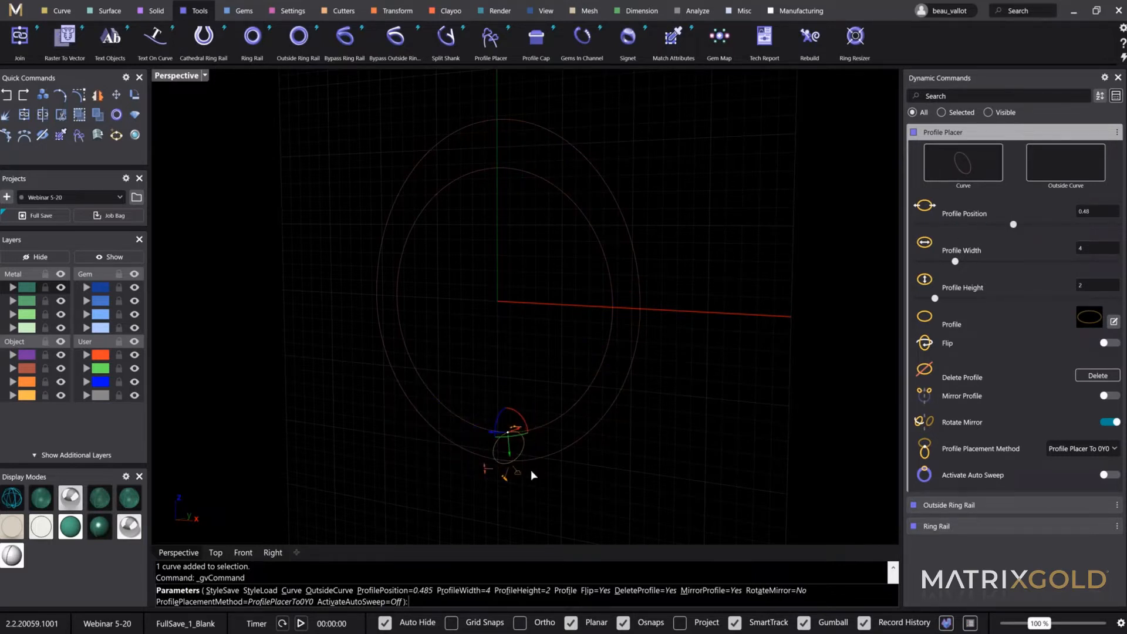
{"action": "right_click_drag", "start_coordinate": [519, 474], "coordinate": [505, 452]}
{"action": "scroll", "coordinate": [497, 441], "scroll_direction": "up", "scroll_amount": 6}
{"action": "left_click_drag", "start_coordinate": [497, 439], "coordinate": [492, 438]}
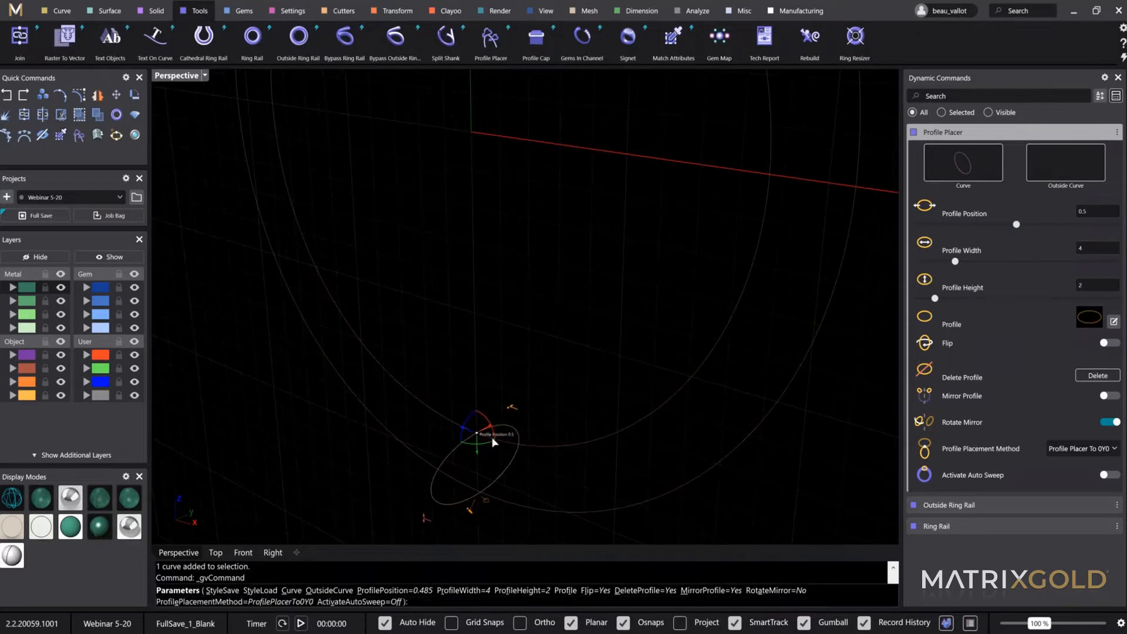
Set the outer ring rail as the outside curve for the profile at the ring base
{"action": "right_click_drag", "start_coordinate": [480, 484], "coordinate": [664, 246]}
{"action": "left_click", "coordinate": [1090, 161]}
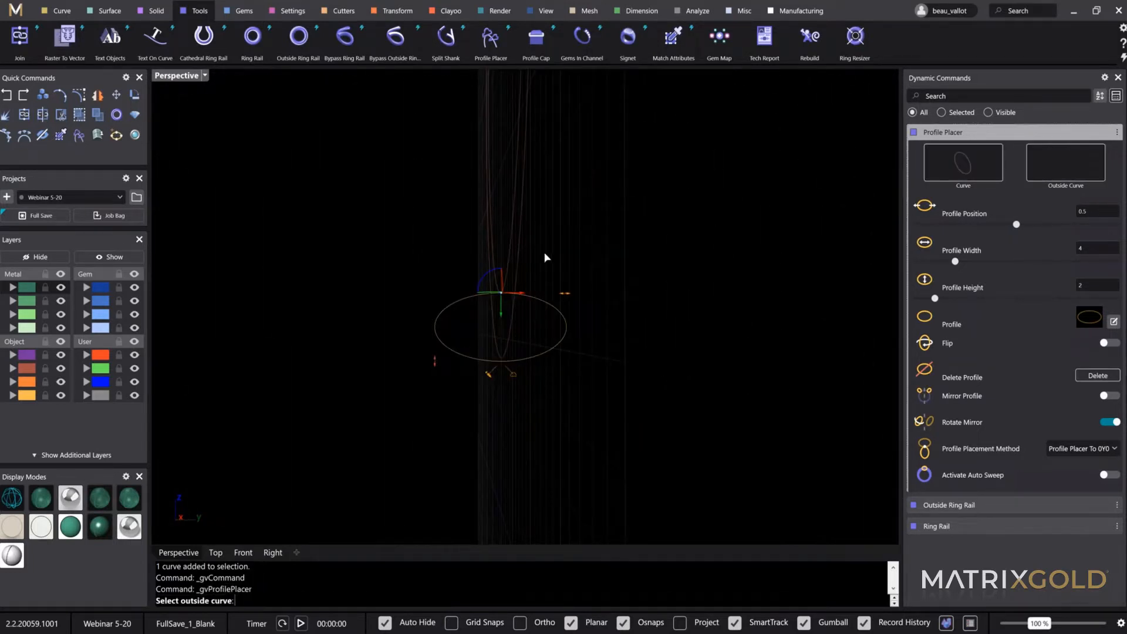
{"action": "left_click", "coordinate": [480, 279]}
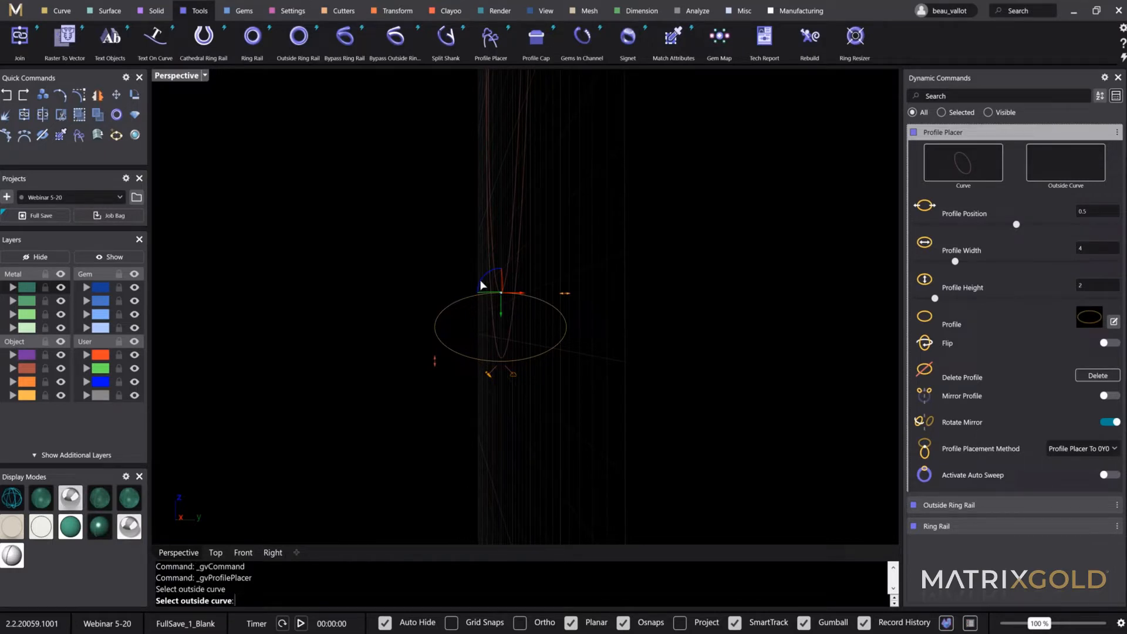
{"action": "left_click", "coordinate": [480, 279]}
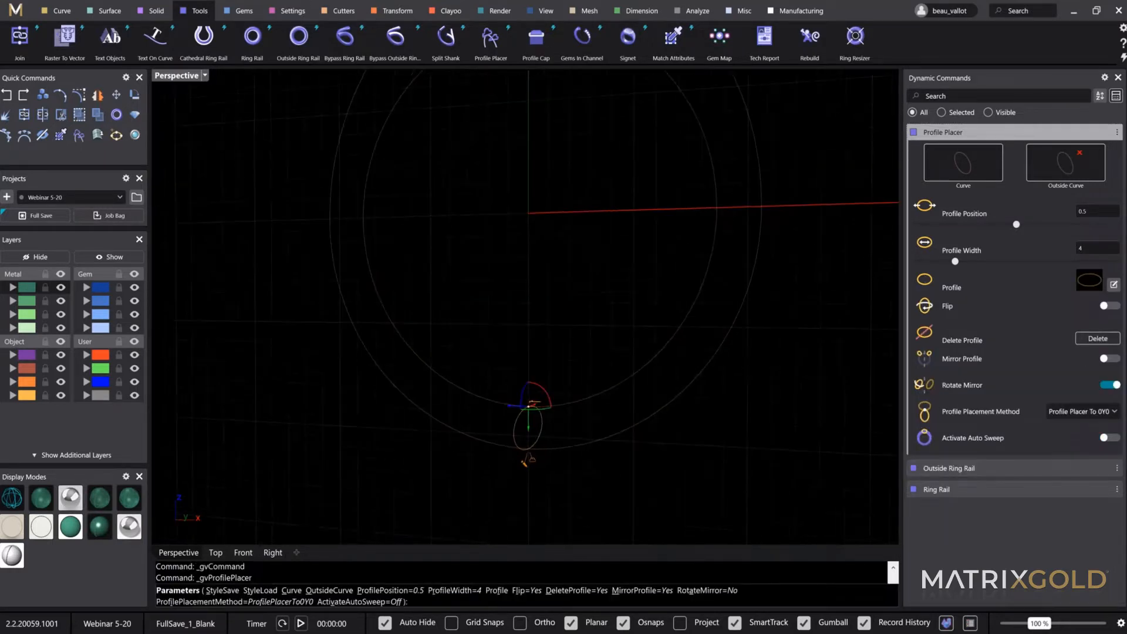
{"action": "right_click_drag", "start_coordinate": [604, 443], "coordinate": [545, 446]}
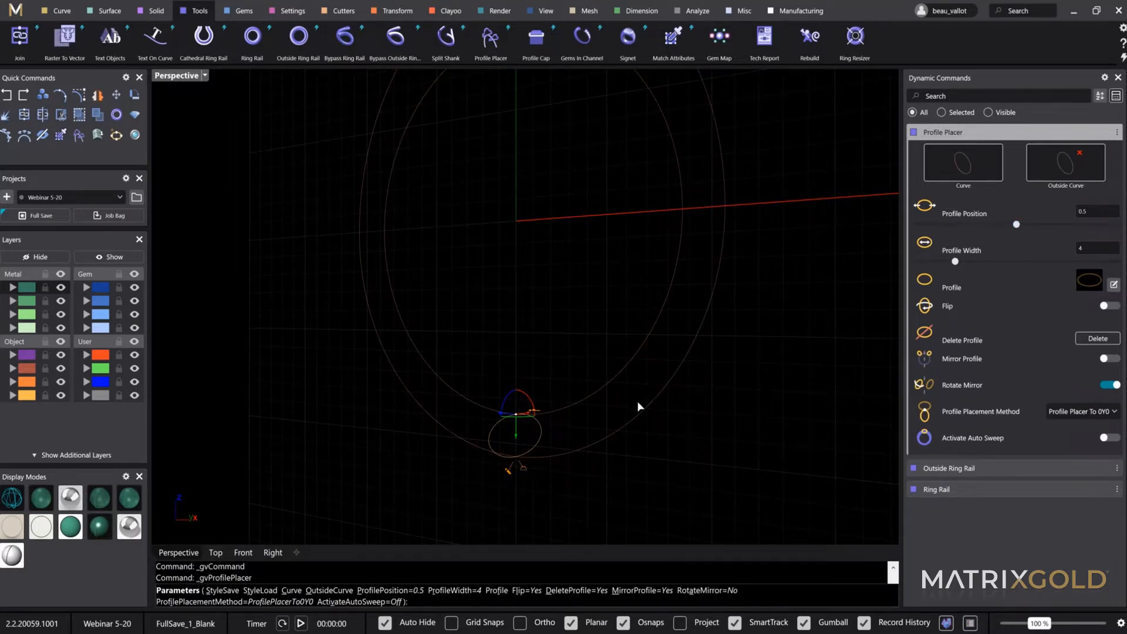
{"action": "right_click_drag", "start_coordinate": [636, 400], "coordinate": [480, 443]}
{"action": "scroll", "coordinate": [480, 446], "scroll_direction": "up", "scroll_amount": 8}
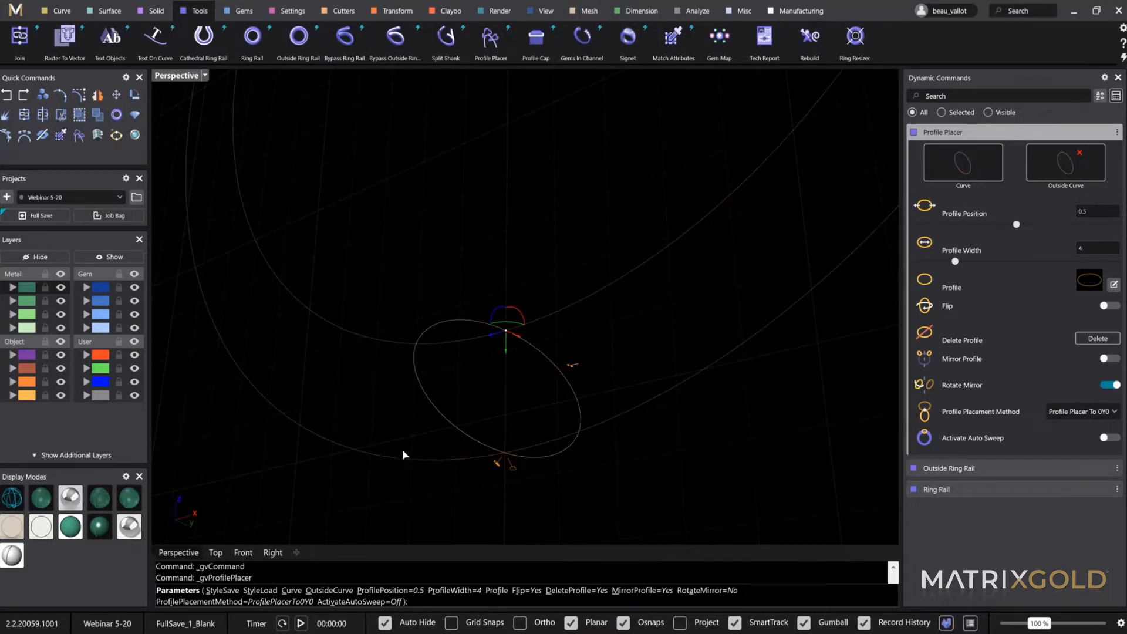
{"action": "right_click_drag", "start_coordinate": [514, 396], "coordinate": [509, 453]}
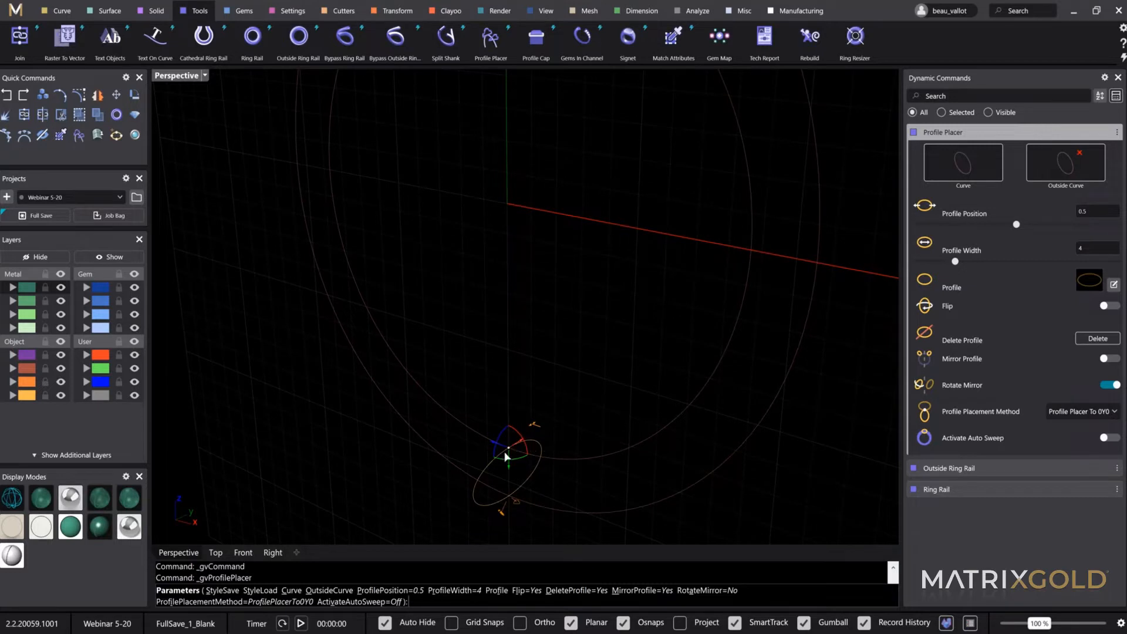
{"action": "left_click_drag", "start_coordinate": [568, 465], "coordinate": [508, 469]}
{"action": "scroll", "coordinate": [568, 361], "scroll_direction": "down", "scroll_amount": 7}
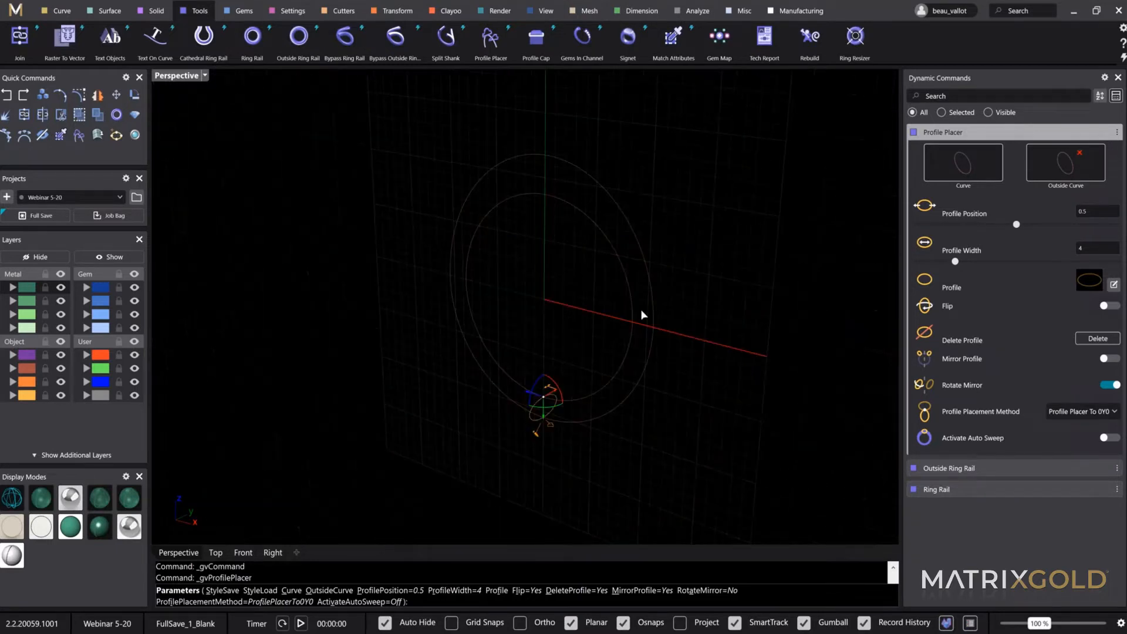
Change the base profile to shape 03 from the Shank library and set its width to 2.5 mm
{"action": "left_click", "coordinate": [1089, 283]}
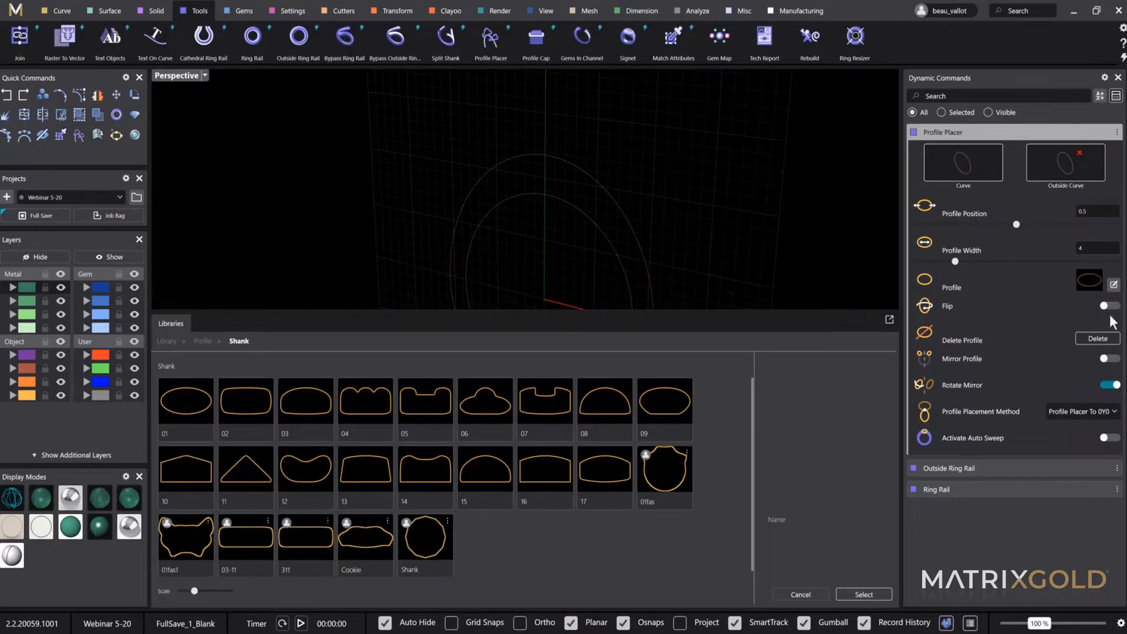
{"action": "left_click", "coordinate": [295, 415]}
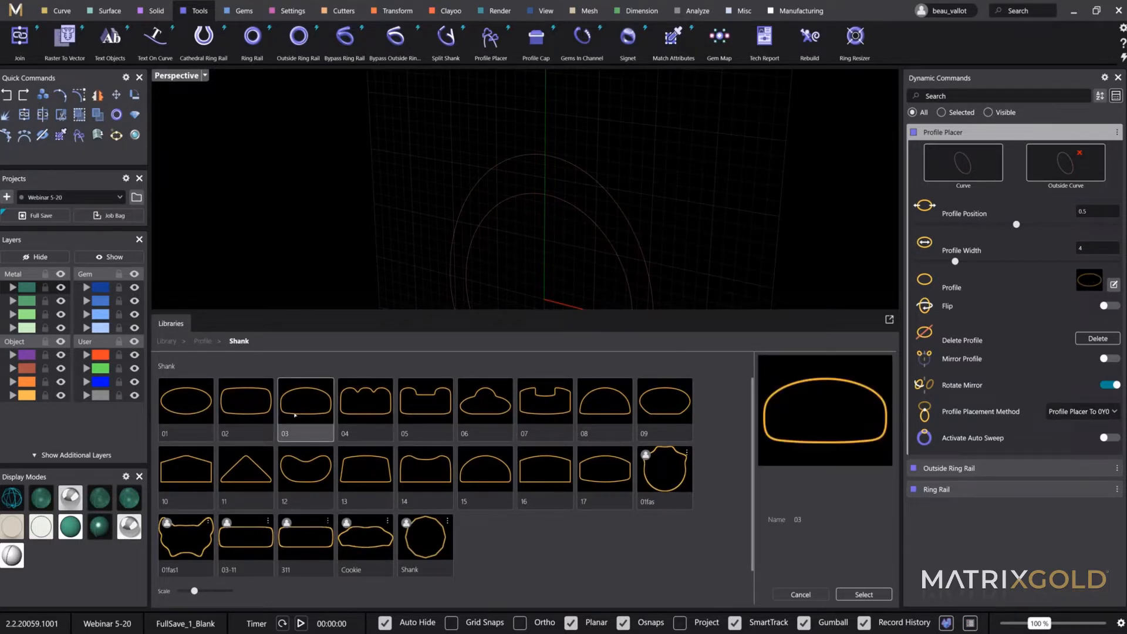
{"action": "left_click", "coordinate": [846, 596]}
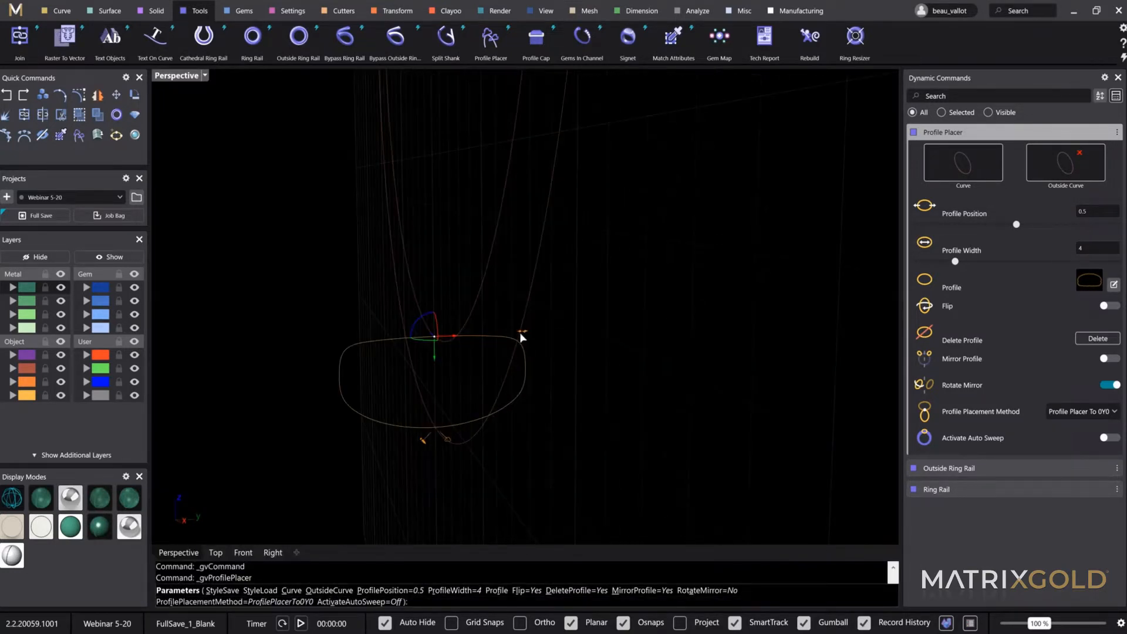
{"action": "left_click_drag", "start_coordinate": [516, 334], "coordinate": [456, 361]}
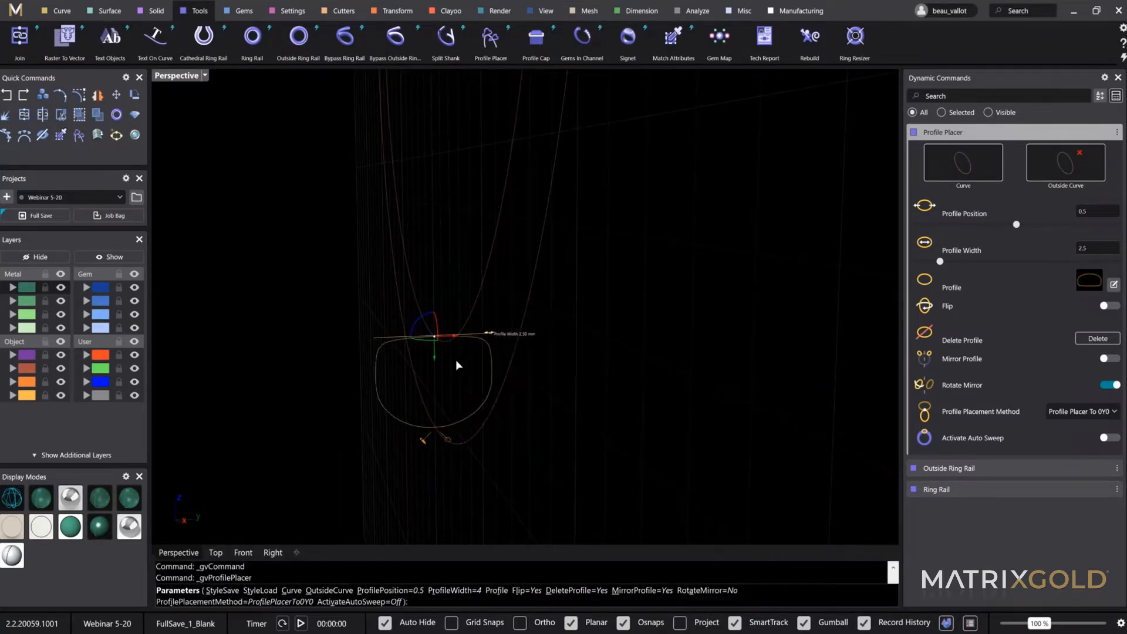
{"action": "right_click_drag", "start_coordinate": [453, 373], "coordinate": [657, 343]}
{"action": "scroll", "coordinate": [579, 357], "scroll_direction": "down", "scroll_amount": 6}
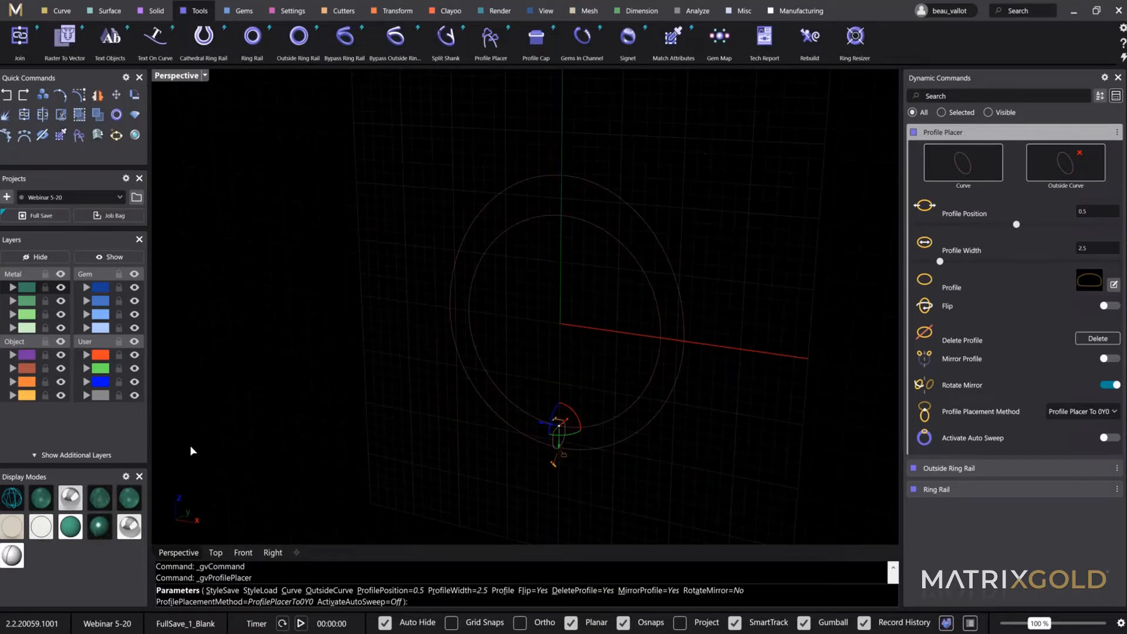
Show the hidden ring picture and start a new Profile Placer on the inner ring rail
{"action": "left_click", "coordinate": [108, 258]}
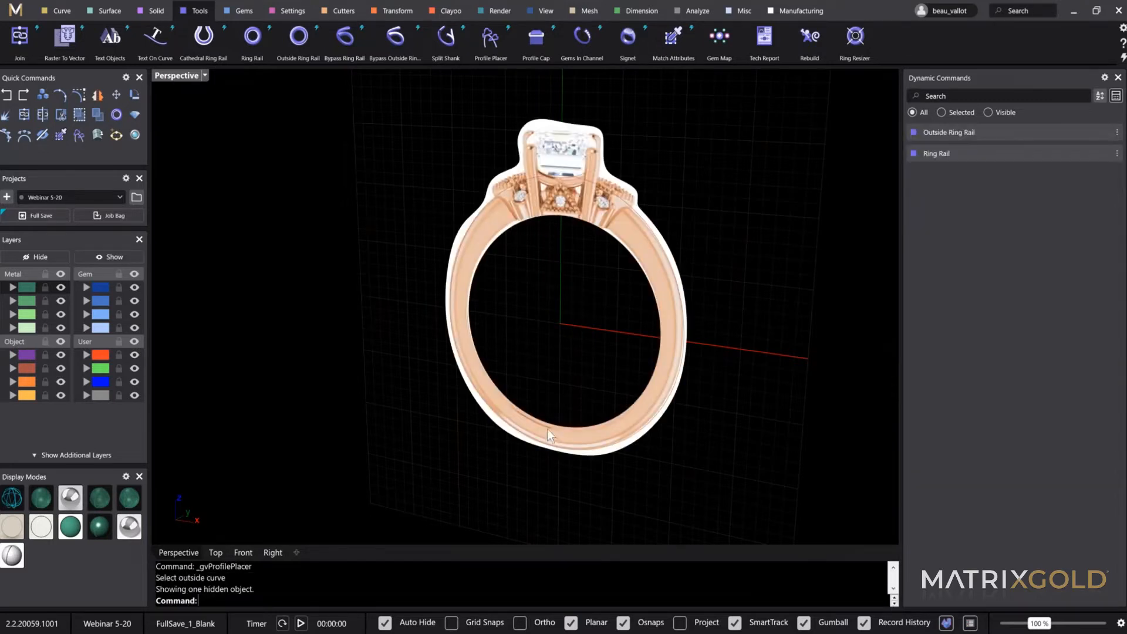
{"action": "left_click", "coordinate": [547, 429]}
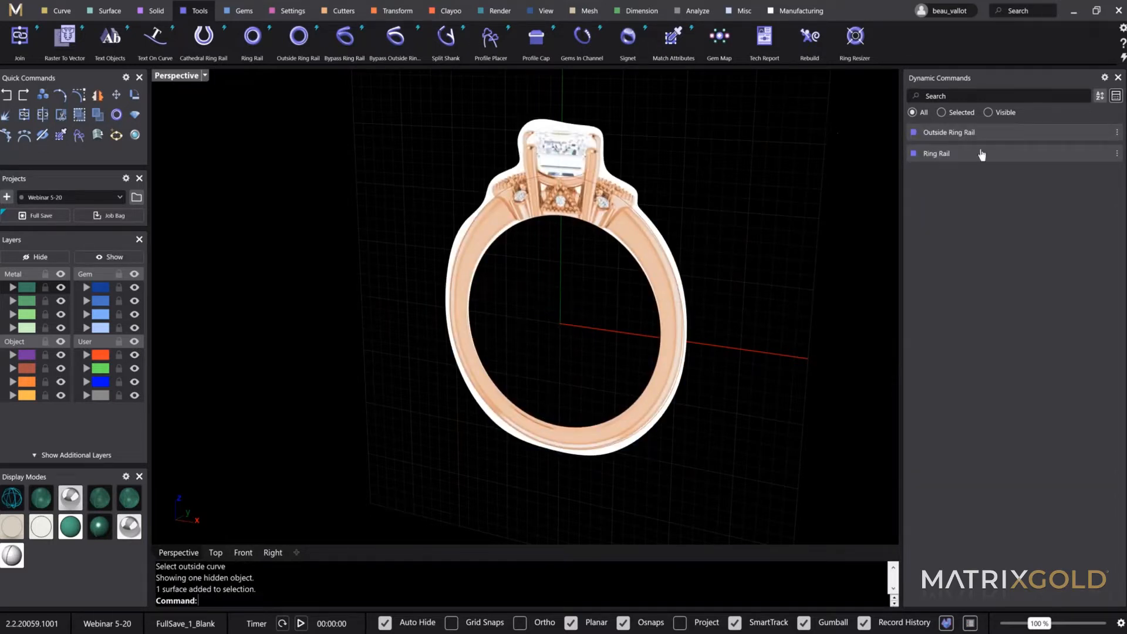
{"action": "scroll", "coordinate": [571, 399], "scroll_direction": "up", "scroll_amount": 5}
{"action": "left_click", "coordinate": [558, 492]}
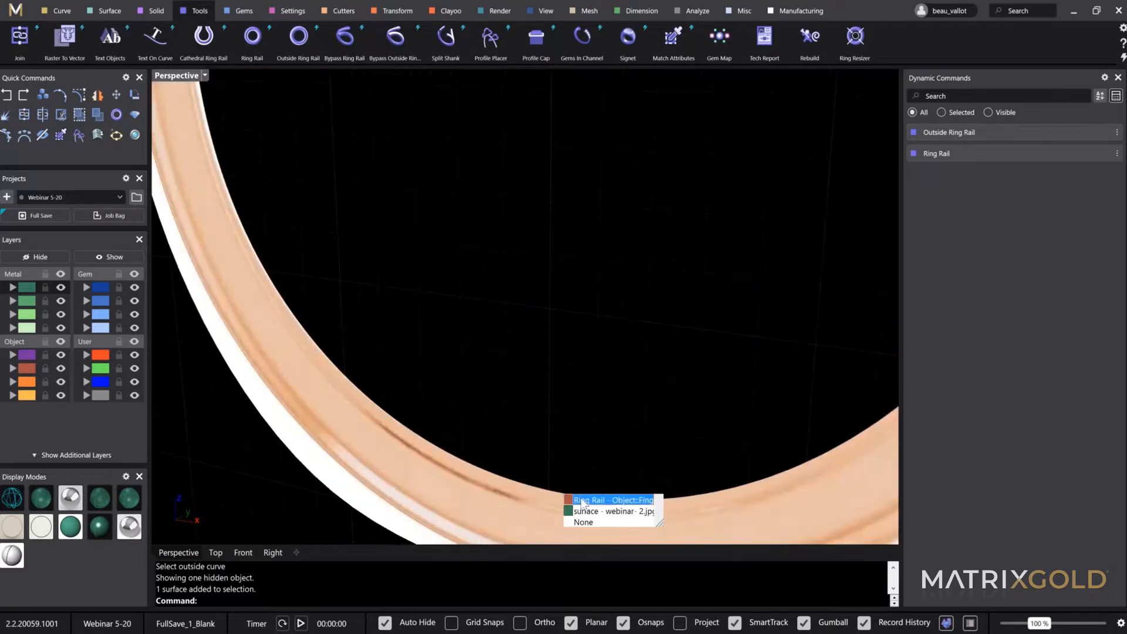
{"action": "left_click", "coordinate": [582, 504]}
{"action": "scroll", "coordinate": [595, 392], "scroll_direction": "down", "scroll_amount": 5}
{"action": "left_click", "coordinate": [491, 38]}
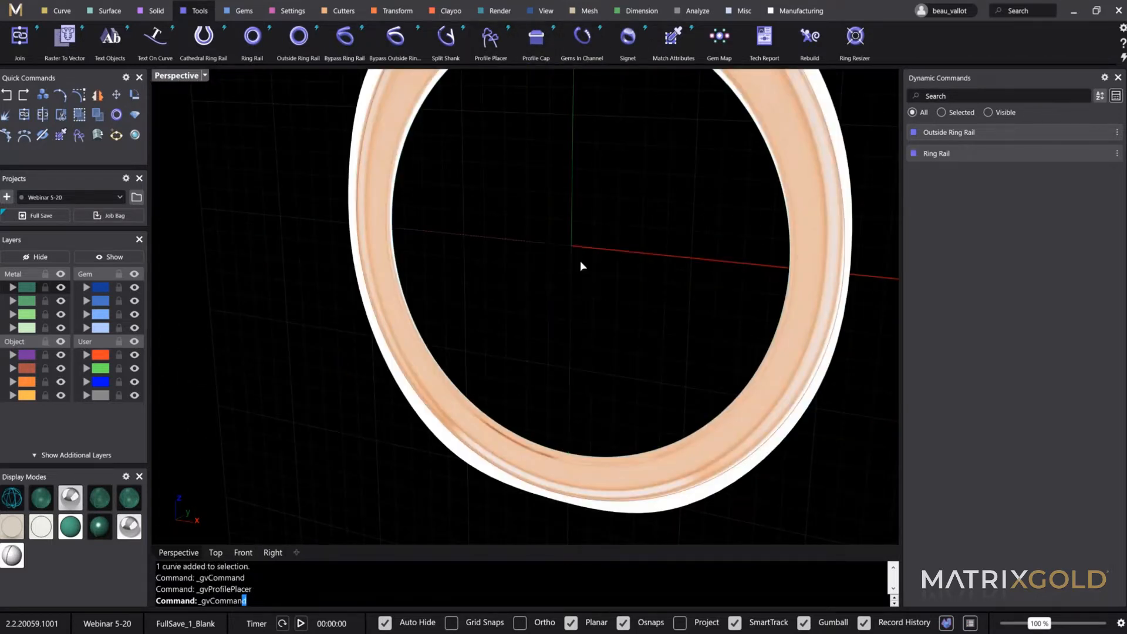
{"action": "scroll", "coordinate": [641, 356], "scroll_direction": "down", "scroll_amount": 5}
Set the outer ring rail as the outside curve and use Shank library shape 03 as the profile
{"action": "left_click", "coordinate": [1064, 163]}
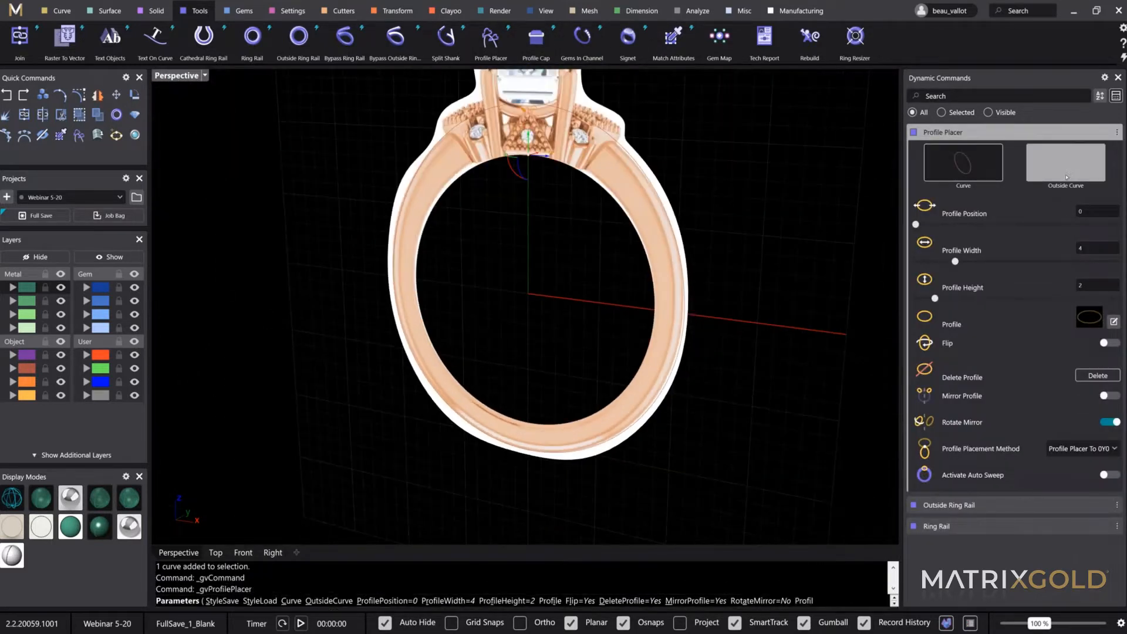
{"action": "left_click", "coordinate": [626, 149]}
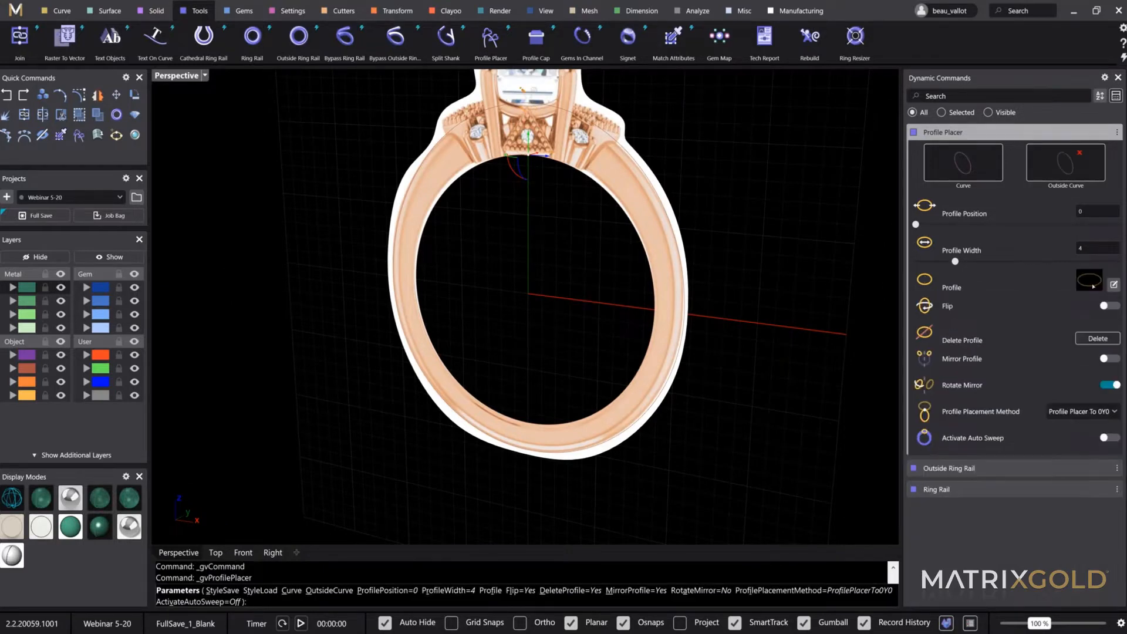
{"action": "left_click", "coordinate": [1092, 286]}
{"action": "double_click", "coordinate": [315, 403]}
Move the profile to position 0.5 at the ring base and set its width to 2.5 mm
{"action": "left_click_drag", "start_coordinate": [563, 187], "coordinate": [524, 439]}
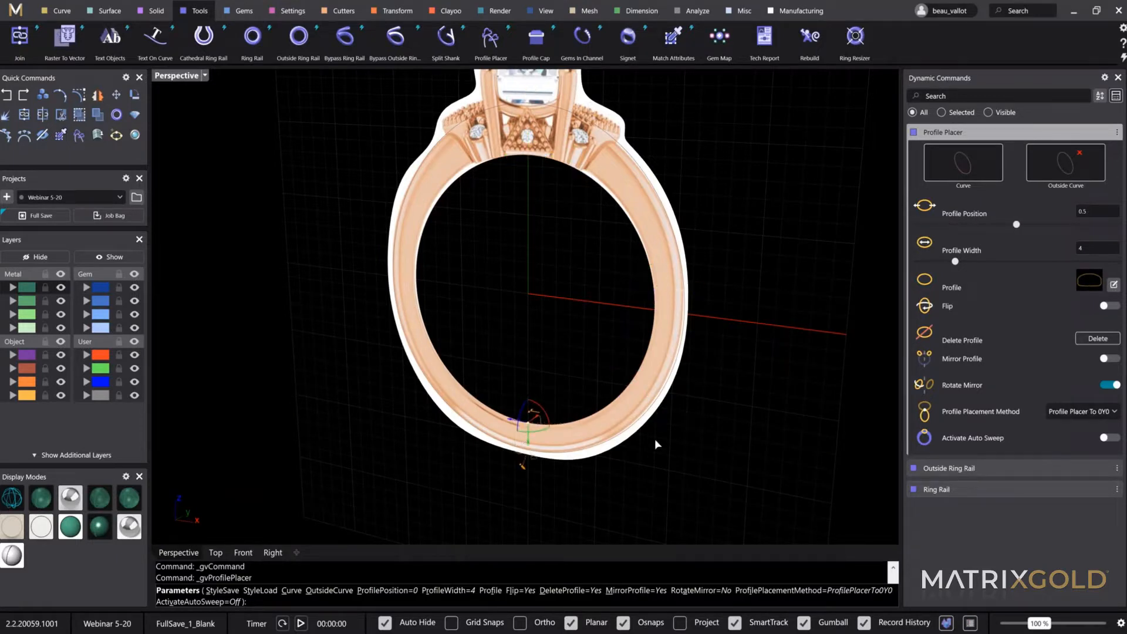
{"action": "right_click_drag", "start_coordinate": [656, 440], "coordinate": [385, 396]}
{"action": "scroll", "coordinate": [427, 393], "scroll_direction": "up", "scroll_amount": 7}
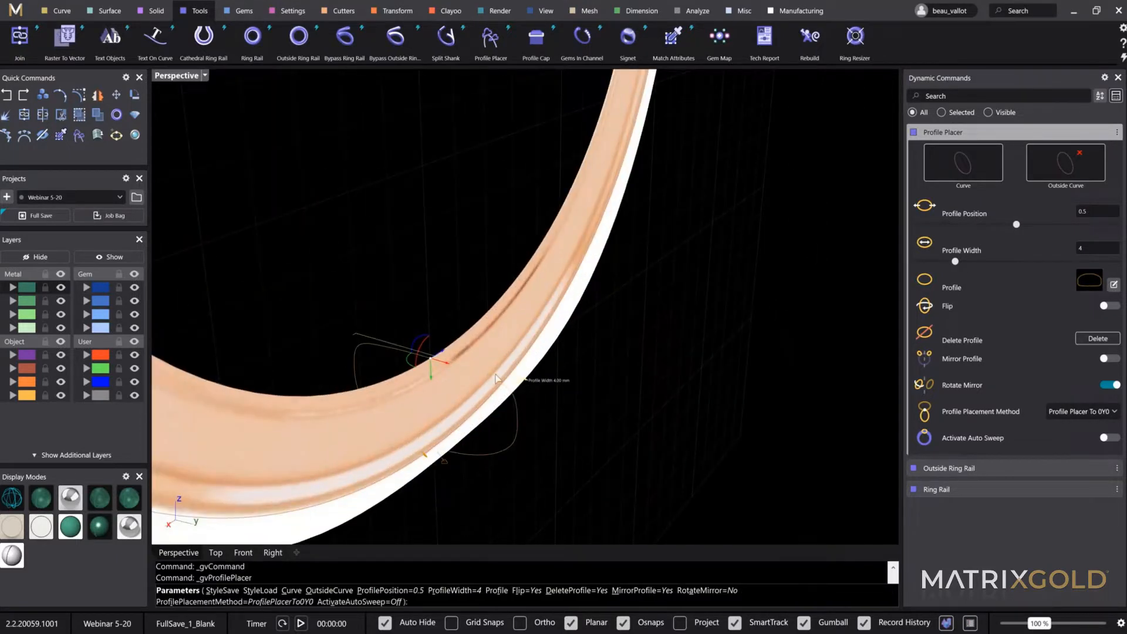
{"action": "left_click_drag", "start_coordinate": [496, 379], "coordinate": [464, 372]}
{"action": "right_click_drag", "start_coordinate": [465, 372], "coordinate": [532, 366]}
{"action": "scroll", "coordinate": [532, 366], "scroll_direction": "down", "scroll_amount": 7}
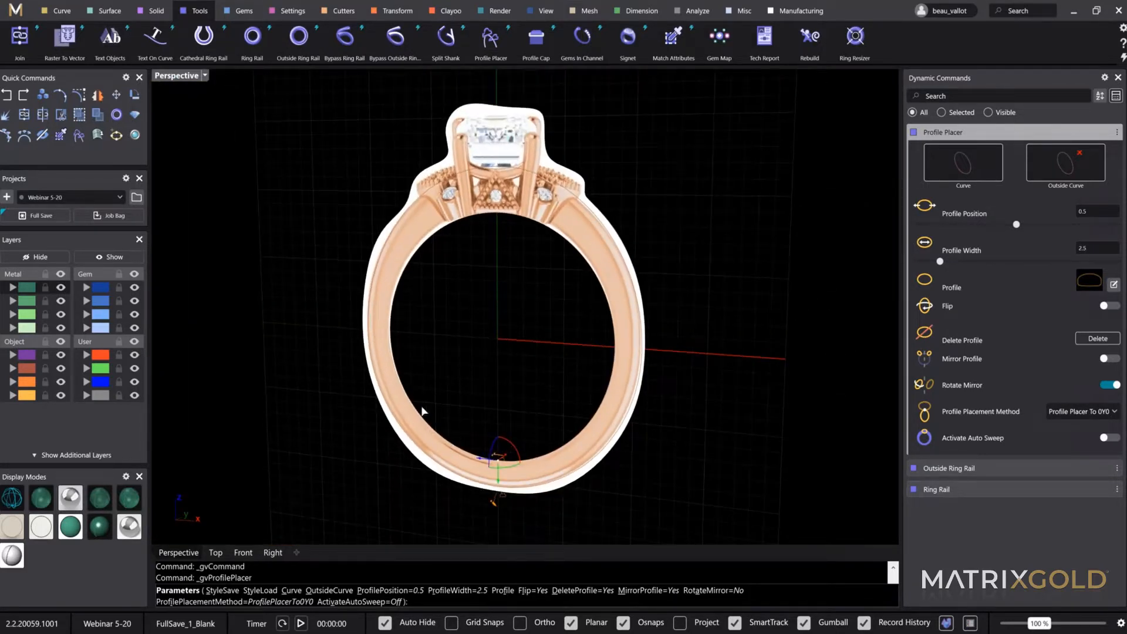
Add a second profile to the inner rail at the pictured shank's upper end, at position 0.91
{"action": "scroll", "coordinate": [410, 399], "scroll_direction": "up", "scroll_amount": 6}
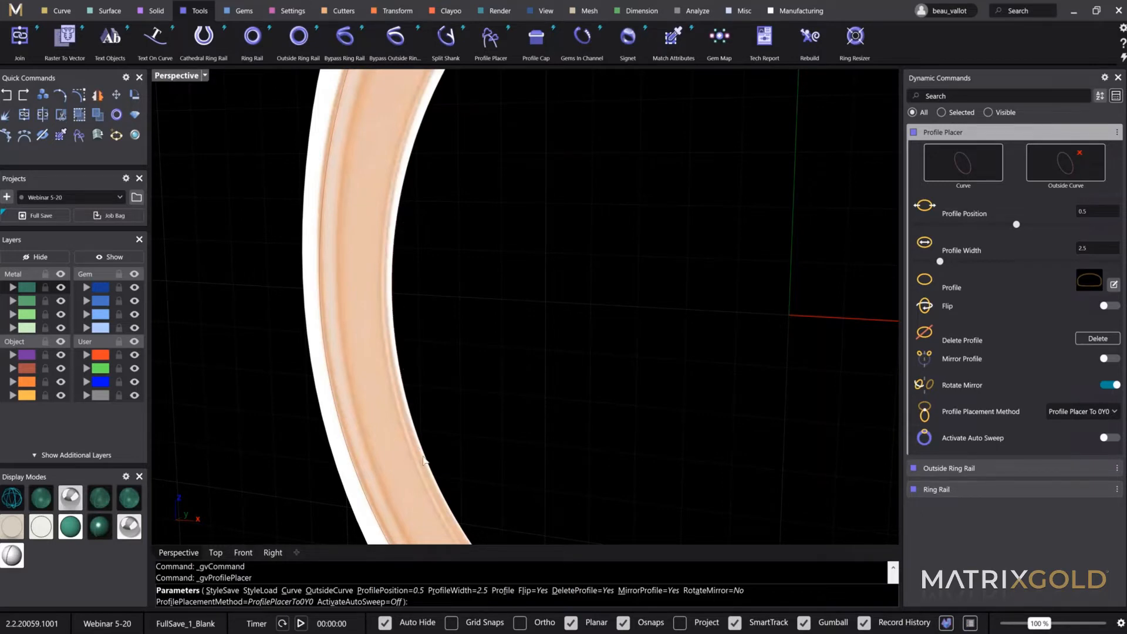
{"action": "scroll", "coordinate": [405, 261], "scroll_direction": "down", "scroll_amount": 10}
{"action": "scroll", "coordinate": [458, 118], "scroll_direction": "up", "scroll_amount": 8}
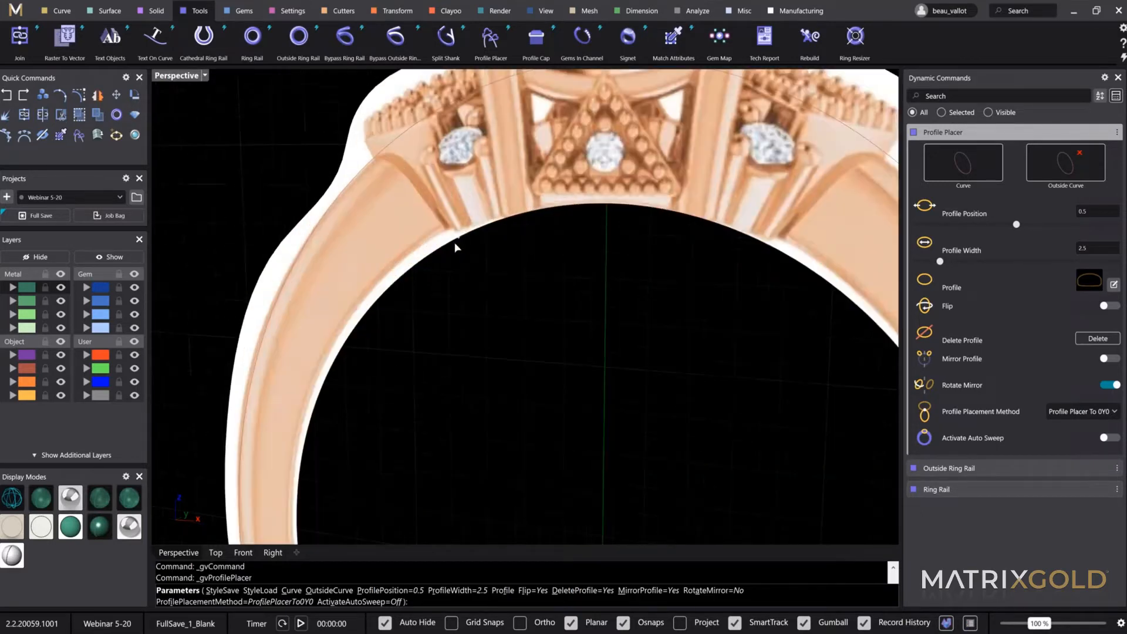
{"action": "left_click", "coordinate": [452, 240]}
{"action": "right_click_drag", "start_coordinate": [502, 282], "coordinate": [463, 252]}
{"action": "left_click_drag", "start_coordinate": [457, 255], "coordinate": [434, 265]}
{"action": "scroll", "coordinate": [616, 330], "scroll_direction": "down", "scroll_amount": 4}
Mirror the upper shank profile onto the opposite side of the ring
{"action": "right_click_drag", "start_coordinate": [680, 344], "coordinate": [540, 320], "text": "shift"}
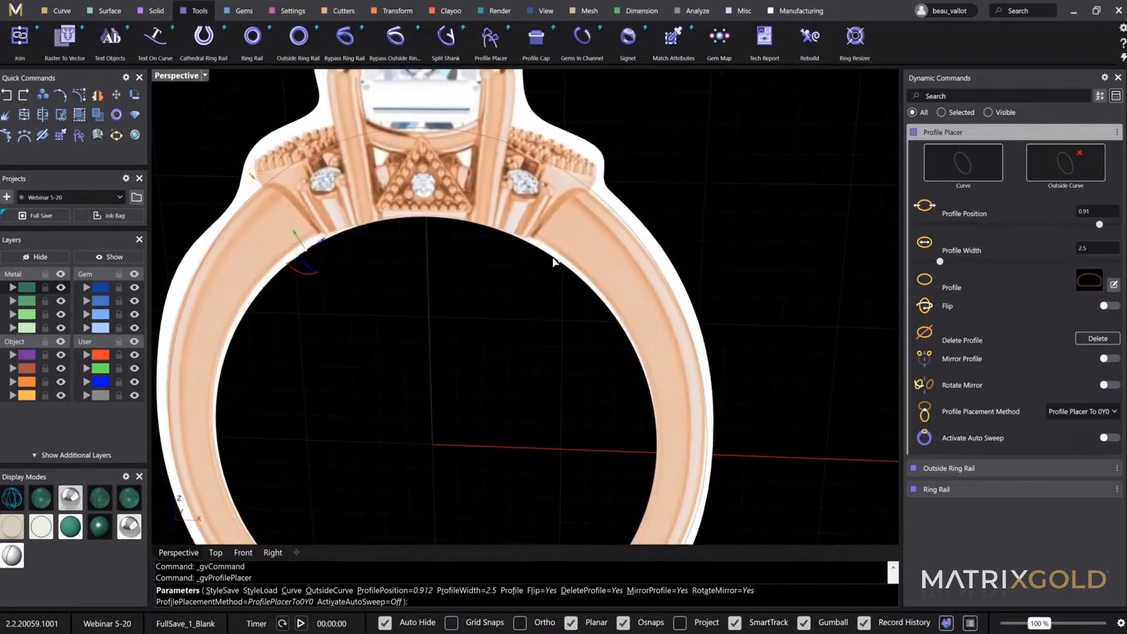
{"action": "right_click_drag", "start_coordinate": [555, 248], "coordinate": [528, 288]}
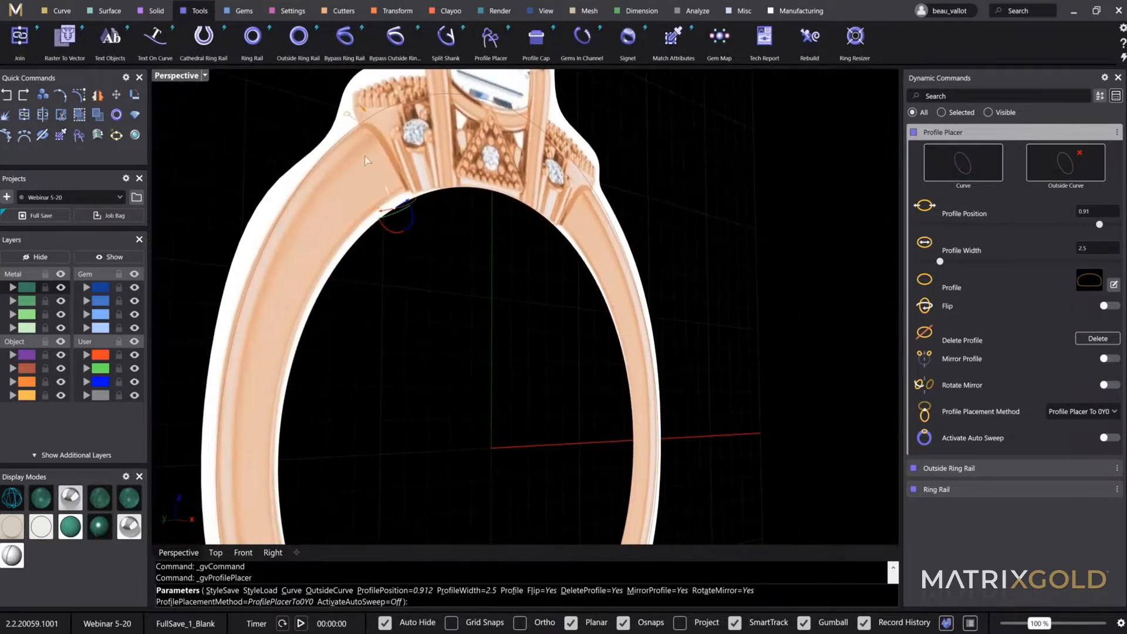
{"action": "right_click_drag", "start_coordinate": [404, 219], "coordinate": [406, 292]}
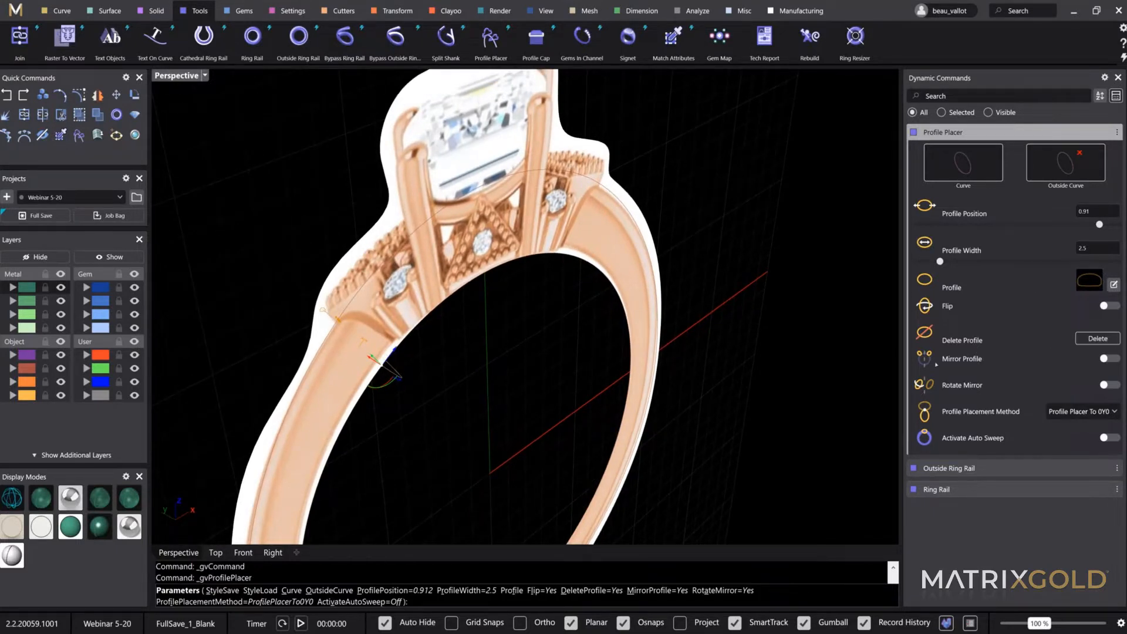
{"action": "left_click", "coordinate": [1106, 358]}
{"action": "right_click_drag", "start_coordinate": [664, 352], "coordinate": [673, 292]}
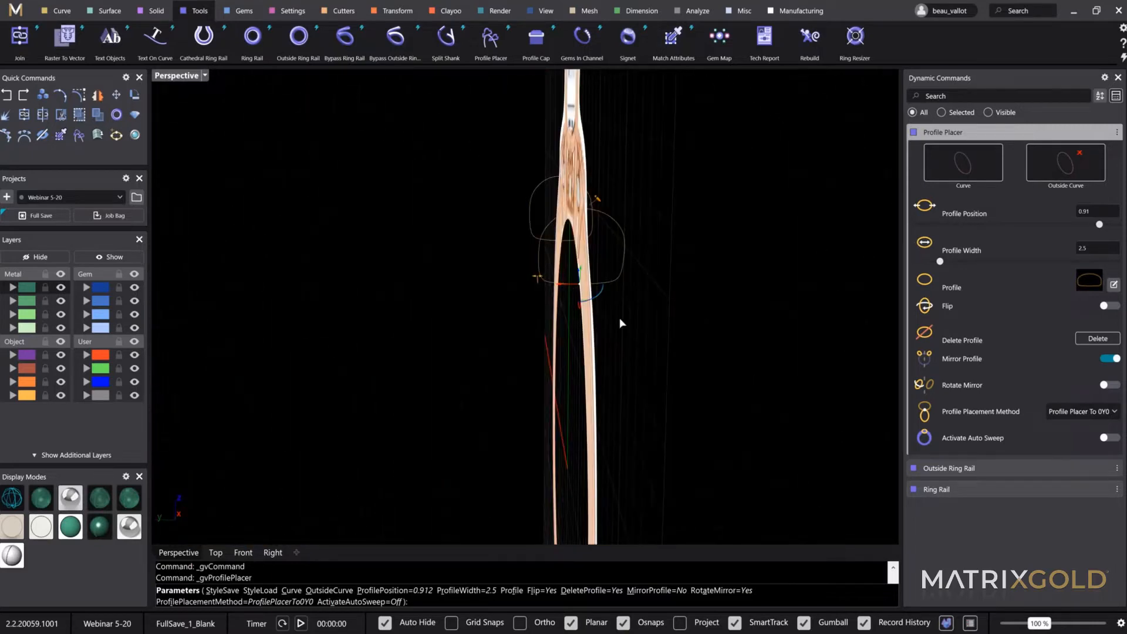
Set the mirrored upper profiles' width to 2.2 mm and accept the profile placement
{"action": "scroll", "coordinate": [537, 283], "scroll_direction": "up", "scroll_amount": 2}
{"action": "left_click_drag", "start_coordinate": [537, 283], "coordinate": [555, 312]}
{"action": "right_click_drag", "start_coordinate": [613, 354], "coordinate": [496, 348]}
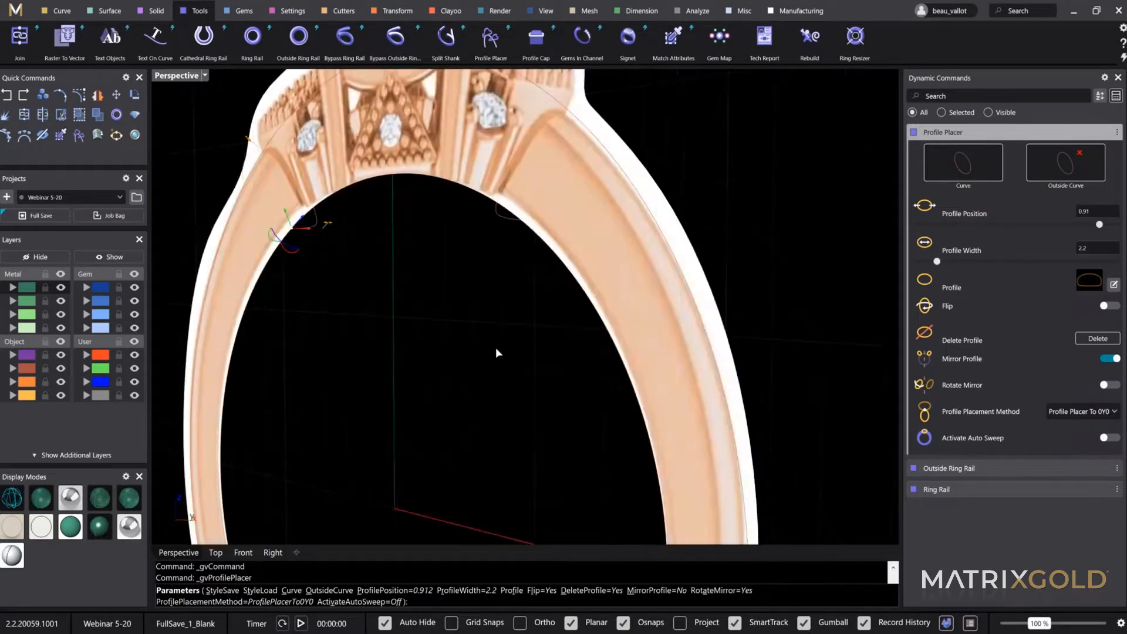
{"action": "scroll", "coordinate": [496, 352], "scroll_direction": "up", "scroll_amount": 5}
{"action": "scroll", "coordinate": [568, 298], "scroll_direction": "down", "scroll_amount": 5}
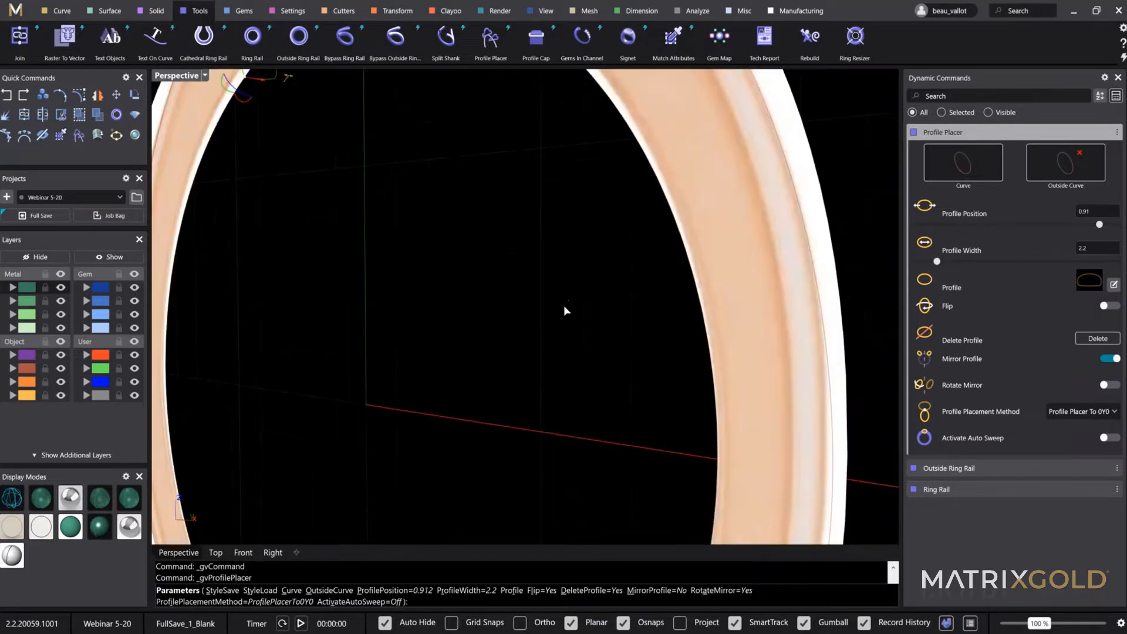
{"action": "mouse_move", "coordinate": [587, 314]}
{"action": "right_mouse_down"}
{"action": "mouse_move", "coordinate": [619, 317]}
{"action": "mouse_move", "coordinate": [575, 303]}
{"action": "right_mouse_up"}
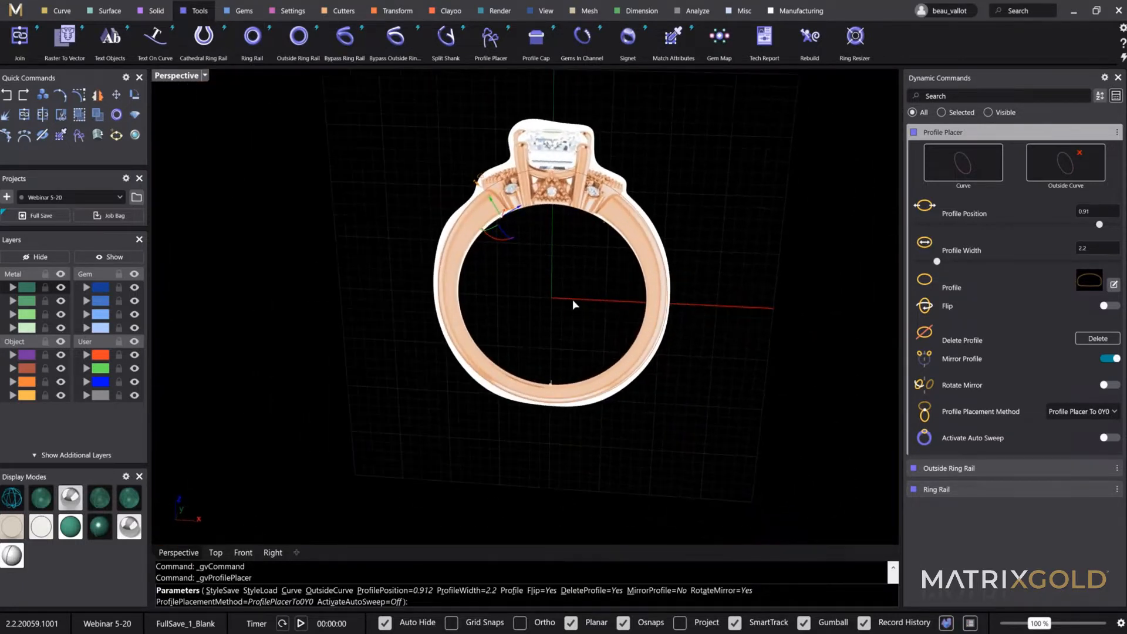
{"action": "right_click", "coordinate": [575, 303]}
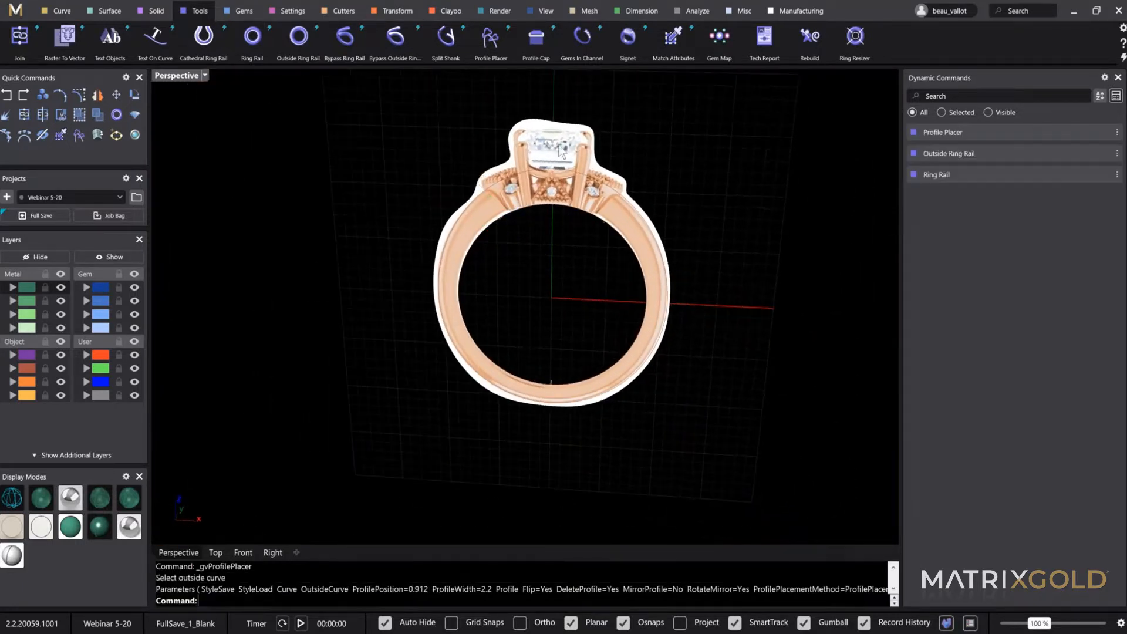
Hide the ring picture, select the three placed shank profiles, and show the picture again
{"action": "left_click", "coordinate": [42, 258]}
{"action": "right_click_drag", "start_coordinate": [599, 297], "coordinate": [599, 298]}
{"action": "left_click_drag", "start_coordinate": [375, 164], "coordinate": [622, 252]}
{"action": "left_click_drag", "start_coordinate": [279, 259], "coordinate": [707, 521], "text": "shift"}
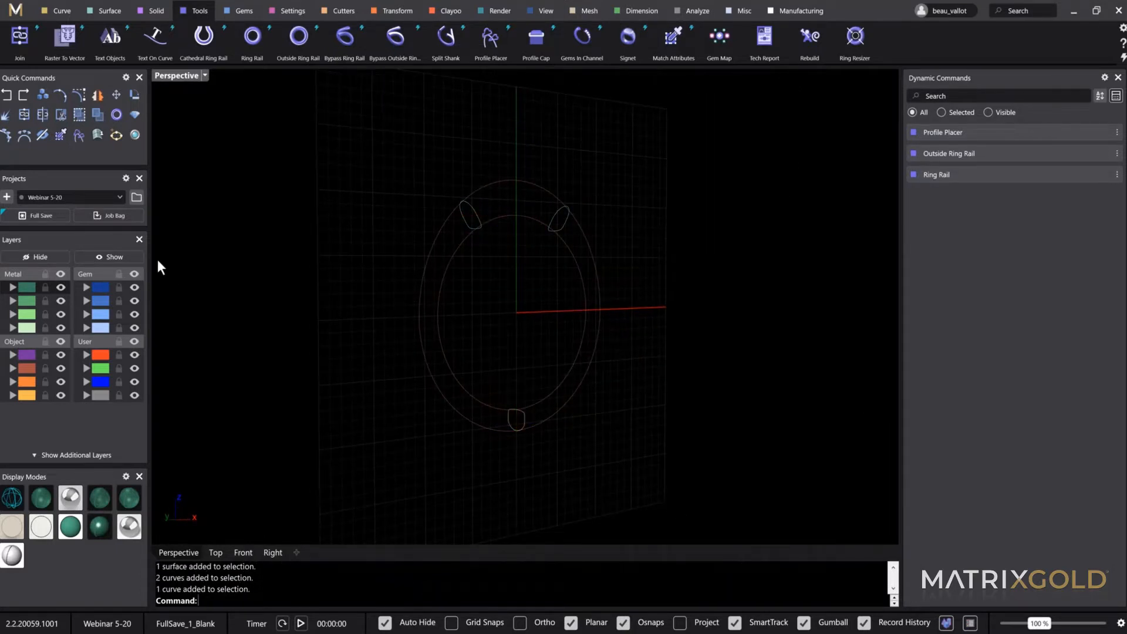
{"action": "left_click", "coordinate": [111, 262]}
{"action": "right_click_drag", "start_coordinate": [646, 237], "coordinate": [597, 259]}
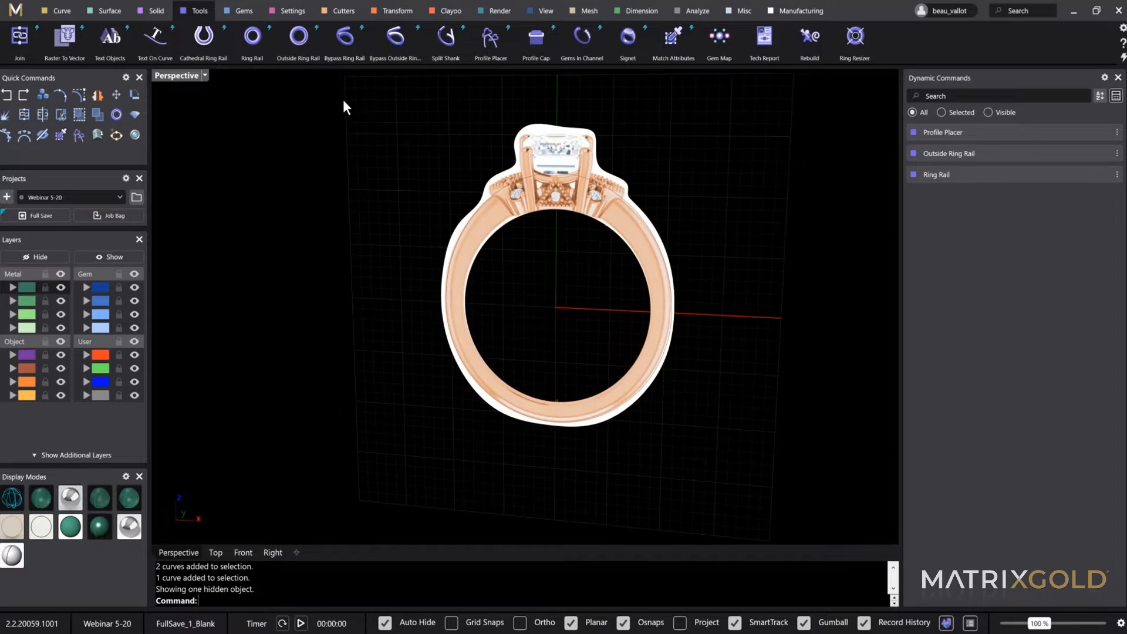
Create a Sweep 2 shank along the inner and outer ring rails using the bottom profile and both upper profiles
{"action": "left_click", "coordinate": [106, 14]}
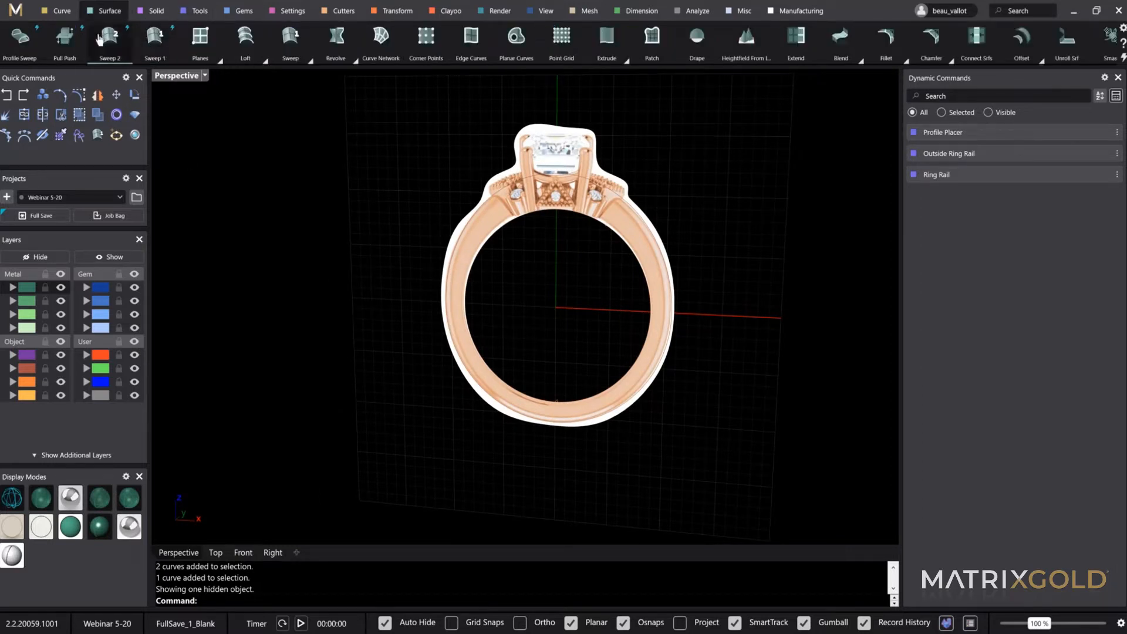
{"action": "left_click", "coordinate": [100, 38]}
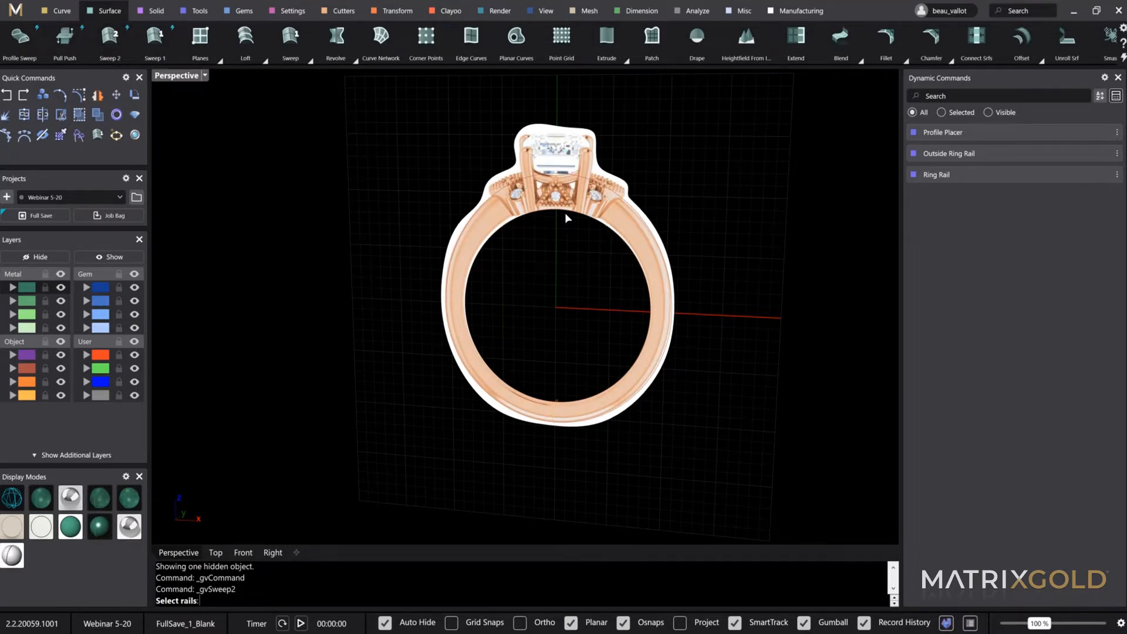
{"action": "scroll", "coordinate": [565, 212], "scroll_direction": "up", "scroll_amount": 5}
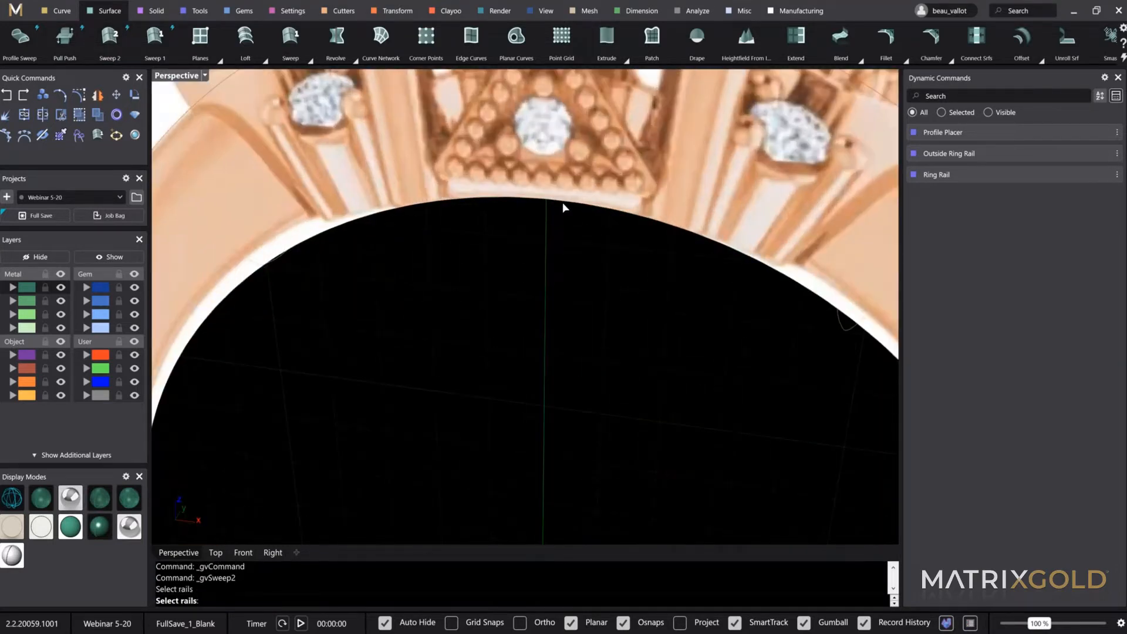
{"action": "scroll", "coordinate": [562, 202], "scroll_direction": "down", "scroll_amount": 5}
{"action": "left_click", "coordinate": [591, 158]}
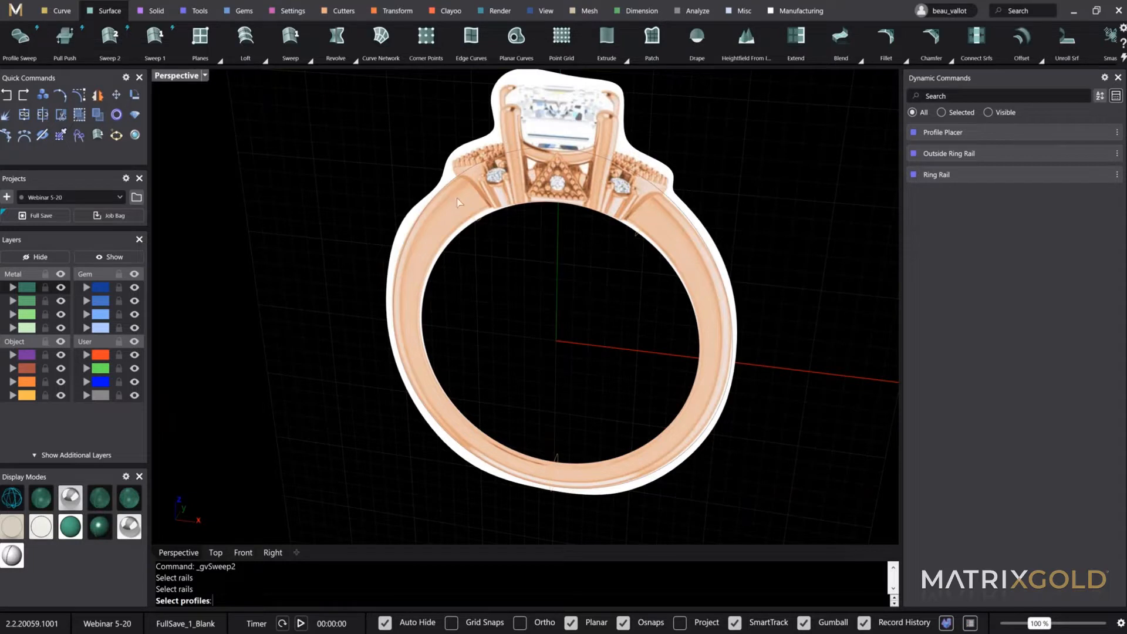
{"action": "left_click_drag", "start_coordinate": [689, 166], "coordinate": [704, 142]}
{"action": "left_click_drag", "start_coordinate": [518, 333], "coordinate": [638, 530]}
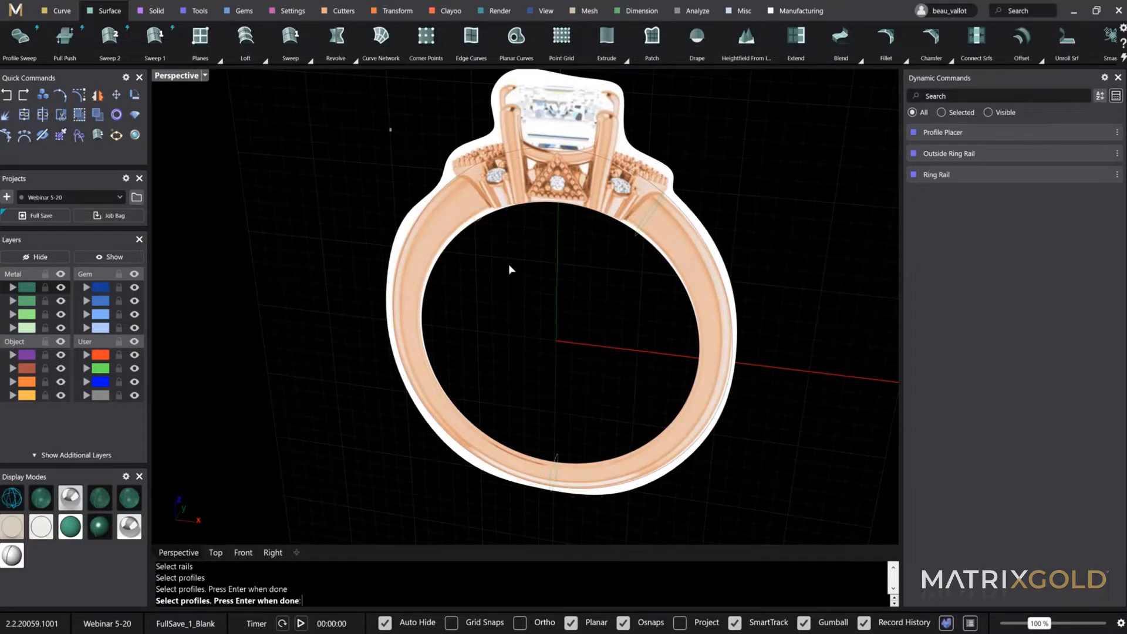
{"action": "left_click_drag", "start_coordinate": [390, 130], "coordinate": [544, 301]}
{"action": "key", "text": "Return"}
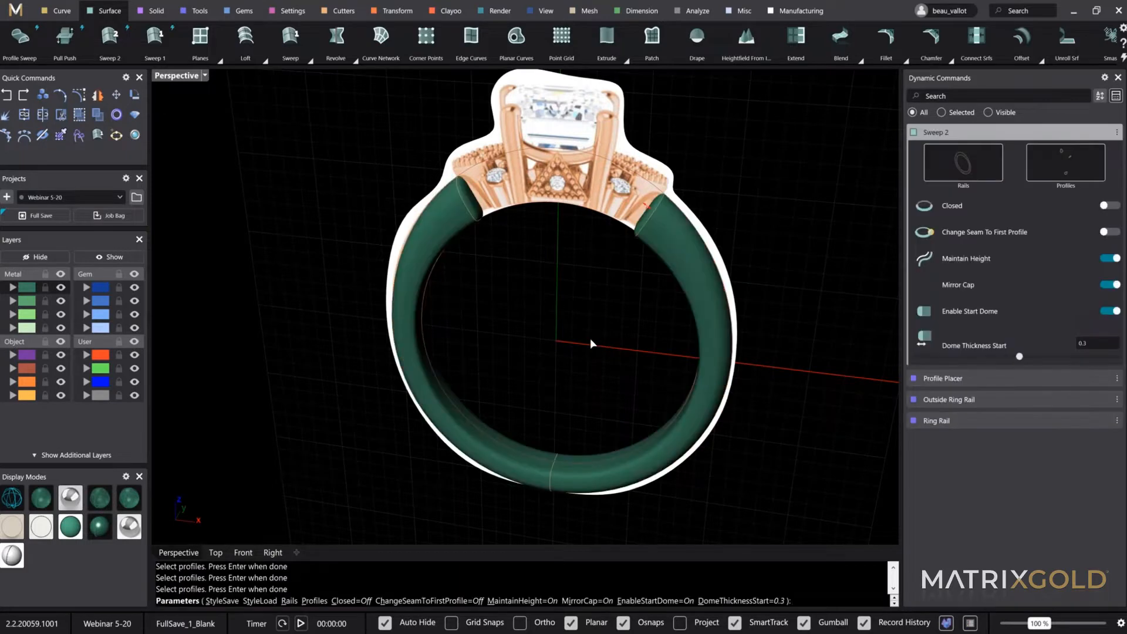
Set the Dome Thickness Start of the shank's ends to 1 mm and accept the sweep
{"action": "right_click_drag", "start_coordinate": [590, 338], "coordinate": [606, 312]}
{"action": "scroll", "coordinate": [629, 219], "scroll_direction": "up", "scroll_amount": 5}
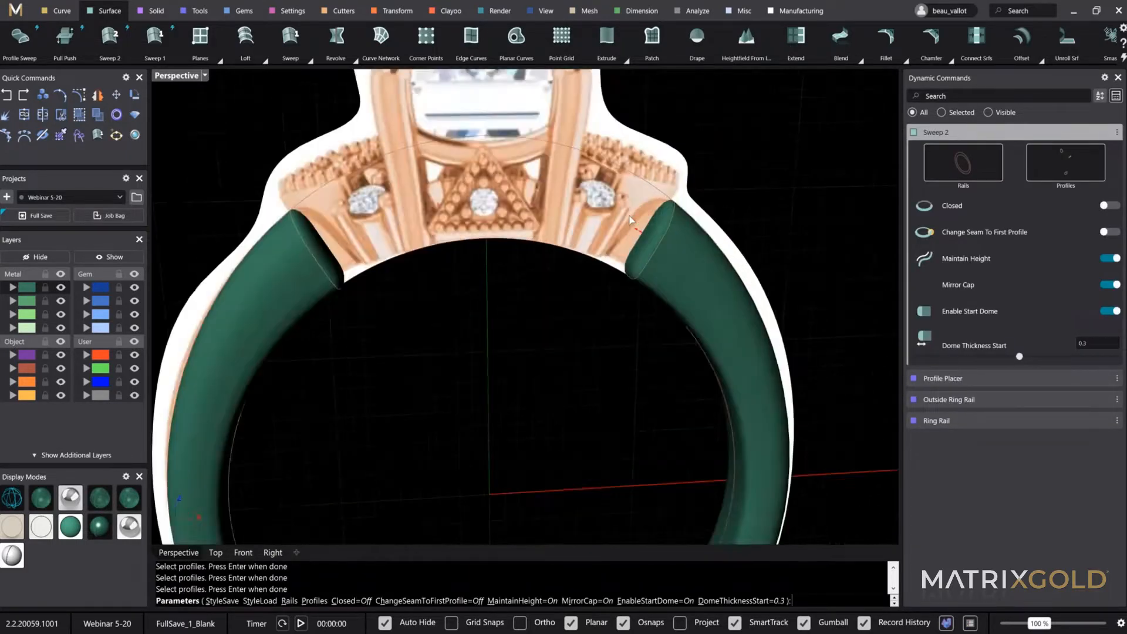
{"action": "scroll", "coordinate": [630, 220], "scroll_direction": "up", "scroll_amount": 3}
{"action": "left_click_drag", "start_coordinate": [650, 257], "coordinate": [599, 257]}
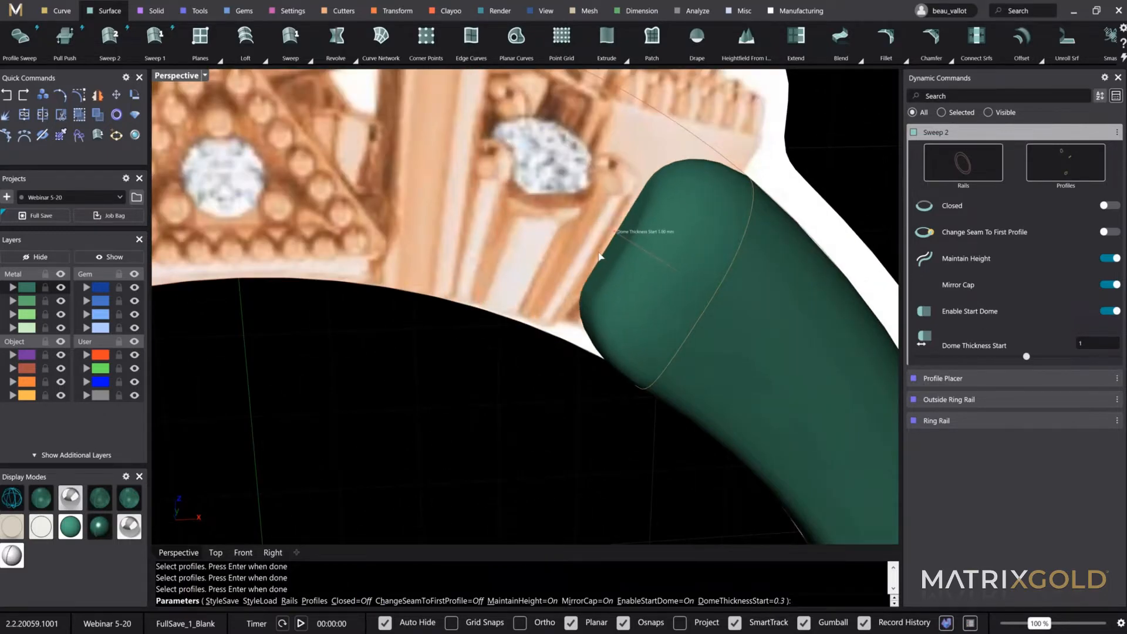
{"action": "scroll", "coordinate": [598, 256], "scroll_direction": "down", "scroll_amount": 6}
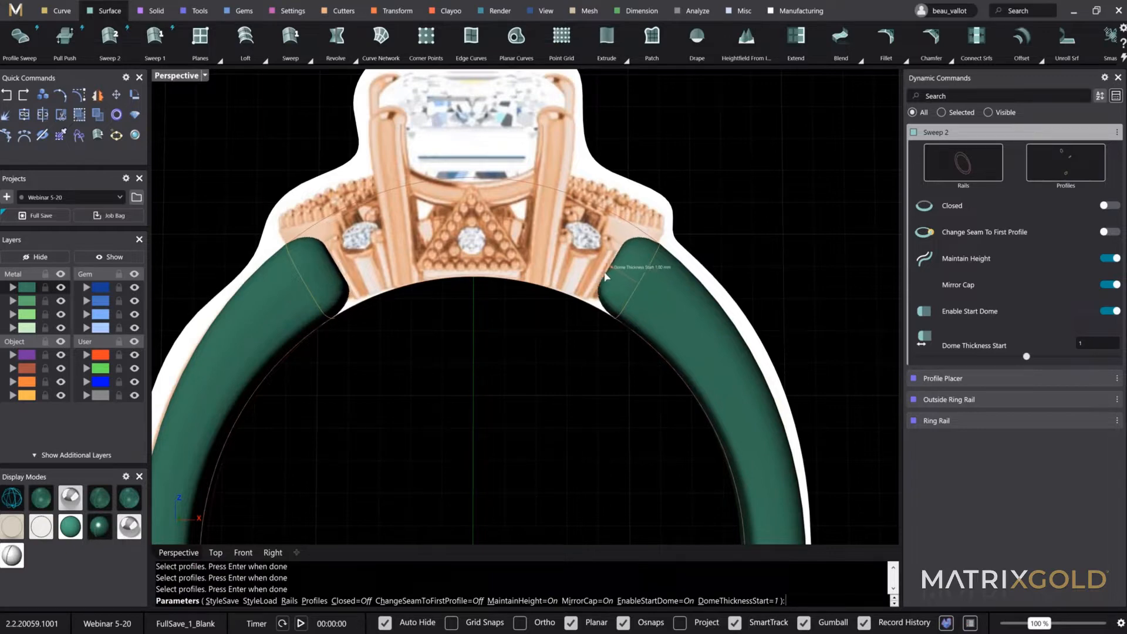
{"action": "scroll", "coordinate": [460, 357], "scroll_direction": "down", "scroll_amount": 6}
{"action": "key", "text": "Return"}
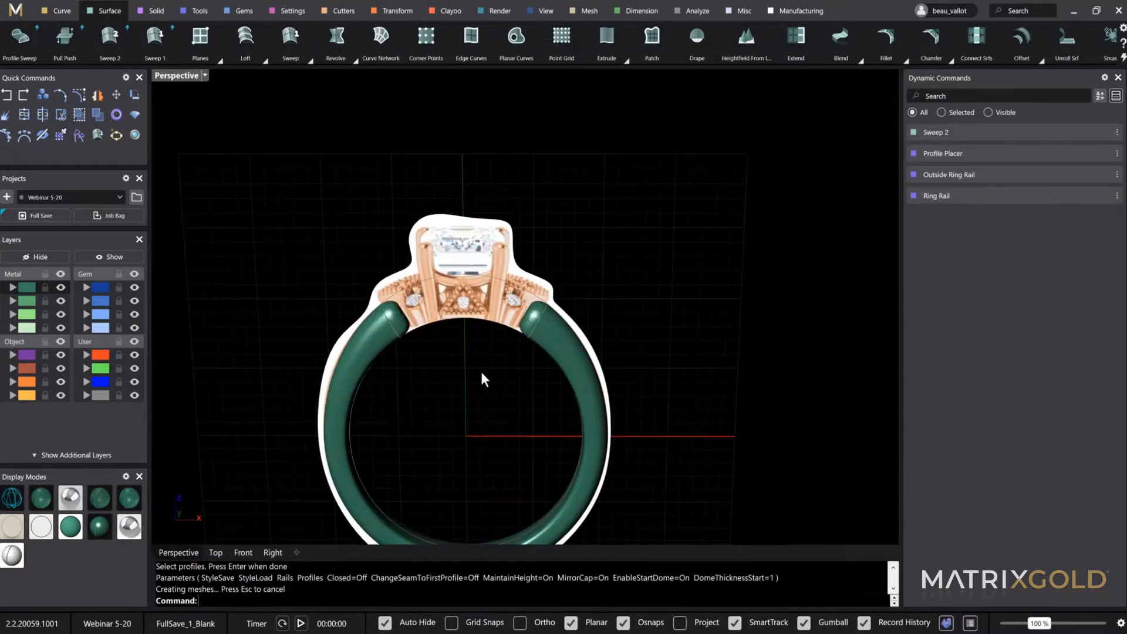
Hide the ring picture to examine the swept shank on its own, and show the picture again
{"action": "right_click_drag", "start_coordinate": [483, 373], "coordinate": [552, 404]}
{"action": "left_click", "coordinate": [490, 290]}
{"action": "left_click", "coordinate": [480, 258]}
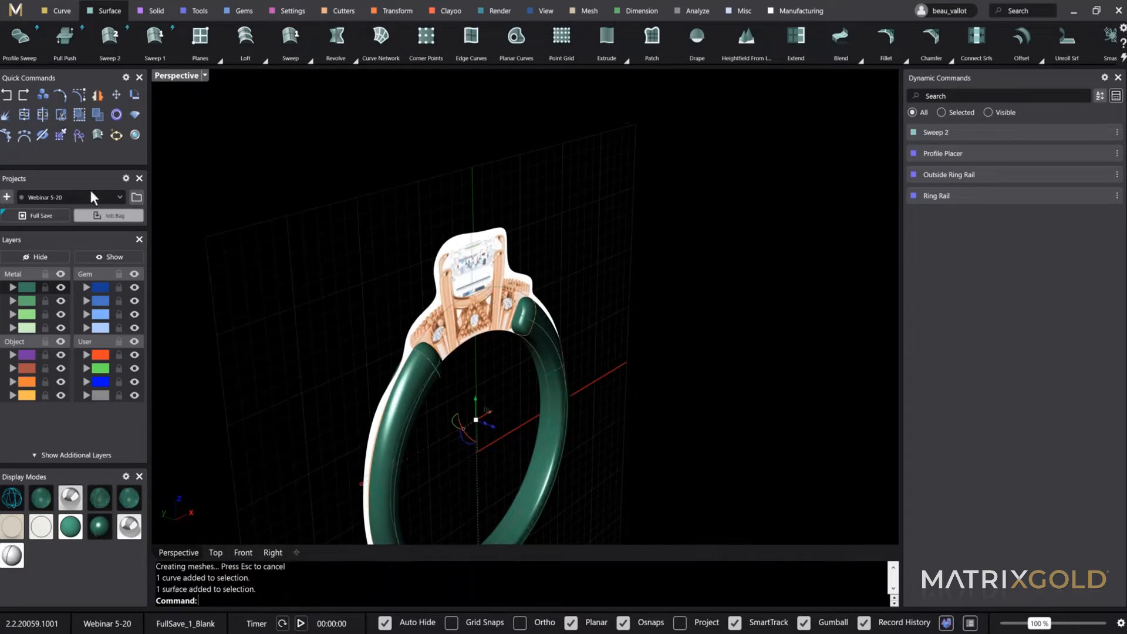
{"action": "left_click", "coordinate": [47, 258]}
{"action": "right_click_drag", "start_coordinate": [560, 411], "coordinate": [523, 327]}
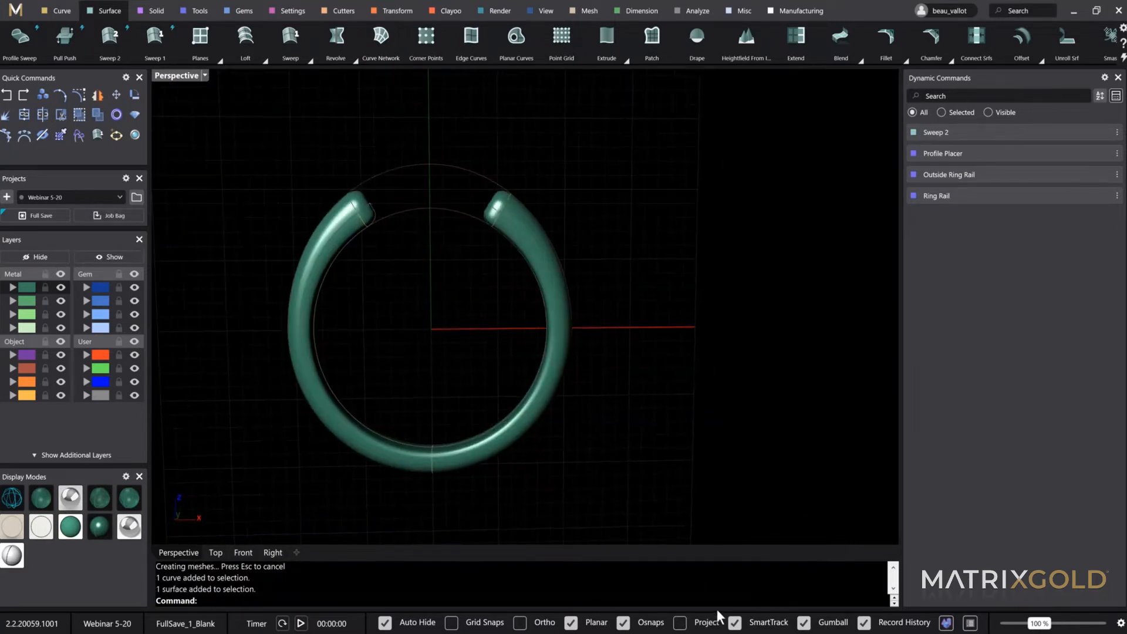
{"action": "left_click", "coordinate": [110, 257]}
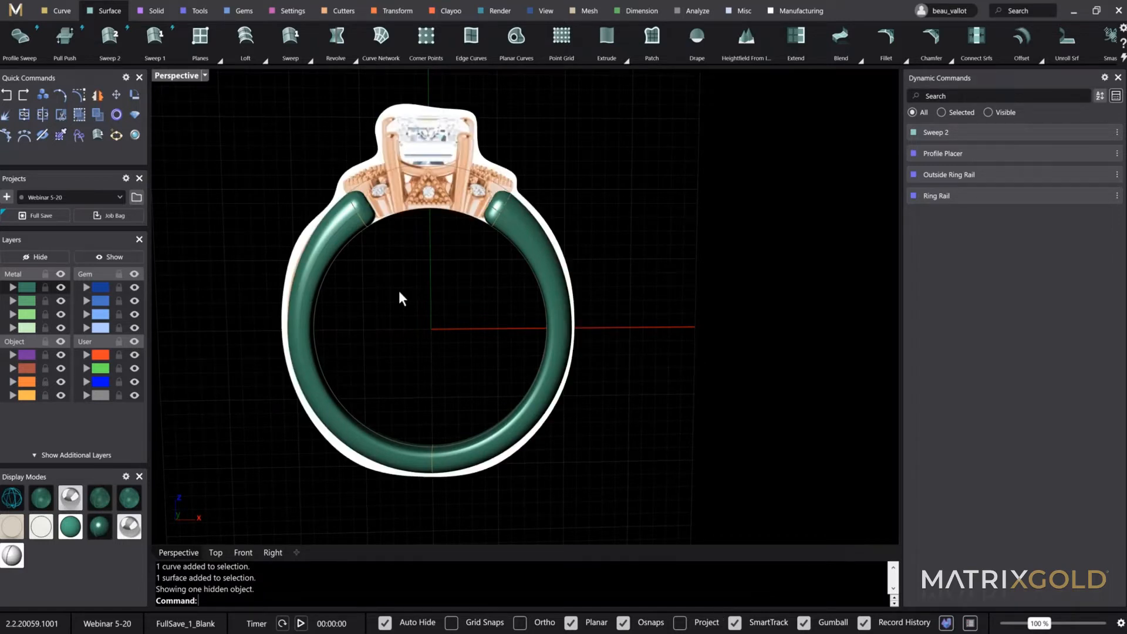
Place a single diamond at the top of the ring with Gem on Ring Rail and set its shape to Radiant
{"action": "right_click_drag", "start_coordinate": [529, 322], "coordinate": [649, 350], "text": "shift"}
{"action": "right_click_drag", "start_coordinate": [618, 297], "coordinate": [604, 327]}
{"action": "right_click_drag", "start_coordinate": [522, 123], "coordinate": [468, 156]}
{"action": "scroll", "coordinate": [468, 156], "scroll_direction": "up", "scroll_amount": 3}
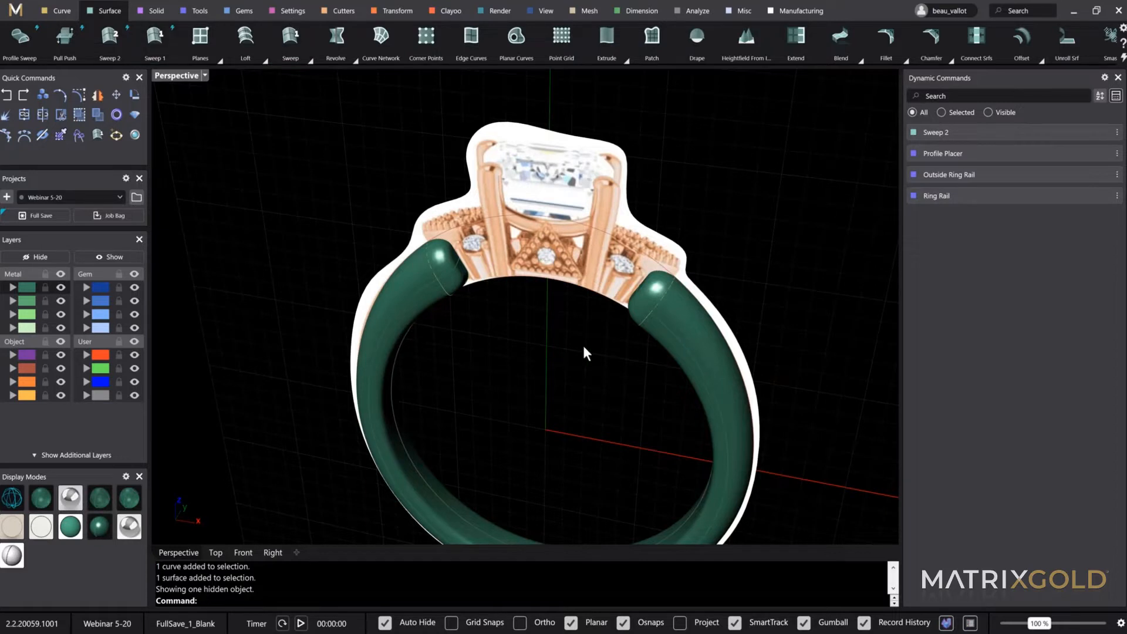
{"action": "left_click", "coordinate": [244, 17]}
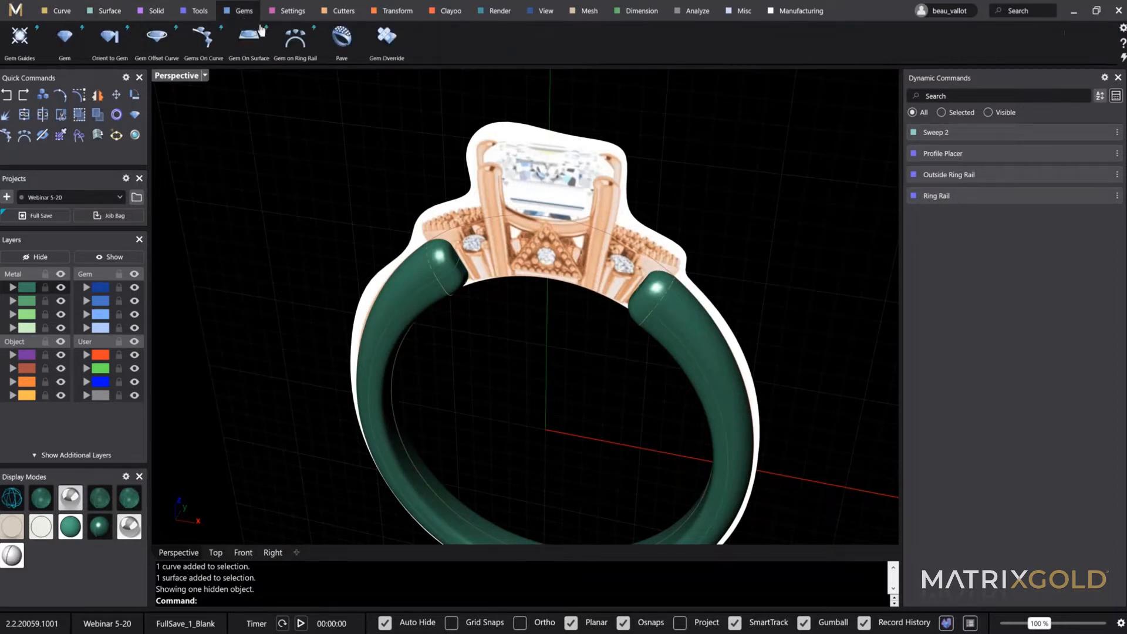
{"action": "left_click", "coordinate": [306, 52]}
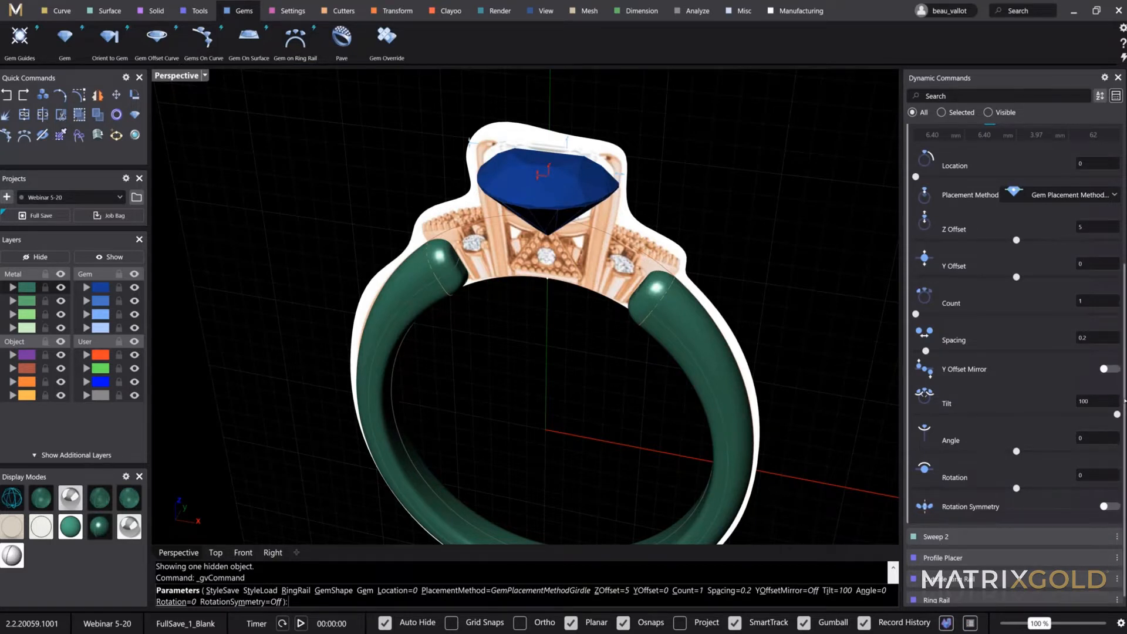
{"action": "scroll", "coordinate": [1103, 381], "scroll_direction": "up", "scroll_amount": 4}
{"action": "left_click", "coordinate": [1044, 231]}
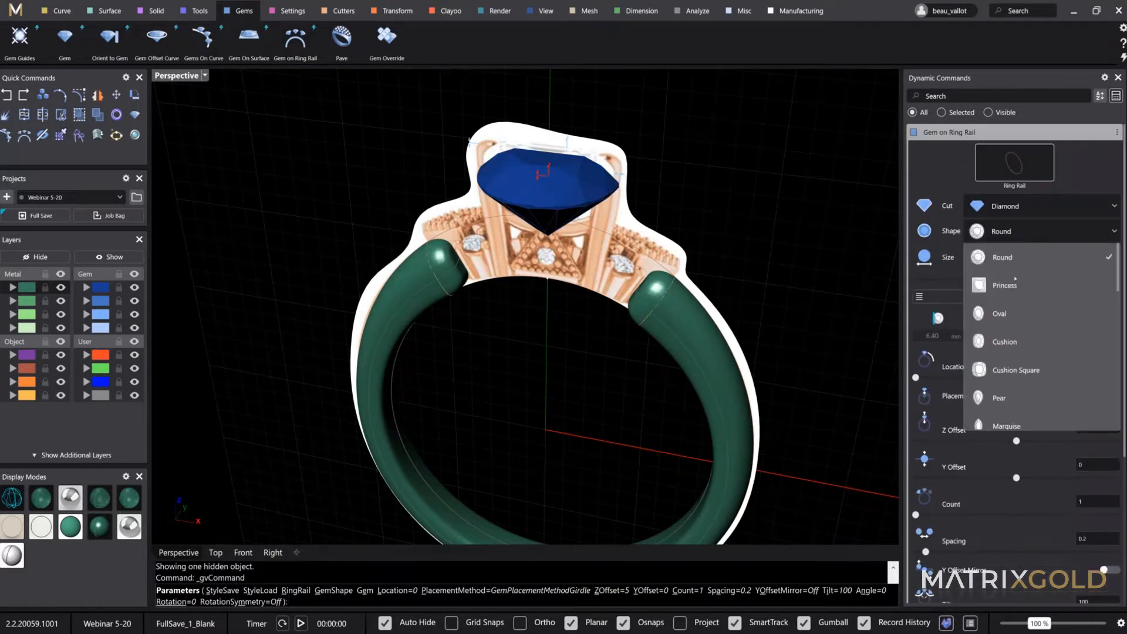
{"action": "scroll", "coordinate": [1028, 359], "scroll_direction": "down", "scroll_amount": 5}
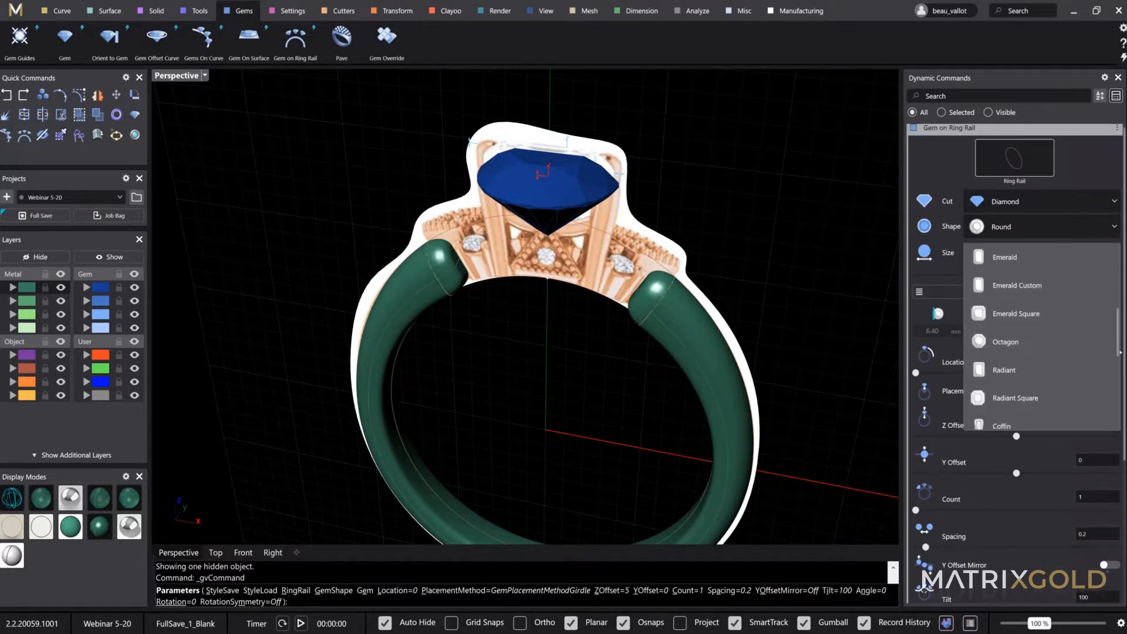
{"action": "left_click", "coordinate": [1003, 370]}
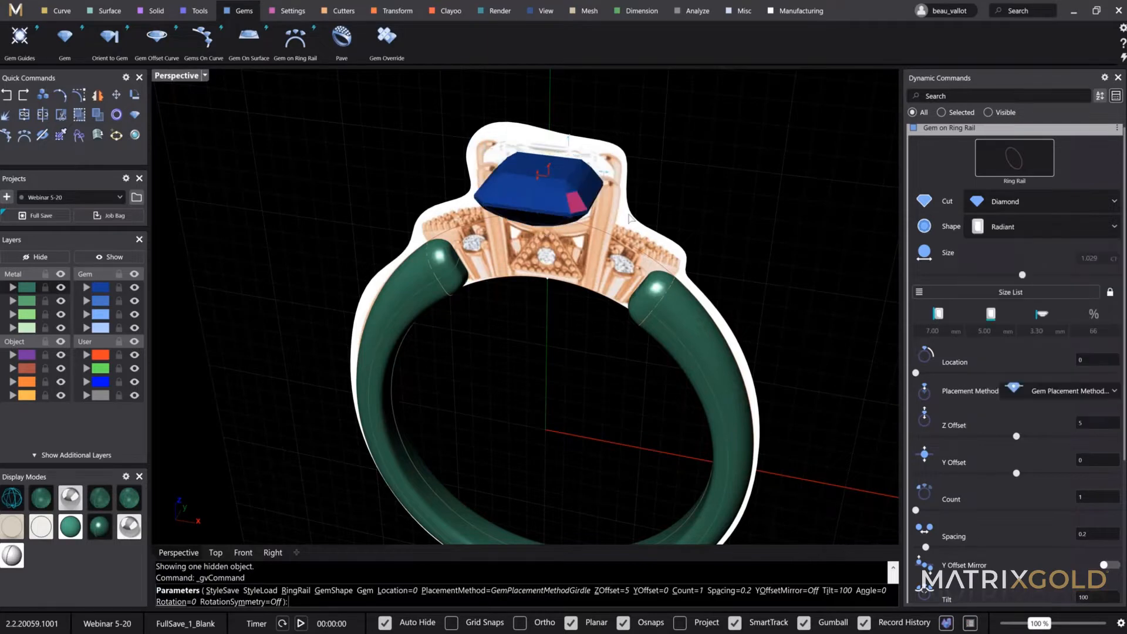
Enlarge the radiant gem to 8 x 6 mm, set its Z offset to 4.8, and accept the gem placement
{"action": "right_click_drag", "start_coordinate": [572, 231], "coordinate": [580, 197]}
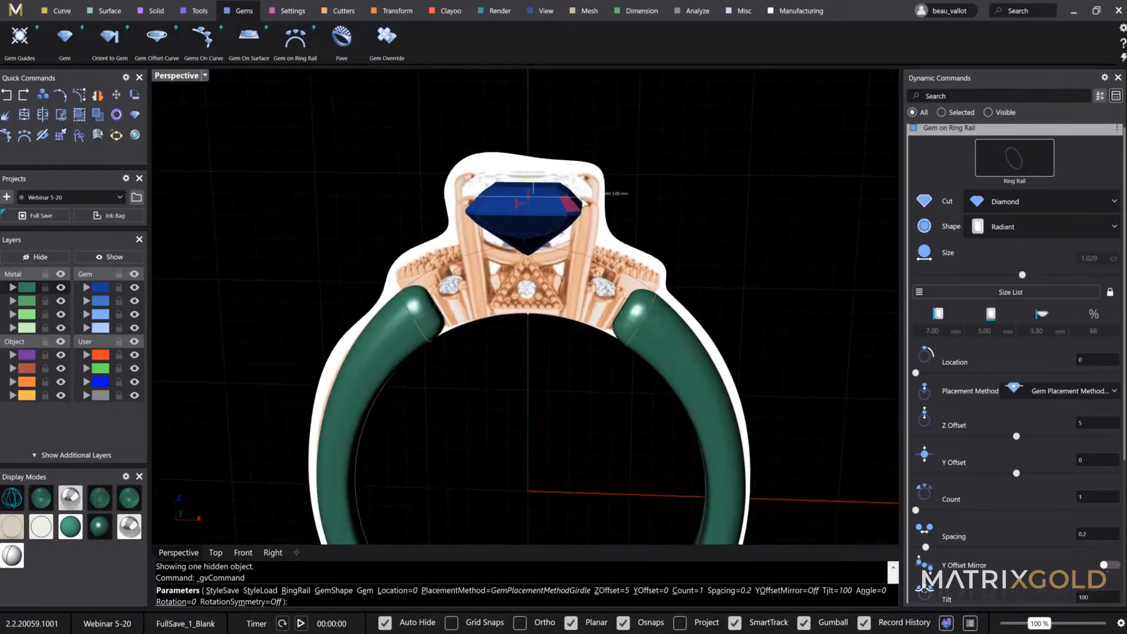
{"action": "left_click_drag", "start_coordinate": [583, 201], "coordinate": [594, 209]}
{"action": "right_click_drag", "start_coordinate": [610, 258], "coordinate": [516, 212]}
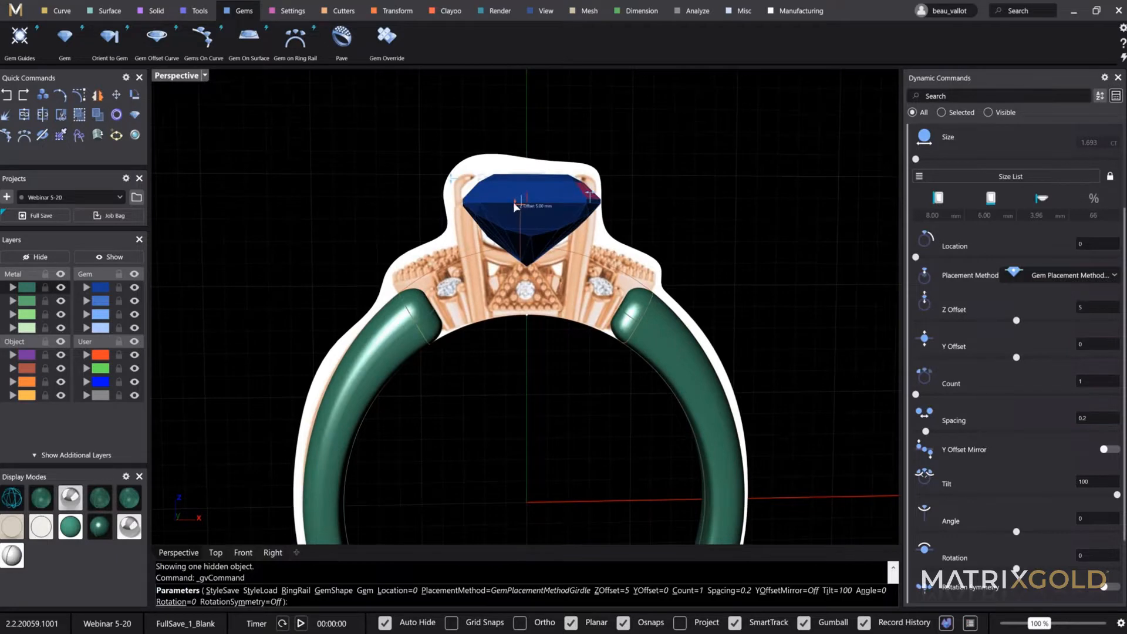
{"action": "left_click_drag", "start_coordinate": [512, 201], "coordinate": [508, 211]}
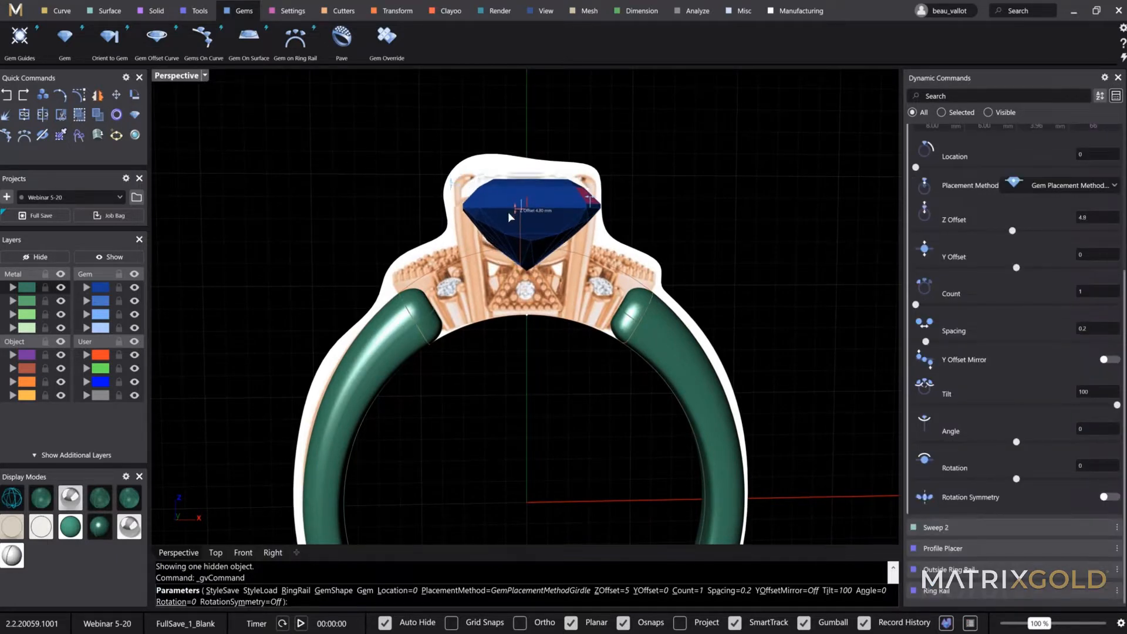
{"action": "scroll", "coordinate": [587, 247], "scroll_direction": "up", "scroll_amount": 5}
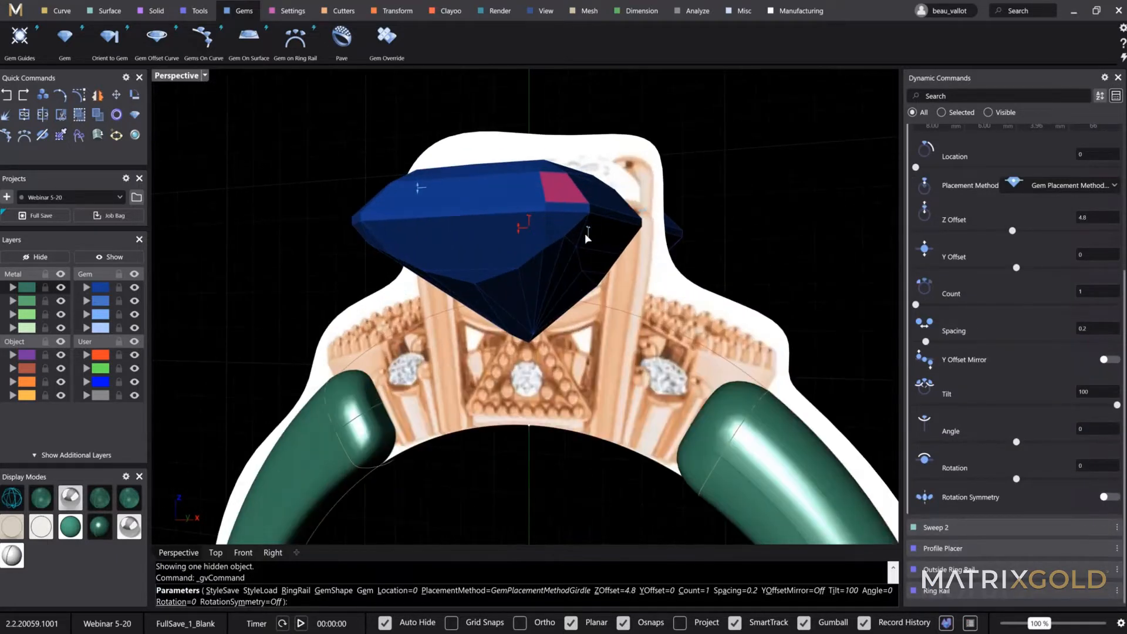
{"action": "mouse_move", "coordinate": [604, 264]}
{"action": "right_mouse_down"}
{"action": "mouse_move", "coordinate": [627, 258]}
{"action": "mouse_move", "coordinate": [611, 272]}
{"action": "right_mouse_up"}
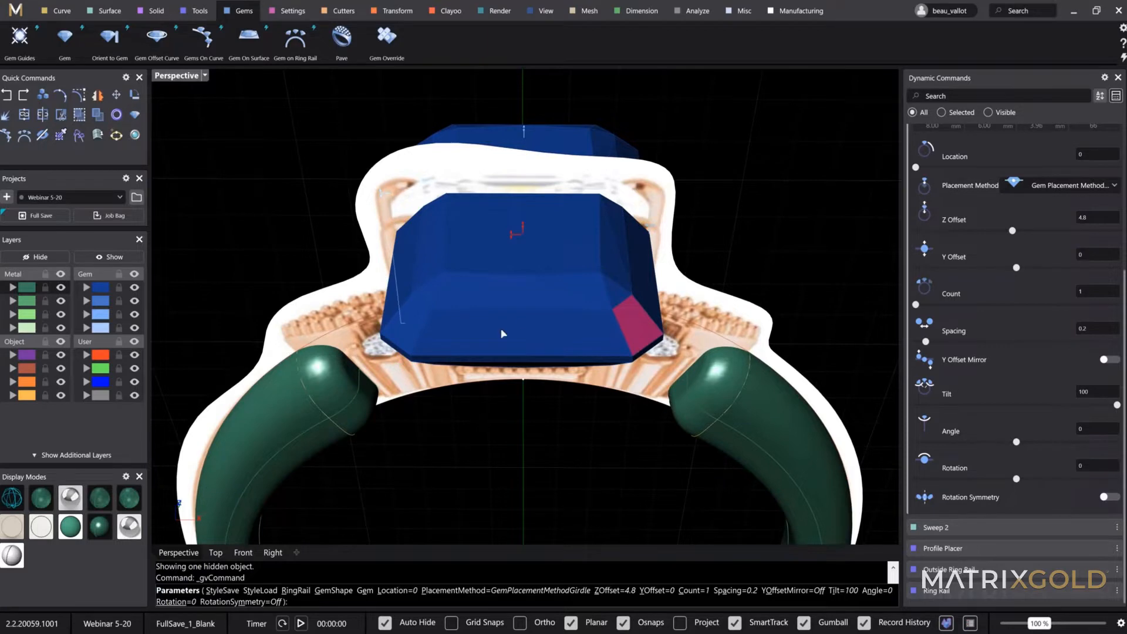
{"action": "right_click_drag", "start_coordinate": [503, 329], "coordinate": [460, 217]}
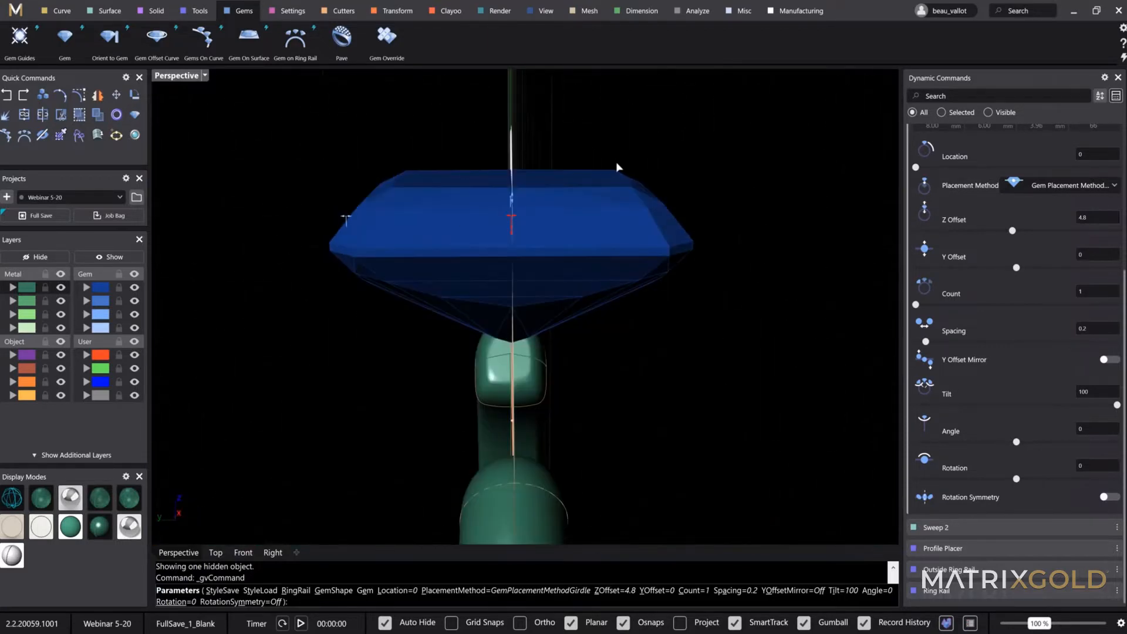
{"action": "right_click_drag", "start_coordinate": [617, 167], "coordinate": [647, 237]}
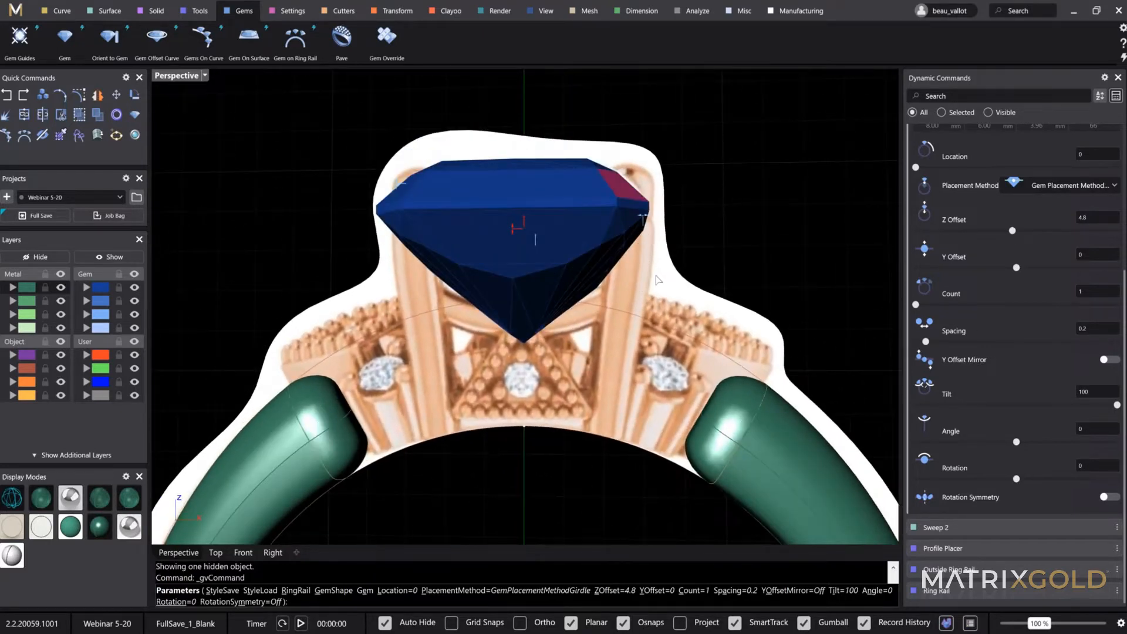
{"action": "right_click_drag", "start_coordinate": [657, 279], "coordinate": [655, 382]}
{"action": "right_click", "coordinate": [611, 421]}
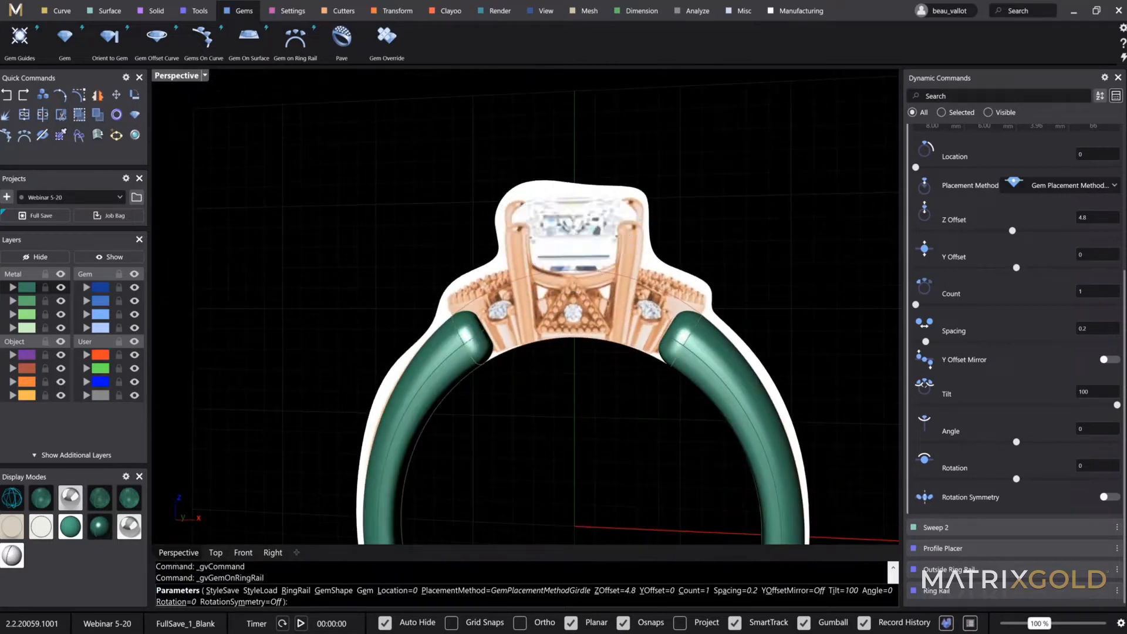
Add a prong head to the radiant center gem with the Head builder
{"action": "right_click_drag", "start_coordinate": [576, 399], "coordinate": [586, 377]}
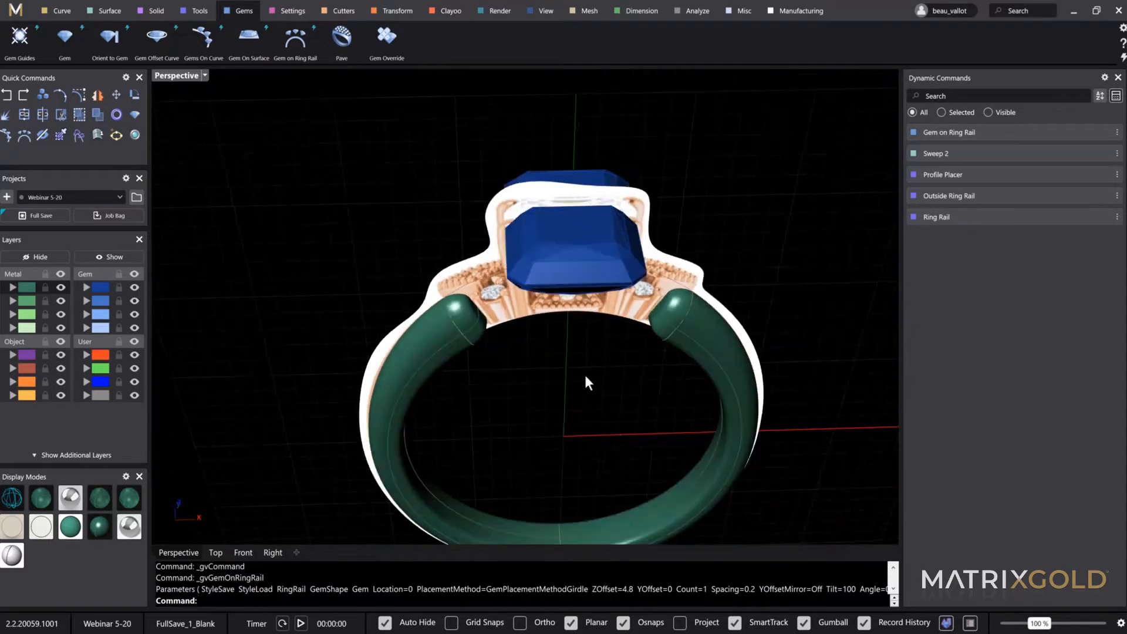
{"action": "left_click", "coordinate": [554, 245]}
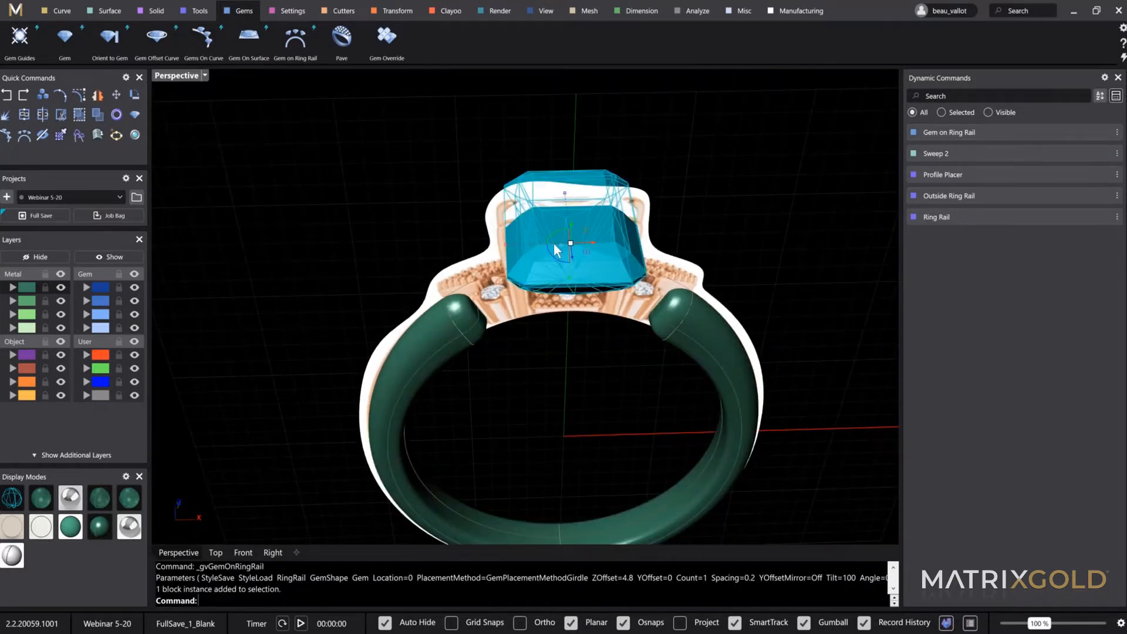
{"action": "left_click", "coordinate": [285, 14]}
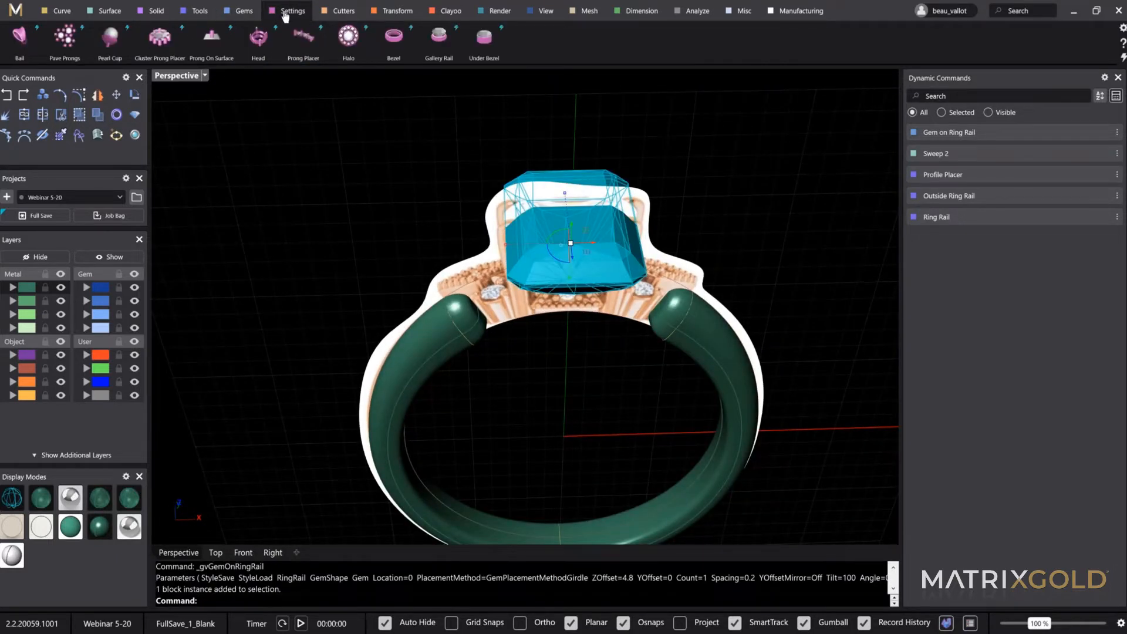
{"action": "left_click", "coordinate": [263, 55]}
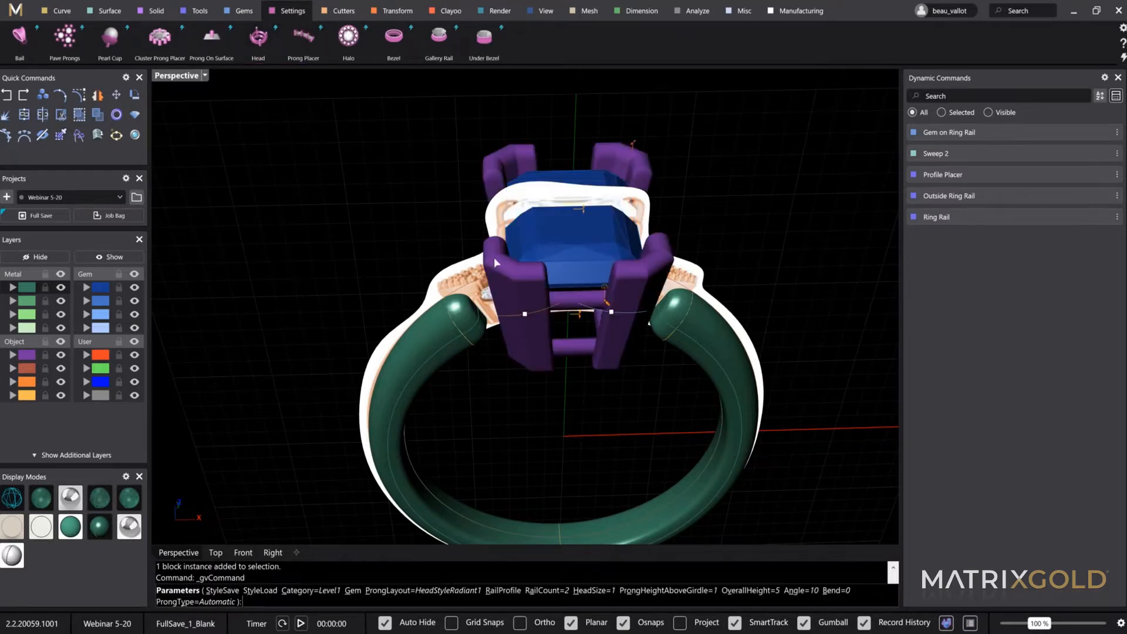
Examine the head's prongs and rails around the gem from above, the sides and below
{"action": "right_click_drag", "start_coordinate": [510, 264], "coordinate": [510, 361]}
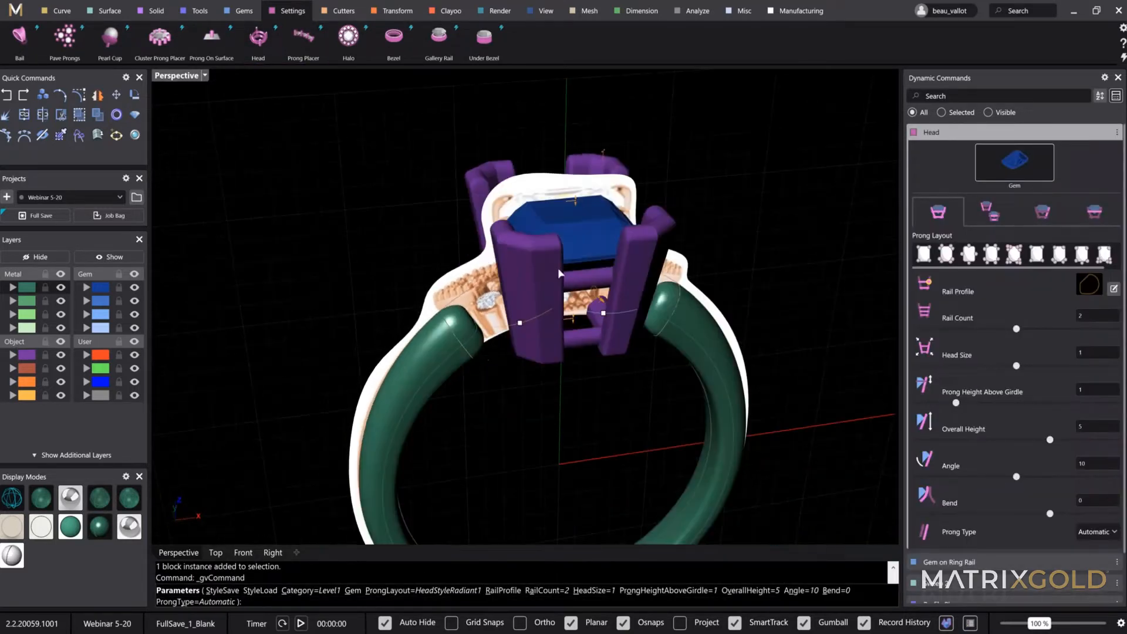
{"action": "scroll", "coordinate": [510, 361], "scroll_direction": "up", "scroll_amount": 3}
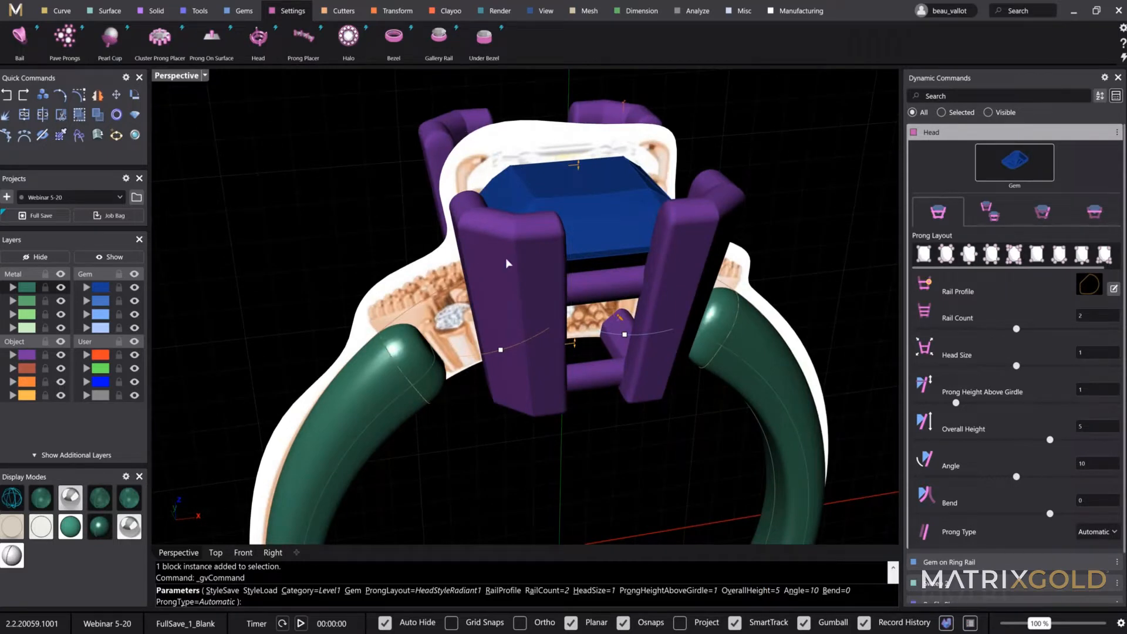
{"action": "right_click_drag", "start_coordinate": [583, 304], "coordinate": [529, 367]}
{"action": "scroll", "coordinate": [468, 356], "scroll_direction": "up", "scroll_amount": 5}
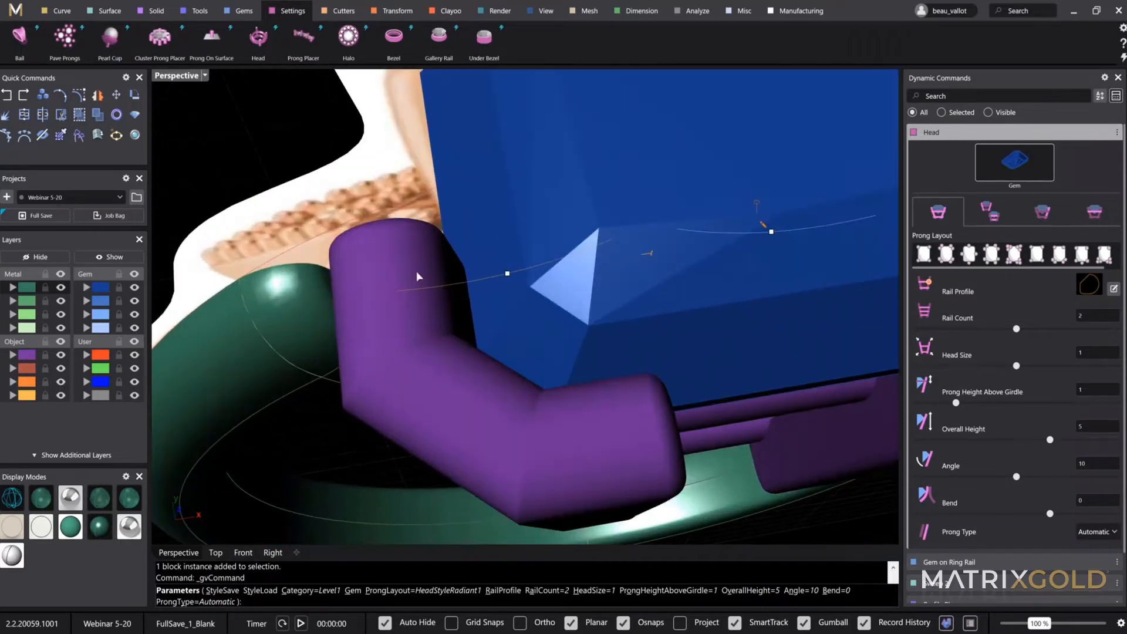
{"action": "scroll", "coordinate": [551, 401], "scroll_direction": "down", "scroll_amount": 5}
{"action": "right_click_drag", "start_coordinate": [563, 470], "coordinate": [422, 310]}
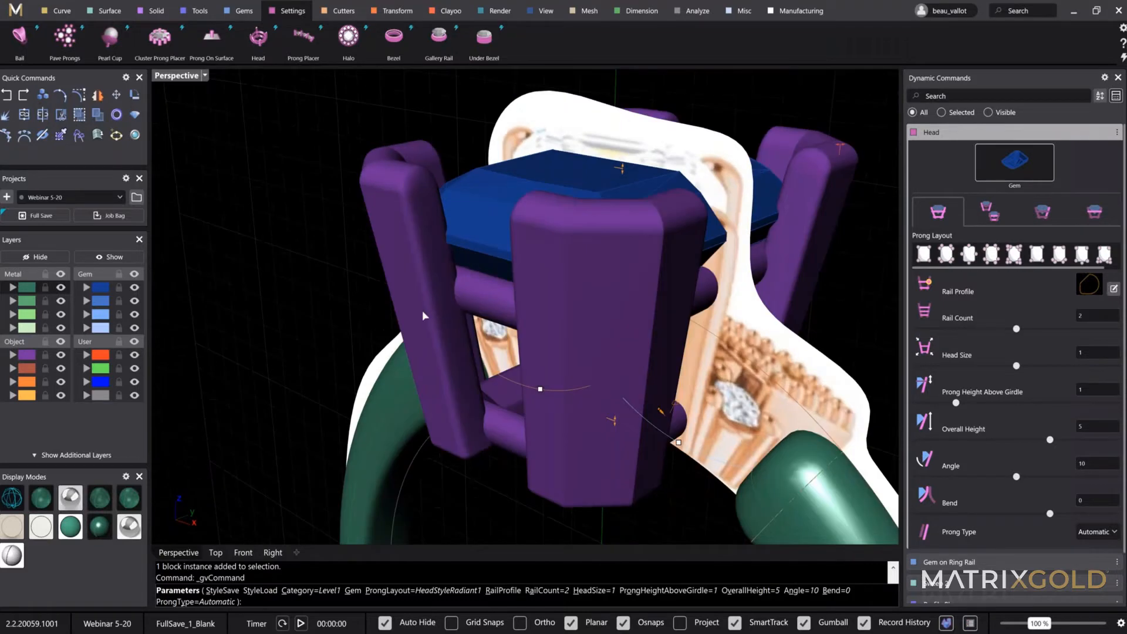
{"action": "right_click_drag", "start_coordinate": [501, 406], "coordinate": [505, 364]}
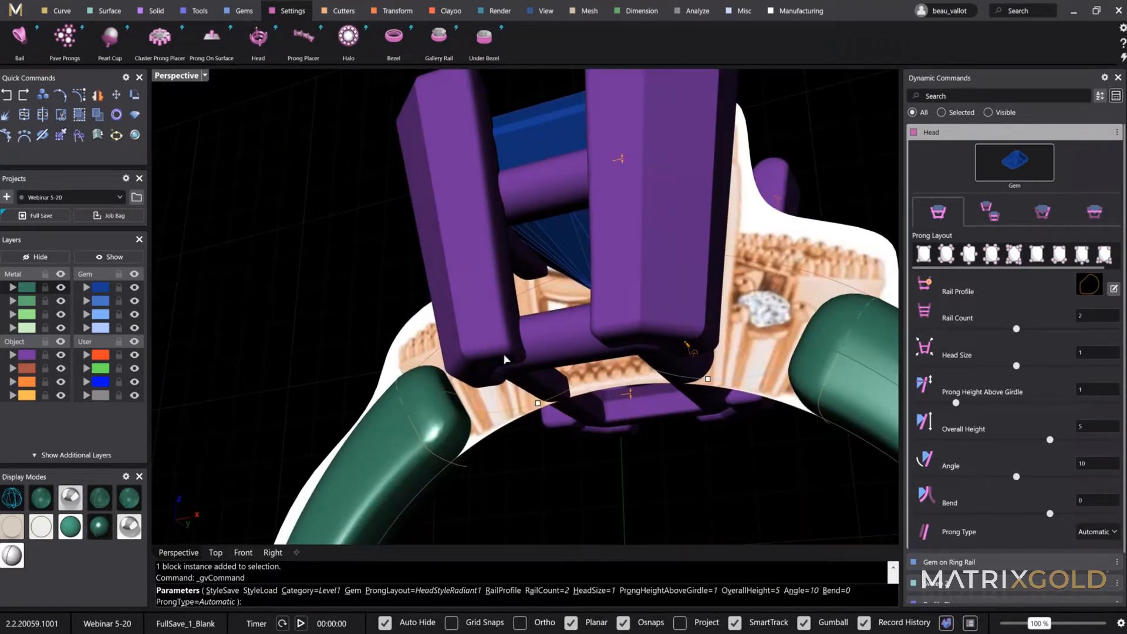
{"action": "right_click_drag", "start_coordinate": [469, 339], "coordinate": [801, 405]}
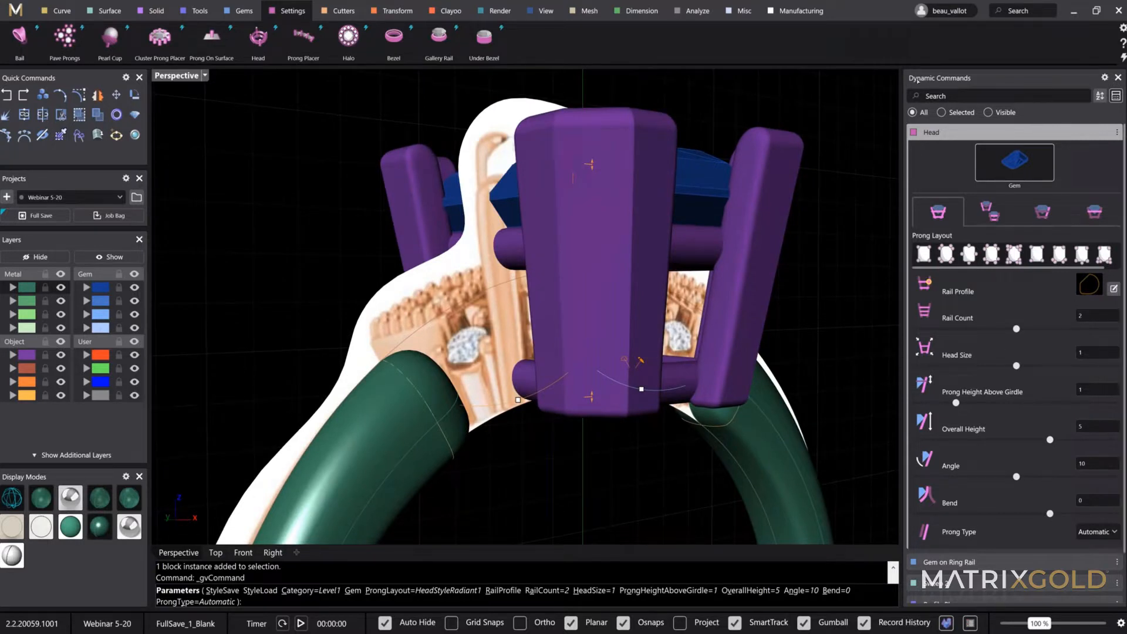
Change the head's Prong Type to Profile
{"action": "scroll", "coordinate": [980, 109], "scroll_direction": "down", "scroll_amount": 2}
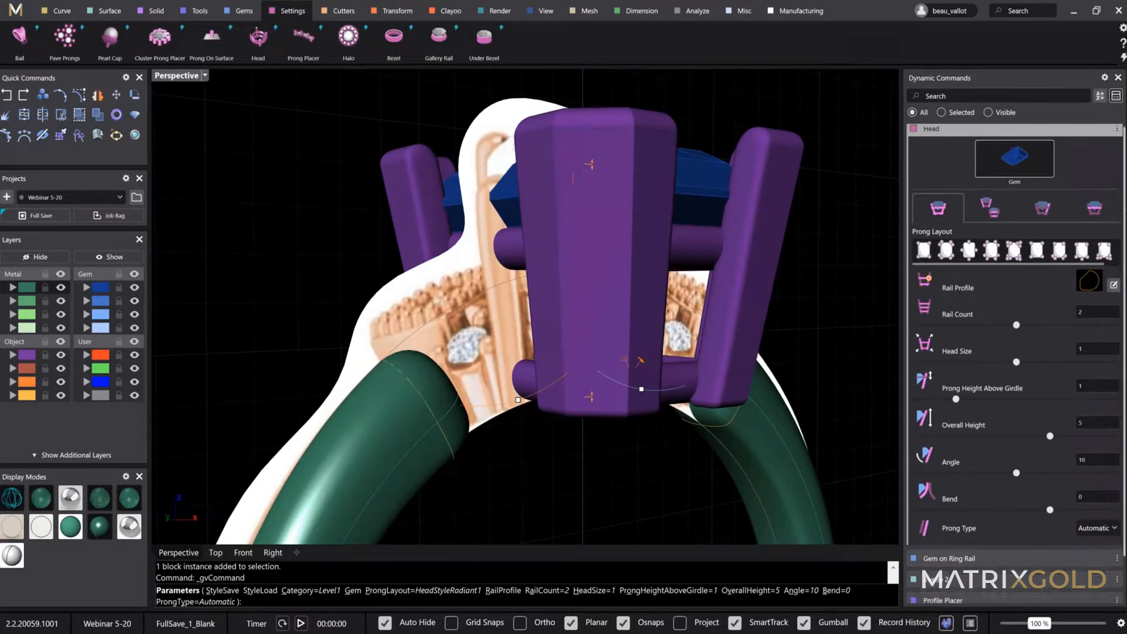
{"action": "left_click_drag", "start_coordinate": [1122, 242], "coordinate": [1122, 249]}
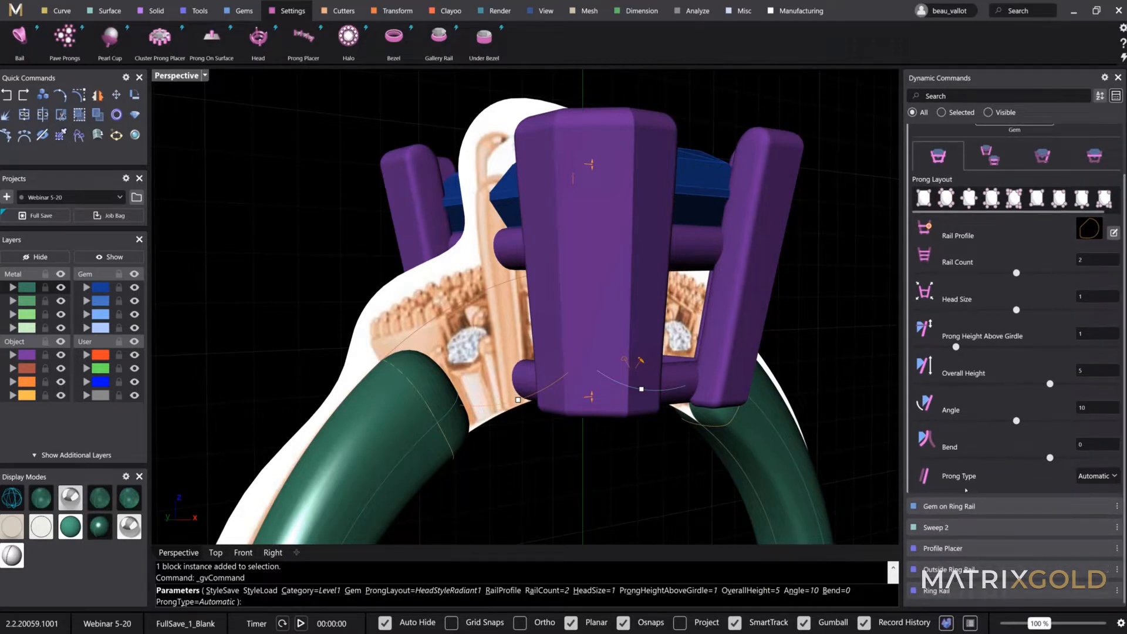
{"action": "left_click", "coordinate": [1086, 478]}
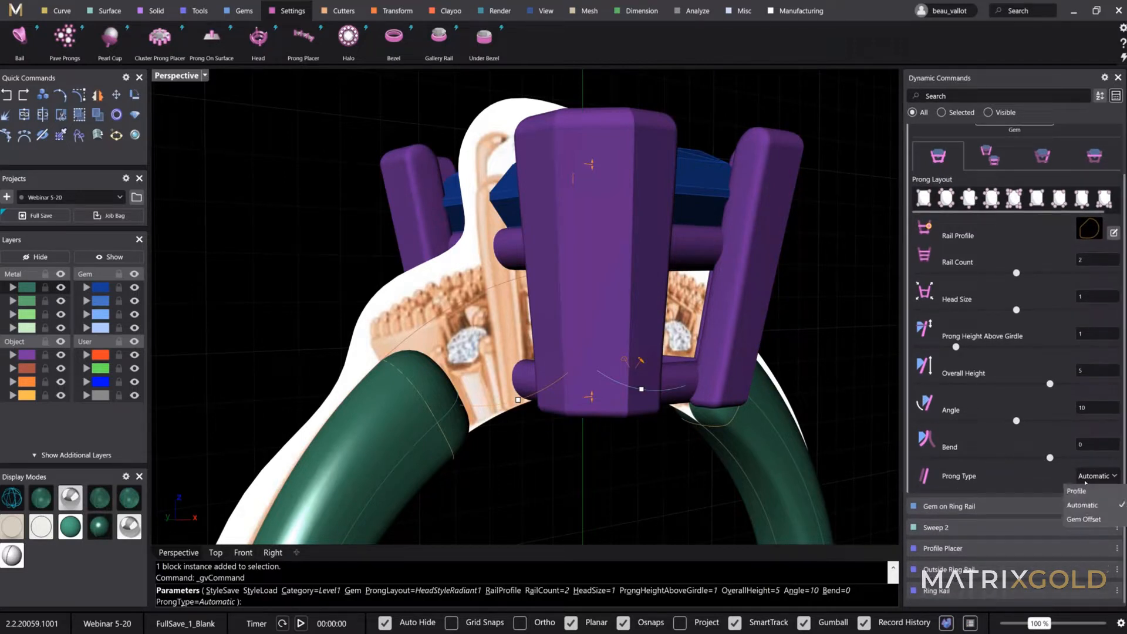
{"action": "left_click", "coordinate": [1078, 493]}
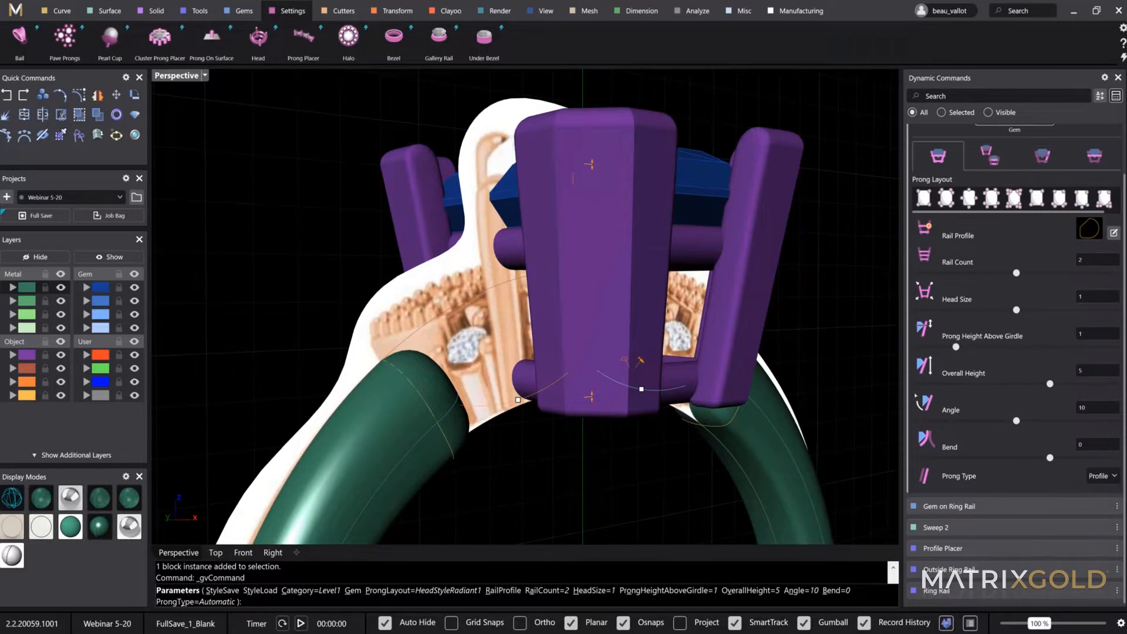
{"action": "right_click_drag", "start_coordinate": [728, 193], "coordinate": [731, 339]}
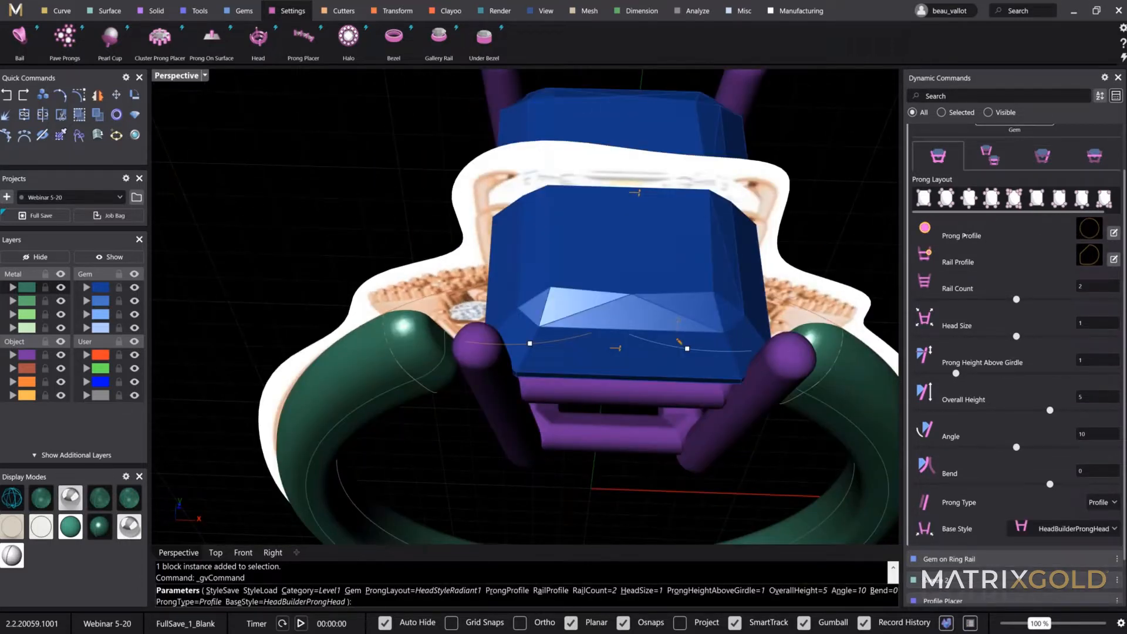
Assign library prong profile 003 as the head's Prong Profile
{"action": "left_click", "coordinate": [1095, 235]}
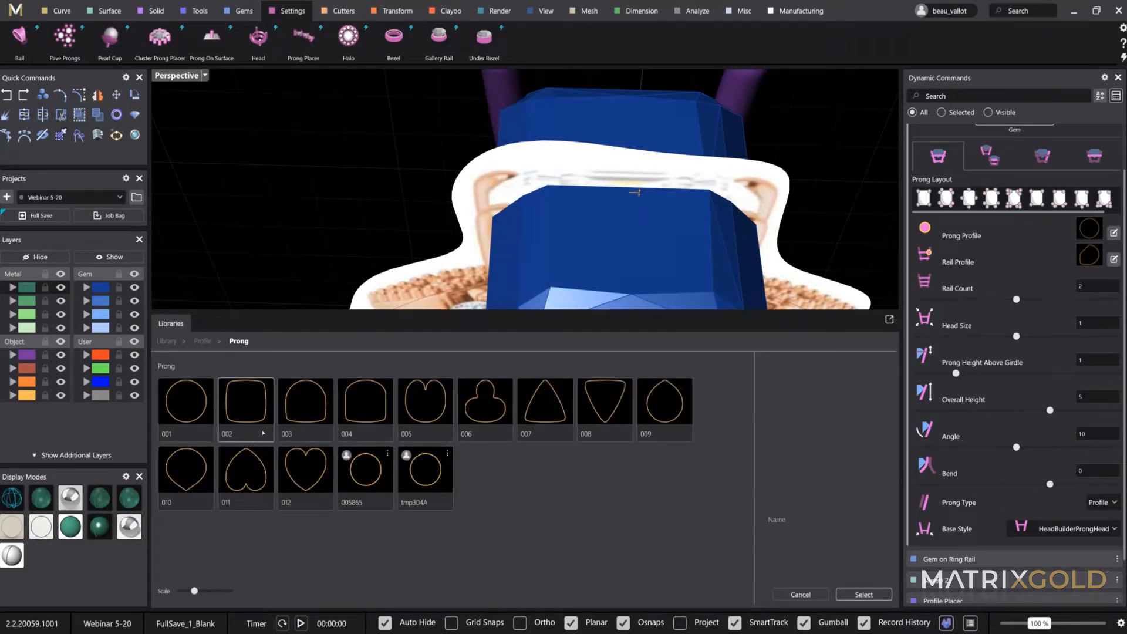
{"action": "left_click", "coordinate": [317, 413]}
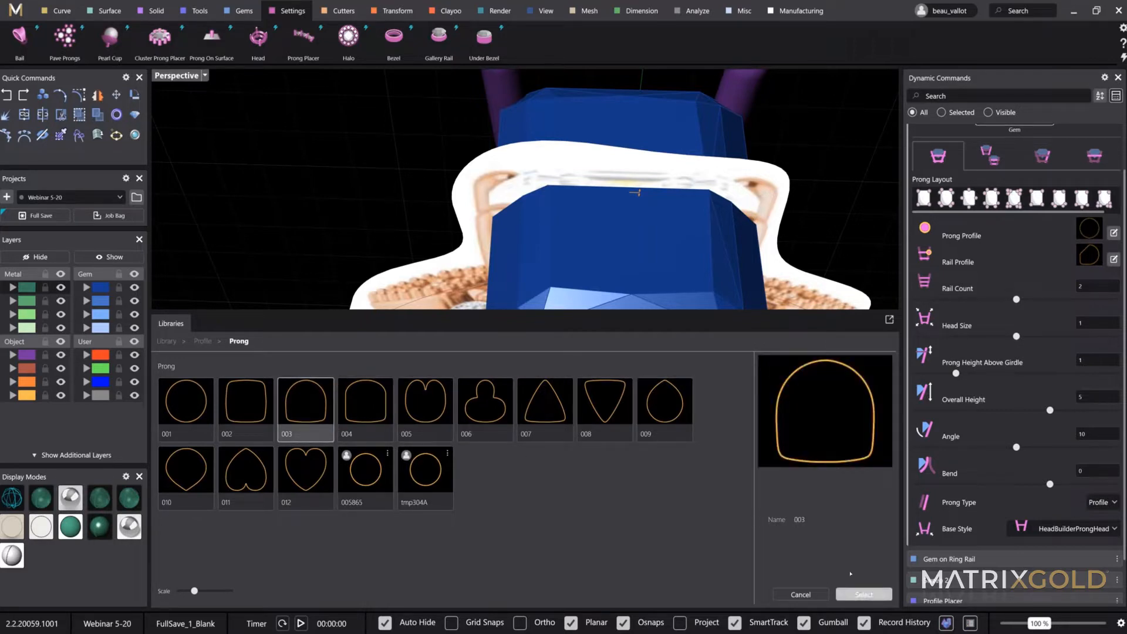
{"action": "left_click", "coordinate": [864, 593]}
{"action": "scroll", "coordinate": [640, 150], "scroll_direction": "up", "scroll_amount": 5}
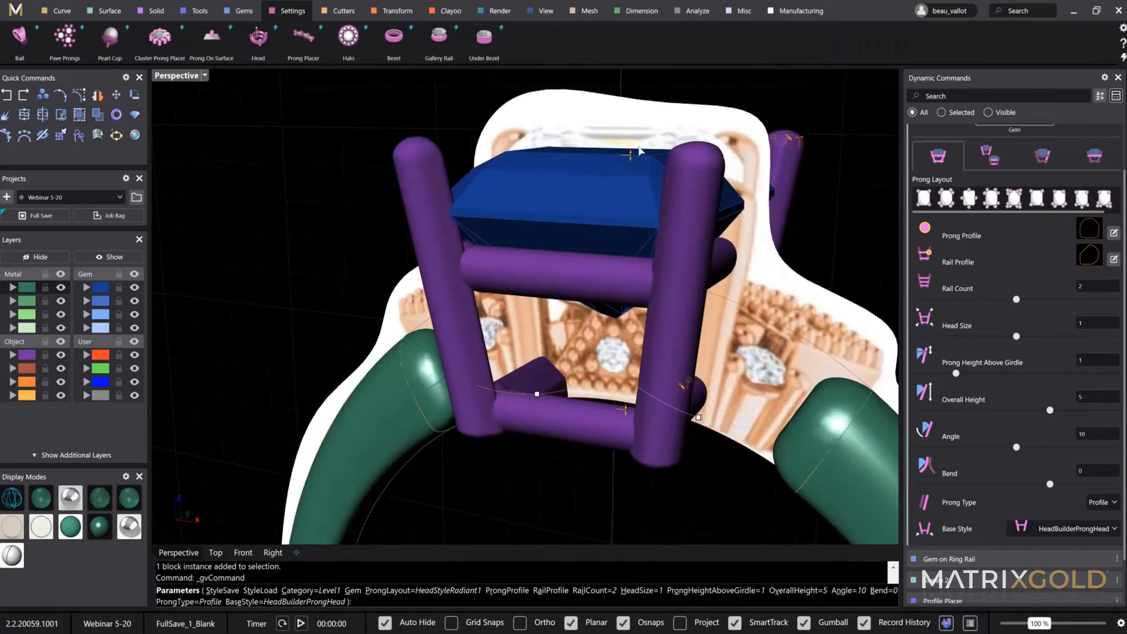
Lower the head's Prong Height Above Girdle to 0.1
{"action": "left_click_drag", "start_coordinate": [629, 155], "coordinate": [629, 198]}
{"action": "scroll", "coordinate": [629, 198], "scroll_direction": "down", "scroll_amount": 3}
{"action": "right_click_drag", "start_coordinate": [641, 322], "coordinate": [630, 352]}
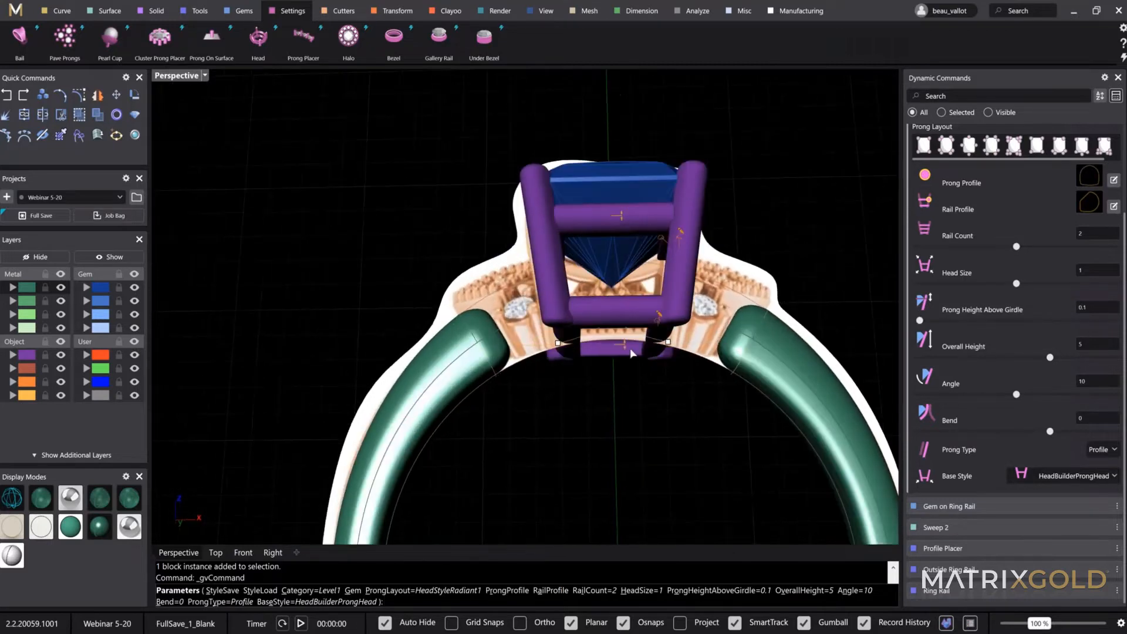
{"action": "right_click_drag", "start_coordinate": [748, 275], "coordinate": [780, 297]}
{"action": "scroll", "coordinate": [596, 340], "scroll_direction": "up", "scroll_amount": 6}
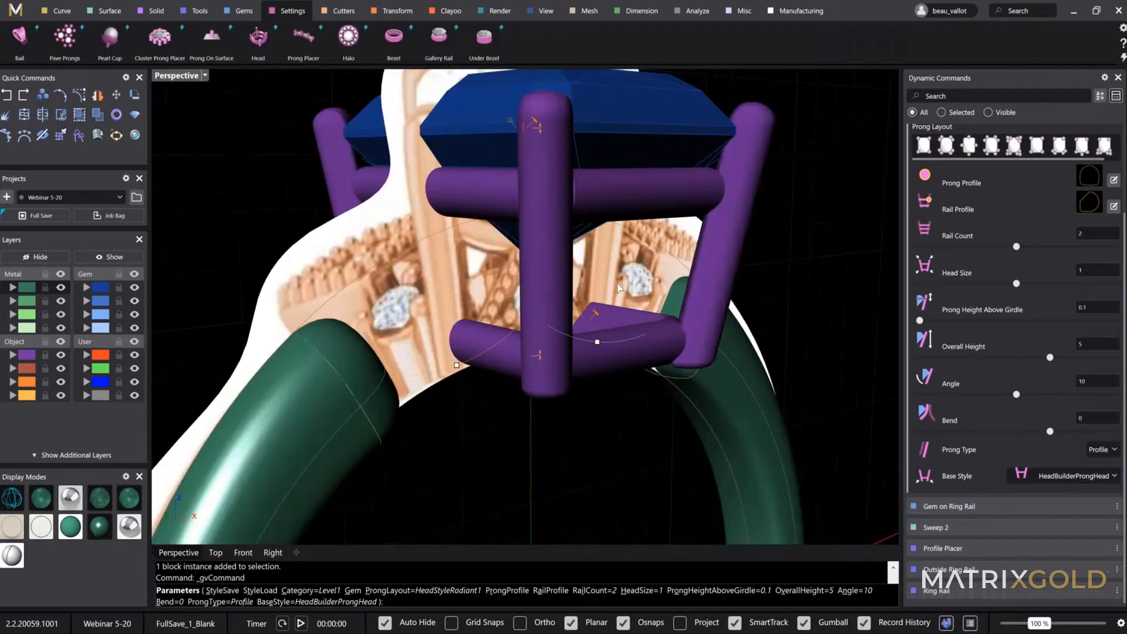
Set the head's Bend to 2.9 and reduce its Rail Count to 1
{"action": "scroll", "coordinate": [452, 342], "scroll_direction": "down", "scroll_amount": 5}
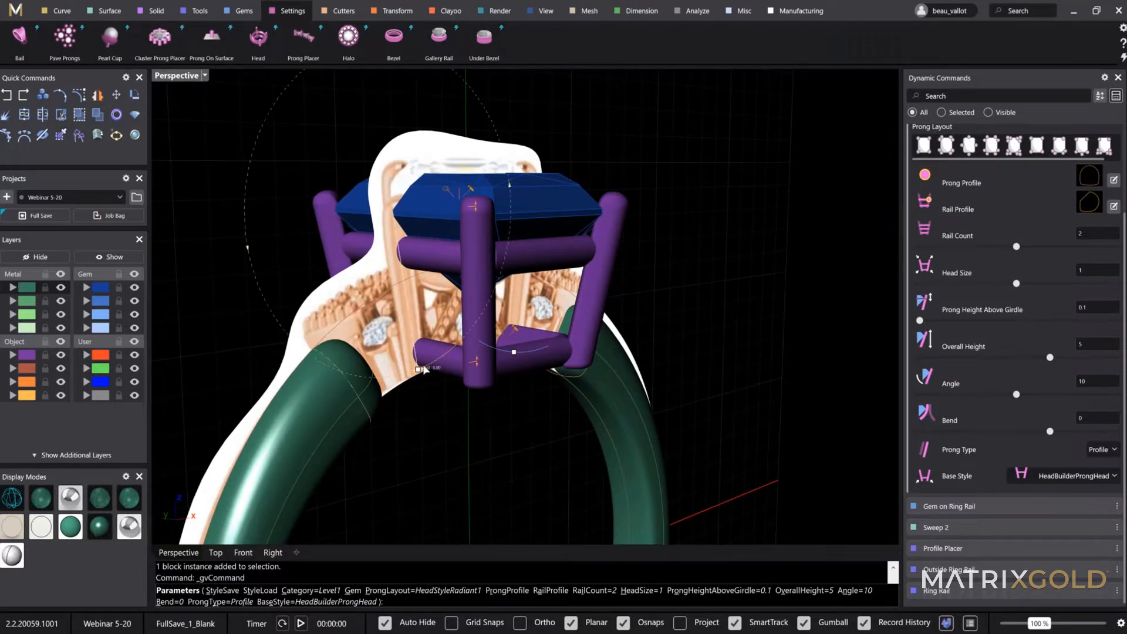
{"action": "left_click_drag", "start_coordinate": [418, 369], "coordinate": [424, 366]}
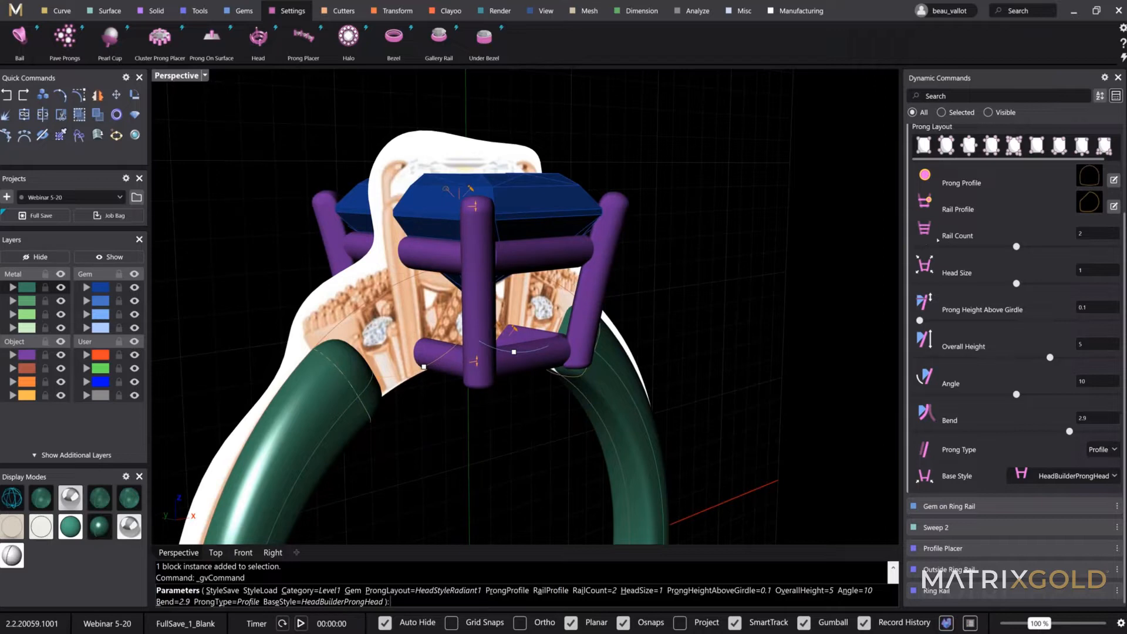
{"action": "left_click_drag", "start_coordinate": [1016, 247], "coordinate": [965, 246]}
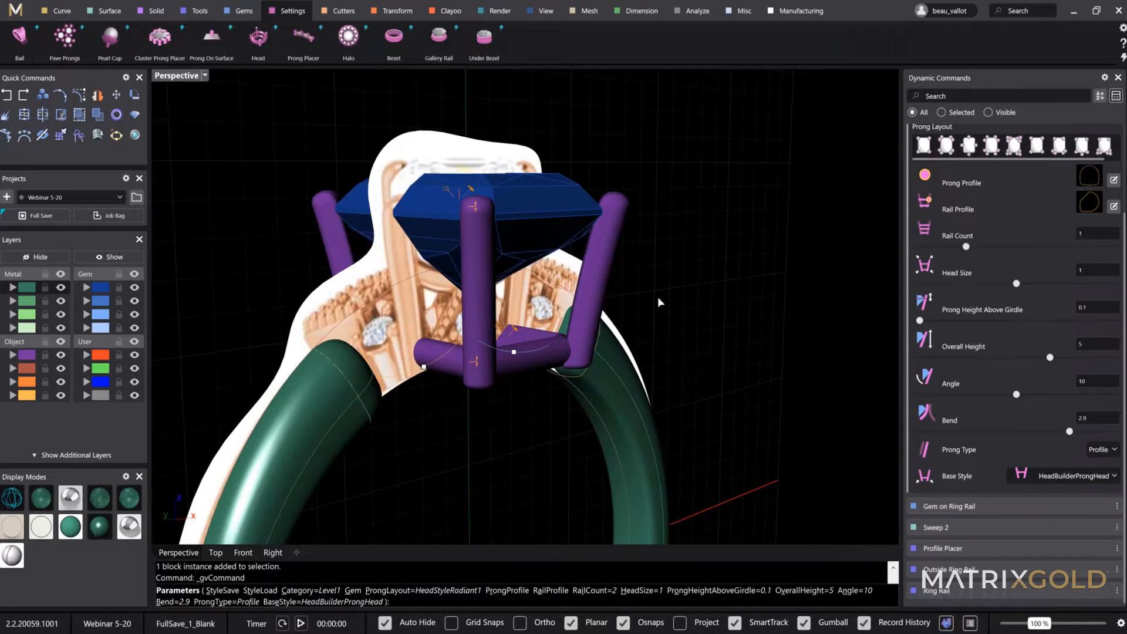
Adjust the head to fit the picture with an Angle of 15 and an Overall Height of 5.05
{"action": "right_click_drag", "start_coordinate": [631, 303], "coordinate": [479, 343]}
{"action": "left_click", "coordinate": [595, 374]}
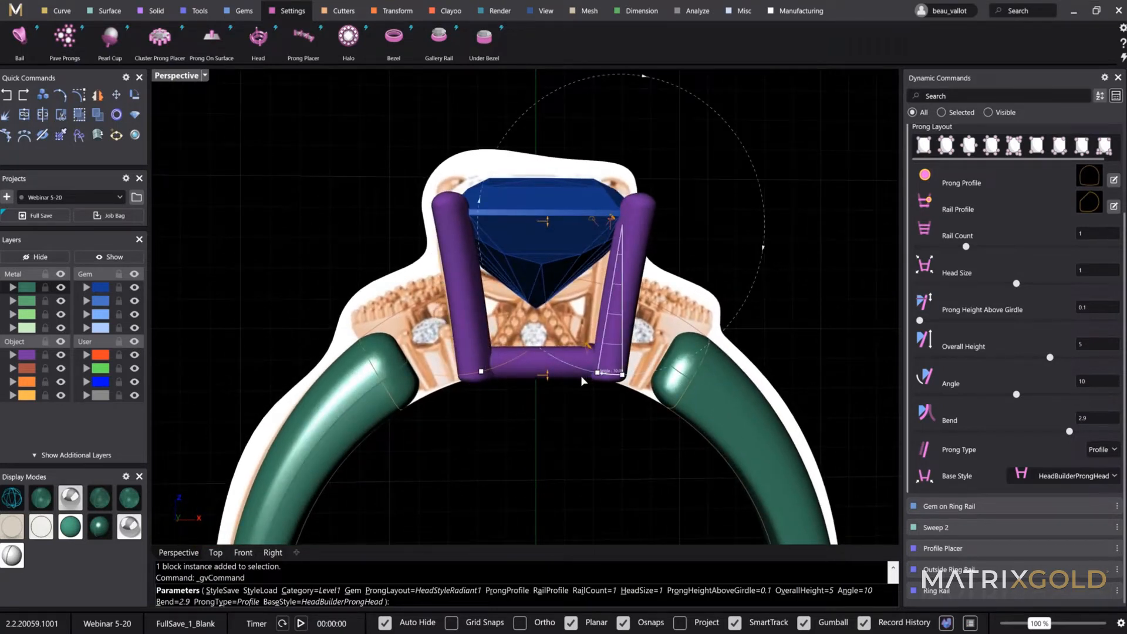
{"action": "left_click_drag", "start_coordinate": [581, 377], "coordinate": [579, 377]}
{"action": "mouse_move", "coordinate": [592, 418]}
{"action": "right_mouse_down"}
{"action": "mouse_move", "coordinate": [604, 425]}
{"action": "mouse_move", "coordinate": [605, 464]}
{"action": "mouse_move", "coordinate": [598, 400]}
{"action": "mouse_move", "coordinate": [580, 402]}
{"action": "mouse_move", "coordinate": [578, 421]}
{"action": "right_mouse_up"}
{"action": "scroll", "coordinate": [579, 421], "scroll_direction": "up", "scroll_amount": 3}
{"action": "left_click_drag", "start_coordinate": [552, 408], "coordinate": [569, 396]}
{"action": "right_click_drag", "start_coordinate": [569, 396], "coordinate": [642, 448]}
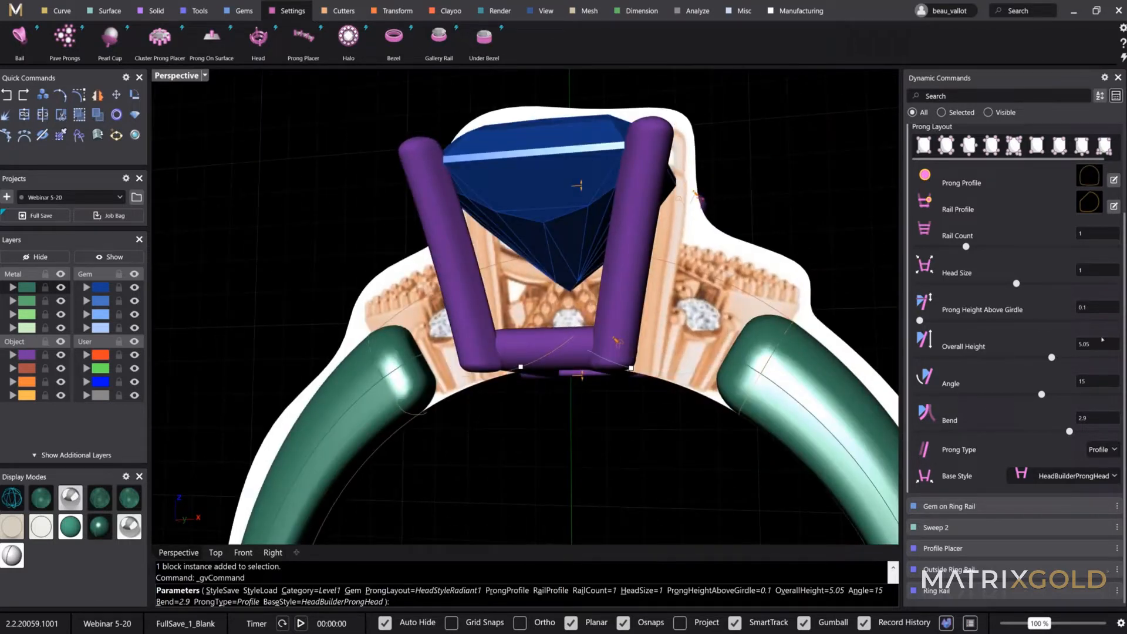
Open the head's individual prong settings and raise the top prong's Dome Height to 1.3
{"action": "scroll", "coordinate": [1124, 333], "scroll_direction": "up", "scroll_amount": 3}
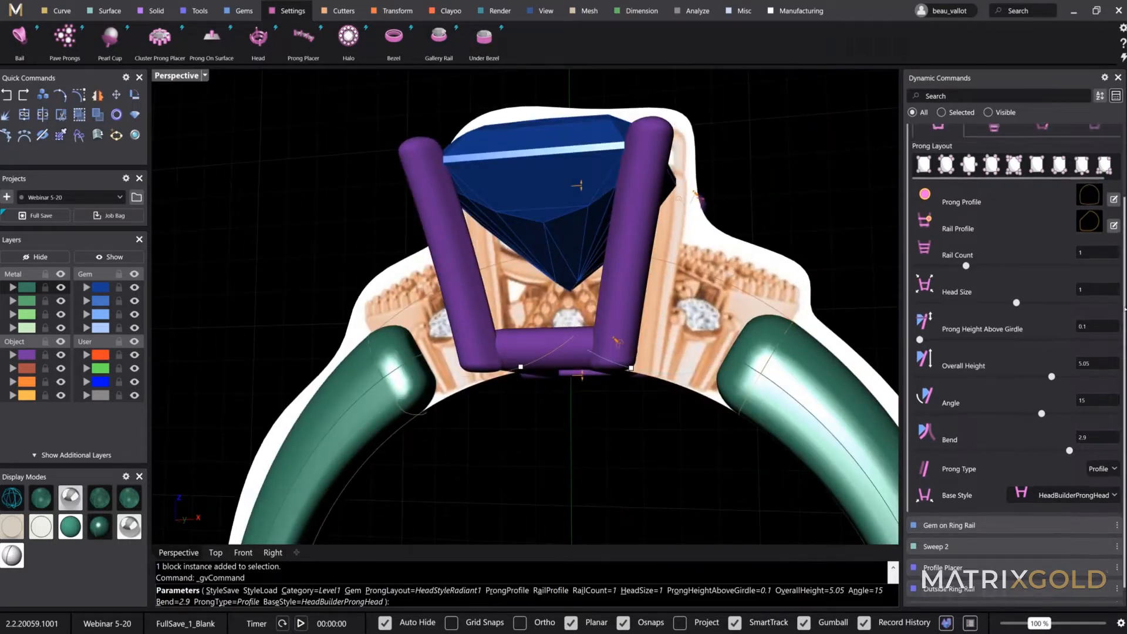
{"action": "left_click", "coordinate": [989, 214]}
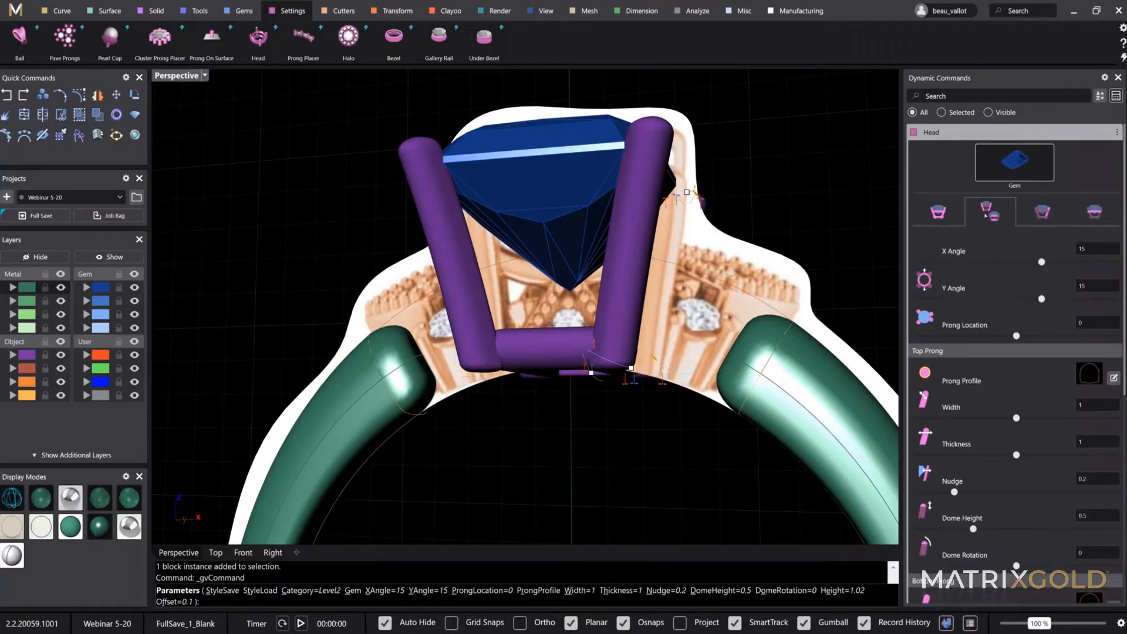
{"action": "right_click_drag", "start_coordinate": [584, 271], "coordinate": [517, 347]}
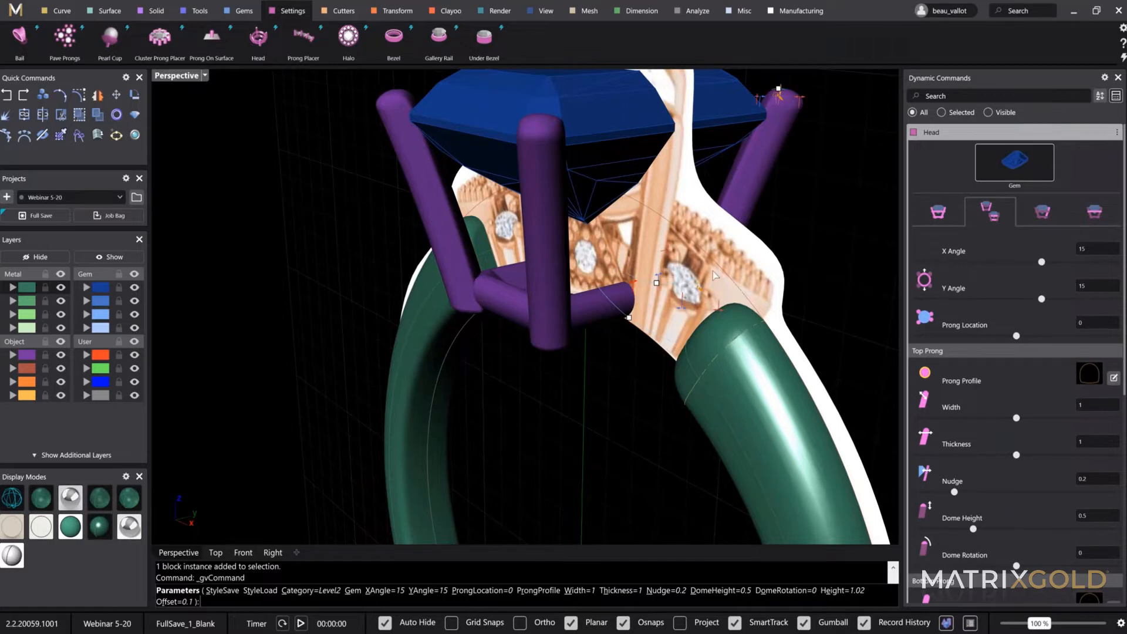
{"action": "right_click_drag", "start_coordinate": [714, 275], "coordinate": [611, 261]}
{"action": "scroll", "coordinate": [641, 197], "scroll_direction": "up", "scroll_amount": 7}
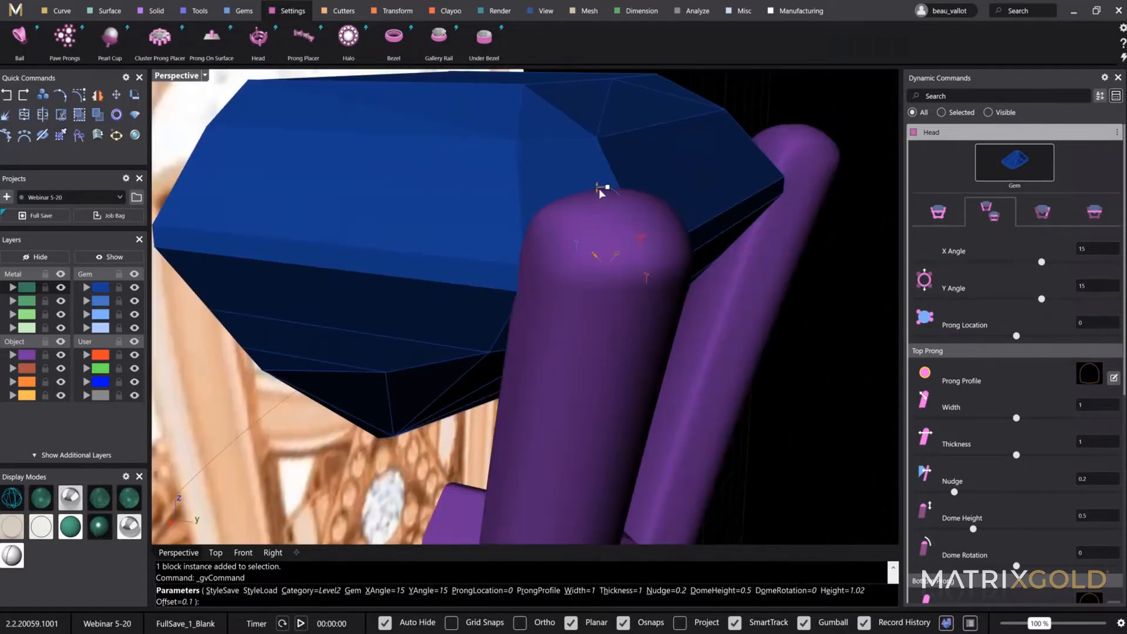
{"action": "right_click_drag", "start_coordinate": [594, 202], "coordinate": [644, 200]}
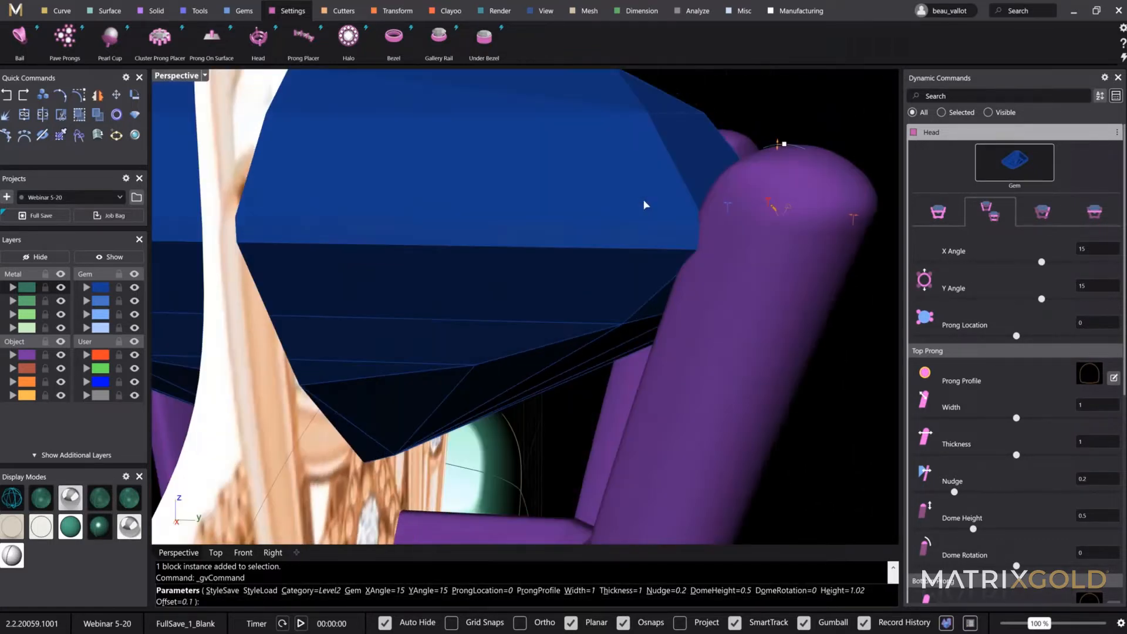
{"action": "scroll", "coordinate": [716, 175], "scroll_direction": "down", "scroll_amount": 2}
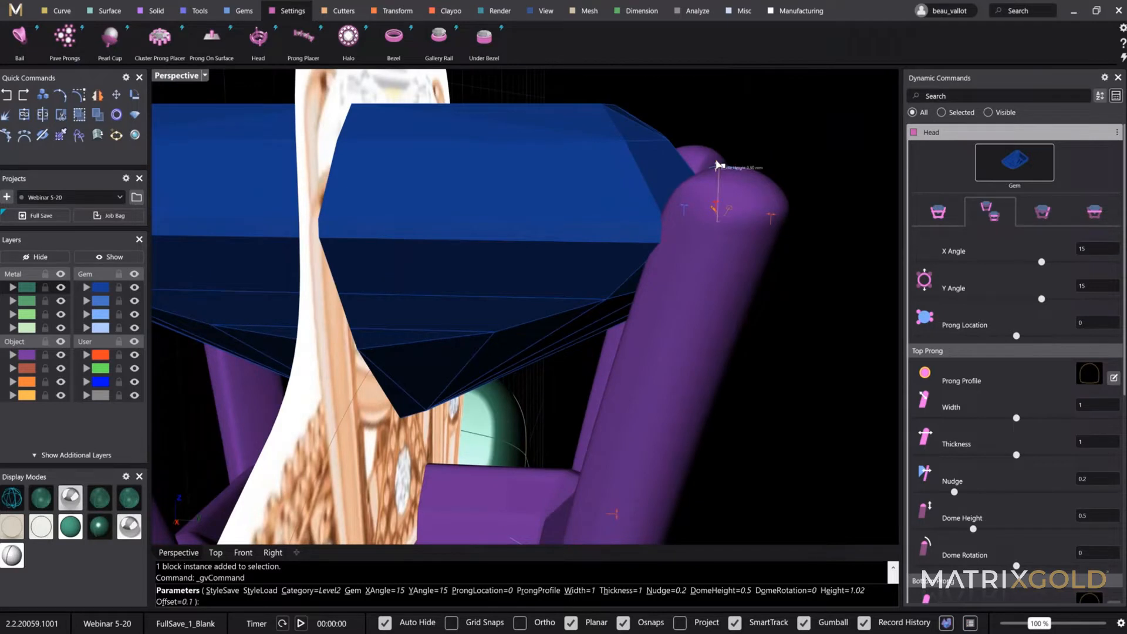
{"action": "left_click_drag", "start_coordinate": [717, 166], "coordinate": [722, 78]}
{"action": "right_click_drag", "start_coordinate": [800, 162], "coordinate": [798, 237], "text": "shift"}
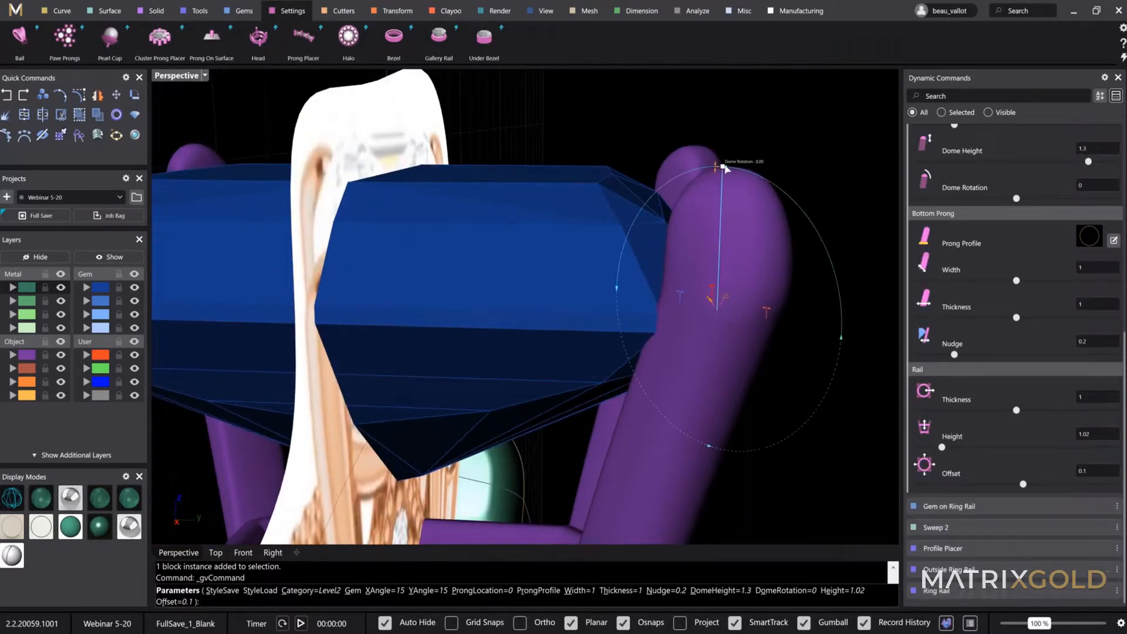
Bend the prong tips over the gem with a Dome Rotation of 61 and set the top prong's Thickness to 0.95
{"action": "left_click_drag", "start_coordinate": [653, 189], "coordinate": [614, 210]}
{"action": "right_click_drag", "start_coordinate": [613, 210], "coordinate": [532, 342]}
{"action": "scroll", "coordinate": [532, 342], "scroll_direction": "up", "scroll_amount": 5}
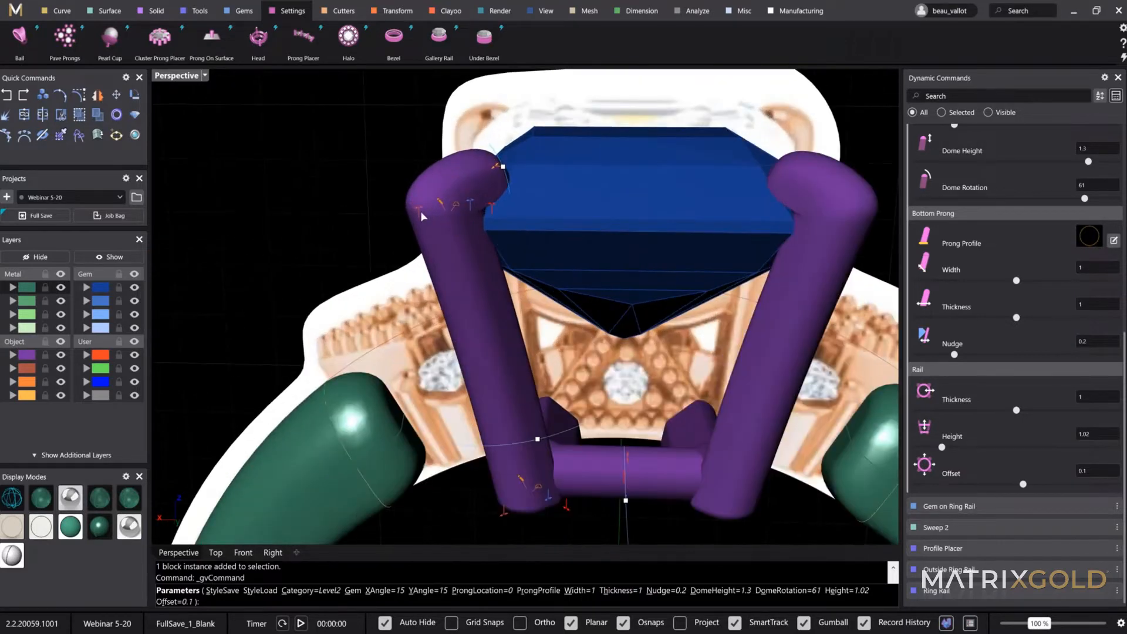
{"action": "left_click_drag", "start_coordinate": [420, 209], "coordinate": [423, 213]}
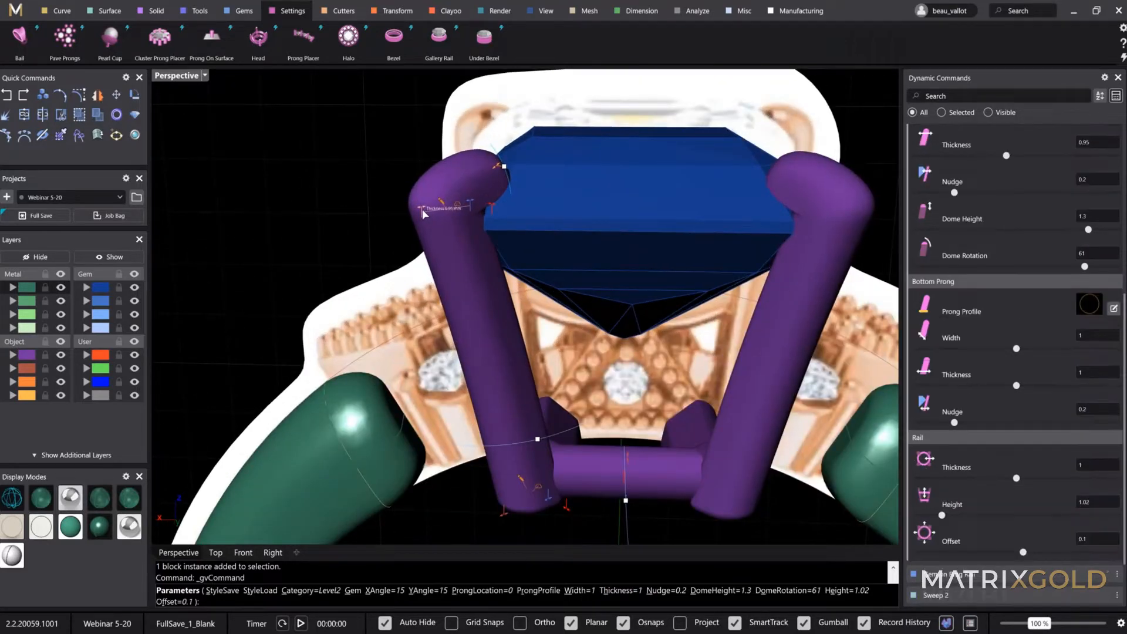
{"action": "mouse_move", "coordinate": [422, 209]}
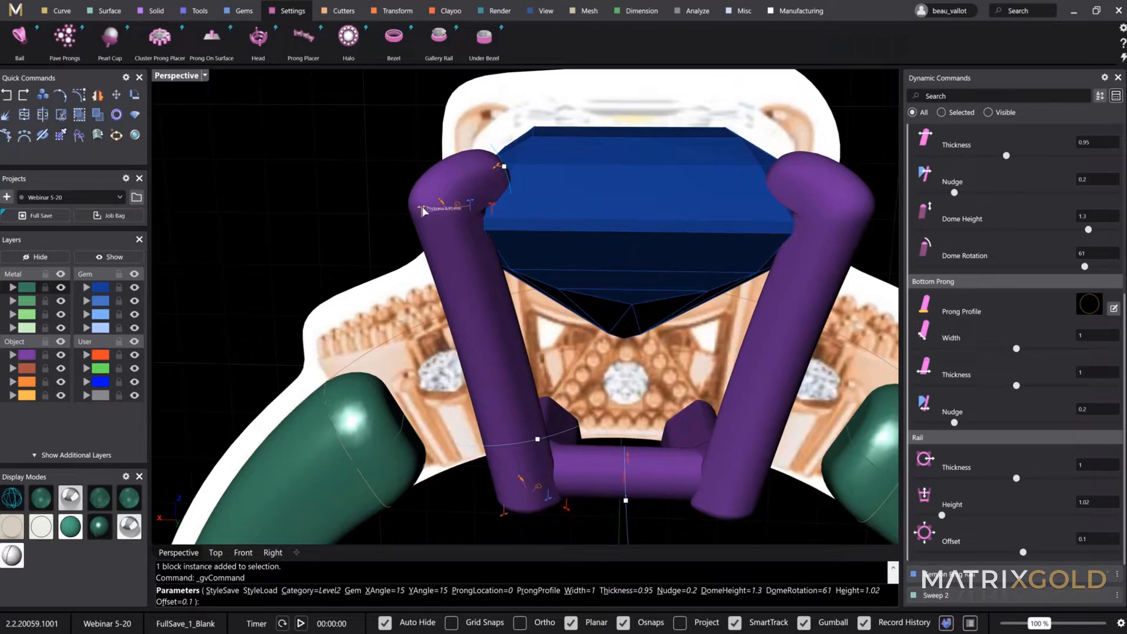
Set the head's top prong Thickness to 0.9 and reduce the bottom prong's Nudge to 0.01
{"action": "left_click_drag", "start_coordinate": [423, 210], "coordinate": [426, 210]}
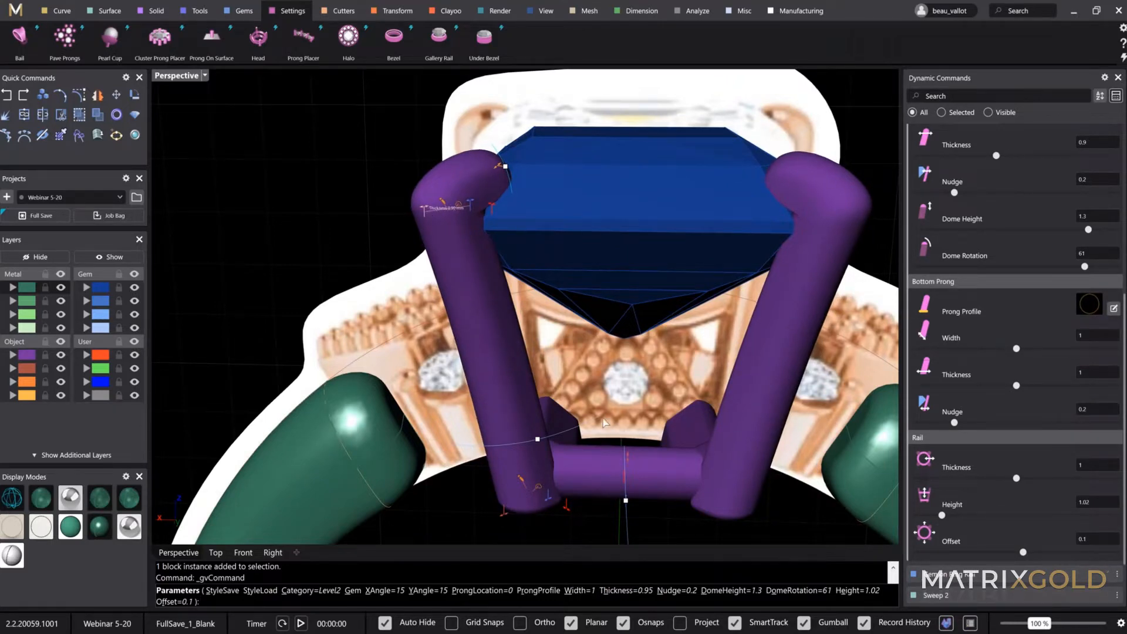
{"action": "scroll", "coordinate": [605, 422], "scroll_direction": "up", "scroll_amount": 3}
{"action": "scroll", "coordinate": [531, 358], "scroll_direction": "up", "scroll_amount": 3}
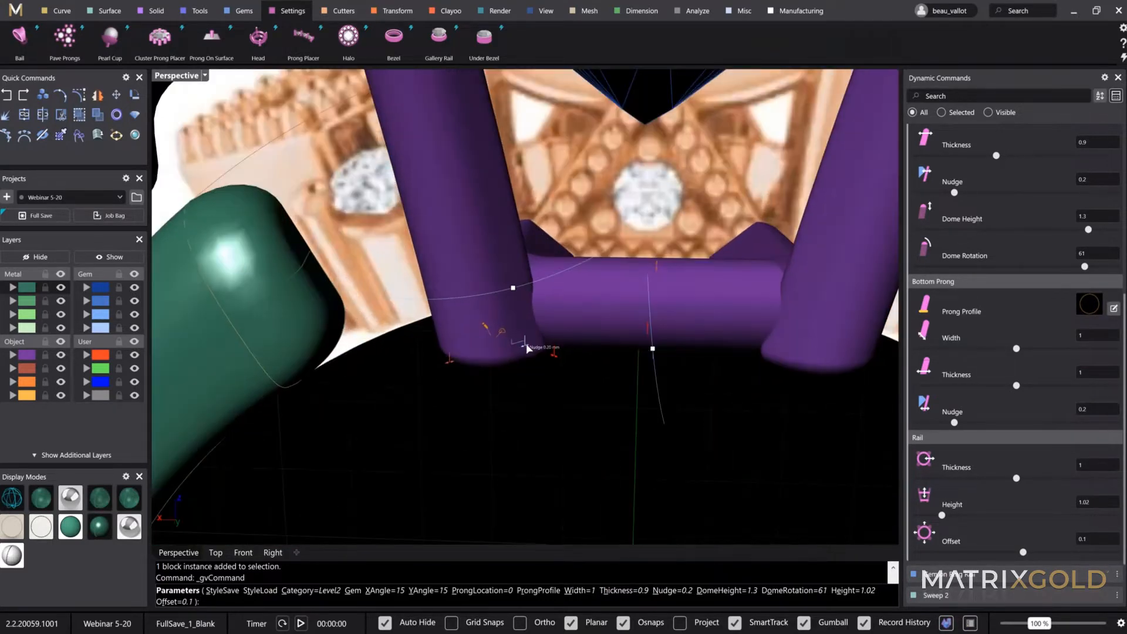
{"action": "mouse_move", "coordinate": [527, 347]}
{"action": "left_mouse_down"}
{"action": "mouse_move", "coordinate": [544, 346]}
{"action": "mouse_move", "coordinate": [505, 352]}
{"action": "left_mouse_up"}
{"action": "scroll", "coordinate": [506, 352], "scroll_direction": "down", "scroll_amount": 6}
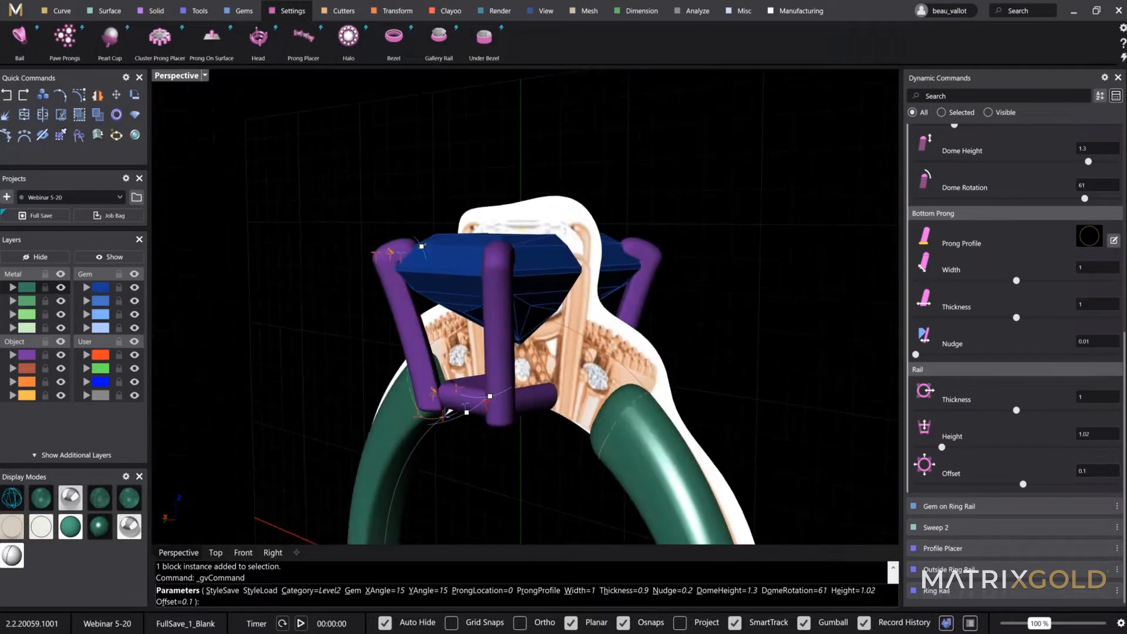
Increase the head's X Angle and Y Angle to 17 so the prongs lean further inward at the base
{"action": "scroll", "coordinate": [435, 394], "scroll_direction": "up", "scroll_amount": 8}
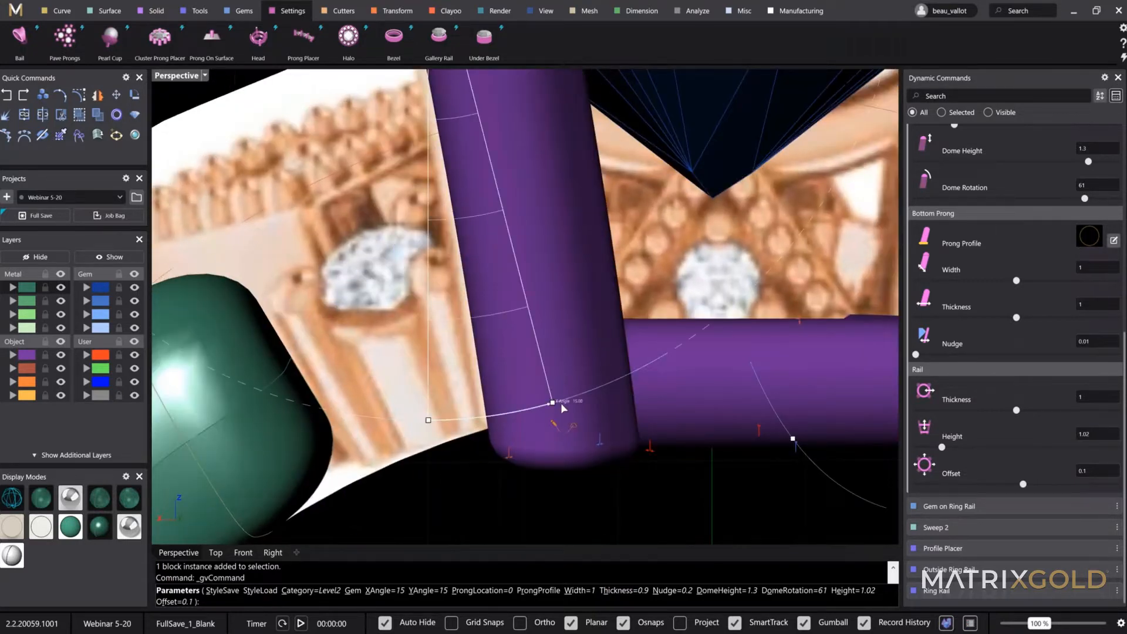
{"action": "left_click_drag", "start_coordinate": [557, 403], "coordinate": [572, 401]}
{"action": "scroll", "coordinate": [674, 413], "scroll_direction": "down", "scroll_amount": 6}
{"action": "right_click_drag", "start_coordinate": [770, 444], "coordinate": [394, 416], "text": "shift"}
{"action": "left_click_drag", "start_coordinate": [394, 414], "coordinate": [410, 413]}
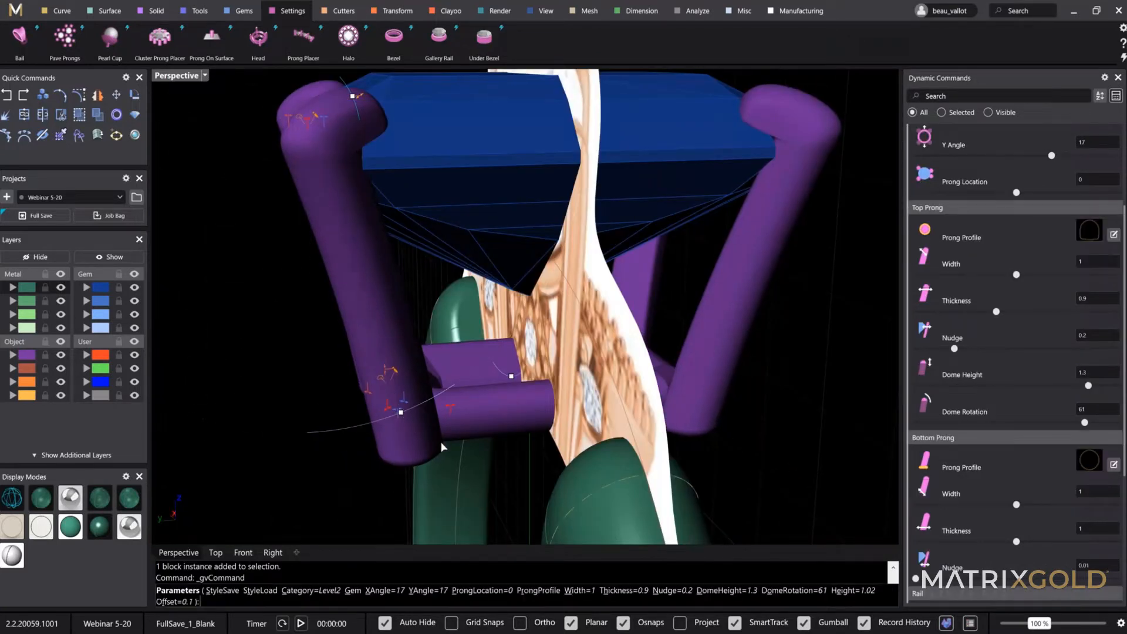
Enlarge the head's rail to a Height of 1.7 and a Thickness of 1.25
{"action": "right_click_drag", "start_coordinate": [440, 447], "coordinate": [750, 347]}
{"action": "scroll", "coordinate": [485, 360], "scroll_direction": "up", "scroll_amount": 3}
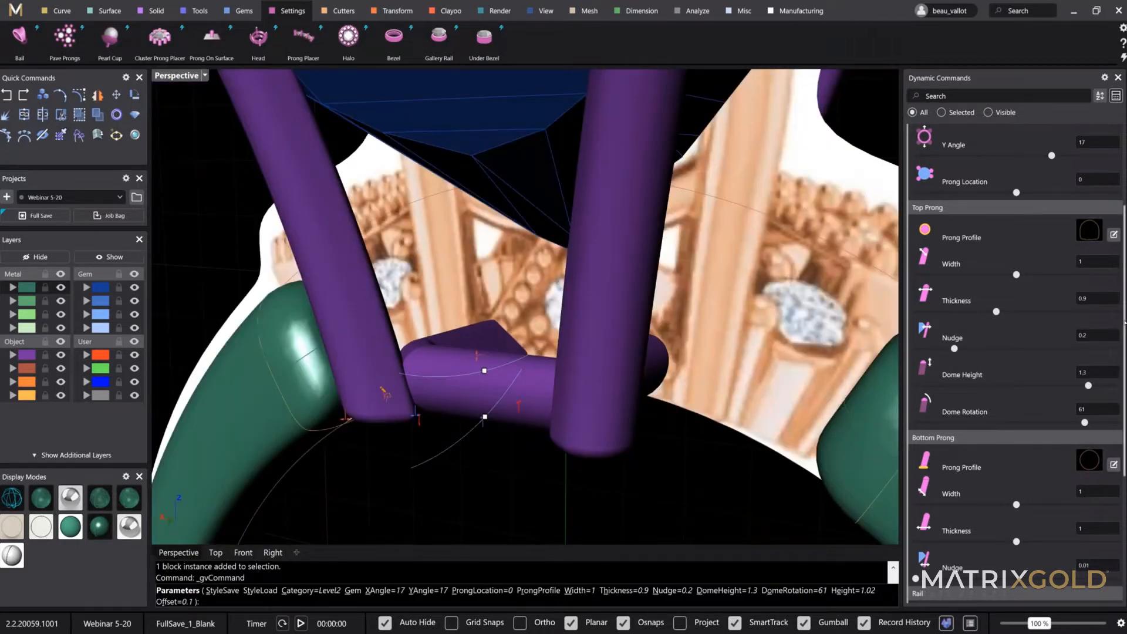
{"action": "mouse_move", "coordinate": [1123, 352]}
{"action": "left_mouse_down"}
{"action": "mouse_move", "coordinate": [1118, 271]}
{"action": "mouse_move", "coordinate": [1110, 345]}
{"action": "left_mouse_up"}
{"action": "scroll", "coordinate": [1110, 345], "scroll_direction": "down", "scroll_amount": 3}
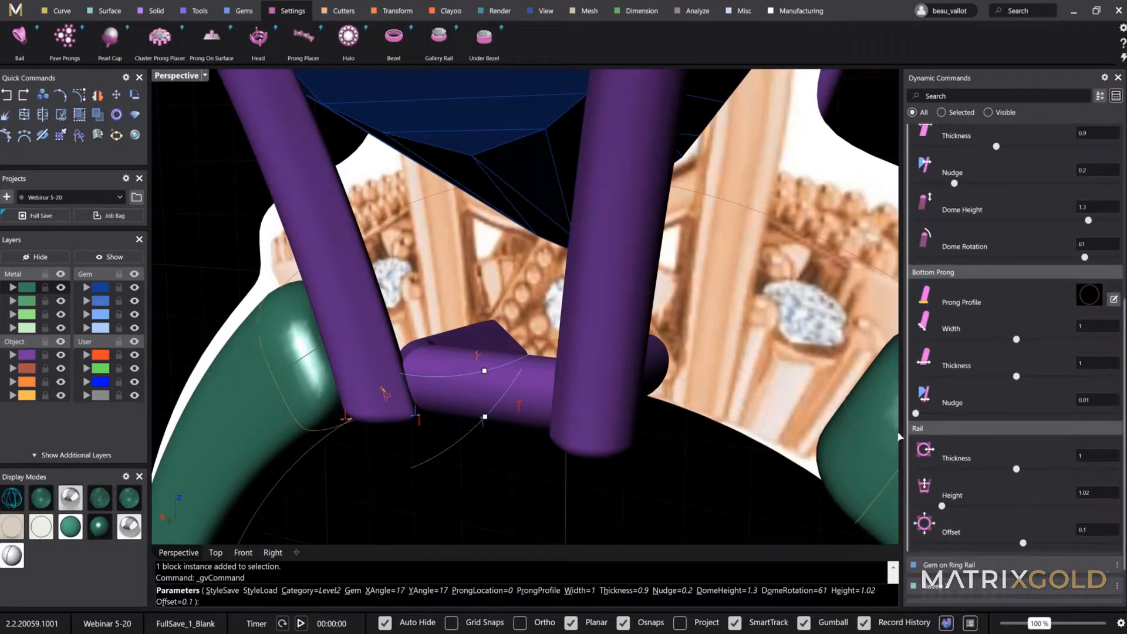
{"action": "left_click_drag", "start_coordinate": [484, 373], "coordinate": [467, 330]}
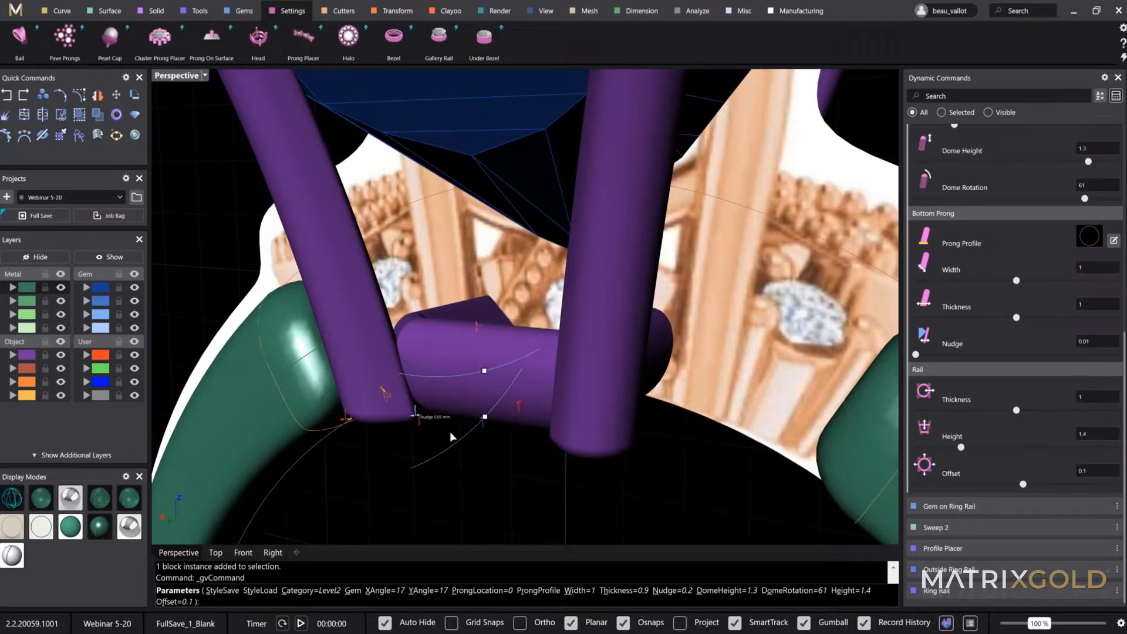
{"action": "right_click_drag", "start_coordinate": [452, 432], "coordinate": [469, 404]}
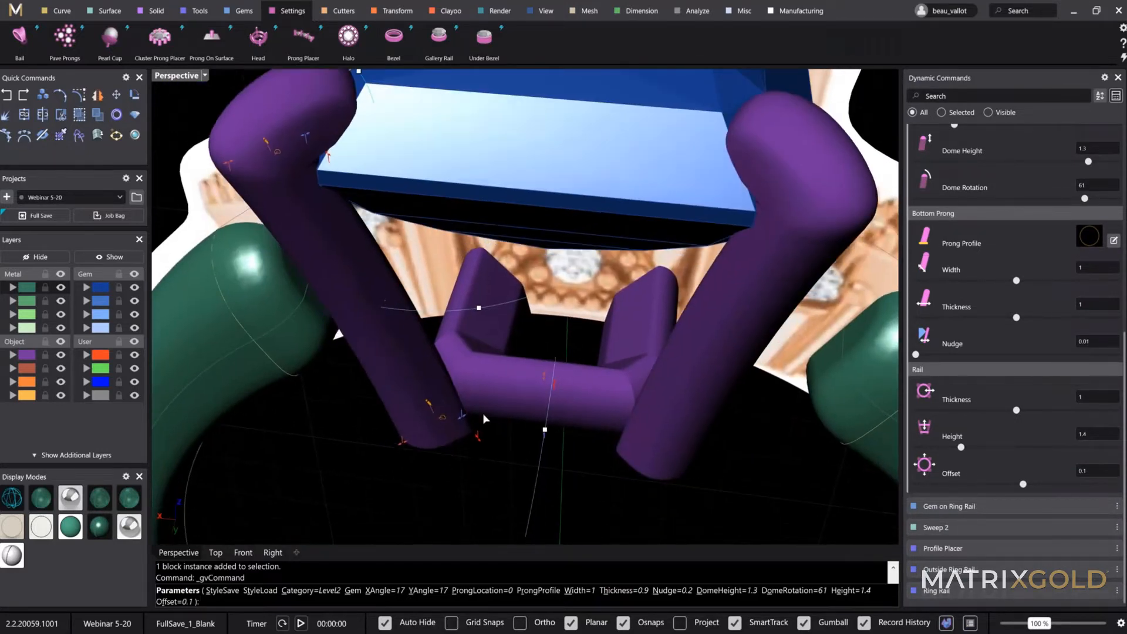
{"action": "scroll", "coordinate": [491, 397], "scroll_direction": "up", "scroll_amount": 4}
{"action": "left_click_drag", "start_coordinate": [597, 375], "coordinate": [608, 360]}
{"action": "right_click_drag", "start_coordinate": [661, 449], "coordinate": [412, 225]}
{"action": "left_click_drag", "start_coordinate": [409, 192], "coordinate": [407, 187]}
{"action": "mouse_move", "coordinate": [570, 359]}
{"action": "right_mouse_down"}
{"action": "mouse_move", "coordinate": [548, 370]}
{"action": "mouse_move", "coordinate": [572, 381]}
{"action": "right_mouse_up"}
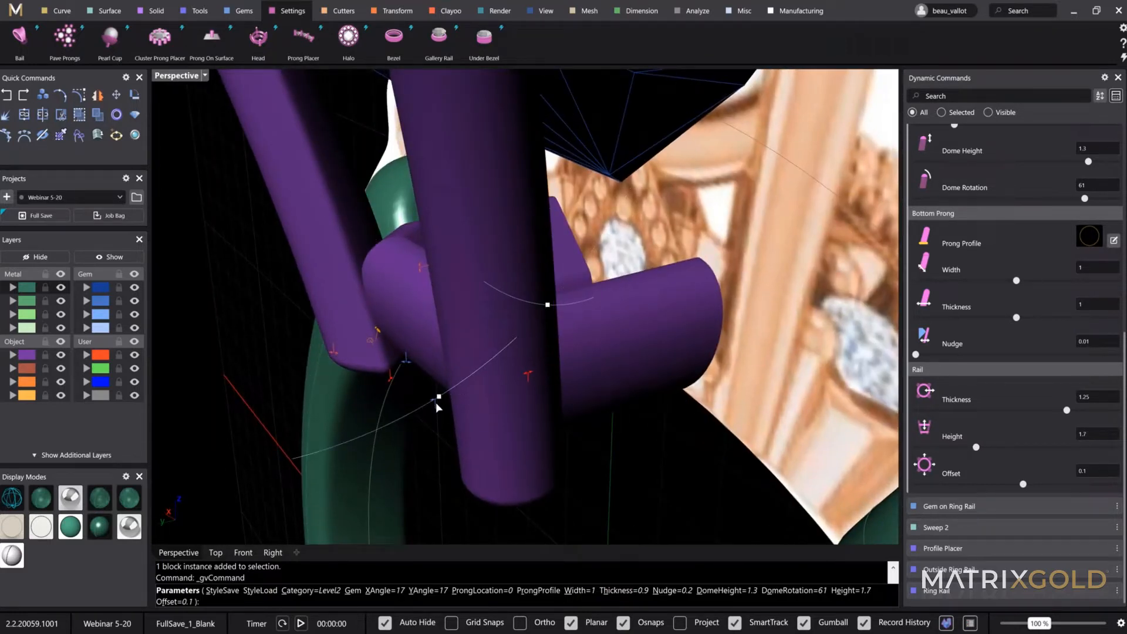
Set the head's rail Offset to 0.25 and finish the head
{"action": "left_click_drag", "start_coordinate": [428, 405], "coordinate": [423, 415]}
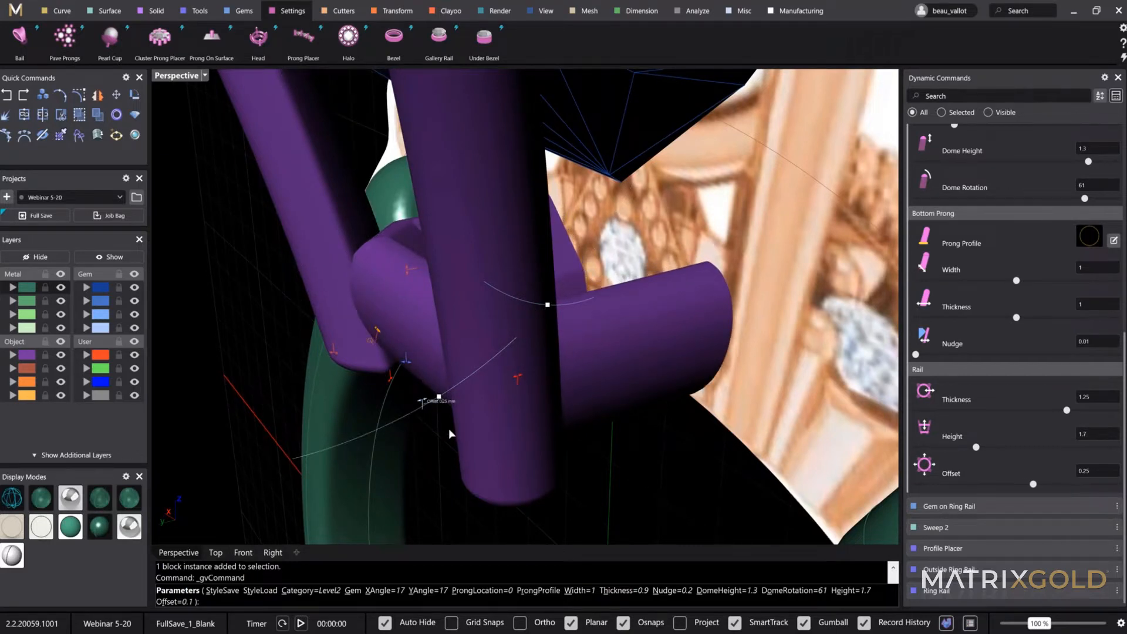
{"action": "right_click_drag", "start_coordinate": [421, 402], "coordinate": [519, 435]}
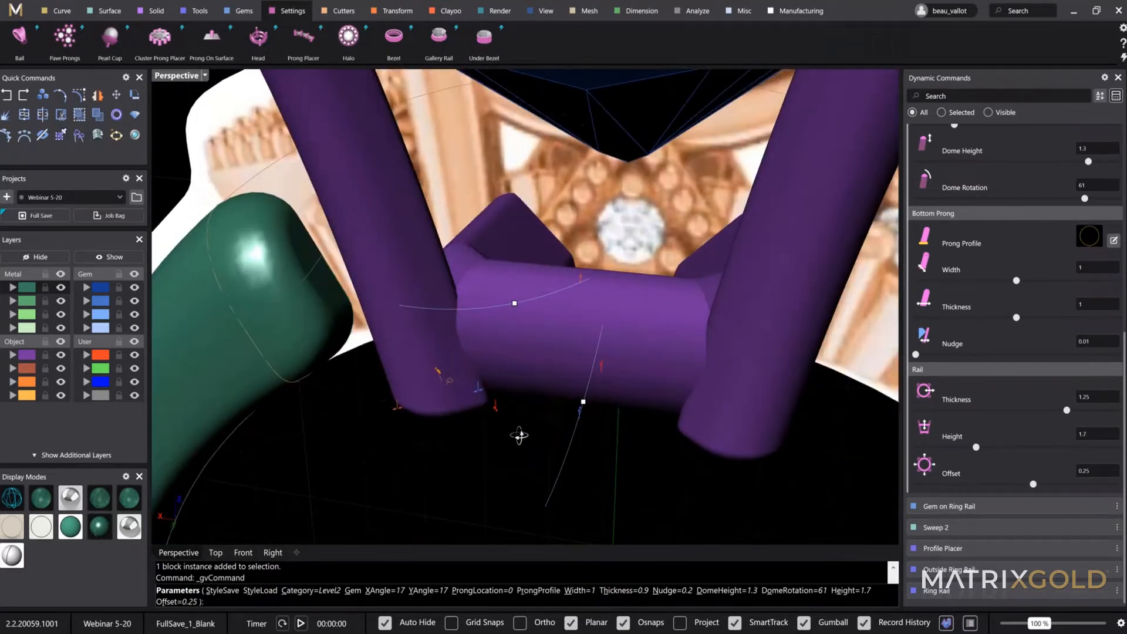
{"action": "scroll", "coordinate": [519, 435], "scroll_direction": "down", "scroll_amount": 8}
{"action": "right_click_drag", "start_coordinate": [586, 447], "coordinate": [611, 446]}
{"action": "key", "text": "Return"}
{"action": "right_click_drag", "start_coordinate": [452, 400], "coordinate": [499, 240]}
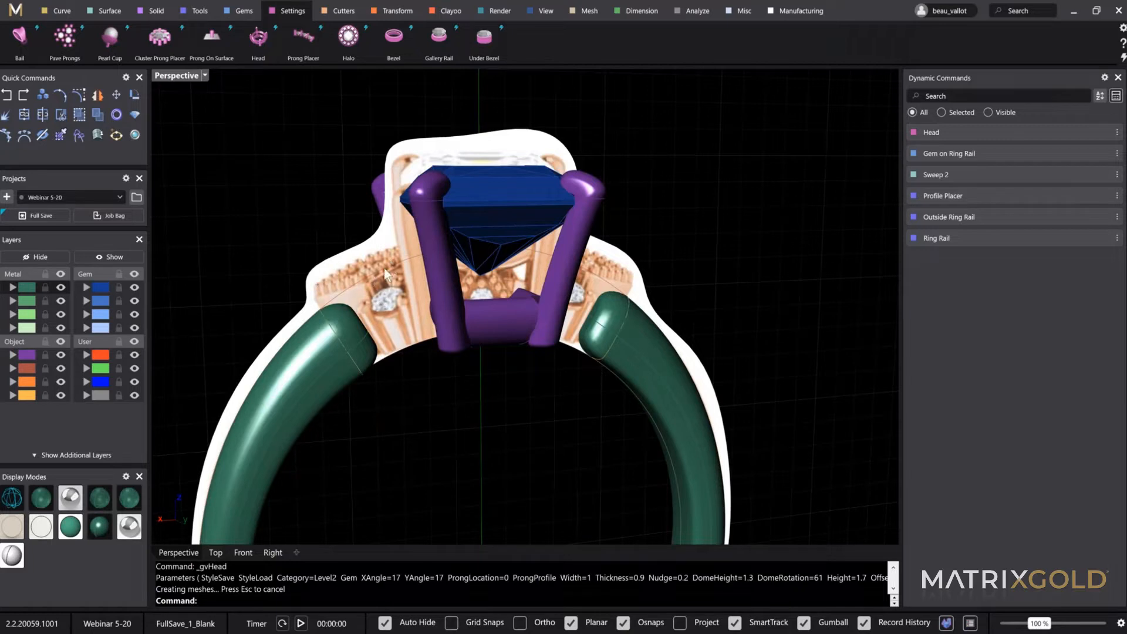
Examine the side stones and setting in the reference picture webinar - 1.jpg in Paint, then return to the ring model
{"action": "right_click_drag", "start_coordinate": [339, 296], "coordinate": [346, 329]}
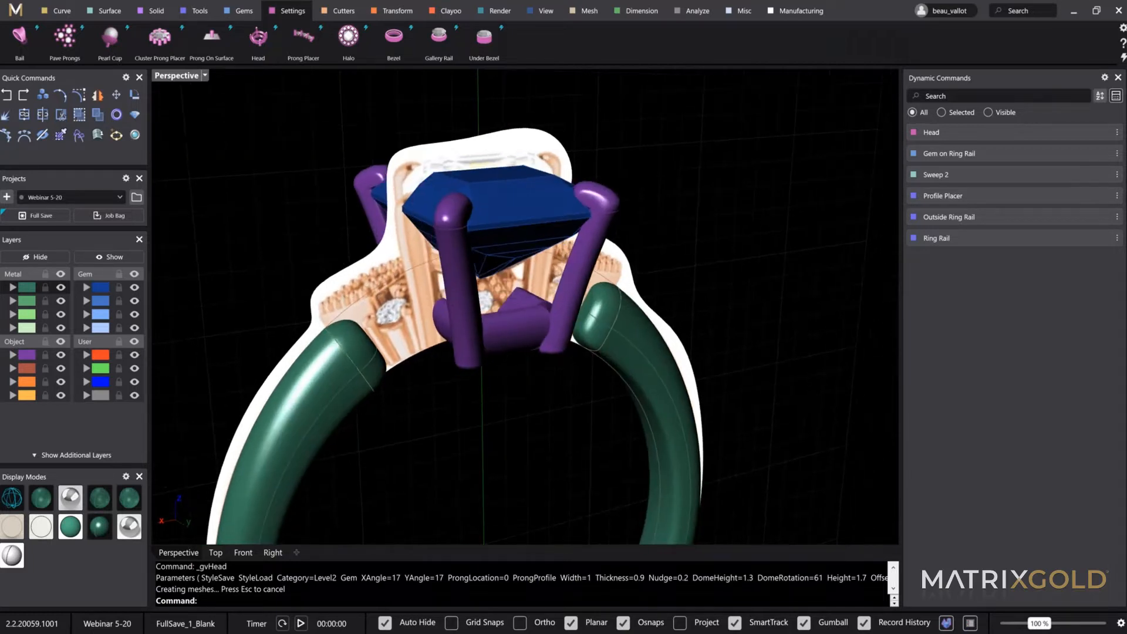
{"action": "mouse_move", "coordinate": [538, 631]}
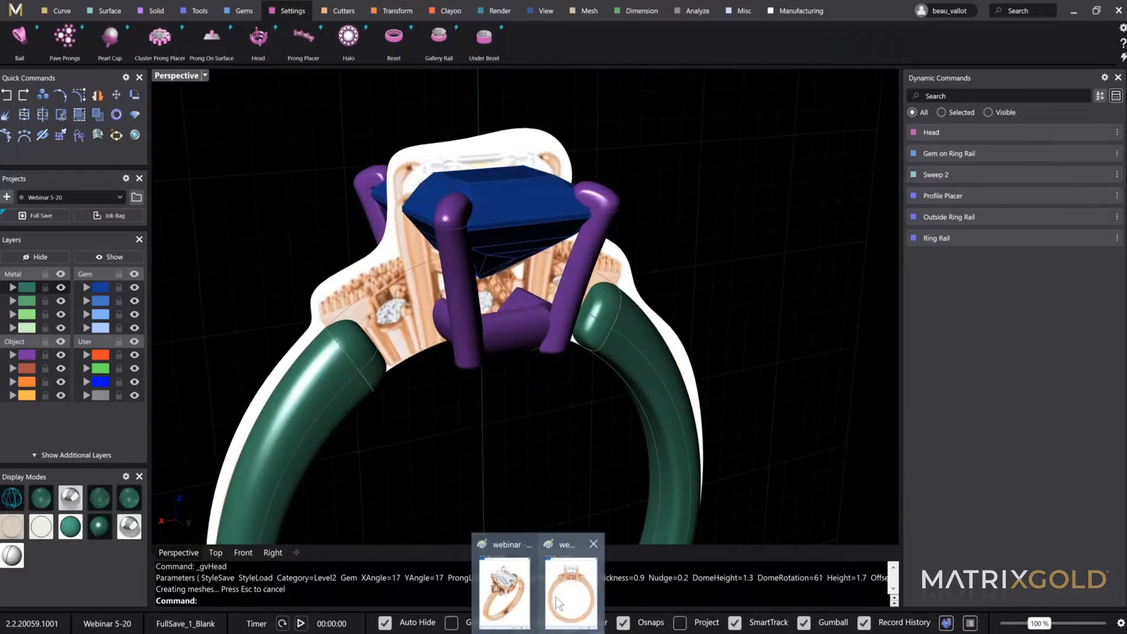
{"action": "left_click", "coordinate": [516, 593]}
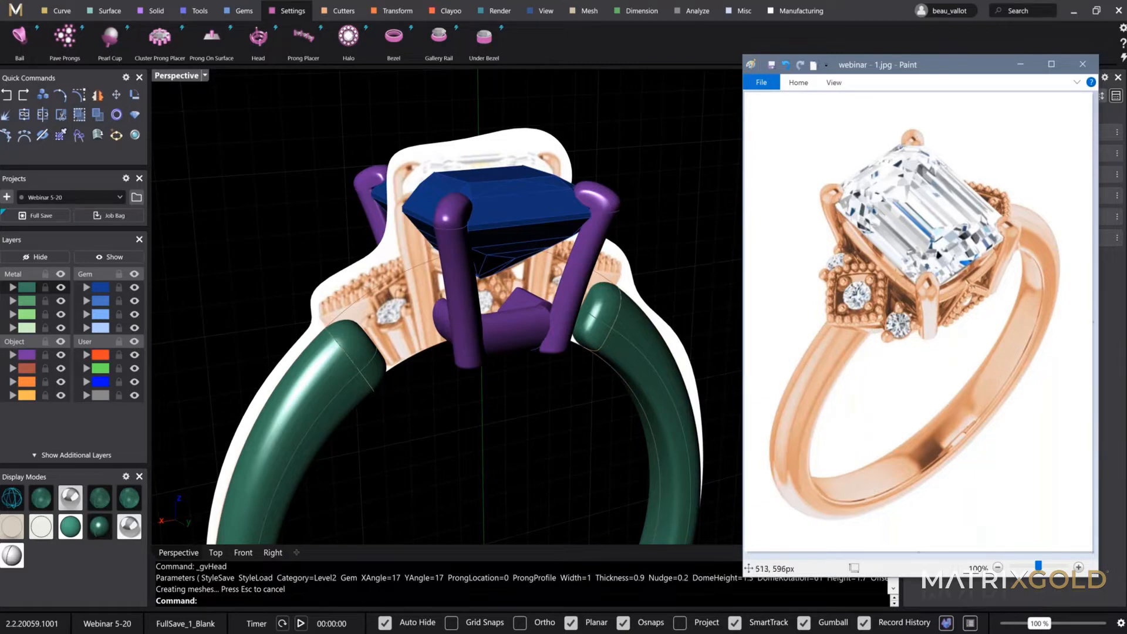
{"action": "left_click", "coordinate": [1017, 63]}
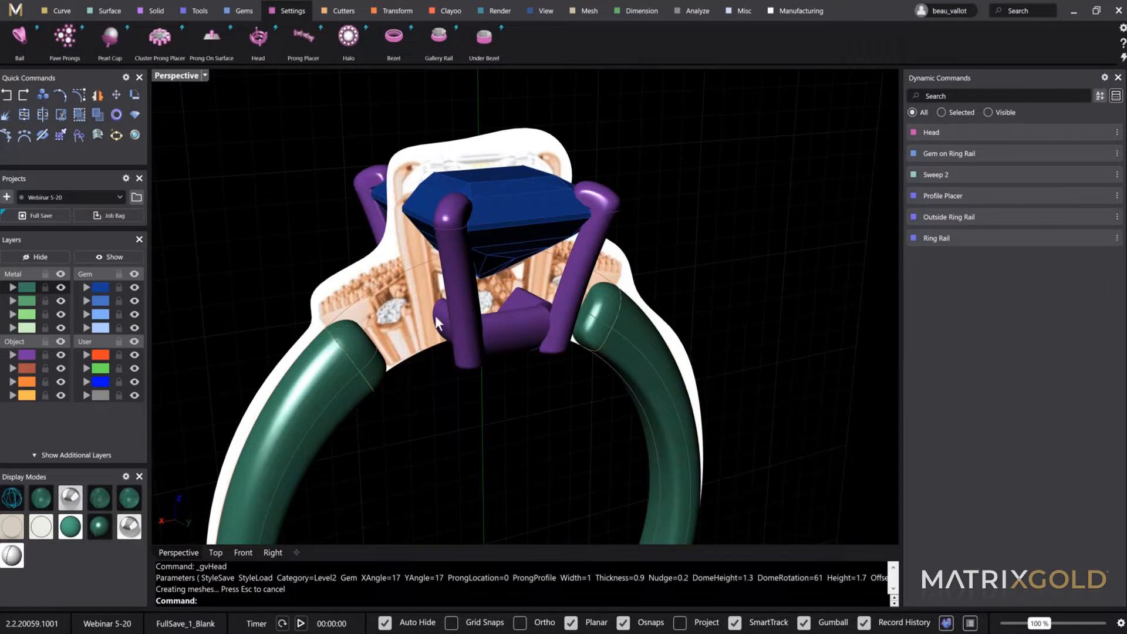
{"action": "left_click", "coordinate": [553, 192]}
{"action": "right_click_drag", "start_coordinate": [476, 332], "coordinate": [445, 388]}
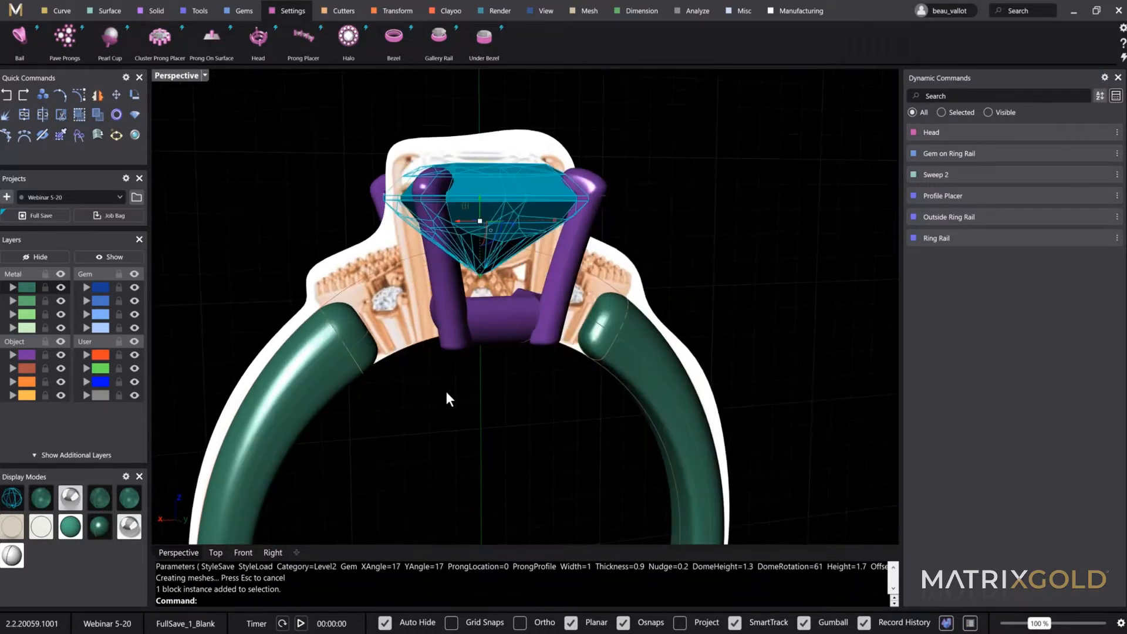
{"action": "key", "text": "Escape"}
Place a gem on the Outside Ring Rail curve with Gem on Ring Rail and lower its Z Offset to 2.8
{"action": "left_click", "coordinate": [362, 276]}
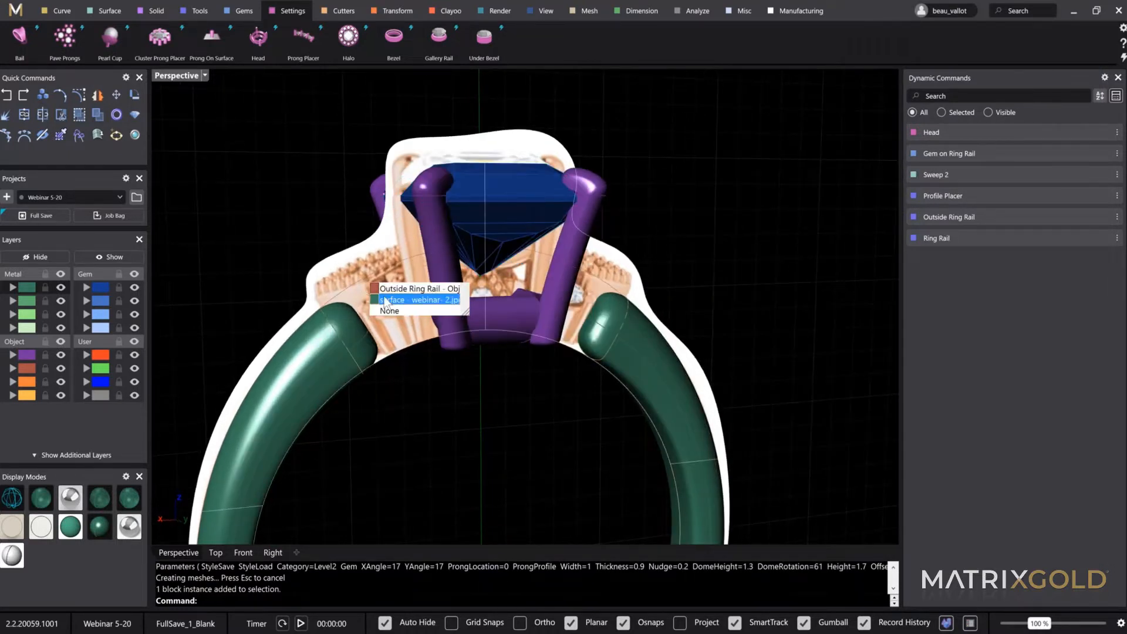
{"action": "left_click", "coordinate": [387, 288]}
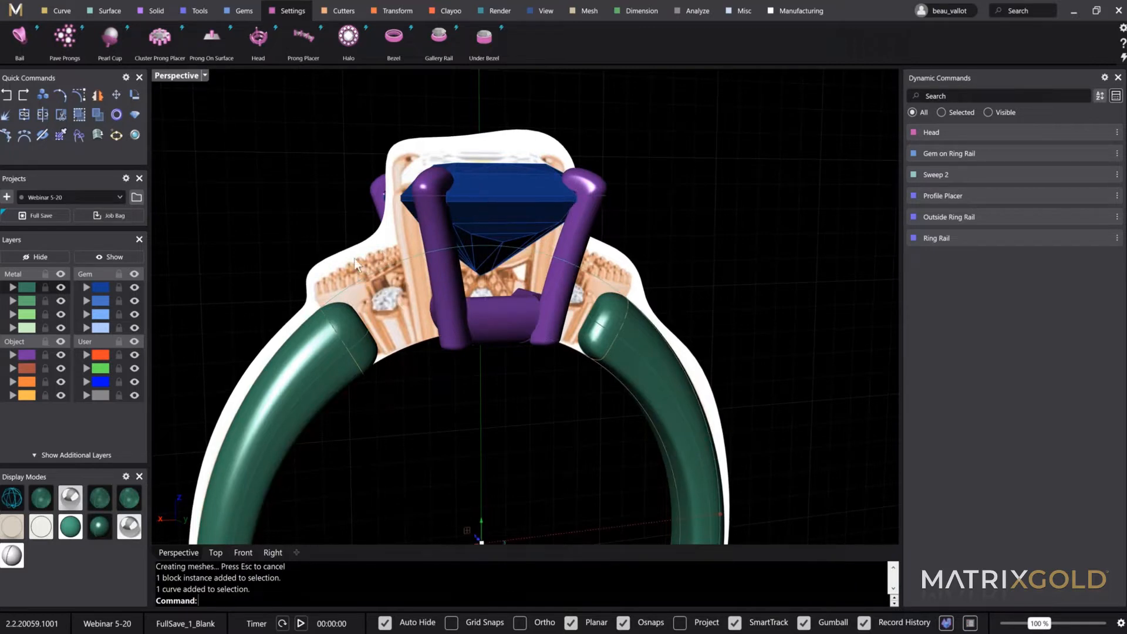
{"action": "left_click", "coordinate": [243, 12]}
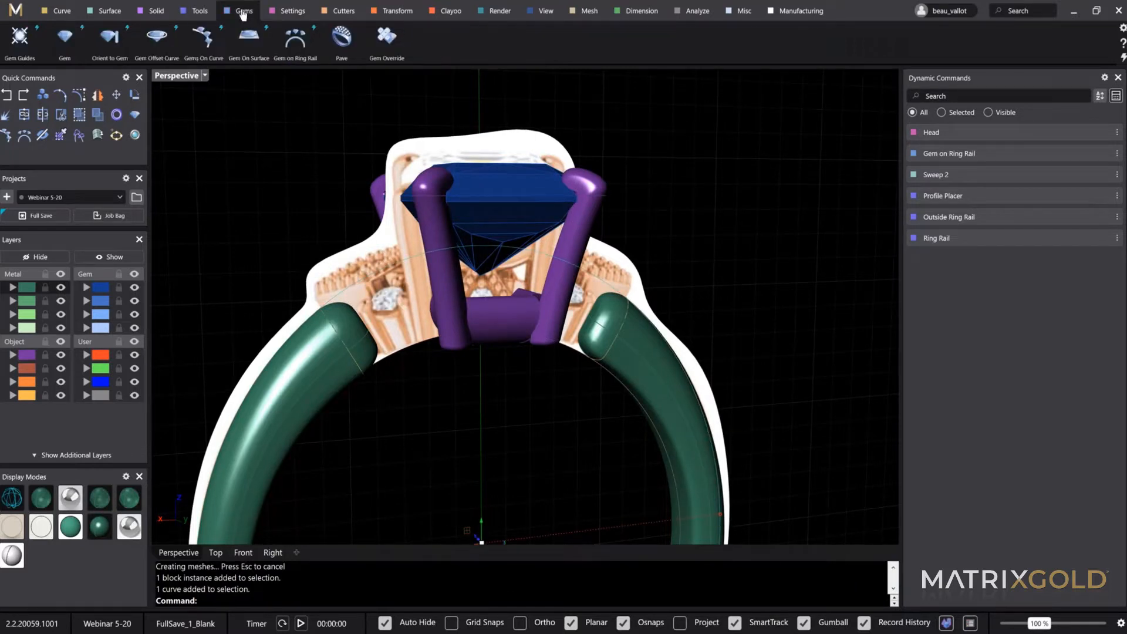
{"action": "left_click", "coordinate": [304, 56]}
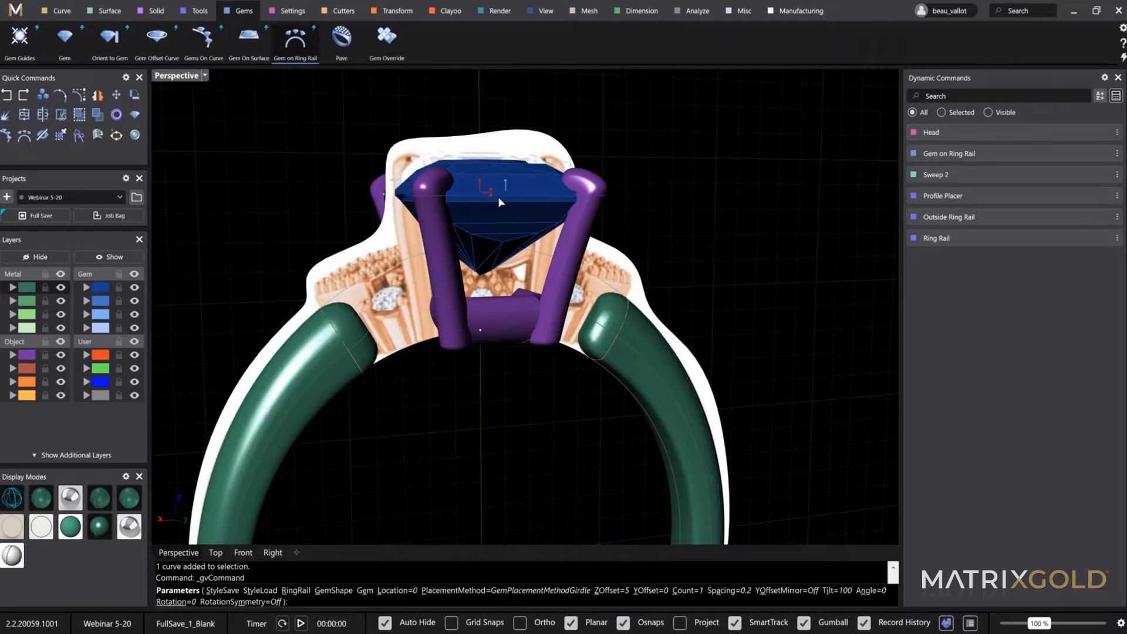
{"action": "left_click_drag", "start_coordinate": [490, 198], "coordinate": [540, 253]}
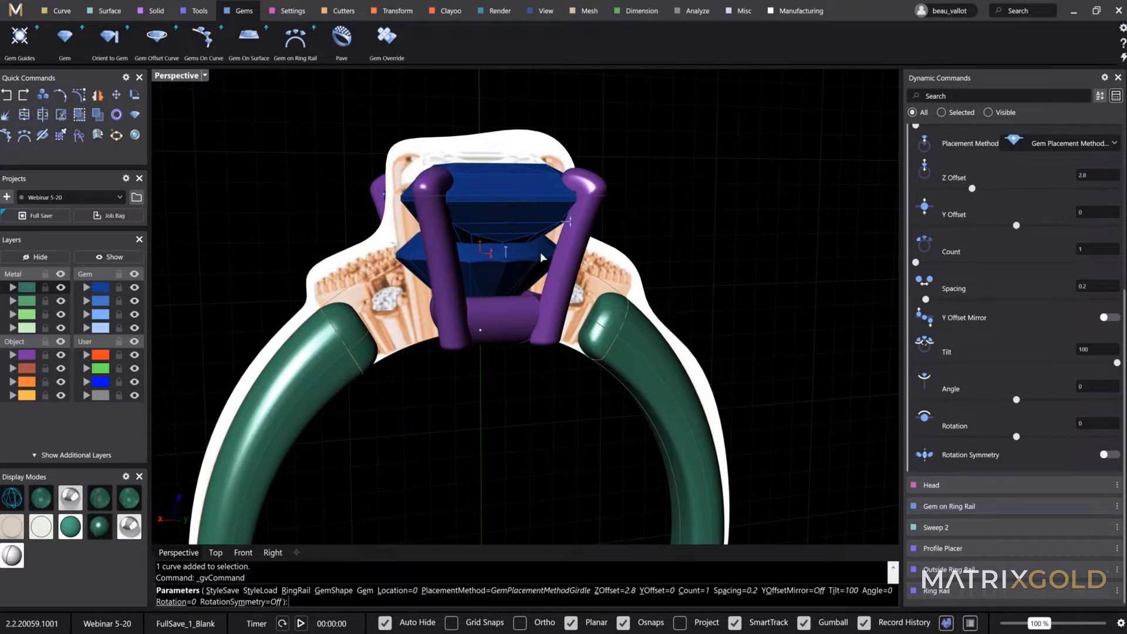
Reduce the new round gem to 3.20 mm and change its shape to Princess
{"action": "right_click_drag", "start_coordinate": [543, 280], "coordinate": [582, 251]}
{"action": "left_click_drag", "start_coordinate": [583, 251], "coordinate": [536, 252]}
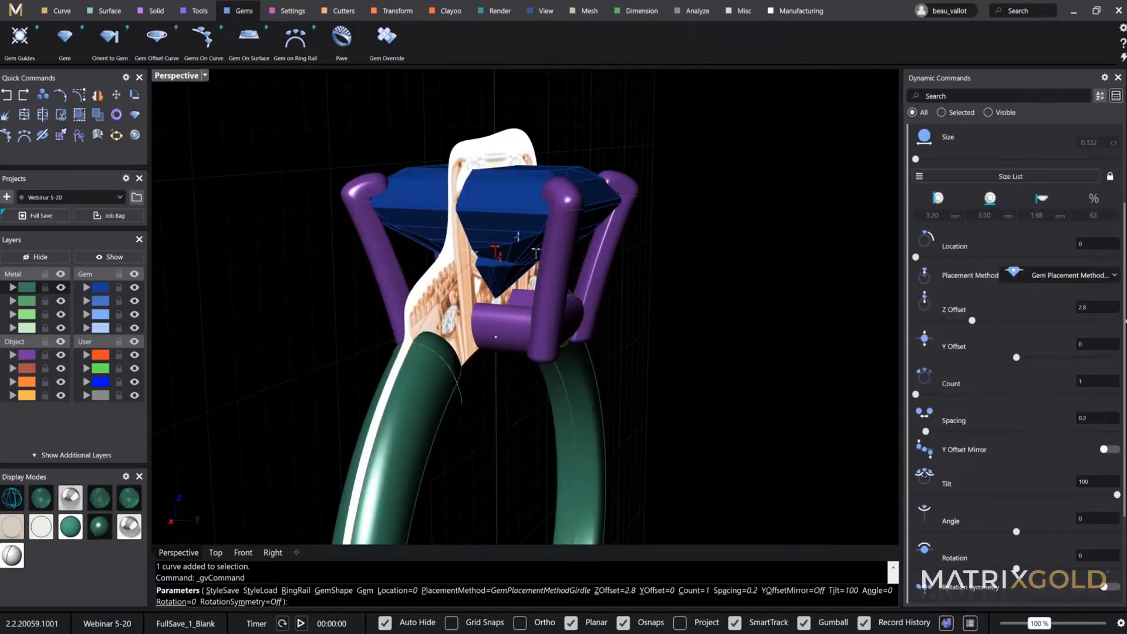
{"action": "scroll", "coordinate": [1057, 235], "scroll_direction": "up", "scroll_amount": 4}
{"action": "left_click", "coordinate": [1113, 231]}
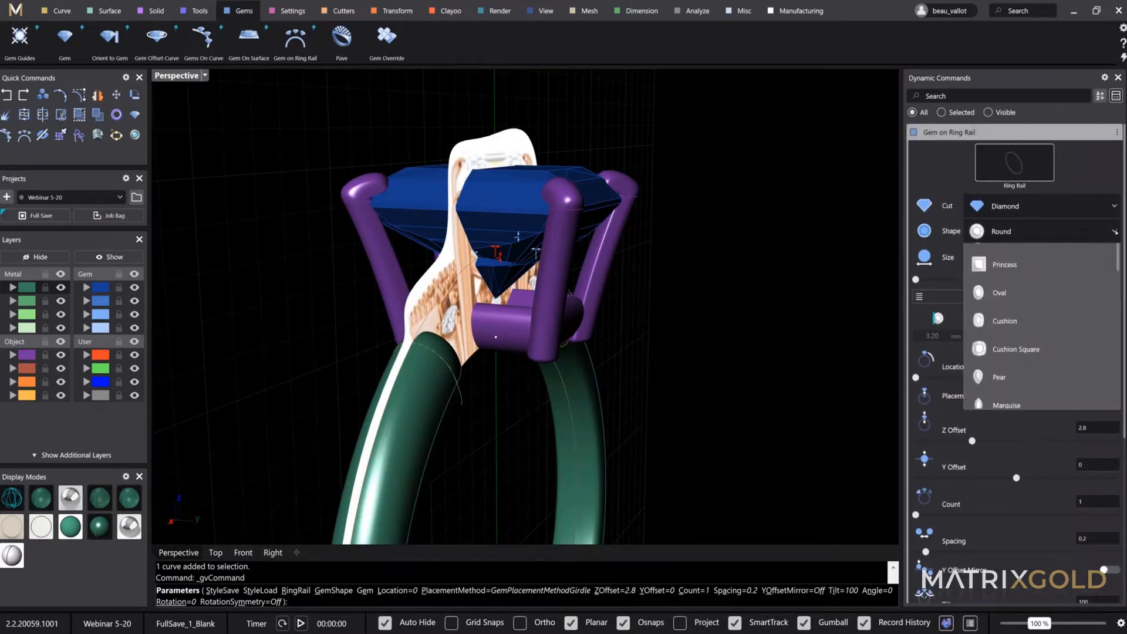
{"action": "left_click", "coordinate": [1024, 286]}
{"action": "right_click_drag", "start_coordinate": [722, 309], "coordinate": [482, 334]}
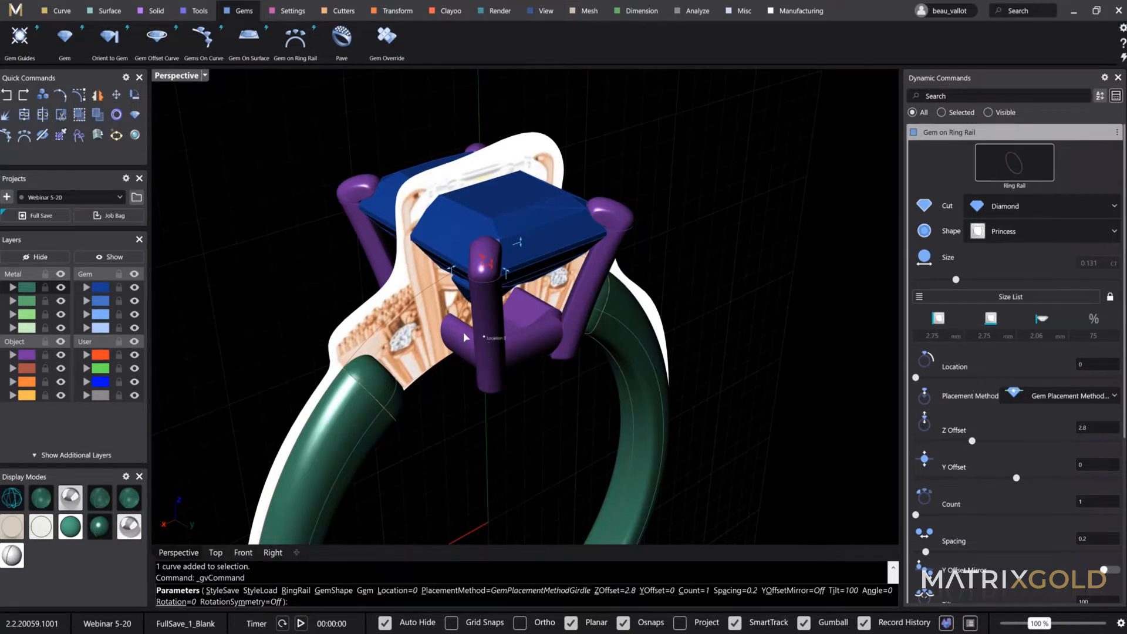
Slide the princess gem along the rail to Location 0.063 above the shank end and set its Rotation to -45
{"action": "left_click_drag", "start_coordinate": [463, 332], "coordinate": [412, 384]}
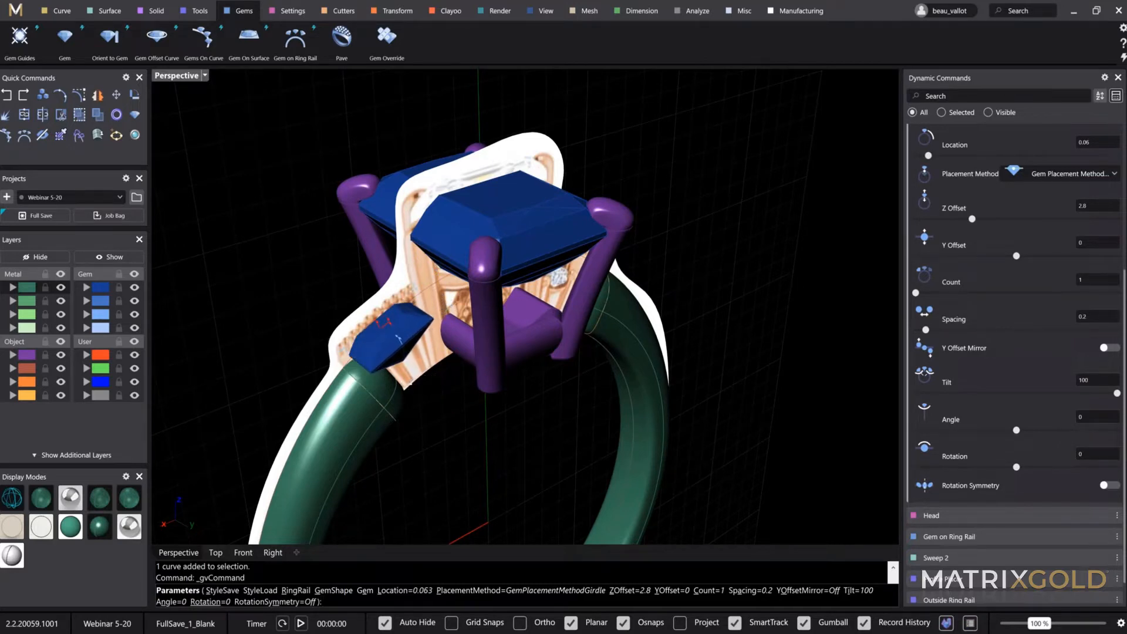
{"action": "right_click_drag", "start_coordinate": [410, 384], "coordinate": [439, 334]}
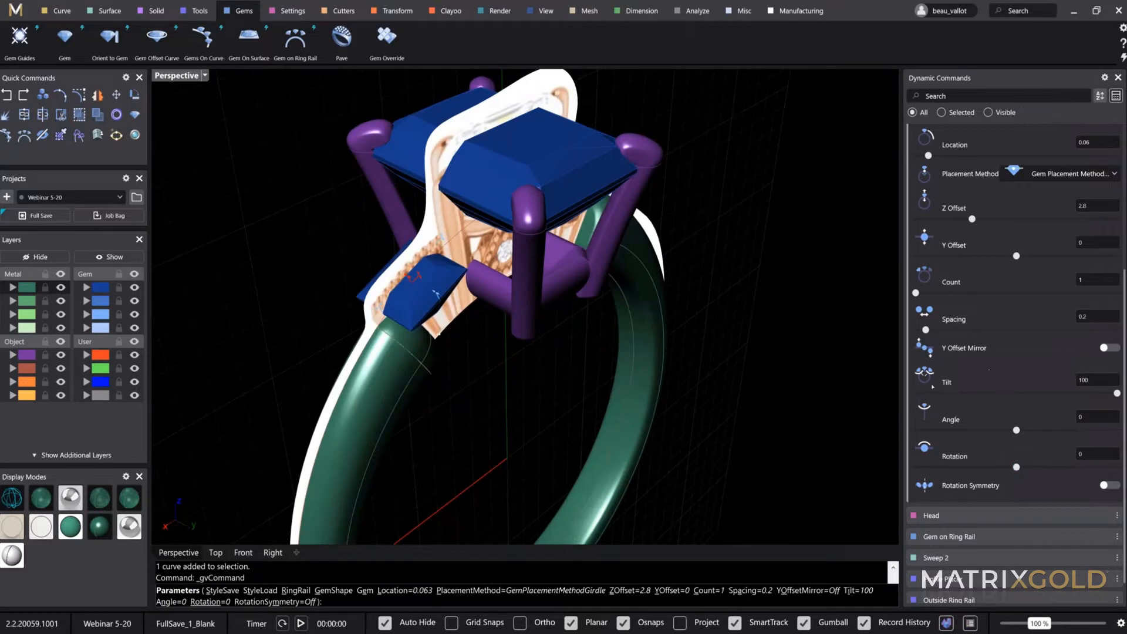
{"action": "right_click_drag", "start_coordinate": [619, 381], "coordinate": [763, 337]}
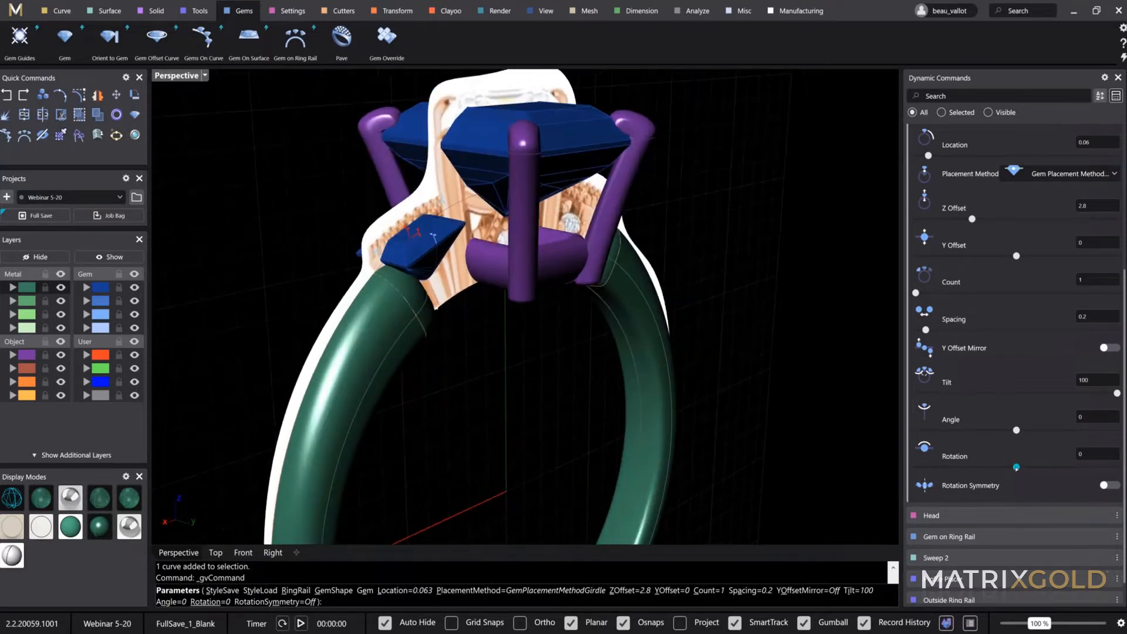
{"action": "left_click_drag", "start_coordinate": [1012, 470], "coordinate": [966, 470]}
{"action": "right_click_drag", "start_coordinate": [500, 283], "coordinate": [410, 235]}
{"action": "scroll", "coordinate": [407, 222], "scroll_direction": "up", "scroll_amount": 6}
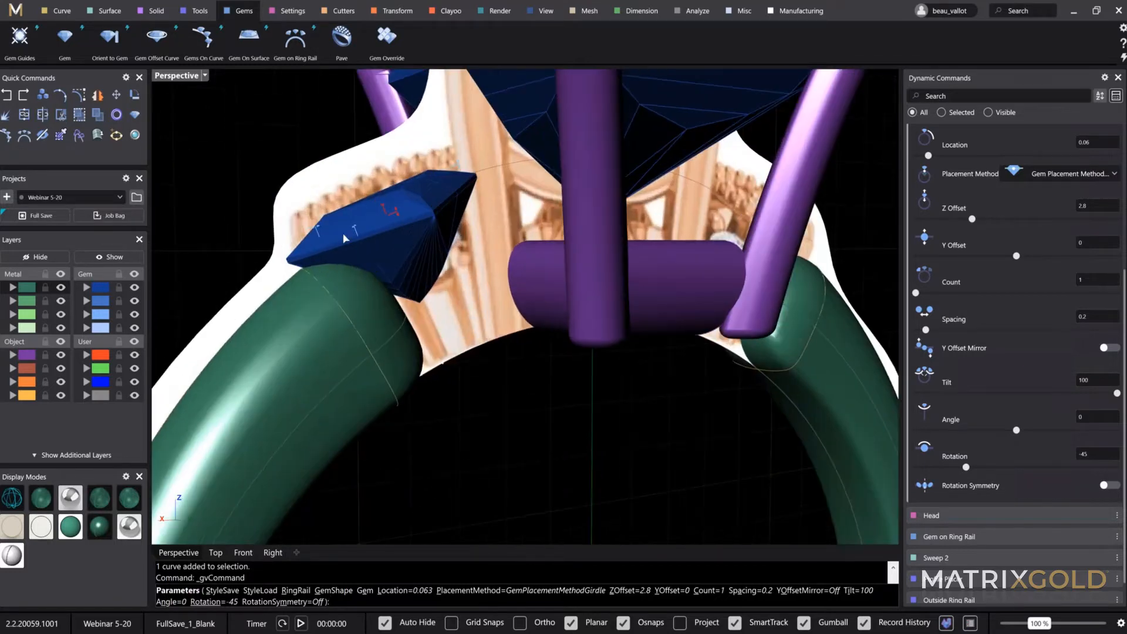
Shrink the princess side gem to 2.50 mm and adjust its Location to 0.06
{"action": "left_click_drag", "start_coordinate": [319, 233], "coordinate": [326, 233]}
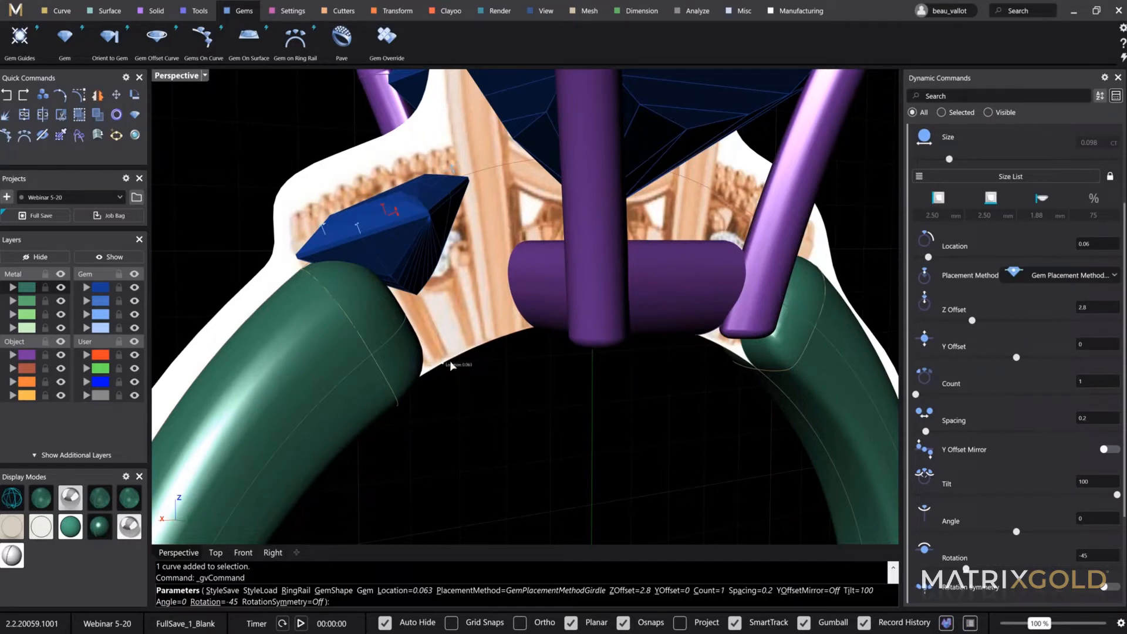
{"action": "left_click_drag", "start_coordinate": [450, 361], "coordinate": [453, 360]}
{"action": "right_click_drag", "start_coordinate": [453, 359], "coordinate": [471, 372]}
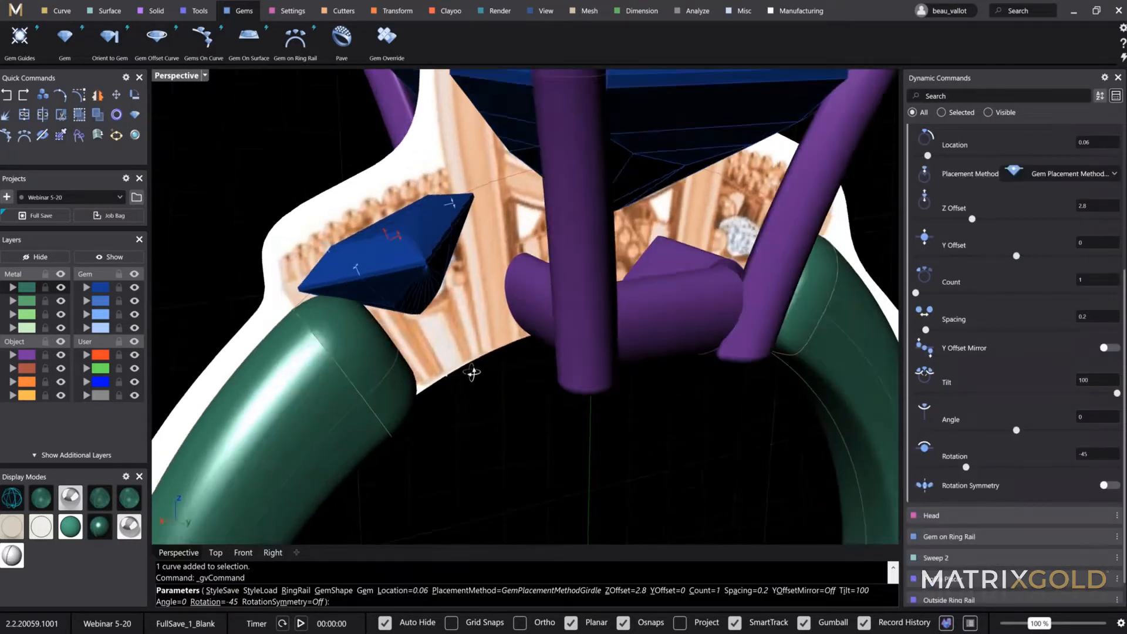
{"action": "scroll", "coordinate": [463, 358], "scroll_direction": "down", "scroll_amount": 5}
{"action": "scroll", "coordinate": [473, 340], "scroll_direction": "down", "scroll_amount": 3}
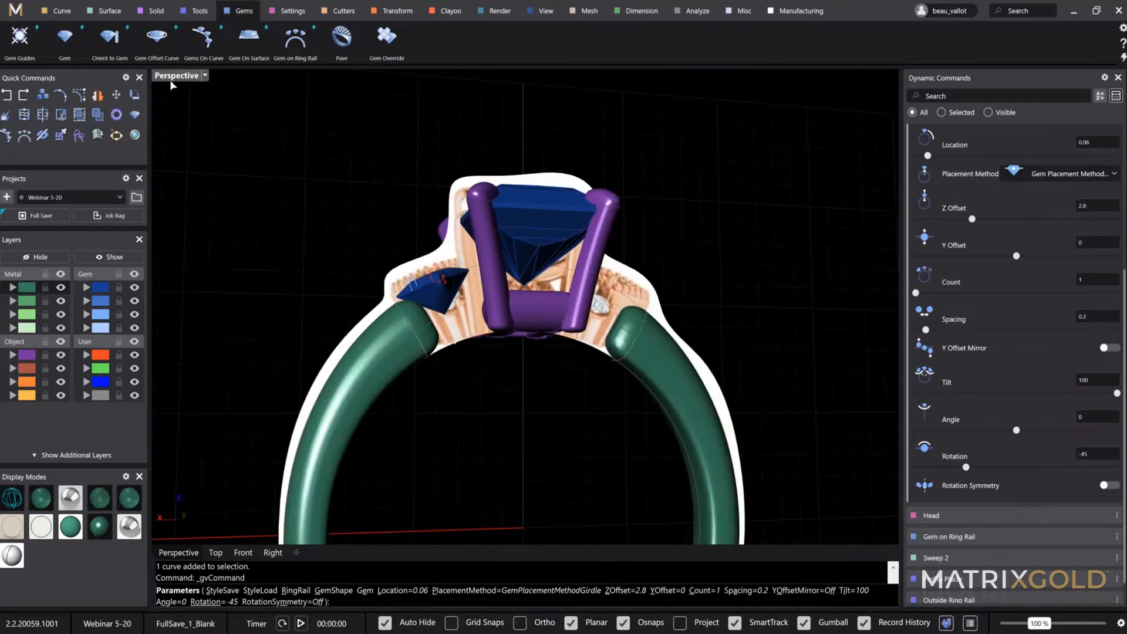
Shift the princess side gem along the rail to Location 0.059, check its fit against the reference picture, and finish the placement
{"action": "double_click", "coordinate": [173, 76]}
{"action": "double_click", "coordinate": [169, 315]}
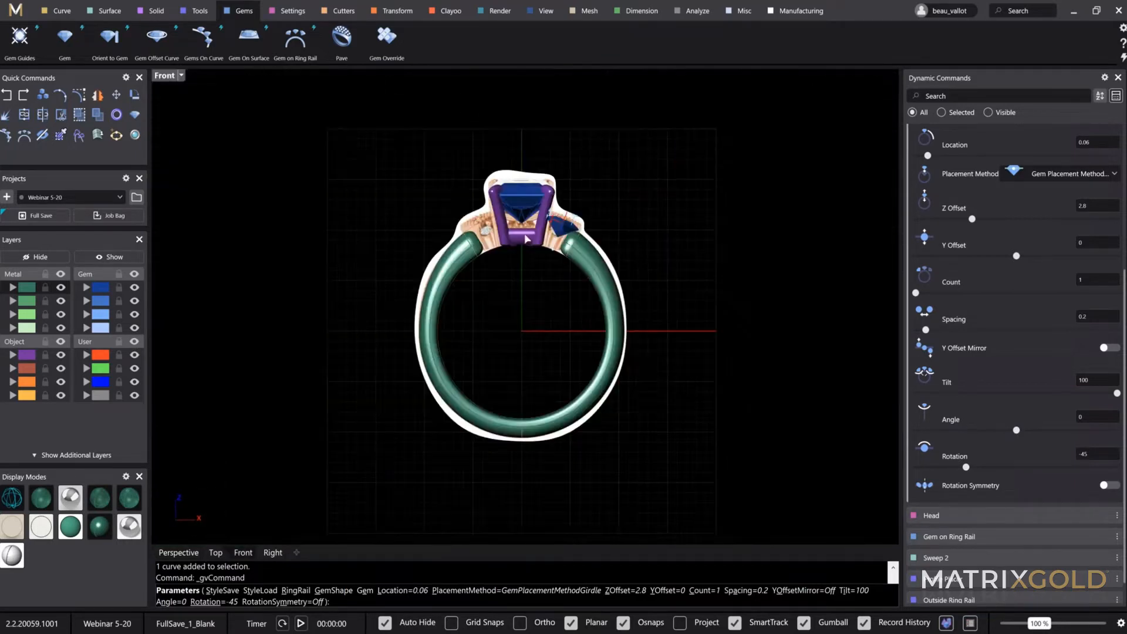
{"action": "scroll", "coordinate": [487, 234], "scroll_direction": "up", "scroll_amount": 6}
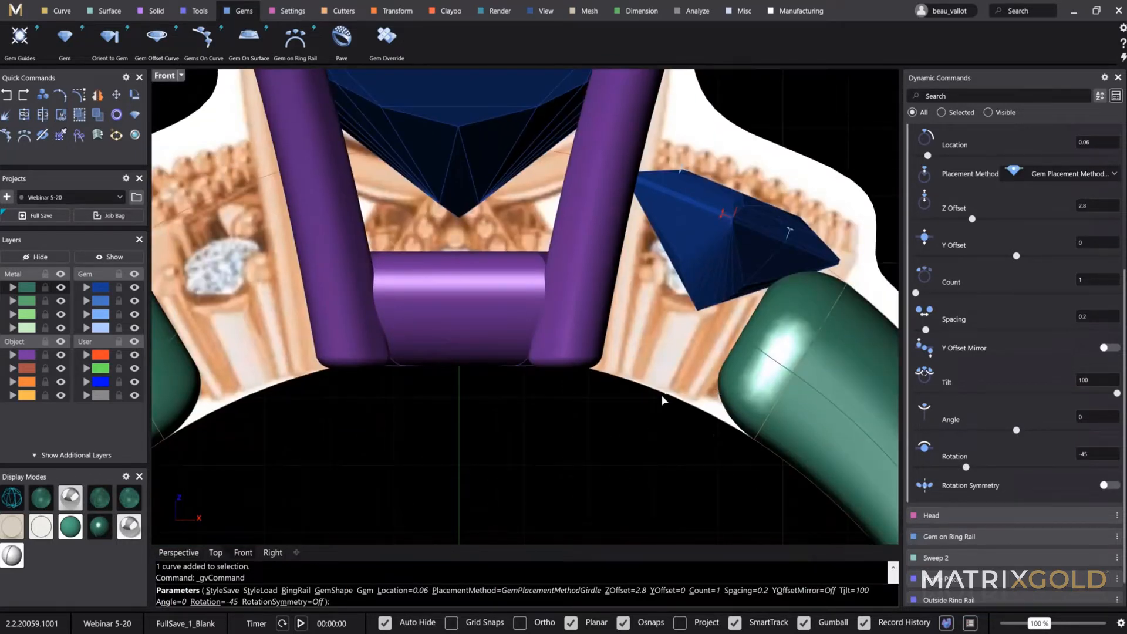
{"action": "left_click_drag", "start_coordinate": [665, 392], "coordinate": [661, 391]}
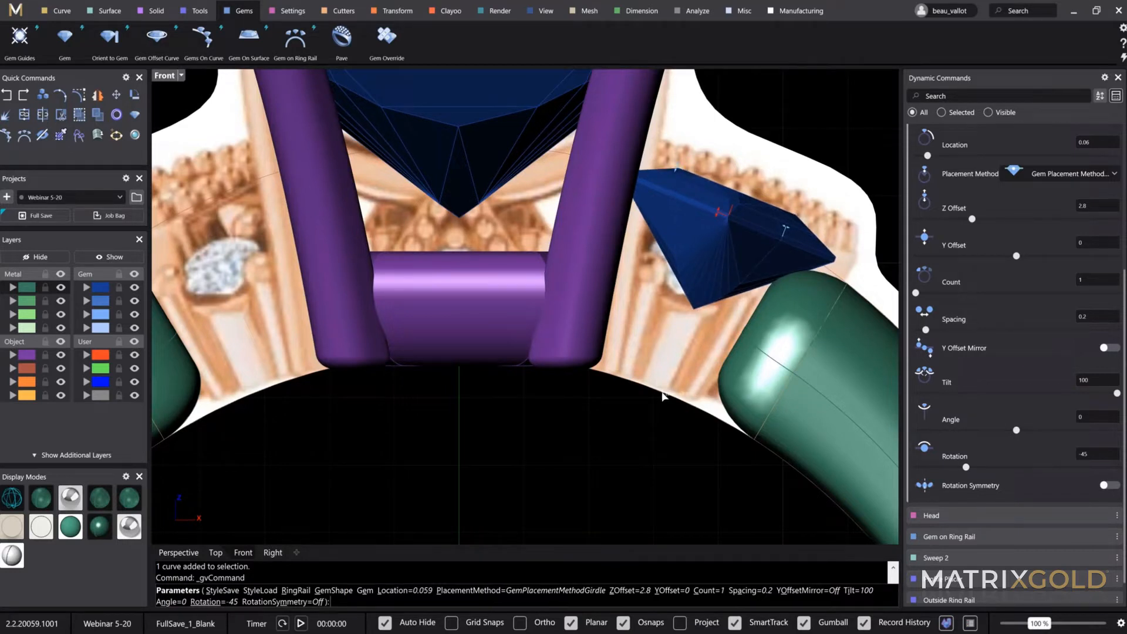
{"action": "left_click", "coordinate": [780, 231]}
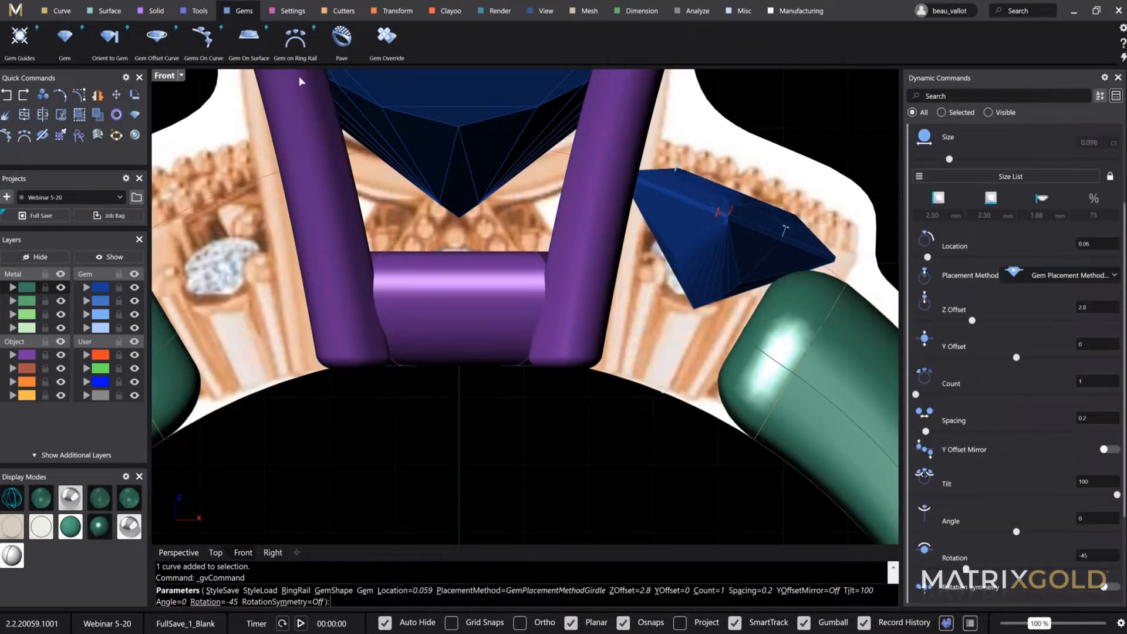
{"action": "double_click", "coordinate": [164, 76]}
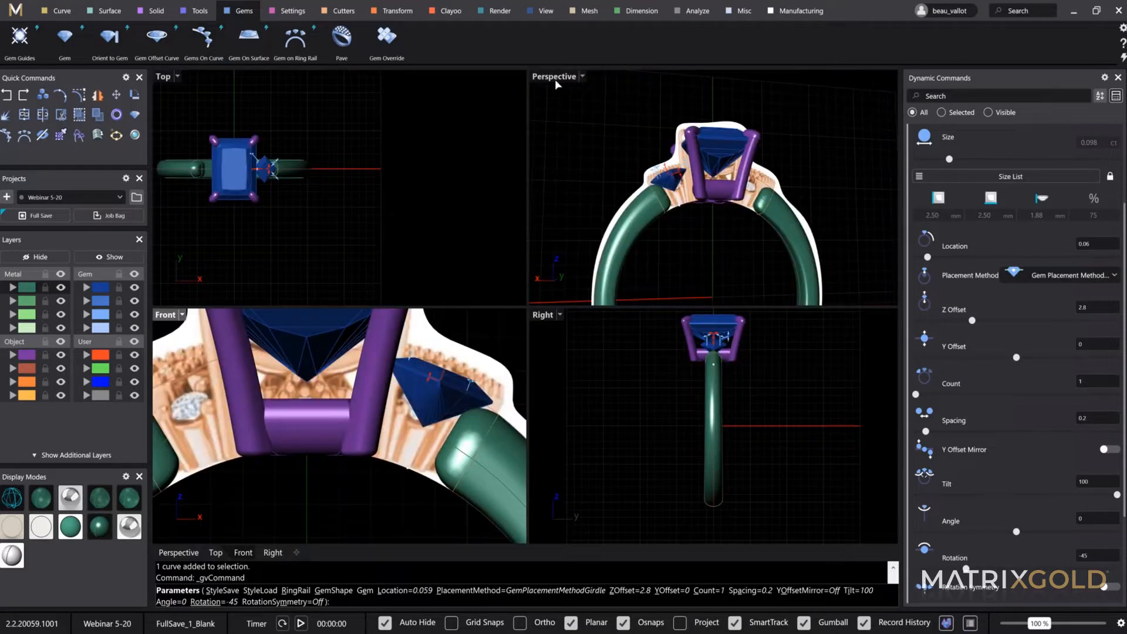
{"action": "double_click", "coordinate": [554, 77]}
{"action": "right_click_drag", "start_coordinate": [707, 278], "coordinate": [769, 294]}
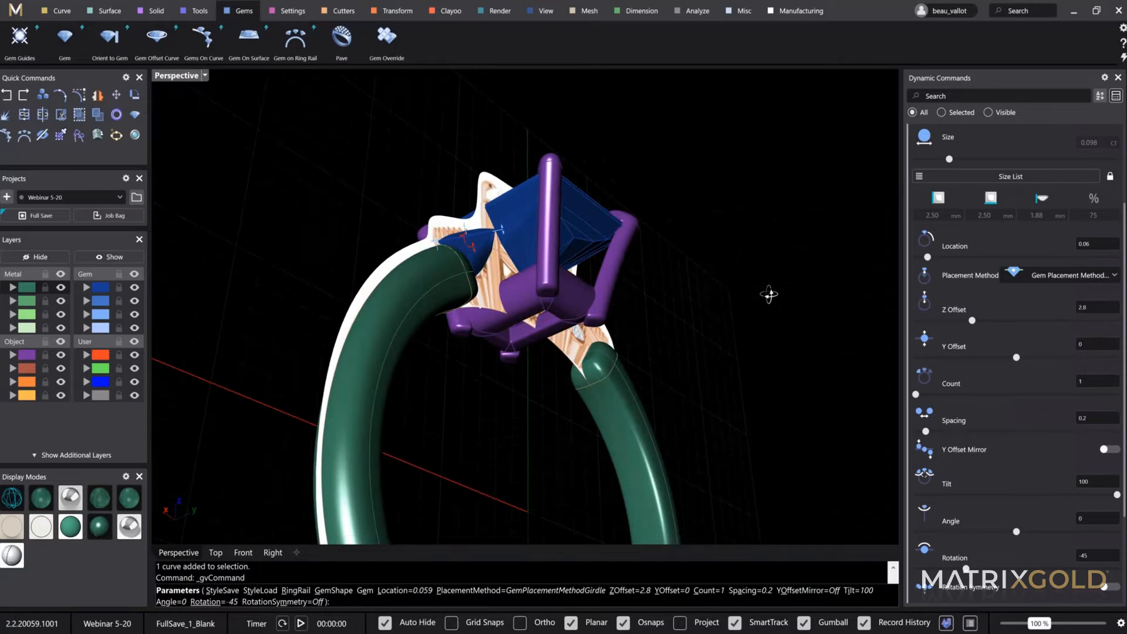
{"action": "right_click", "coordinate": [565, 418]}
Create a Gem Offset Curve around the princess side gem's girdle with zero spacing, Z offset and corner blend
{"action": "right_click_drag", "start_coordinate": [595, 418], "coordinate": [447, 272]}
{"action": "scroll", "coordinate": [447, 273], "scroll_direction": "up", "scroll_amount": 5}
{"action": "left_click", "coordinate": [447, 272]}
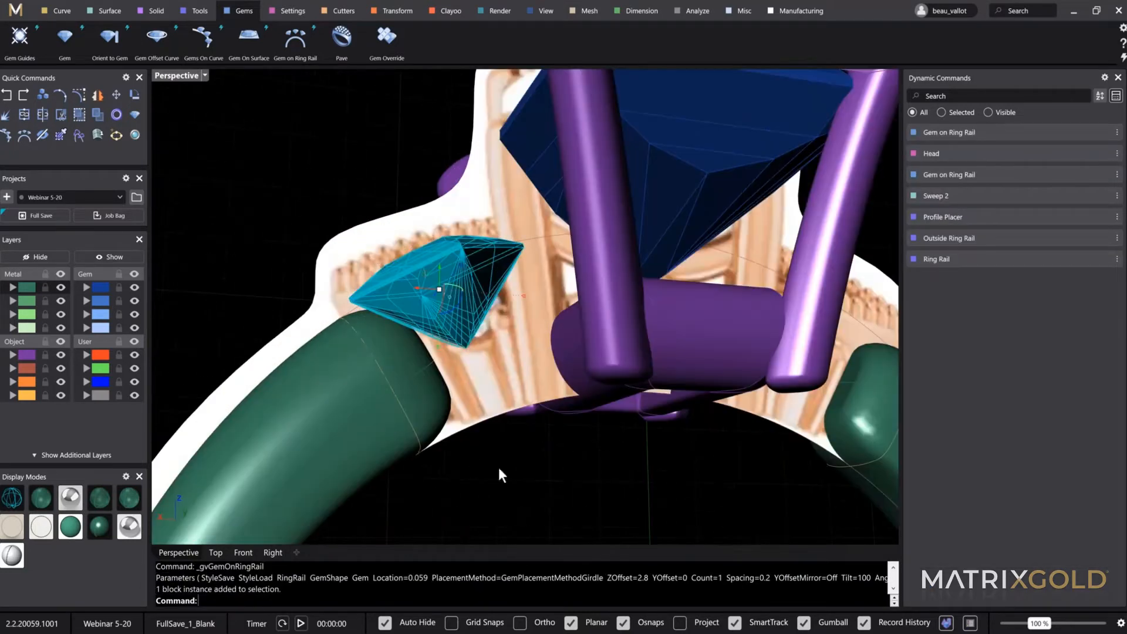
{"action": "right_click_drag", "start_coordinate": [525, 500], "coordinate": [432, 337], "text": "shift"}
{"action": "left_click", "coordinate": [516, 439]}
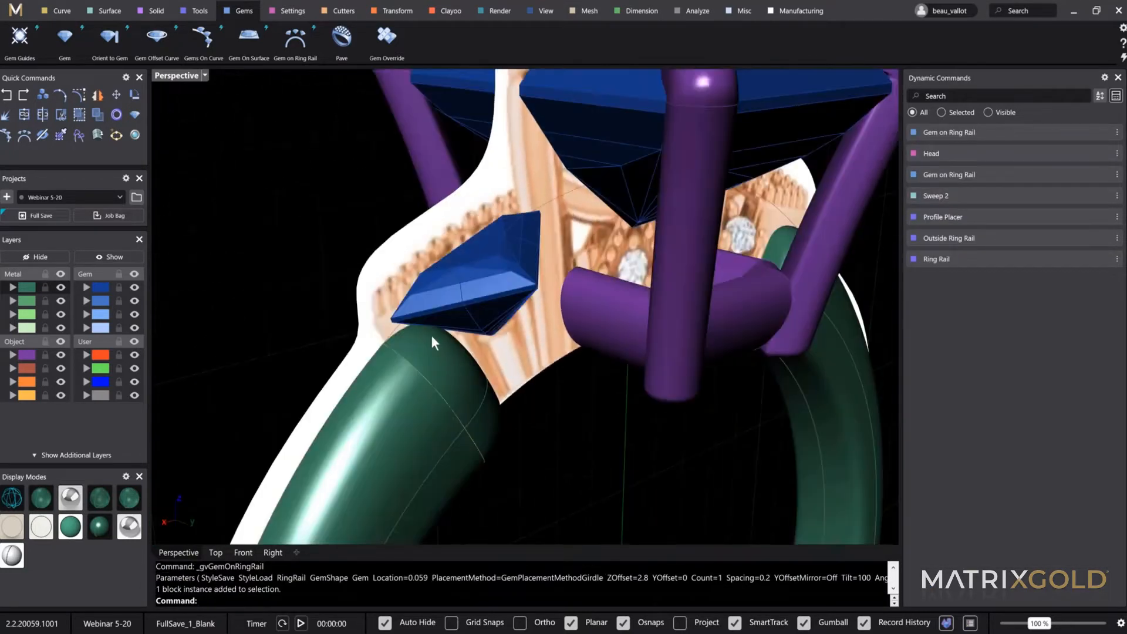
{"action": "left_click", "coordinate": [498, 295]}
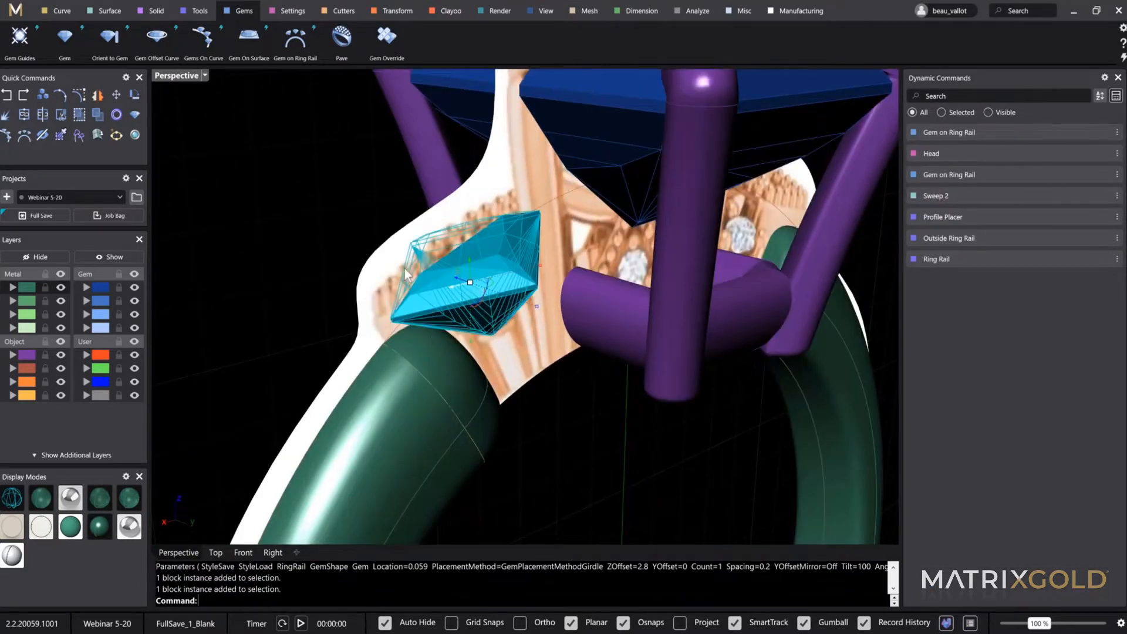
{"action": "left_click", "coordinate": [52, 16]}
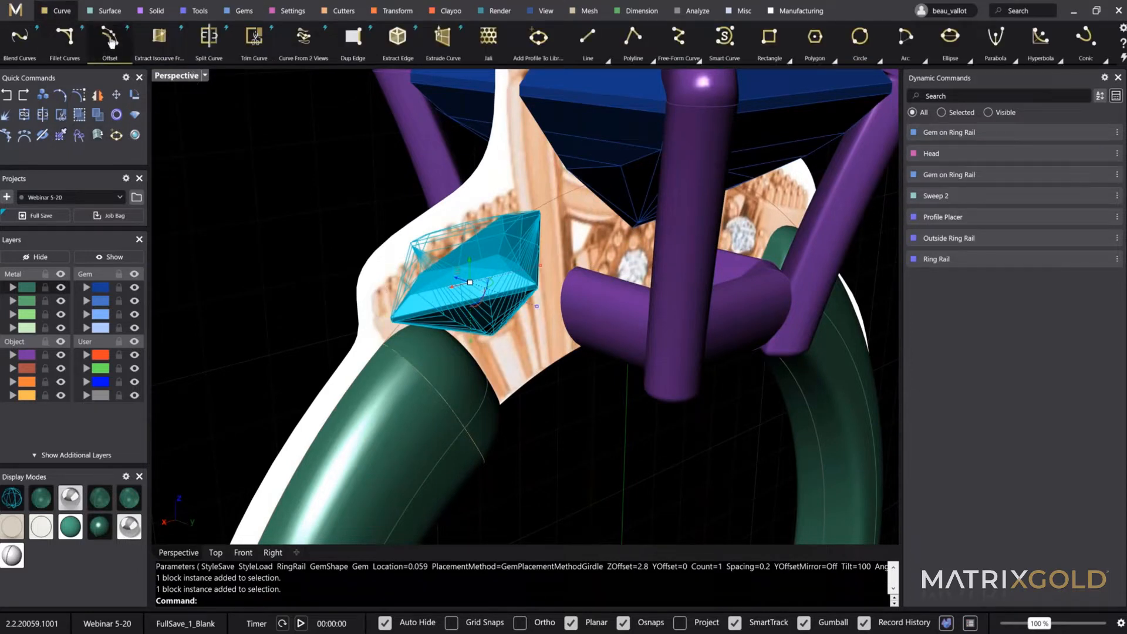
{"action": "left_click", "coordinate": [238, 10]}
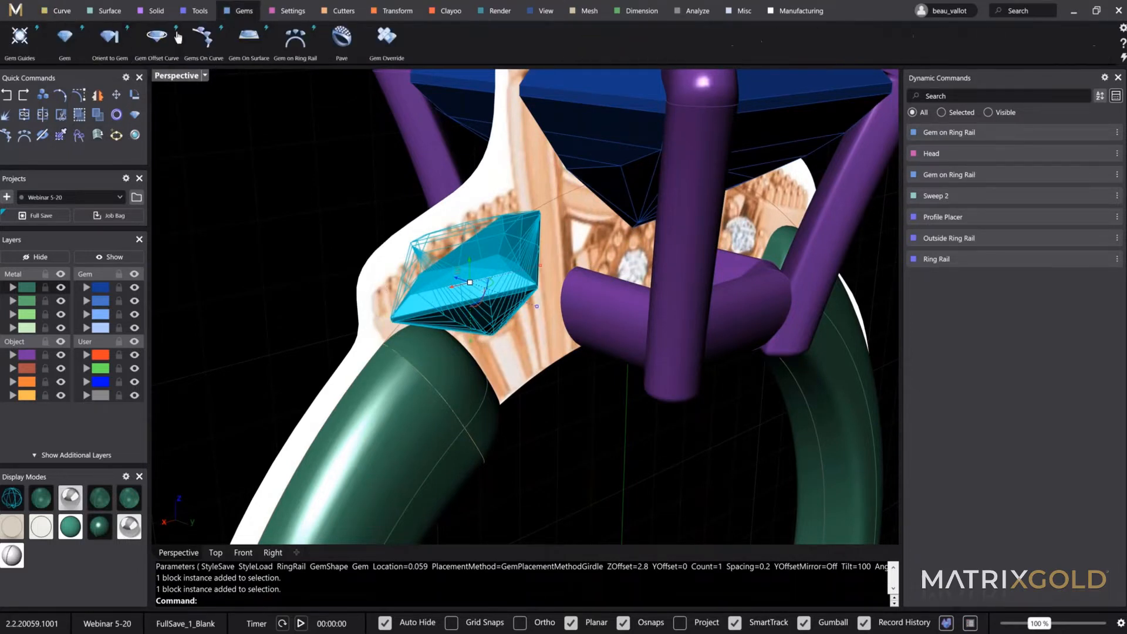
{"action": "left_click", "coordinate": [175, 38]}
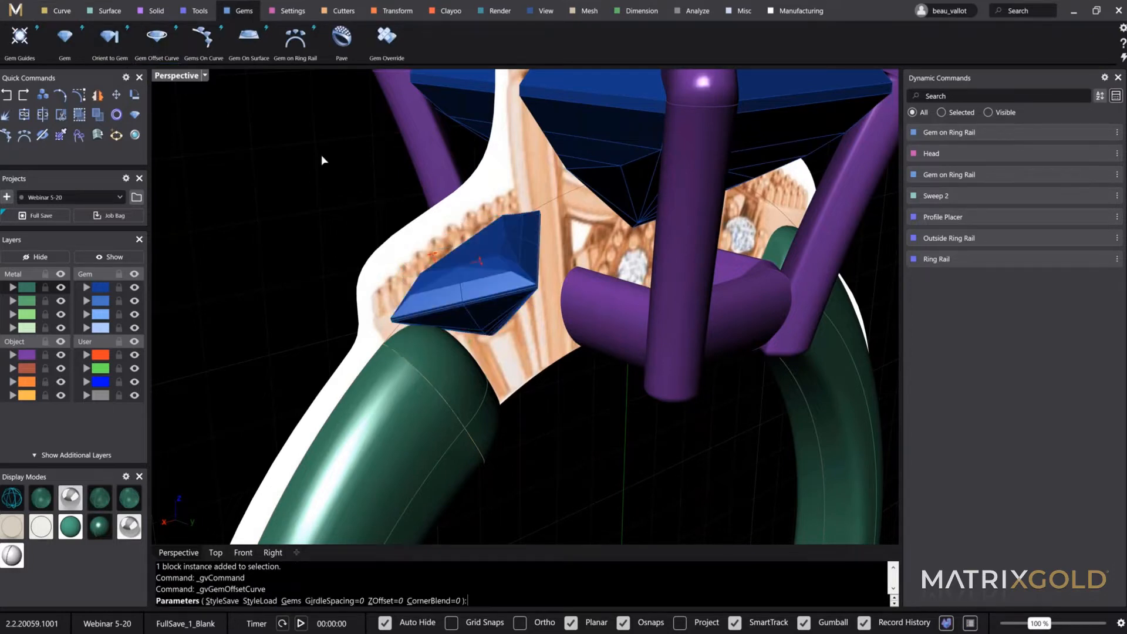
{"action": "right_click_drag", "start_coordinate": [477, 293], "coordinate": [568, 290]}
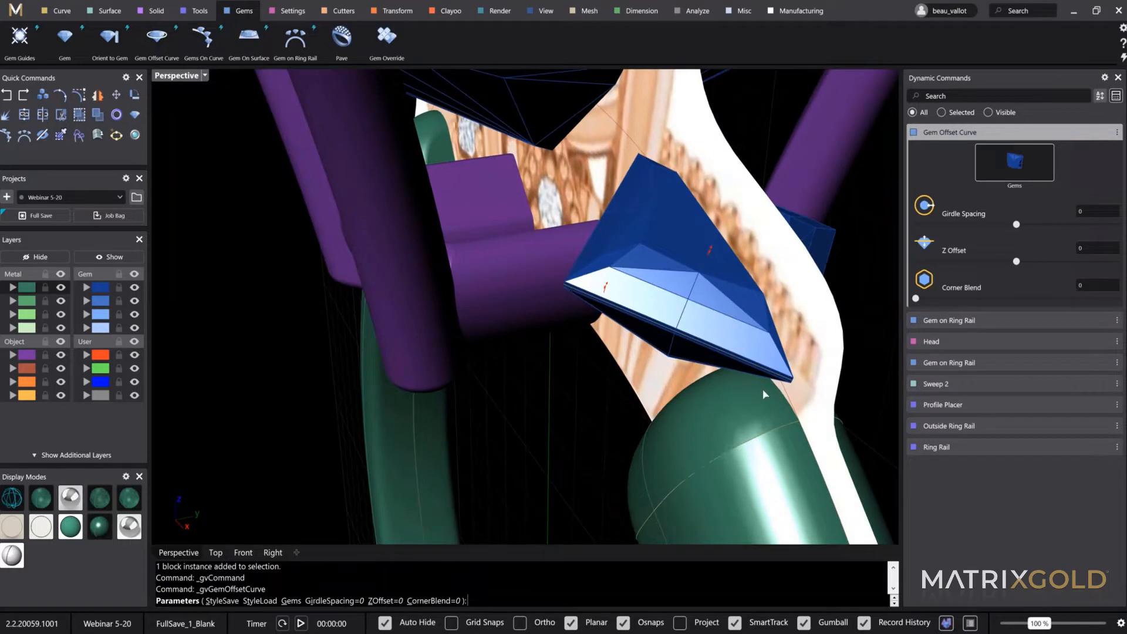
{"action": "right_click_drag", "start_coordinate": [764, 394], "coordinate": [627, 390]}
{"action": "right_click_drag", "start_coordinate": [772, 312], "coordinate": [518, 182]}
{"action": "right_click", "coordinate": [238, 142]}
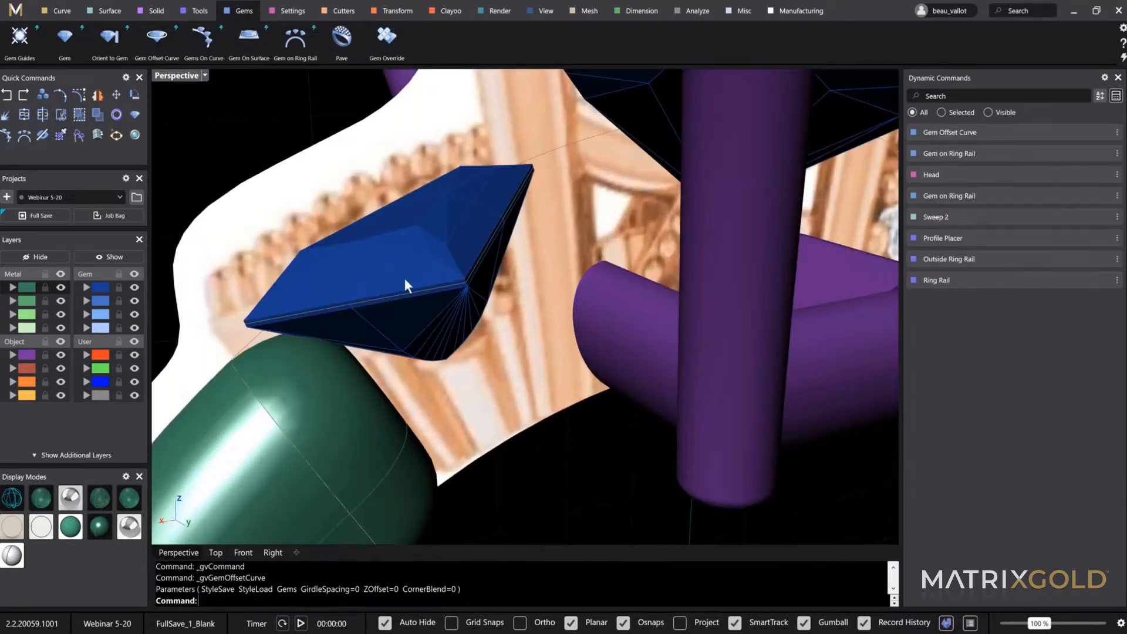
Edit the princess gem's offset curve to a Girdle Spacing of 0.1
{"action": "left_click", "coordinate": [390, 296]}
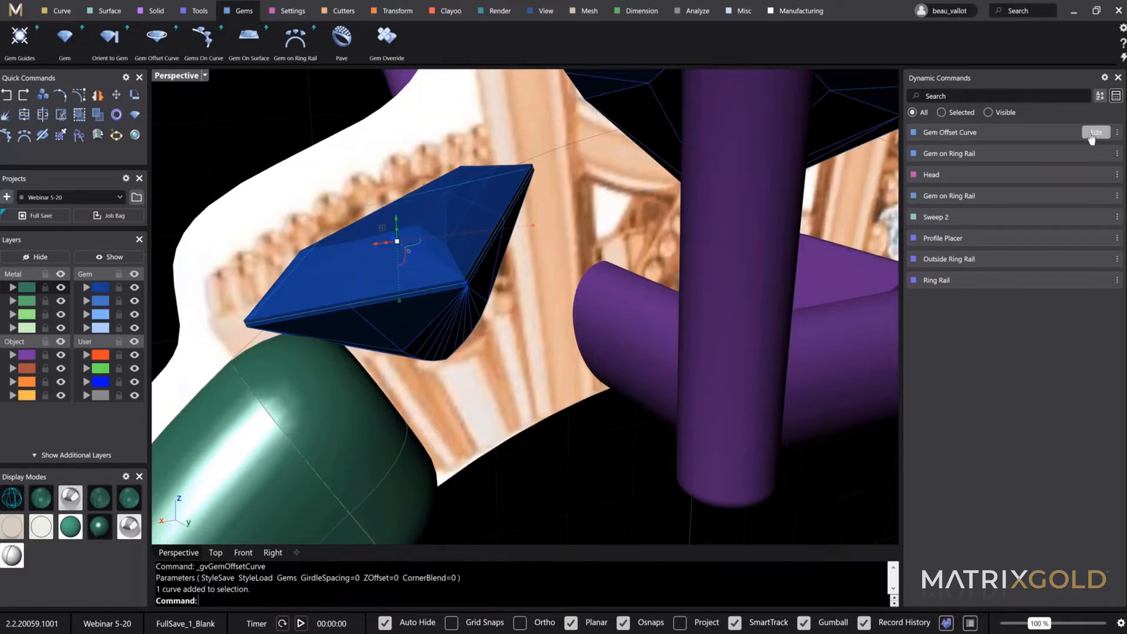
{"action": "left_click", "coordinate": [1095, 132]}
{"action": "right_click_drag", "start_coordinate": [376, 246], "coordinate": [578, 247]}
{"action": "scroll", "coordinate": [480, 239], "scroll_direction": "up", "scroll_amount": 3}
{"action": "left_click_drag", "start_coordinate": [480, 252], "coordinate": [467, 263]}
{"action": "mouse_move", "coordinate": [350, 423]}
{"action": "right_mouse_down"}
{"action": "mouse_move", "coordinate": [309, 433]}
{"action": "mouse_move", "coordinate": [346, 432]}
{"action": "right_mouse_up"}
{"action": "key", "text": "Return"}
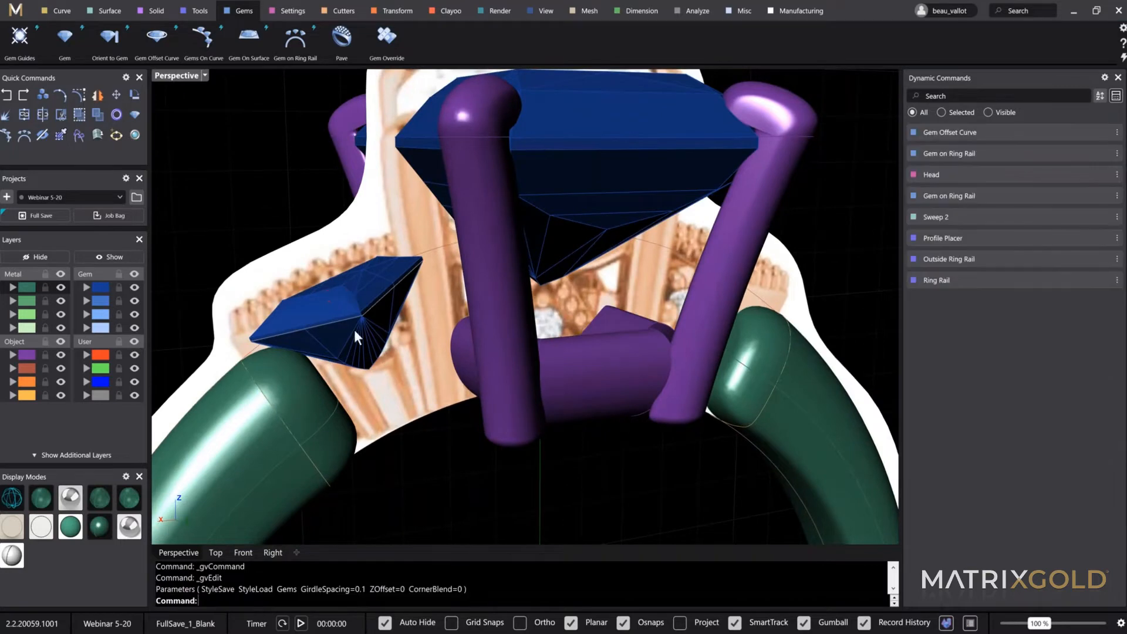
Add a bezel to the princess side gem and set its Seat Height to 0.1 and Seat Length to 0.8
{"action": "left_click", "coordinate": [356, 322]}
{"action": "right_click_drag", "start_coordinate": [424, 287], "coordinate": [364, 259]}
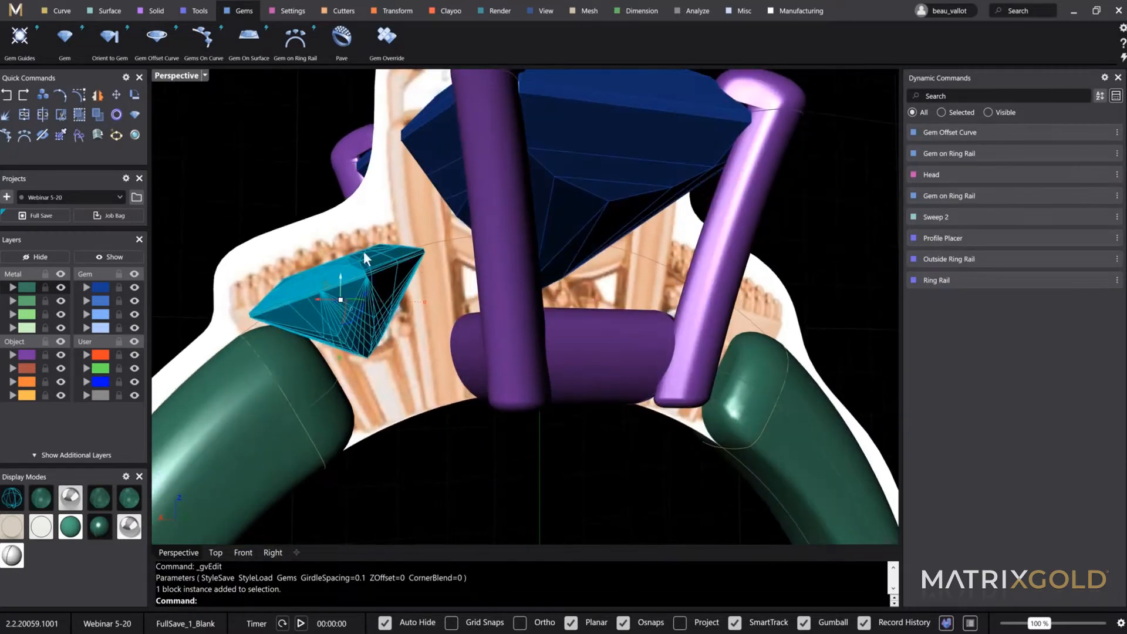
{"action": "left_click", "coordinate": [153, 10]}
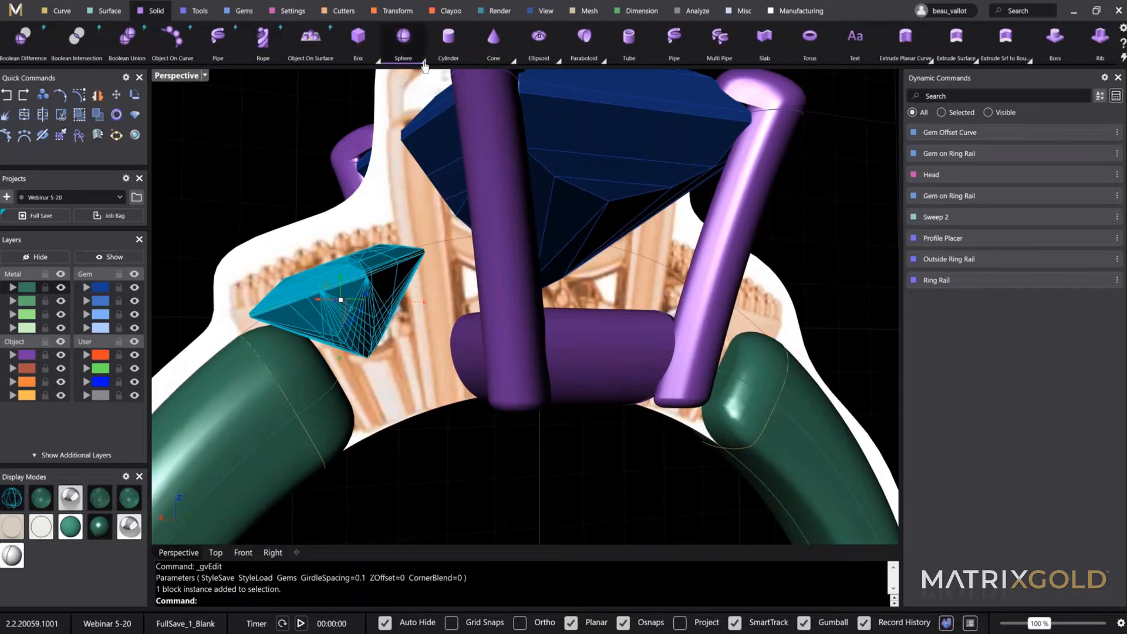
{"action": "left_click", "coordinate": [296, 11]}
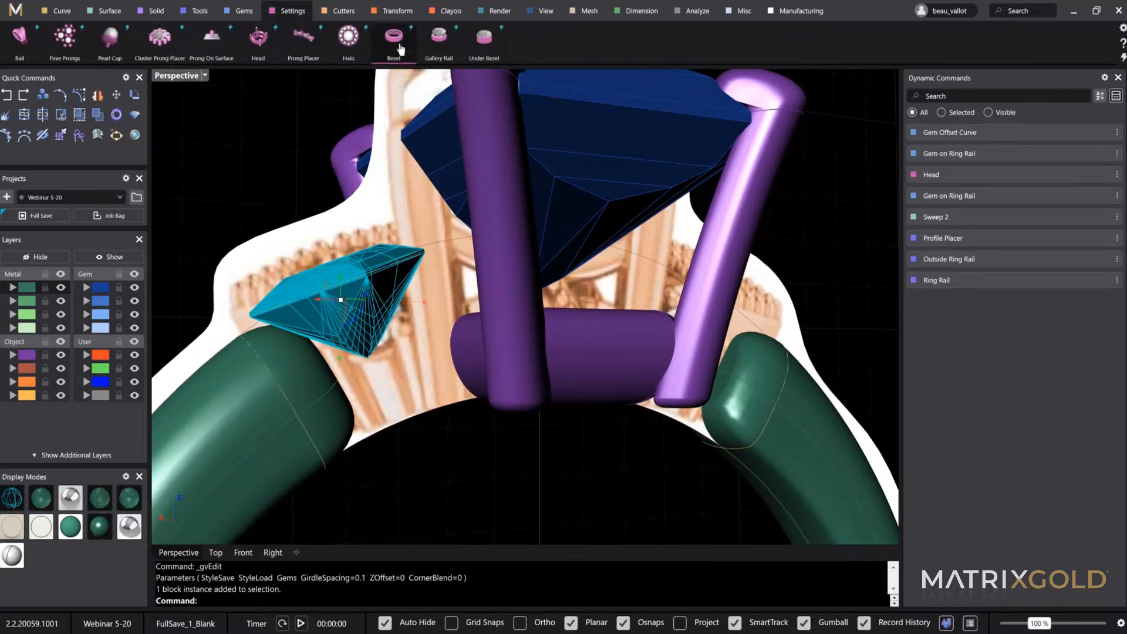
{"action": "left_click", "coordinate": [403, 42]}
{"action": "right_click_drag", "start_coordinate": [410, 441], "coordinate": [358, 336], "text": "shift"}
{"action": "scroll", "coordinate": [404, 341], "scroll_direction": "down", "scroll_amount": 2}
{"action": "right_click_drag", "start_coordinate": [314, 256], "coordinate": [299, 202]}
{"action": "scroll", "coordinate": [301, 205], "scroll_direction": "up", "scroll_amount": 6}
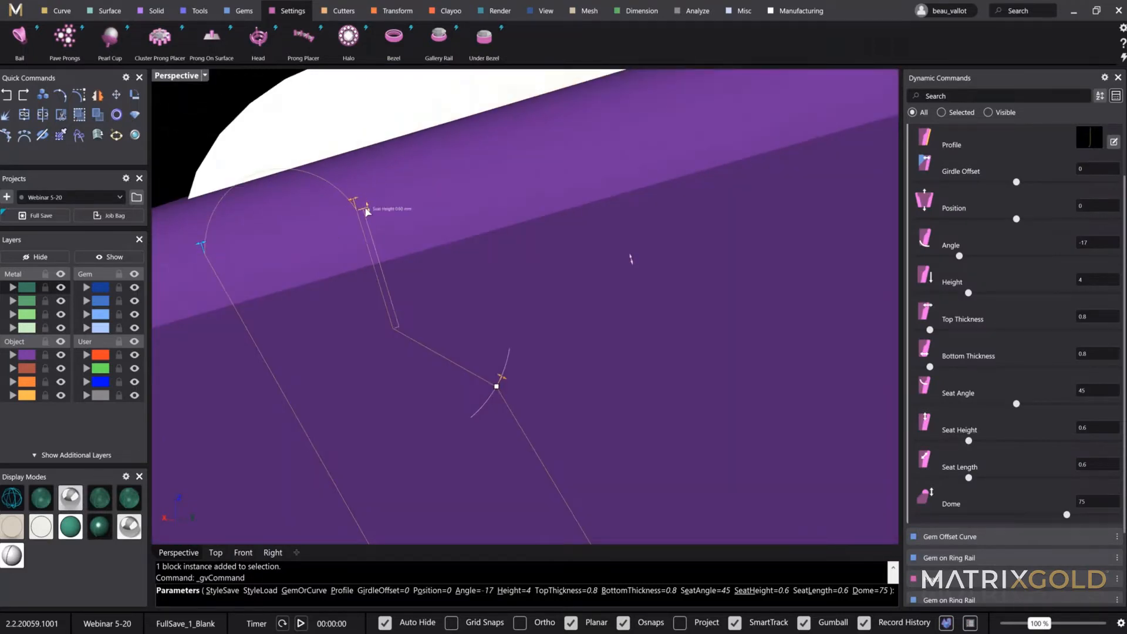
{"action": "left_click_drag", "start_coordinate": [368, 221], "coordinate": [393, 281]}
{"action": "left_click_drag", "start_coordinate": [397, 349], "coordinate": [394, 342]}
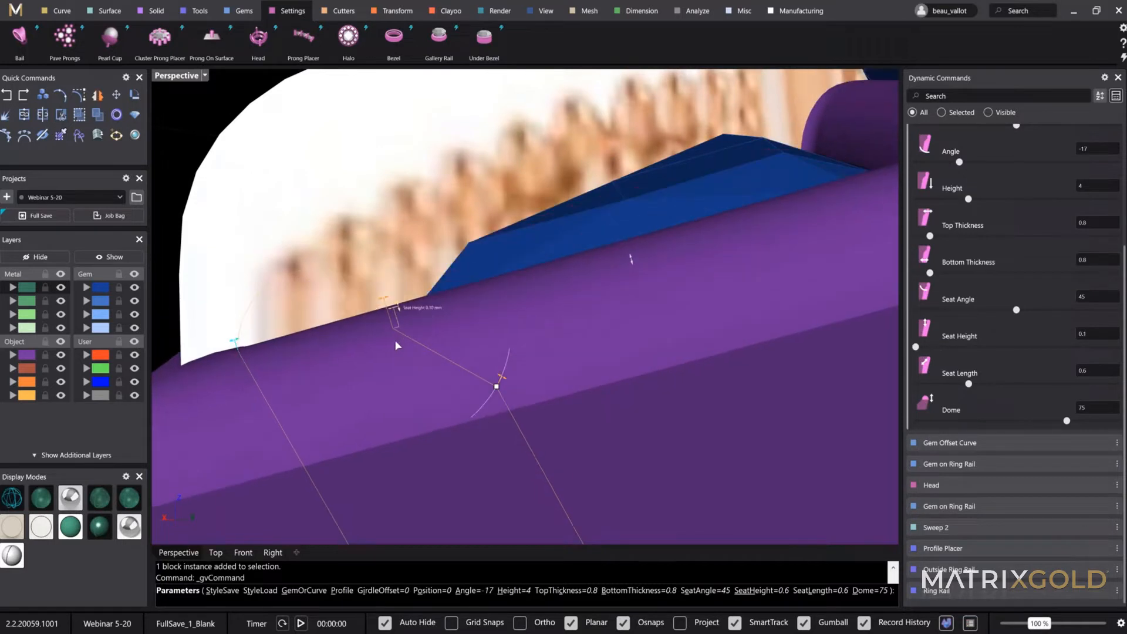
{"action": "left_click_drag", "start_coordinate": [502, 377], "coordinate": [364, 329]}
{"action": "left_click_drag", "start_coordinate": [551, 393], "coordinate": [550, 403]}
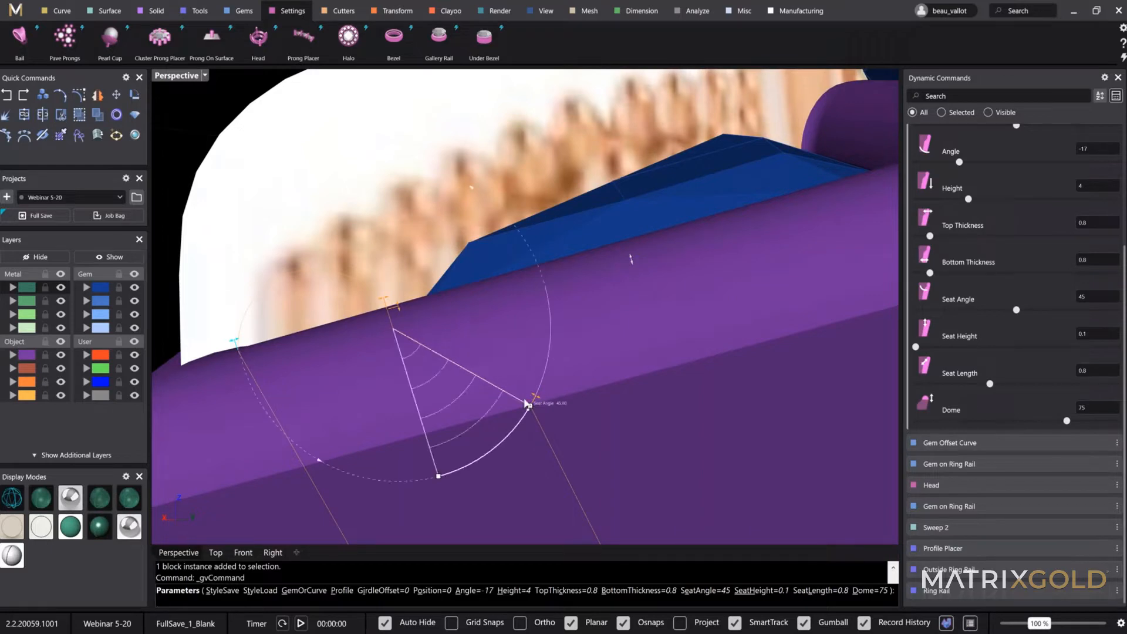
Slim the bezel profile to Height 2.8, Top Thickness 0.7 and Bottom Thickness 0.5, with Position at -0.17
{"action": "scroll", "coordinate": [562, 344], "scroll_direction": "down", "scroll_amount": 6}
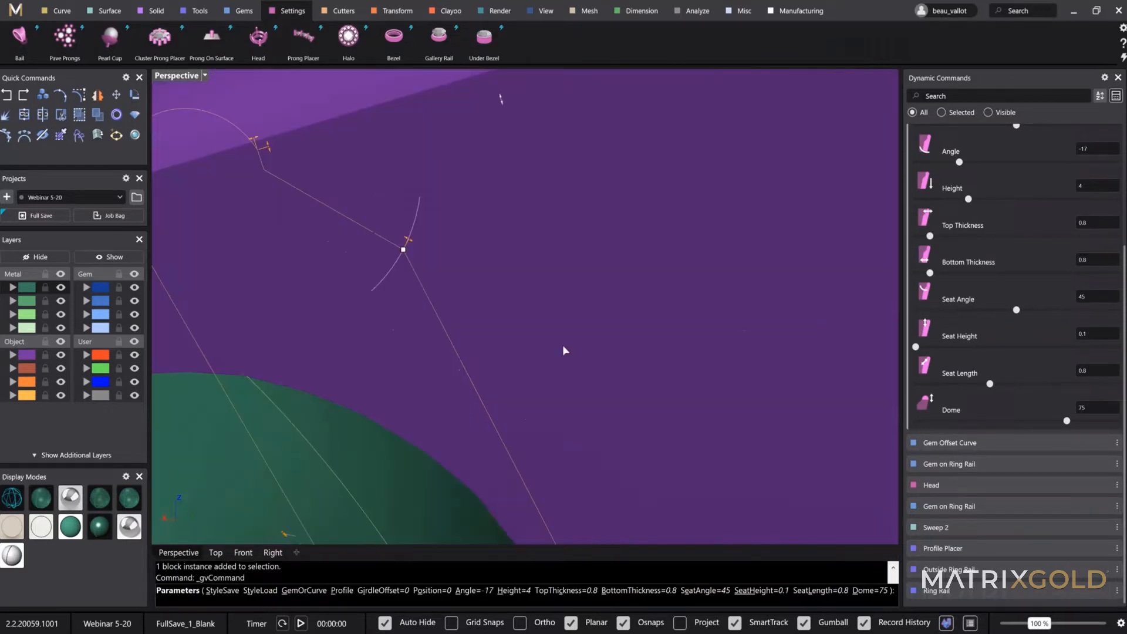
{"action": "left_click_drag", "start_coordinate": [565, 401], "coordinate": [556, 404]}
{"action": "left_click_drag", "start_coordinate": [453, 374], "coordinate": [453, 354]}
{"action": "right_click_drag", "start_coordinate": [559, 385], "coordinate": [588, 419]}
{"action": "left_click_drag", "start_coordinate": [453, 192], "coordinate": [456, 209]}
Bring the bezel's inner wall closer to the gem by setting the Girdle Offset to -0.2
{"action": "right_click_drag", "start_coordinate": [456, 206], "coordinate": [481, 338]}
{"action": "scroll", "coordinate": [481, 339], "scroll_direction": "up", "scroll_amount": 3}
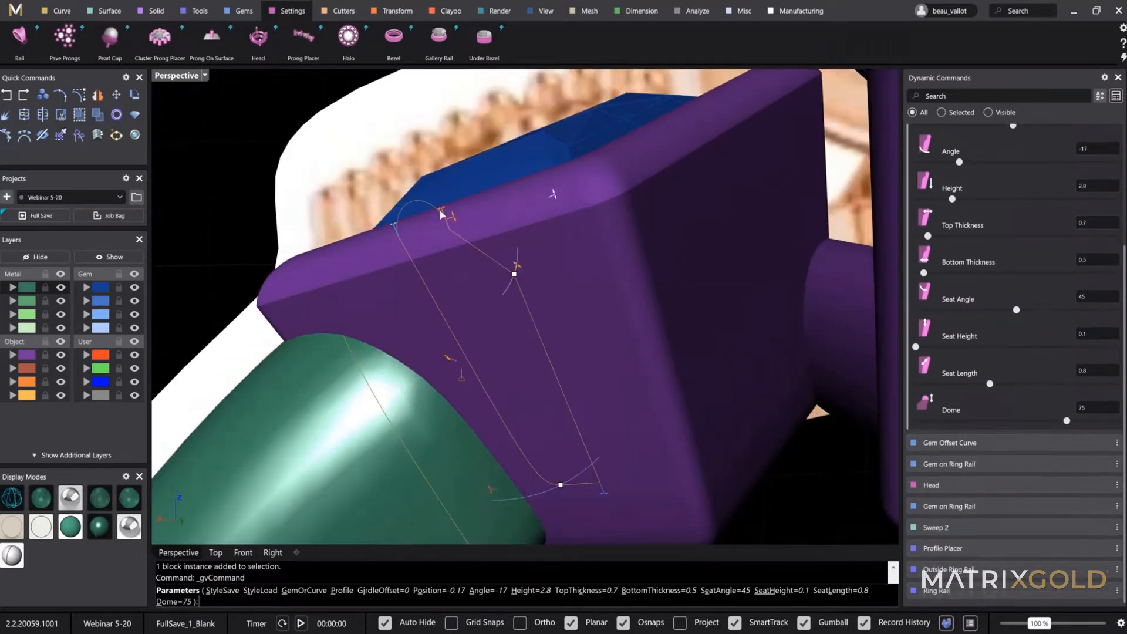
{"action": "left_click_drag", "start_coordinate": [441, 207], "coordinate": [449, 205]}
{"action": "right_click_drag", "start_coordinate": [470, 303], "coordinate": [495, 284]}
{"action": "left_click_drag", "start_coordinate": [498, 168], "coordinate": [501, 168]}
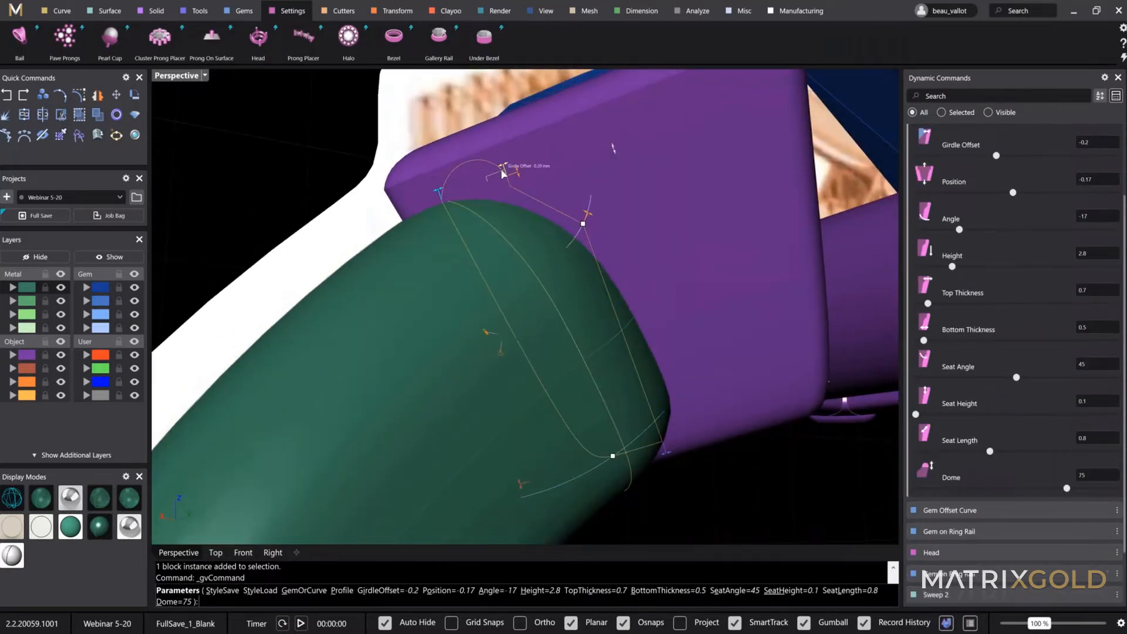
Fit the bezel against the shank end with Seat Height 0.2, Angle -13 and Height 2.9, and finish the bezel
{"action": "scroll", "coordinate": [496, 188], "scroll_direction": "down", "scroll_amount": 6}
{"action": "right_click_drag", "start_coordinate": [495, 189], "coordinate": [482, 223]}
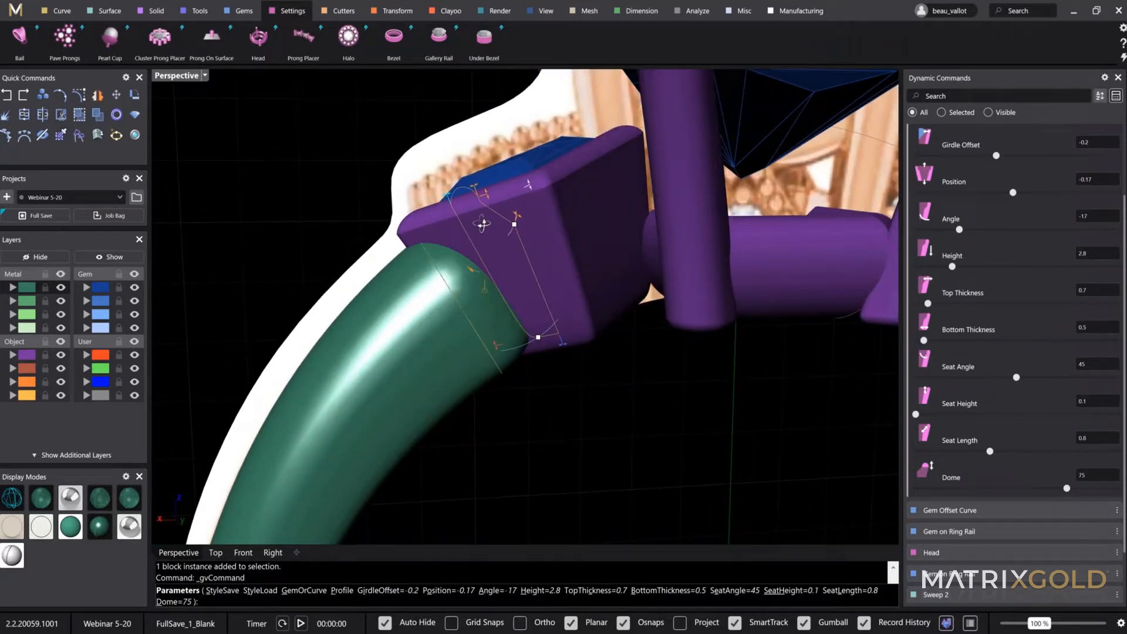
{"action": "right_click_drag", "start_coordinate": [483, 224], "coordinate": [480, 218]}
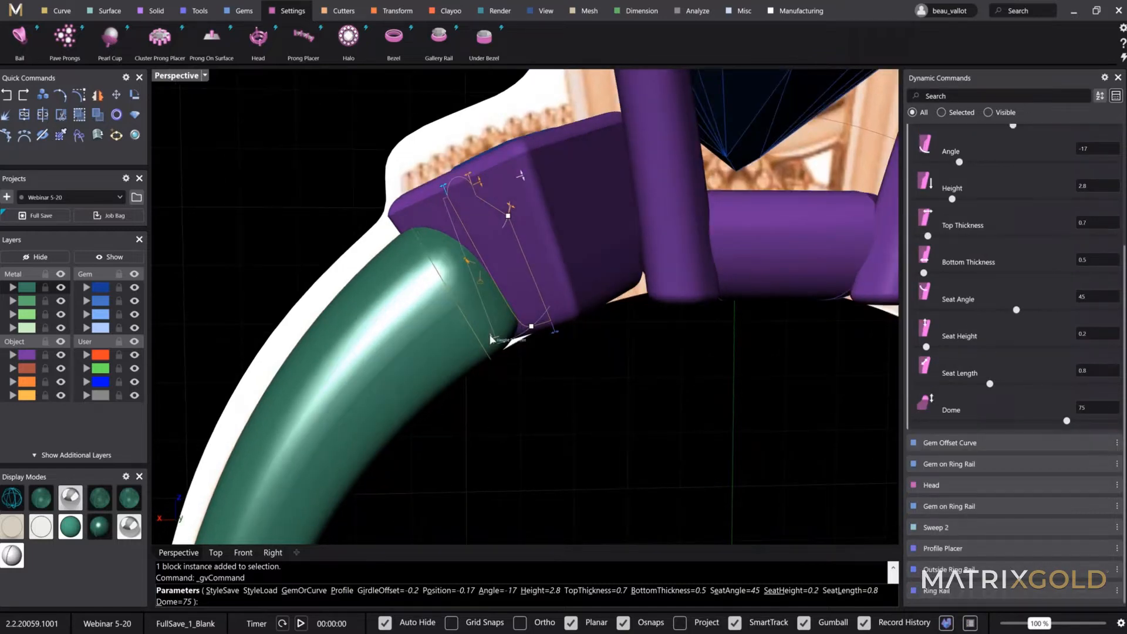
{"action": "left_click_drag", "start_coordinate": [535, 330], "coordinate": [531, 337]}
{"action": "right_click_drag", "start_coordinate": [596, 386], "coordinate": [662, 419]}
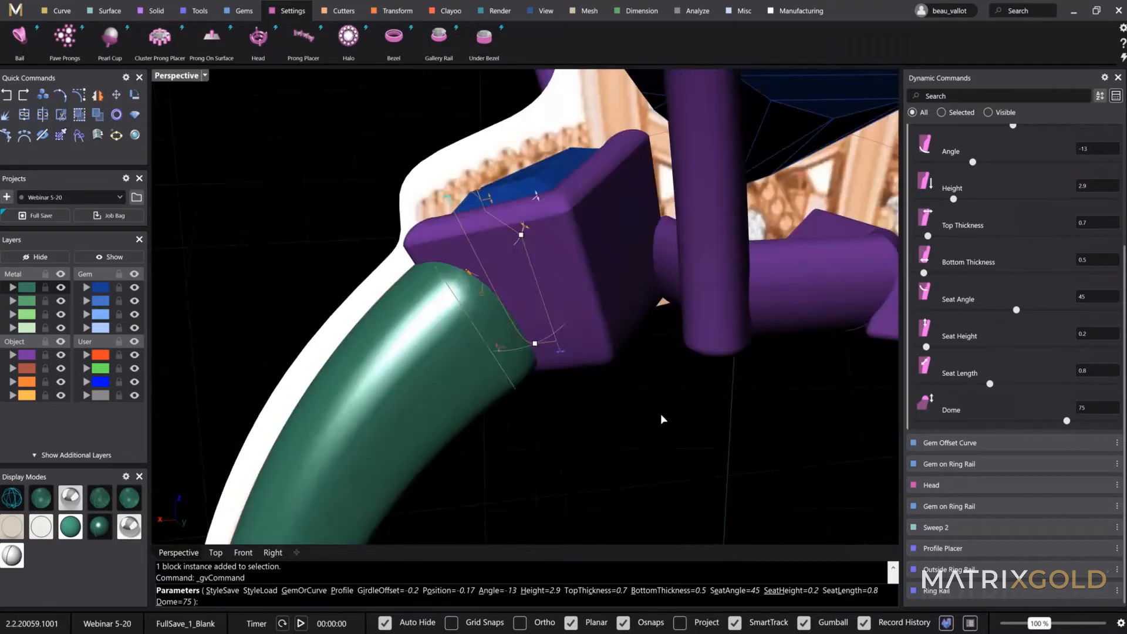
{"action": "key", "text": "Return"}
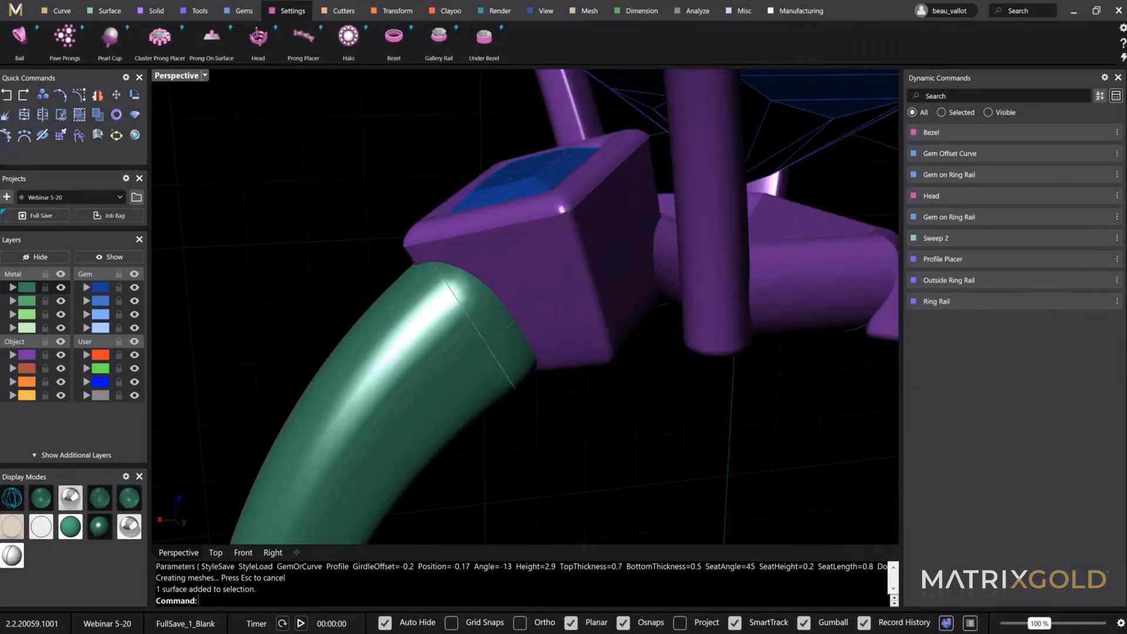
Hide the princess side gem inside its bezel and bring up the solid modelling commands
{"action": "right_click_drag", "start_coordinate": [446, 293], "coordinate": [646, 341]}
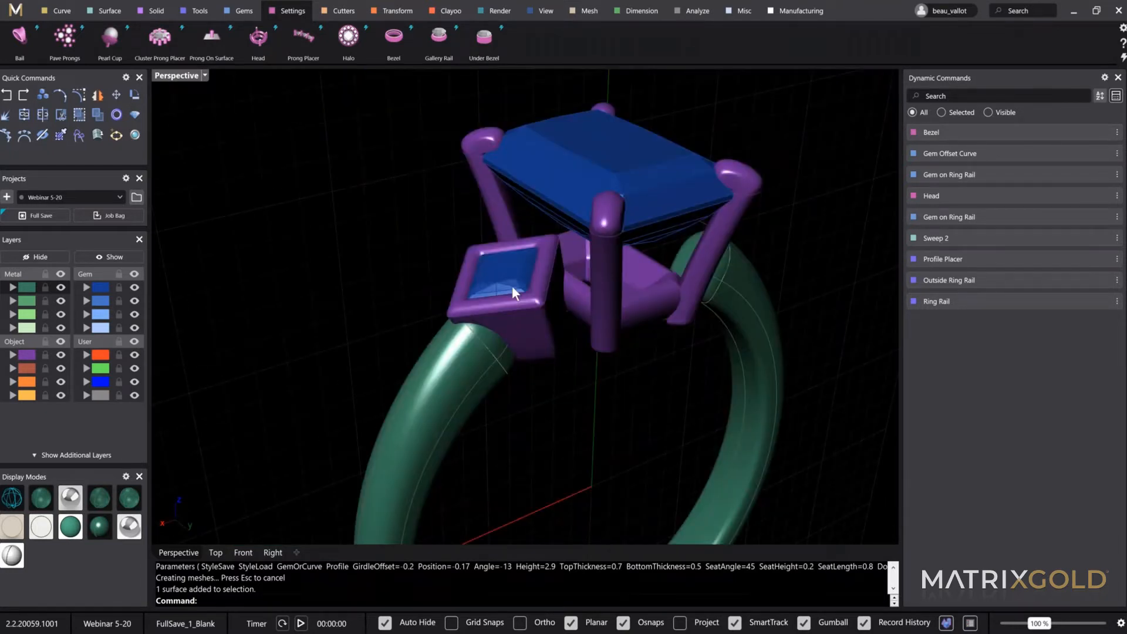
{"action": "left_click", "coordinate": [511, 286]}
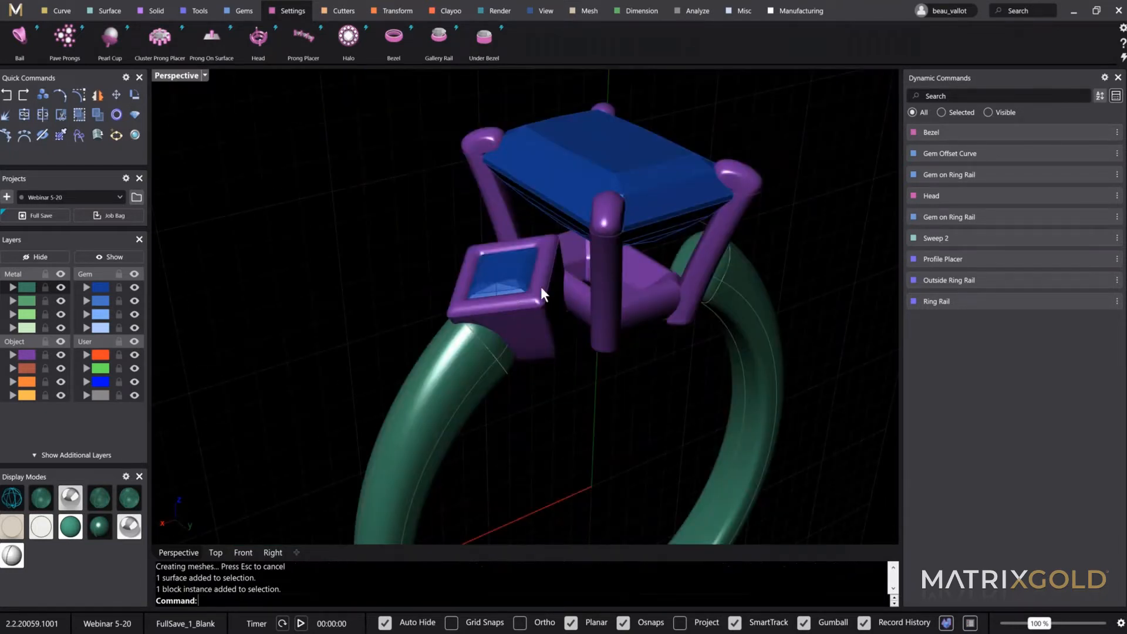
{"action": "left_click", "coordinate": [540, 287]}
{"action": "key", "text": "Escape"}
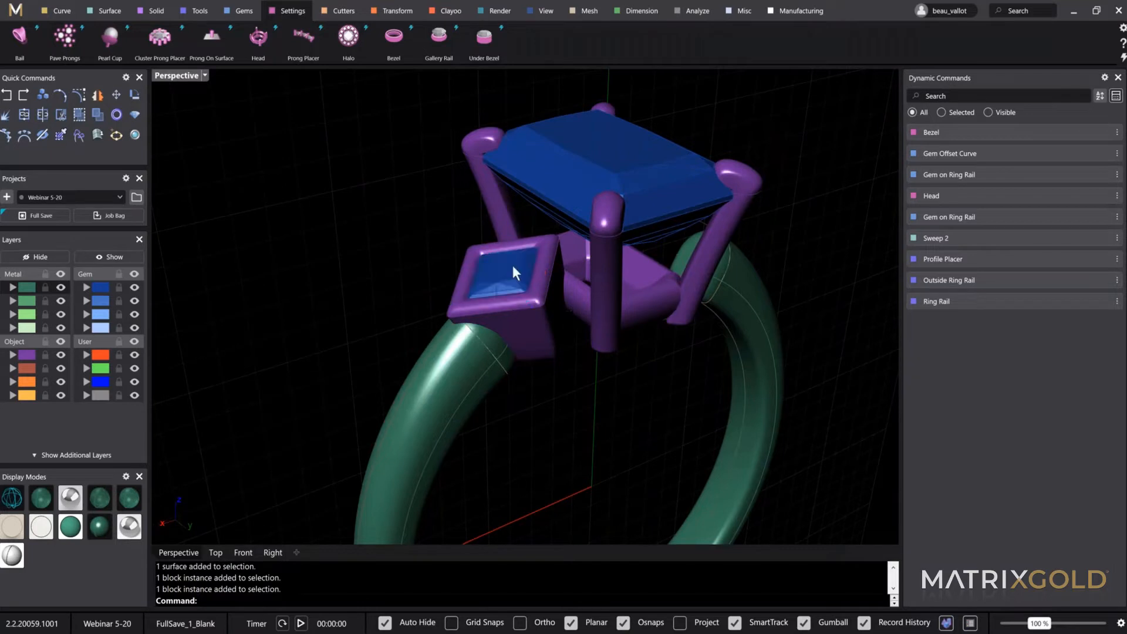
{"action": "left_click", "coordinate": [495, 262]}
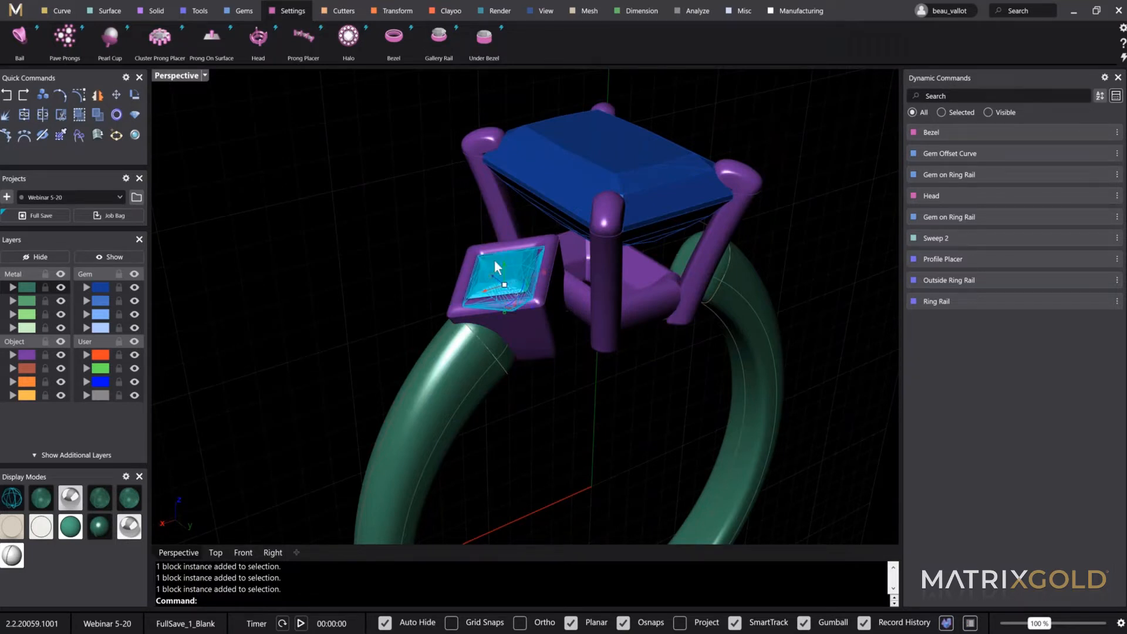
{"action": "key", "text": "ctrl+h"}
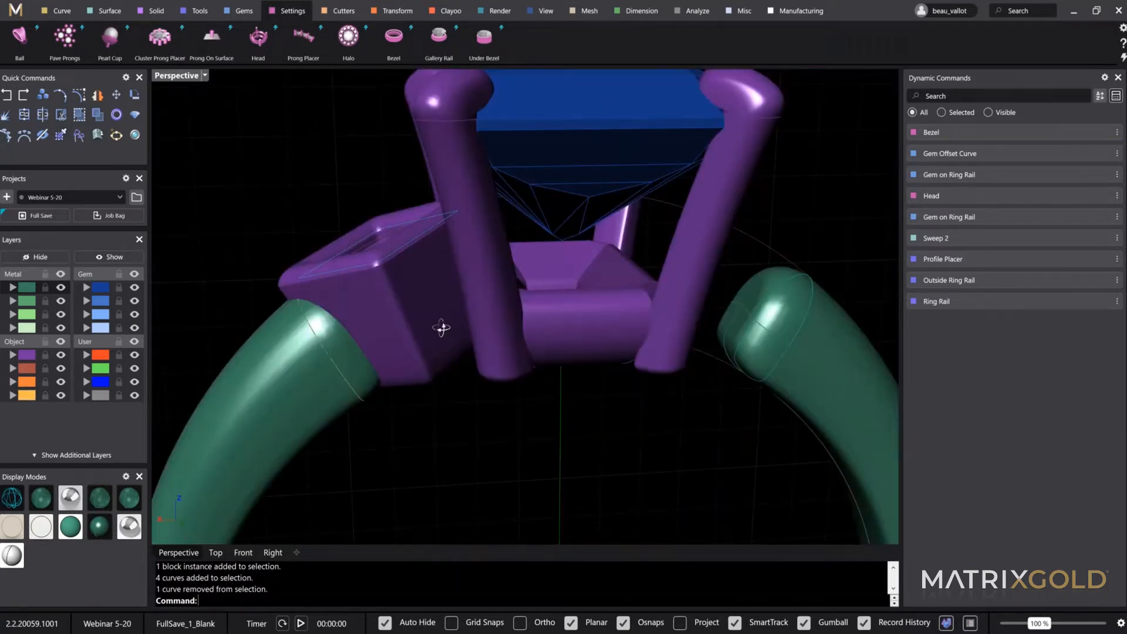
{"action": "right_click_drag", "start_coordinate": [441, 328], "coordinate": [439, 303]}
{"action": "left_click", "coordinate": [151, 10]}
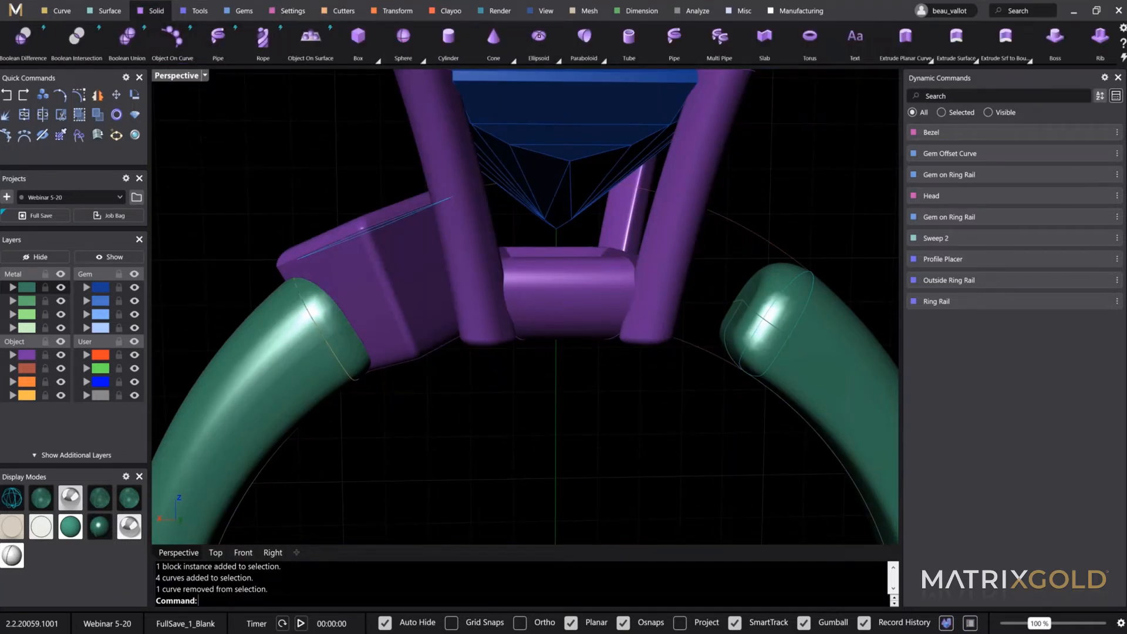
Extrude the curve inside the princess side gem's bezel into a solid plate at the default distance of 2.0041
{"action": "right_click_drag", "start_coordinate": [545, 194], "coordinate": [555, 192]}
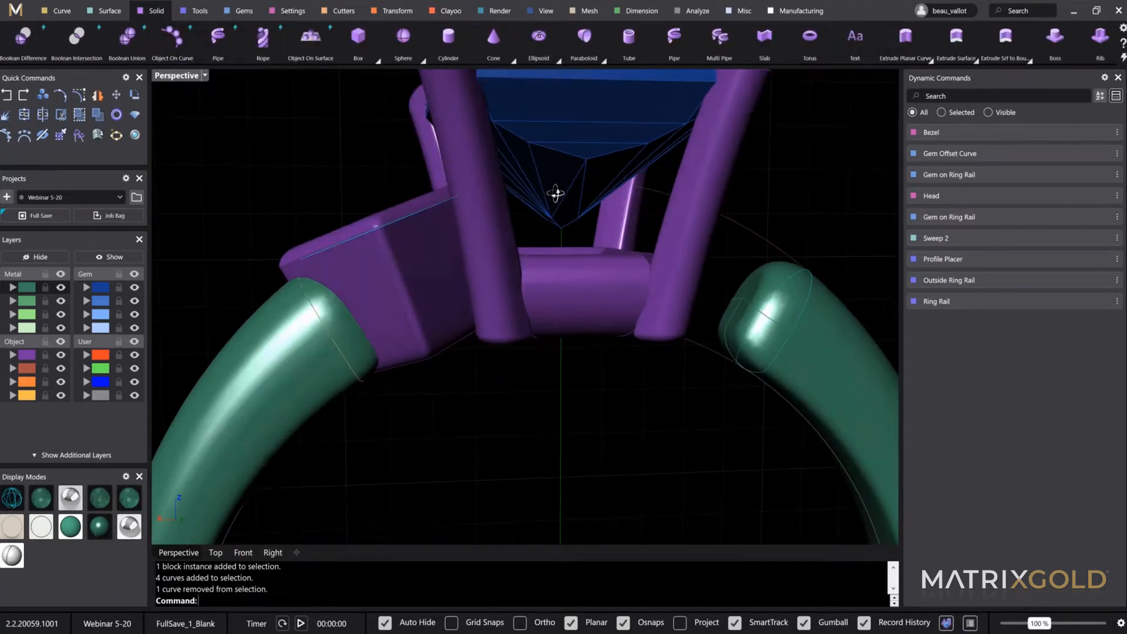
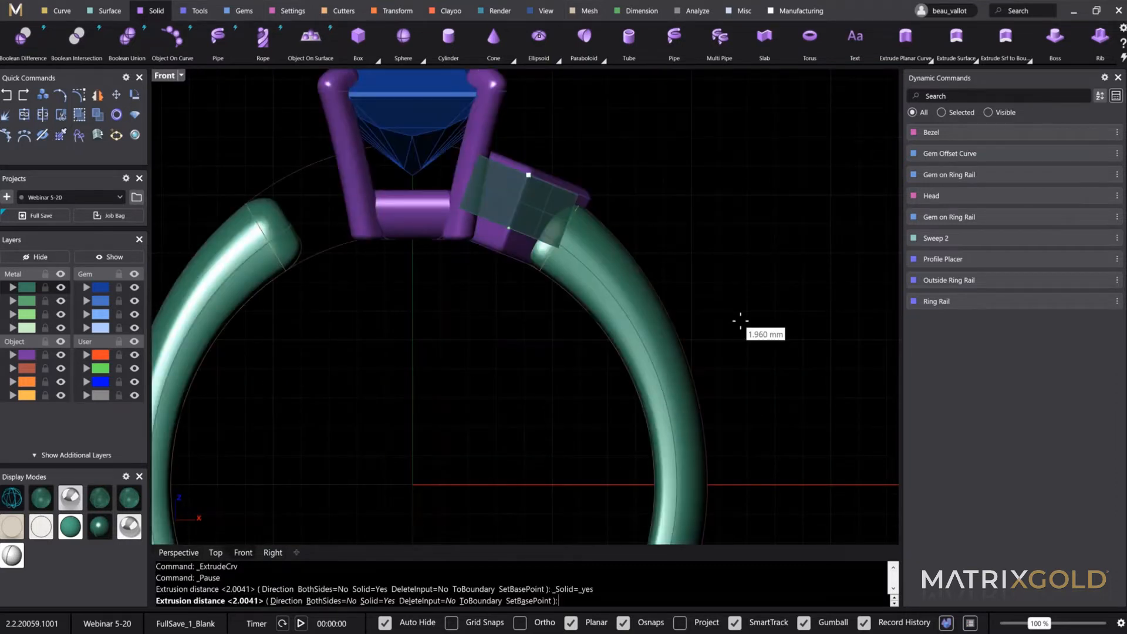
{"action": "key", "text": "Return"}
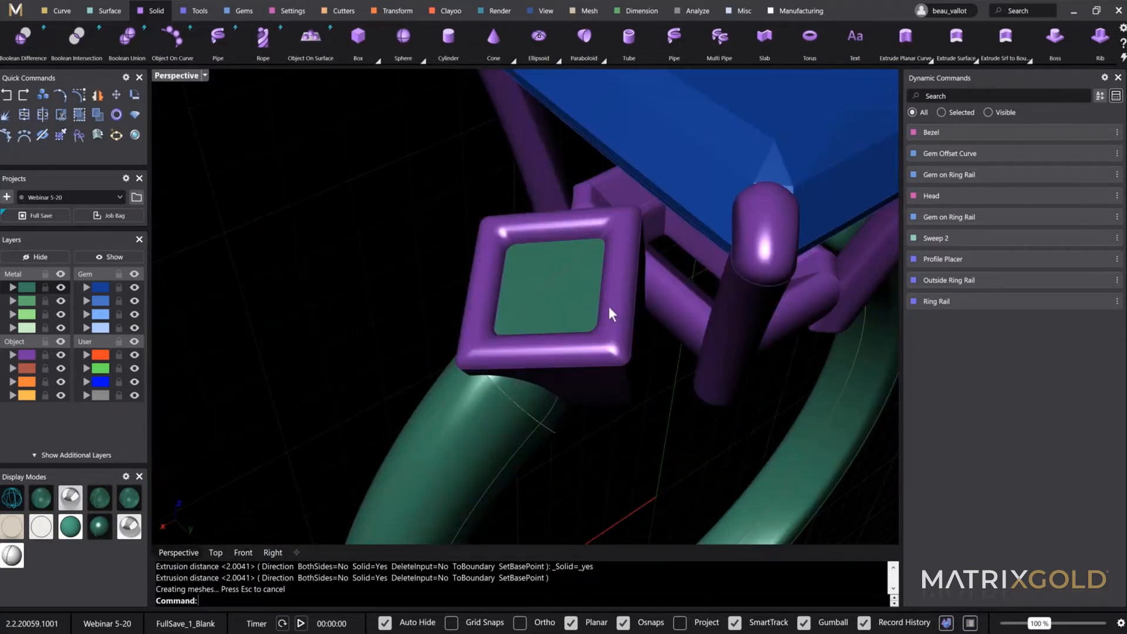
{"action": "left_click", "coordinate": [608, 307]}
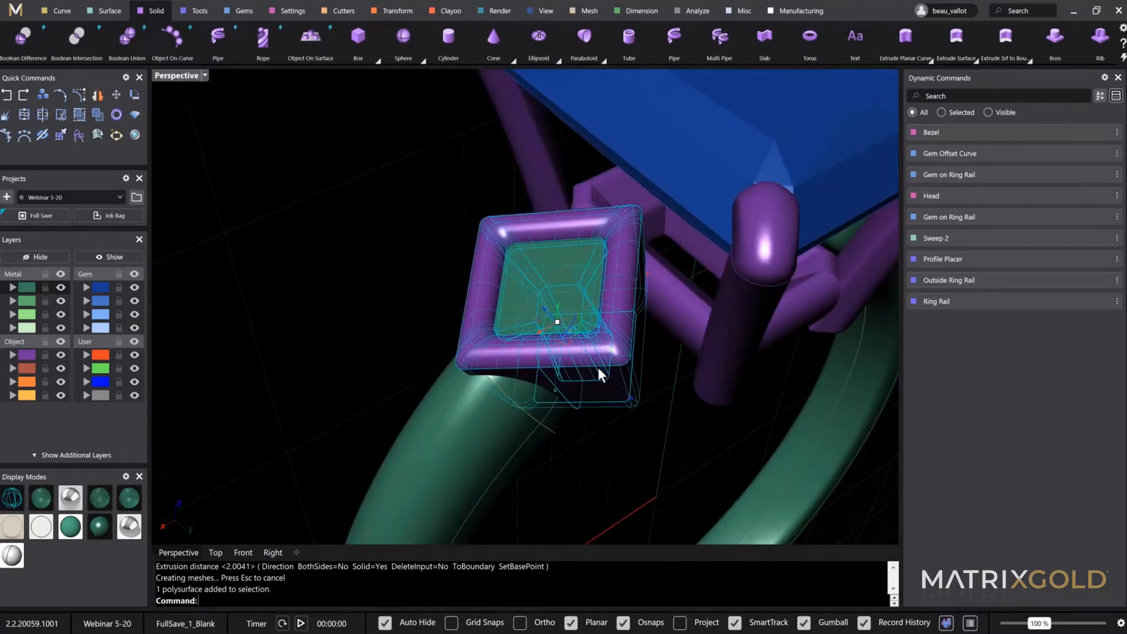
{"action": "left_click", "coordinate": [358, 142]}
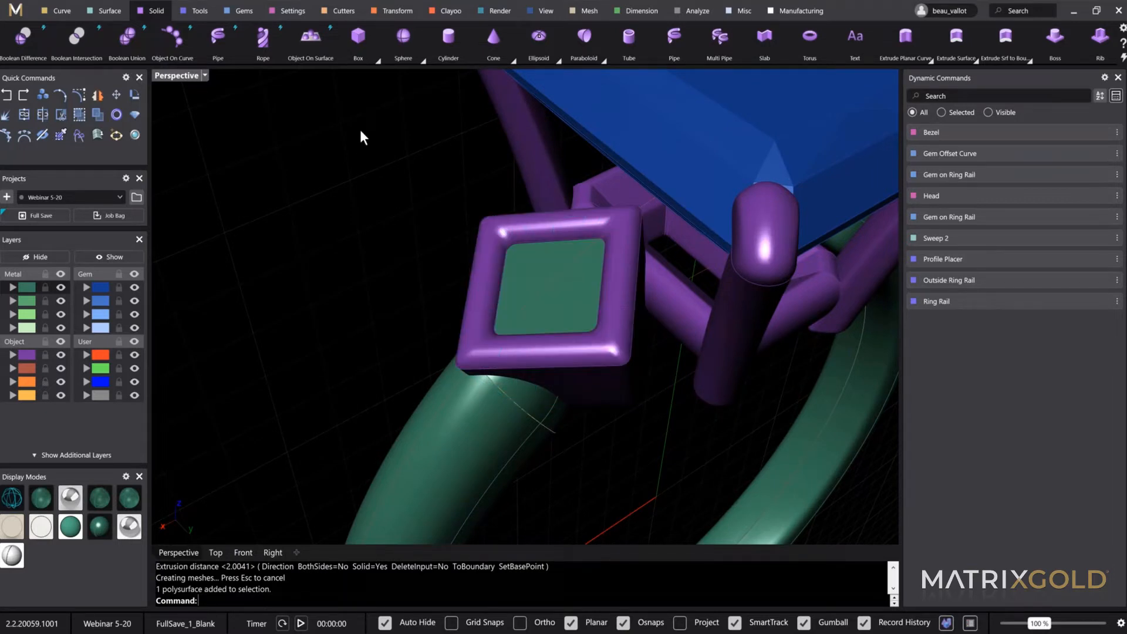
{"action": "left_click", "coordinate": [559, 344]}
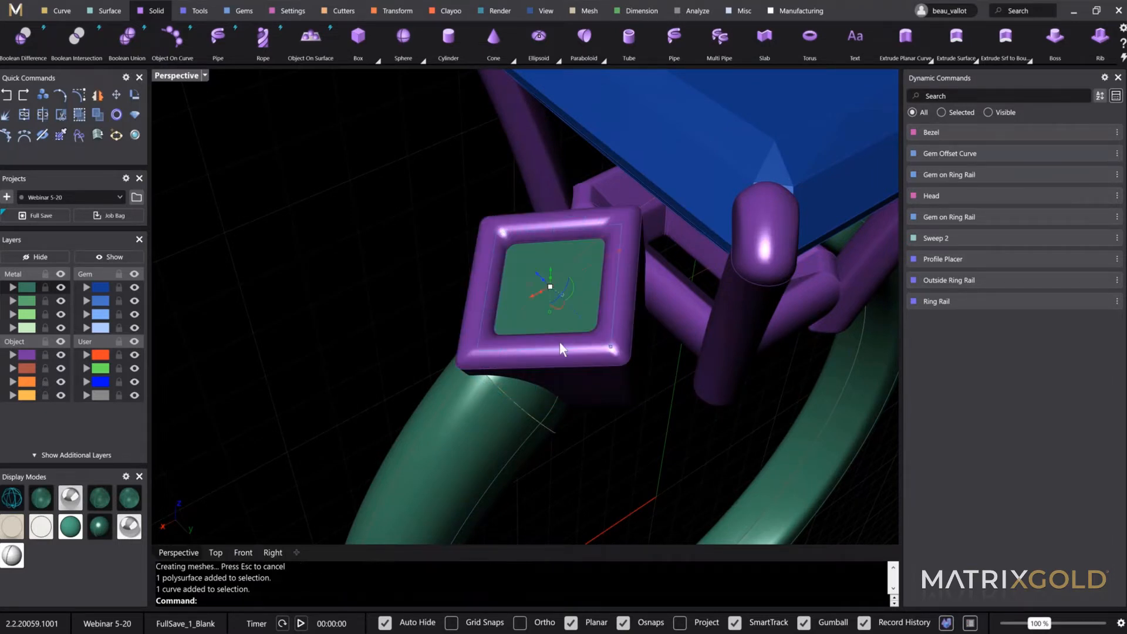
{"action": "right_click_drag", "start_coordinate": [559, 342], "coordinate": [502, 201]}
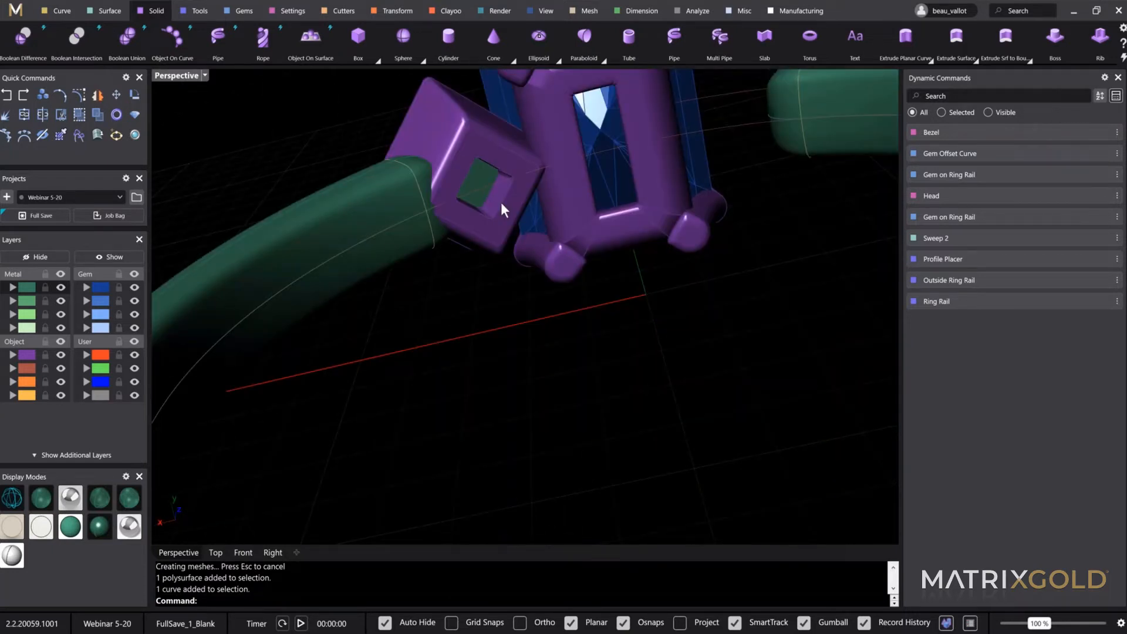
{"action": "scroll", "coordinate": [501, 202], "scroll_direction": "up", "scroll_amount": 5}
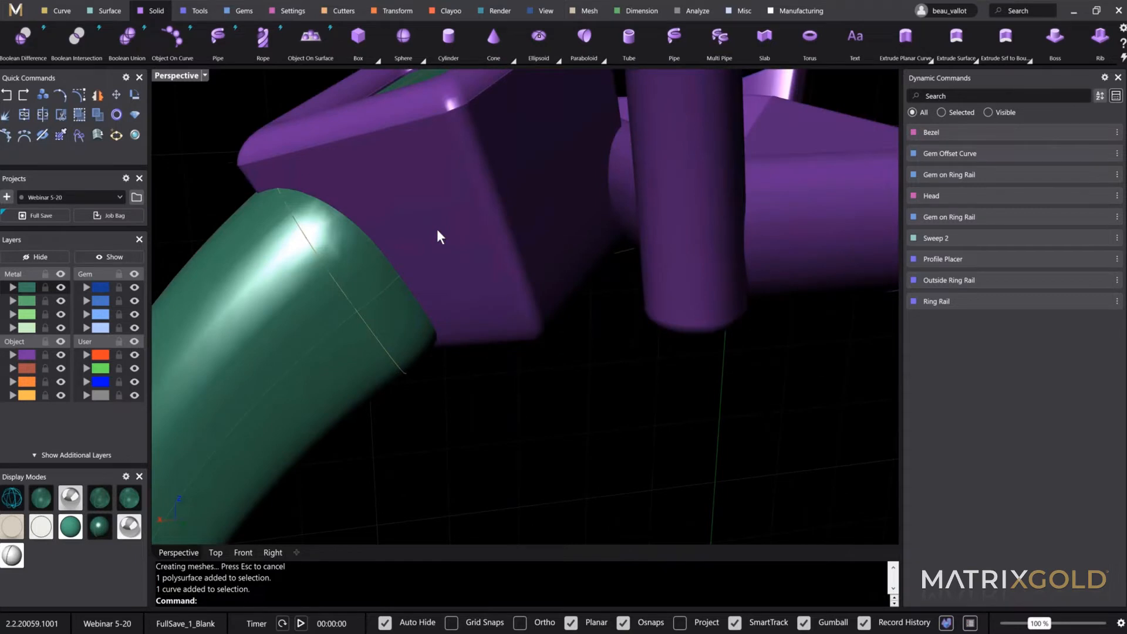
{"action": "right_click_drag", "start_coordinate": [437, 228], "coordinate": [281, 276]}
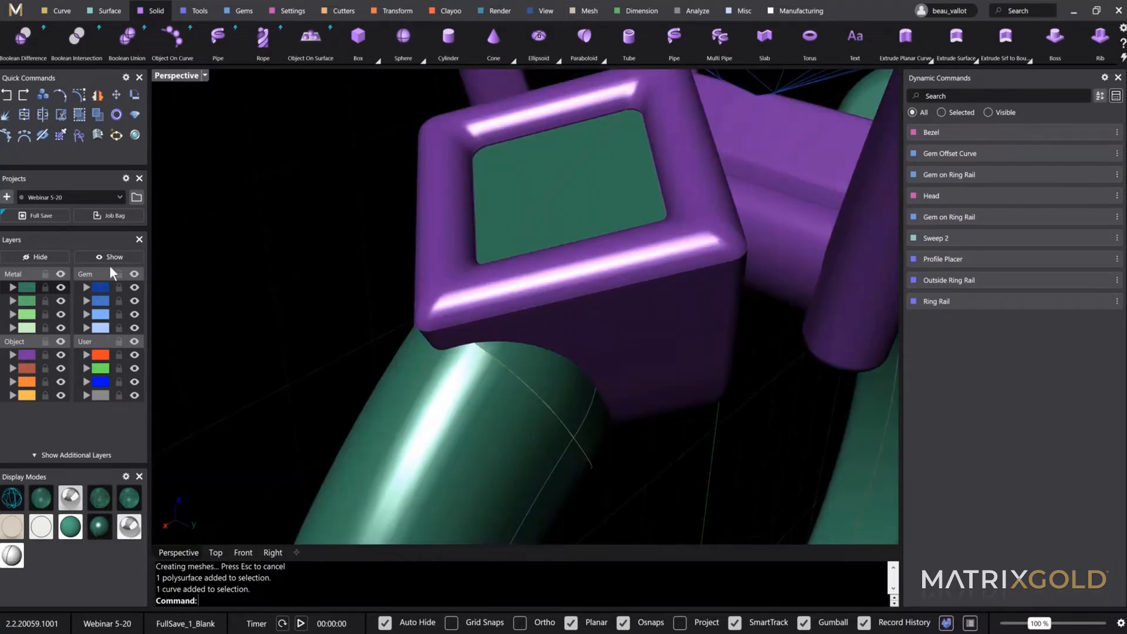
Show the hidden princess gem and reference picture, and compare the side setting with the ring photo in Paint
{"action": "left_click", "coordinate": [110, 259]}
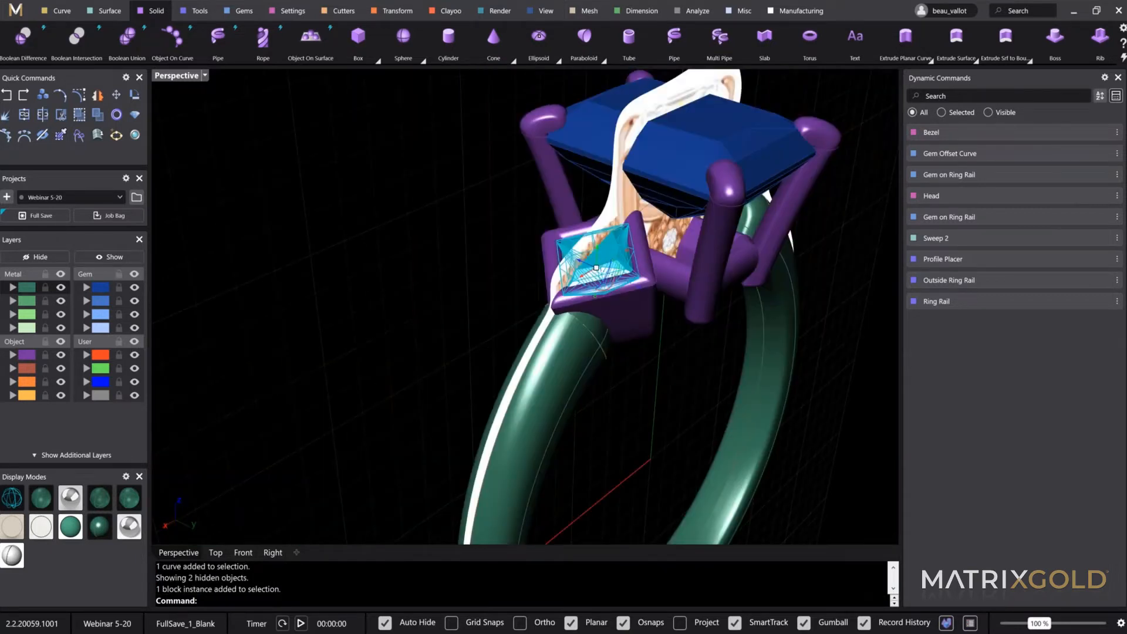
{"action": "key", "text": "alt+Tab"}
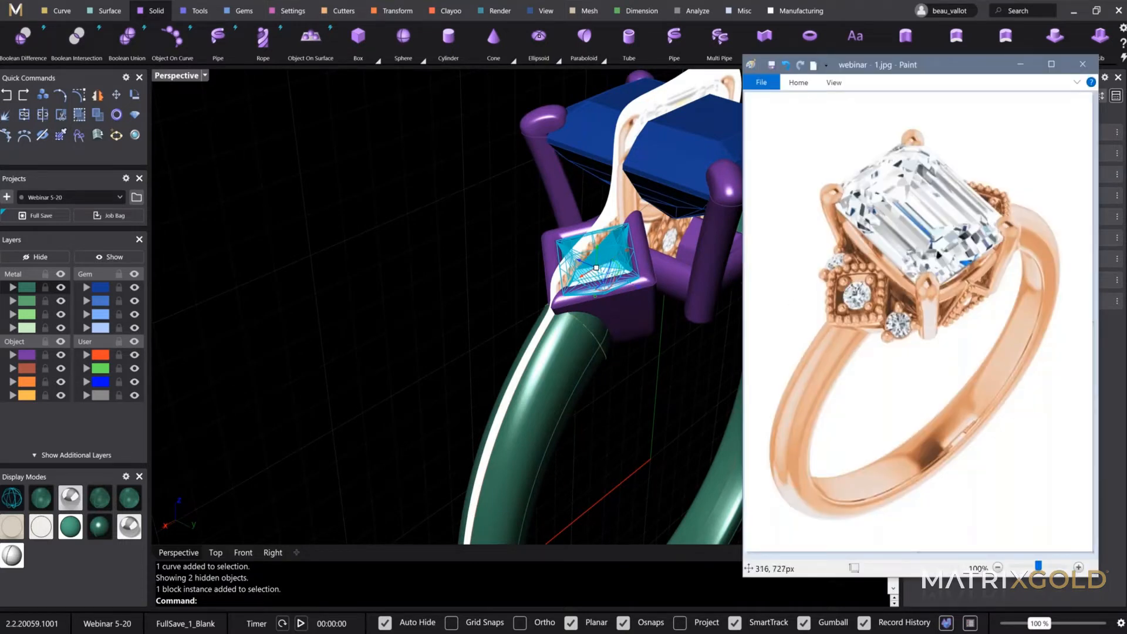
{"action": "left_click", "coordinate": [1024, 71]}
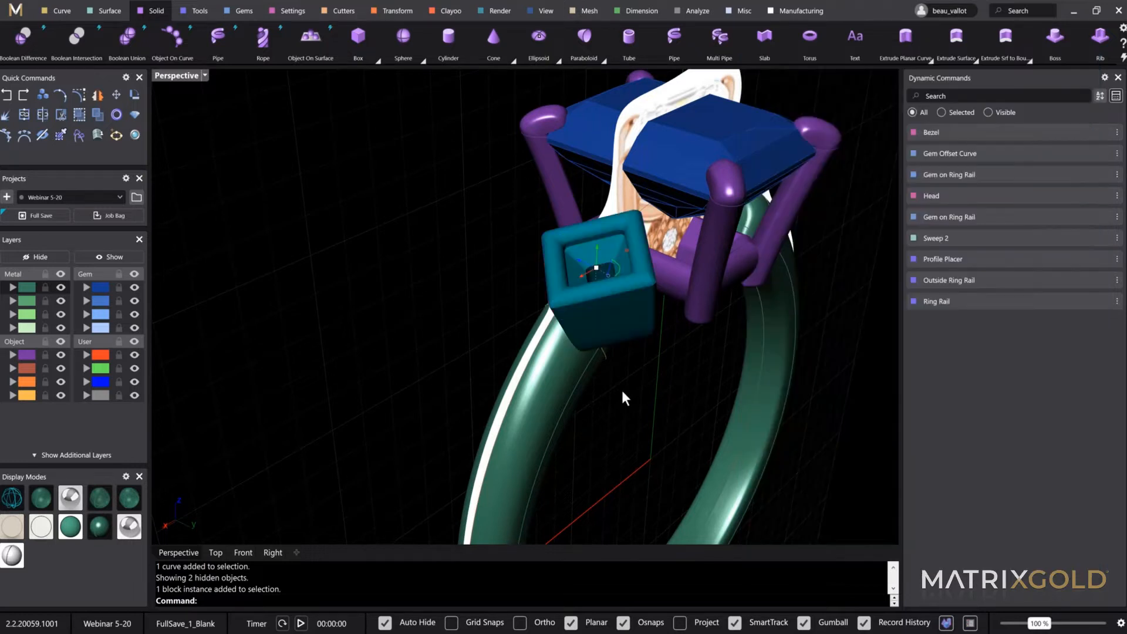
{"action": "right_click_drag", "start_coordinate": [622, 389], "coordinate": [529, 286]}
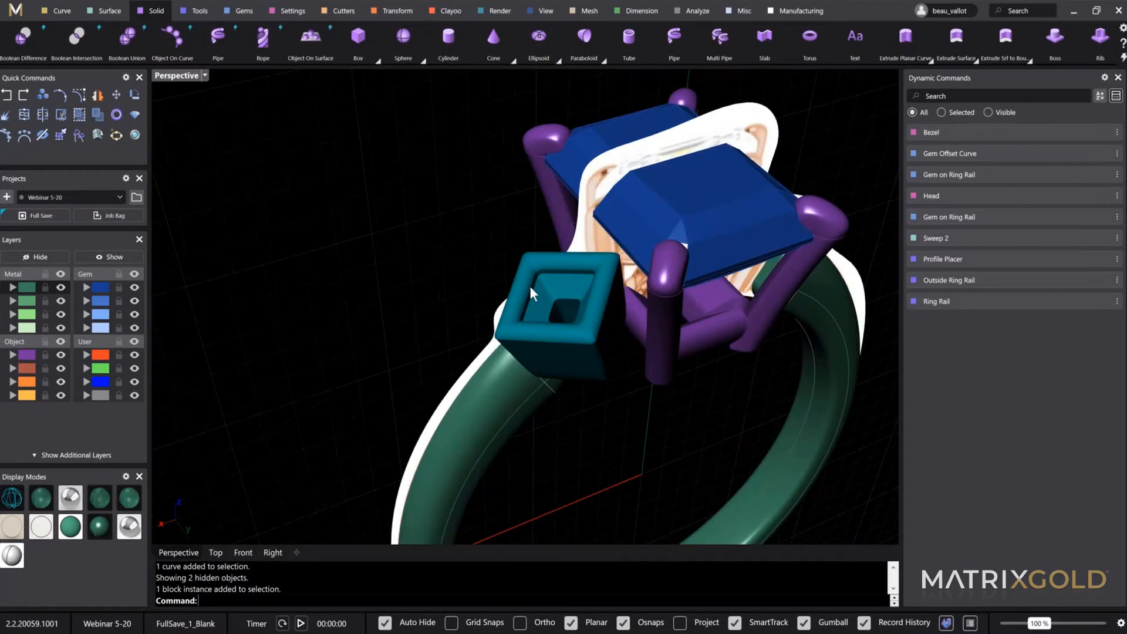
{"action": "key", "text": "Escape"}
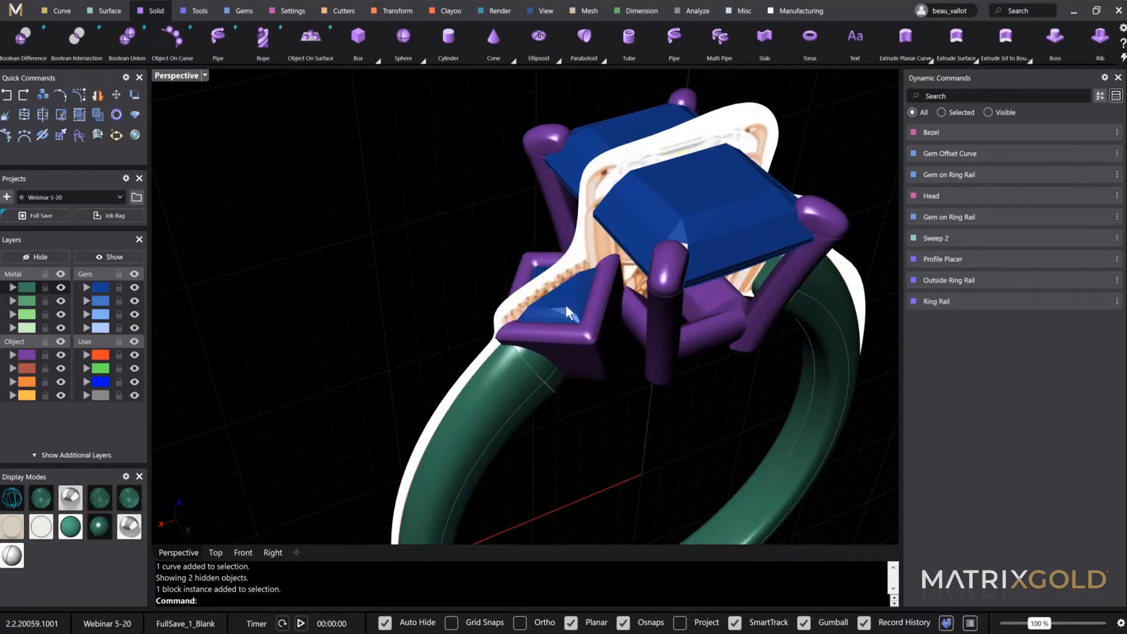
Create a Gem Cutter for the princess side gem with Table X Offset 0.52, Girdle X Offset 0.77, Seat Length 0.37 and Bottom Length -2.94
{"action": "left_click", "coordinate": [565, 304]}
{"action": "left_click", "coordinate": [343, 10]}
{"action": "left_click", "coordinate": [213, 53]}
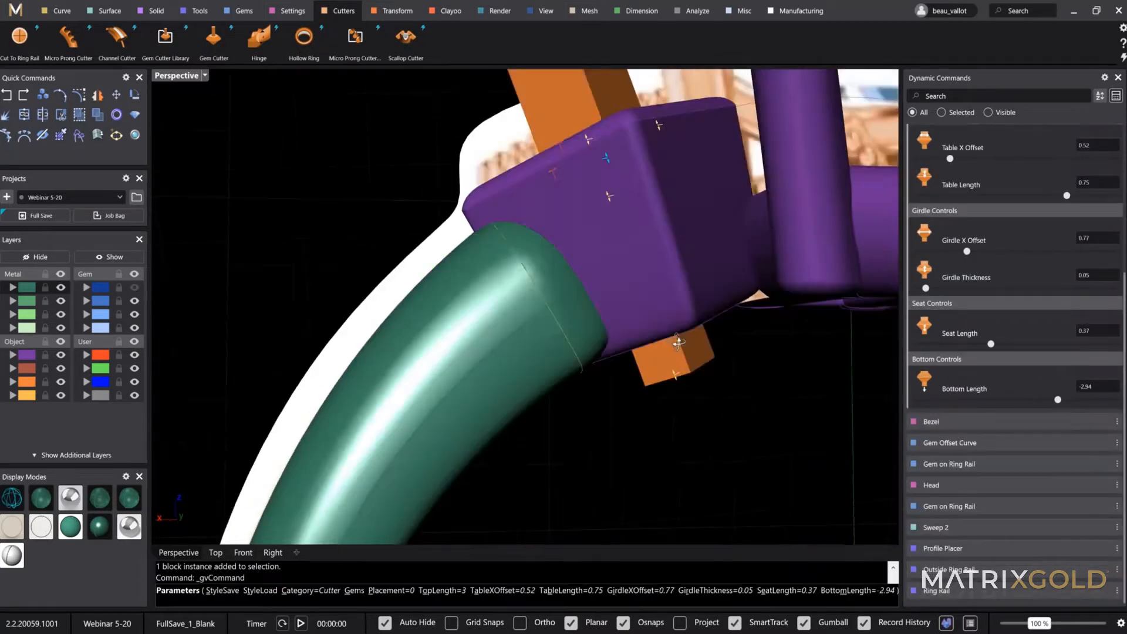
{"action": "right_click_drag", "start_coordinate": [609, 196], "coordinate": [821, 332]}
{"action": "right_click", "coordinate": [821, 333]}
{"action": "left_click", "coordinate": [703, 126]}
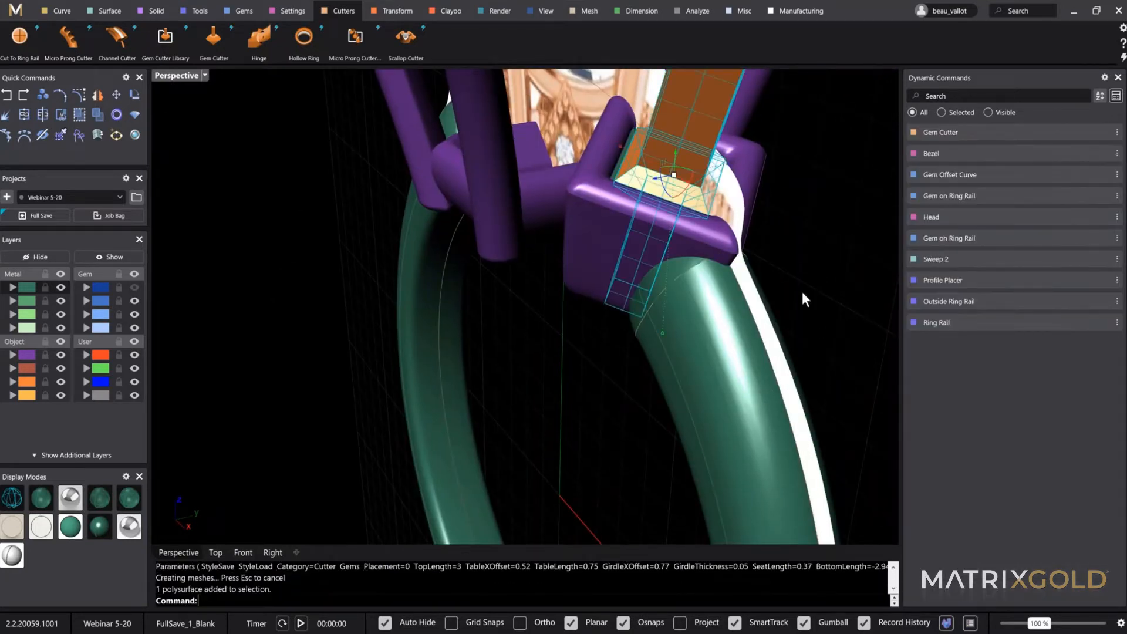
{"action": "right_click_drag", "start_coordinate": [802, 293], "coordinate": [854, 340]}
Hide the reference picture and the princess side gem's cutter
{"action": "left_click", "coordinate": [854, 342]}
{"action": "scroll", "coordinate": [854, 341], "scroll_direction": "up", "scroll_amount": 4}
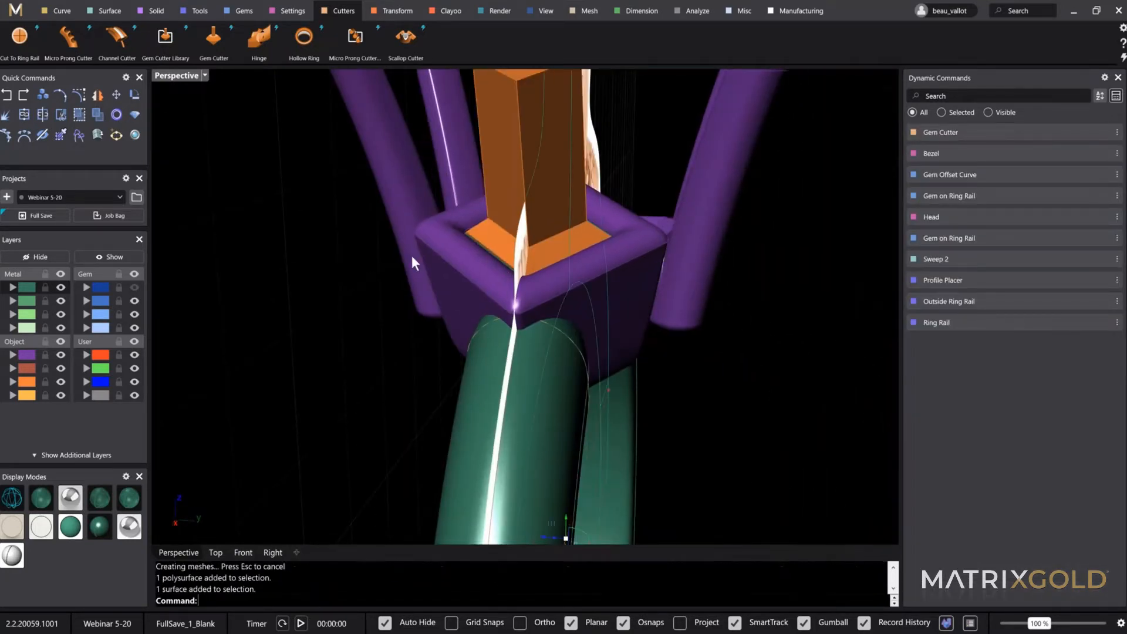
{"action": "left_click", "coordinate": [40, 258]}
{"action": "right_click_drag", "start_coordinate": [433, 333], "coordinate": [442, 139]}
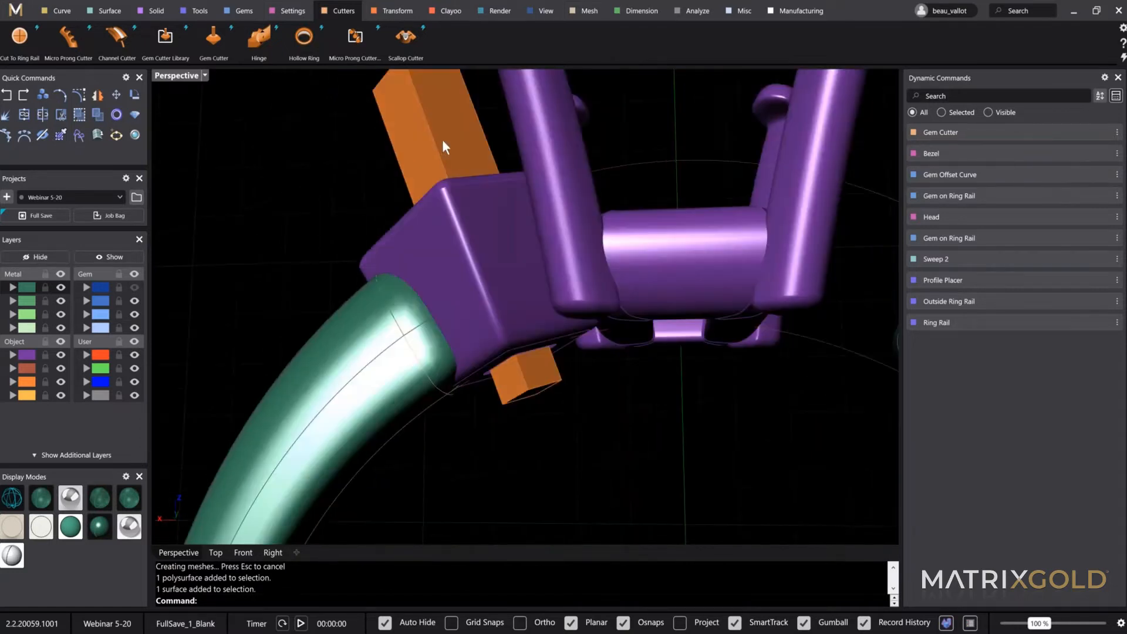
{"action": "left_click", "coordinate": [442, 141]}
{"action": "left_click", "coordinate": [37, 258]}
Turn the gem layer back on and hide only the princess side gem inside its bezel
{"action": "right_click_drag", "start_coordinate": [383, 311], "coordinate": [455, 261]}
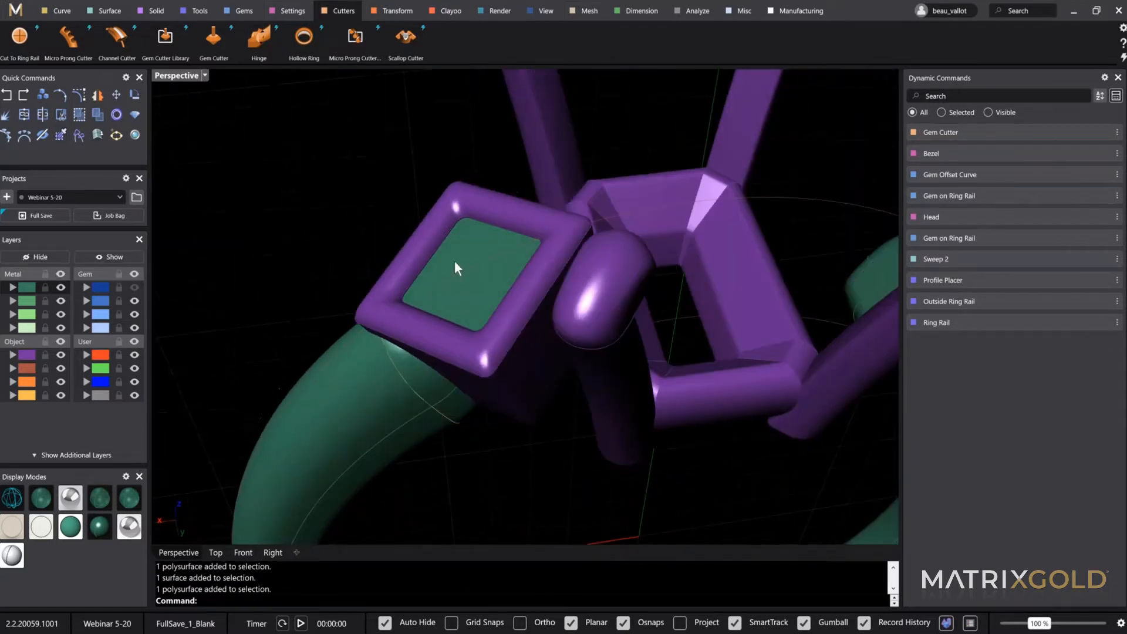
{"action": "left_click", "coordinate": [454, 261]}
{"action": "left_click", "coordinate": [301, 231]}
{"action": "right_click_drag", "start_coordinate": [300, 231], "coordinate": [487, 270]}
{"action": "left_click", "coordinate": [485, 241]}
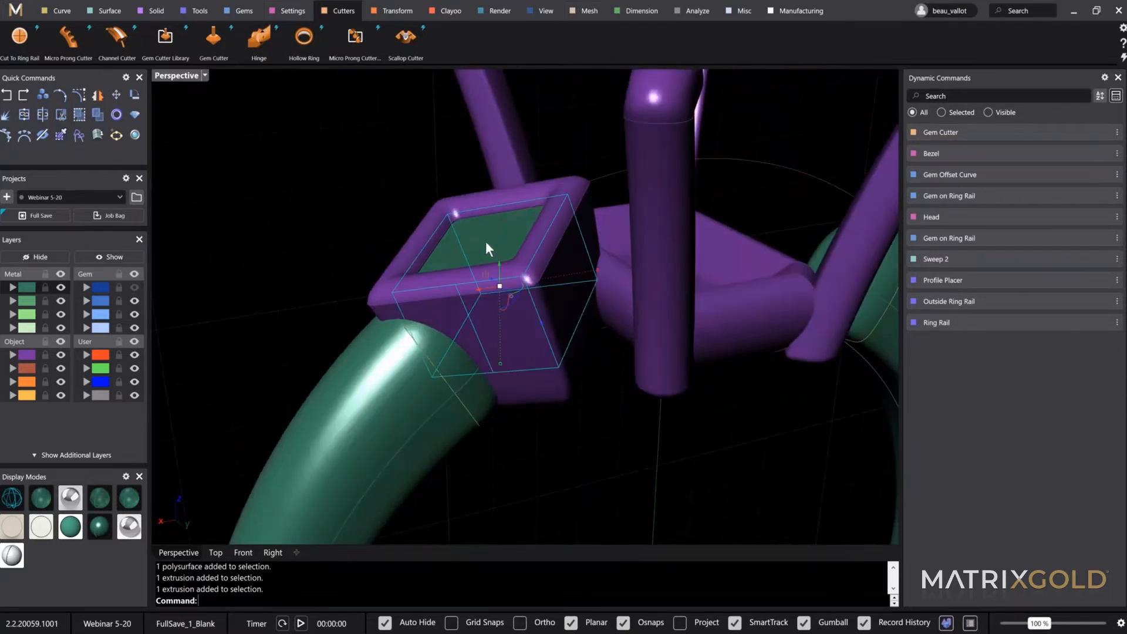
{"action": "left_click", "coordinate": [134, 287]}
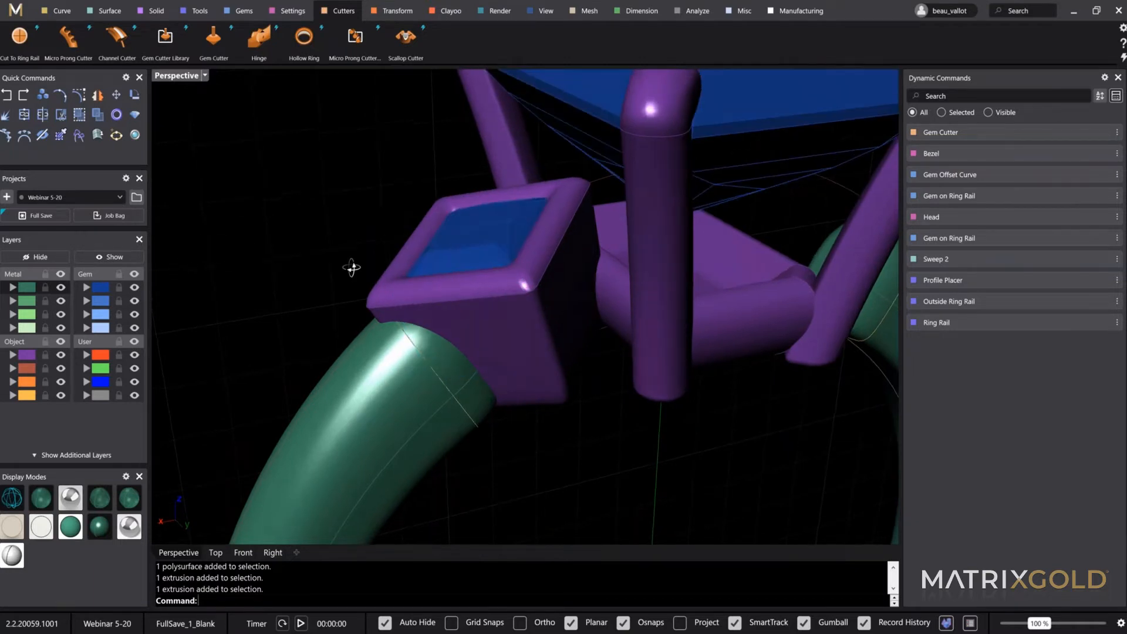
{"action": "scroll", "coordinate": [467, 252], "scroll_direction": "up", "scroll_amount": 2}
{"action": "left_click", "coordinate": [467, 252]}
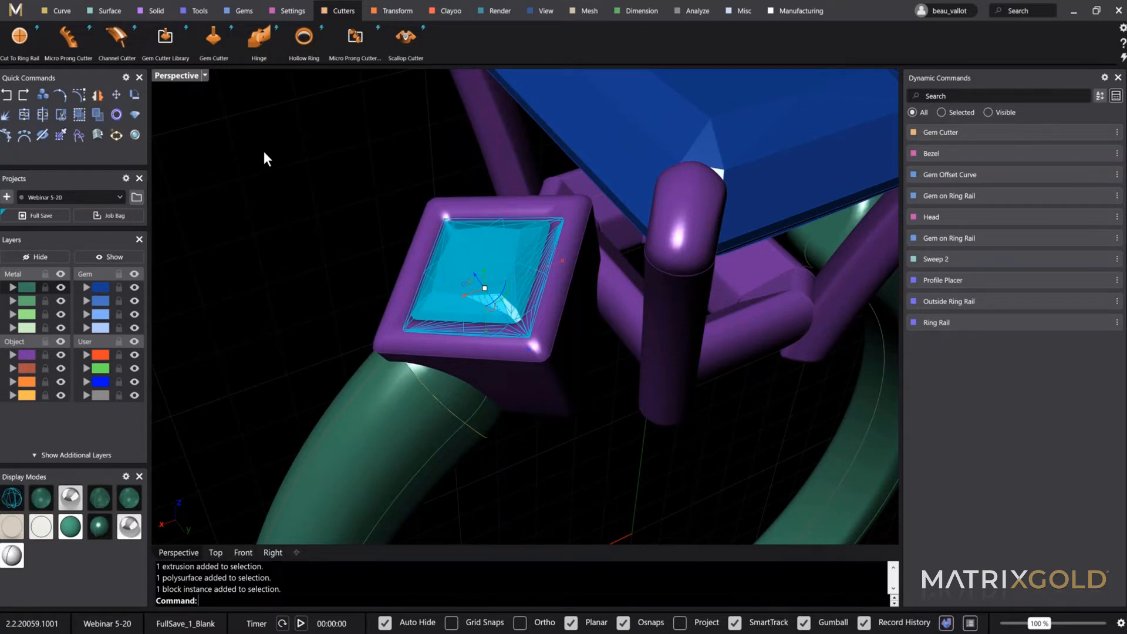
{"action": "type", "text": "gvHide"}
{"action": "key", "text": "Return"}
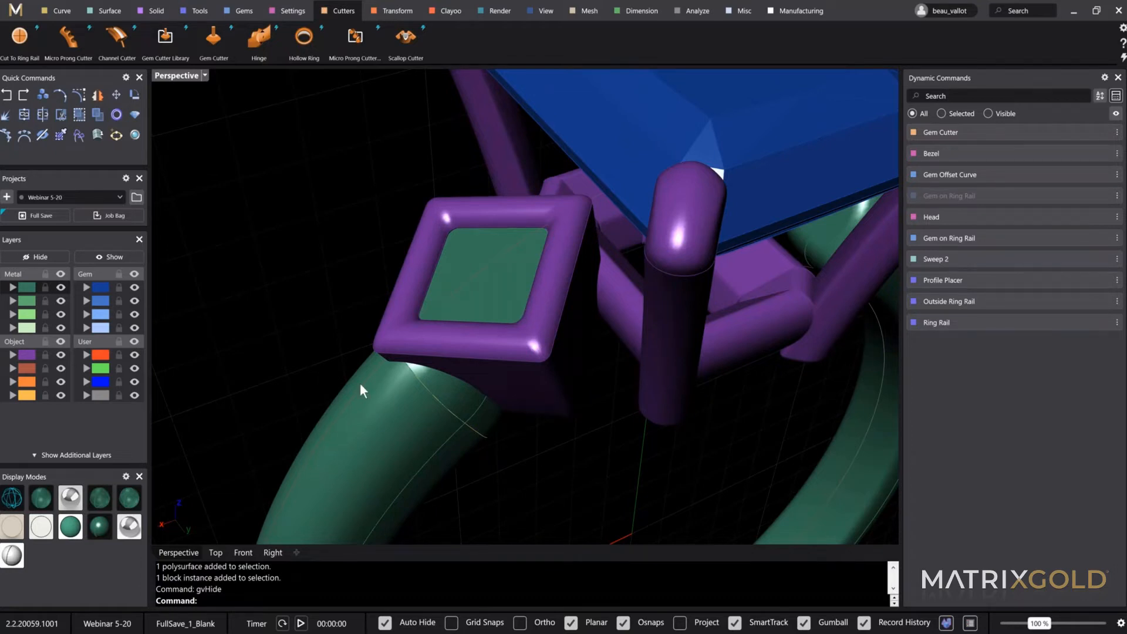
Start Gems On Curve along the ring rail with a round diamond and set the Count to 1
{"action": "right_click_drag", "start_coordinate": [360, 382], "coordinate": [487, 255]}
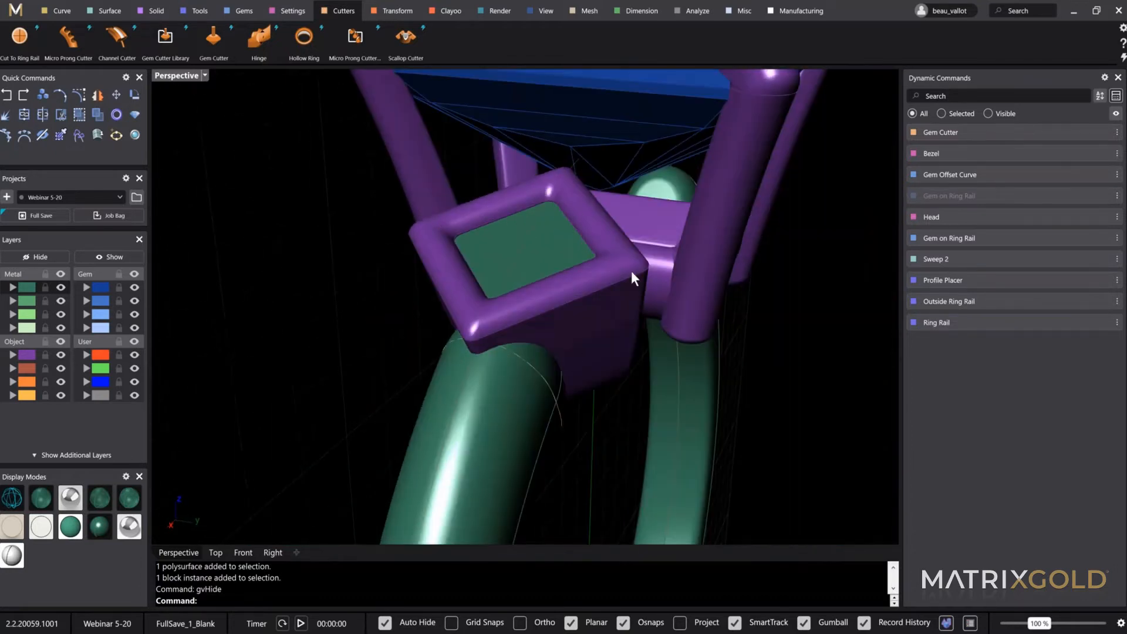
{"action": "left_click", "coordinate": [541, 248]}
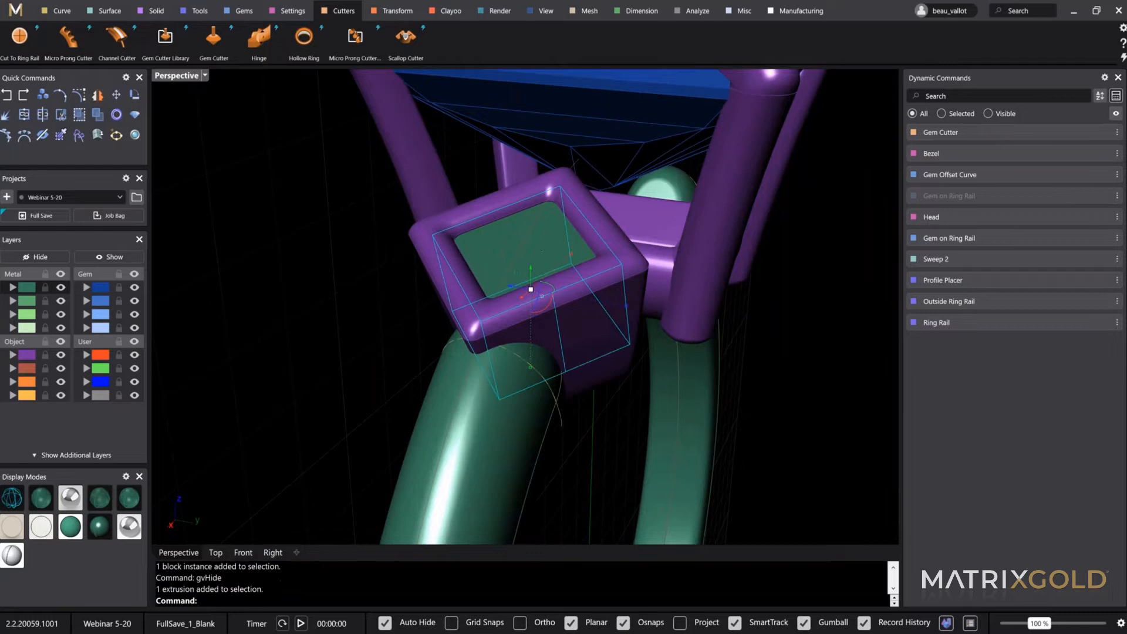
{"action": "left_click", "coordinate": [230, 10]}
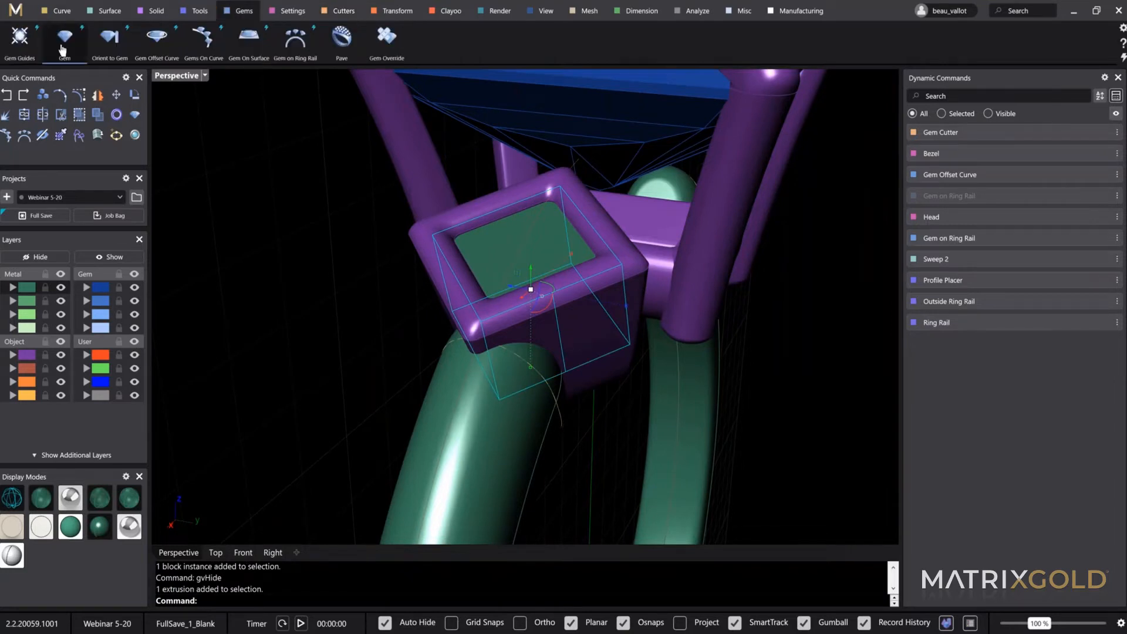
{"action": "left_click", "coordinate": [203, 38]}
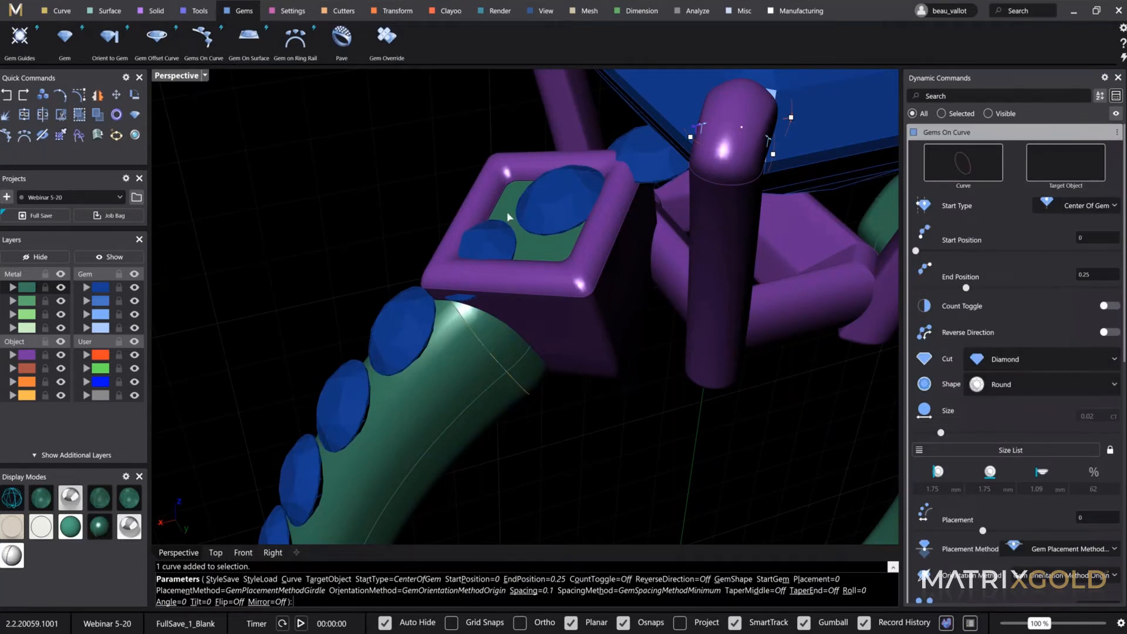
{"action": "right_click_drag", "start_coordinate": [616, 374], "coordinate": [558, 292], "text": "shift"}
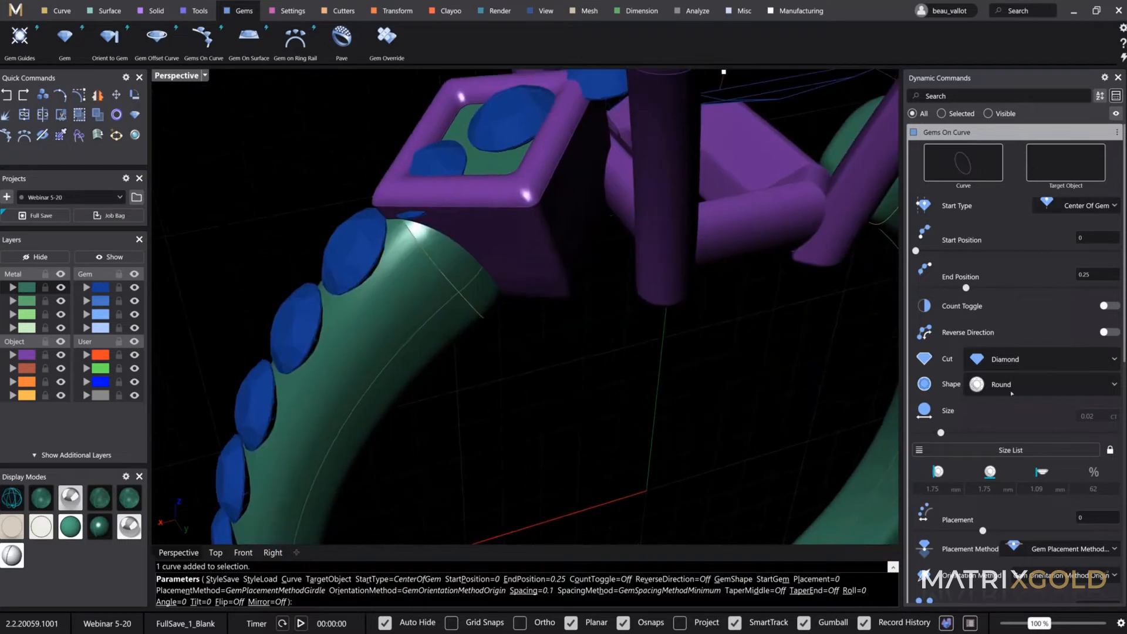
{"action": "left_click", "coordinate": [1105, 306]}
{"action": "left_click", "coordinate": [1080, 301]}
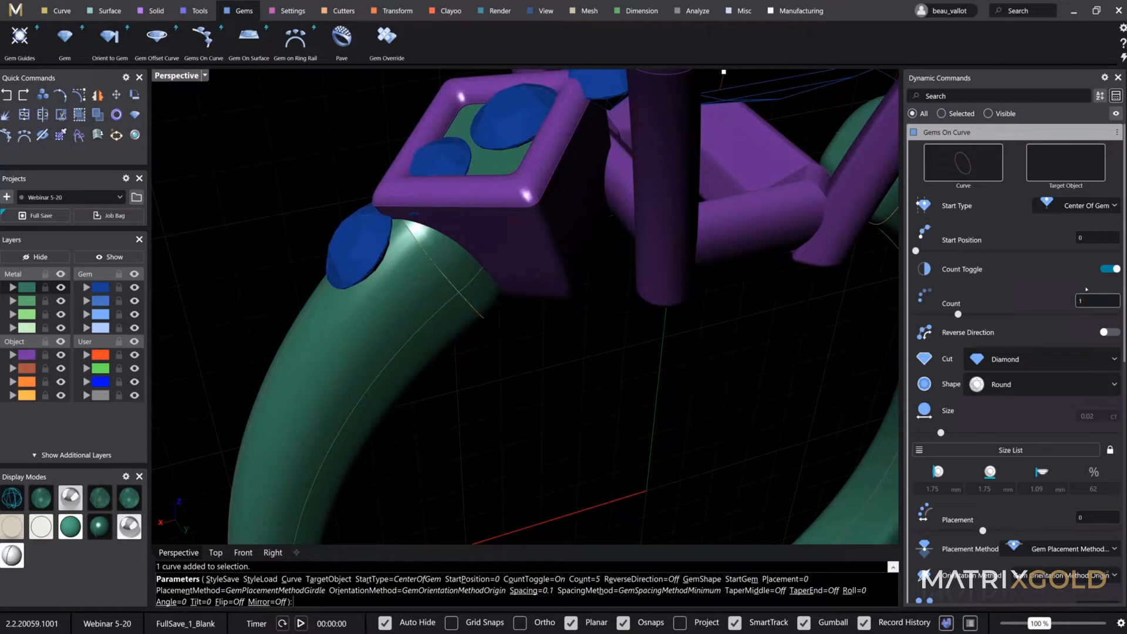
{"action": "key", "text": "Return"}
{"action": "right_click_drag", "start_coordinate": [704, 329], "coordinate": [680, 186]}
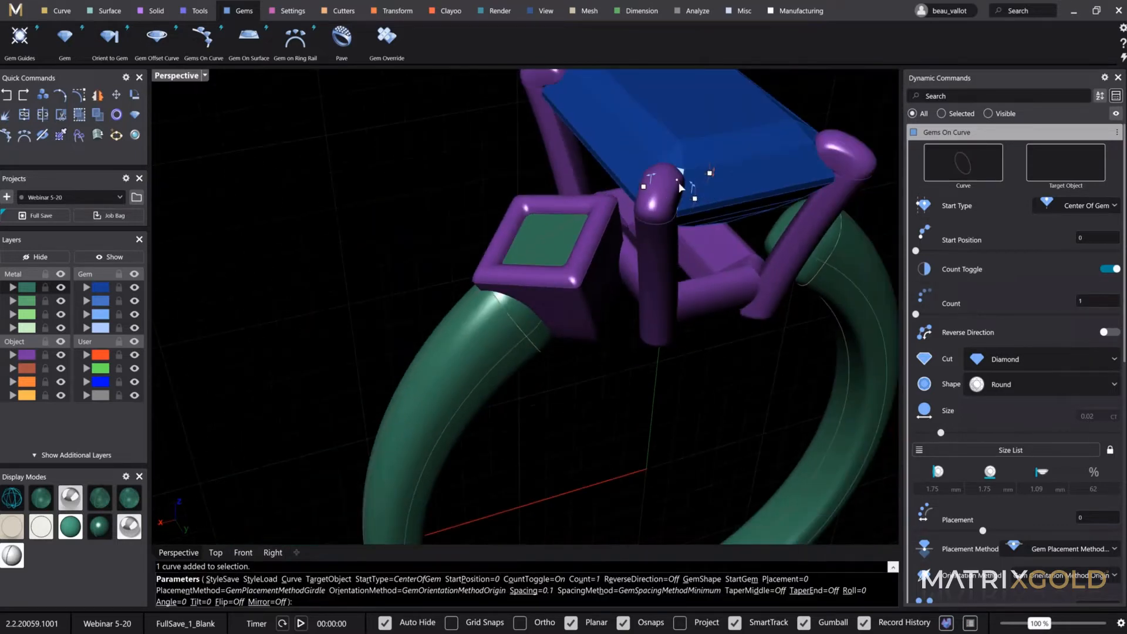
Place the round diamond on the curve inside the square bezel at start position about 0.06, sized 1.50 mm, and finish Gems On Curve
{"action": "left_click_drag", "start_coordinate": [678, 184], "coordinate": [553, 254]}
{"action": "right_click_drag", "start_coordinate": [487, 226], "coordinate": [550, 246]}
{"action": "scroll", "coordinate": [551, 241], "scroll_direction": "up", "scroll_amount": 10}
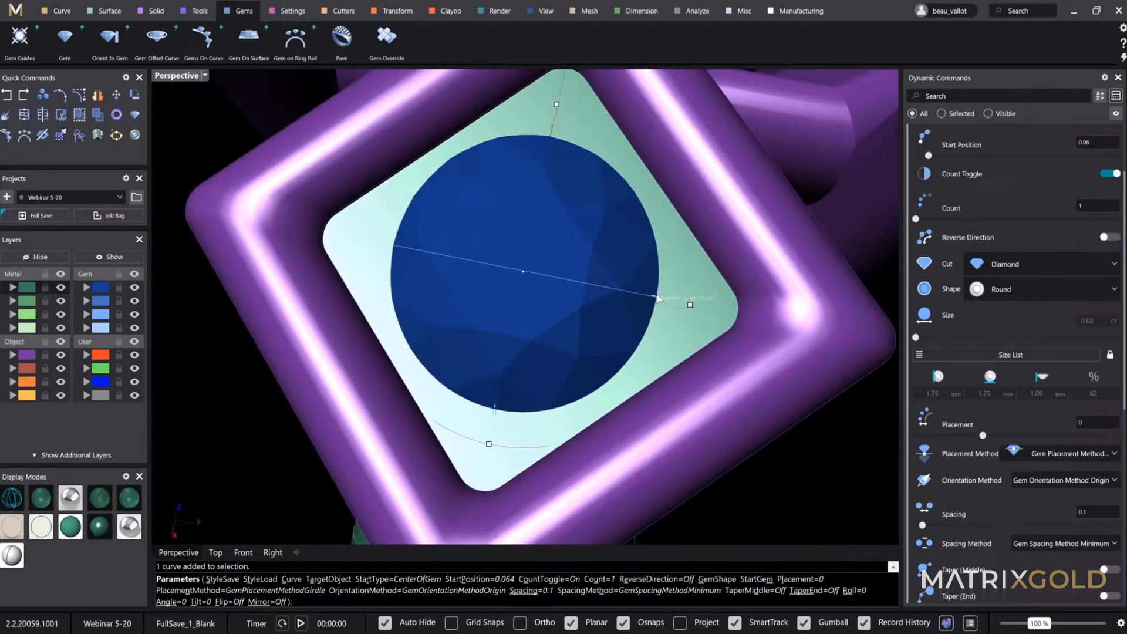
{"action": "left_click_drag", "start_coordinate": [658, 298], "coordinate": [642, 299]}
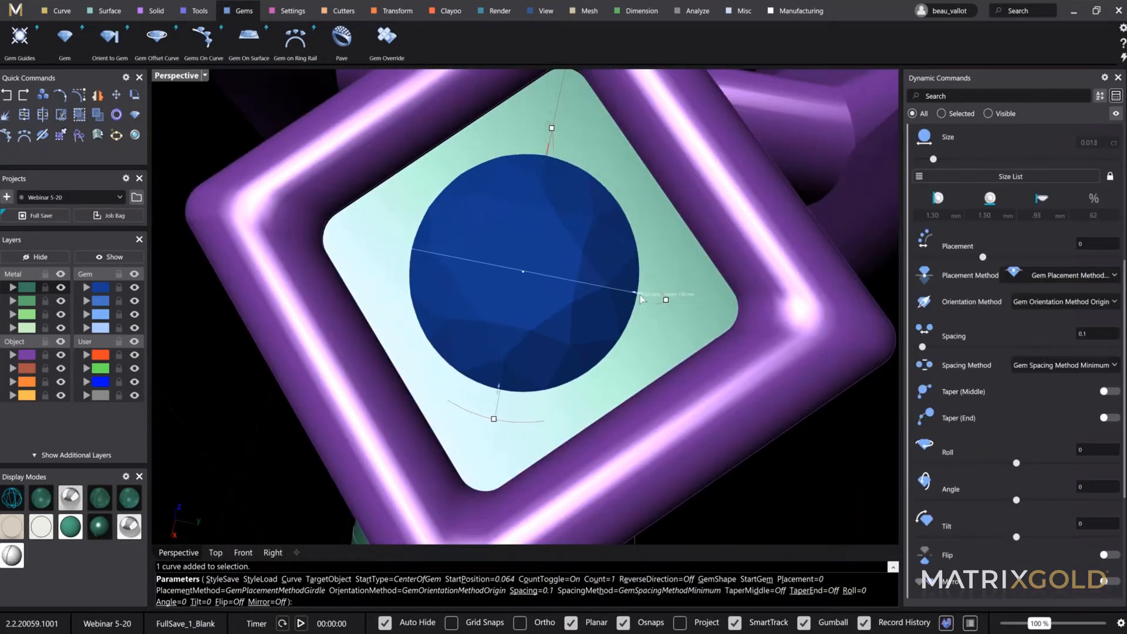
{"action": "scroll", "coordinate": [639, 297], "scroll_direction": "down", "scroll_amount": 7}
{"action": "right_click_drag", "start_coordinate": [746, 274], "coordinate": [668, 324]}
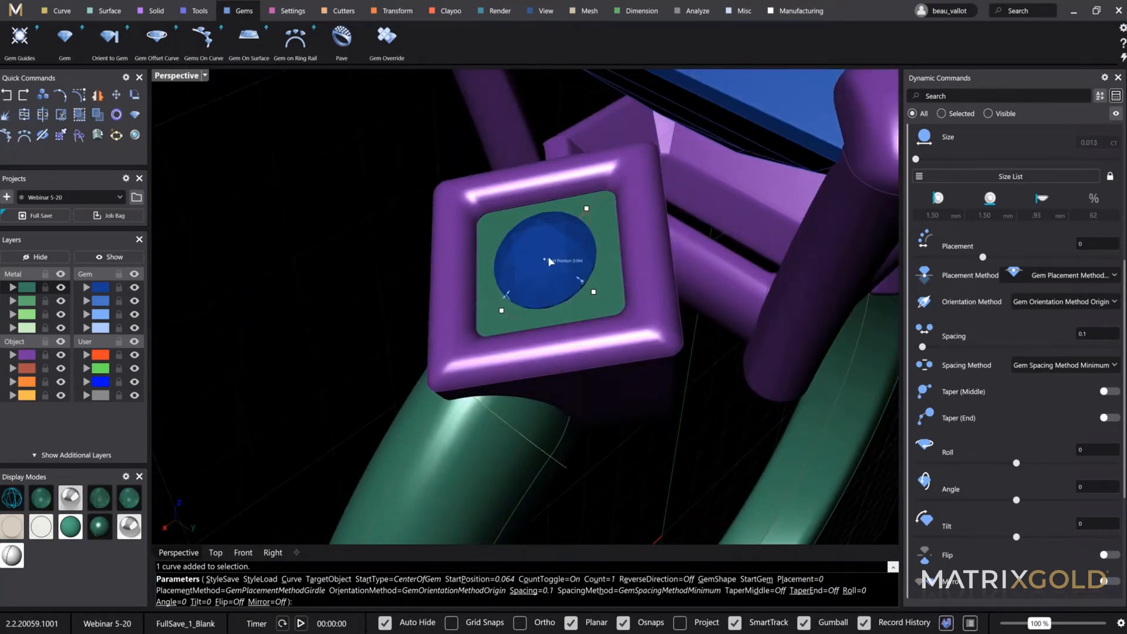
{"action": "left_click", "coordinate": [549, 258]}
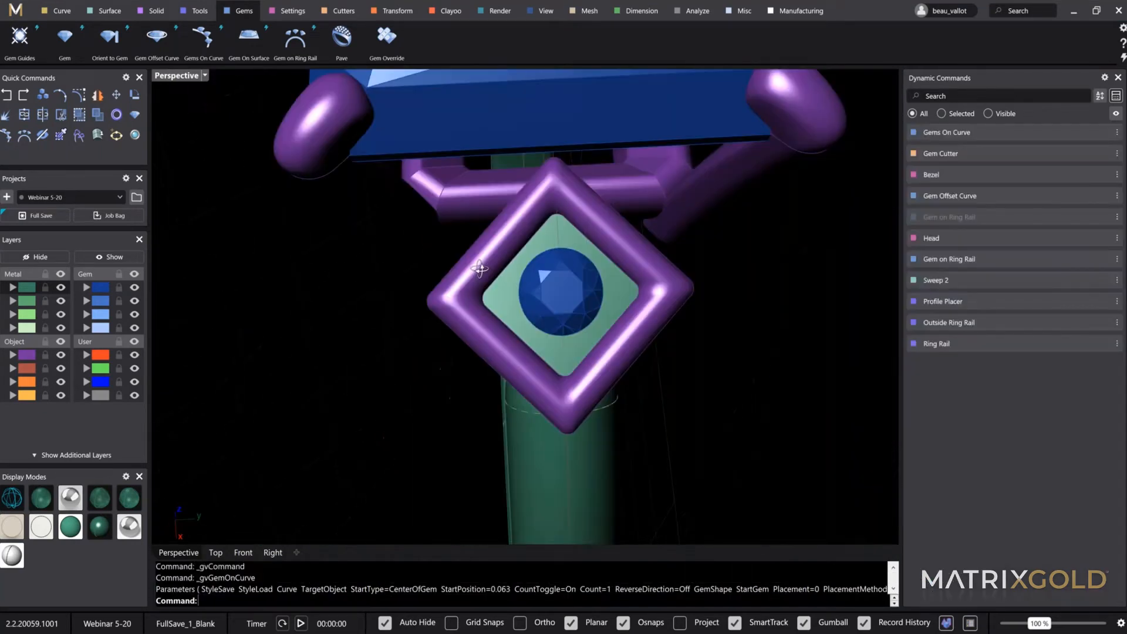
Examine how the small round gem fits on the green plate inside the square bezel, from several angles
{"action": "right_click_drag", "start_coordinate": [480, 272], "coordinate": [578, 206]}
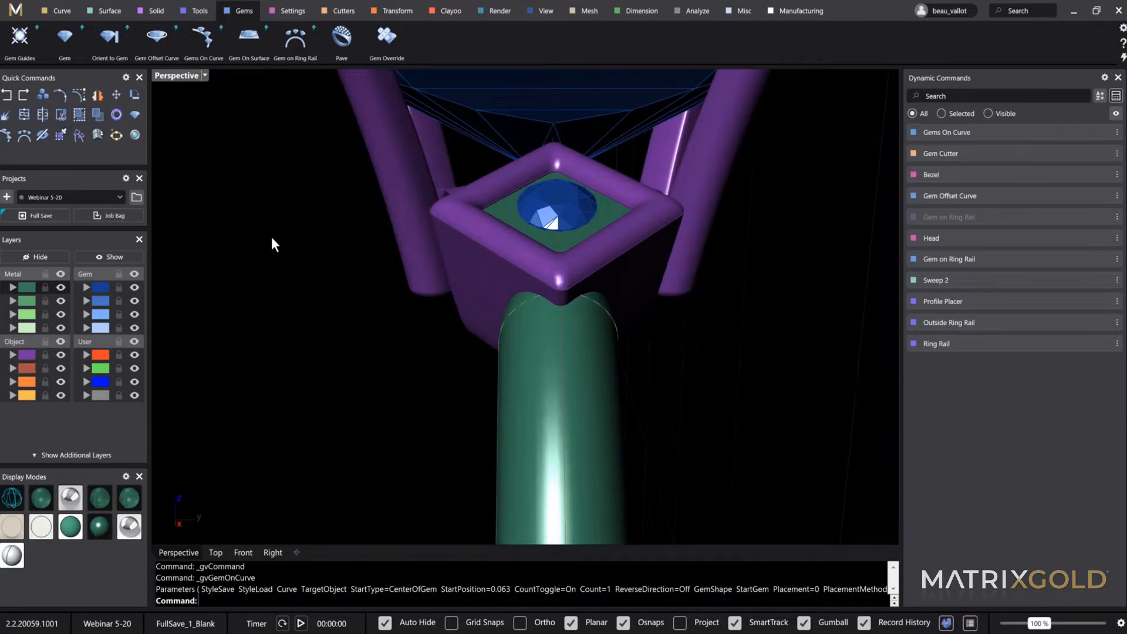
{"action": "left_click", "coordinate": [551, 208]}
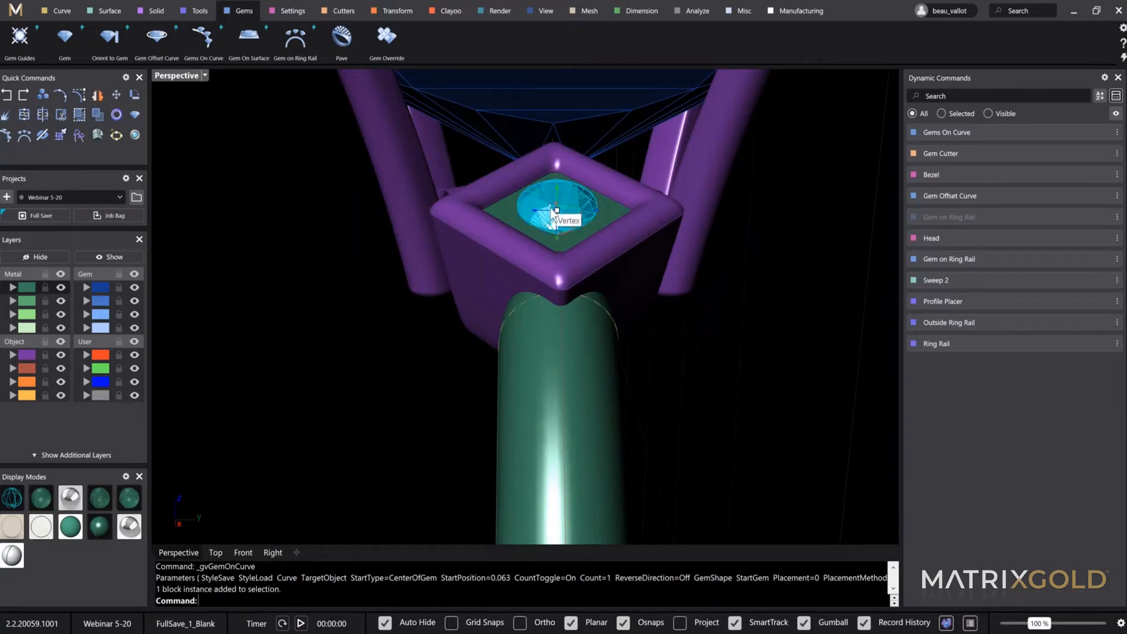
{"action": "right_click_drag", "start_coordinate": [779, 406], "coordinate": [591, 252]}
{"action": "scroll", "coordinate": [591, 253], "scroll_direction": "up", "scroll_amount": 4}
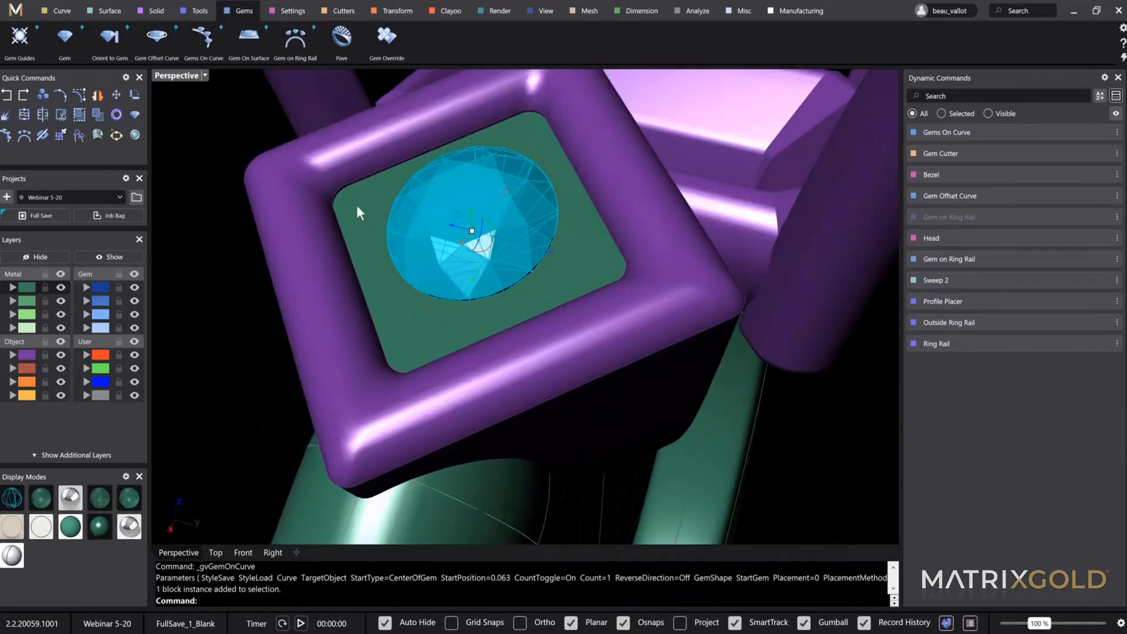
{"action": "left_click", "coordinate": [201, 305]}
{"action": "scroll", "coordinate": [210, 298], "scroll_direction": "up", "scroll_amount": 3}
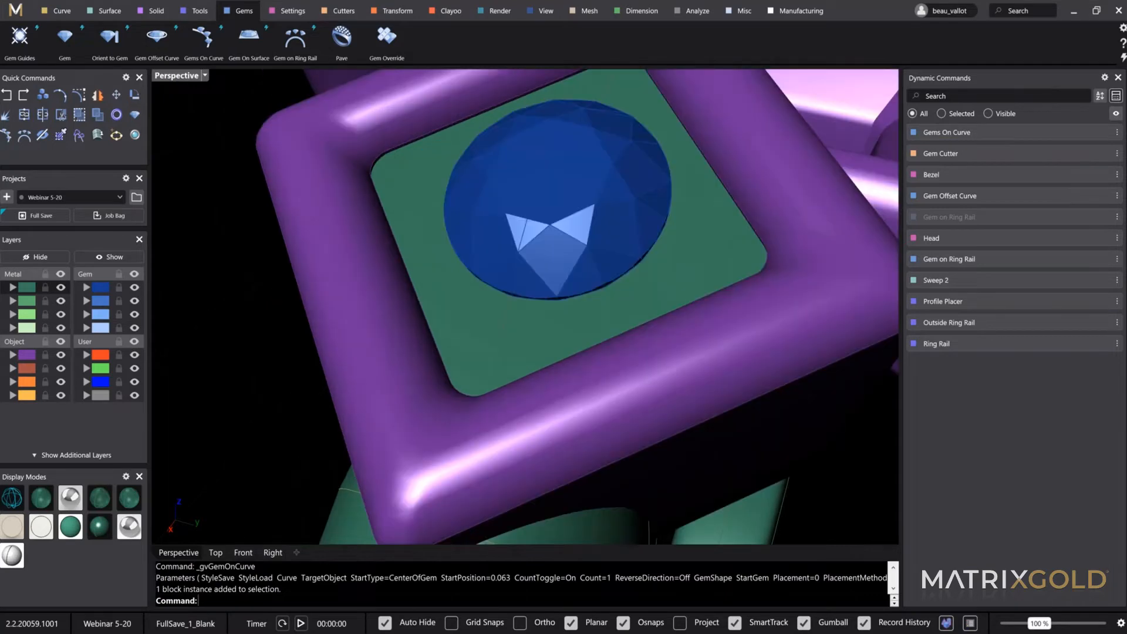
{"action": "right_click_drag", "start_coordinate": [329, 328], "coordinate": [321, 293]}
{"action": "scroll", "coordinate": [321, 293], "scroll_direction": "down", "scroll_amount": 5}
{"action": "right_click_drag", "start_coordinate": [394, 372], "coordinate": [545, 323], "text": "shift"}
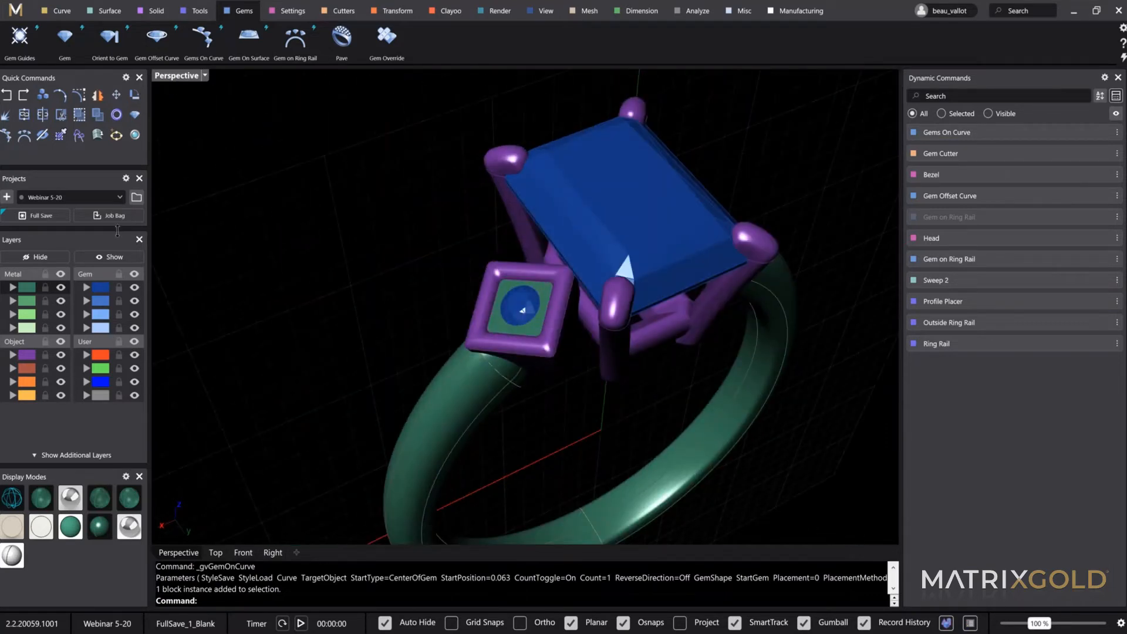
Show the hidden objects, including the orange cutter running through the square bezel
{"action": "left_click", "coordinate": [114, 257]}
{"action": "right_click_drag", "start_coordinate": [363, 247], "coordinate": [480, 215]}
{"action": "left_click", "coordinate": [477, 213]}
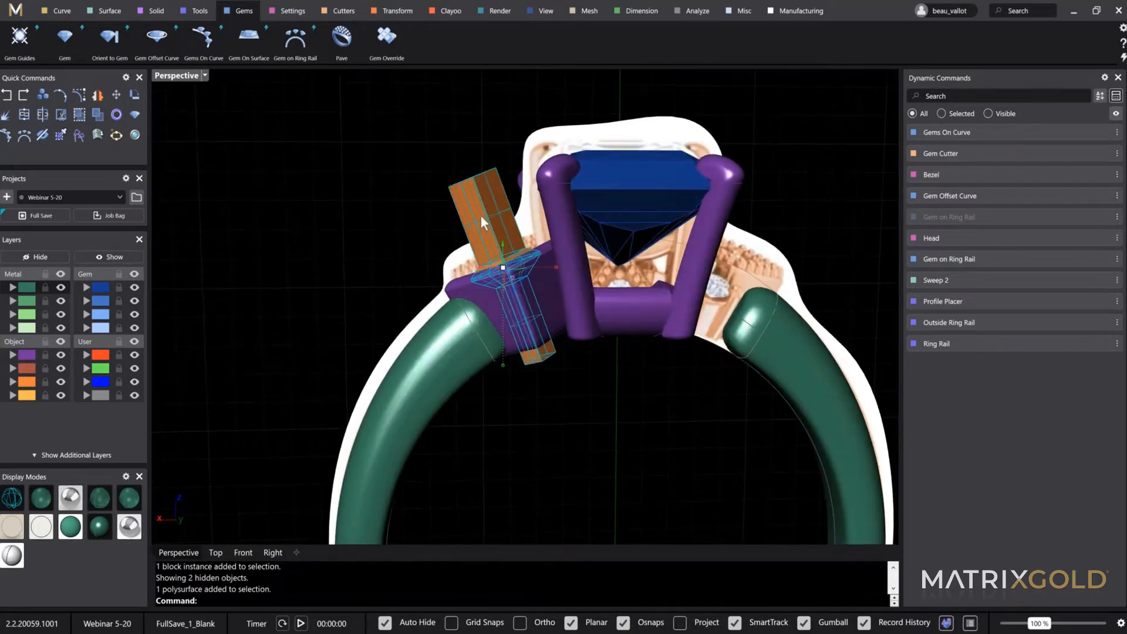
{"action": "type", "text": "Boo"}
{"action": "key", "text": "Escape"}
{"action": "key", "text": "Escape"}
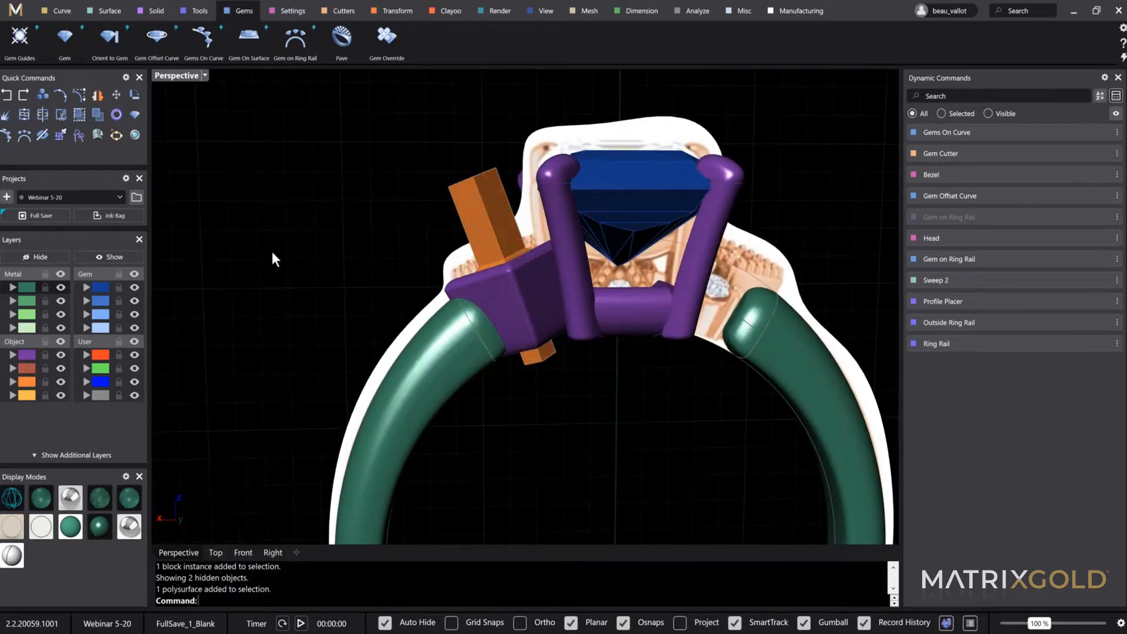
{"action": "left_click", "coordinate": [146, 14]}
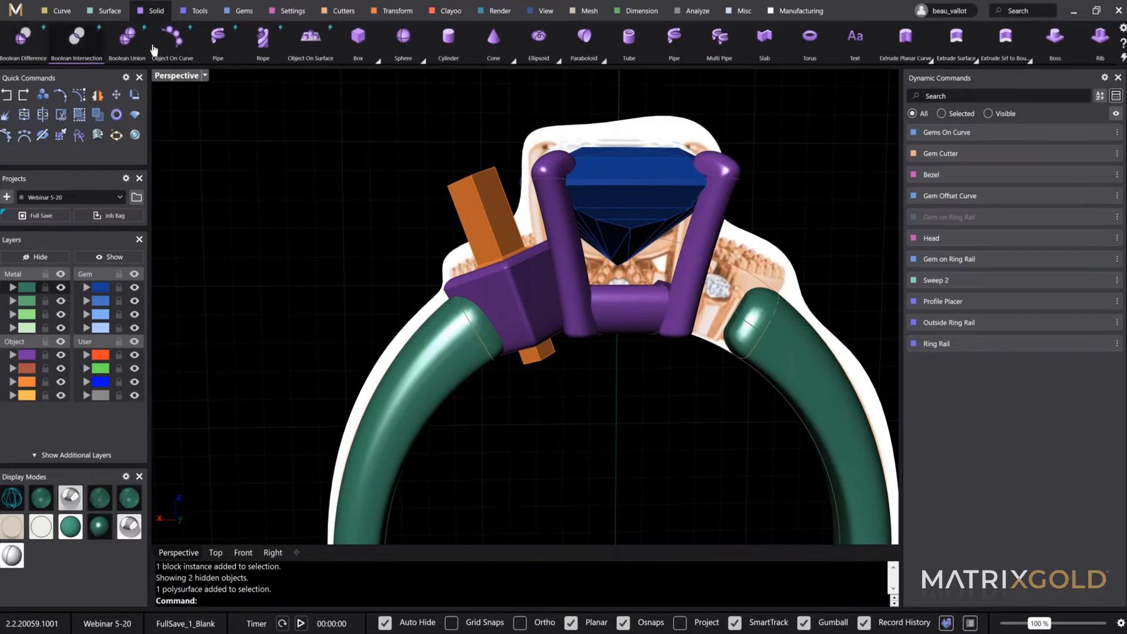
{"action": "right_click_drag", "start_coordinate": [299, 176], "coordinate": [281, 246]}
{"action": "left_click", "coordinate": [34, 50]}
{"action": "right_click_drag", "start_coordinate": [468, 381], "coordinate": [420, 185]}
{"action": "scroll", "coordinate": [512, 288], "scroll_direction": "up", "scroll_amount": 8}
{"action": "scroll", "coordinate": [410, 183], "scroll_direction": "up", "scroll_amount": 3}
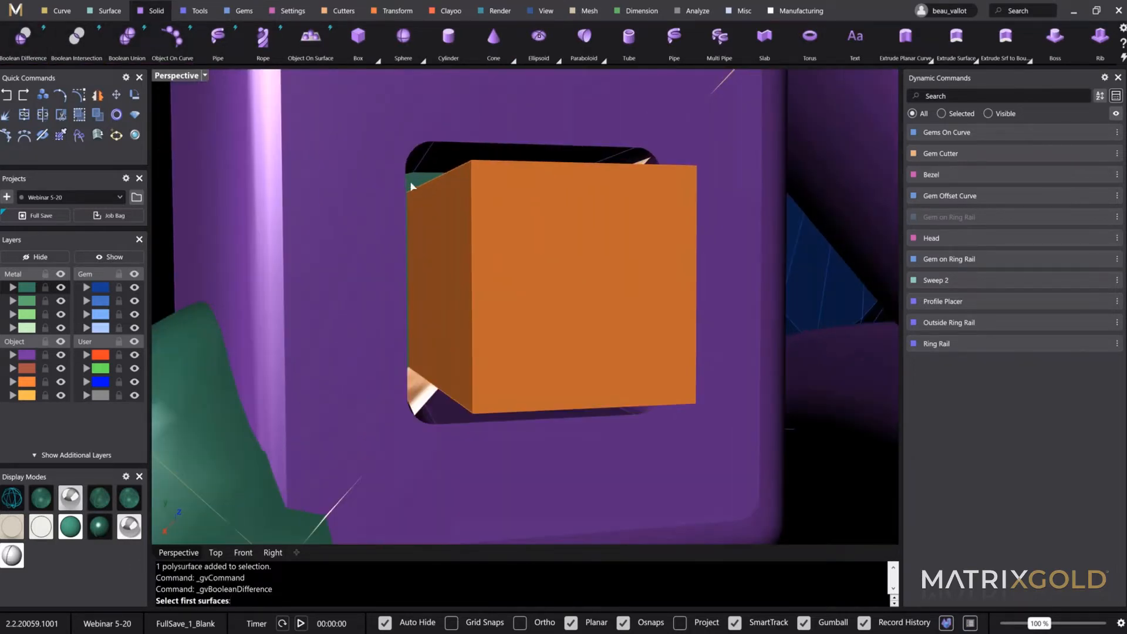
{"action": "scroll", "coordinate": [413, 184], "scroll_direction": "up", "scroll_amount": 2}
{"action": "left_click", "coordinate": [414, 184]}
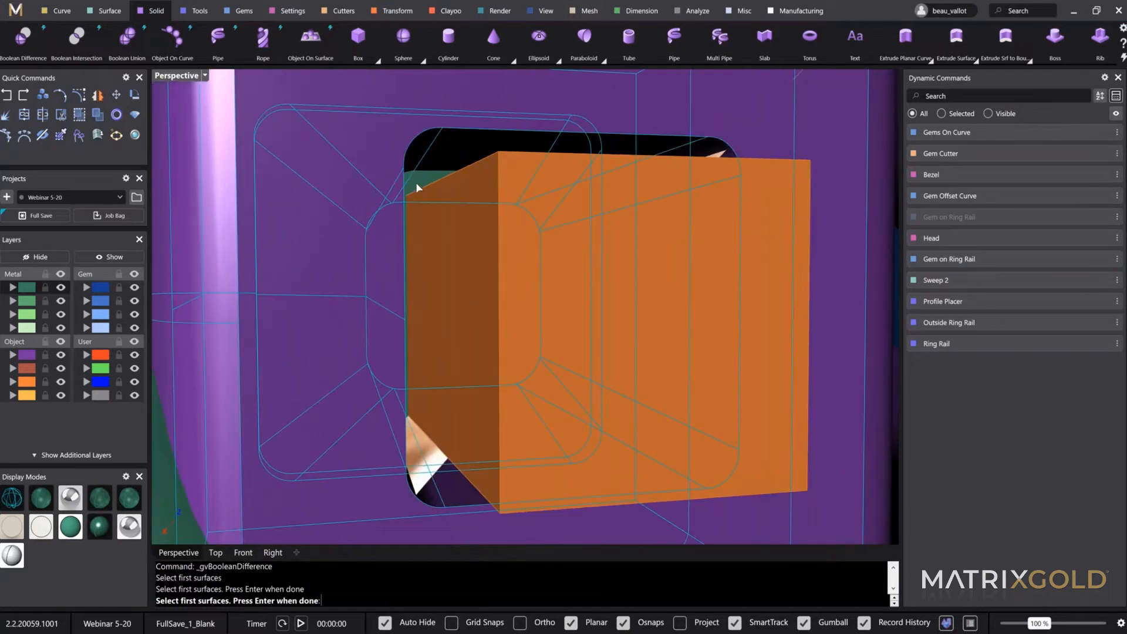
{"action": "key", "text": "Escape"}
Subtract the orange cutter from the green plate inside the square bezel using Boolean Difference
{"action": "scroll", "coordinate": [416, 185], "scroll_direction": "down", "scroll_amount": 6}
{"action": "right_click_drag", "start_coordinate": [443, 210], "coordinate": [442, 213]}
{"action": "right_click_drag", "start_coordinate": [508, 249], "coordinate": [467, 223]}
{"action": "scroll", "coordinate": [467, 222], "scroll_direction": "up", "scroll_amount": 10}
{"action": "right_click", "coordinate": [438, 139]}
{"action": "left_click", "coordinate": [438, 144]}
{"action": "key", "text": "Return"}
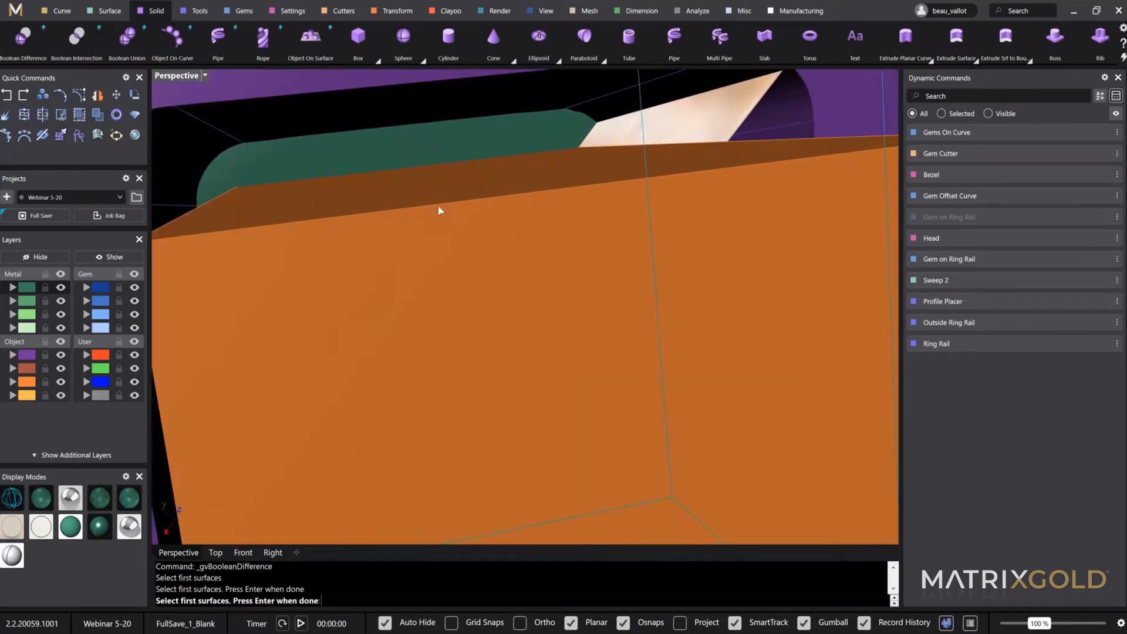
{"action": "left_click", "coordinate": [443, 237]}
{"action": "key", "text": "Return"}
{"action": "scroll", "coordinate": [439, 232], "scroll_direction": "down", "scroll_amount": 10}
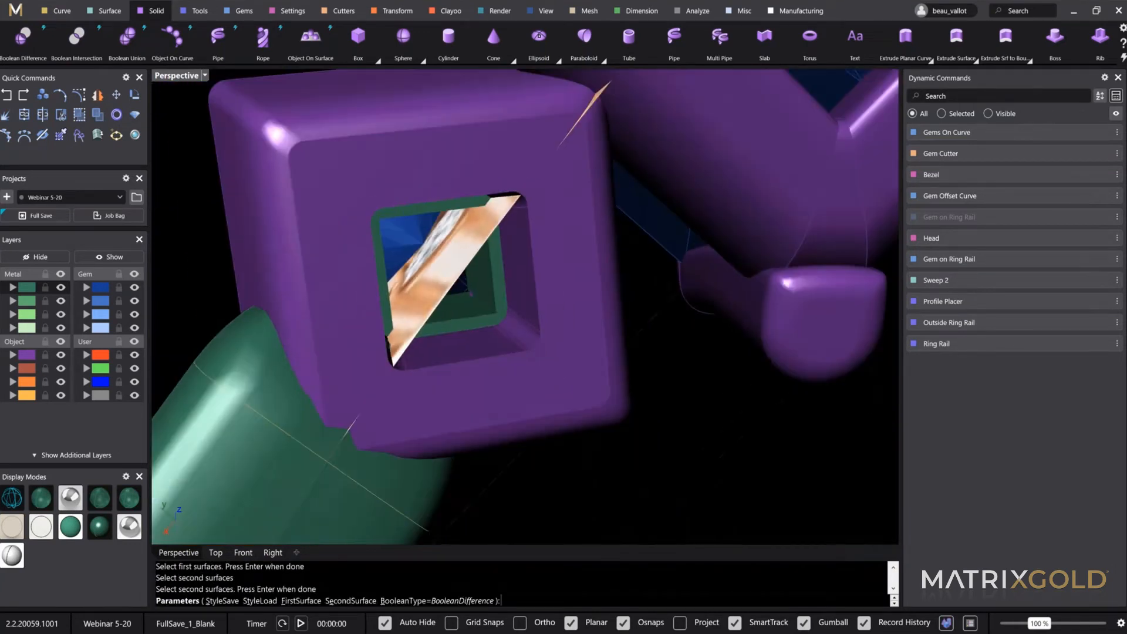
{"action": "key", "text": "Return"}
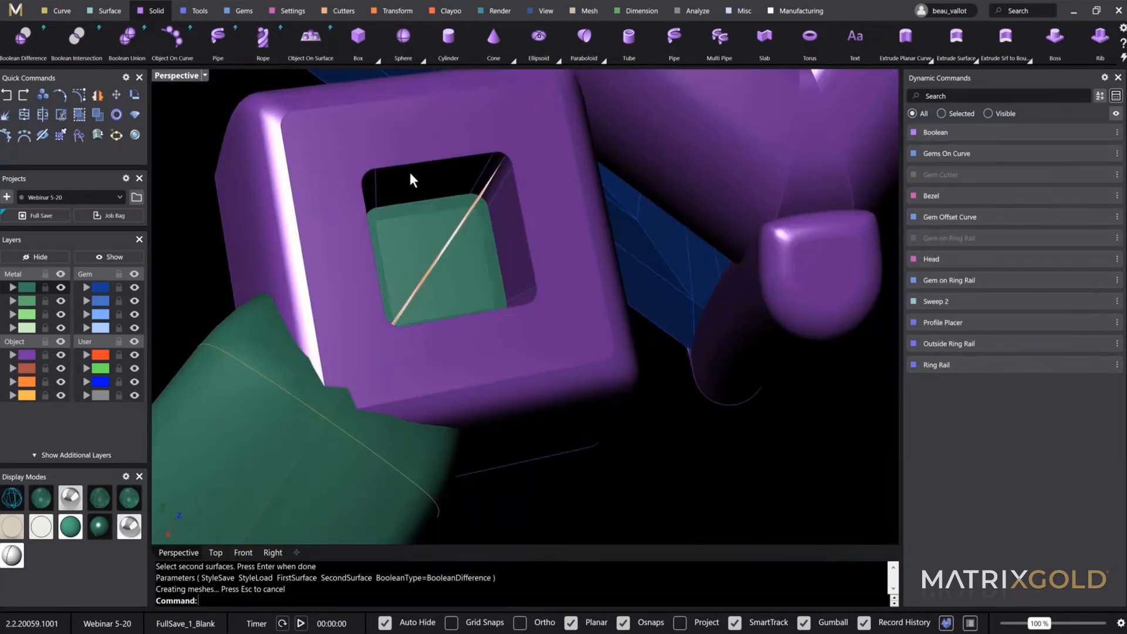
Hide the leftover uncut green extrusion in the bezel and the ring reference image
{"action": "left_click", "coordinate": [404, 225]}
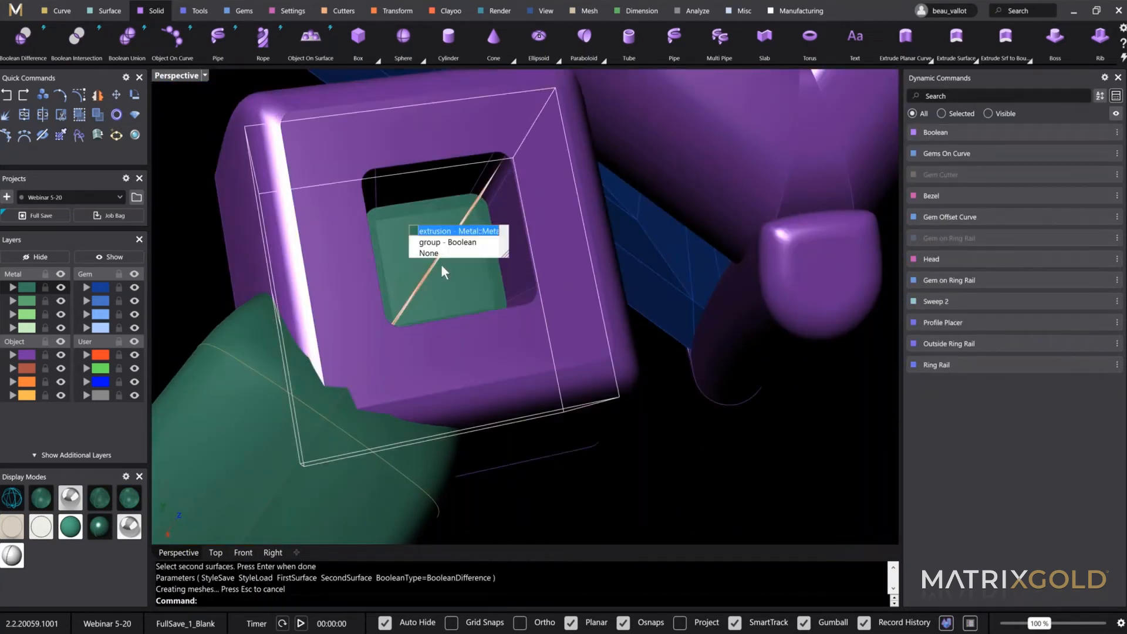
{"action": "left_click", "coordinate": [441, 231]}
{"action": "right_click_drag", "start_coordinate": [446, 240], "coordinate": [564, 373]}
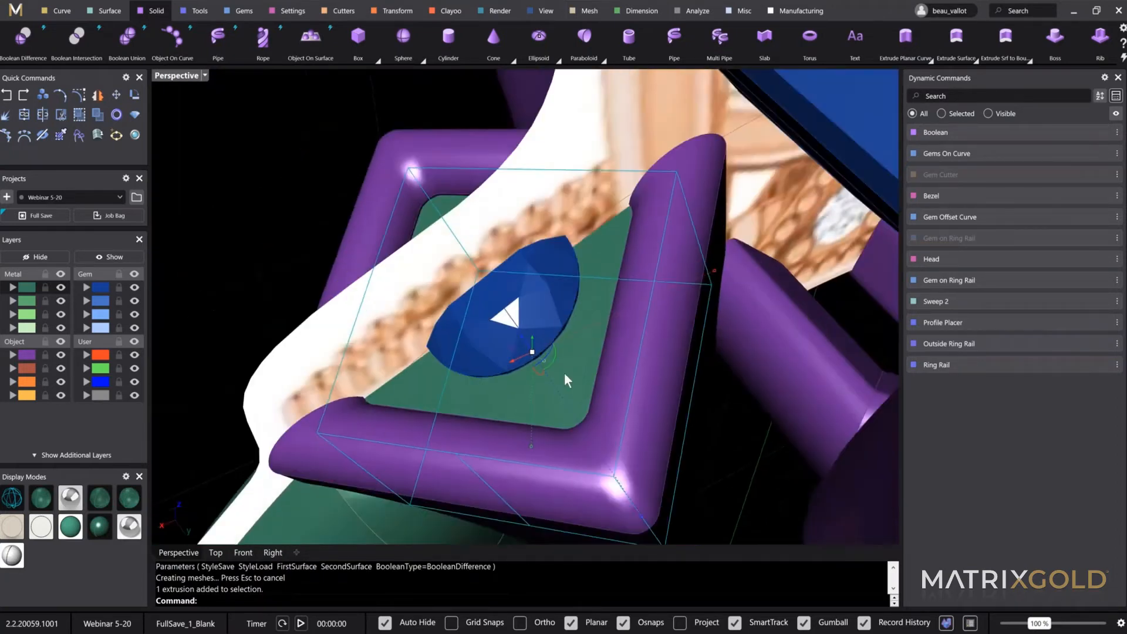
{"action": "scroll", "coordinate": [565, 372], "scroll_direction": "down", "scroll_amount": 2}
{"action": "key", "text": "ctrl+h"}
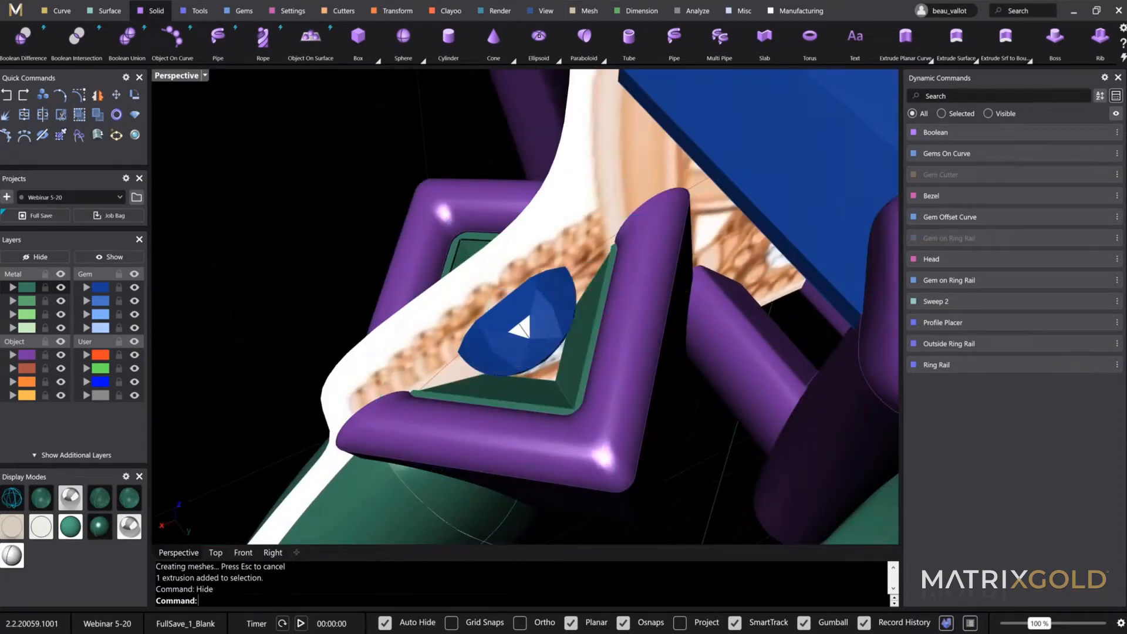
{"action": "left_click", "coordinate": [575, 191]}
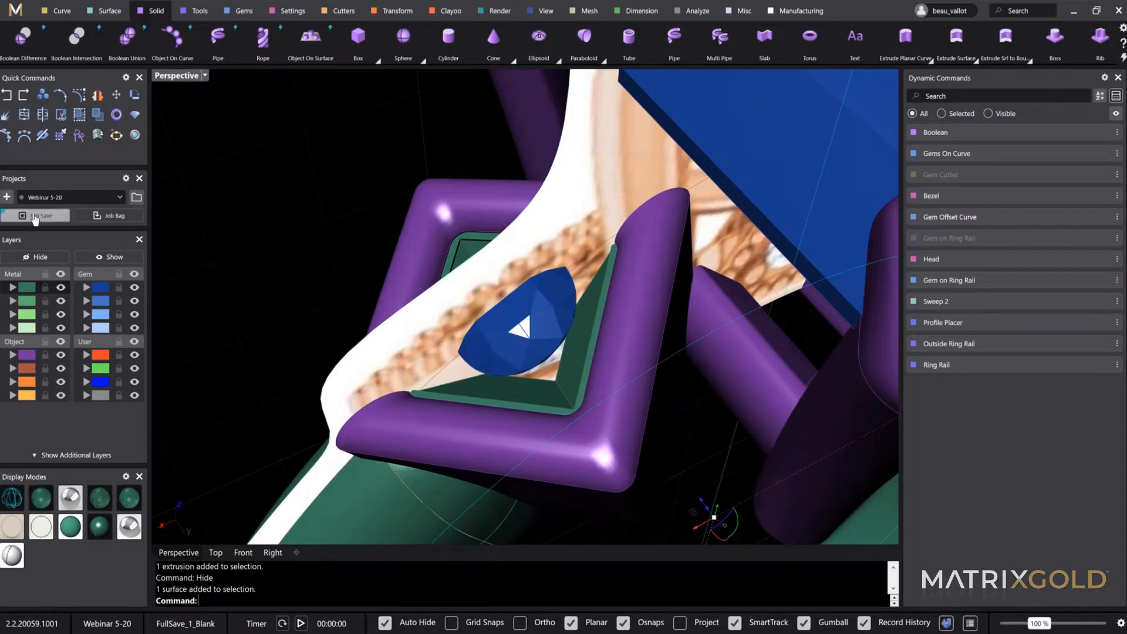
{"action": "left_click", "coordinate": [57, 262]}
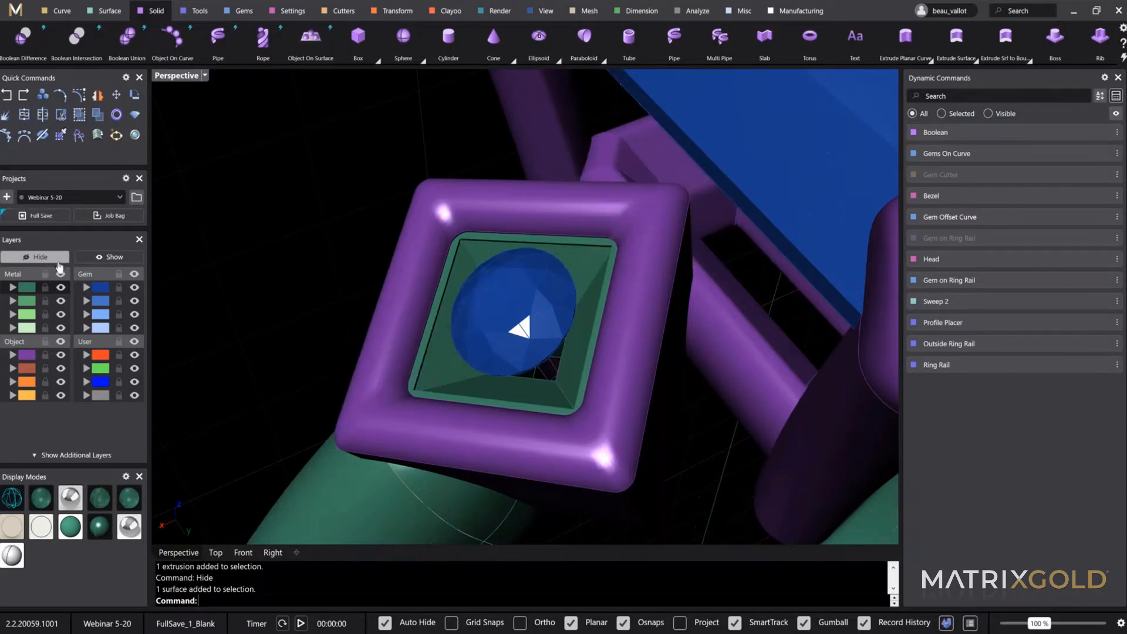
Build a prong head on the small round gem and set its overall height to 1.4 mm
{"action": "right_click_drag", "start_coordinate": [514, 346], "coordinate": [534, 234]}
{"action": "scroll", "coordinate": [534, 224], "scroll_direction": "down", "scroll_amount": 8}
{"action": "left_click", "coordinate": [534, 226]}
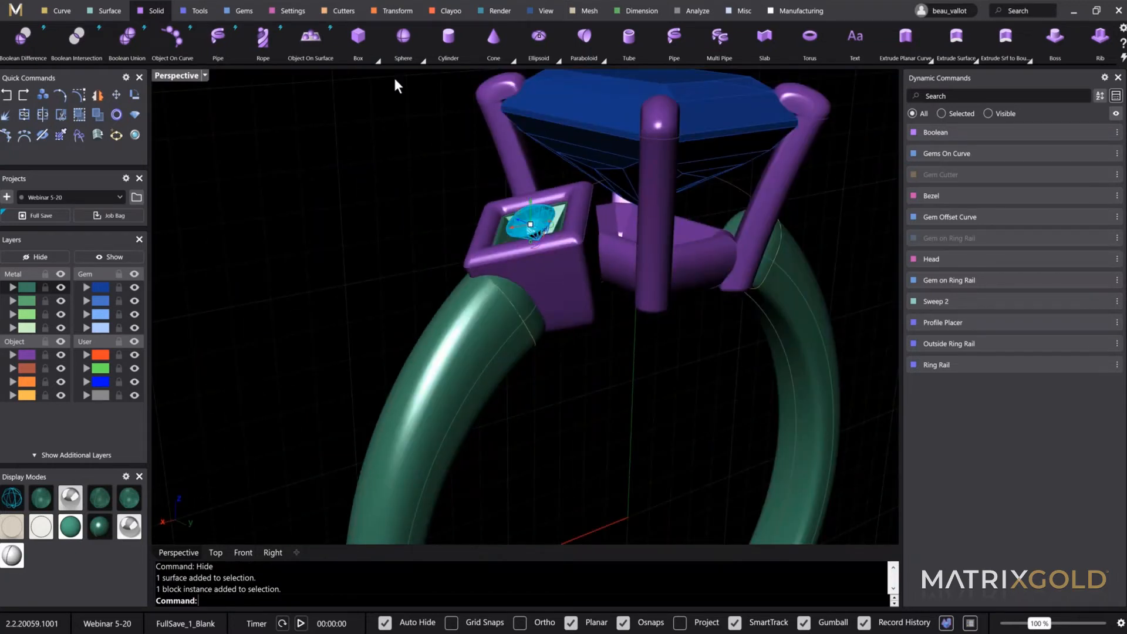
{"action": "left_click", "coordinate": [289, 16]}
{"action": "left_click", "coordinate": [258, 38]}
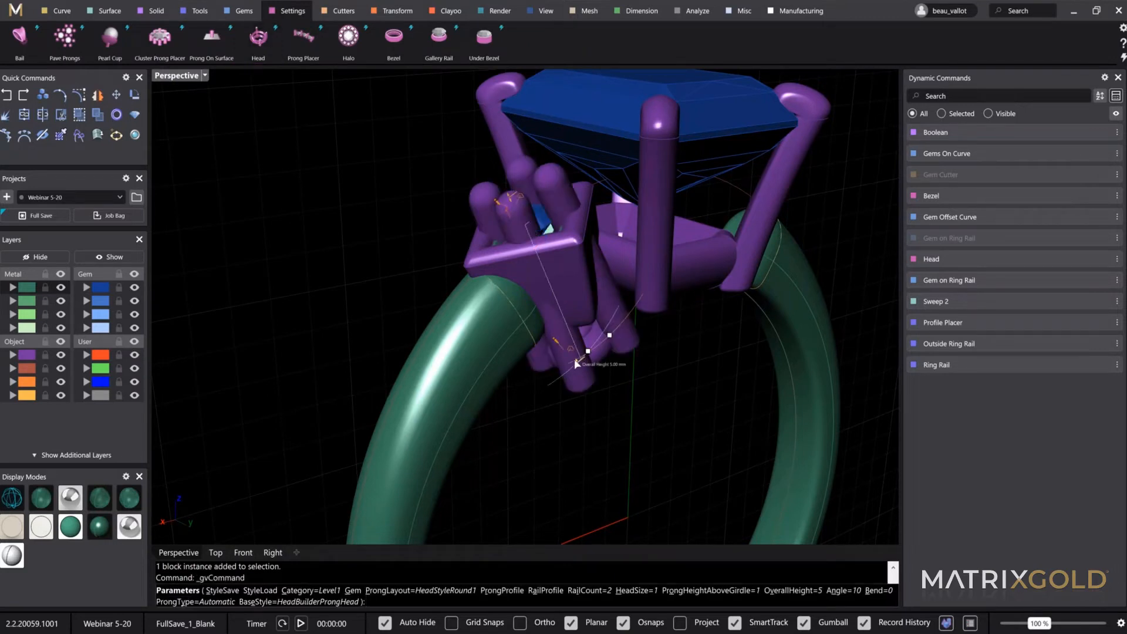
{"action": "left_click_drag", "start_coordinate": [576, 364], "coordinate": [534, 270]}
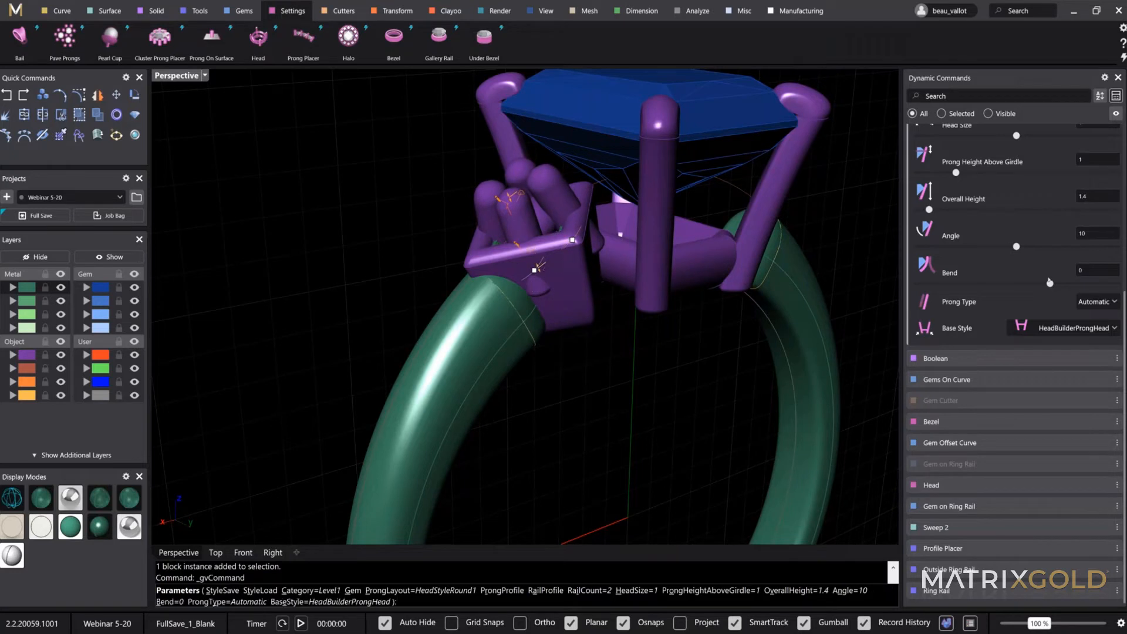
Load the saved style 21.Json for the small gem's head
{"action": "left_click_drag", "start_coordinate": [1122, 352], "coordinate": [1122, 185]}
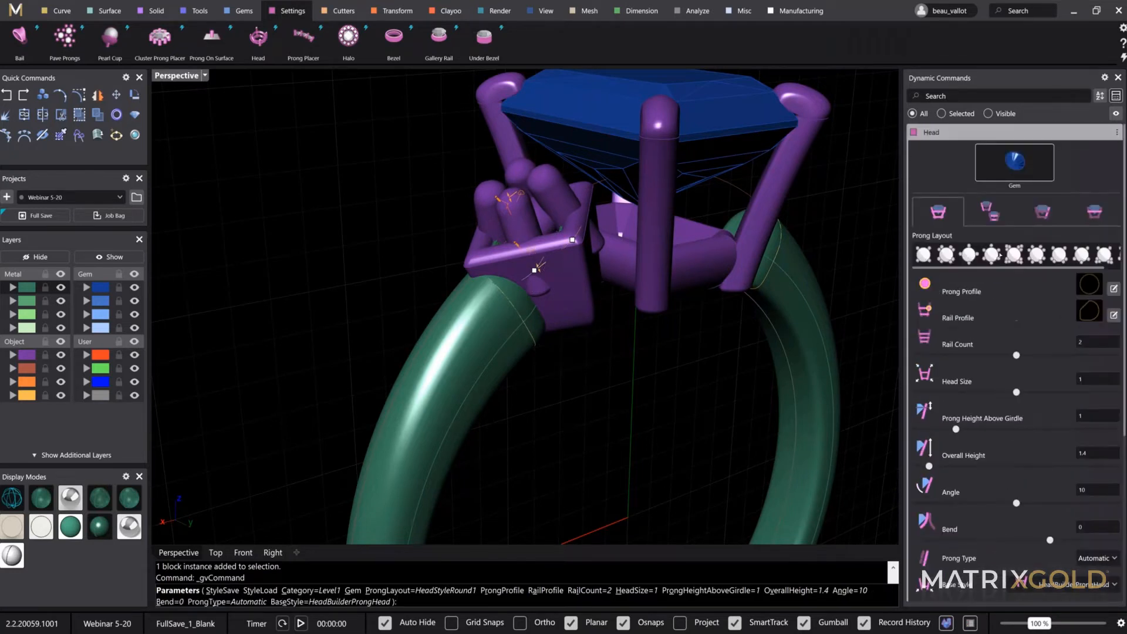
{"action": "left_click", "coordinate": [1118, 135]}
{"action": "left_click", "coordinate": [869, 175]}
{"action": "right_click_drag", "start_coordinate": [625, 206], "coordinate": [675, 205]}
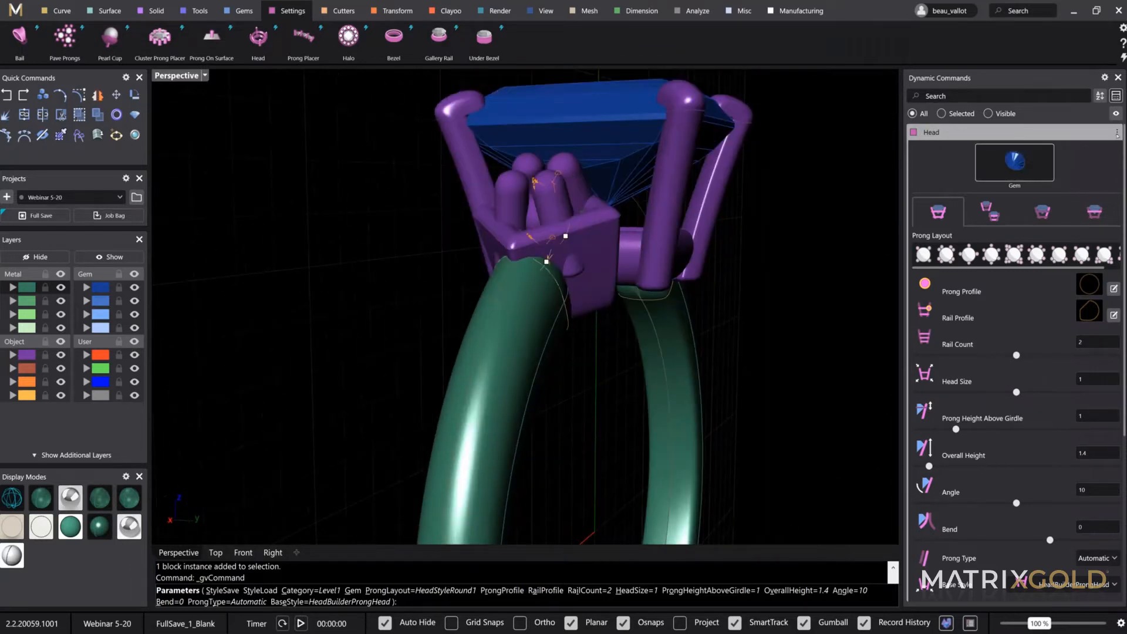
{"action": "left_click", "coordinate": [1116, 132]}
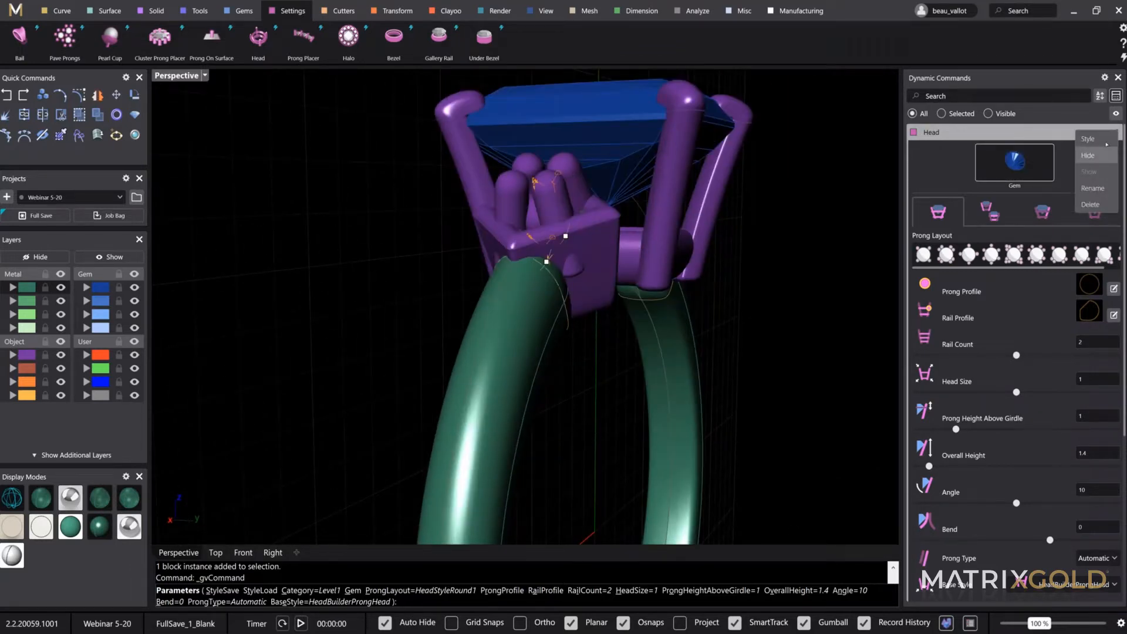
{"action": "left_click", "coordinate": [1088, 139]}
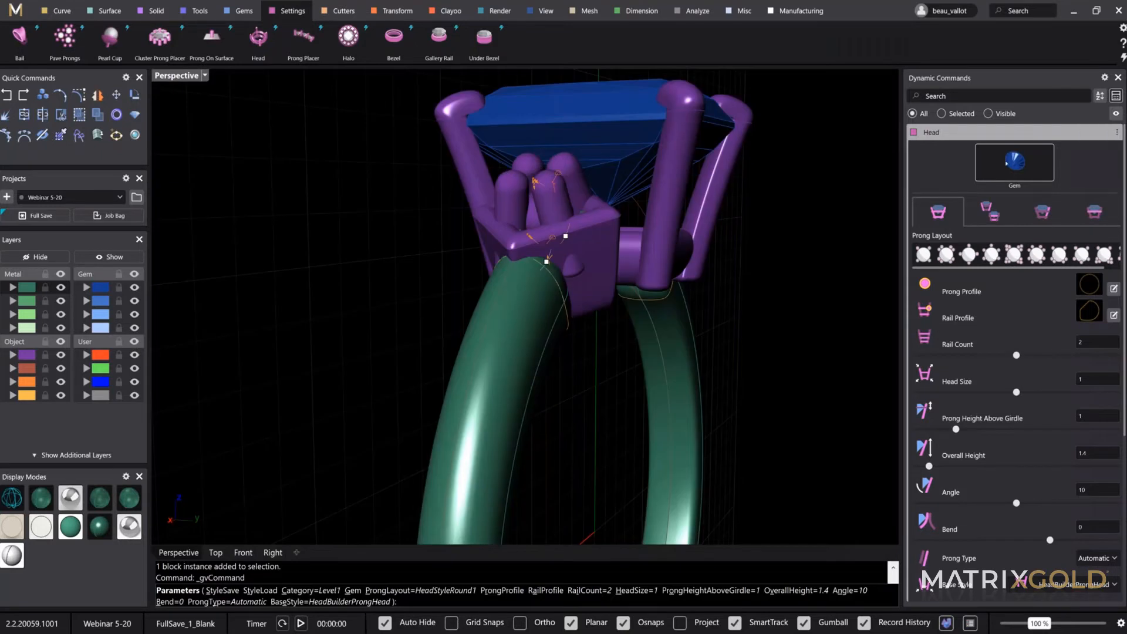
{"action": "scroll", "coordinate": [479, 499], "scroll_direction": "down", "scroll_amount": 1}
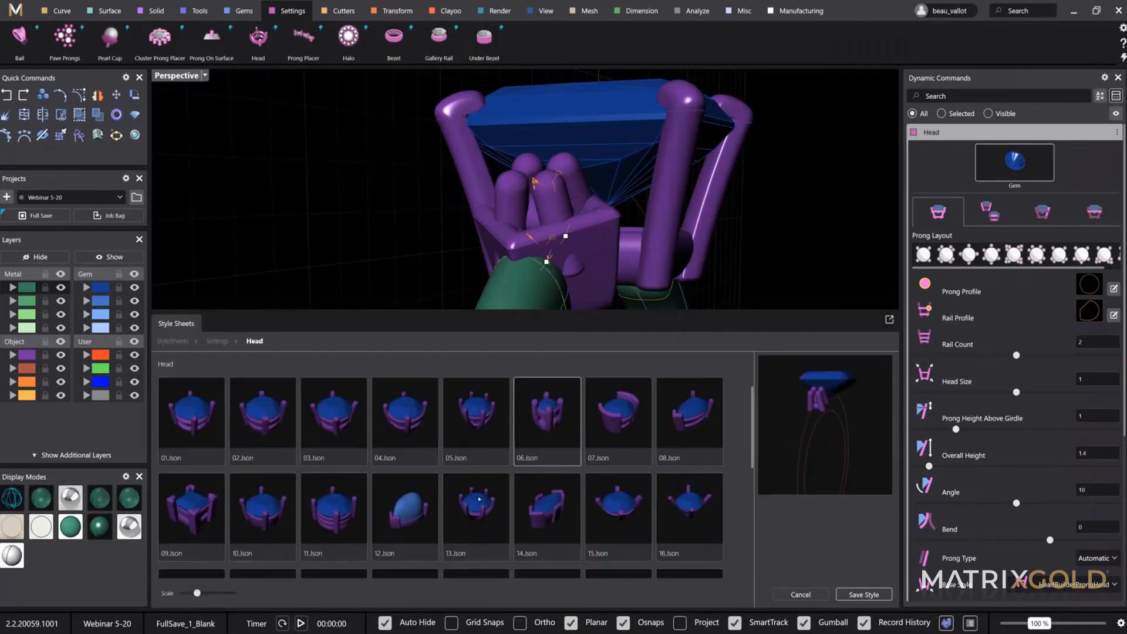
{"action": "scroll", "coordinate": [479, 499], "scroll_direction": "down", "scroll_amount": 2}
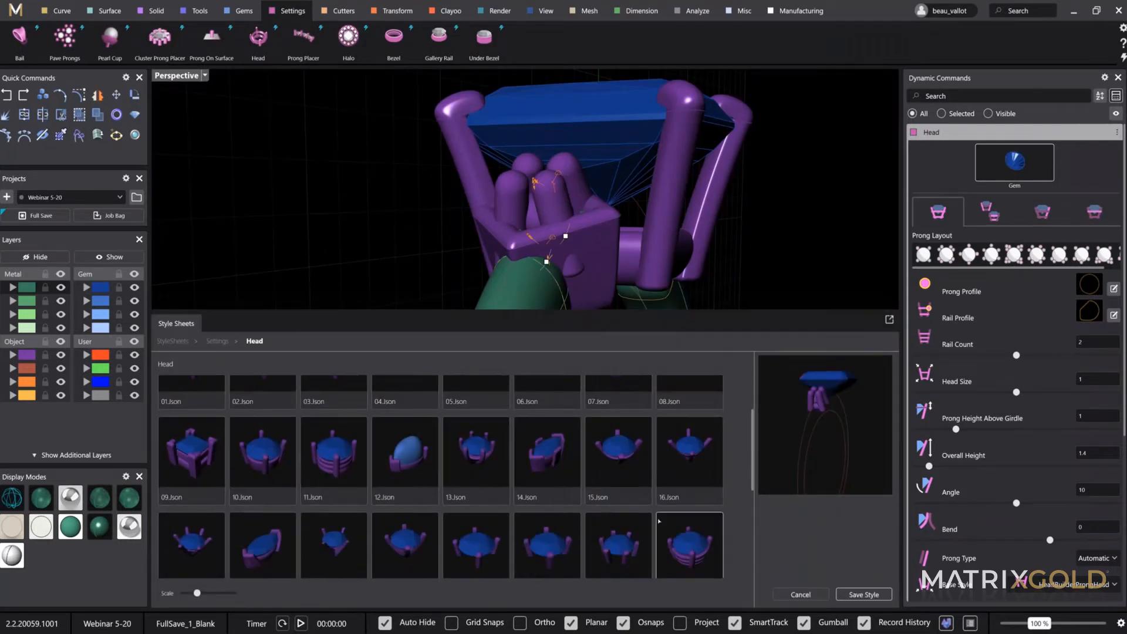
{"action": "scroll", "coordinate": [335, 464], "scroll_direction": "down", "scroll_amount": 1}
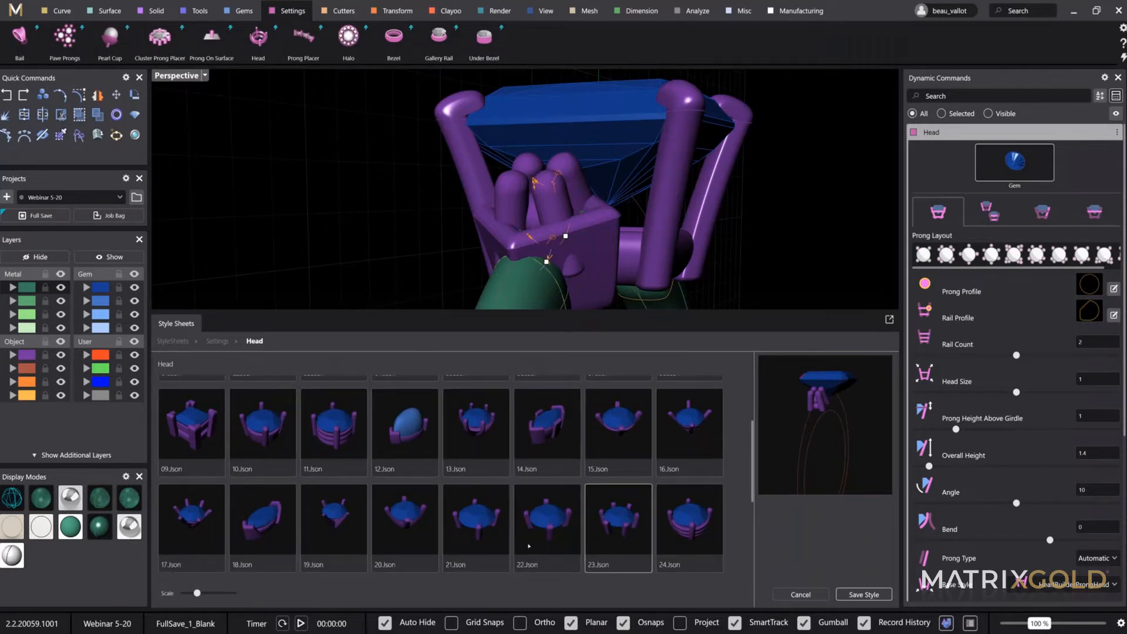
{"action": "left_click", "coordinate": [478, 526]}
{"action": "left_click", "coordinate": [845, 595]}
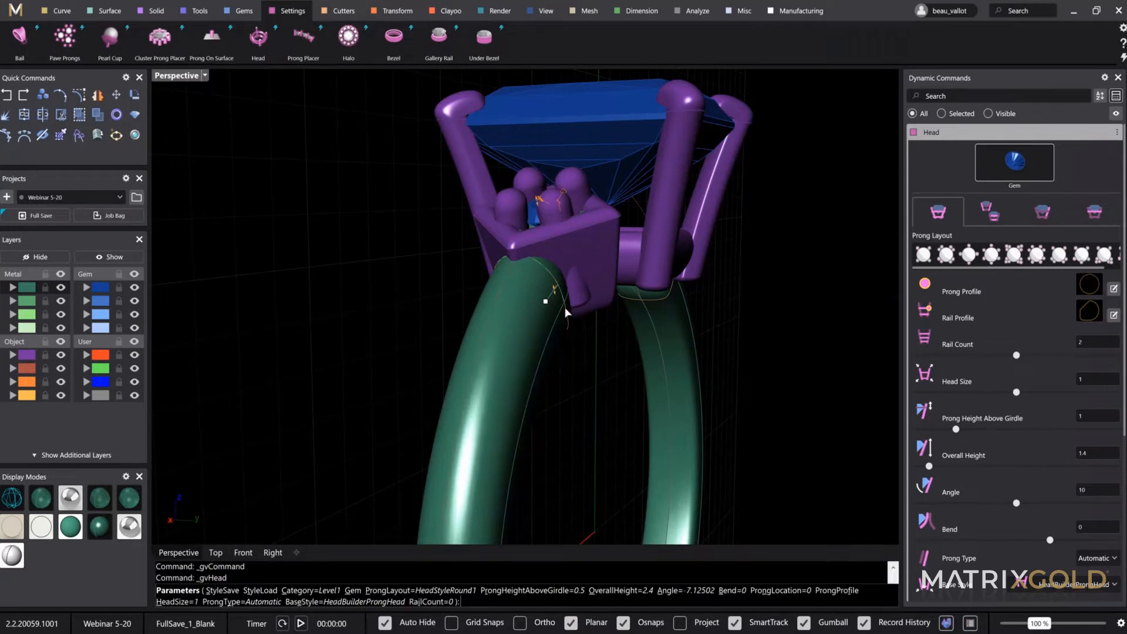
Set the small round gem's prong head size to 0.7 mm and tilt its prongs to an angle of about -13 degrees
{"action": "right_click_drag", "start_coordinate": [609, 372], "coordinate": [464, 317]}
{"action": "scroll", "coordinate": [481, 198], "scroll_direction": "up", "scroll_amount": 7}
{"action": "left_click_drag", "start_coordinate": [463, 311], "coordinate": [488, 294]}
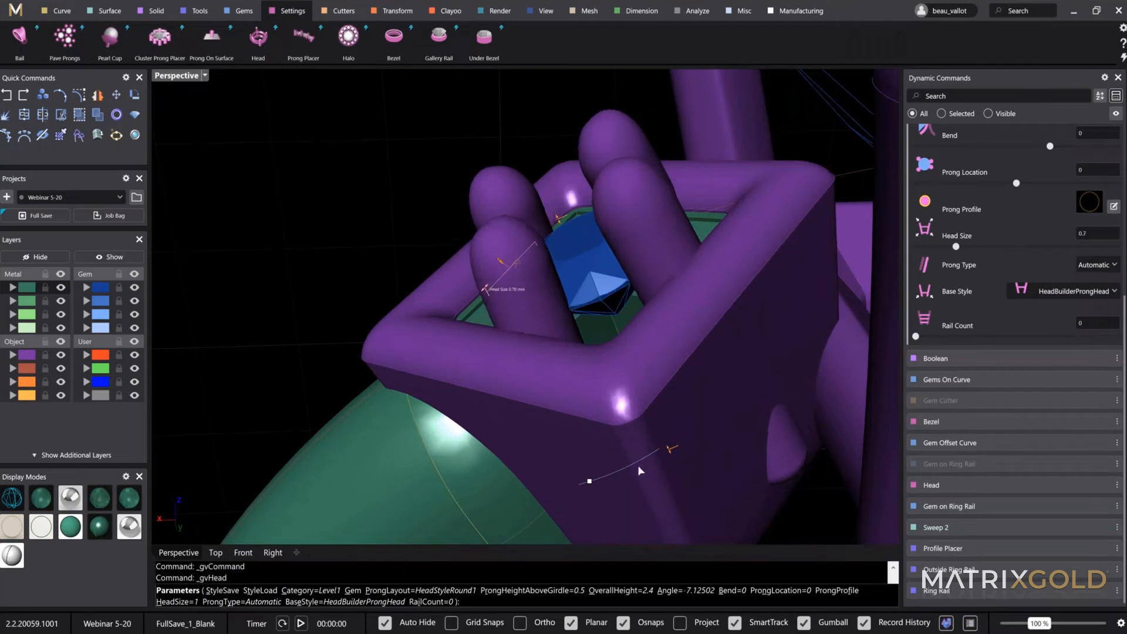
{"action": "left_click_drag", "start_coordinate": [590, 482], "coordinate": [612, 477]}
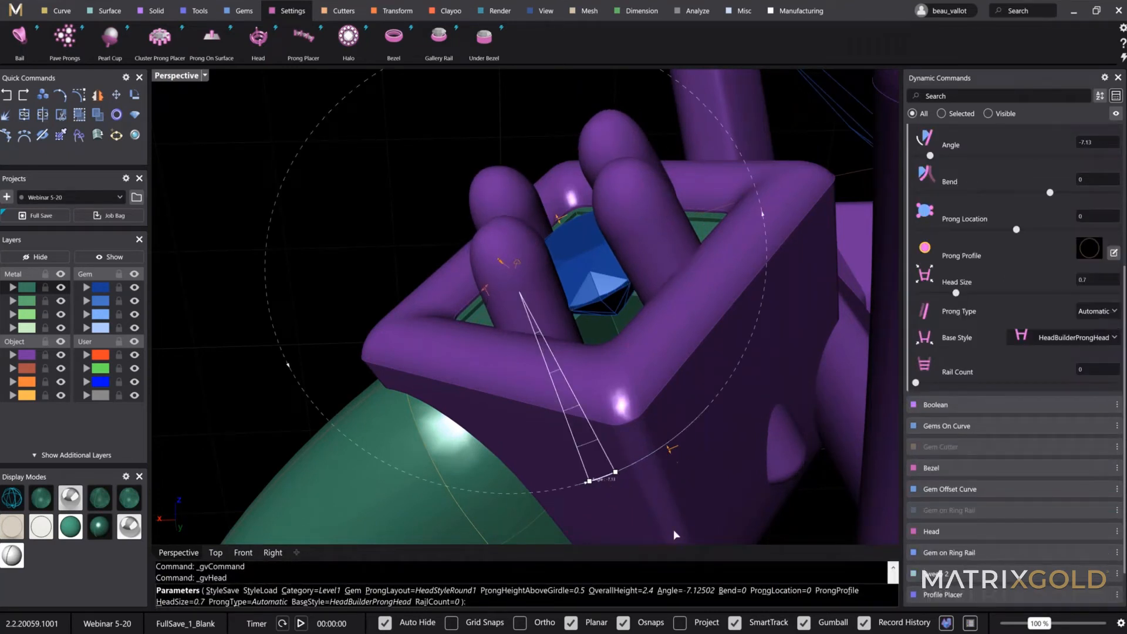
{"action": "scroll", "coordinate": [615, 473], "scroll_direction": "down", "scroll_amount": 8}
{"action": "right_click_drag", "start_coordinate": [615, 473], "coordinate": [649, 477]}
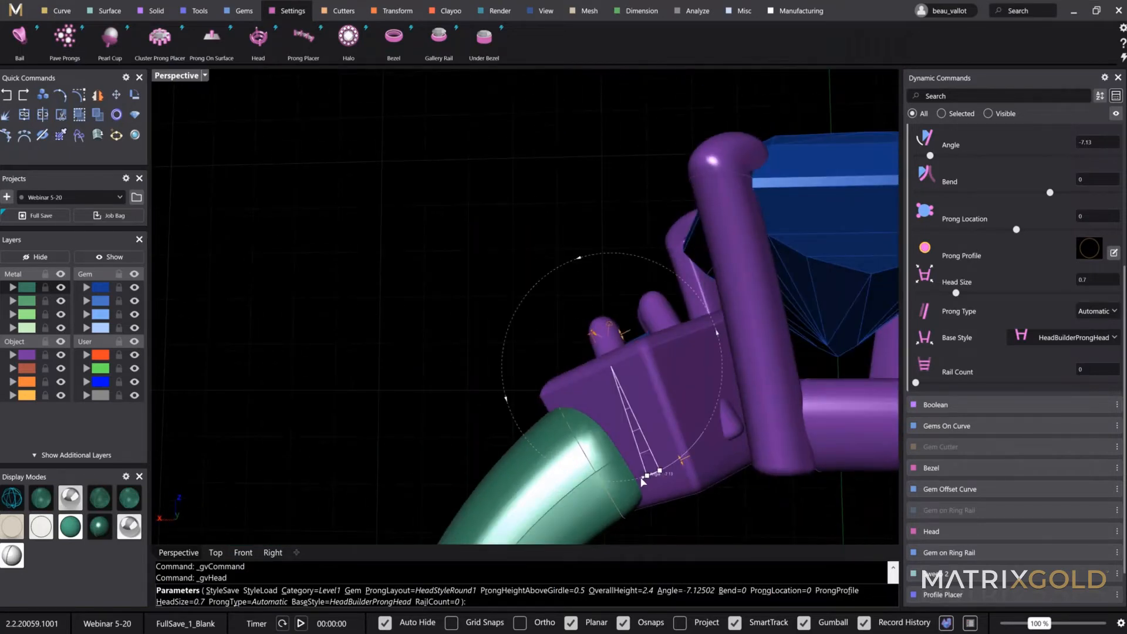
{"action": "left_click_drag", "start_coordinate": [644, 476], "coordinate": [677, 475]}
Lower the small head's prong height above the girdle to 0 and shorten its overall height to 1.3 mm
{"action": "left_click_drag", "start_coordinate": [626, 344], "coordinate": [630, 361]}
{"action": "left_click_drag", "start_coordinate": [677, 424], "coordinate": [672, 405]}
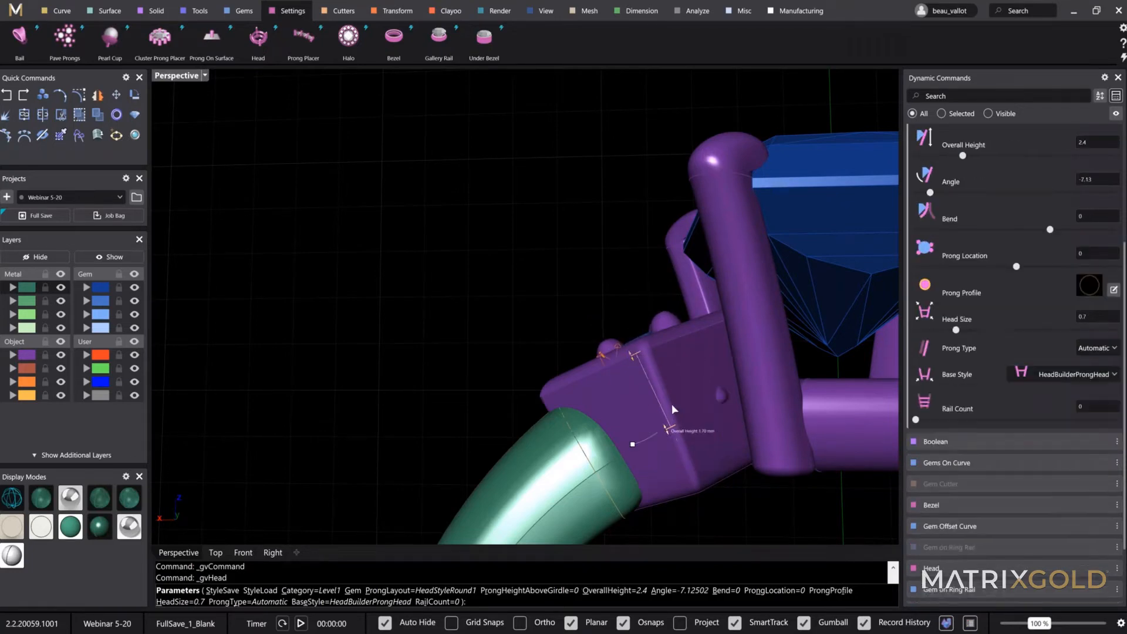
{"action": "scroll", "coordinate": [693, 421], "scroll_direction": "down", "scroll_amount": 7}
{"action": "right_click_drag", "start_coordinate": [695, 418], "coordinate": [685, 208]}
{"action": "scroll", "coordinate": [678, 222], "scroll_direction": "up", "scroll_amount": 9}
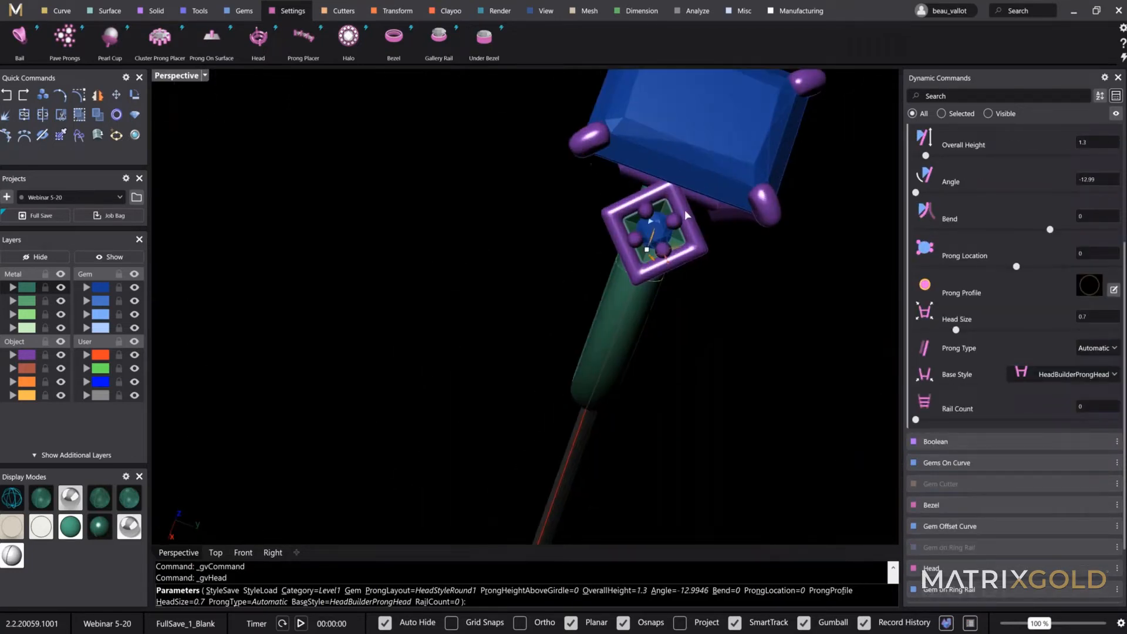
{"action": "right_click_drag", "start_coordinate": [685, 285], "coordinate": [765, 204]}
{"action": "scroll", "coordinate": [765, 204], "scroll_direction": "down", "scroll_amount": 4}
{"action": "right_click_drag", "start_coordinate": [772, 323], "coordinate": [772, 447]}
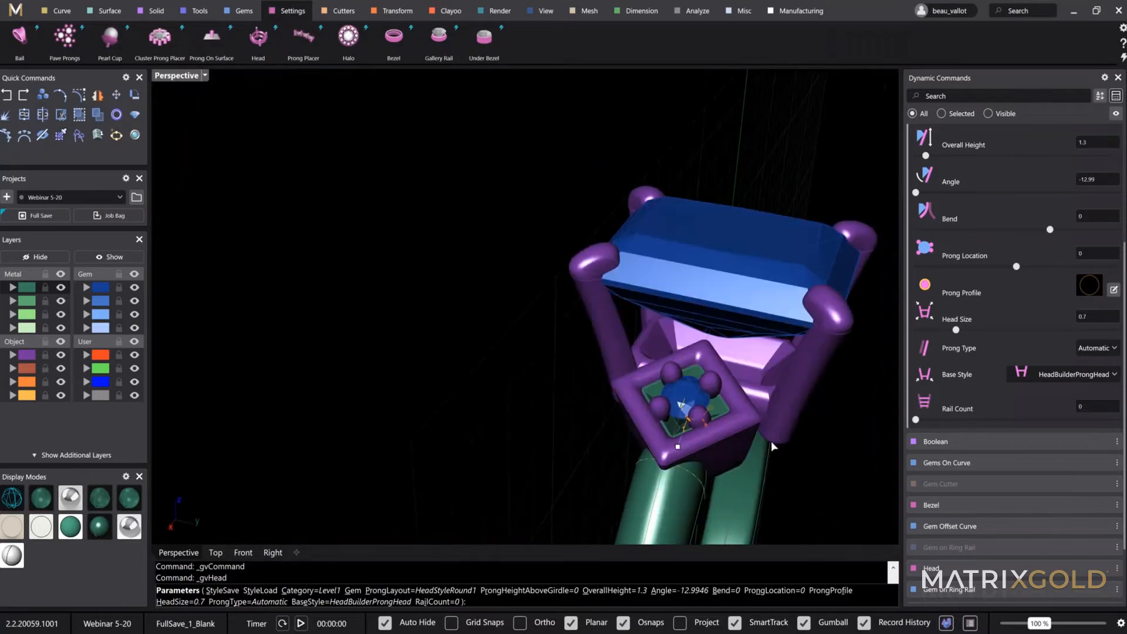
Compare the prong layout around the small round gem with the ring reference photo
{"action": "left_click", "coordinate": [590, 629]}
{"action": "left_click", "coordinate": [504, 615]}
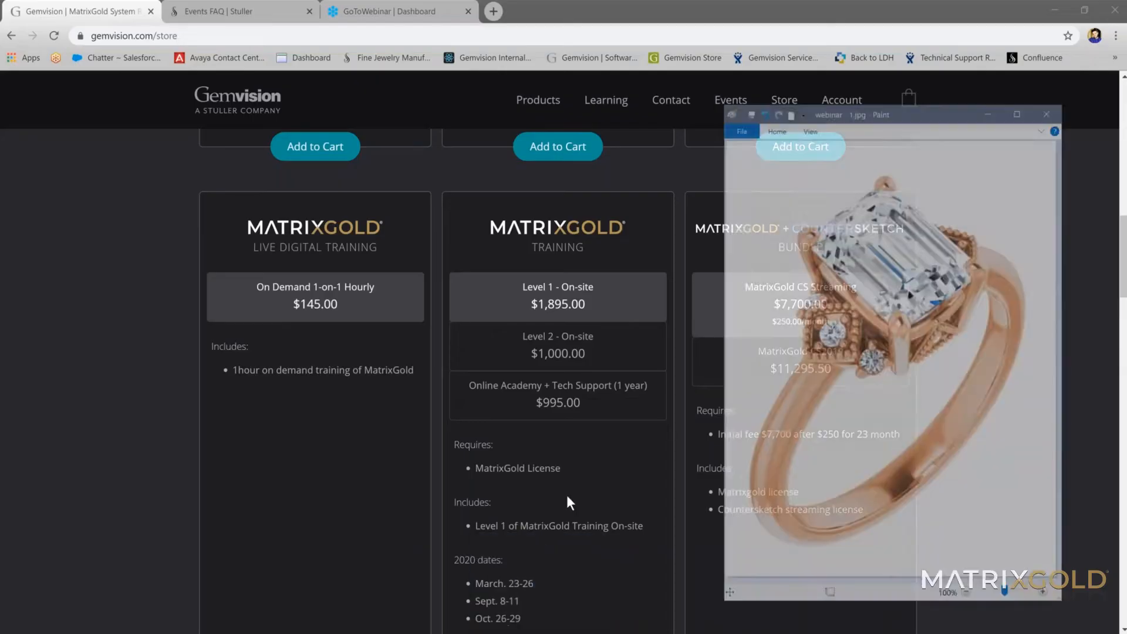
{"action": "left_click", "coordinate": [1055, 5]}
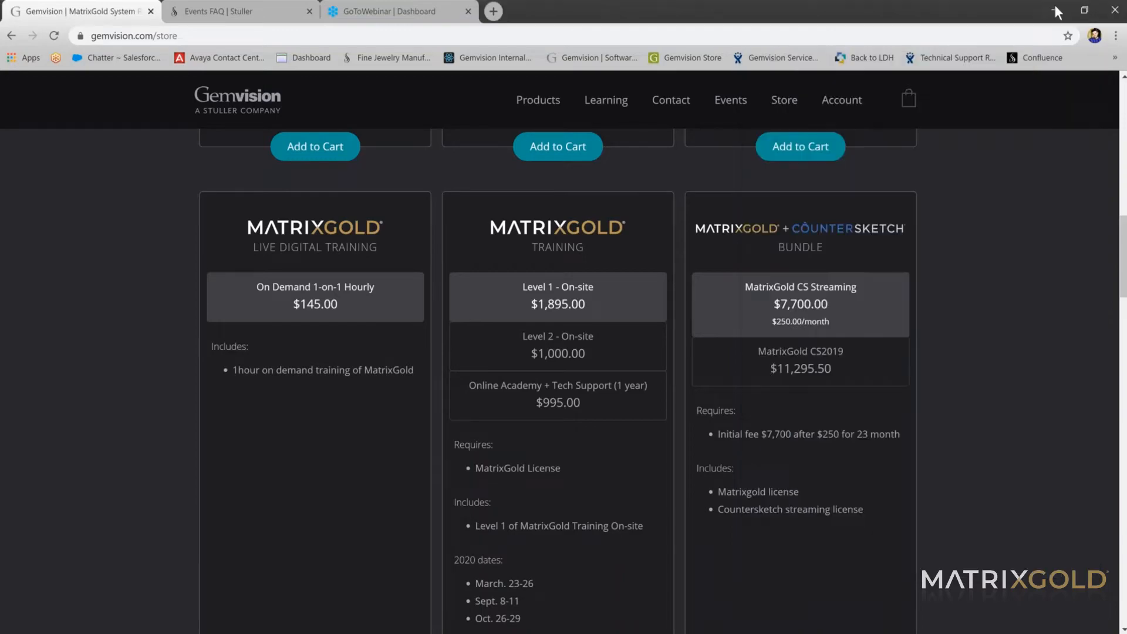
{"action": "left_click", "coordinate": [1055, 6]}
{"action": "left_click", "coordinate": [1021, 68]}
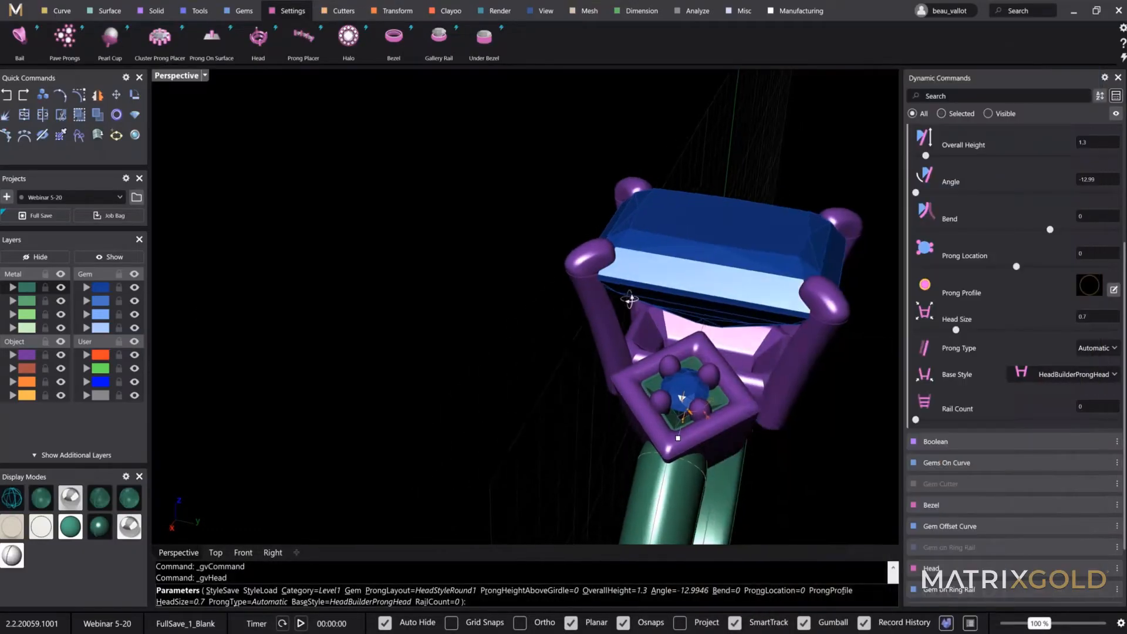
{"action": "right_click_drag", "start_coordinate": [630, 300], "coordinate": [806, 365]}
{"action": "scroll", "coordinate": [802, 409], "scroll_direction": "up", "scroll_amount": 2}
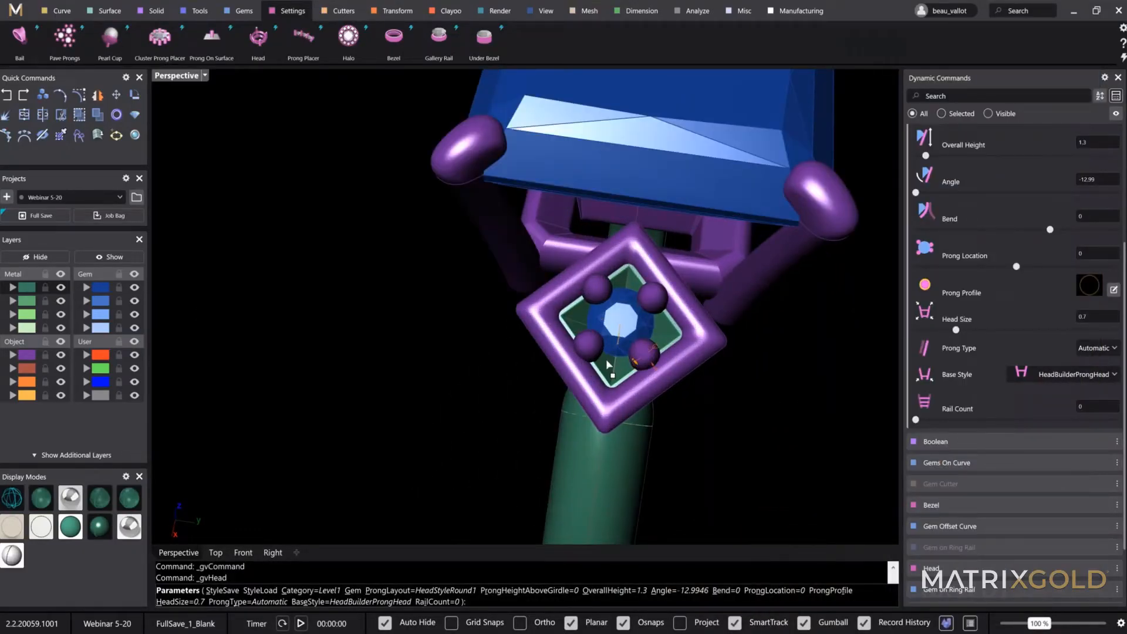
Accept the small gem's head and edit its Gems On Curve placement to a roll of 45 degrees
{"action": "right_click", "coordinate": [815, 413]}
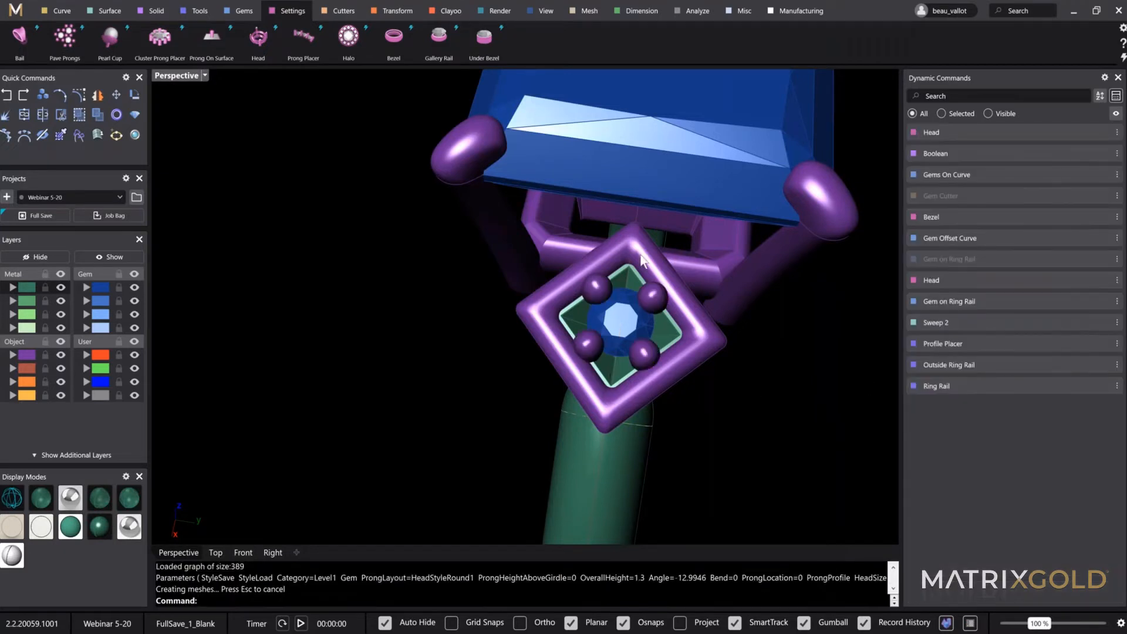
{"action": "mouse_move", "coordinate": [1089, 177]}
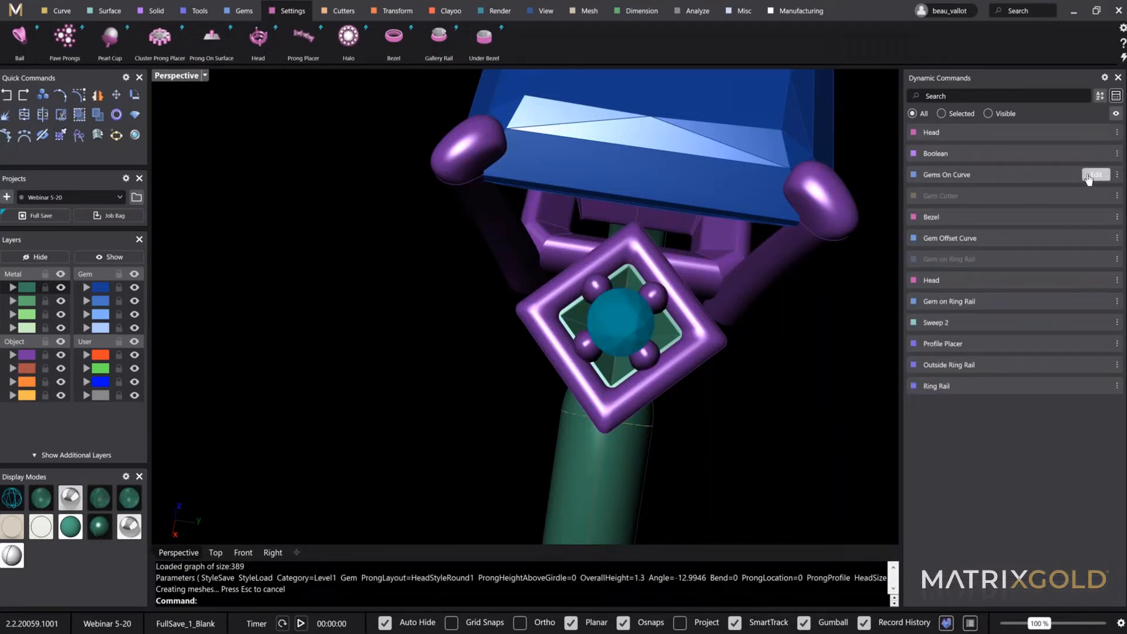
{"action": "left_click", "coordinate": [1089, 176]}
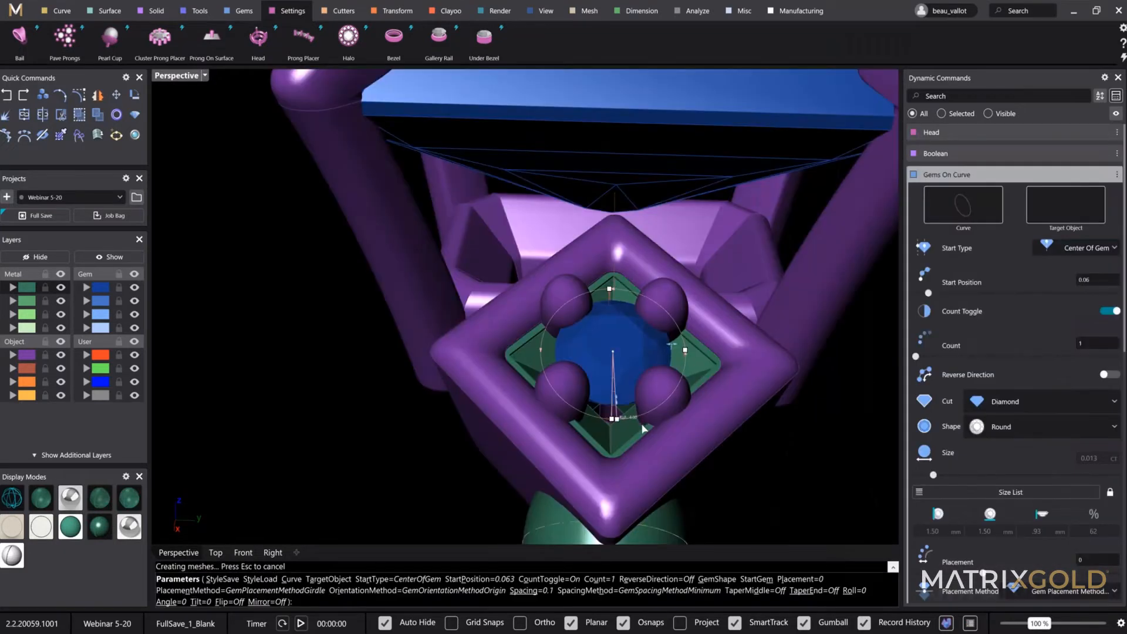
{"action": "left_click_drag", "start_coordinate": [644, 429], "coordinate": [674, 424]}
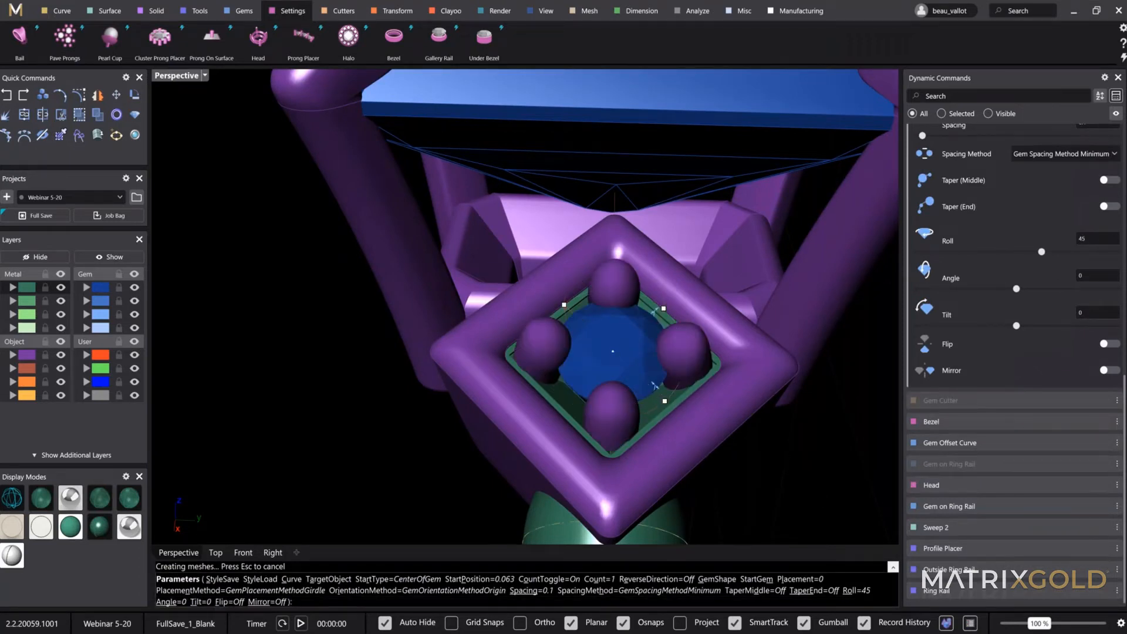
{"action": "right_click", "coordinate": [821, 492]}
Examine the finished square side-stone setting on the ring and compare it with the reference image webinar 2.jpg
{"action": "scroll", "coordinate": [820, 491], "scroll_direction": "down", "scroll_amount": 5}
{"action": "left_click", "coordinate": [839, 490]}
{"action": "right_click_drag", "start_coordinate": [848, 496], "coordinate": [683, 380]}
{"action": "scroll", "coordinate": [683, 380], "scroll_direction": "down", "scroll_amount": 5}
{"action": "right_click_drag", "start_coordinate": [807, 393], "coordinate": [624, 348]}
{"action": "left_click", "coordinate": [669, 273]}
{"action": "left_click", "coordinate": [615, 443]}
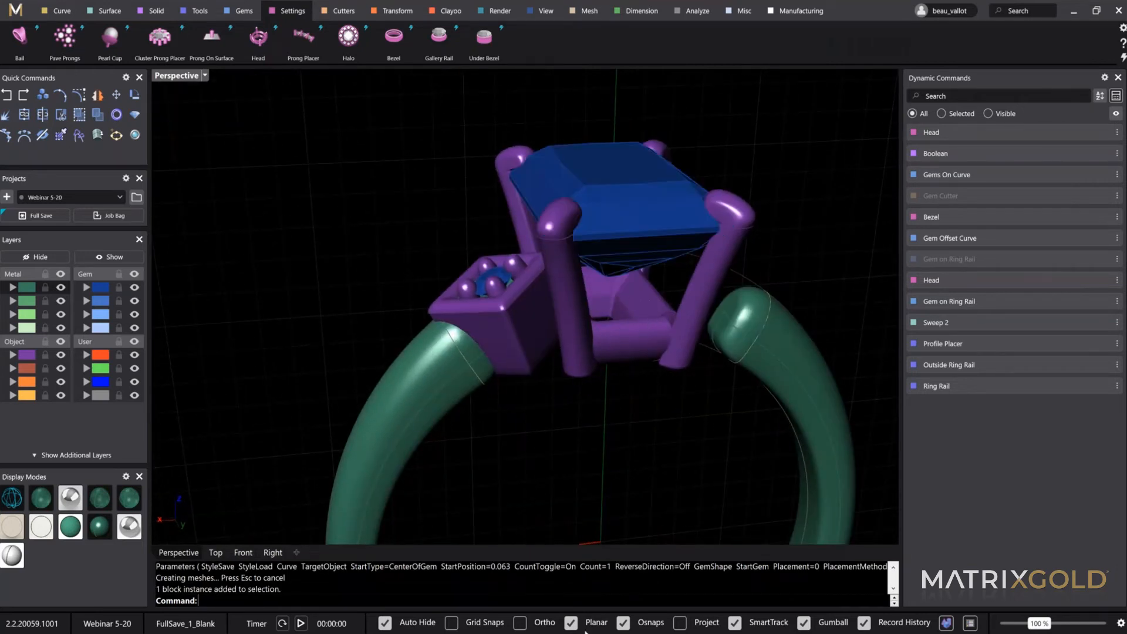
{"action": "left_click", "coordinate": [568, 587]}
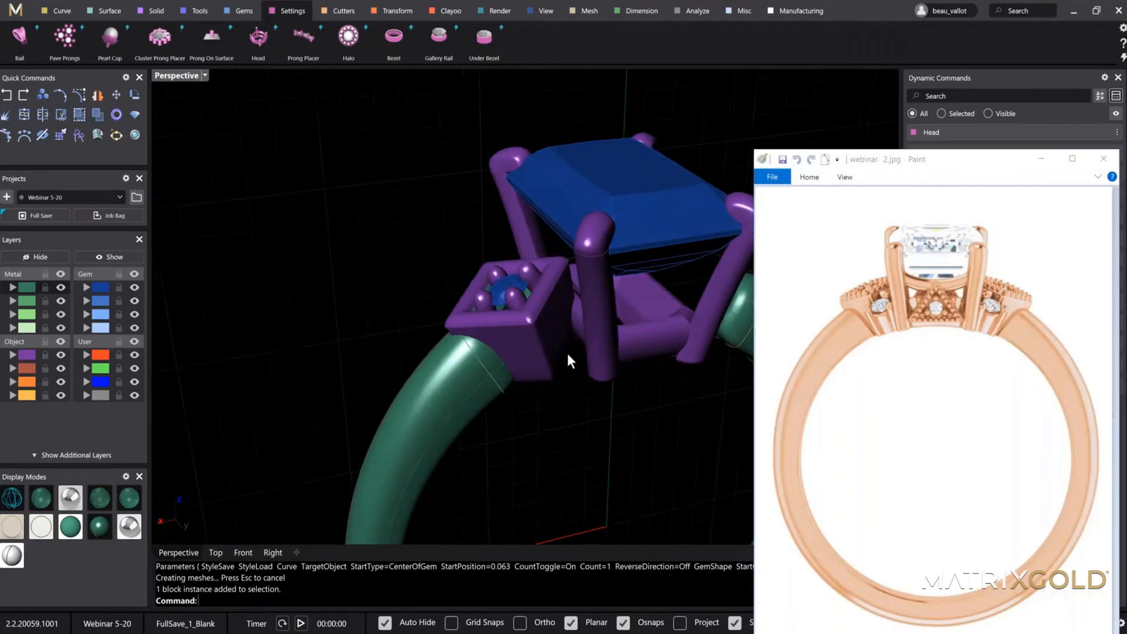
{"action": "scroll", "coordinate": [446, 305], "scroll_direction": "up", "scroll_amount": 4}
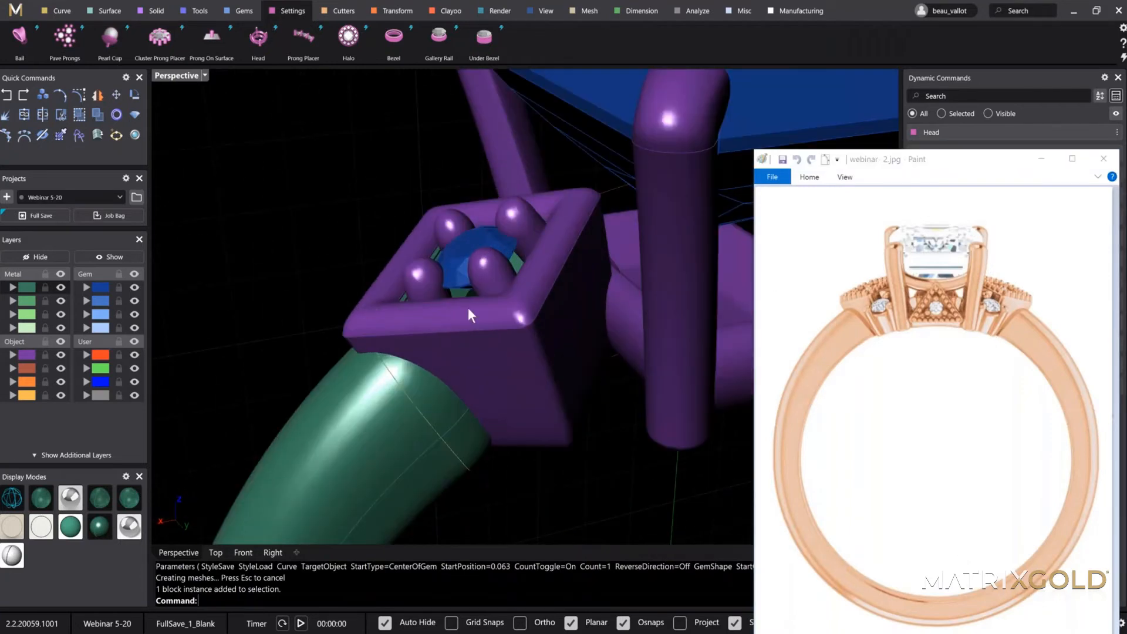
{"action": "right_click_drag", "start_coordinate": [467, 307], "coordinate": [469, 258]}
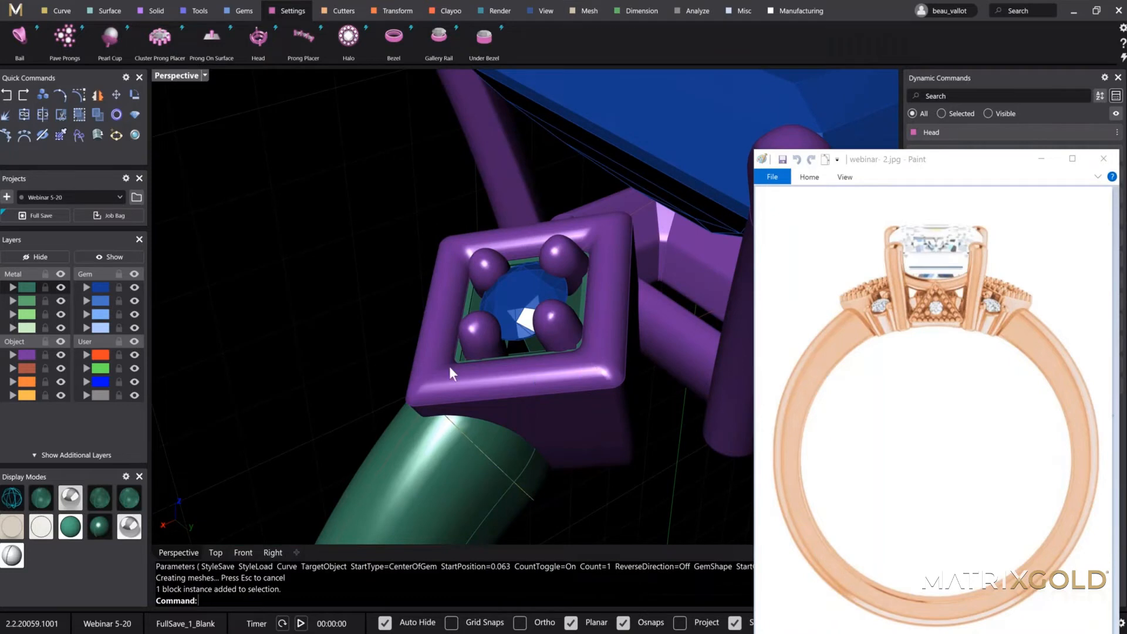
{"action": "left_click", "coordinate": [170, 132]}
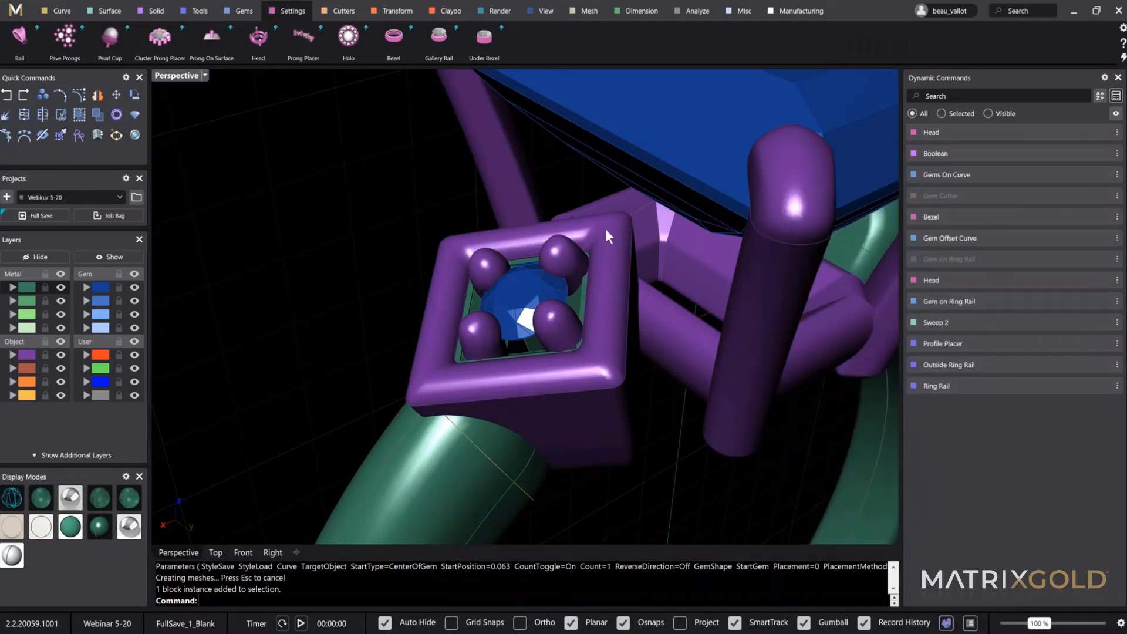
{"action": "left_click", "coordinate": [156, 11]}
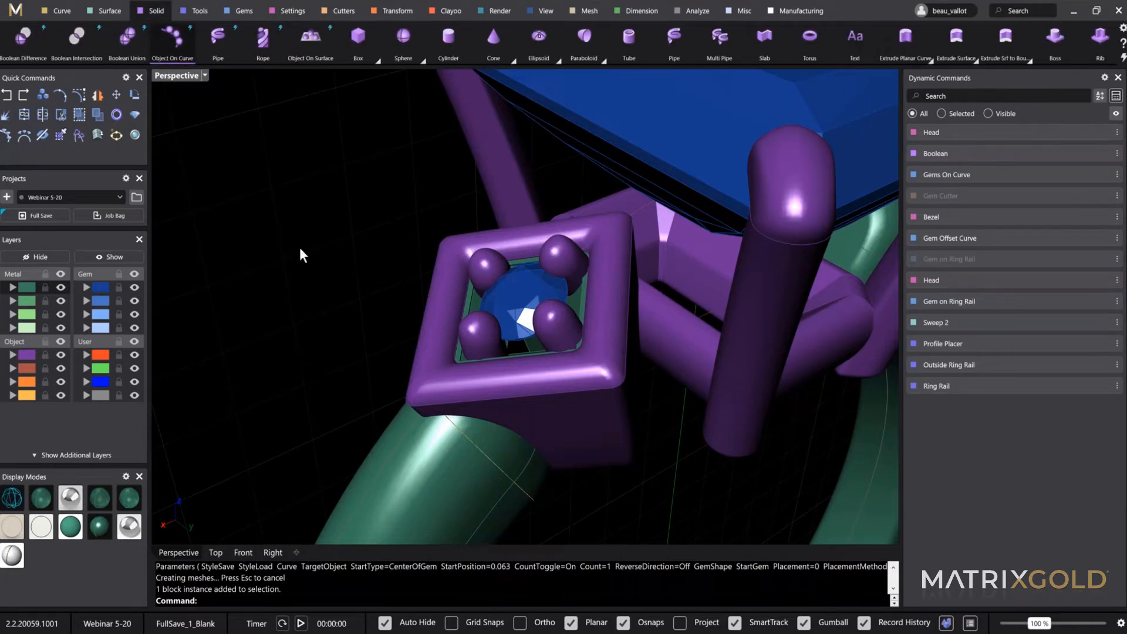
{"action": "scroll", "coordinate": [611, 437], "scroll_direction": "down", "scroll_amount": 8}
{"action": "right_click_drag", "start_coordinate": [585, 434], "coordinate": [523, 342]}
Create a Gem Offset Curve from the large centre gem with girdle spacing -0.2 mm and Z offset -2.2 mm
{"action": "left_click", "coordinate": [520, 219]}
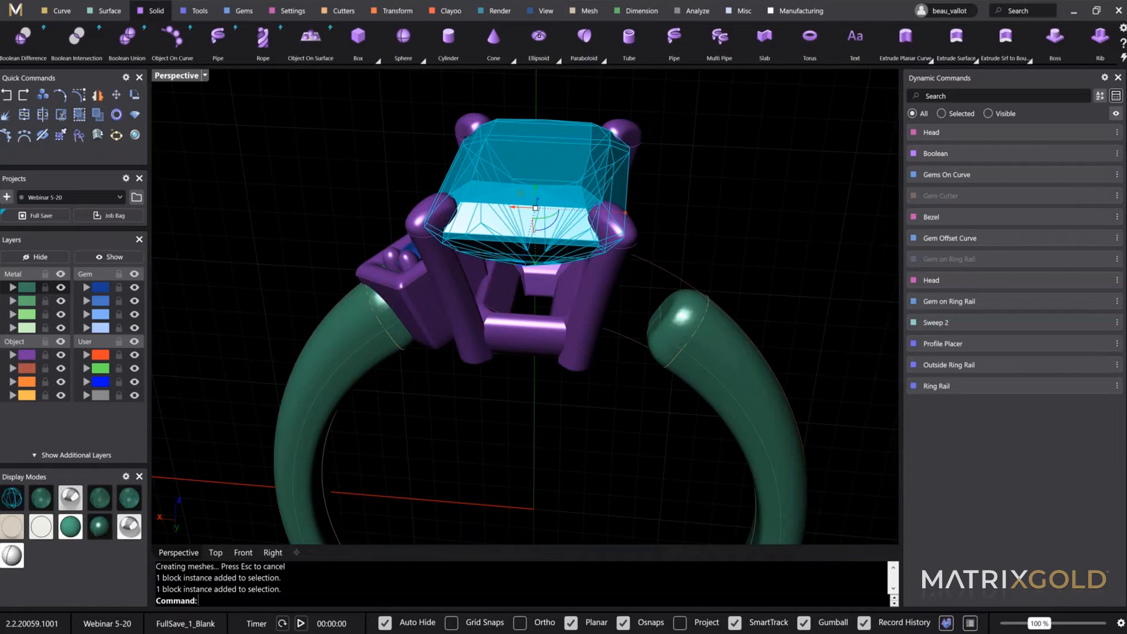
{"action": "right_click_drag", "start_coordinate": [595, 360], "coordinate": [543, 374]}
{"action": "right_click_drag", "start_coordinate": [417, 279], "coordinate": [473, 350]}
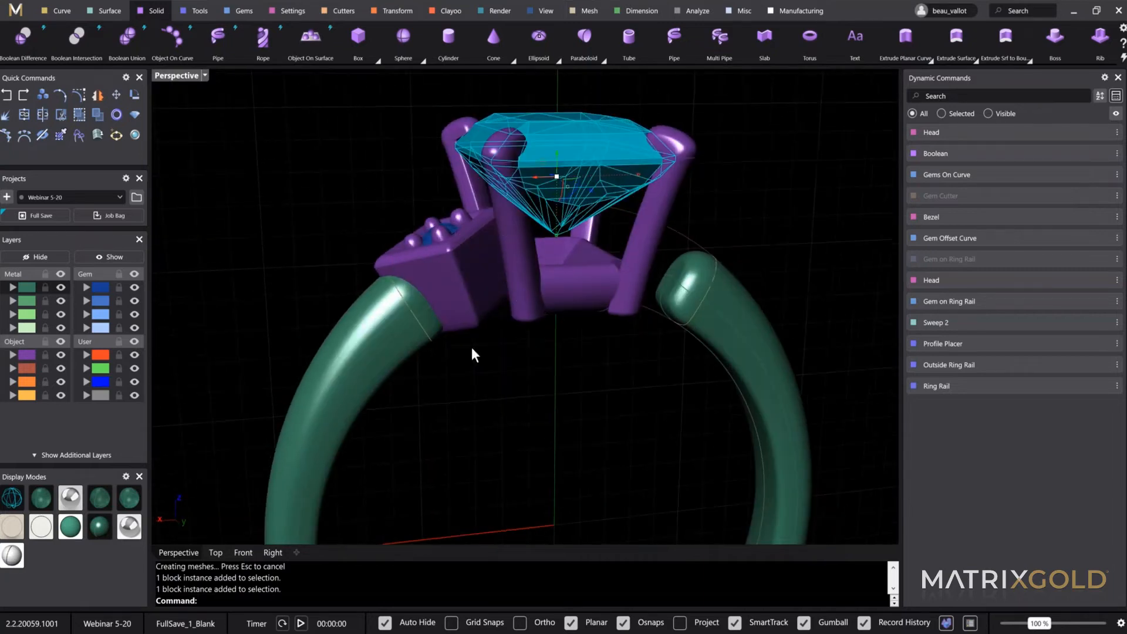
{"action": "right_click_drag", "start_coordinate": [517, 273], "coordinate": [473, 306]}
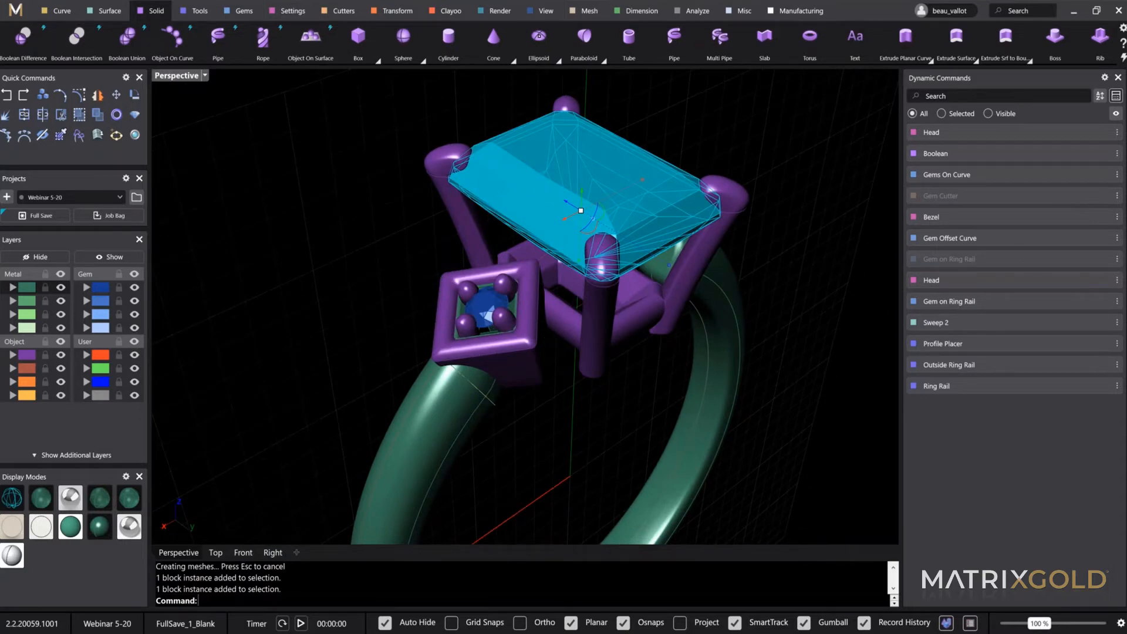
{"action": "right_click_drag", "start_coordinate": [551, 455], "coordinate": [578, 234]}
{"action": "left_click", "coordinate": [578, 233]}
{"action": "left_click", "coordinate": [574, 230]}
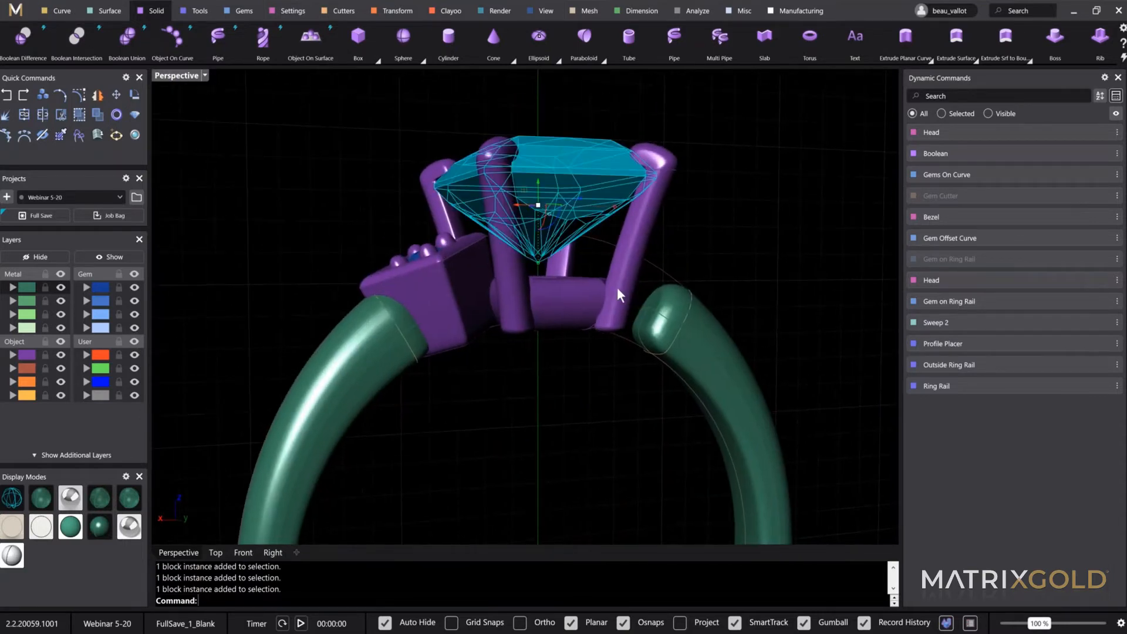
{"action": "left_click", "coordinate": [61, 12]}
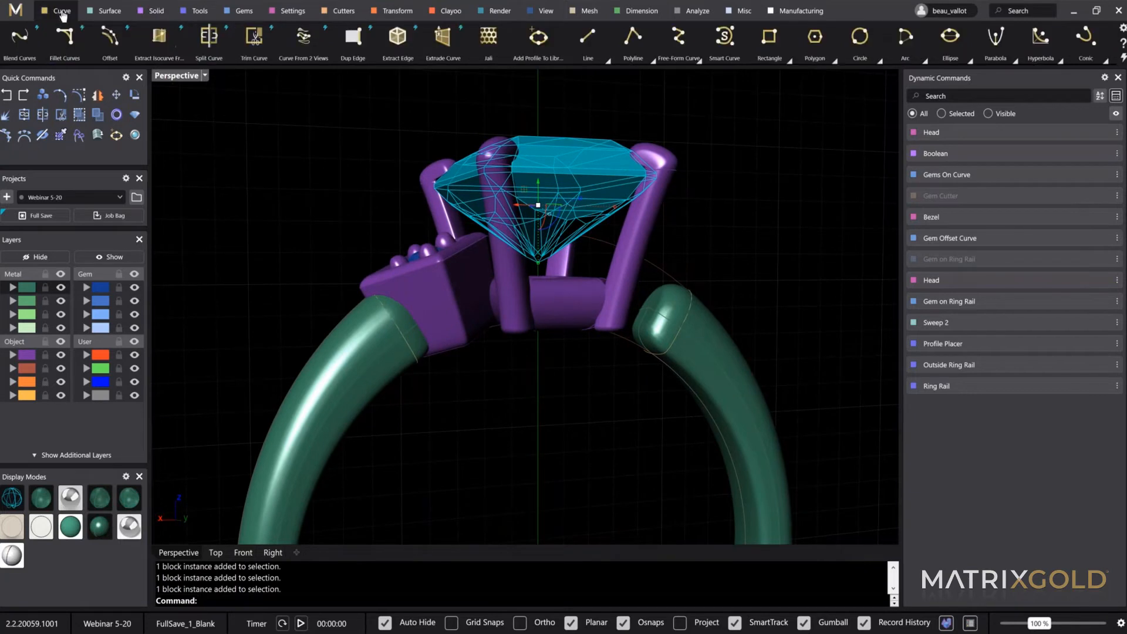
{"action": "left_click", "coordinate": [242, 14]}
{"action": "right_click_drag", "start_coordinate": [606, 184], "coordinate": [581, 213]}
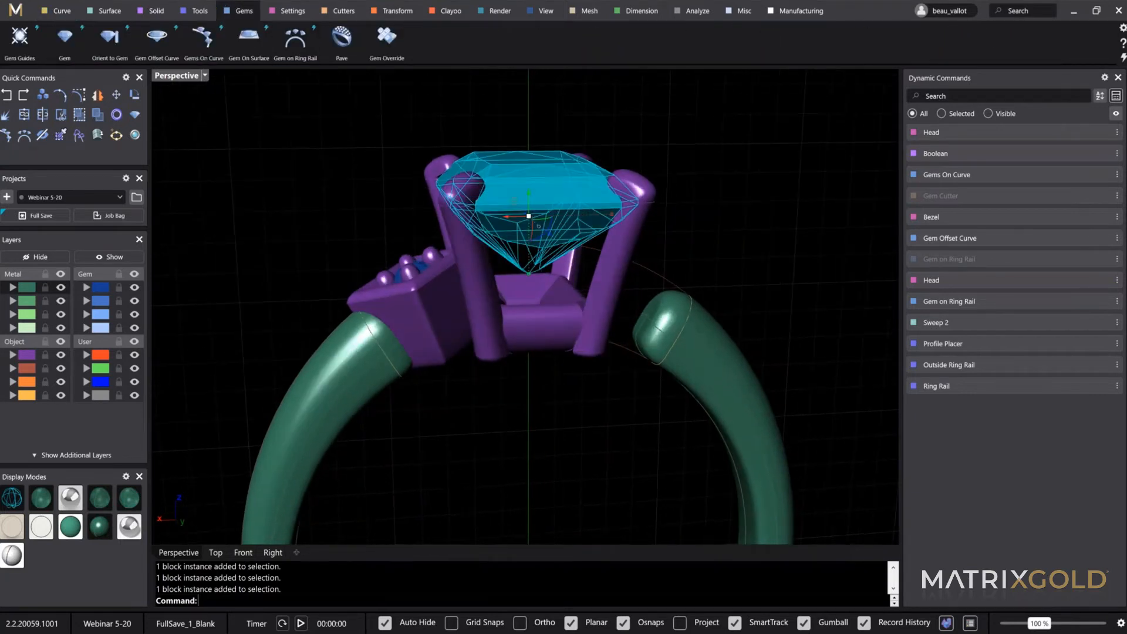
{"action": "left_click", "coordinate": [157, 41]}
{"action": "right_click_drag", "start_coordinate": [596, 333], "coordinate": [524, 192]}
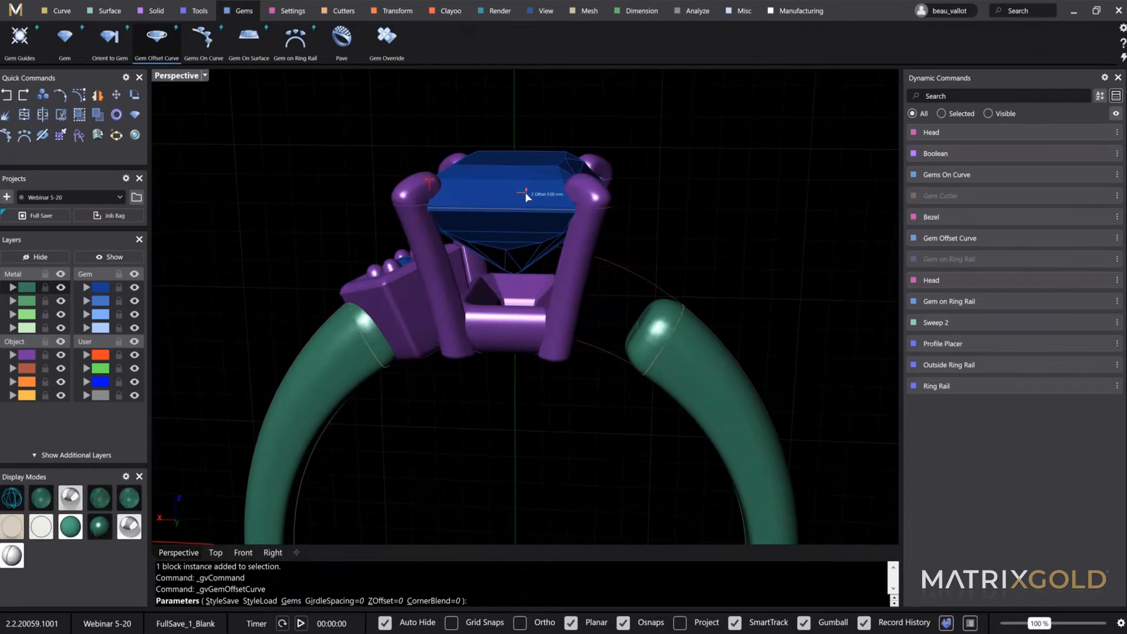
{"action": "left_click_drag", "start_coordinate": [525, 192], "coordinate": [522, 263]}
{"action": "right_click_drag", "start_coordinate": [411, 155], "coordinate": [491, 154]}
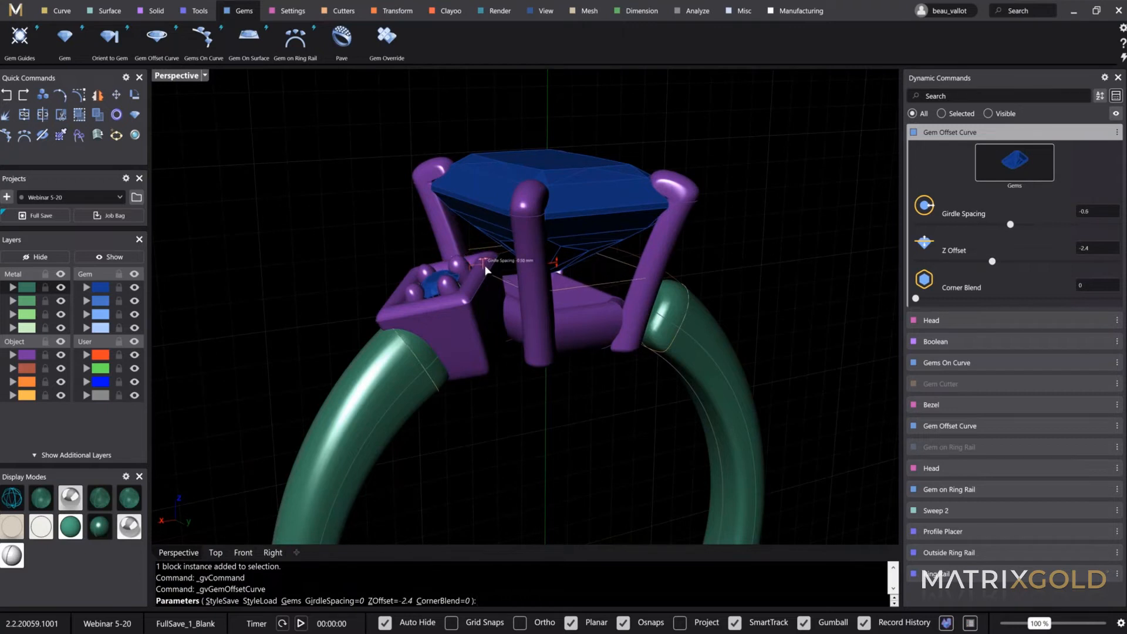
{"action": "left_click", "coordinate": [477, 272]}
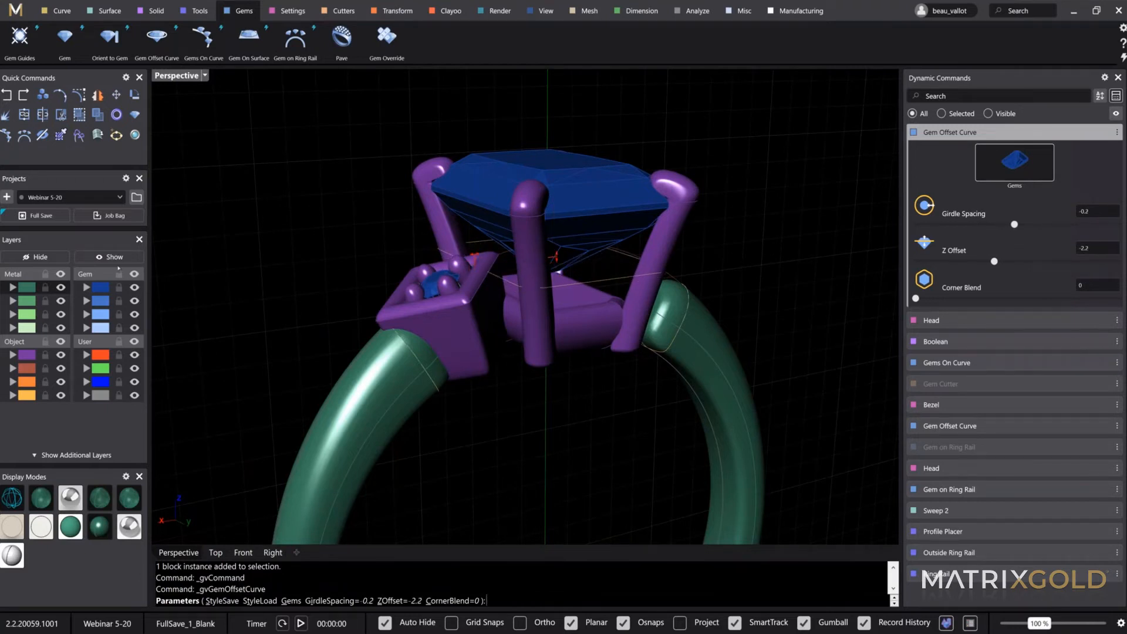
Show the hidden objects, including the ring reference image, and maximize the Front view on the centre gem's lower tip
{"action": "left_click", "coordinate": [115, 258]}
{"action": "right_click_drag", "start_coordinate": [404, 360], "coordinate": [374, 350]}
{"action": "double_click", "coordinate": [174, 76]}
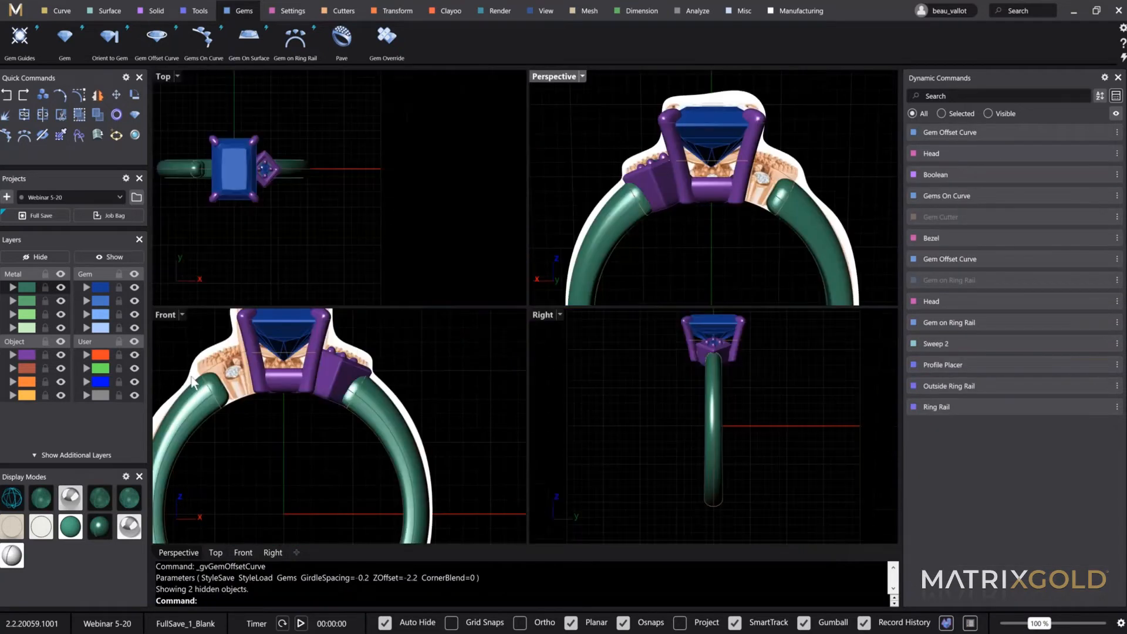
{"action": "double_click", "coordinate": [158, 314]}
{"action": "scroll", "coordinate": [429, 276], "scroll_direction": "up", "scroll_amount": 6}
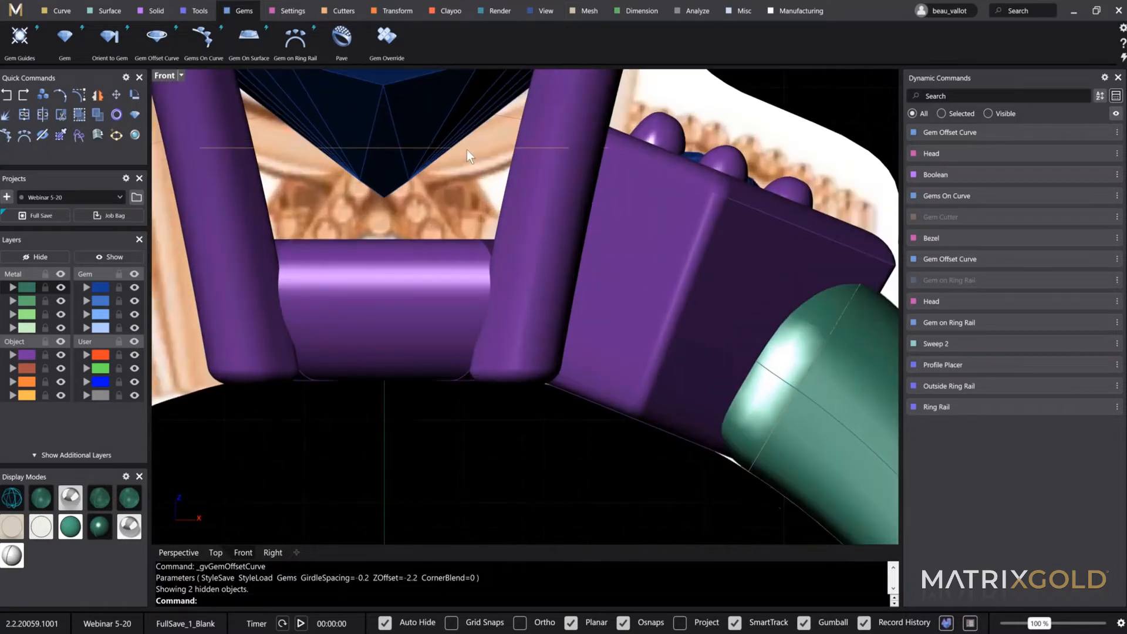
Edit the centre gem's offset curve to girdle spacing -0.4 mm and Z offset -2.4 mm, and return to the maximized Perspective view
{"action": "left_click", "coordinate": [466, 150]}
{"action": "left_click", "coordinate": [508, 152]}
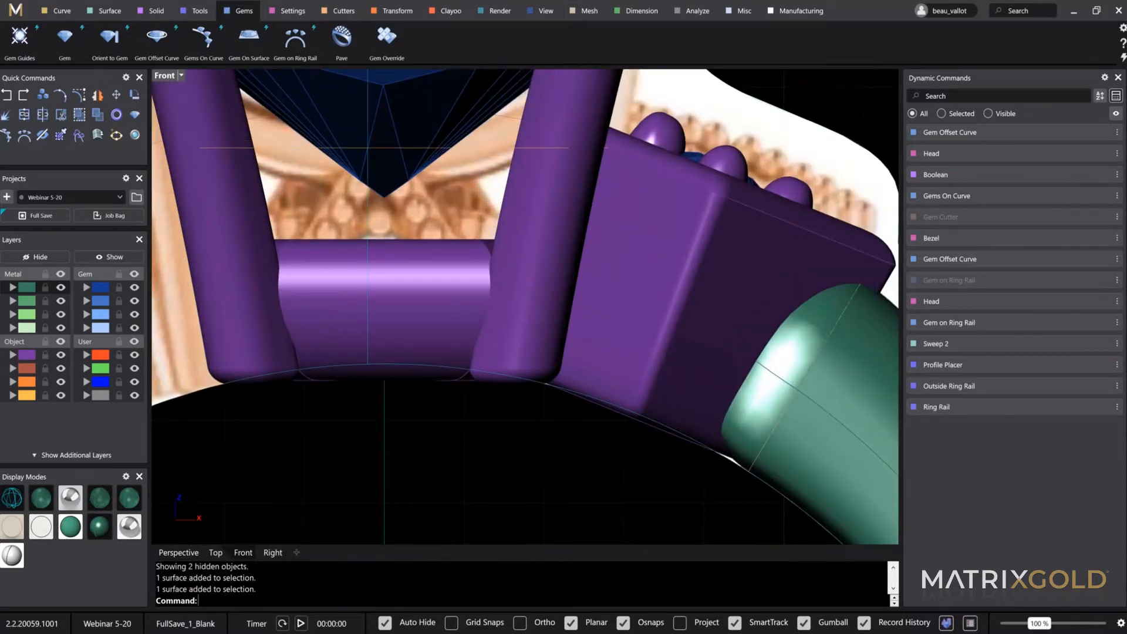
{"action": "left_click", "coordinate": [446, 352]}
{"action": "left_click", "coordinate": [445, 420]}
{"action": "left_click", "coordinate": [1096, 133]}
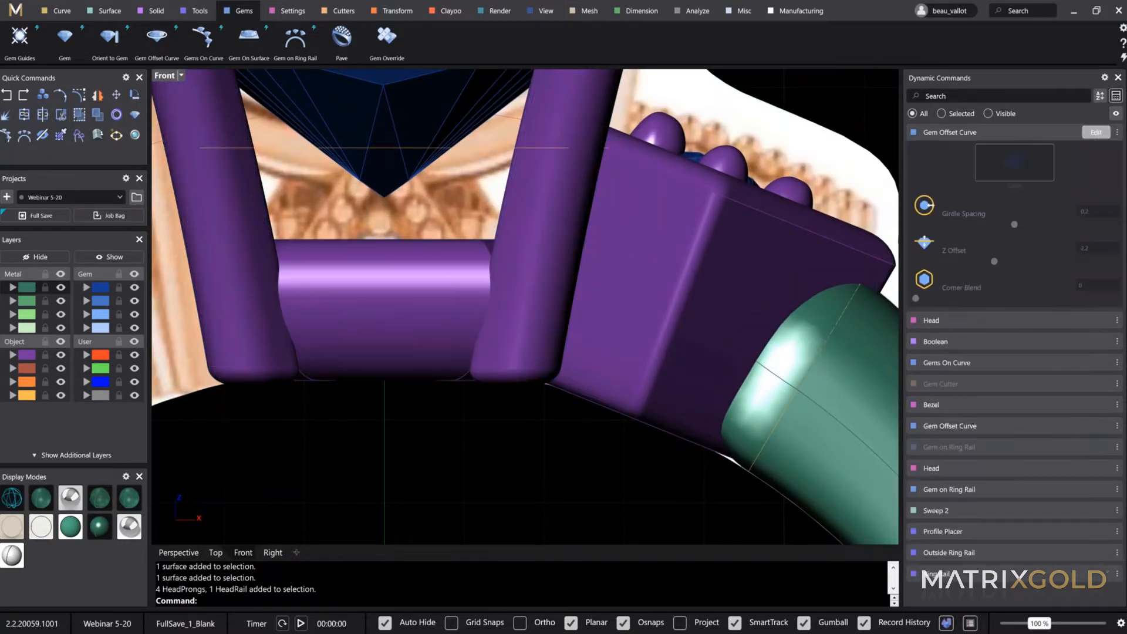
{"action": "left_click_drag", "start_coordinate": [371, 149], "coordinate": [368, 180]}
{"action": "left_click_drag", "start_coordinate": [607, 172], "coordinate": [594, 164]}
{"action": "left_click_drag", "start_coordinate": [372, 171], "coordinate": [367, 160]}
{"action": "key", "text": "Return"}
{"action": "scroll", "coordinate": [368, 161], "scroll_direction": "down", "scroll_amount": 2}
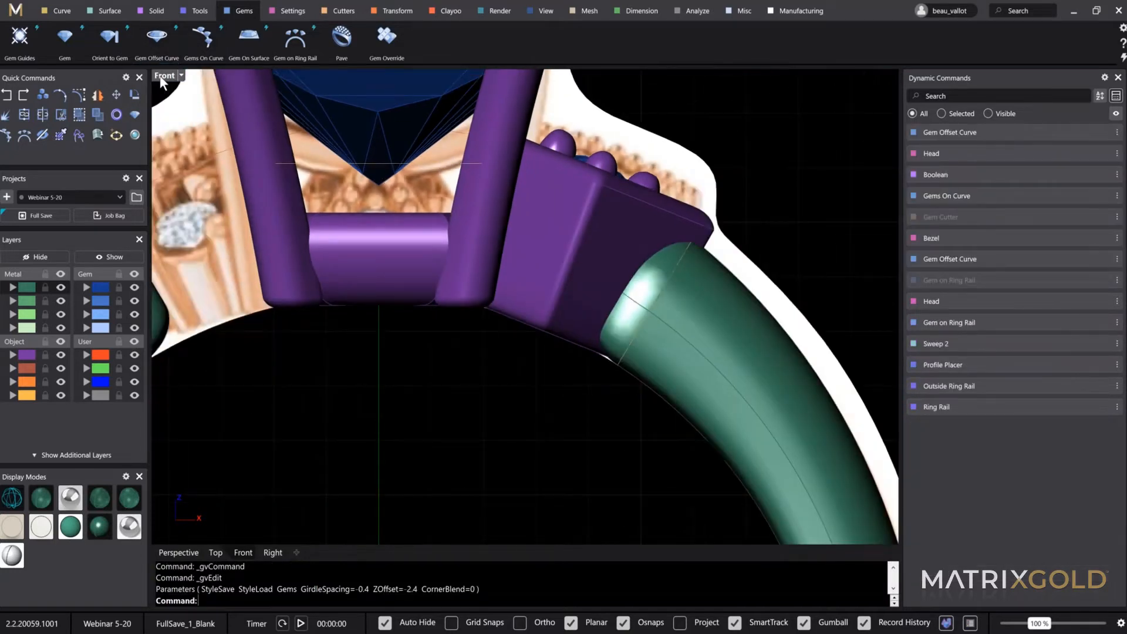
{"action": "double_click", "coordinate": [159, 76]}
{"action": "double_click", "coordinate": [559, 76]}
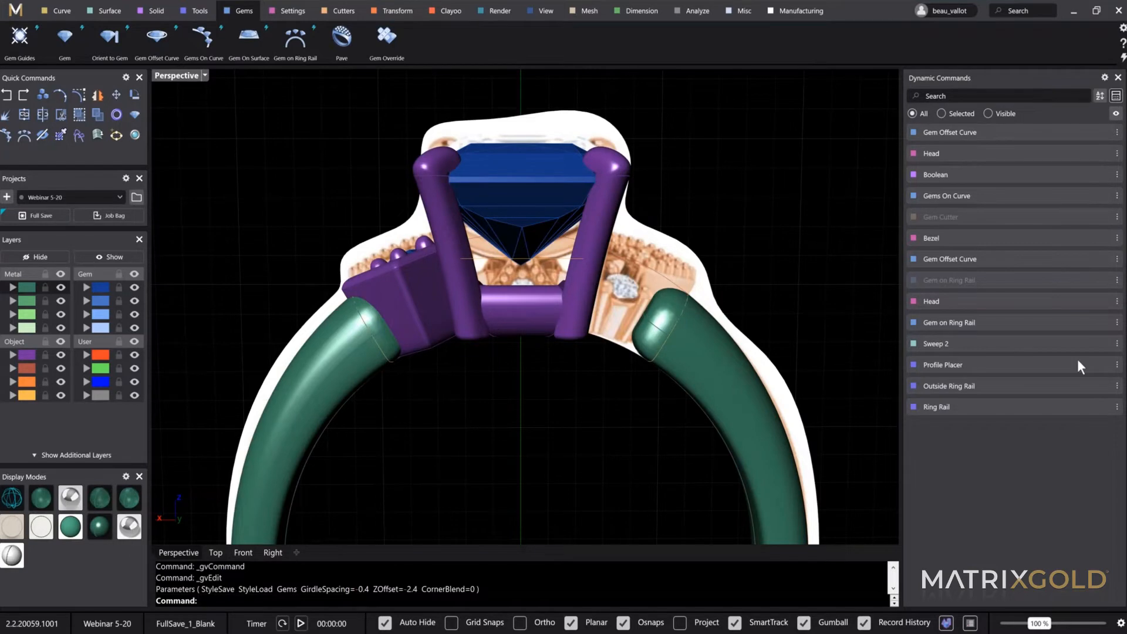
Place a single gem on the offset curve below the centre gem with Gems On Curve, setting the gem count to 1
{"action": "right_click_drag", "start_coordinate": [733, 410], "coordinate": [611, 323]}
{"action": "left_click", "coordinate": [610, 324]}
{"action": "scroll", "coordinate": [520, 320], "scroll_direction": "up", "scroll_amount": 5}
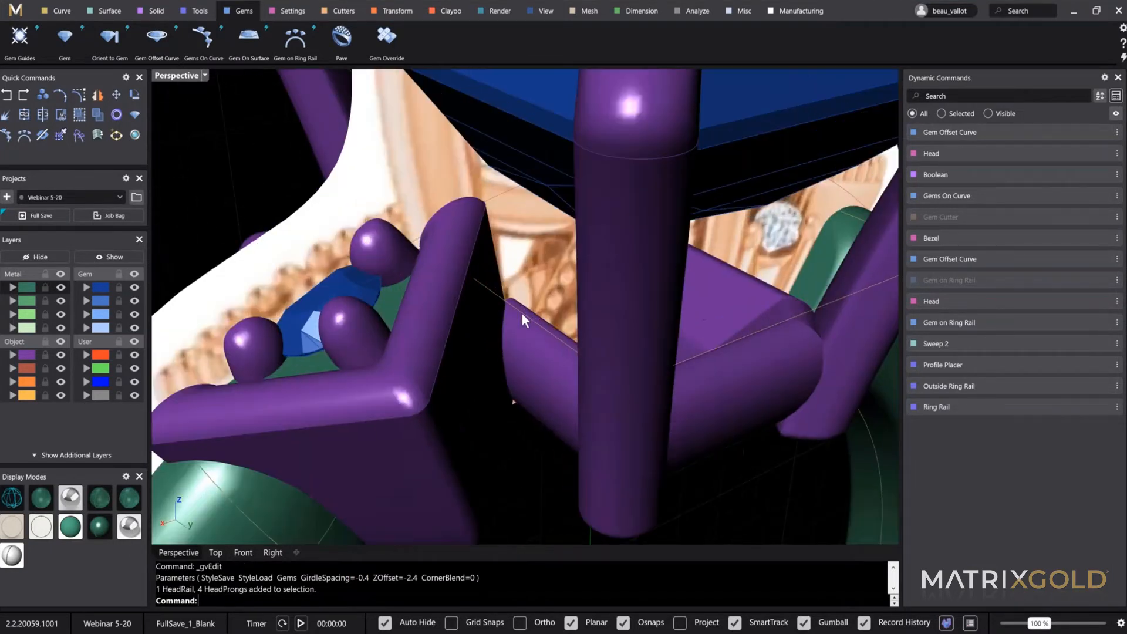
{"action": "left_click", "coordinate": [526, 318]}
{"action": "left_click", "coordinate": [563, 324]}
{"action": "right_click_drag", "start_coordinate": [598, 360], "coordinate": [683, 379]}
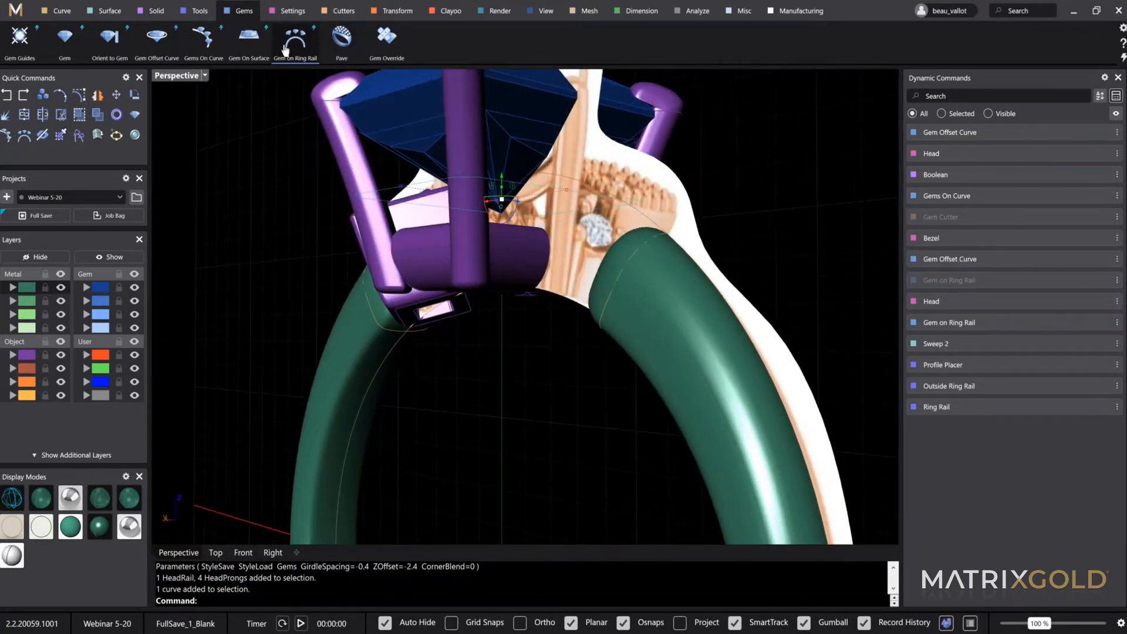
{"action": "left_click", "coordinate": [203, 38]}
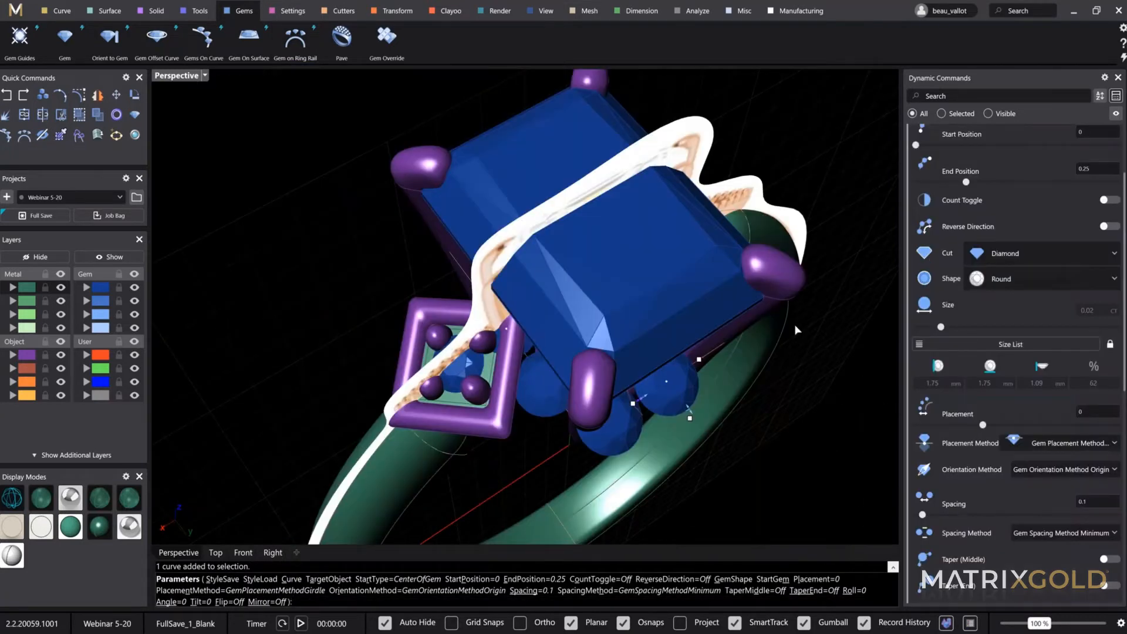
{"action": "right_click_drag", "start_coordinate": [798, 331], "coordinate": [787, 308]}
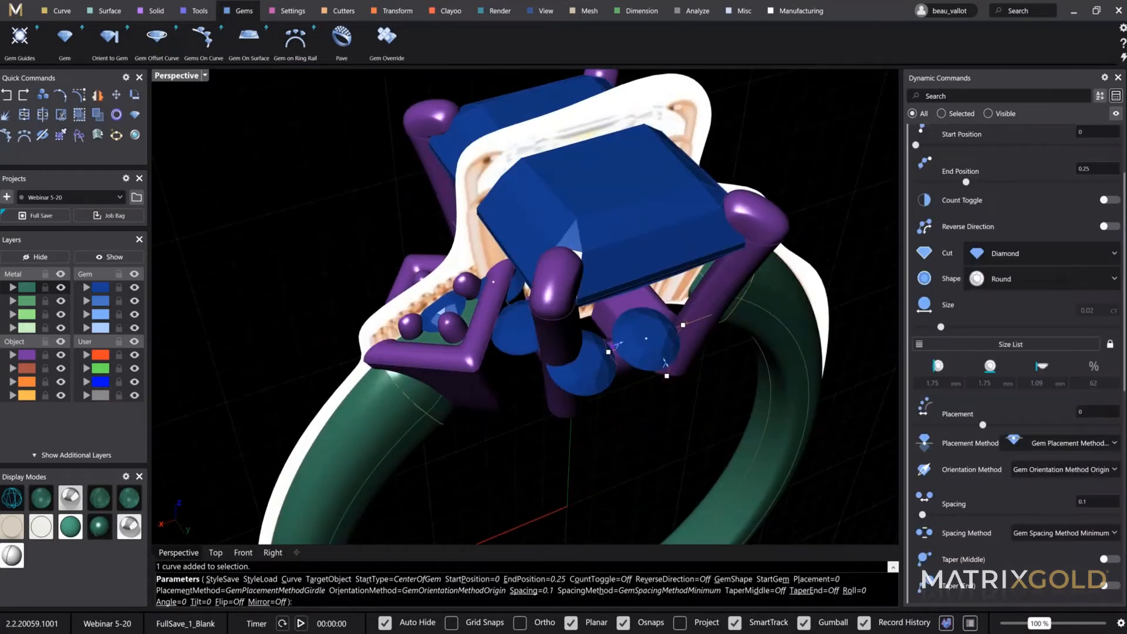
{"action": "scroll", "coordinate": [1013, 240], "scroll_direction": "up", "scroll_amount": 3}
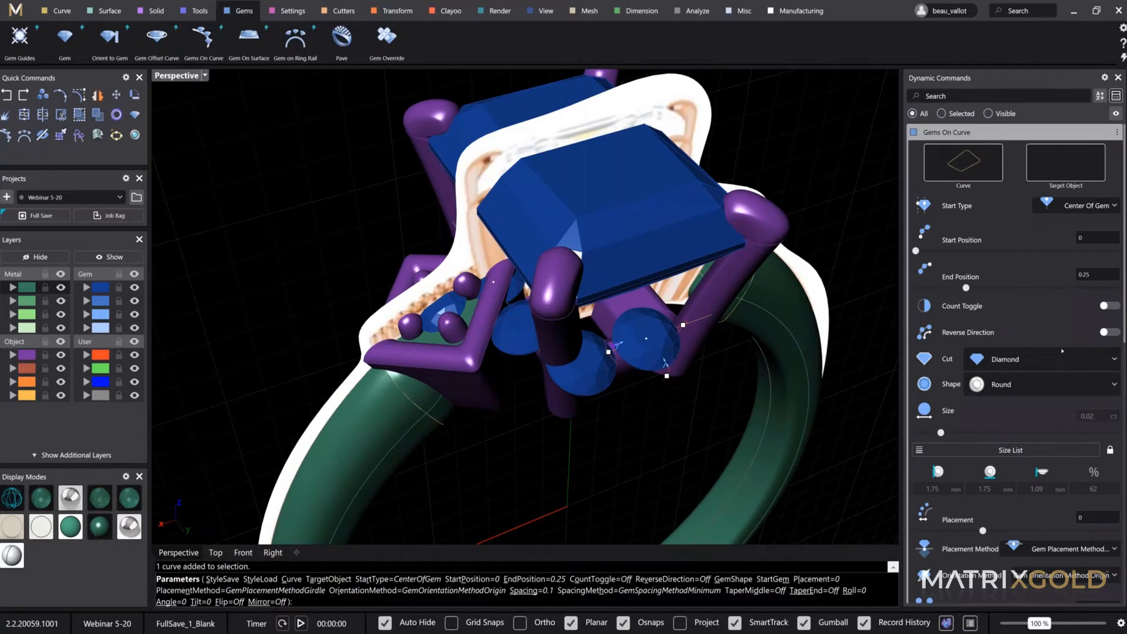
{"action": "left_click", "coordinate": [1103, 305]}
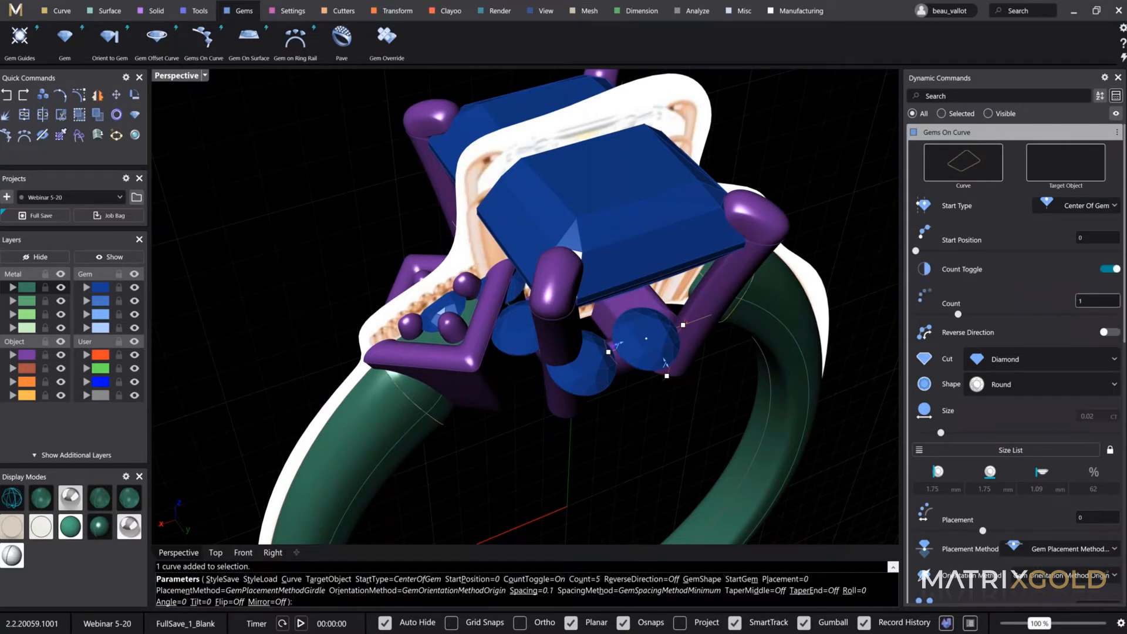
{"action": "type", "text": "1"}
{"action": "key", "text": "Return"}
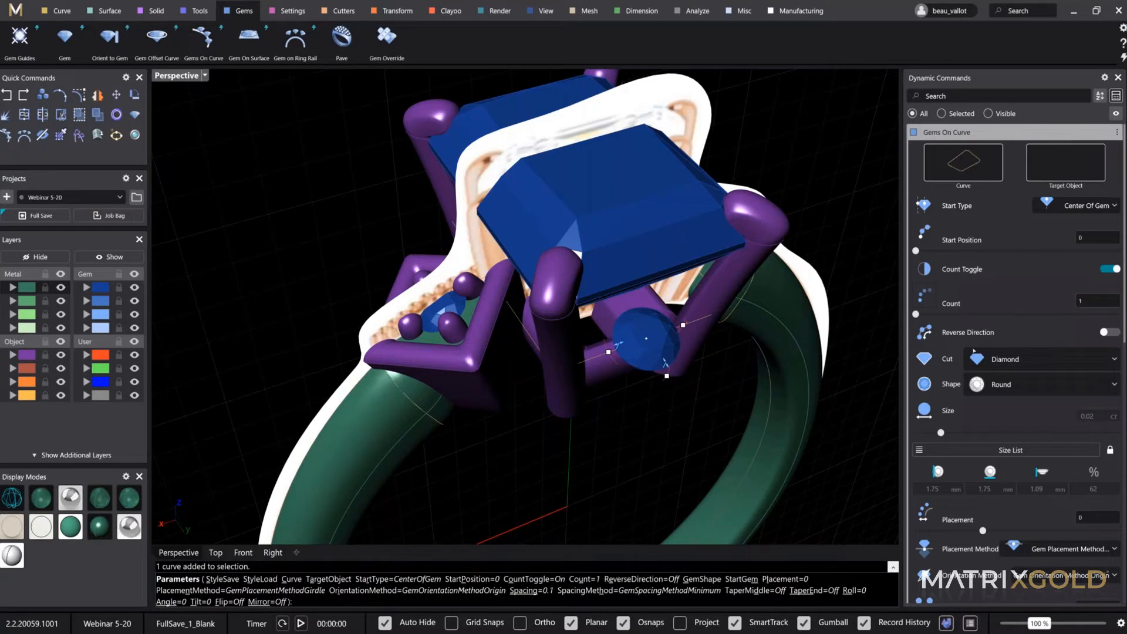
Change the shape of the gem on the curve from the shape list to Triangle
{"action": "left_click", "coordinate": [990, 385]}
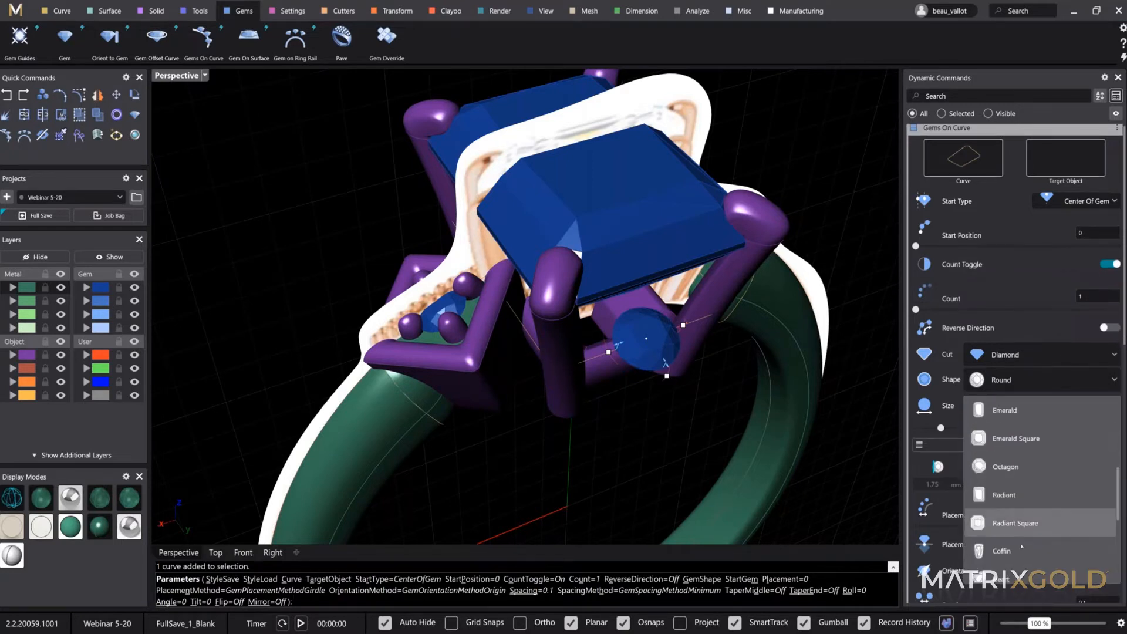
{"action": "left_click", "coordinate": [1118, 492]}
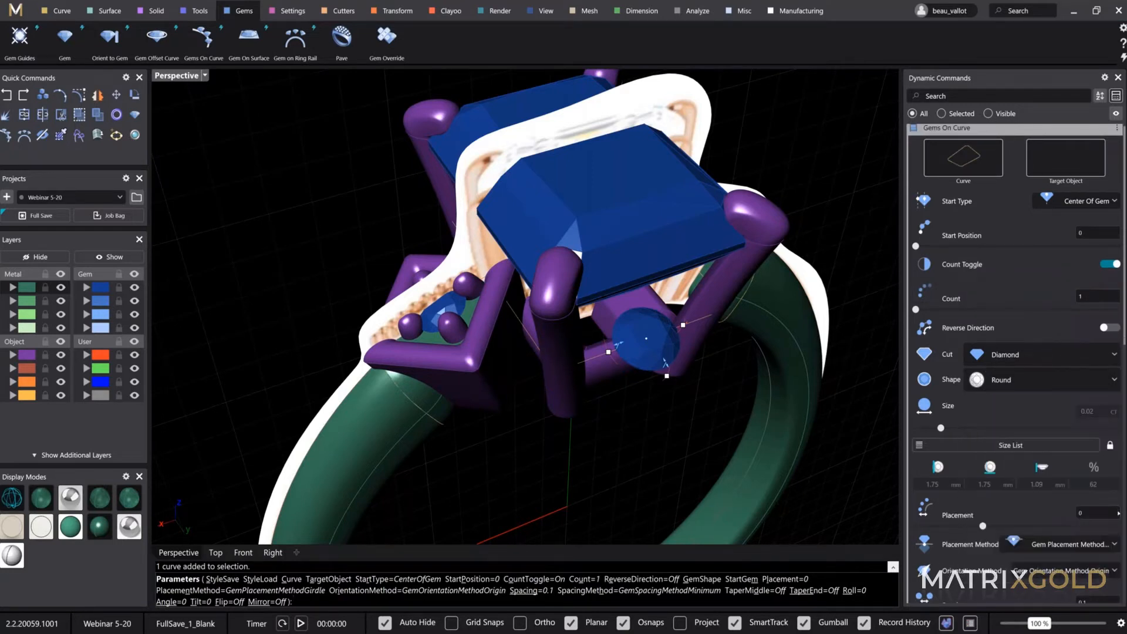
{"action": "left_click", "coordinate": [1033, 380]}
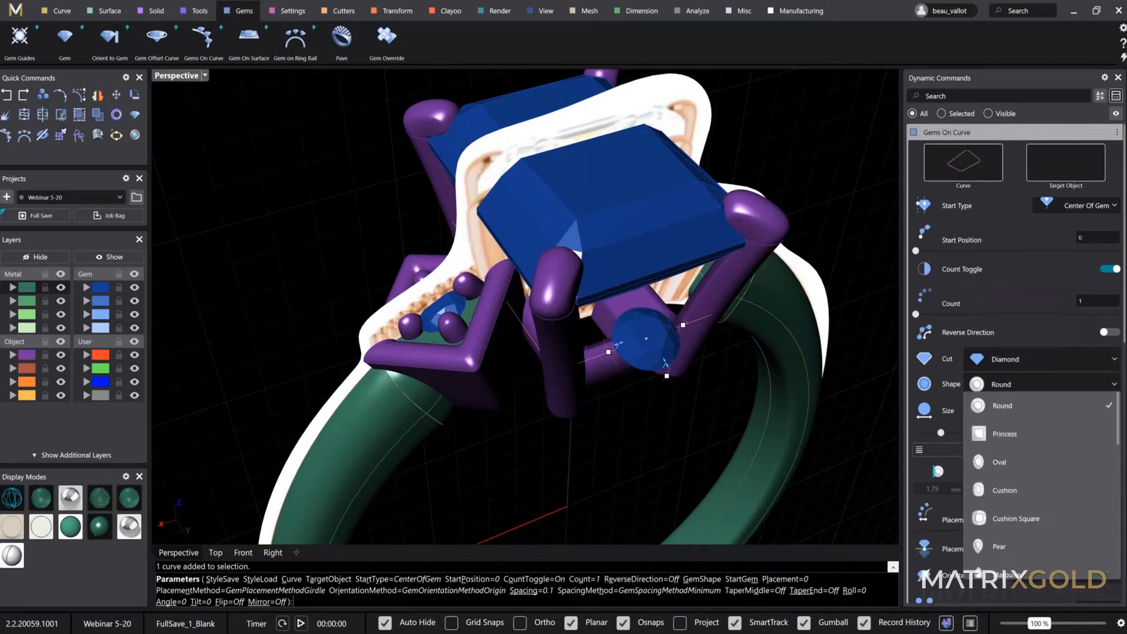
{"action": "scroll", "coordinate": [1119, 506], "scroll_direction": "down", "scroll_amount": 5}
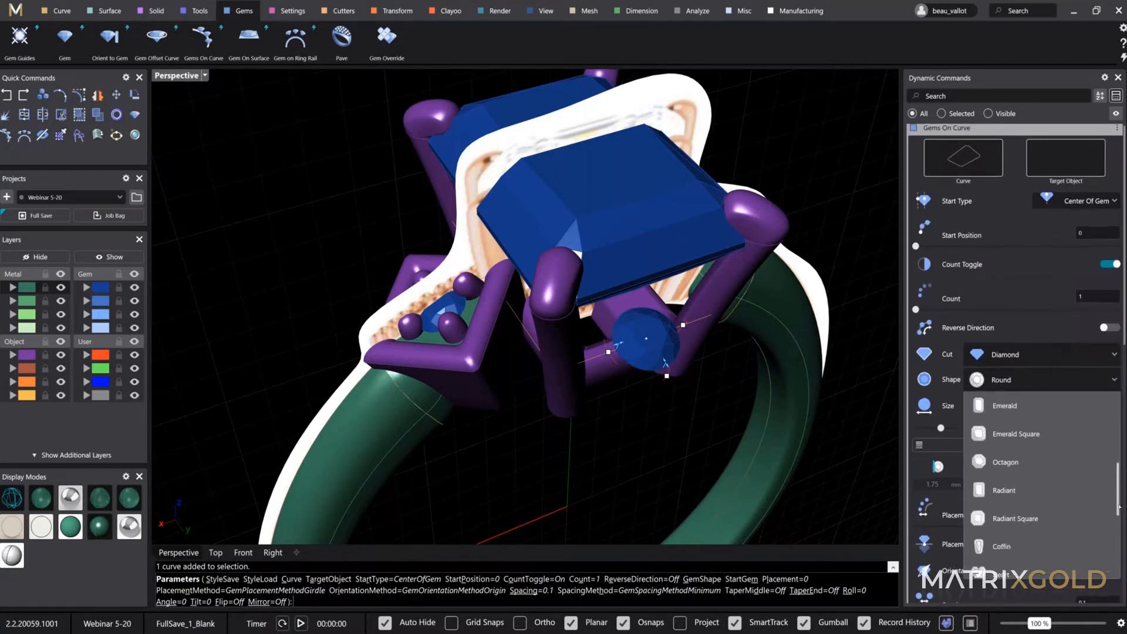
{"action": "scroll", "coordinate": [1119, 506], "scroll_direction": "up", "scroll_amount": 3}
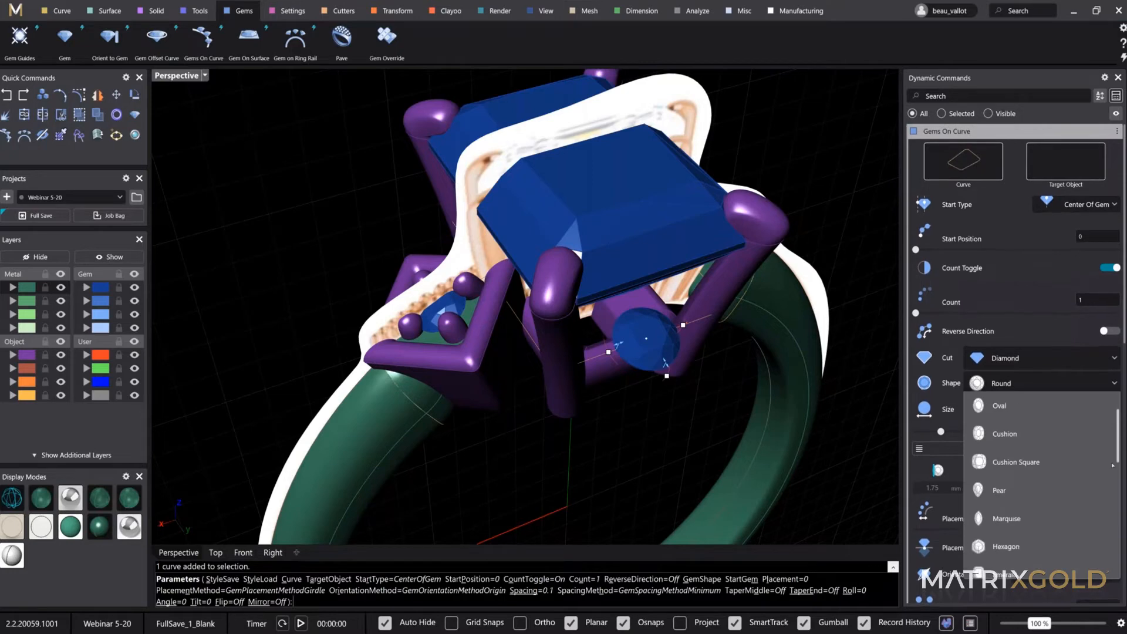
{"action": "scroll", "coordinate": [1112, 465], "scroll_direction": "down", "scroll_amount": 3}
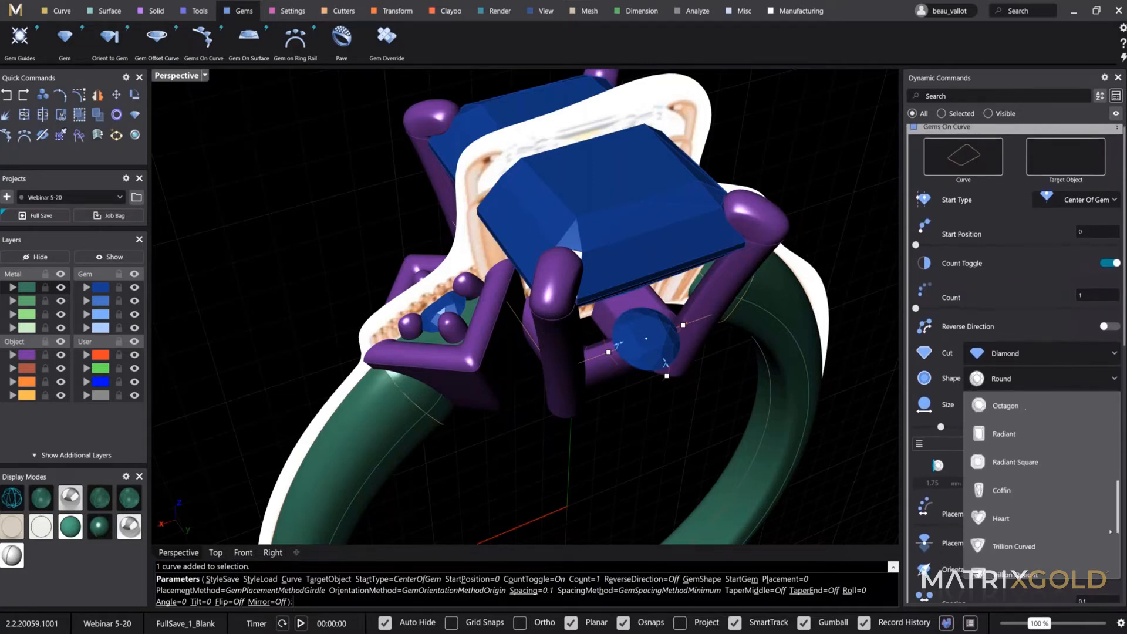
{"action": "left_click", "coordinate": [1006, 542]}
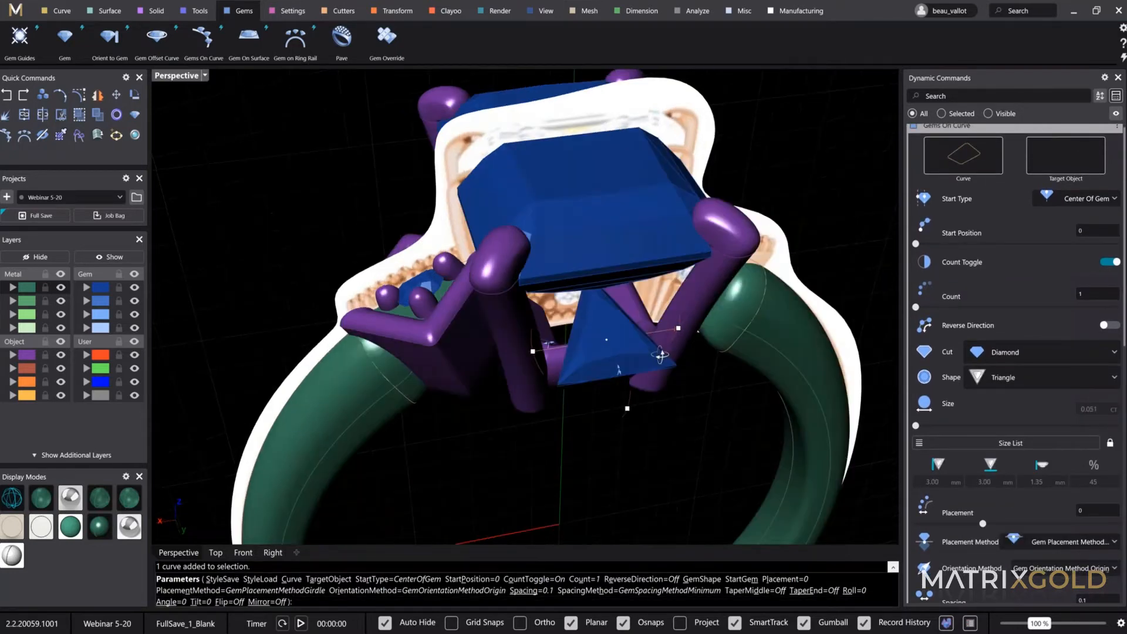
Stand the triangle gem upright with an angle of -89 and set its placement on the curve to -1
{"action": "right_click_drag", "start_coordinate": [660, 355], "coordinate": [677, 423]}
{"action": "right_click_drag", "start_coordinate": [635, 354], "coordinate": [342, 301]}
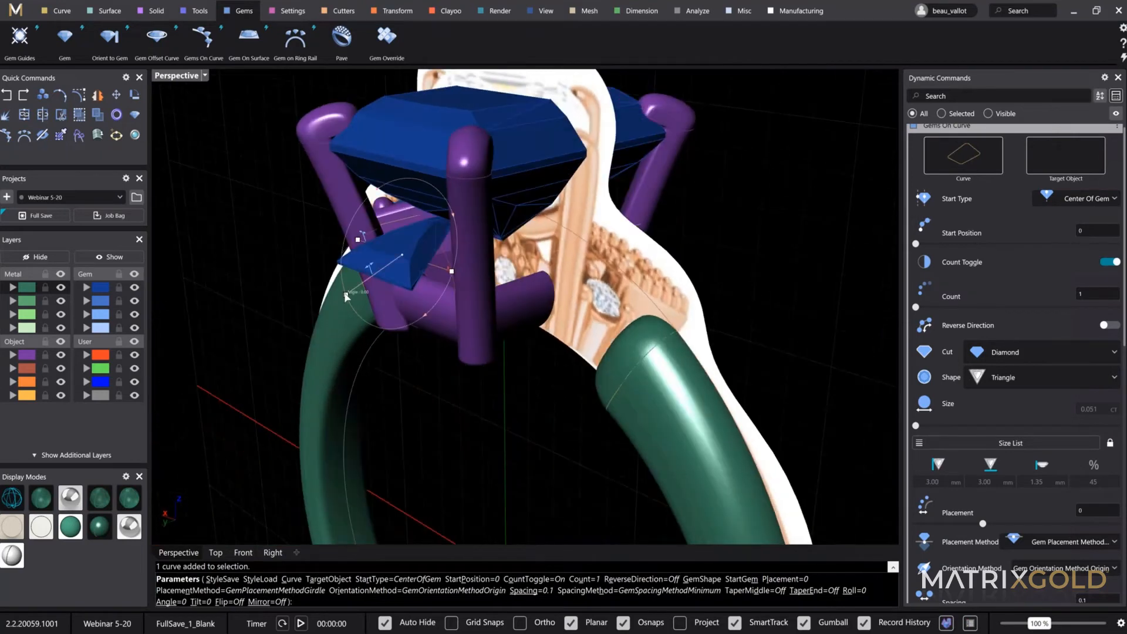
{"action": "left_click_drag", "start_coordinate": [346, 315], "coordinate": [421, 321]}
{"action": "right_click_drag", "start_coordinate": [422, 321], "coordinate": [561, 294]}
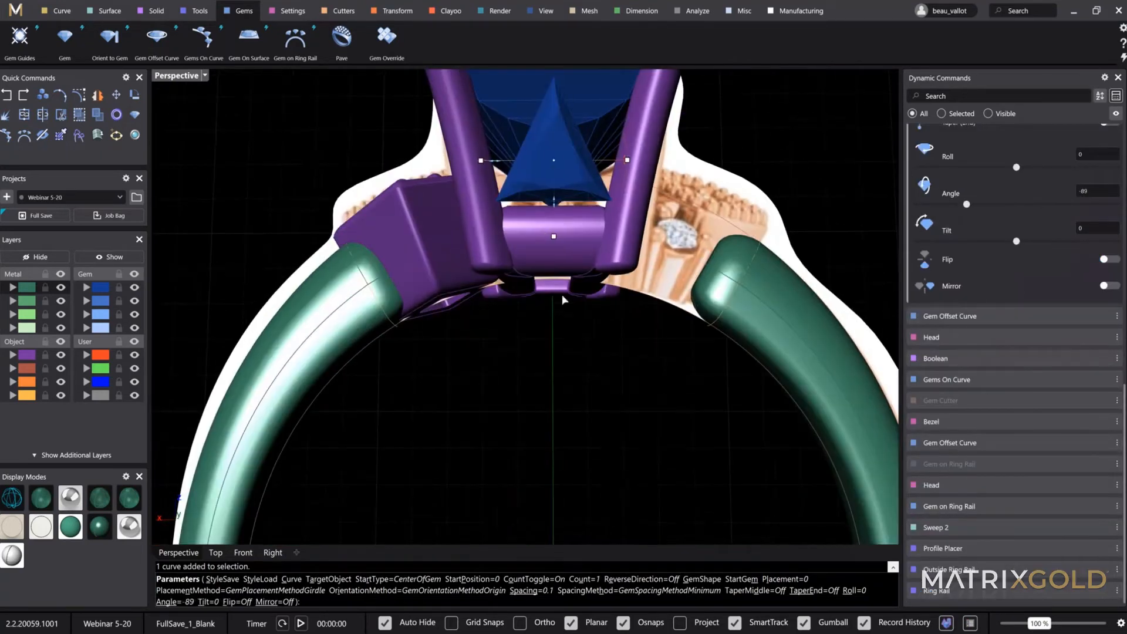
{"action": "scroll", "coordinate": [552, 192], "scroll_direction": "up", "scroll_amount": 3}
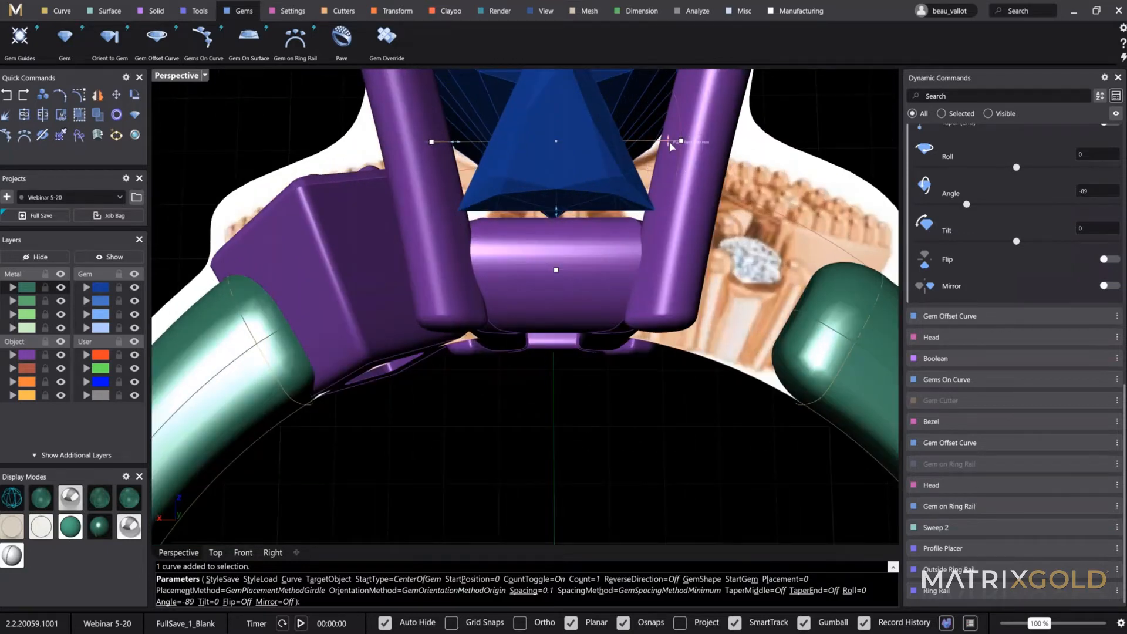
{"action": "left_click_drag", "start_coordinate": [669, 140], "coordinate": [676, 235]}
{"action": "right_click_drag", "start_coordinate": [693, 257], "coordinate": [804, 304]}
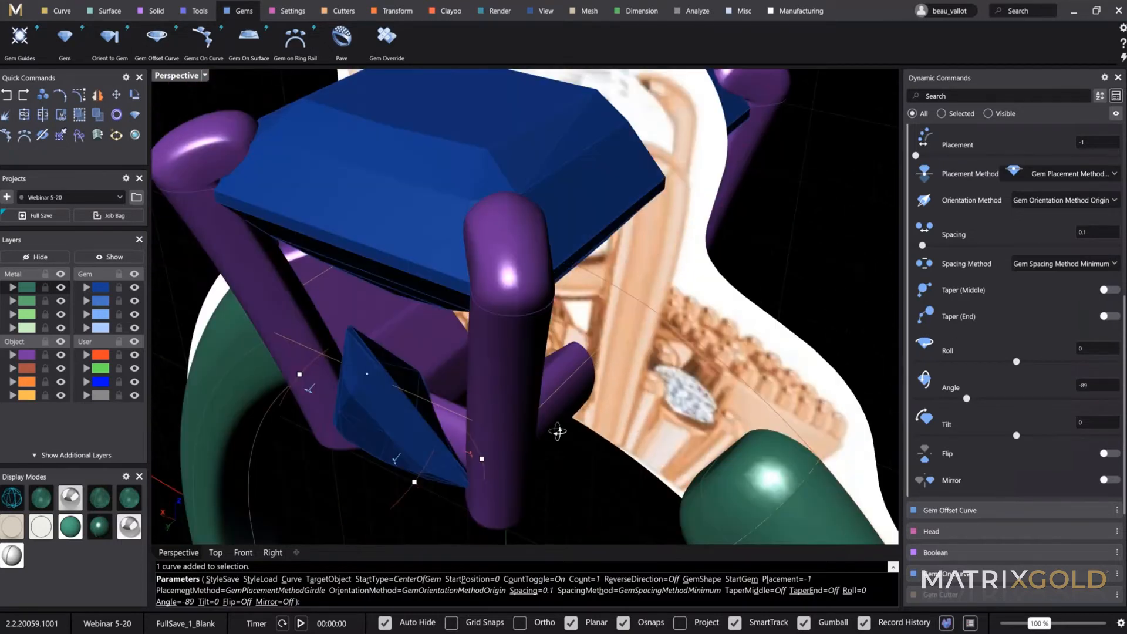
{"action": "right_click_drag", "start_coordinate": [558, 432], "coordinate": [605, 202]}
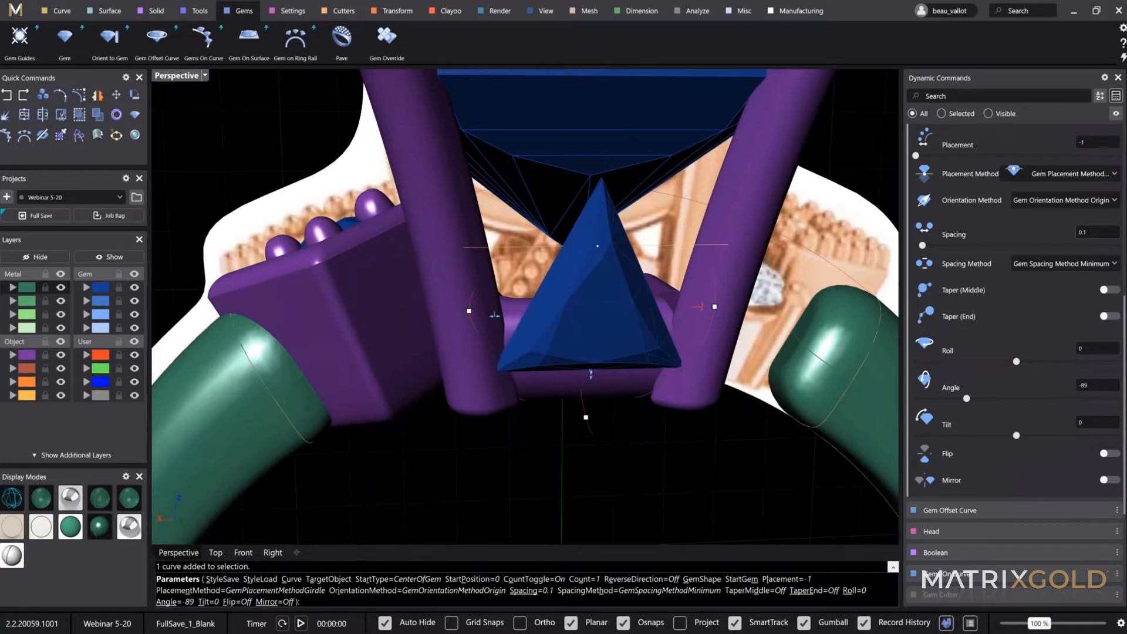
Switch the triangle gem to custom dimensions and set its width to 3.5 mm
{"action": "scroll", "coordinate": [1015, 323], "scroll_direction": "up", "scroll_amount": 4}
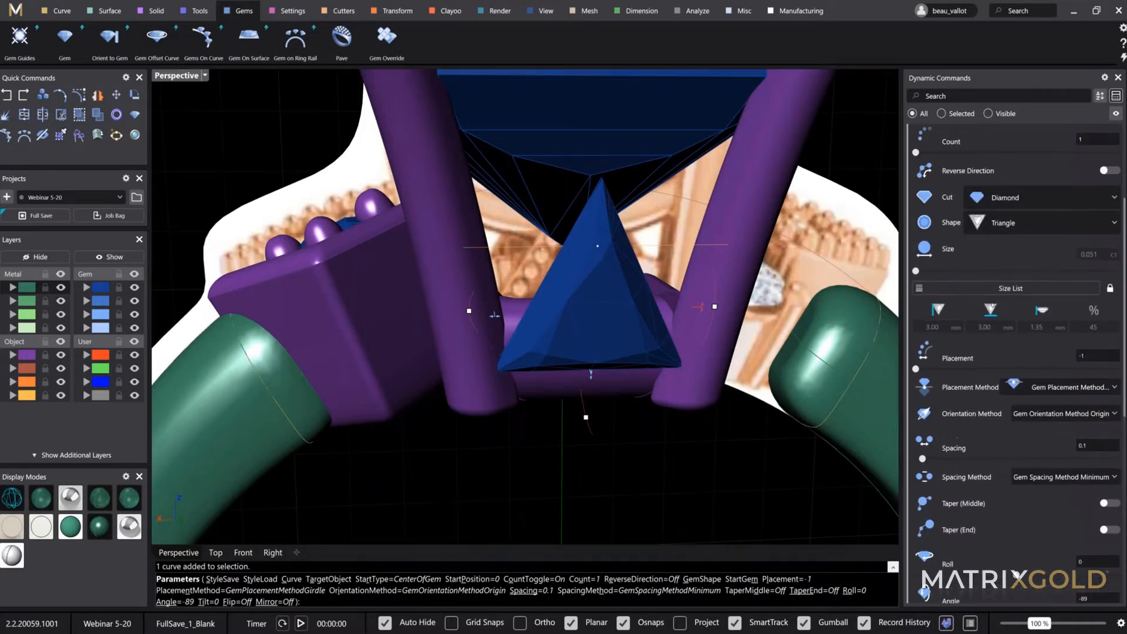
{"action": "left_click", "coordinate": [929, 290]}
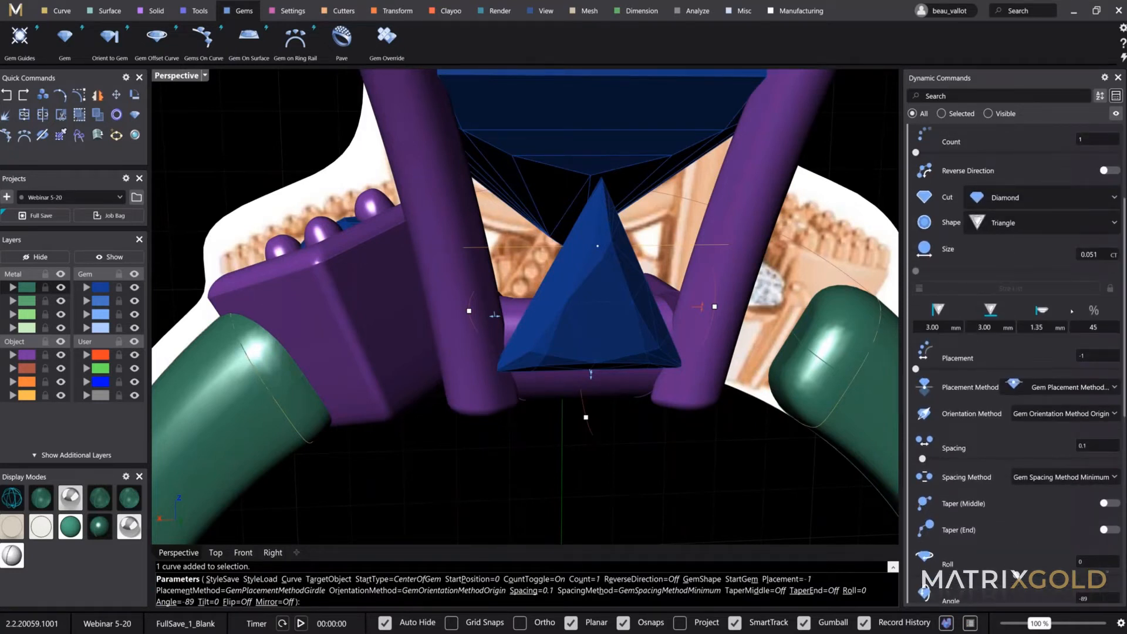
{"action": "left_click", "coordinate": [927, 328]}
{"action": "key", "text": "Tab"}
{"action": "type", "text": "3.5"}
{"action": "key", "text": "Tab"}
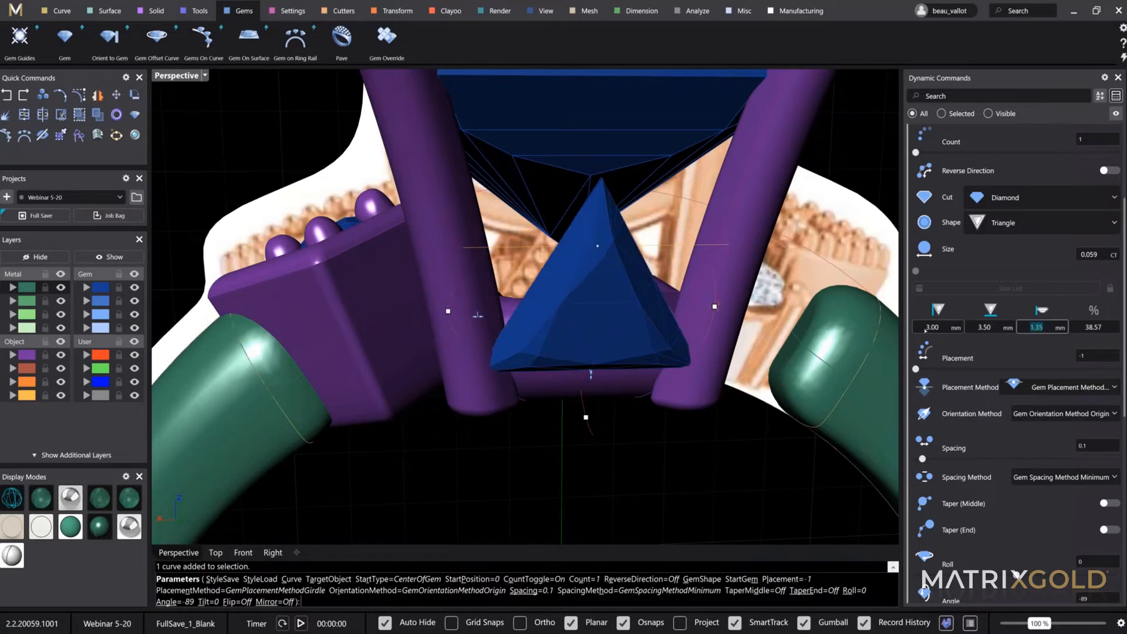
{"action": "right_click_drag", "start_coordinate": [561, 353], "coordinate": [544, 331]}
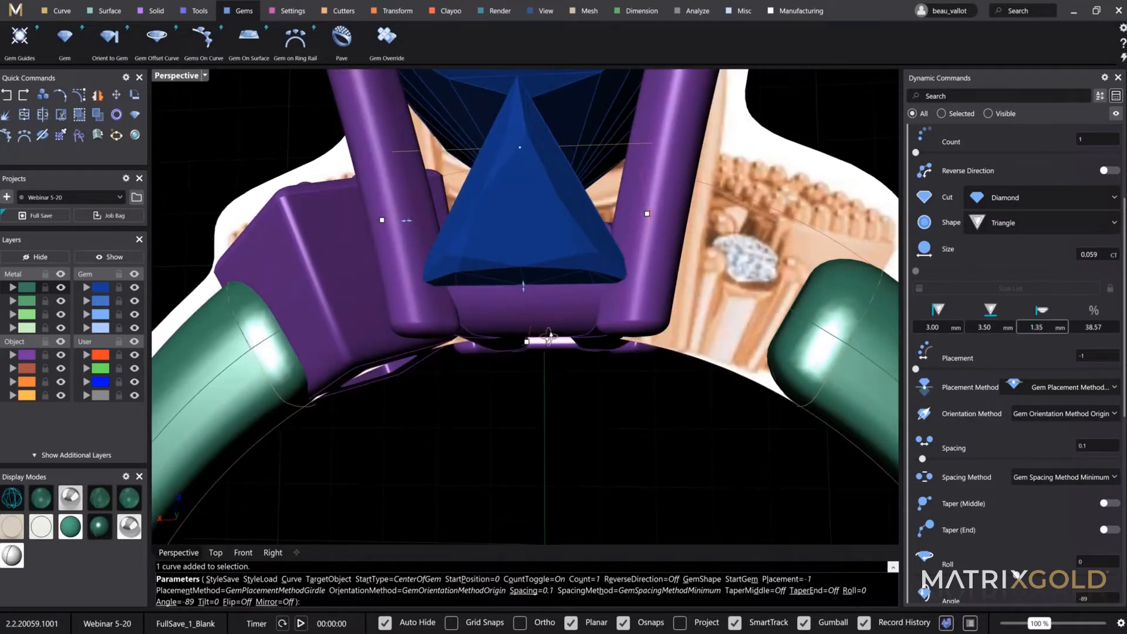
Resize the triangle gem to 2 mm long, 2.5 mm wide and 1.58 mm deep, and finish Gems On Curve
{"action": "left_click", "coordinate": [412, 219]}
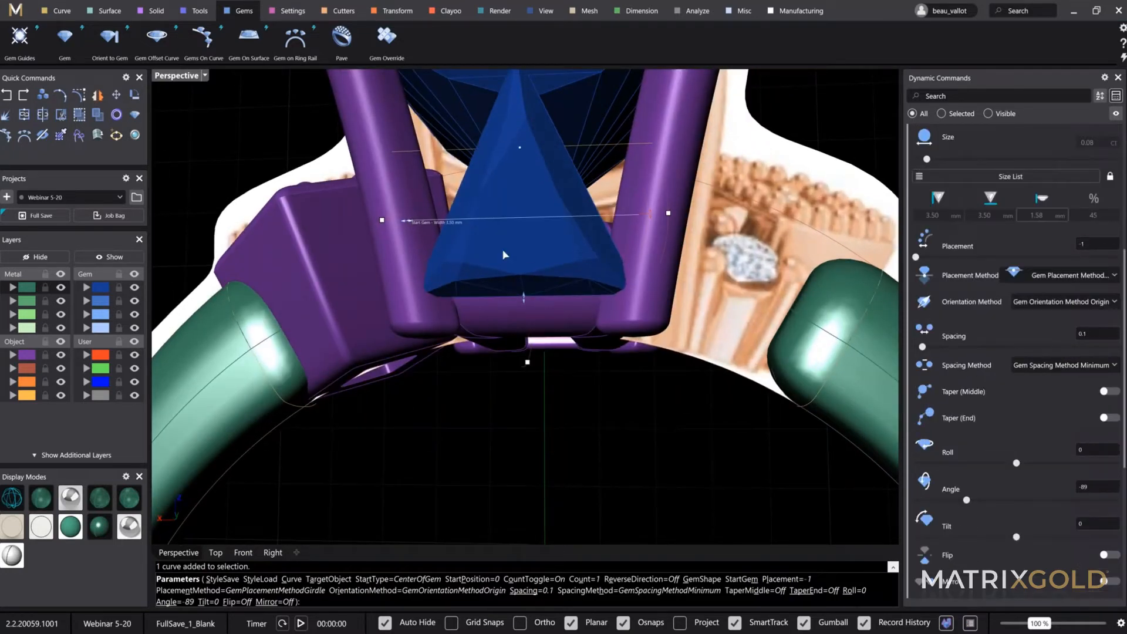
{"action": "left_click", "coordinate": [928, 219]}
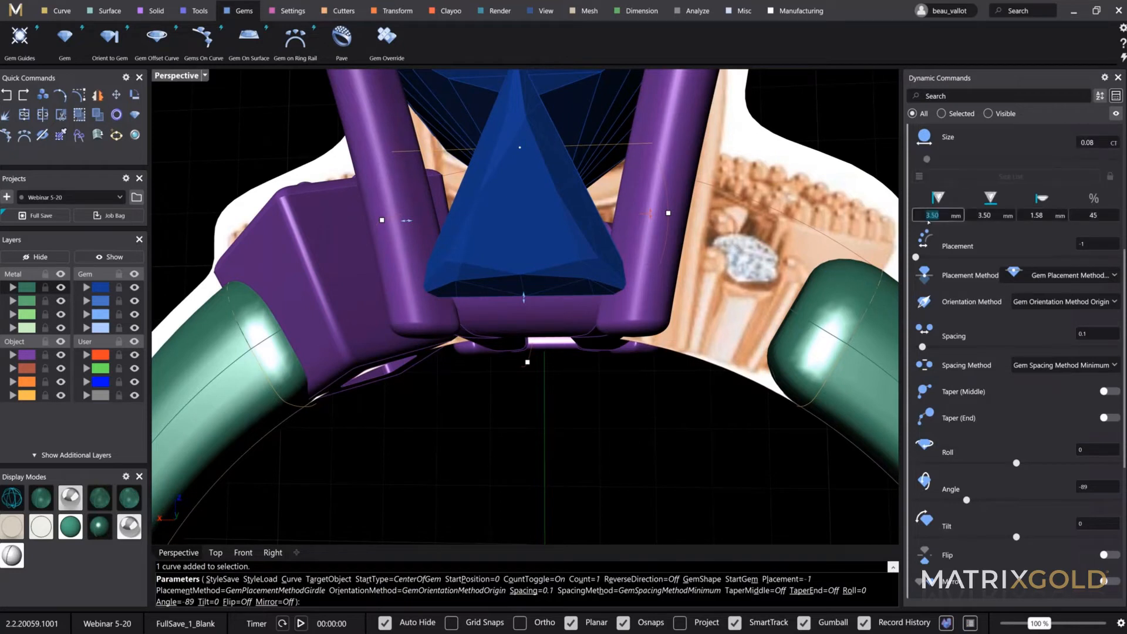
{"action": "type", "text": "2"}
{"action": "key", "text": "Tab"}
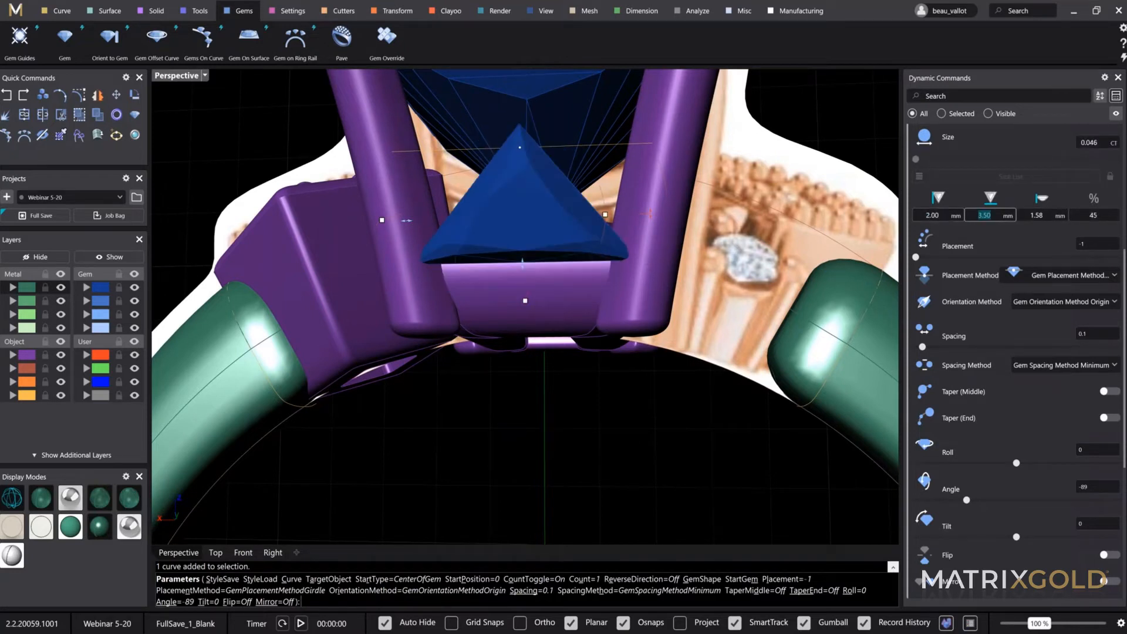
{"action": "type", "text": "2.5"}
{"action": "key", "text": "Tab"}
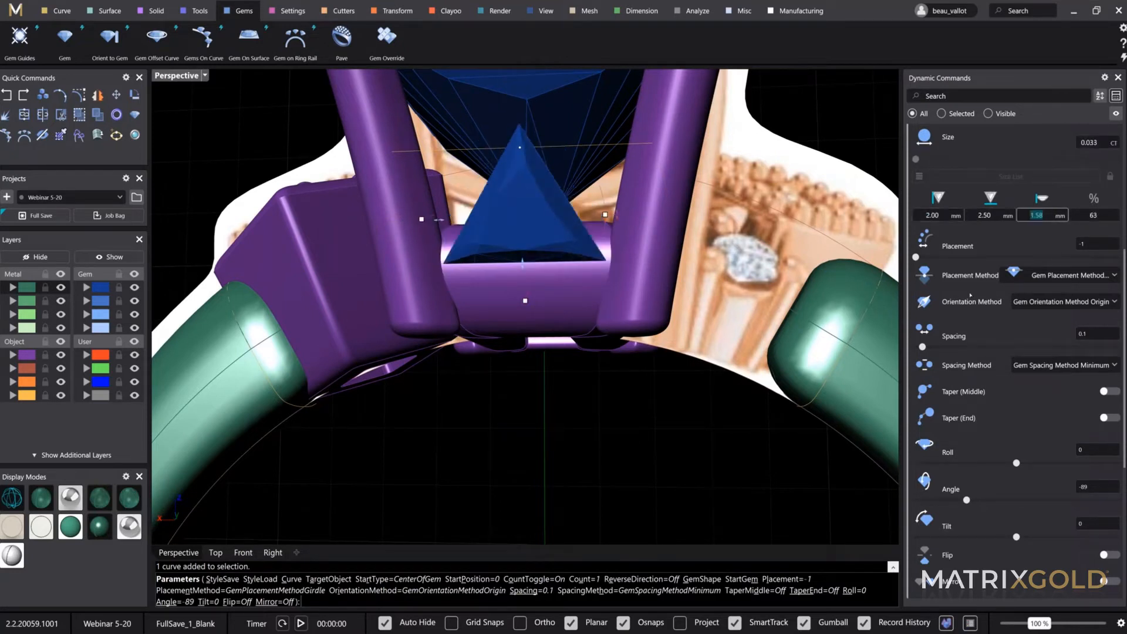
{"action": "right_click", "coordinate": [756, 426]}
Create a Gem Offset Curve around the triangle gem with girdle spacing 0, Z offset 0 and corner blend 0
{"action": "right_click_drag", "start_coordinate": [688, 343], "coordinate": [637, 373]}
{"action": "left_click", "coordinate": [441, 240]}
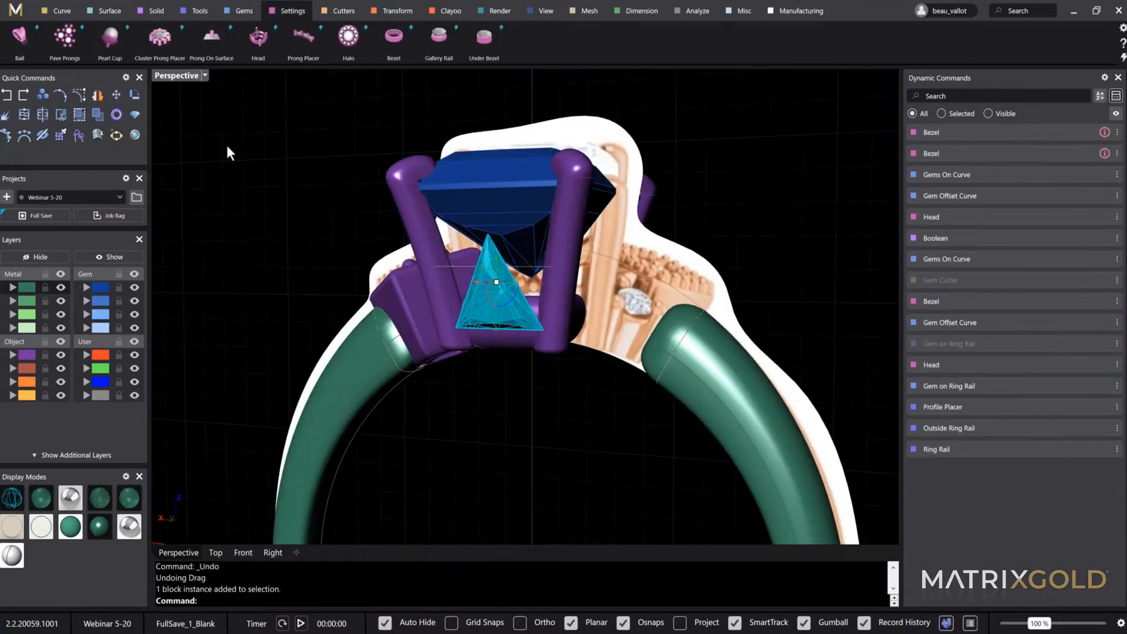
{"action": "left_click", "coordinate": [239, 11]}
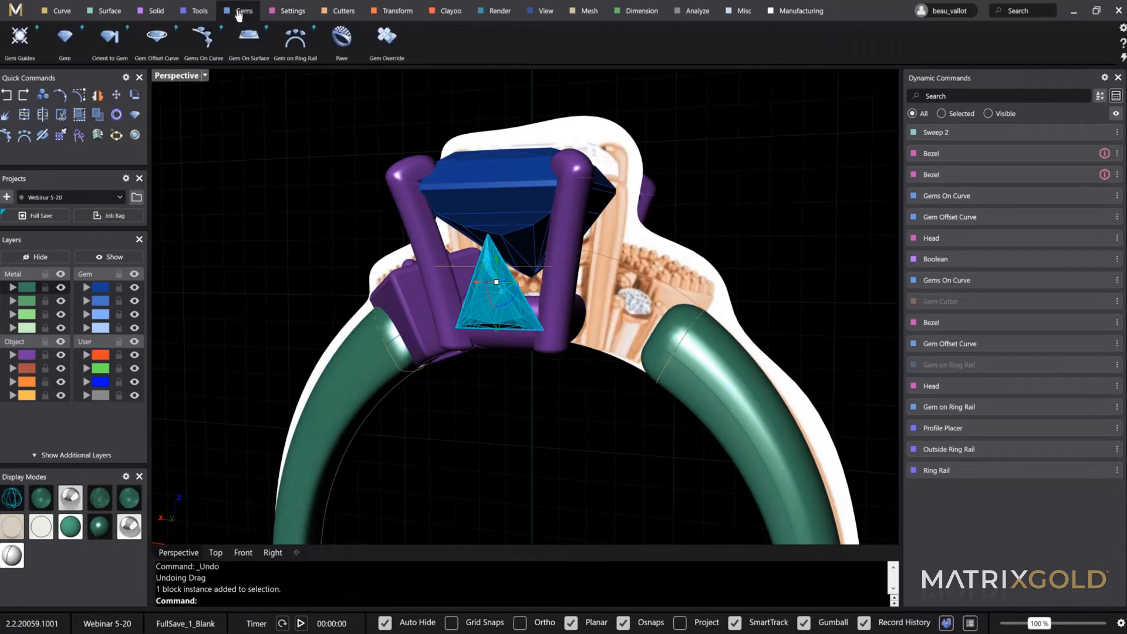
{"action": "left_click", "coordinate": [157, 41]}
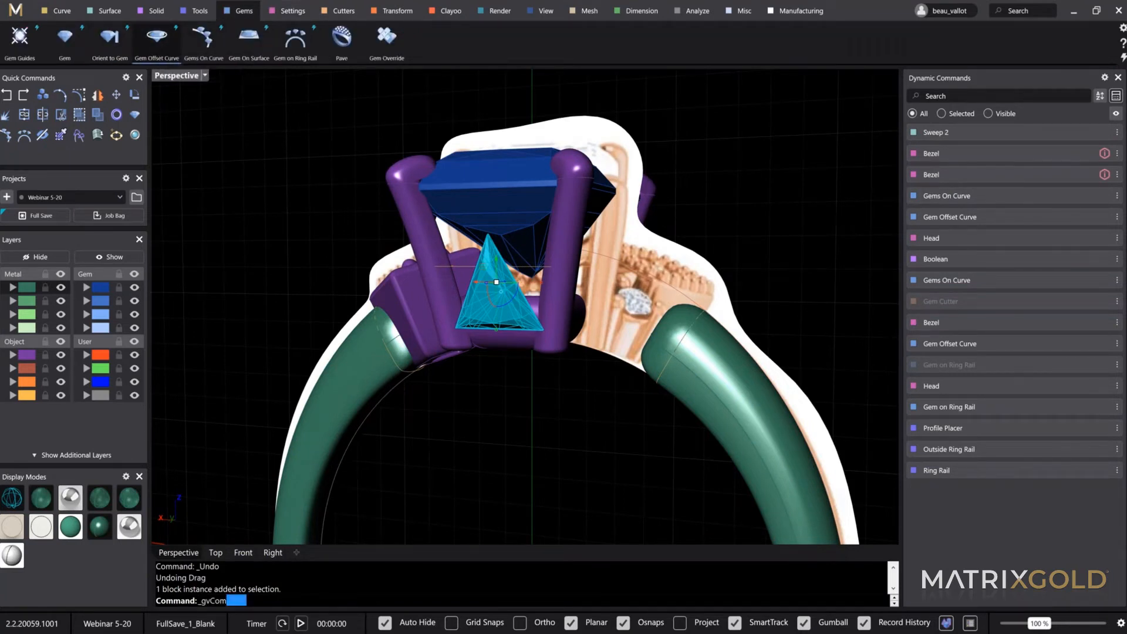
{"action": "right_click_drag", "start_coordinate": [564, 429], "coordinate": [492, 439]}
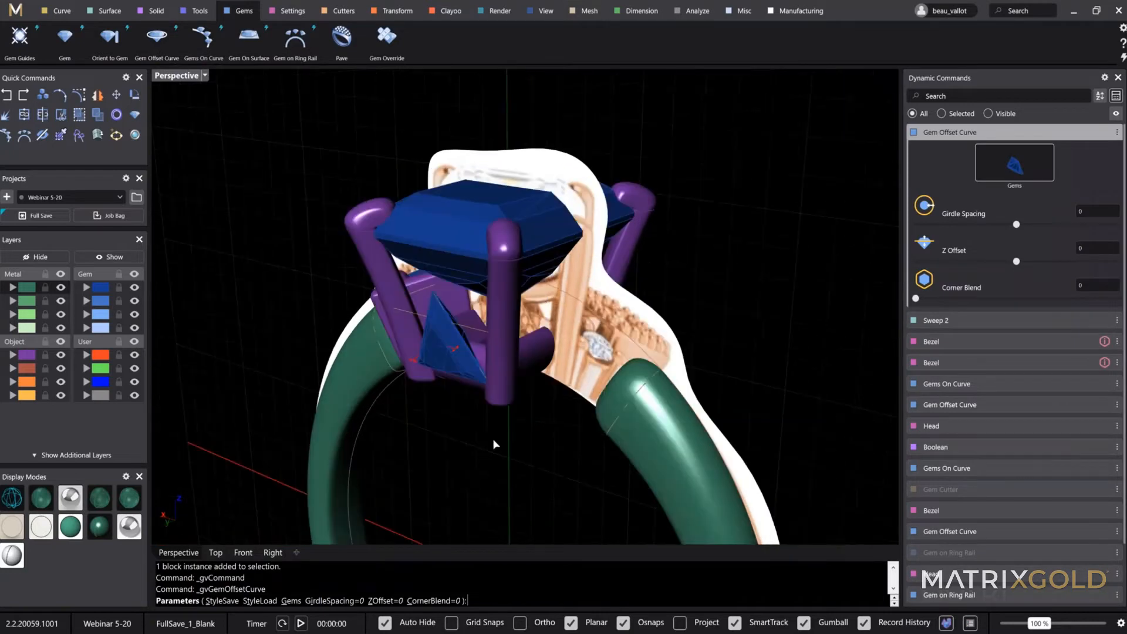
{"action": "right_click", "coordinate": [492, 438]}
{"action": "scroll", "coordinate": [453, 350], "scroll_direction": "up", "scroll_amount": 10}
Extrude the triangle gem's offset curve as a closed solid inward past the prongs, towards the middle of the ring
{"action": "left_click", "coordinate": [445, 369]}
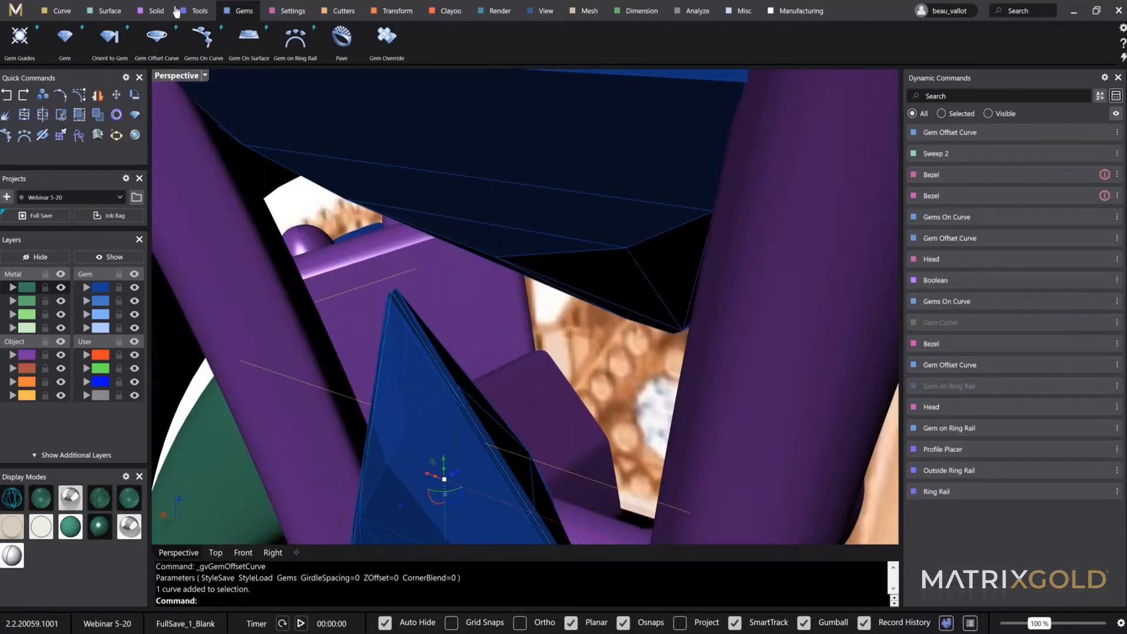
{"action": "left_click", "coordinate": [148, 13]}
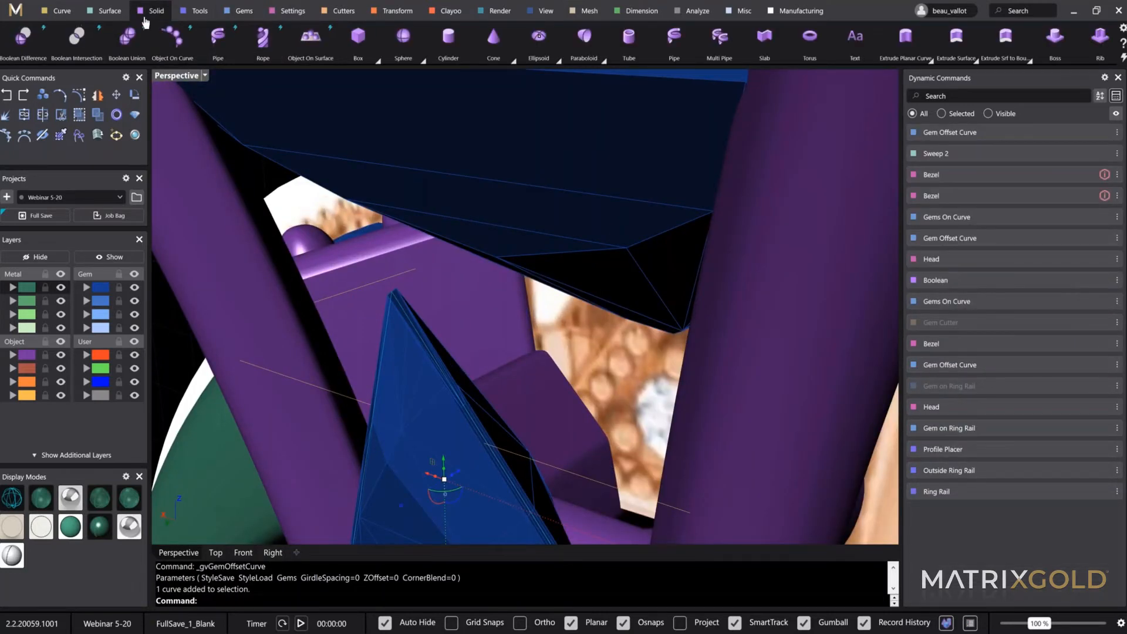
{"action": "right_click_drag", "start_coordinate": [528, 352], "coordinate": [436, 309]}
{"action": "scroll", "coordinate": [479, 198], "scroll_direction": "down", "scroll_amount": 10}
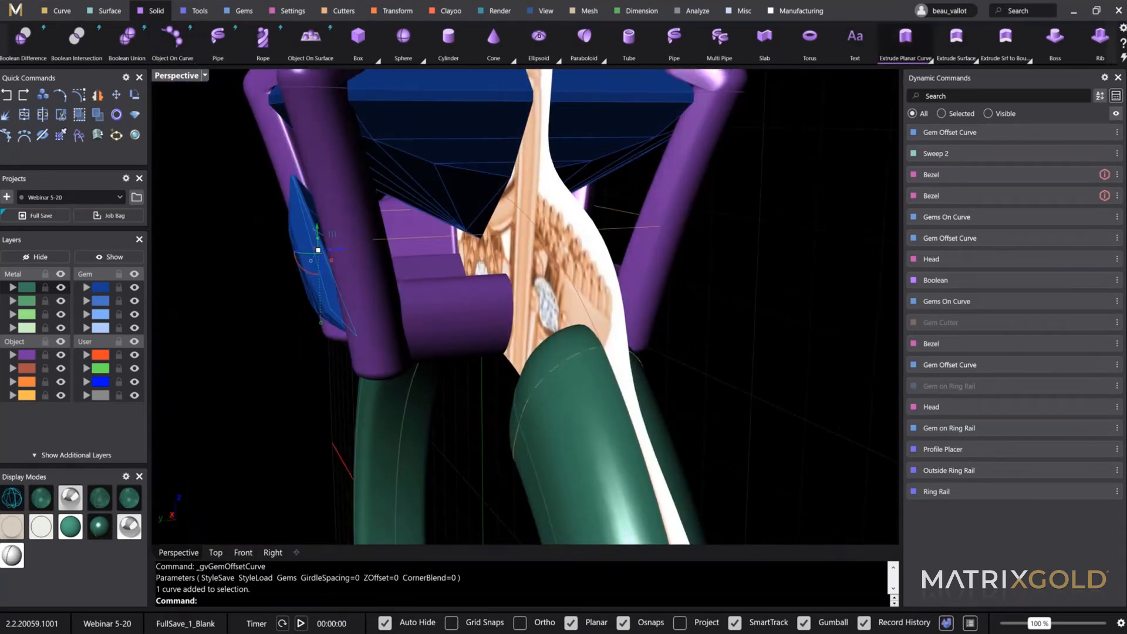
{"action": "double_click", "coordinate": [179, 77]}
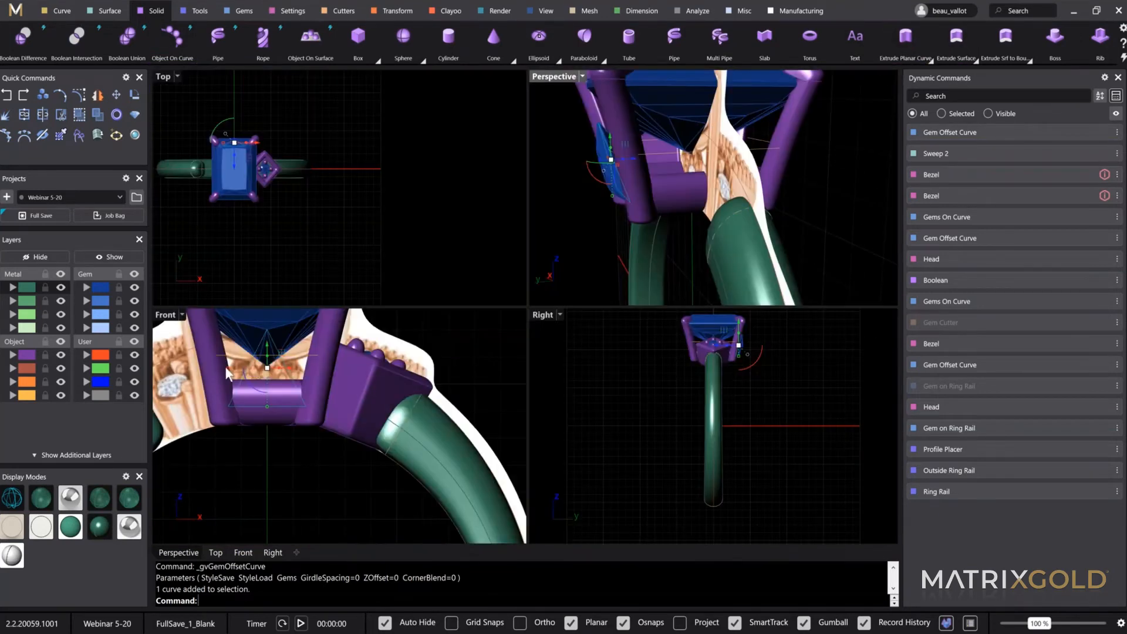
{"action": "double_click", "coordinate": [548, 315]}
{"action": "scroll", "coordinate": [554, 146], "scroll_direction": "up", "scroll_amount": 5}
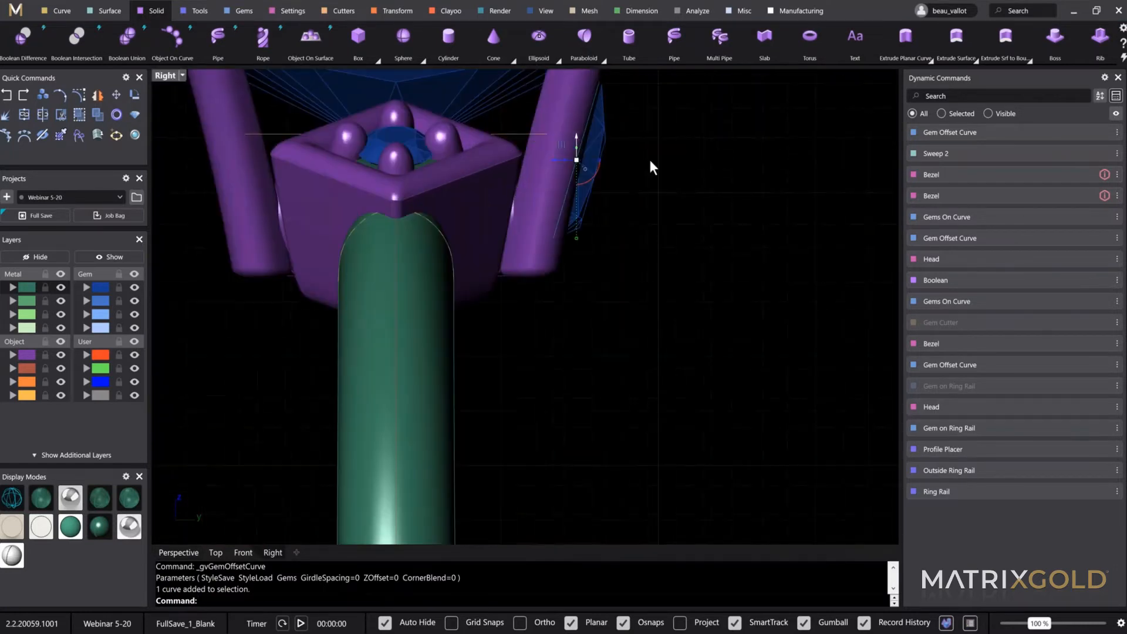
{"action": "left_click", "coordinate": [907, 57]}
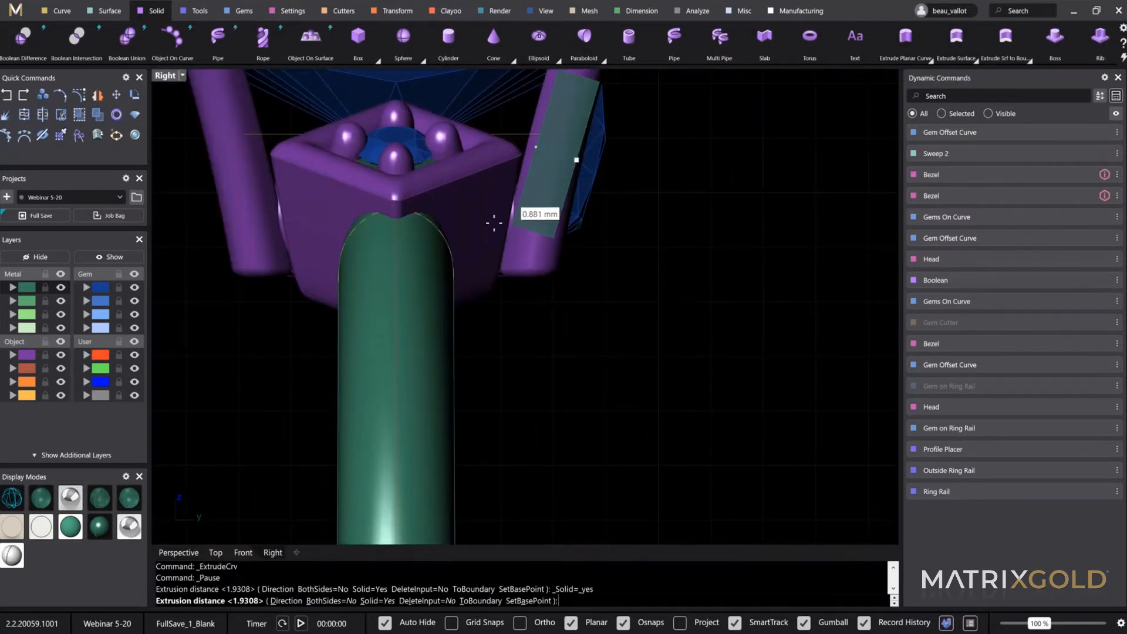
{"action": "left_click", "coordinate": [492, 240]}
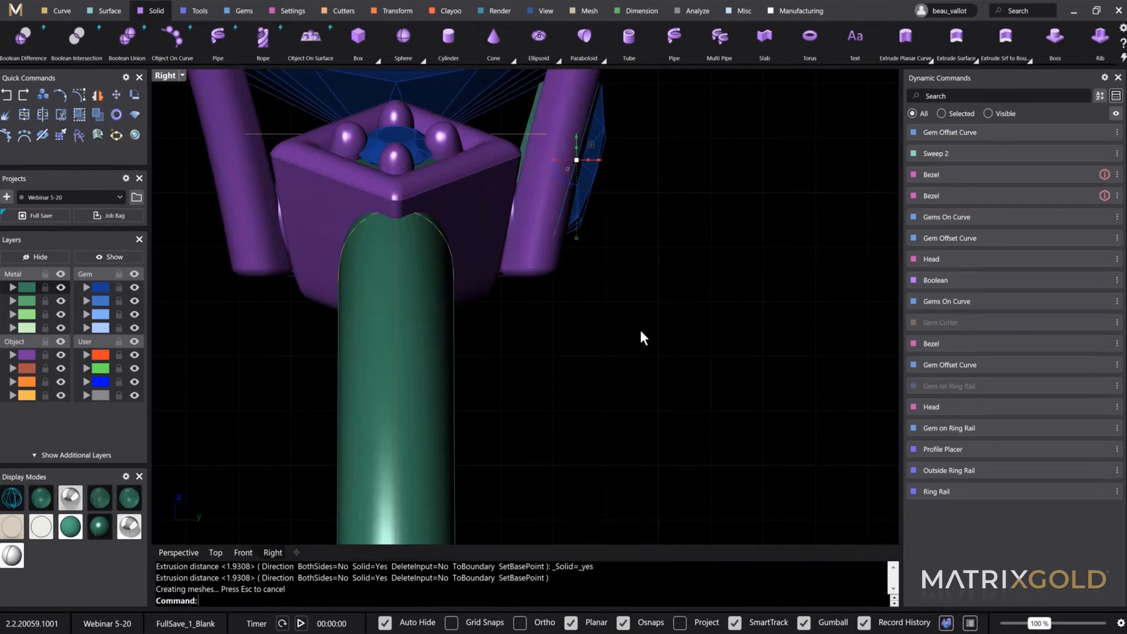
Edit the triangle gem's Gems On Curve settings to enlarge it to 4.25 mm long, 4.25 mm wide and 1.91 mm deep
{"action": "double_click", "coordinate": [163, 77]}
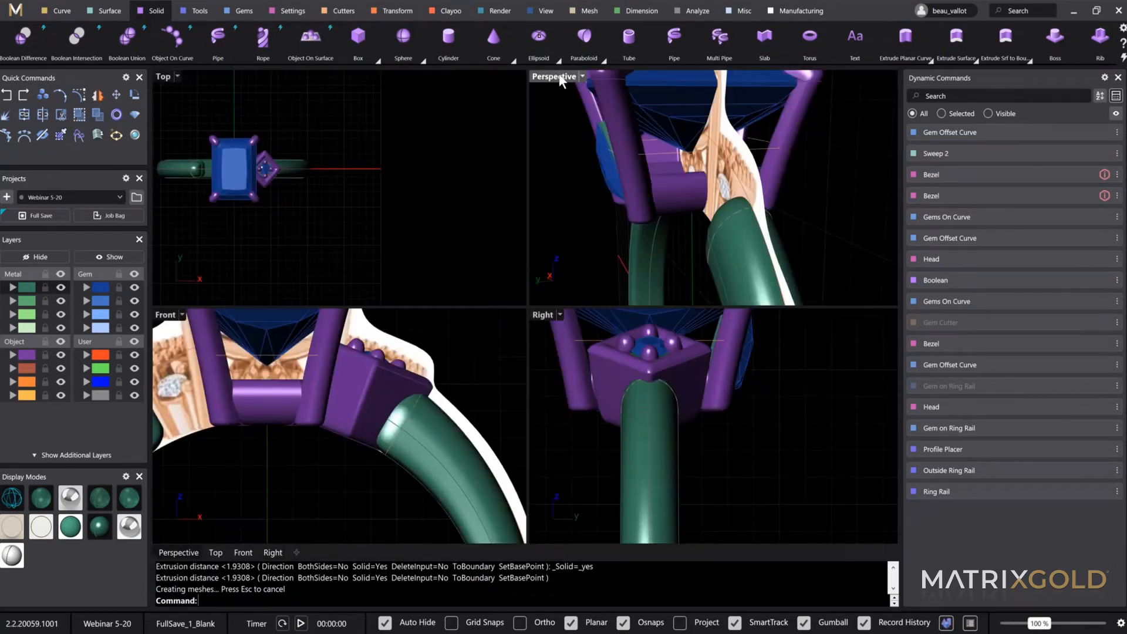
{"action": "right_click_drag", "start_coordinate": [572, 222], "coordinate": [560, 99]}
{"action": "double_click", "coordinate": [552, 77]}
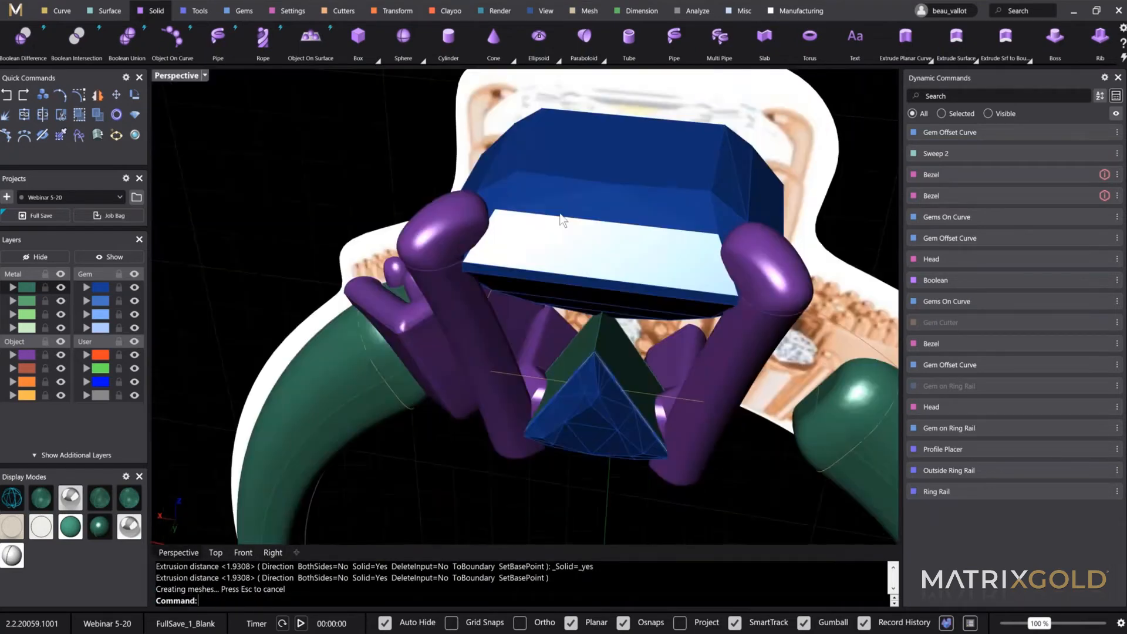
{"action": "right_click_drag", "start_coordinate": [628, 234], "coordinate": [638, 316]}
{"action": "left_click", "coordinate": [632, 332]}
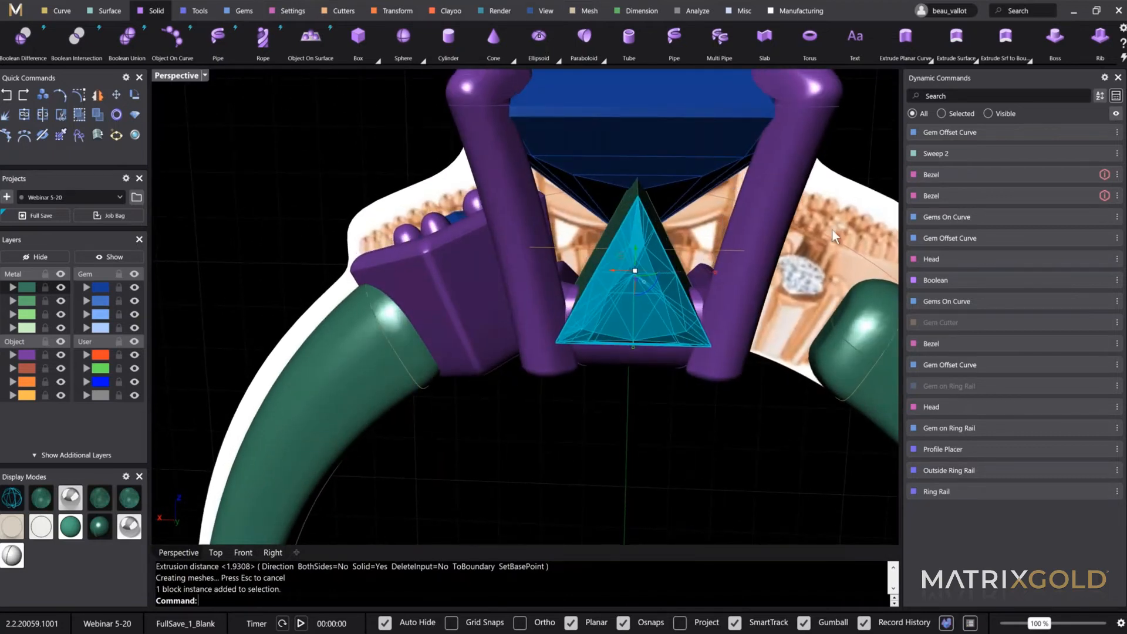
{"action": "left_click", "coordinate": [1097, 220]}
{"action": "left_click", "coordinate": [1095, 217]}
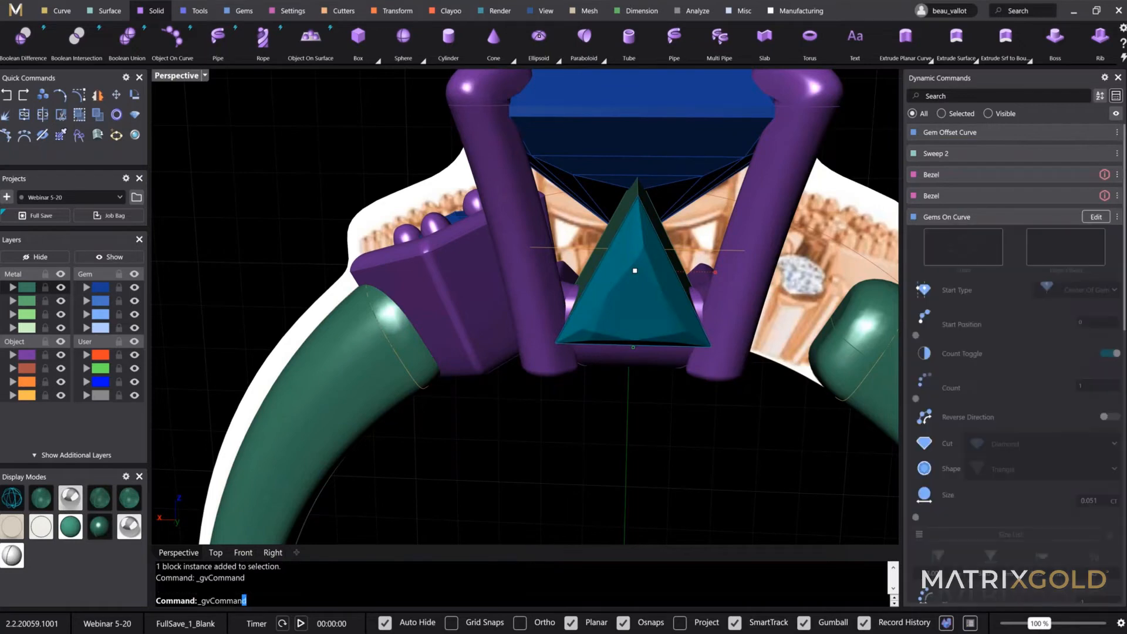
{"action": "left_click_drag", "start_coordinate": [553, 302], "coordinate": [521, 305]}
{"action": "right_click_drag", "start_coordinate": [761, 362], "coordinate": [610, 369]}
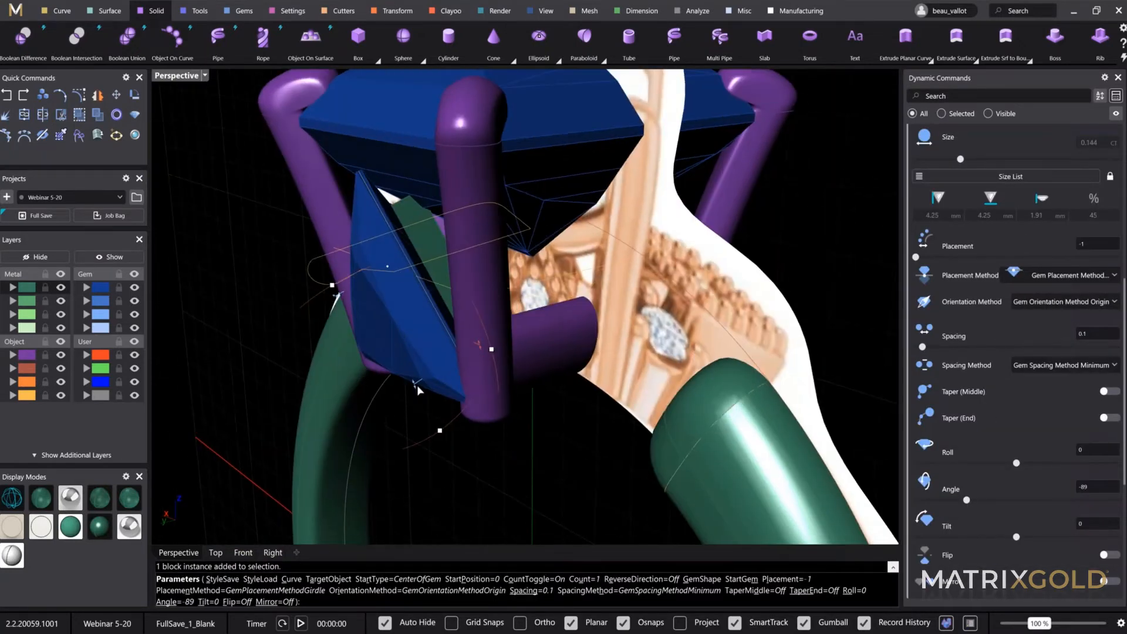
{"action": "right_click", "coordinate": [417, 389]}
{"action": "right_click_drag", "start_coordinate": [452, 329], "coordinate": [666, 470]}
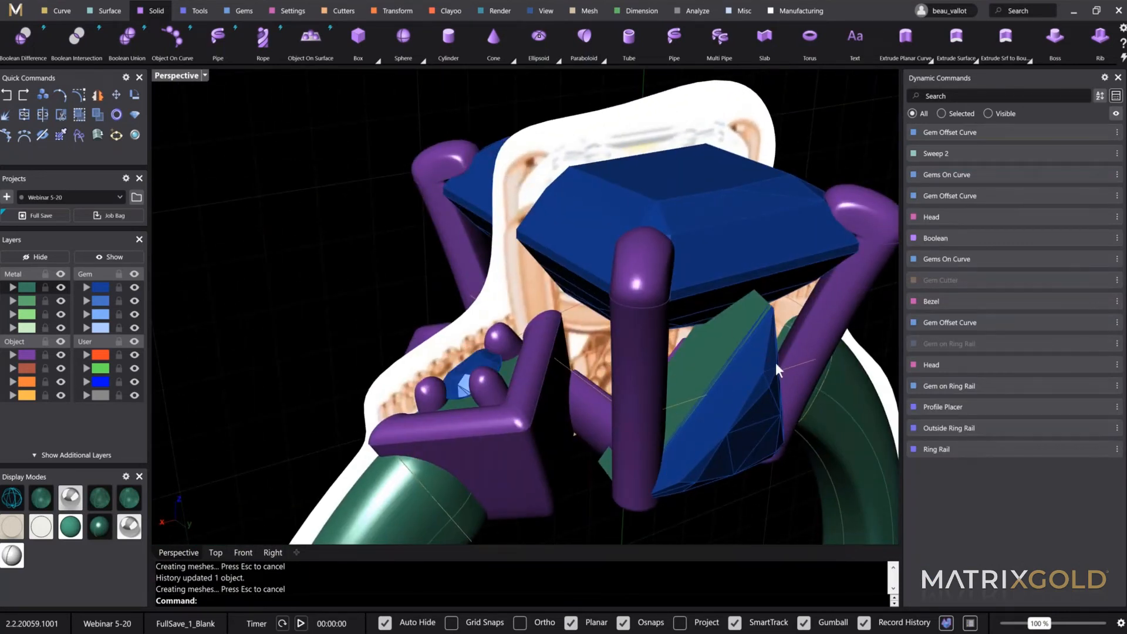
Edit the triangle gem again with its custom dimensions unlocked, setting it to 3 mm long and 3.5 mm wide
{"action": "right_click_drag", "start_coordinate": [777, 368], "coordinate": [736, 312]}
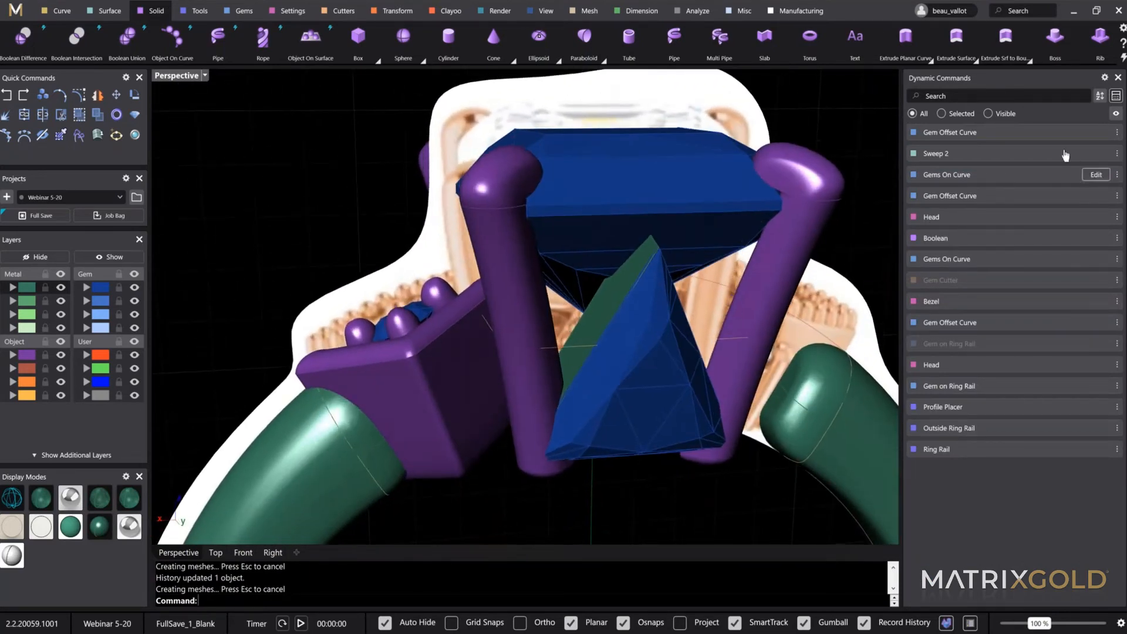
{"action": "left_click", "coordinate": [1094, 175]}
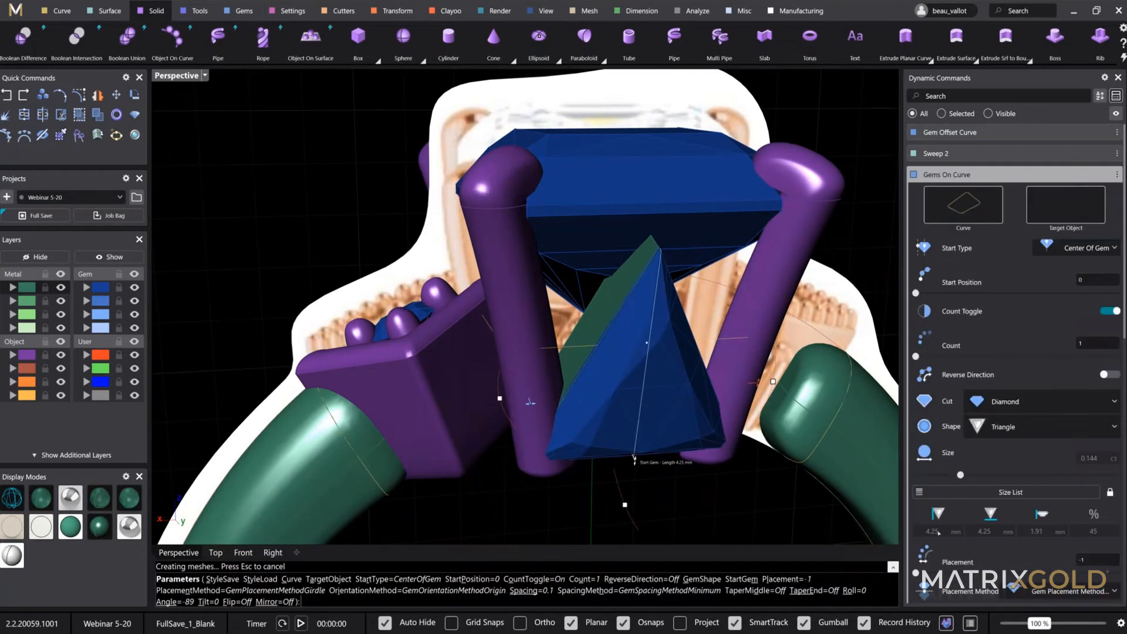
{"action": "scroll", "coordinate": [1062, 438], "scroll_direction": "down", "scroll_amount": 1}
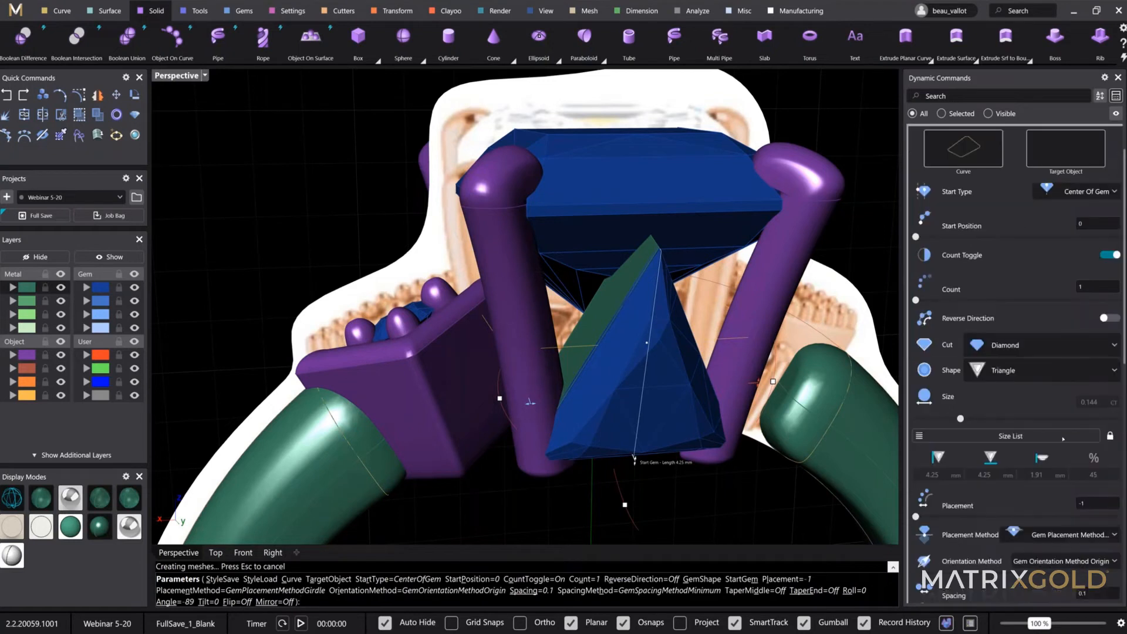
{"action": "left_click", "coordinate": [1111, 436]}
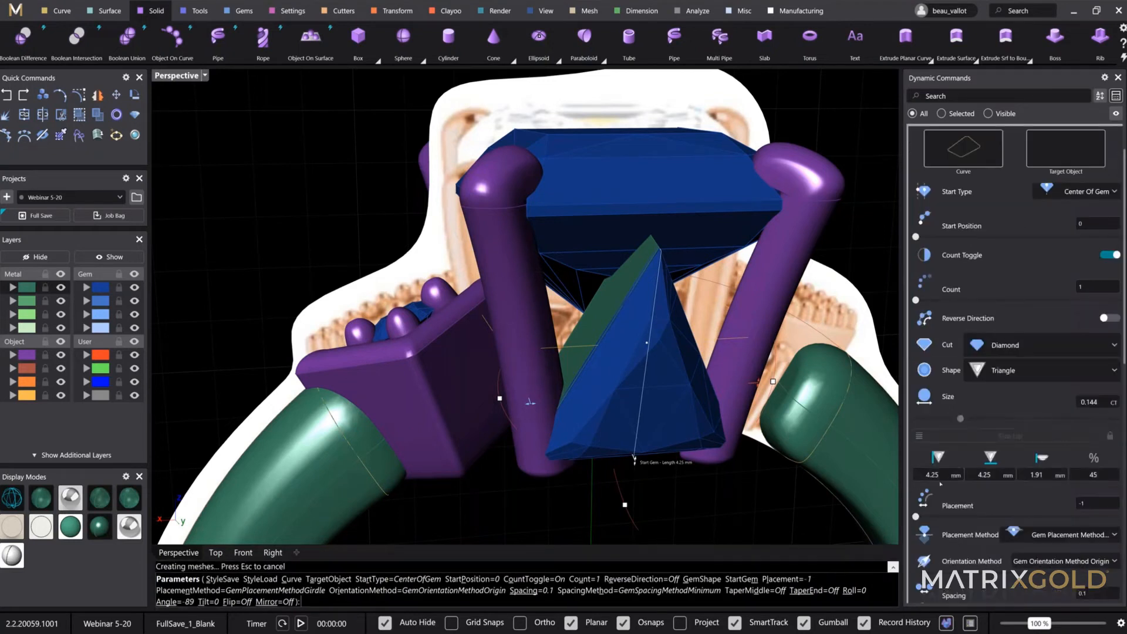
{"action": "left_click", "coordinate": [933, 477]}
{"action": "type", "text": "3."}
{"action": "key", "text": "Tab"}
{"action": "key", "text": "Tab"}
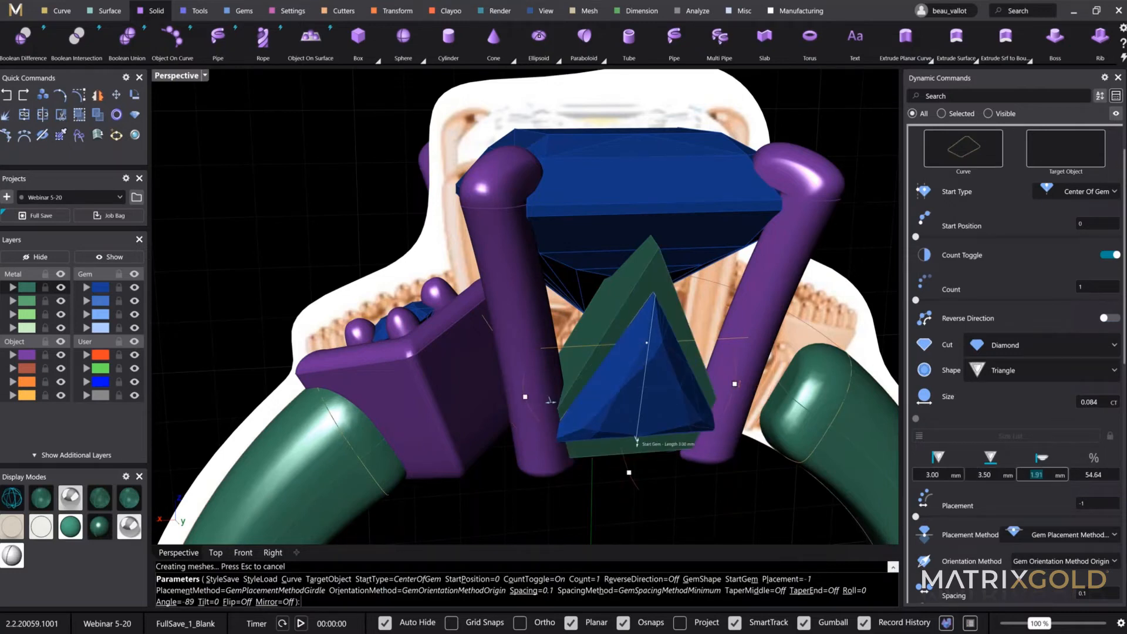
{"action": "right_click_drag", "start_coordinate": [813, 473], "coordinate": [555, 203]}
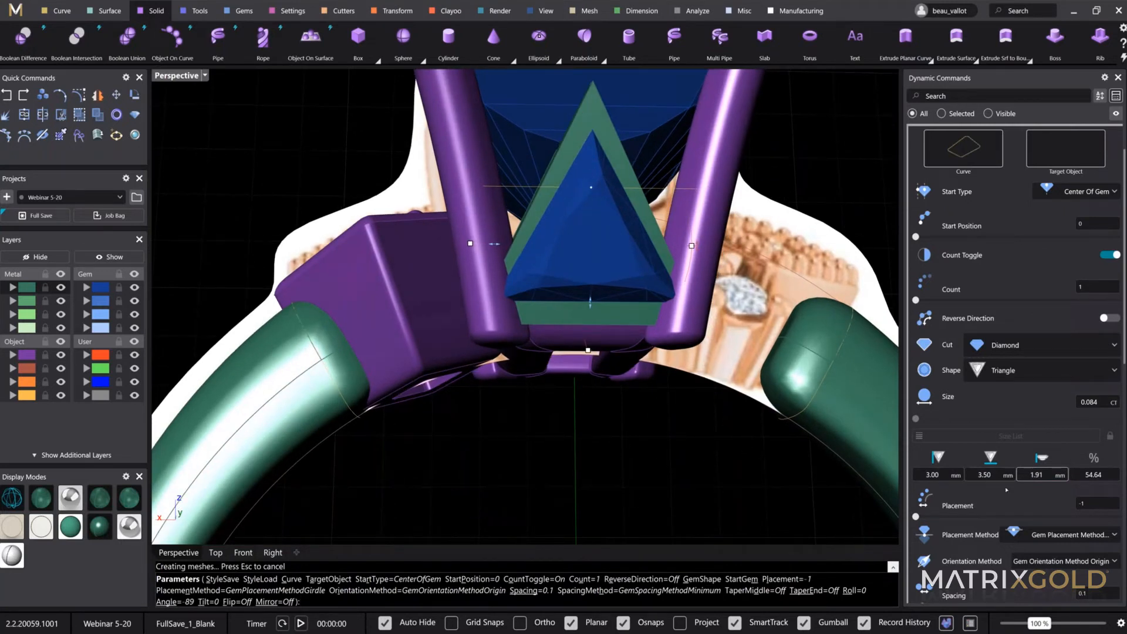
Set the triangle gem to 3.5 mm long and 4 mm wide, and finish Gems On Curve
{"action": "left_click", "coordinate": [932, 474]}
{"action": "type", "text": "3.5"}
{"action": "key", "text": "Tab"}
{"action": "type", "text": "4"}
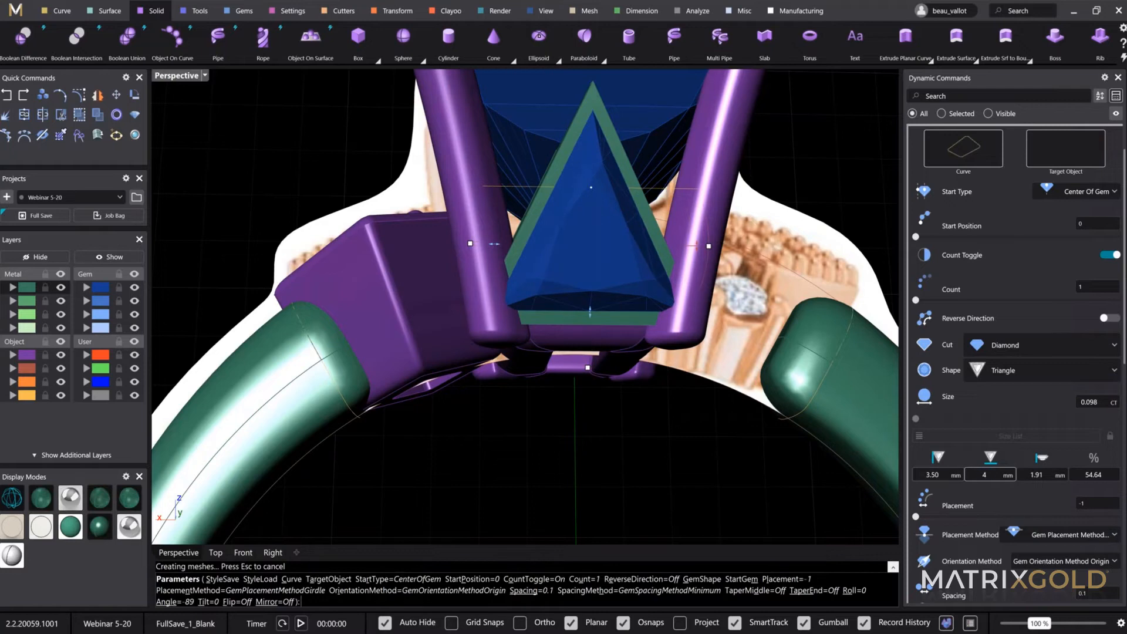
{"action": "key", "text": "Tab"}
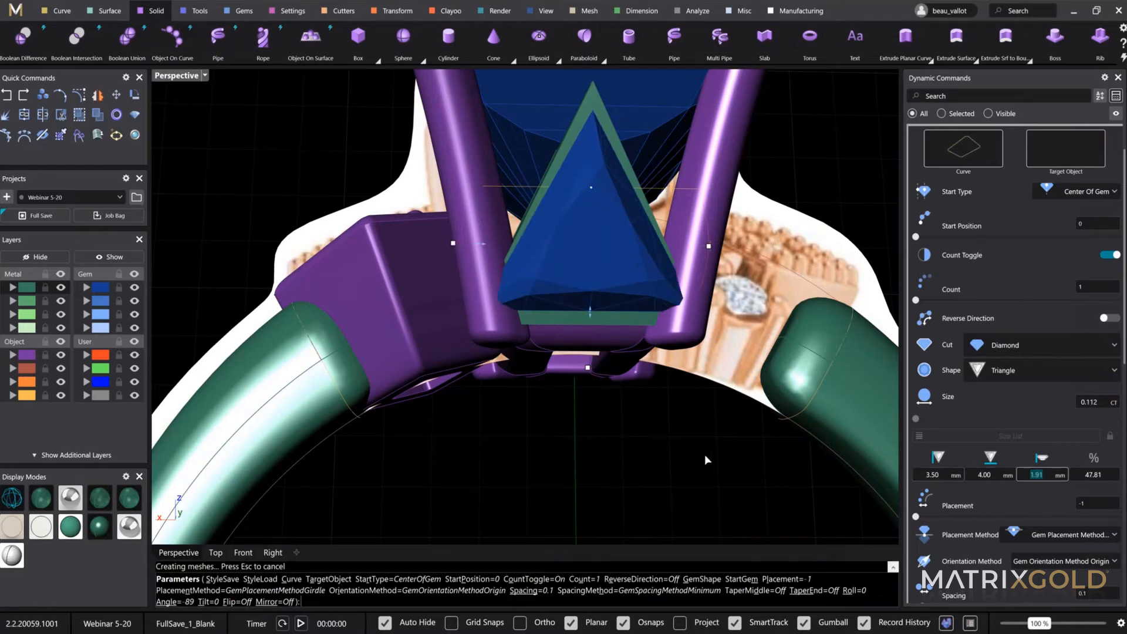
{"action": "key", "text": "Return"}
Hide the triangle gem with gvHide, leaving its extruded triangular solid in place
{"action": "right_click_drag", "start_coordinate": [638, 498], "coordinate": [527, 497]}
{"action": "left_click", "coordinate": [528, 494]}
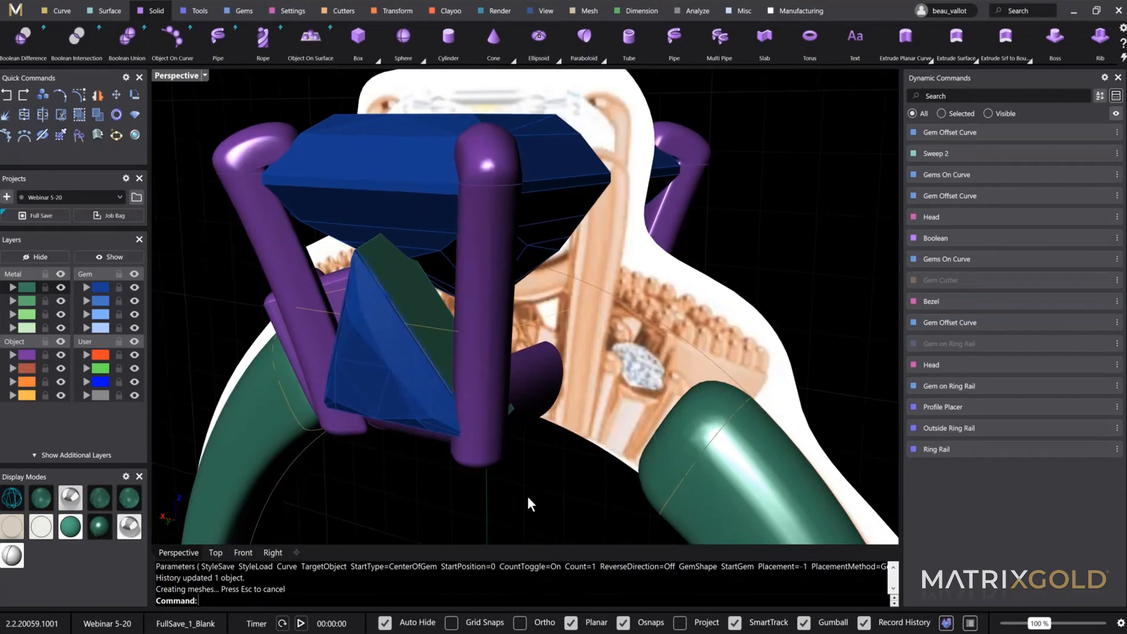
{"action": "scroll", "coordinate": [527, 495], "scroll_direction": "down", "scroll_amount": 3}
{"action": "left_click", "coordinate": [483, 347]}
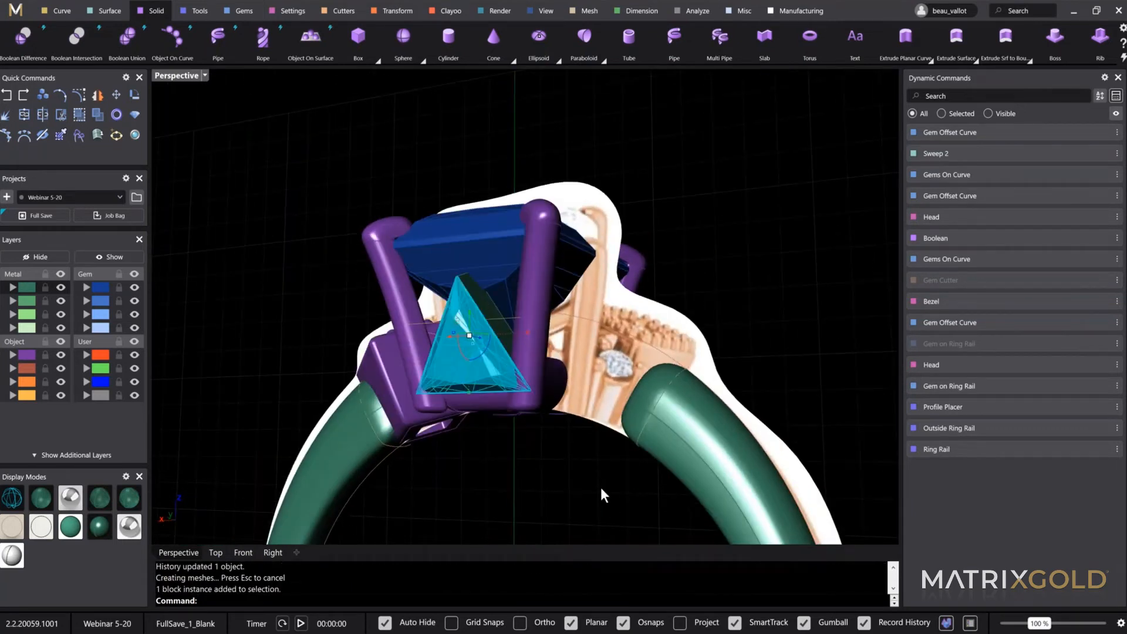
{"action": "type", "text": "gvHide"}
{"action": "key", "text": "Return"}
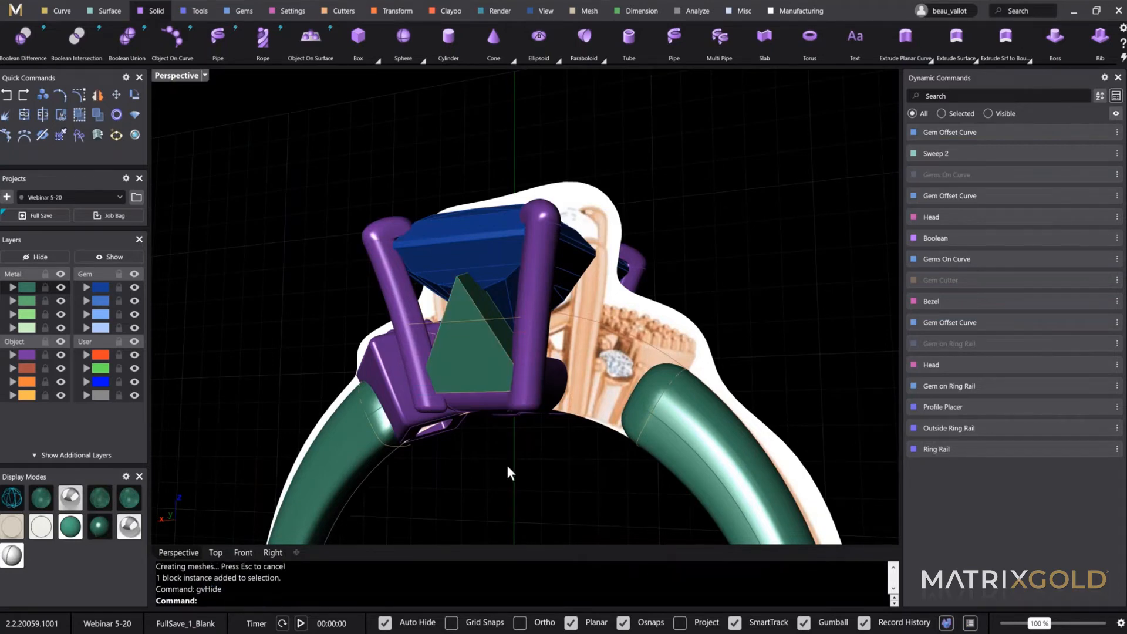
Examine how the triangular solid fits between the two prongs and beneath the centre gem
{"action": "right_click_drag", "start_coordinate": [508, 468], "coordinate": [593, 371]}
{"action": "scroll", "coordinate": [590, 364], "scroll_direction": "up", "scroll_amount": 3}
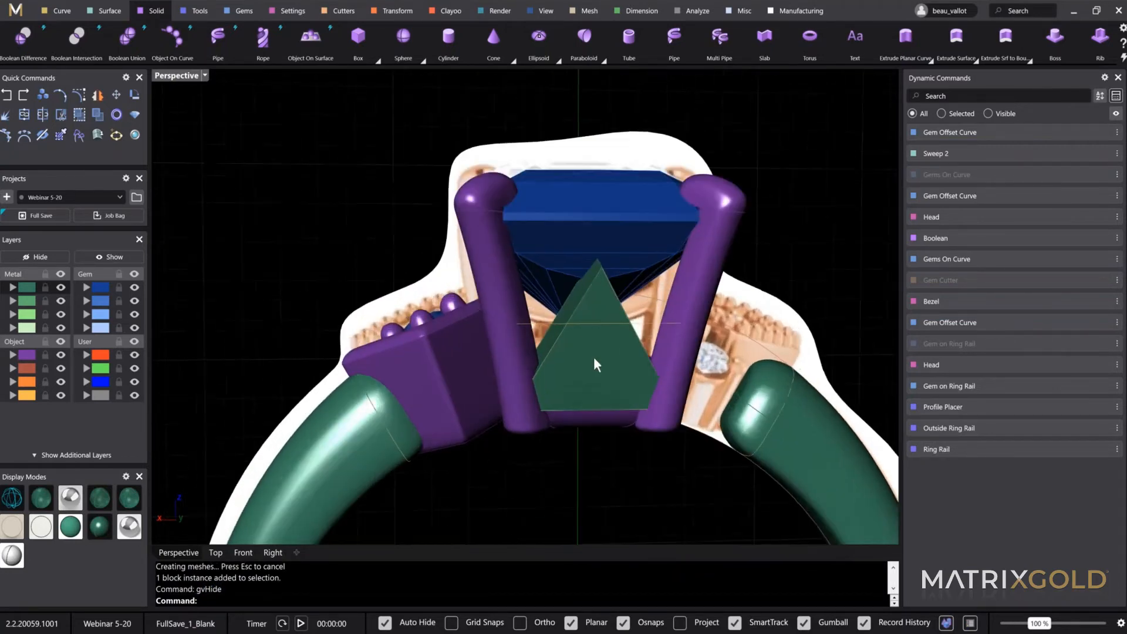
{"action": "left_click", "coordinate": [592, 362]}
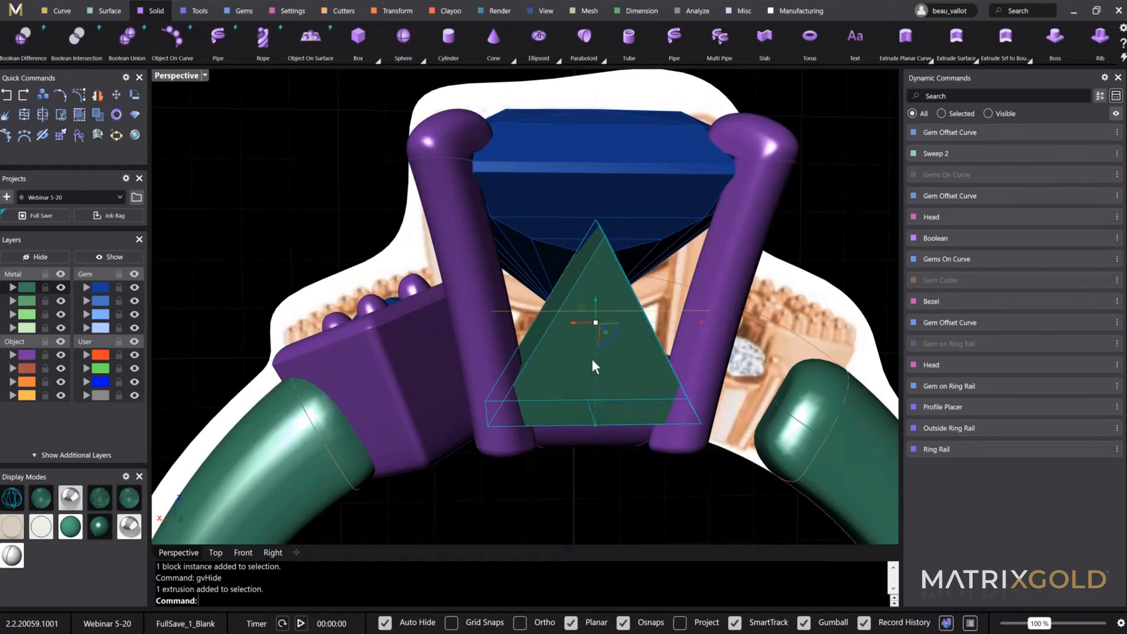
{"action": "key", "text": "Escape"}
{"action": "right_click_drag", "start_coordinate": [253, 319], "coordinate": [393, 369]}
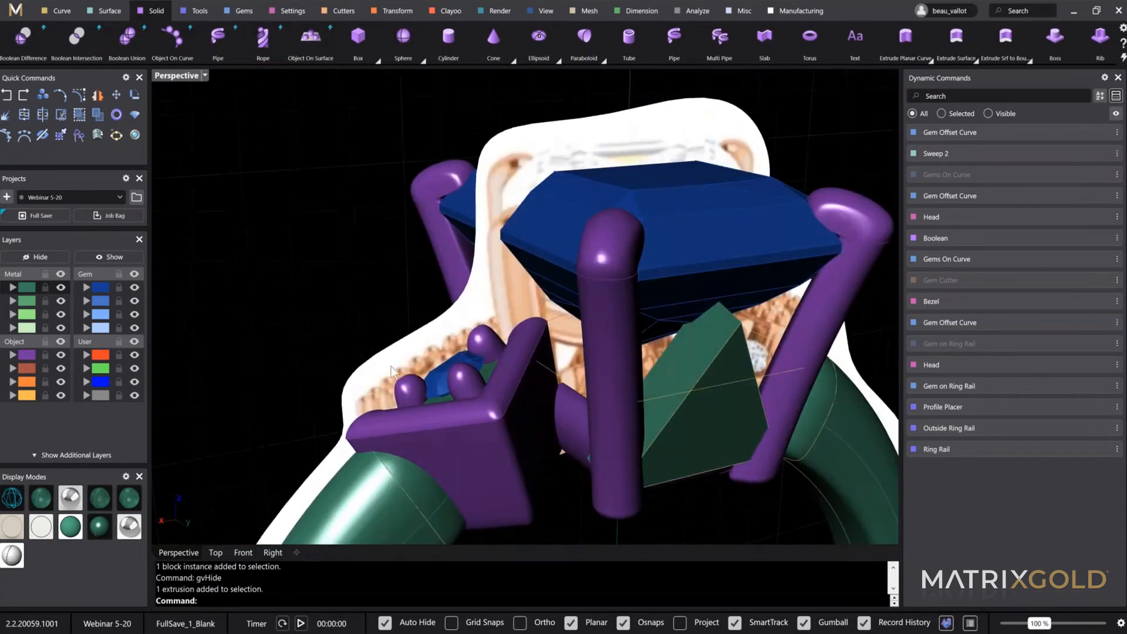
{"action": "right_click_drag", "start_coordinate": [603, 479], "coordinate": [463, 429]}
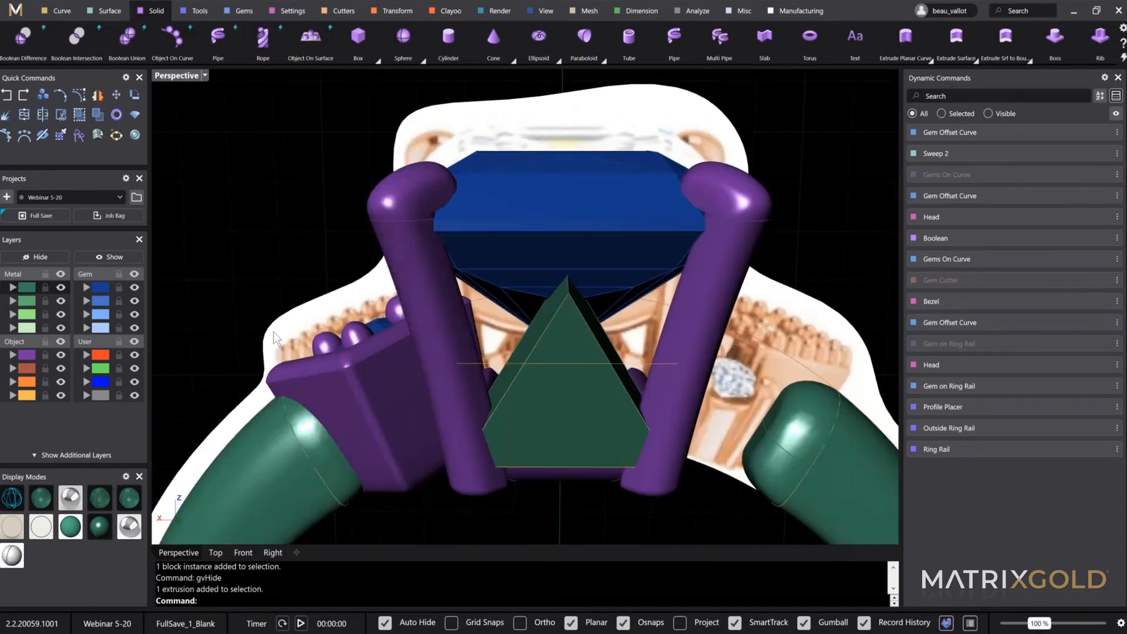
{"action": "left_click", "coordinate": [356, 326]}
{"action": "left_click", "coordinate": [265, 207]}
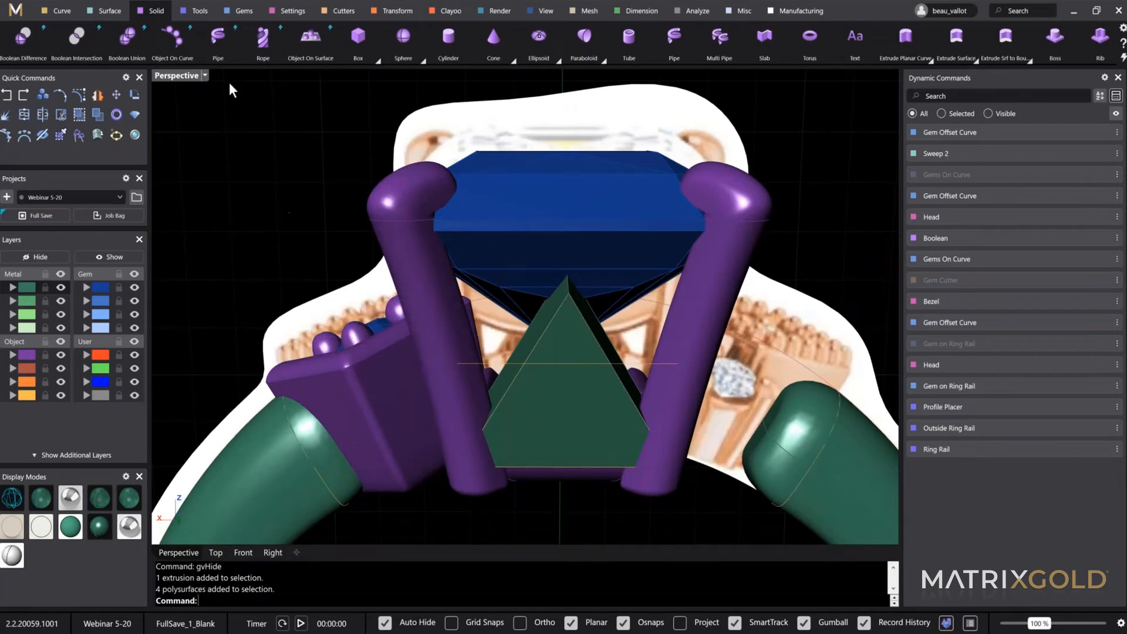
{"action": "left_click", "coordinate": [241, 11]}
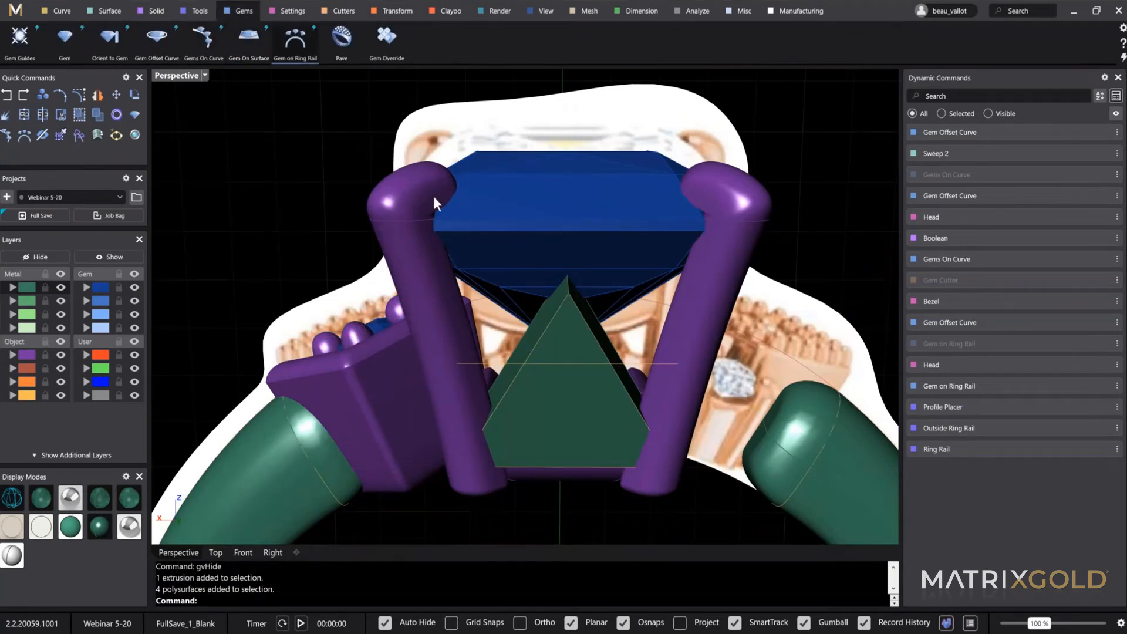
{"action": "right_click_drag", "start_coordinate": [496, 370], "coordinate": [410, 340]}
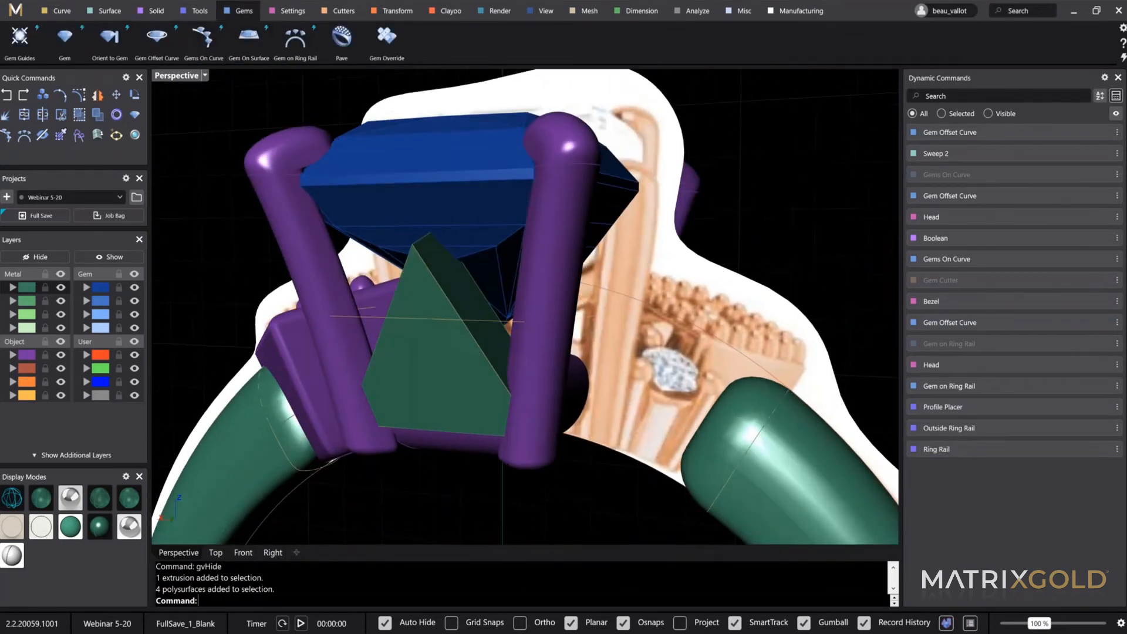
Extract a horizontal isocurve from the triangular solid's front face at U 0.5, V 0.44 and a 90-degree angle
{"action": "left_click", "coordinate": [49, 15]}
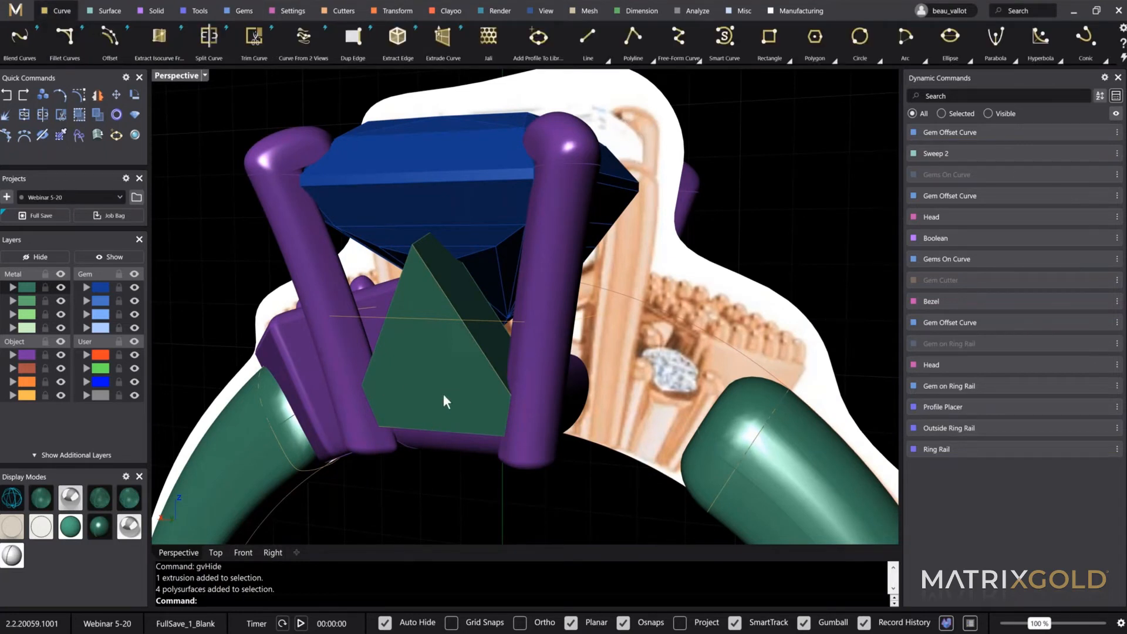
{"action": "right_click_drag", "start_coordinate": [414, 379], "coordinate": [377, 156]}
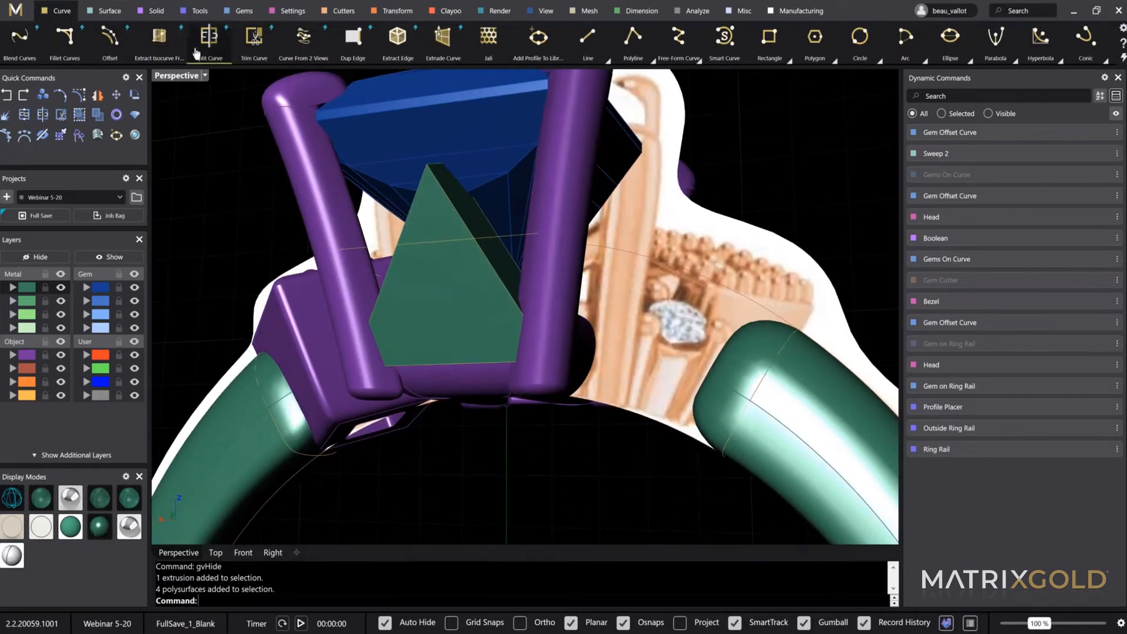
{"action": "left_click", "coordinate": [155, 47]}
{"action": "left_click", "coordinate": [159, 38]}
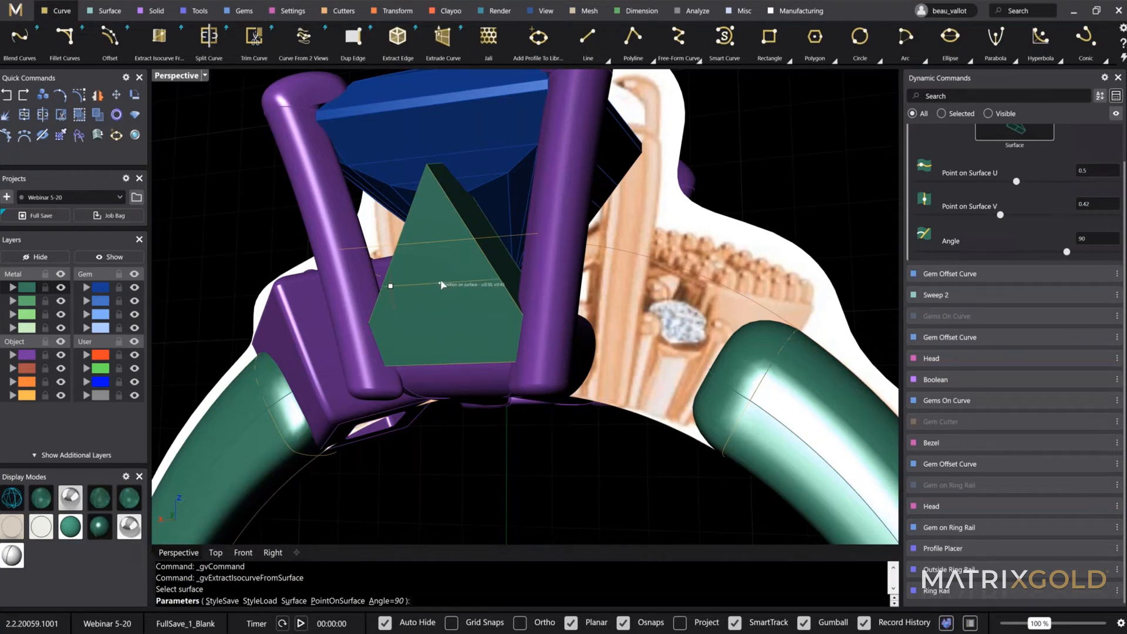
{"action": "left_click", "coordinate": [440, 284]}
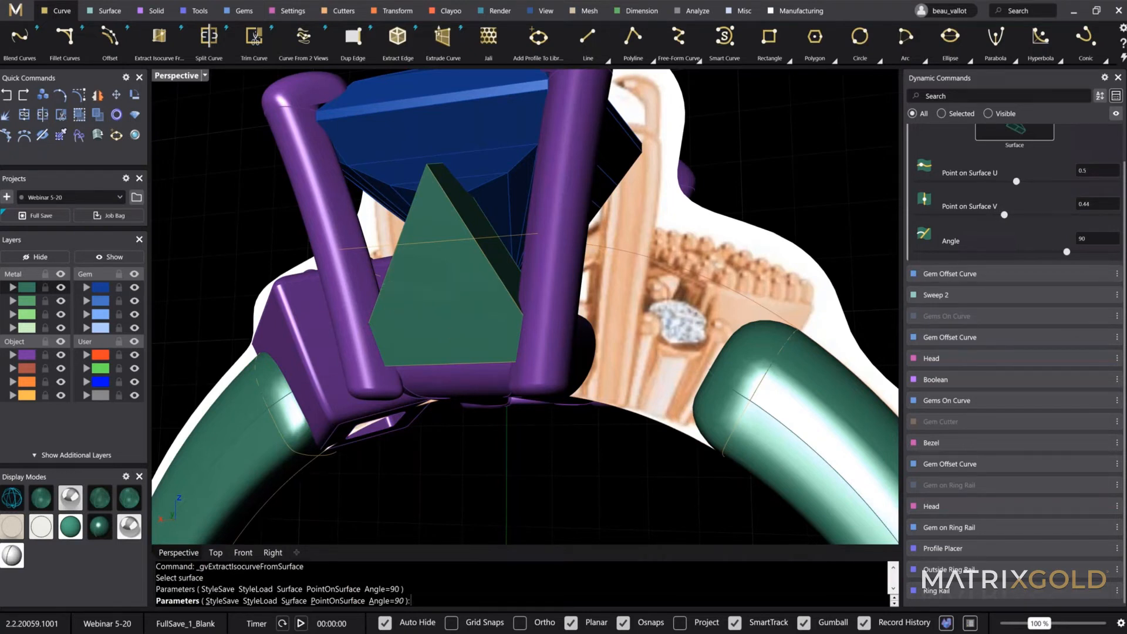
{"action": "left_click", "coordinate": [438, 284]}
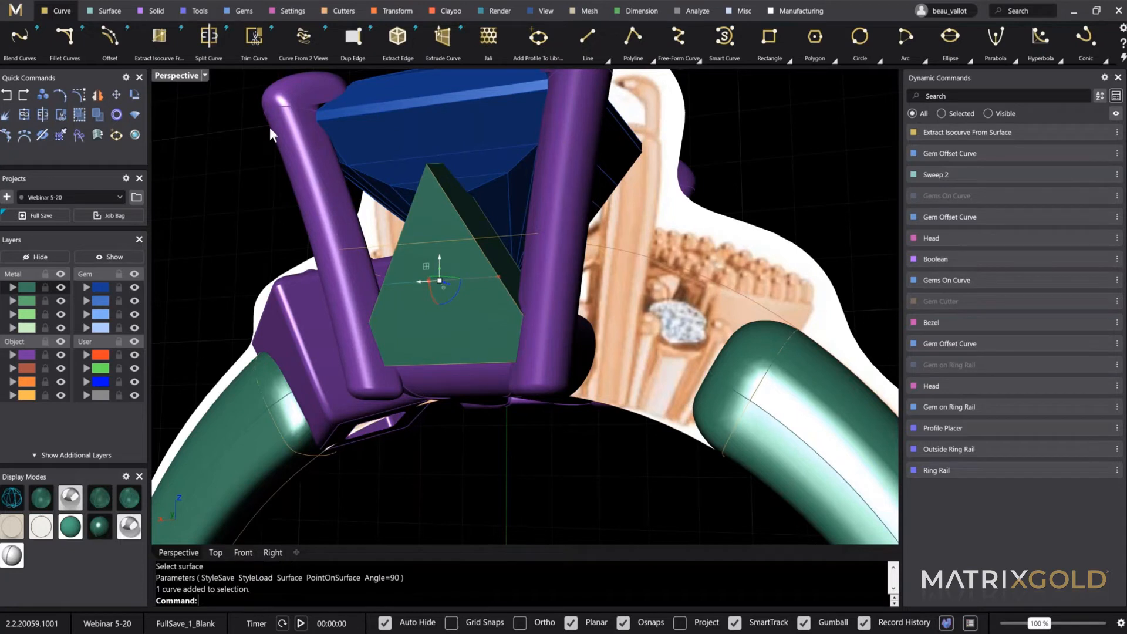
Place a 1.5 mm round diamond at the isocurve's midpoint with Gems On Curve, using the triangular solid's front face as target object
{"action": "left_click", "coordinate": [242, 11]}
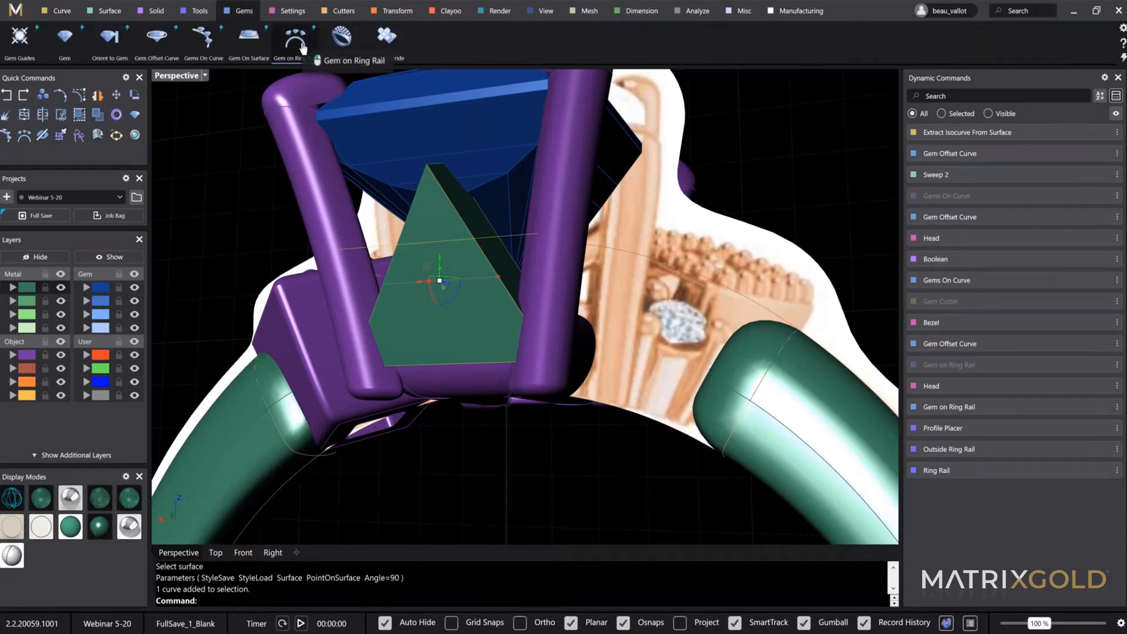
{"action": "left_click", "coordinate": [204, 38]}
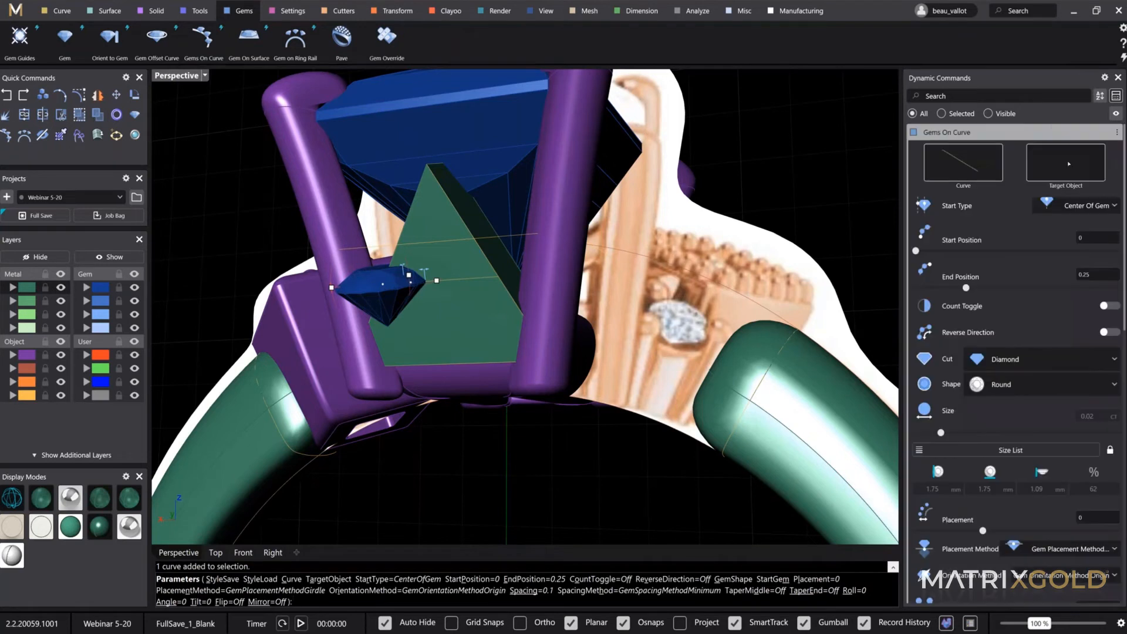
{"action": "left_click", "coordinate": [460, 306]}
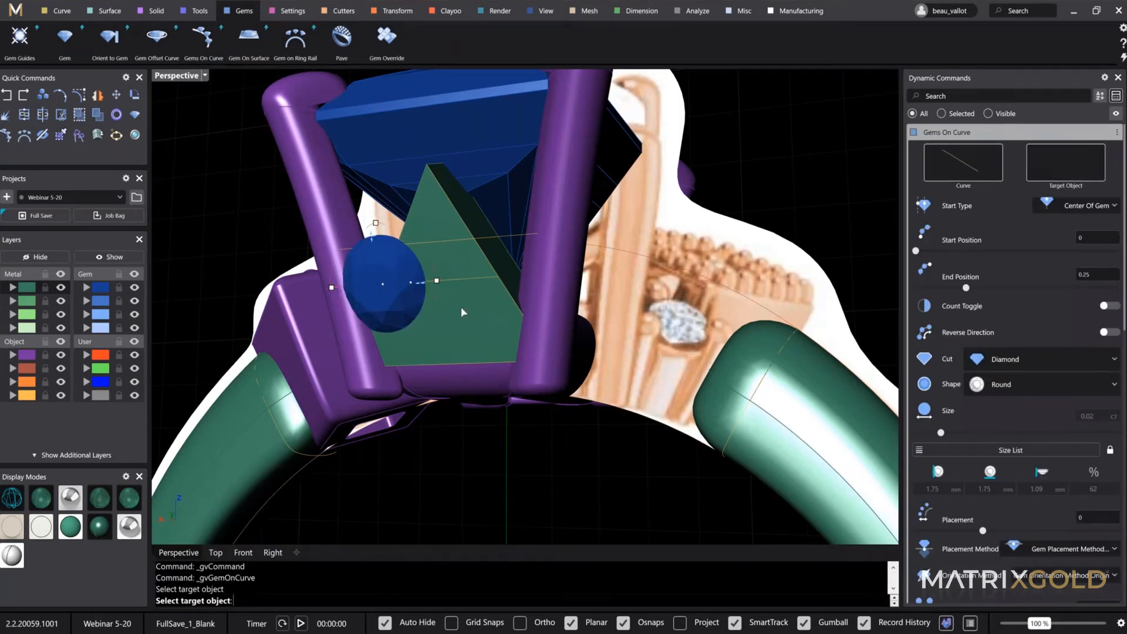
{"action": "left_click_drag", "start_coordinate": [428, 287], "coordinate": [441, 283]}
{"action": "left_click_drag", "start_coordinate": [429, 238], "coordinate": [429, 242]}
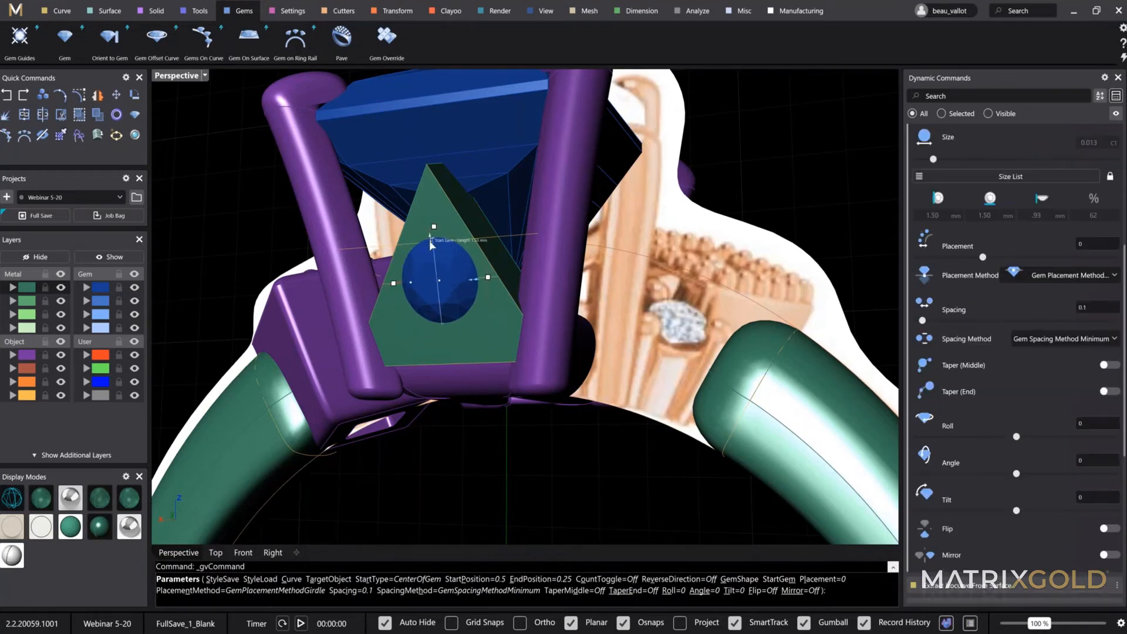
{"action": "right_click_drag", "start_coordinate": [431, 247], "coordinate": [490, 283]}
{"action": "scroll", "coordinate": [283, 335], "scroll_direction": "up", "scroll_amount": 7}
{"action": "scroll", "coordinate": [589, 315], "scroll_direction": "up", "scroll_amount": 2}
{"action": "key", "text": "Return"}
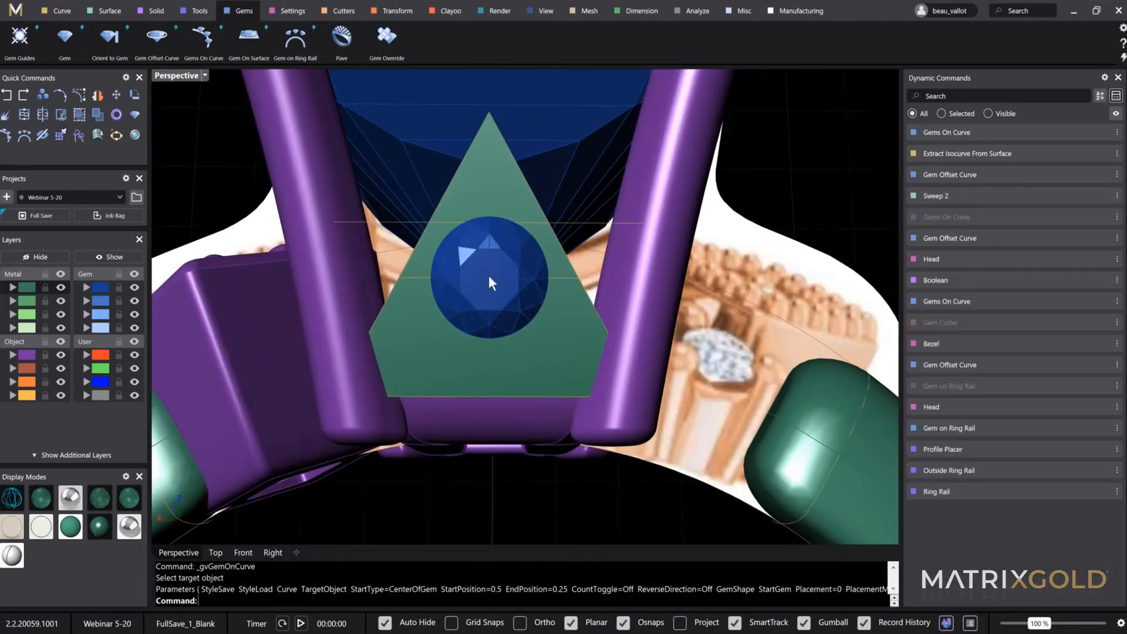
Edit the extracted isocurve to lower it and its gem on the triangular face to point V 0.4
{"action": "left_click", "coordinate": [528, 295]}
{"action": "left_click", "coordinate": [588, 489]}
{"action": "left_click", "coordinate": [1095, 153]}
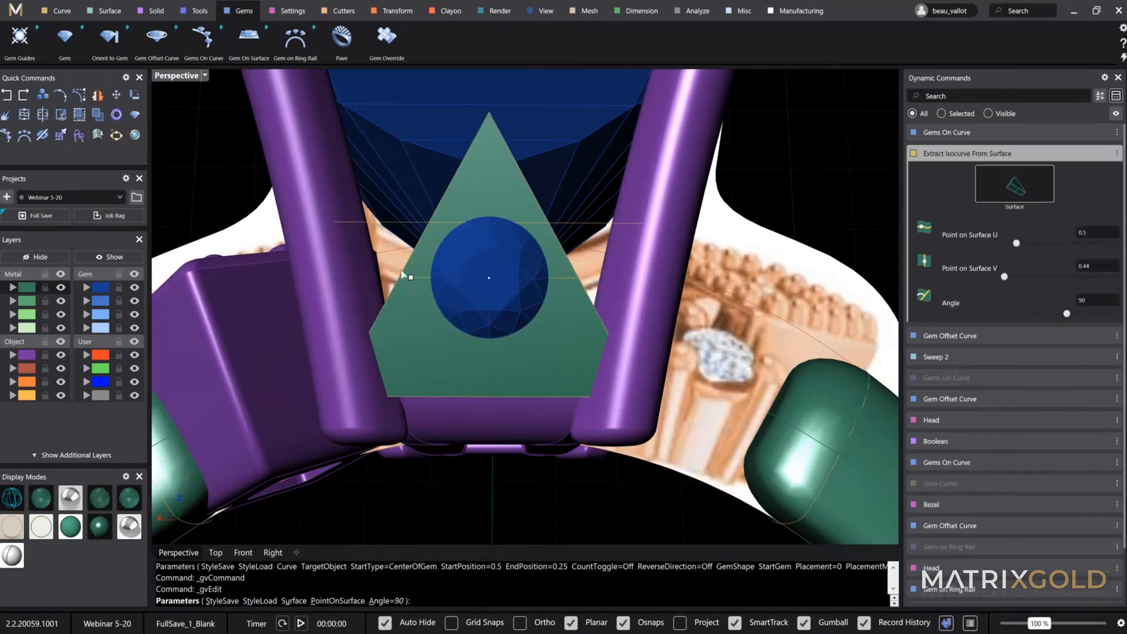
{"action": "left_click_drag", "start_coordinate": [488, 275], "coordinate": [488, 295]}
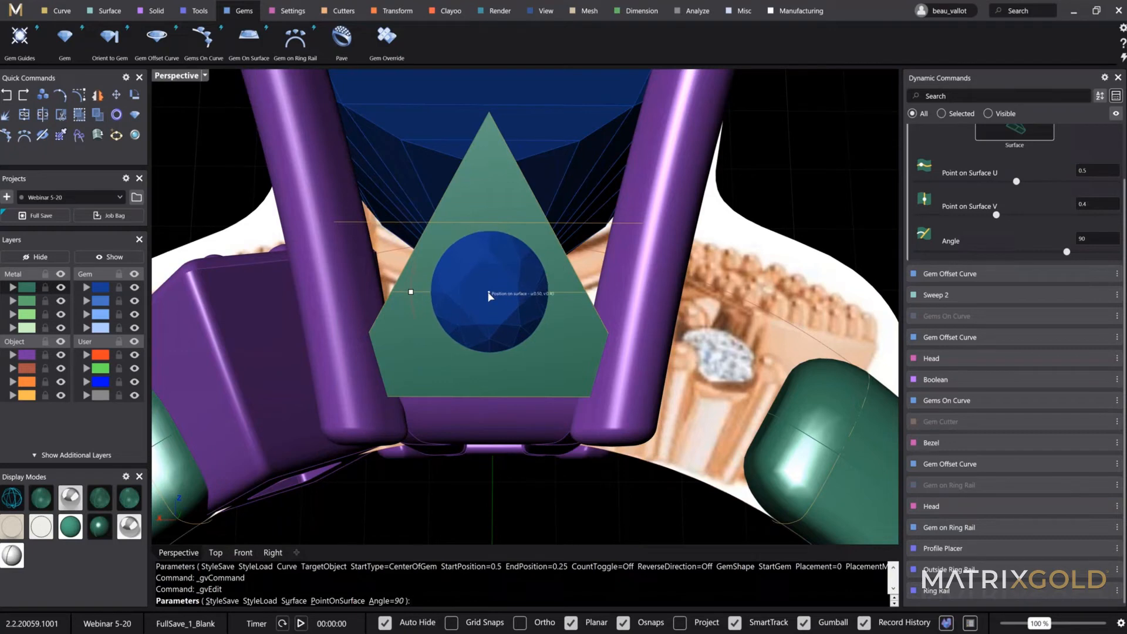
{"action": "right_click", "coordinate": [488, 296]}
{"action": "scroll", "coordinate": [484, 322], "scroll_direction": "down", "scroll_amount": 7}
Examine the round gem's fit on the triangular solid and compare the gallery with the webinar - 1.jpg reference photo in Paint
{"action": "left_click", "coordinate": [495, 317]}
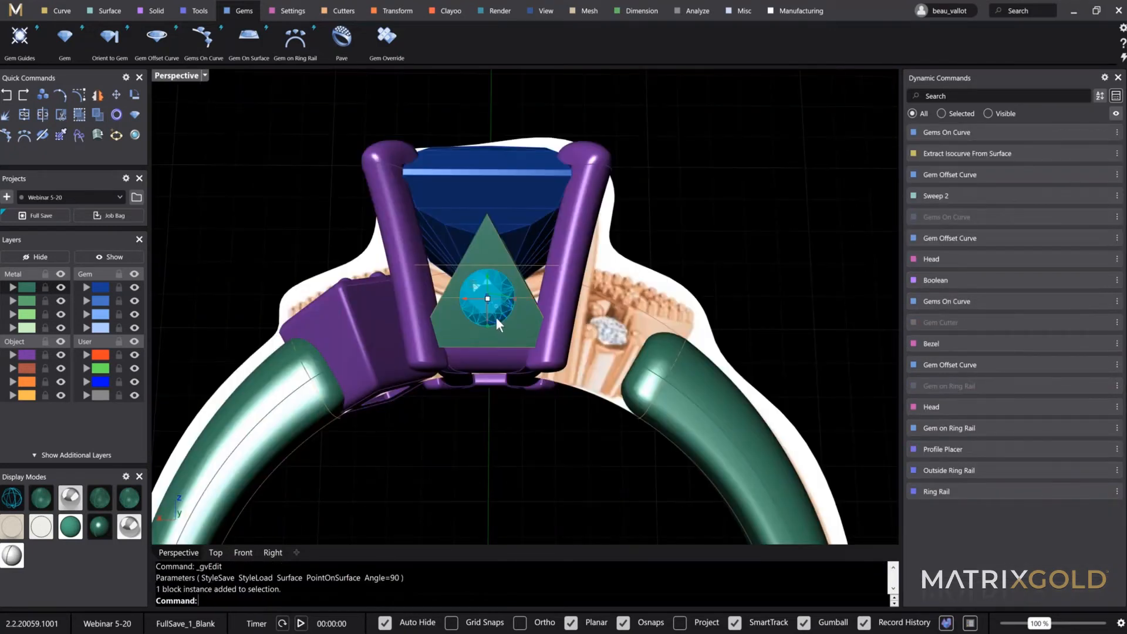
{"action": "left_click", "coordinate": [551, 478]}
{"action": "right_click_drag", "start_coordinate": [551, 478], "coordinate": [522, 486]}
{"action": "left_click", "coordinate": [448, 324]}
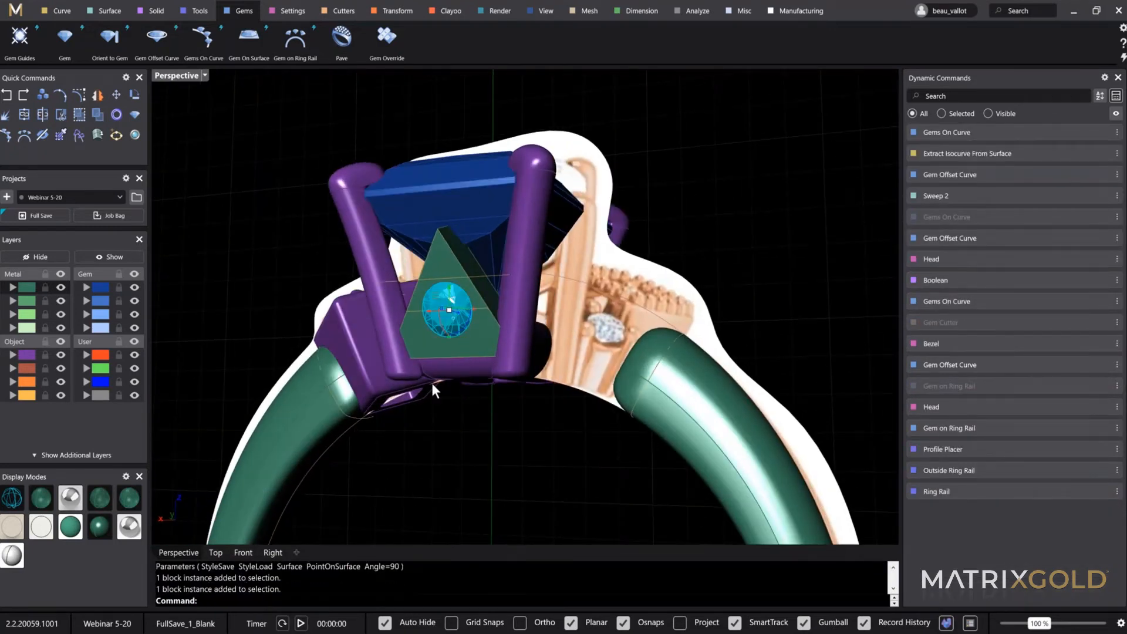
{"action": "right_click_drag", "start_coordinate": [432, 383], "coordinate": [481, 334]}
{"action": "key", "text": "Escape"}
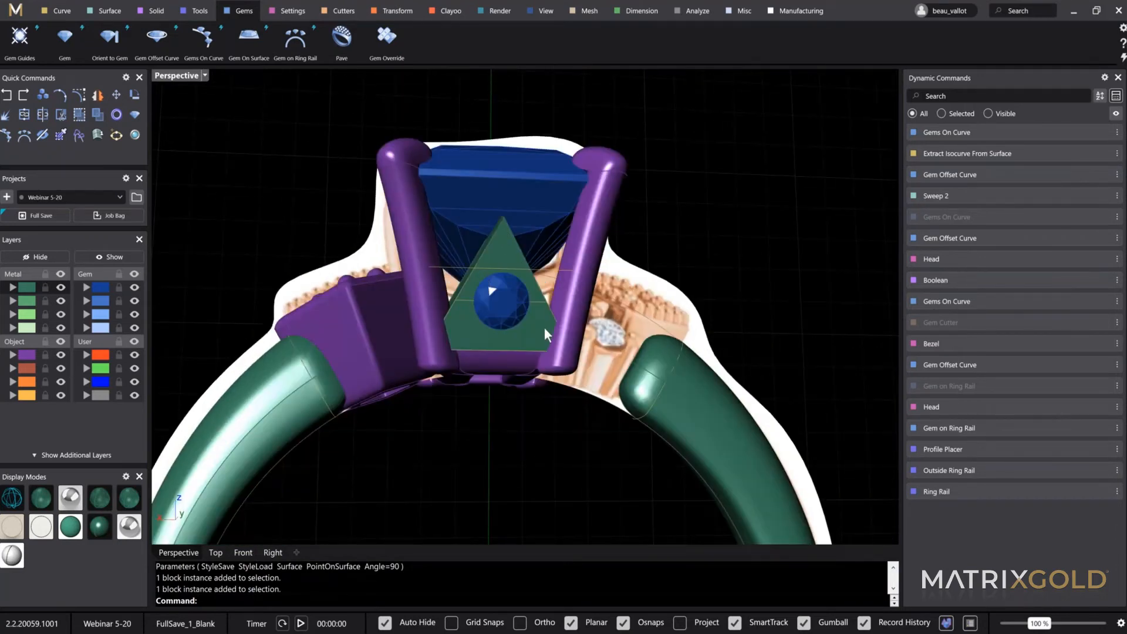
{"action": "mouse_move", "coordinate": [294, 317]}
{"action": "right_mouse_down"}
{"action": "mouse_move", "coordinate": [389, 392]}
{"action": "mouse_move", "coordinate": [375, 421]}
{"action": "mouse_move", "coordinate": [293, 328]}
{"action": "right_mouse_up"}
{"action": "right_click_drag", "start_coordinate": [479, 320], "coordinate": [534, 488]}
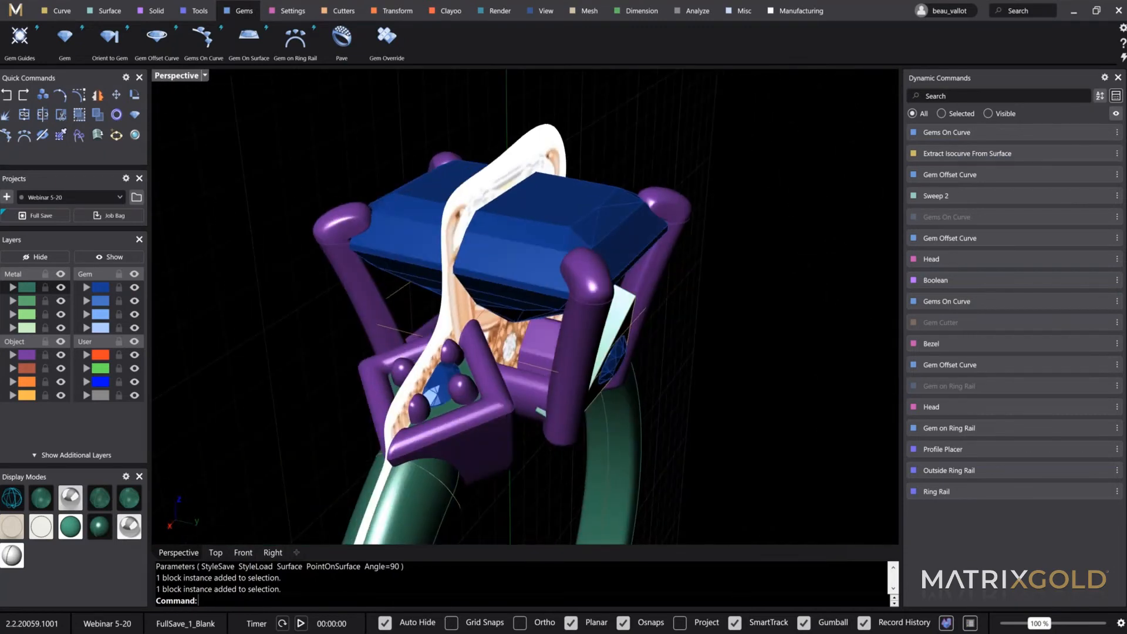
{"action": "mouse_move", "coordinate": [524, 631]}
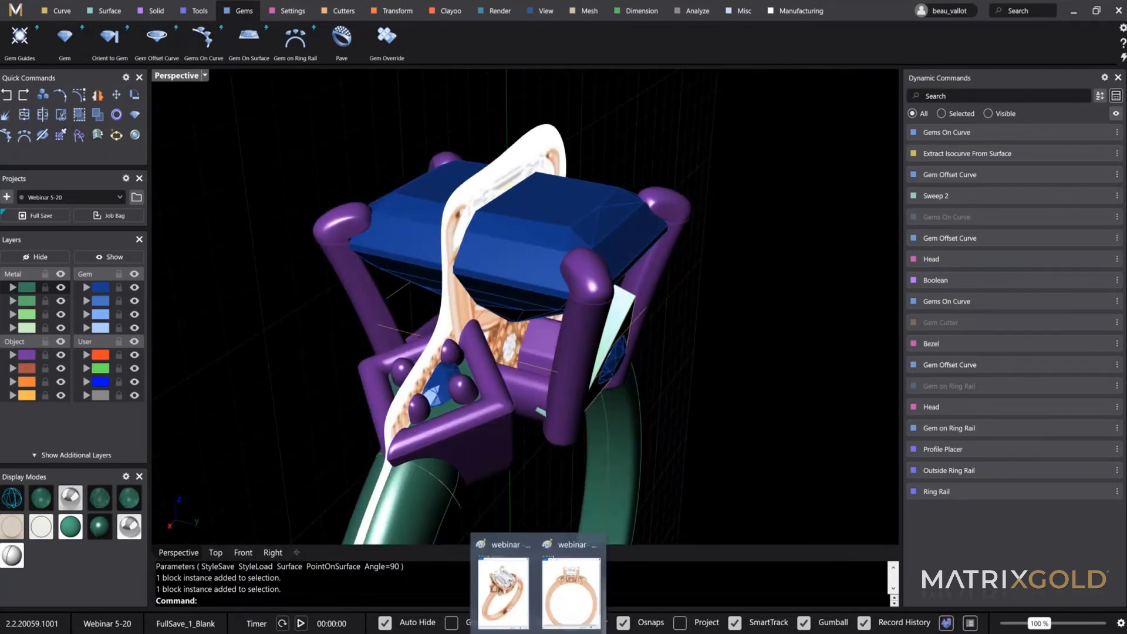
{"action": "left_click", "coordinate": [523, 606]}
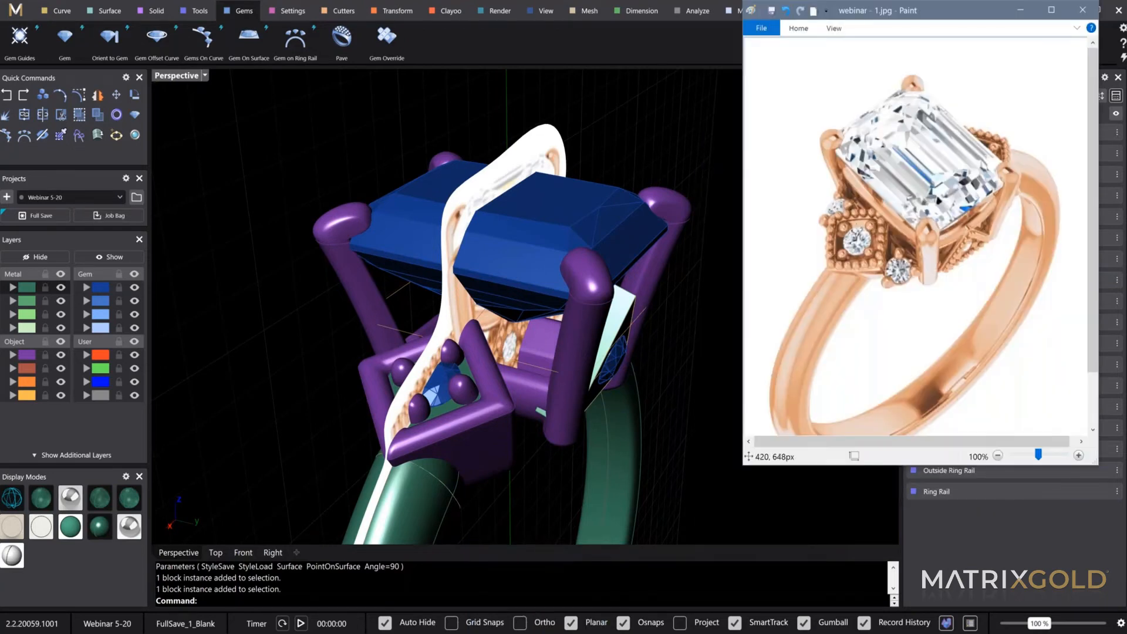
{"action": "left_click", "coordinate": [640, 374]}
Create a Gem Offset Curve from the centre gem with -0.3 girdle spacing and a Z offset of -3.8
{"action": "right_click_drag", "start_coordinate": [713, 419], "coordinate": [455, 379]}
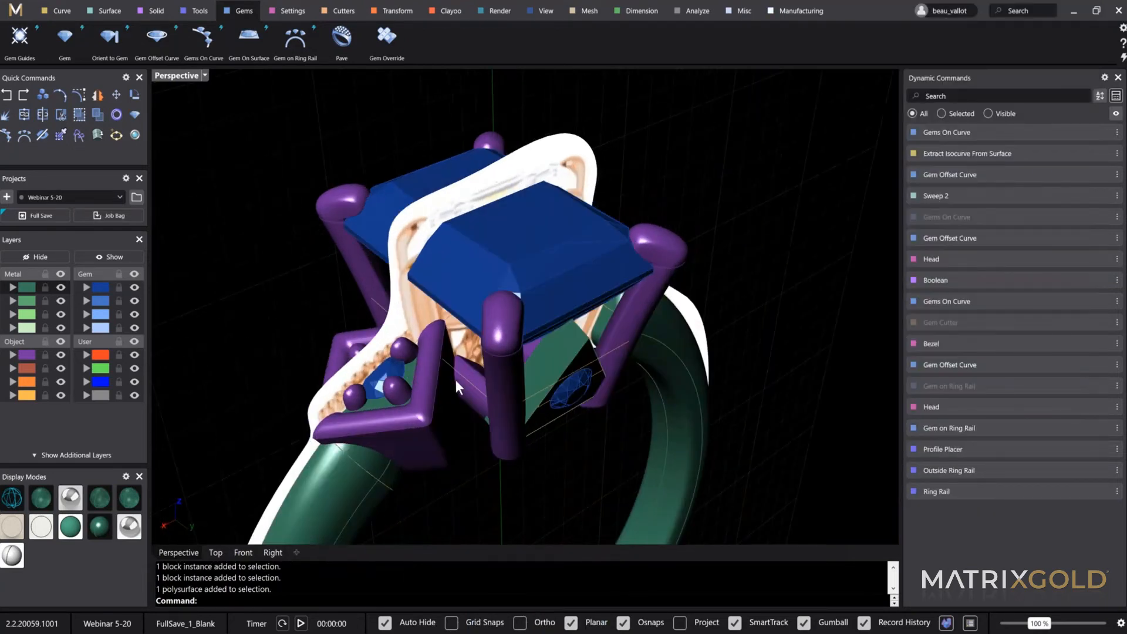
{"action": "left_click", "coordinate": [456, 378]}
{"action": "left_click", "coordinate": [503, 255]}
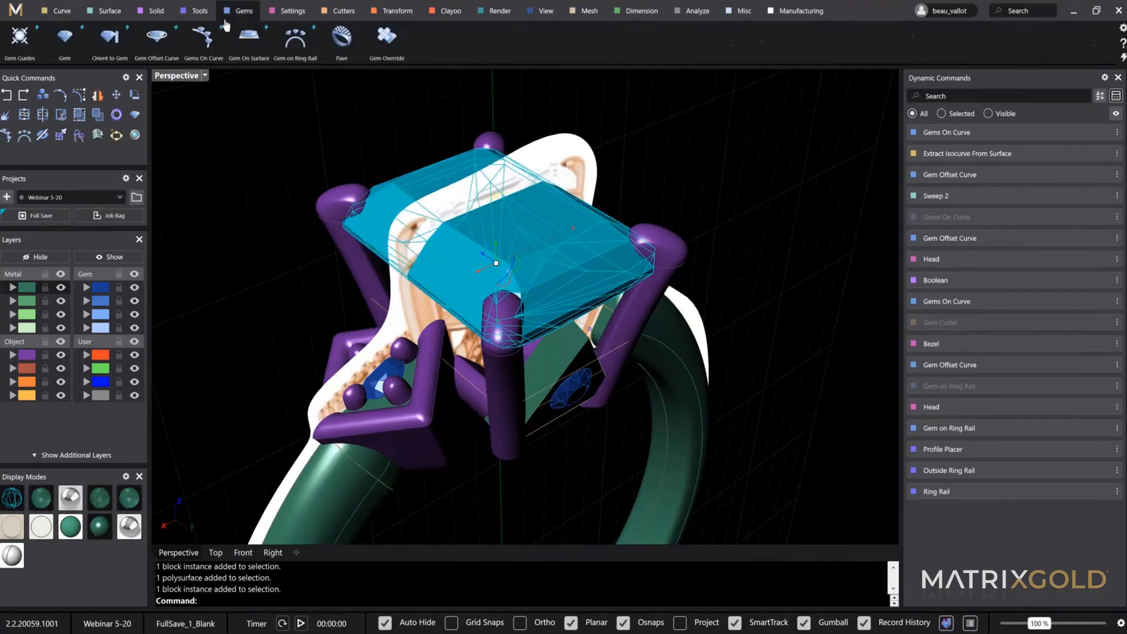
{"action": "left_click", "coordinate": [160, 51]}
{"action": "right_click_drag", "start_coordinate": [519, 296], "coordinate": [509, 221]}
{"action": "left_click_drag", "start_coordinate": [507, 221], "coordinate": [505, 344]}
{"action": "left_click_drag", "start_coordinate": [411, 362], "coordinate": [420, 364]}
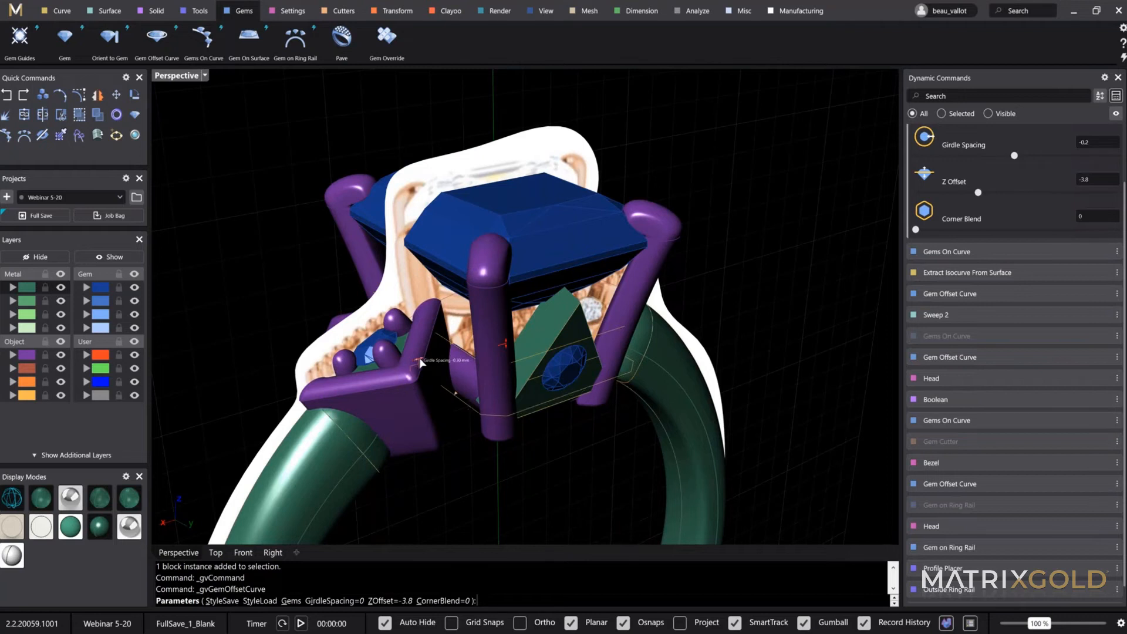
{"action": "right_click", "coordinate": [441, 392]}
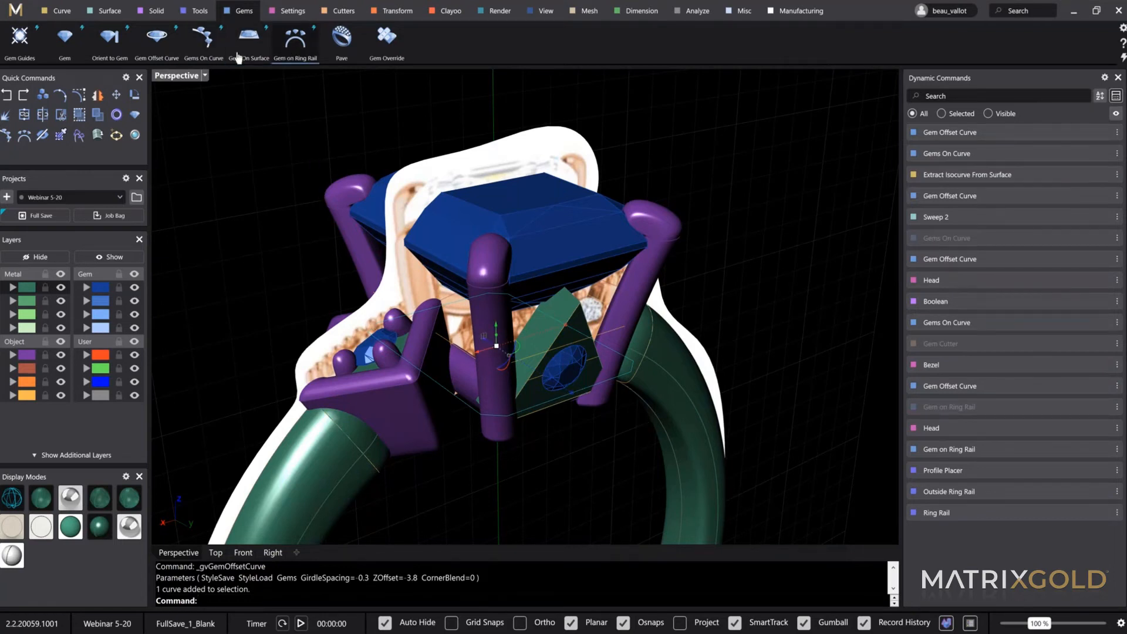
Start Gems On Curve on the centre gem's offset curve and limit it to a count of 1 round diamond
{"action": "left_click", "coordinate": [203, 37]}
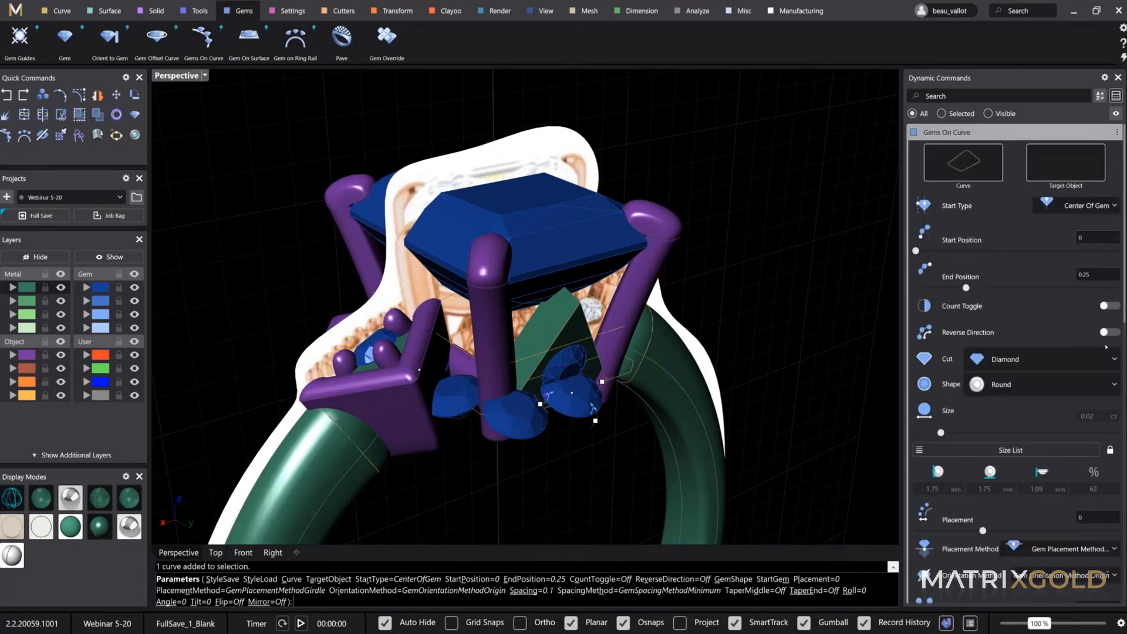
{"action": "left_click", "coordinate": [1105, 306]}
{"action": "left_click", "coordinate": [1081, 302]}
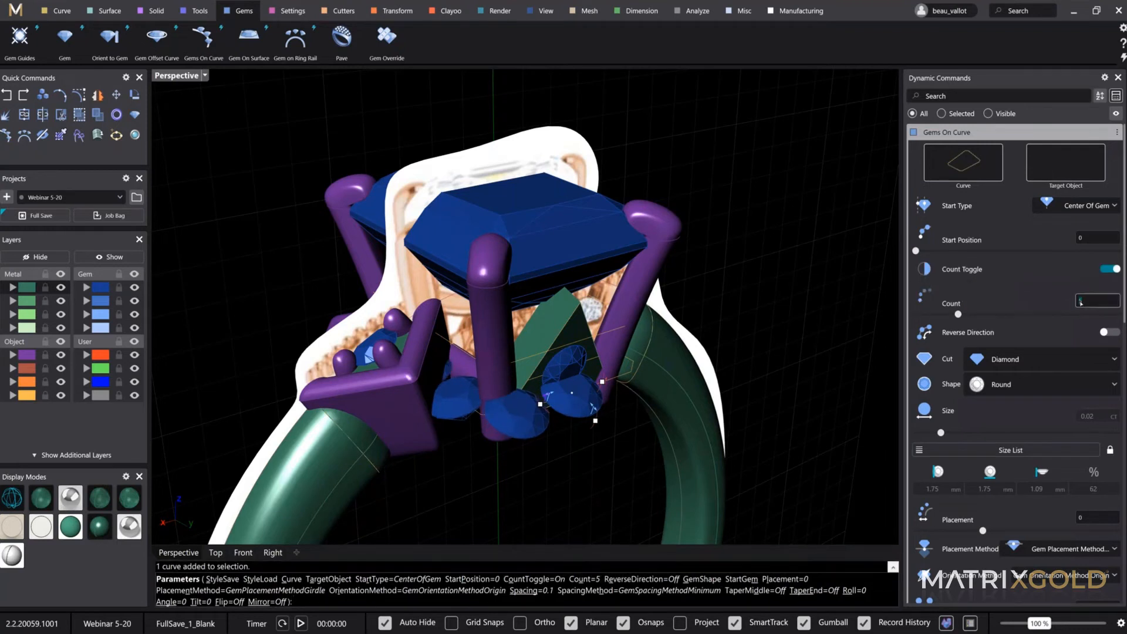
{"action": "type", "text": "1"}
{"action": "key", "text": "Return"}
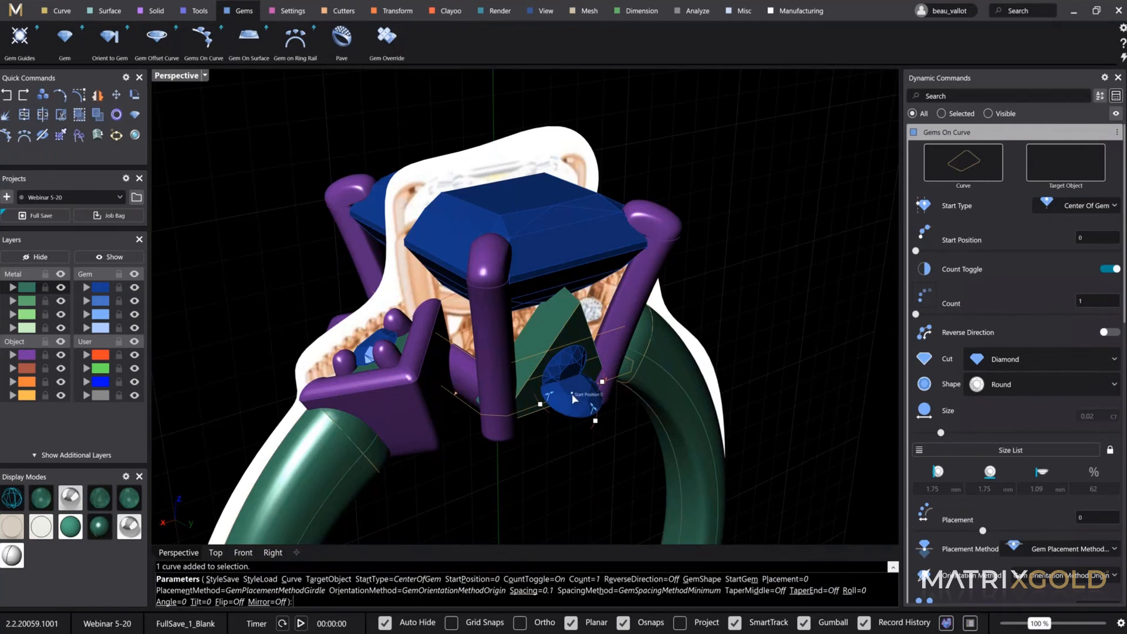
Move the single round gem beside the front prong at start position 0.144, sized 1.3 mm with a placement of 0.94
{"action": "left_click_drag", "start_coordinate": [573, 399], "coordinate": [430, 375]}
{"action": "scroll", "coordinate": [513, 435], "scroll_direction": "up", "scroll_amount": 8}
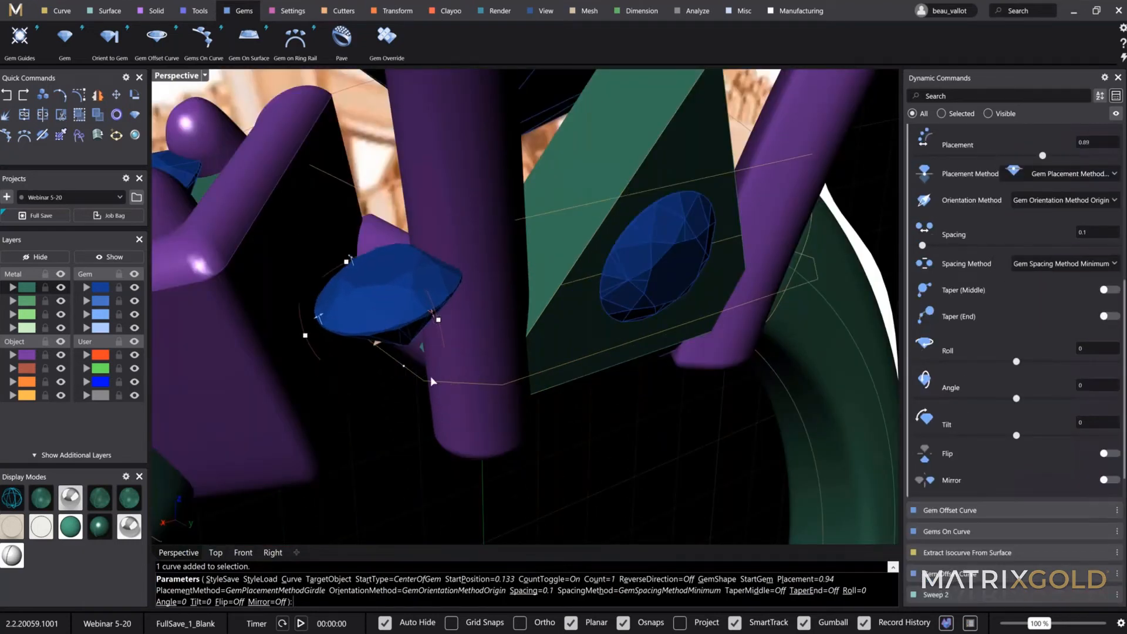
{"action": "right_click_drag", "start_coordinate": [431, 376], "coordinate": [509, 412]}
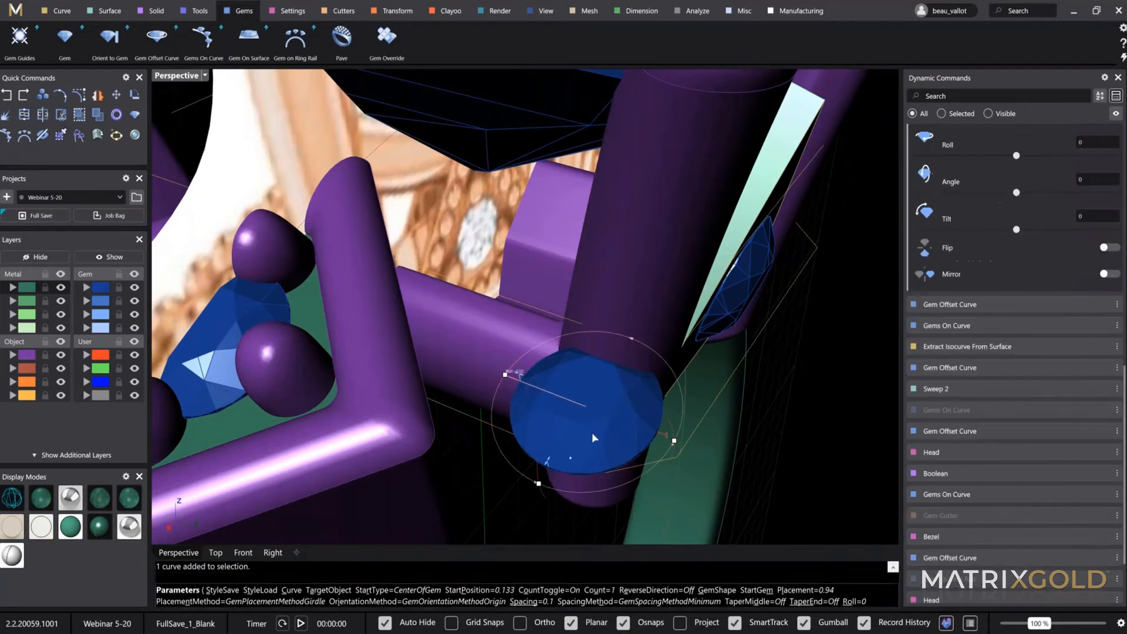
{"action": "left_click_drag", "start_coordinate": [570, 458], "coordinate": [545, 447]}
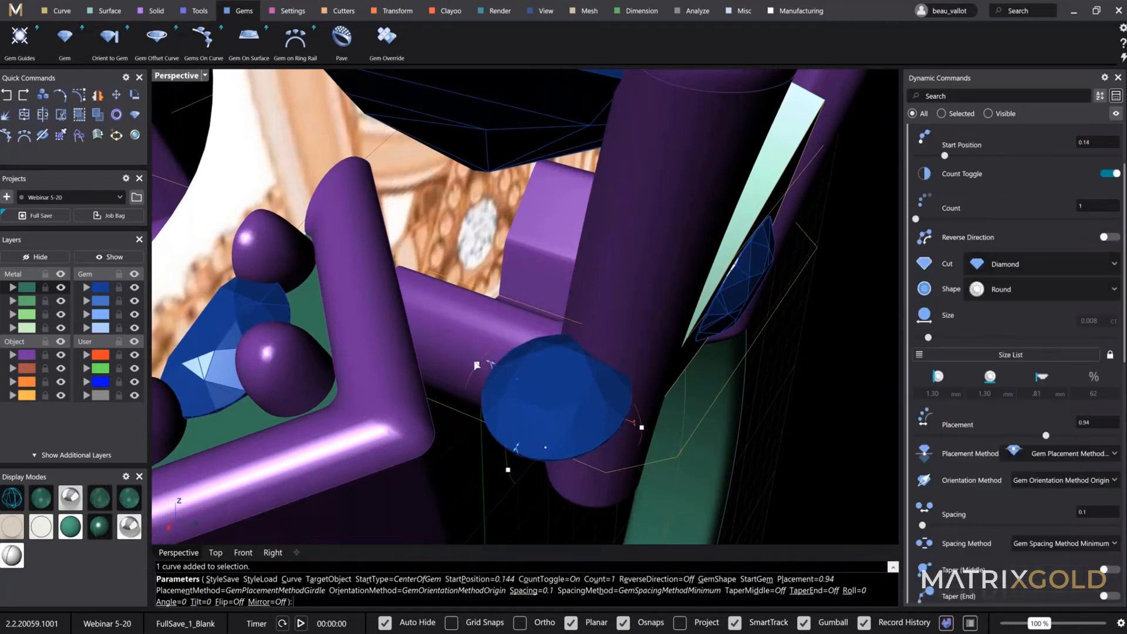
Orient the accent gem with roll 40, angle -15 and tilt -8, lower its placement to 0.6, and finish Gems On Curve
{"action": "left_click_drag", "start_coordinate": [471, 381], "coordinate": [480, 417]}
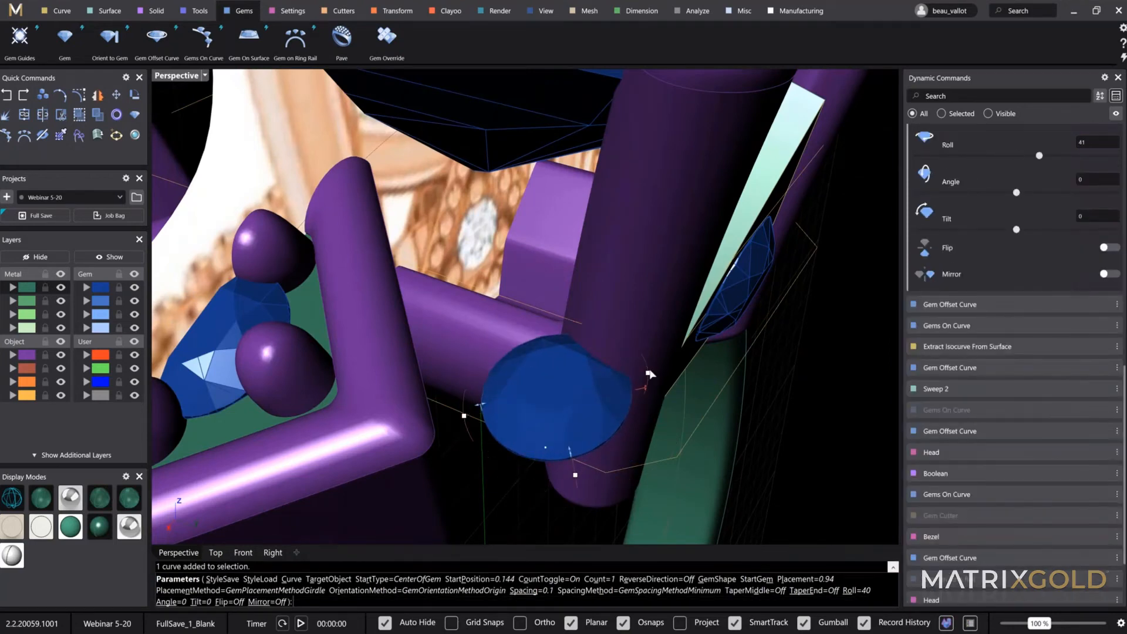
{"action": "left_click_drag", "start_coordinate": [648, 373], "coordinate": [650, 386]}
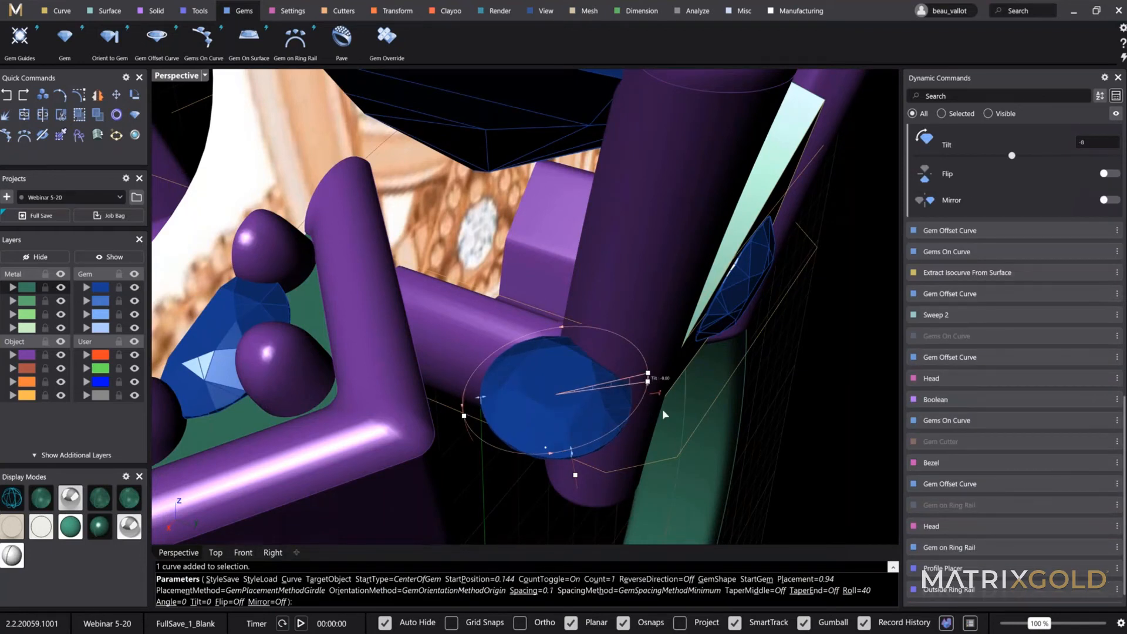
{"action": "right_click_drag", "start_coordinate": [663, 413], "coordinate": [668, 236]}
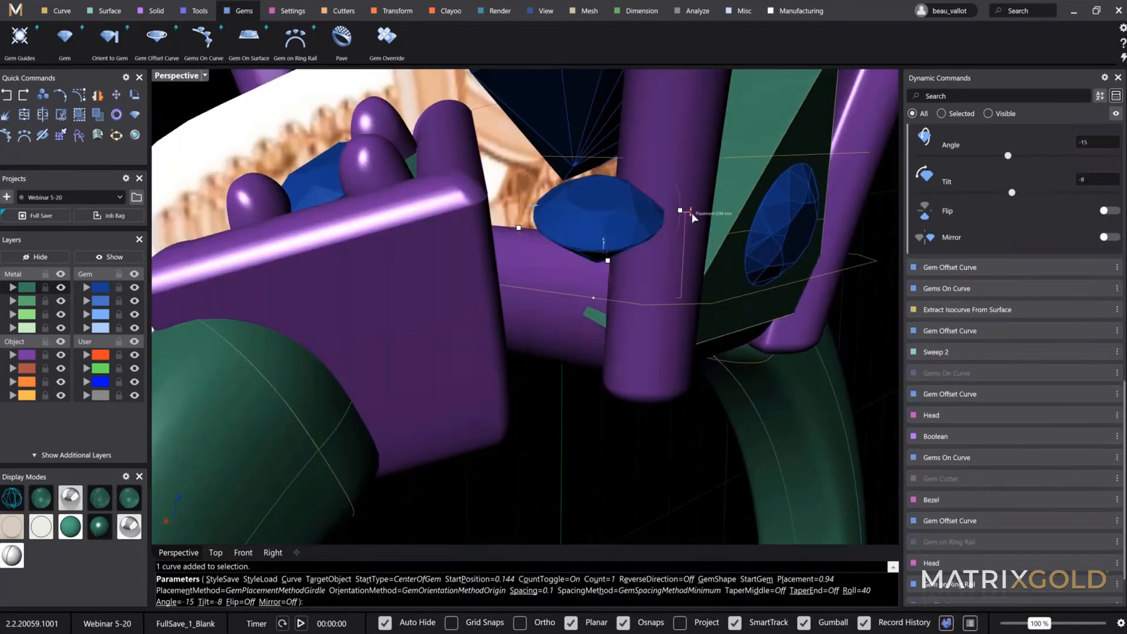
{"action": "left_click_drag", "start_coordinate": [691, 213], "coordinate": [690, 245]}
{"action": "right_click", "coordinate": [691, 246]}
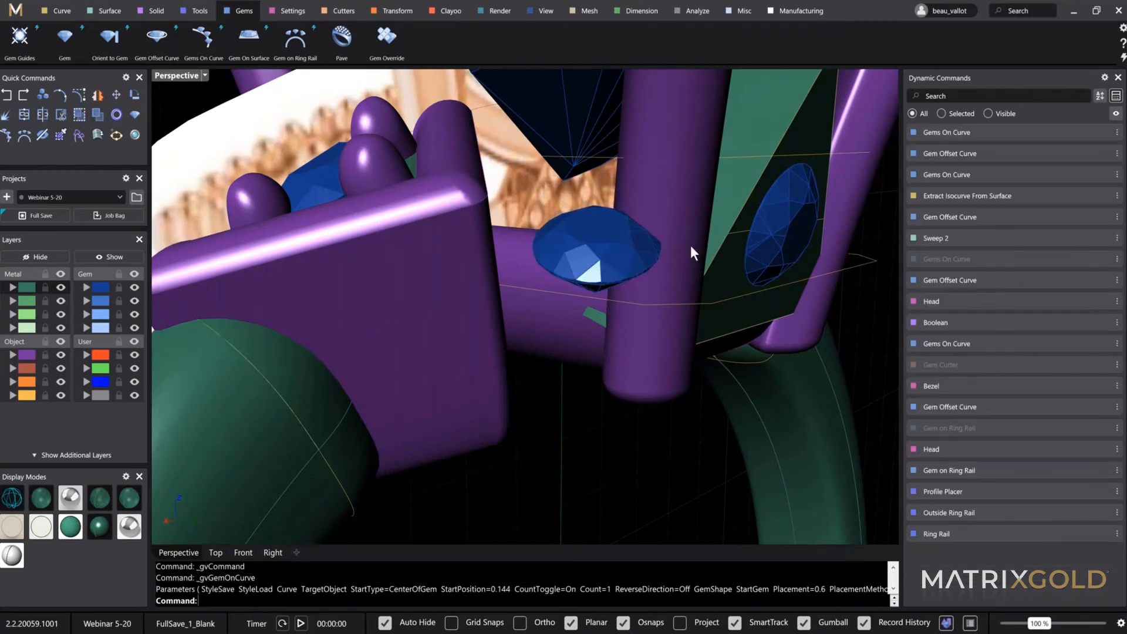
Edit the centre gem's lower Gem Offset Curve to a girdle spacing of 0.1, moving it outward beside the prongs
{"action": "scroll", "coordinate": [716, 350], "scroll_direction": "down", "scroll_amount": 8}
{"action": "right_click_drag", "start_coordinate": [733, 349], "coordinate": [713, 380]}
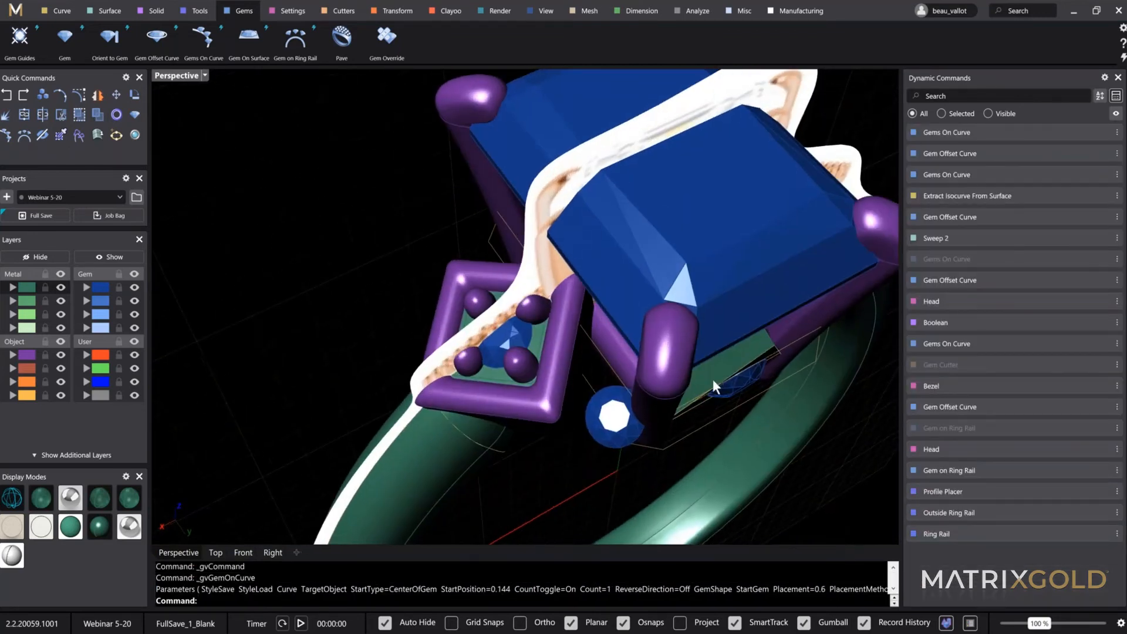
{"action": "left_click", "coordinate": [656, 445]}
{"action": "right_click_drag", "start_coordinate": [660, 421], "coordinate": [805, 256]}
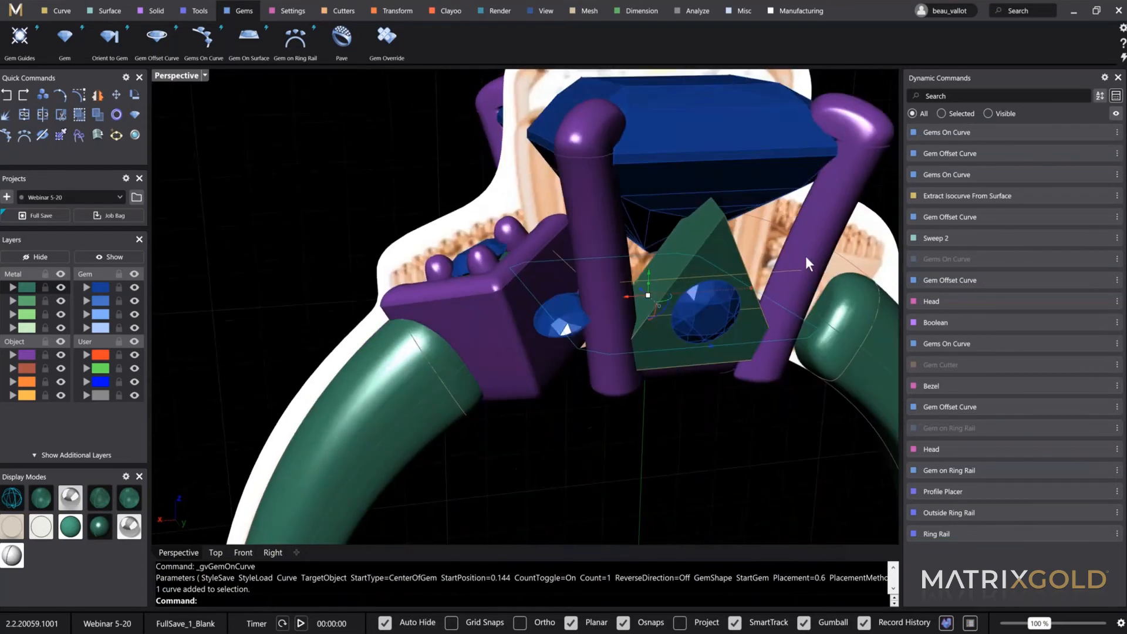
{"action": "left_click", "coordinate": [1095, 153]}
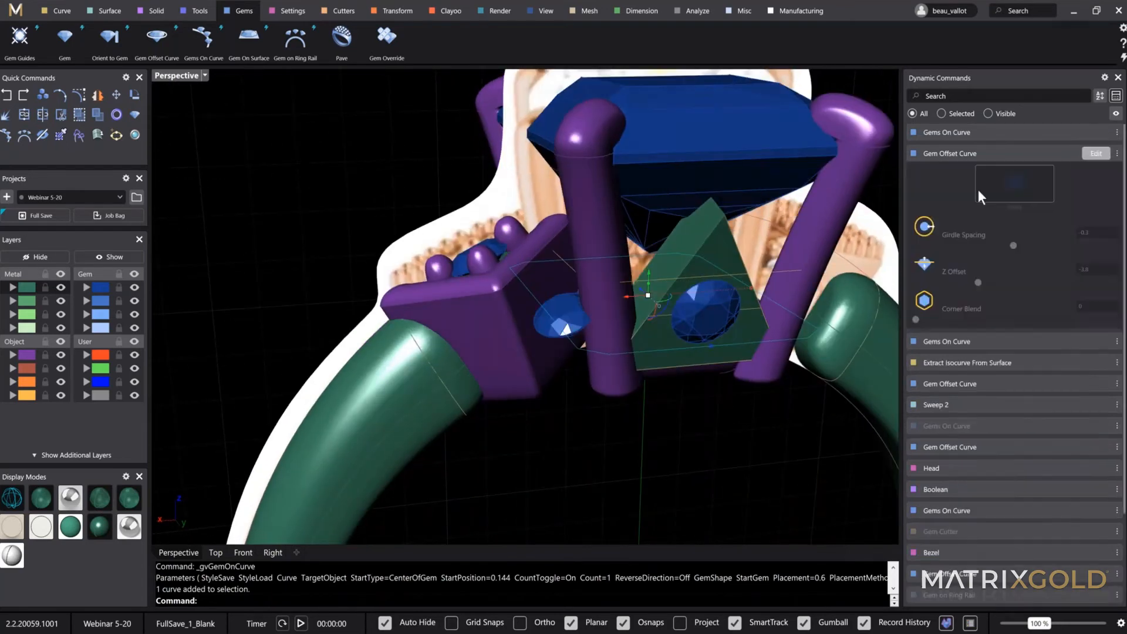
{"action": "left_click_drag", "start_coordinate": [533, 291], "coordinate": [524, 304]}
{"action": "right_click_drag", "start_coordinate": [565, 360], "coordinate": [716, 466]}
{"action": "right_click", "coordinate": [717, 468]}
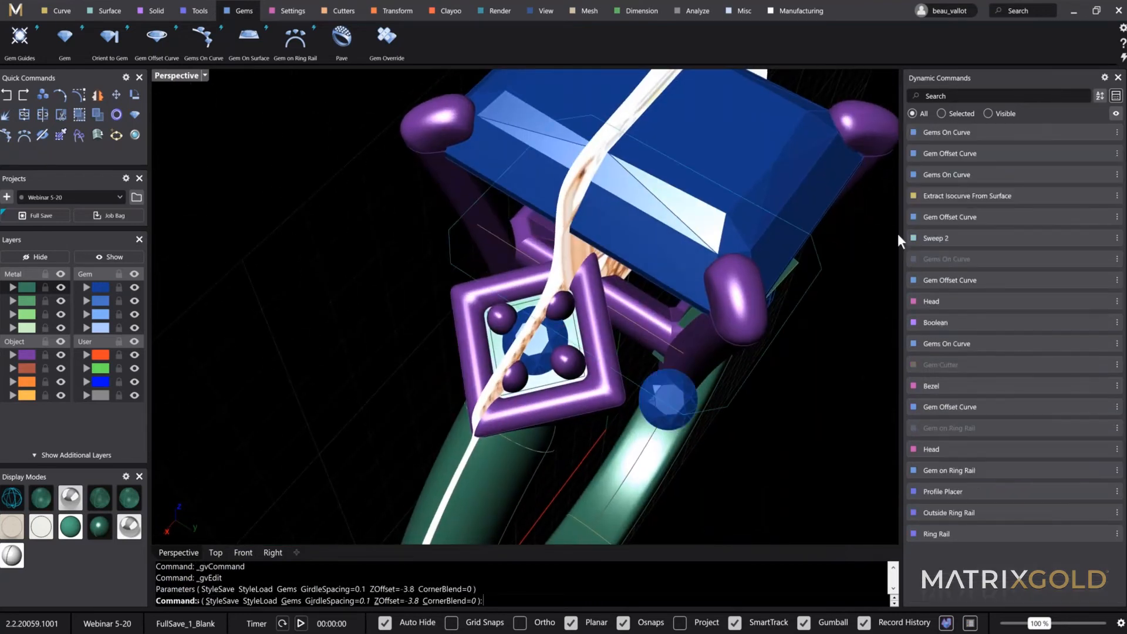
Edit the accent gem's Gems On Curve to start position 0.154 and placement 0.35
{"action": "left_click", "coordinate": [1085, 133]}
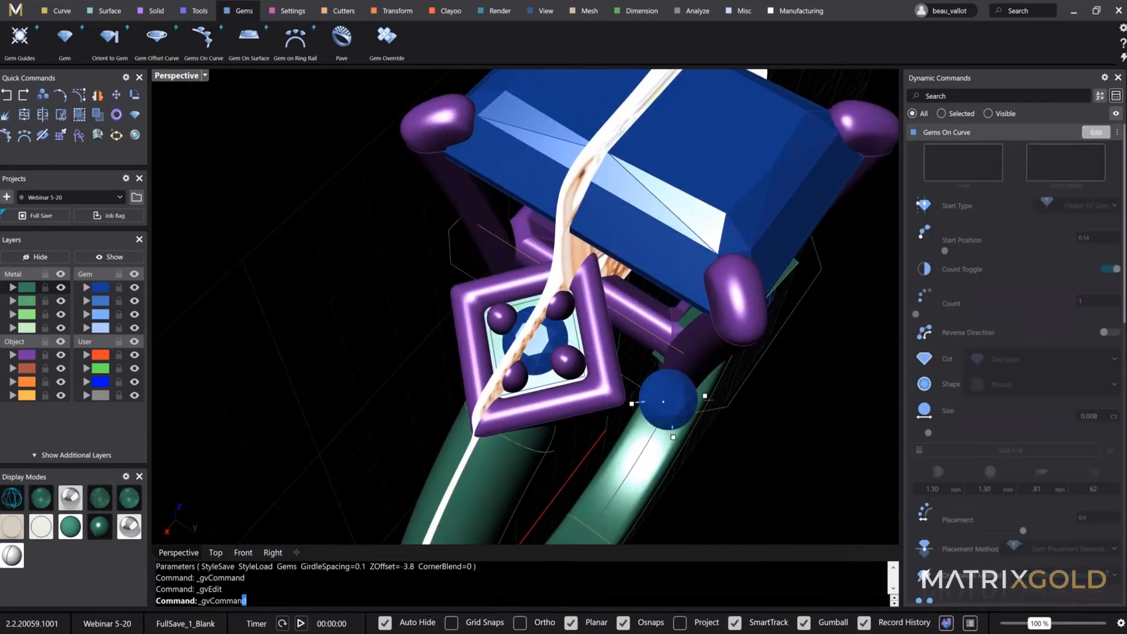
{"action": "left_click_drag", "start_coordinate": [663, 402], "coordinate": [656, 395]}
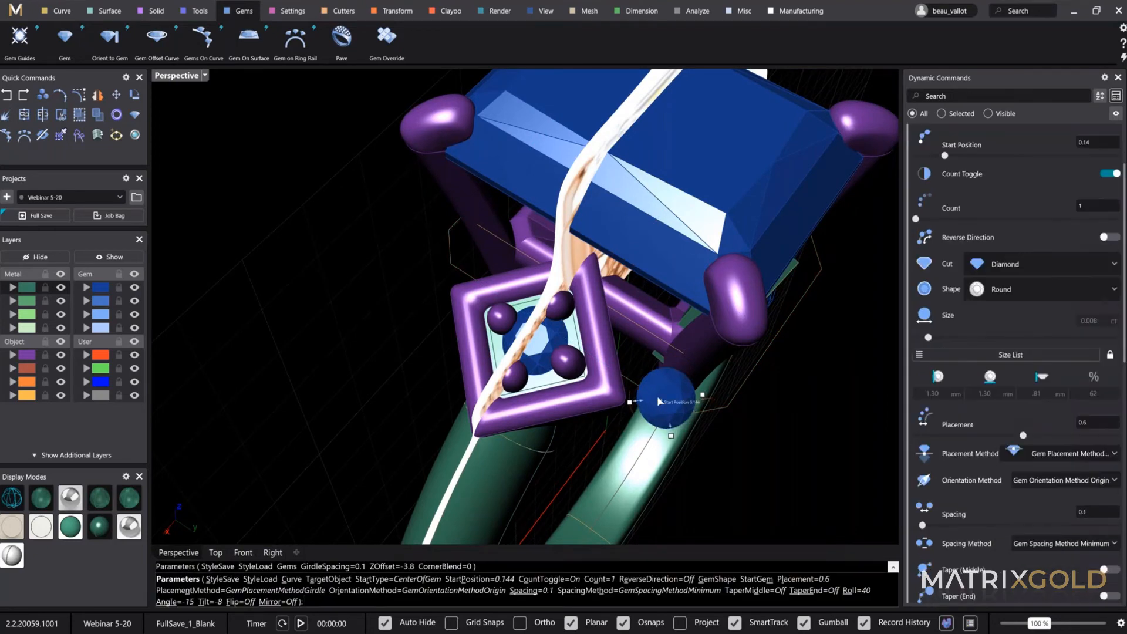
{"action": "right_click_drag", "start_coordinate": [657, 395], "coordinate": [693, 375]}
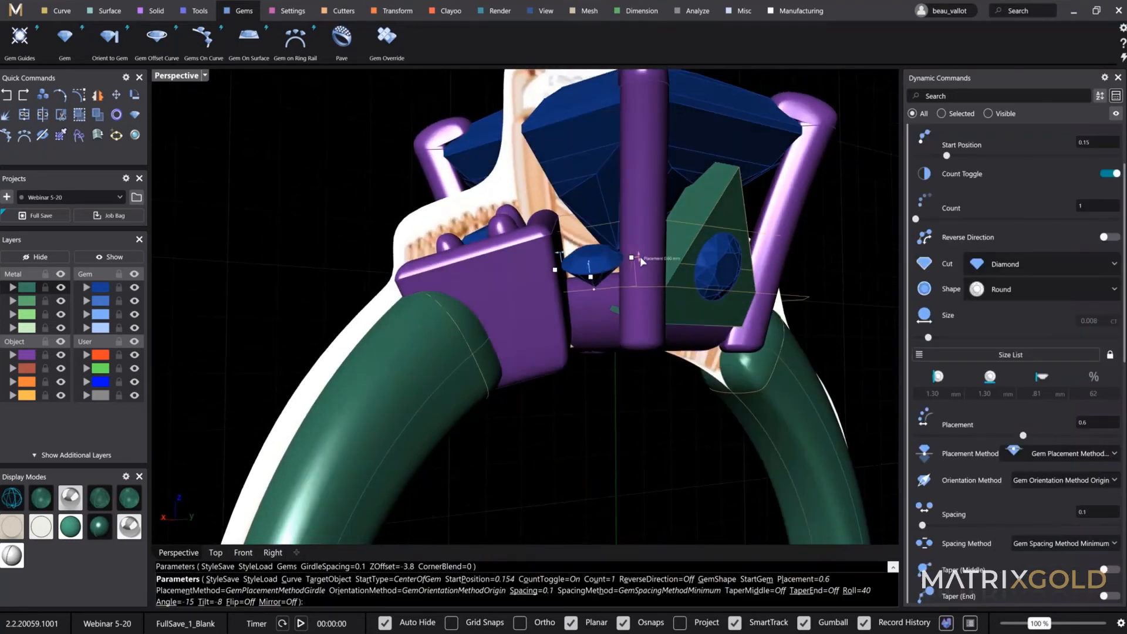
{"action": "left_click_drag", "start_coordinate": [644, 264], "coordinate": [644, 274]}
{"action": "right_click_drag", "start_coordinate": [646, 275], "coordinate": [631, 329]}
{"action": "right_click", "coordinate": [654, 227]}
Enlarge the accent gem beside the front prong to 1.5 mm and shift its start position to 0.15
{"action": "left_click", "coordinate": [595, 365]}
{"action": "double_click", "coordinate": [588, 339]}
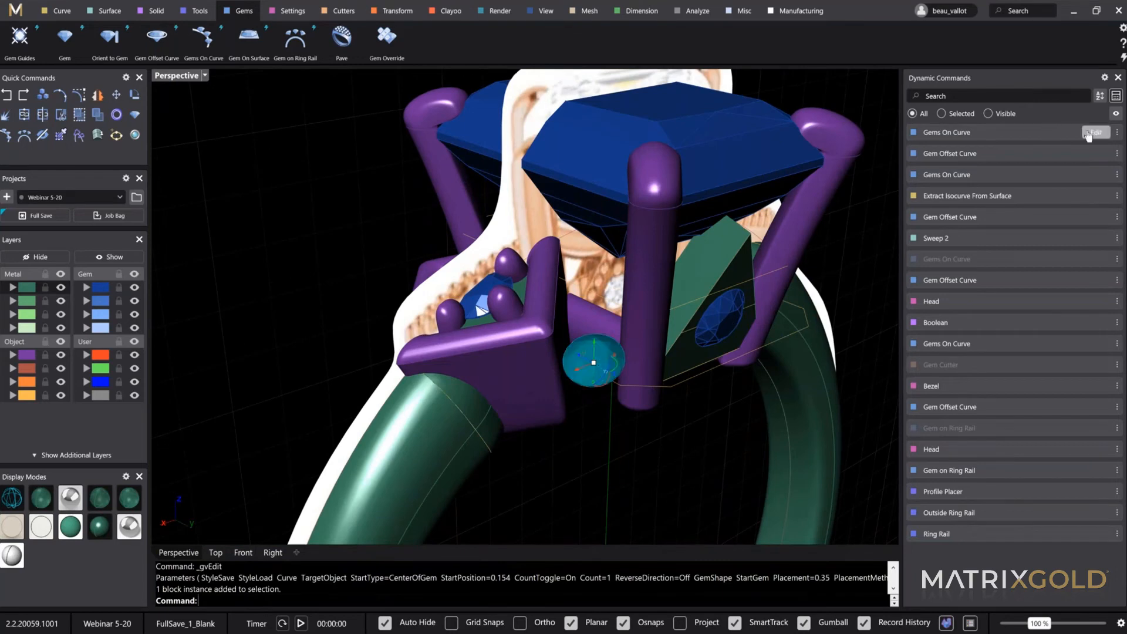
{"action": "scroll", "coordinate": [585, 337], "scroll_direction": "up", "scroll_amount": 5}
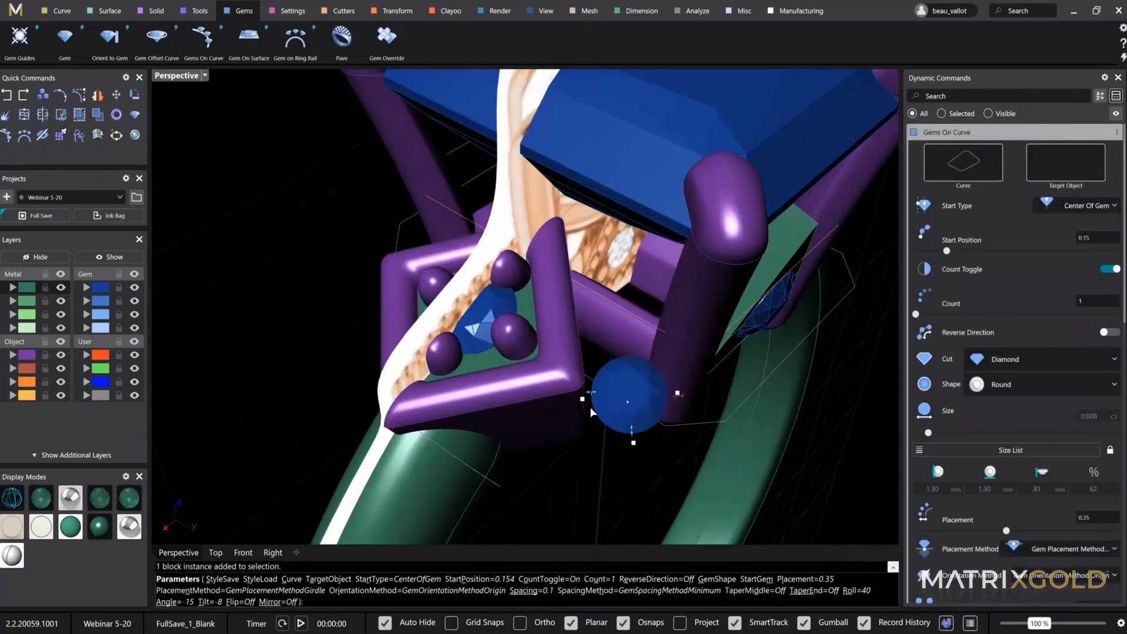
{"action": "left_click_drag", "start_coordinate": [592, 381], "coordinate": [590, 374]}
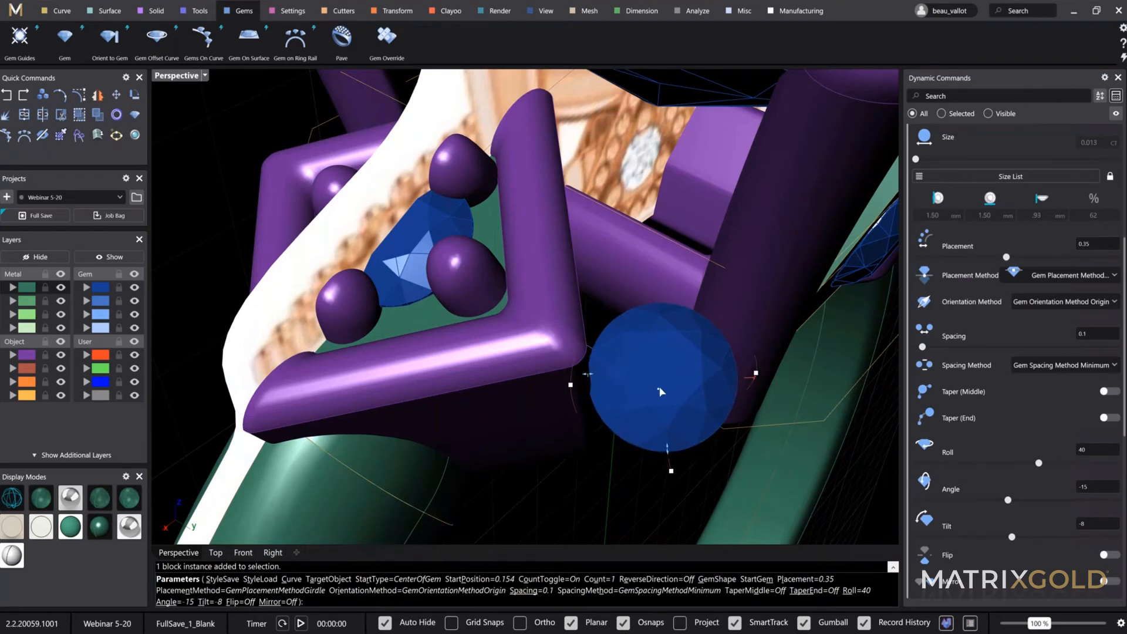
{"action": "left_click_drag", "start_coordinate": [658, 390], "coordinate": [669, 394]}
{"action": "right_click", "coordinate": [696, 416]}
Start a Head on the accent gem with a rail count of 0 and an overall height of 1.85
{"action": "scroll", "coordinate": [696, 417], "scroll_direction": "down", "scroll_amount": 6}
{"action": "right_click_drag", "start_coordinate": [696, 417], "coordinate": [675, 353]}
{"action": "left_click", "coordinate": [674, 353]}
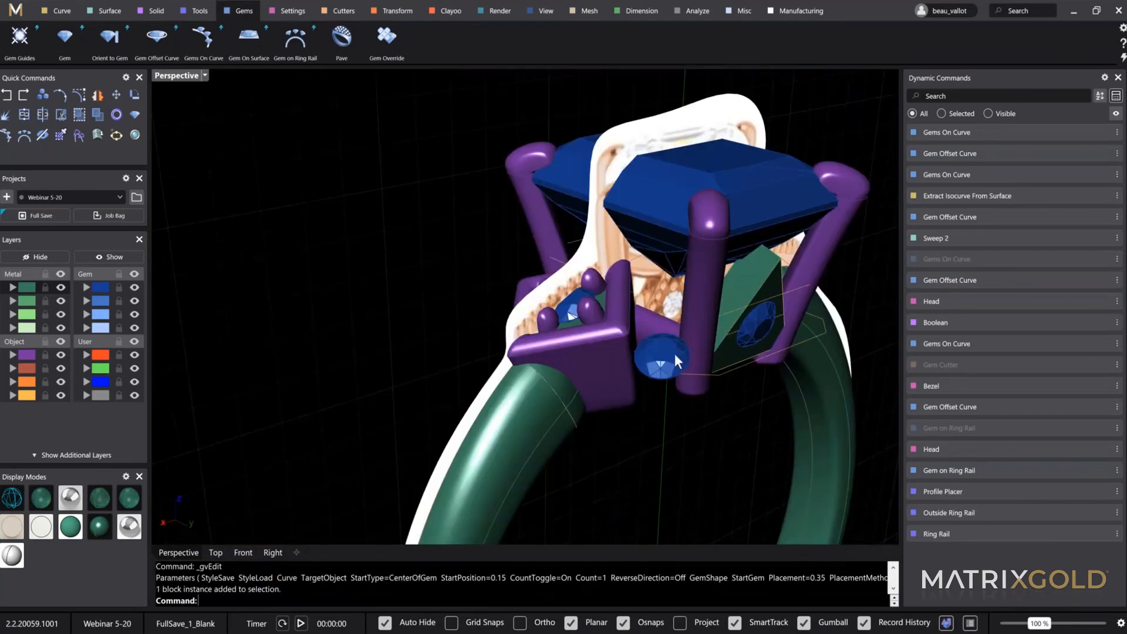
{"action": "left_click", "coordinate": [290, 10]}
{"action": "type", "text": "_gvCommand"}
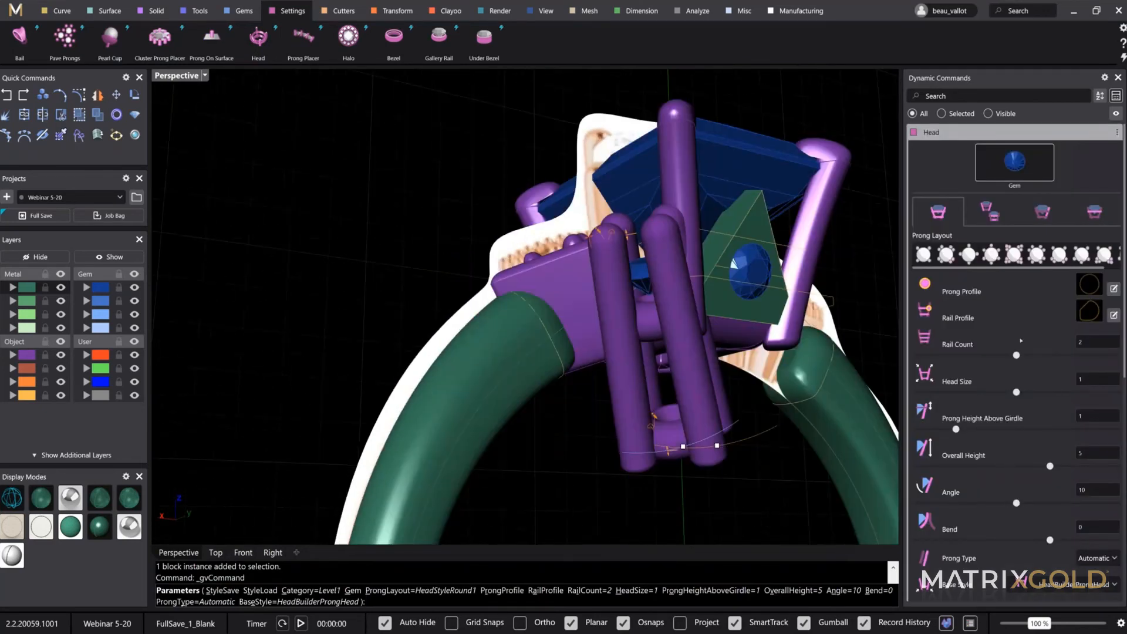
{"action": "left_click_drag", "start_coordinate": [946, 356], "coordinate": [916, 356]}
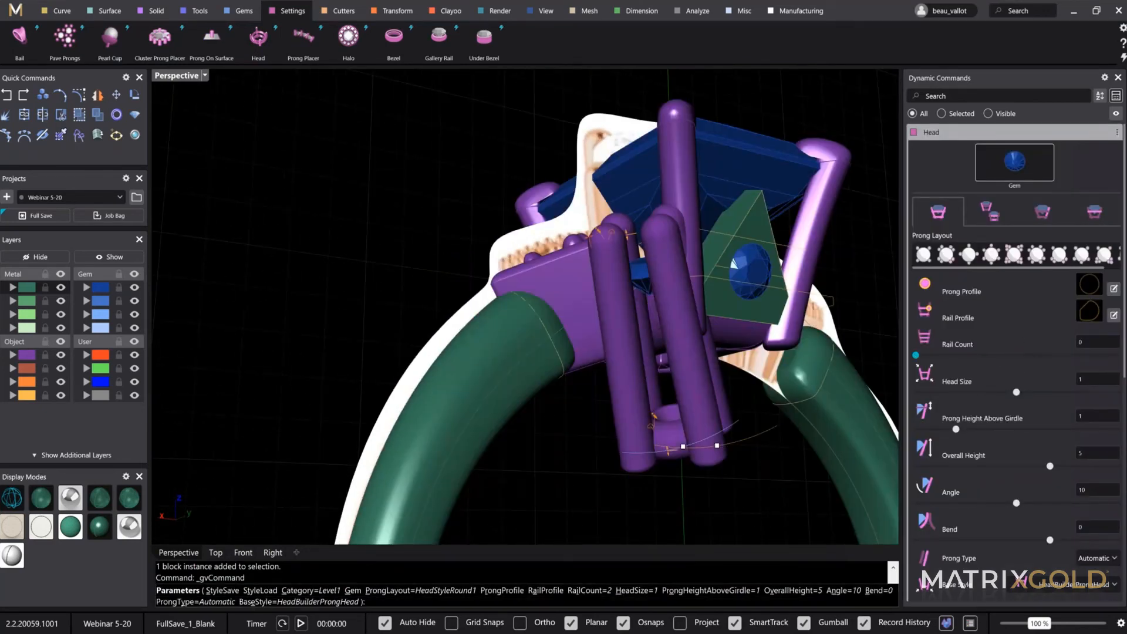
{"action": "left_click_drag", "start_coordinate": [668, 450], "coordinate": [644, 331]}
{"action": "right_click_drag", "start_coordinate": [657, 398], "coordinate": [674, 445]}
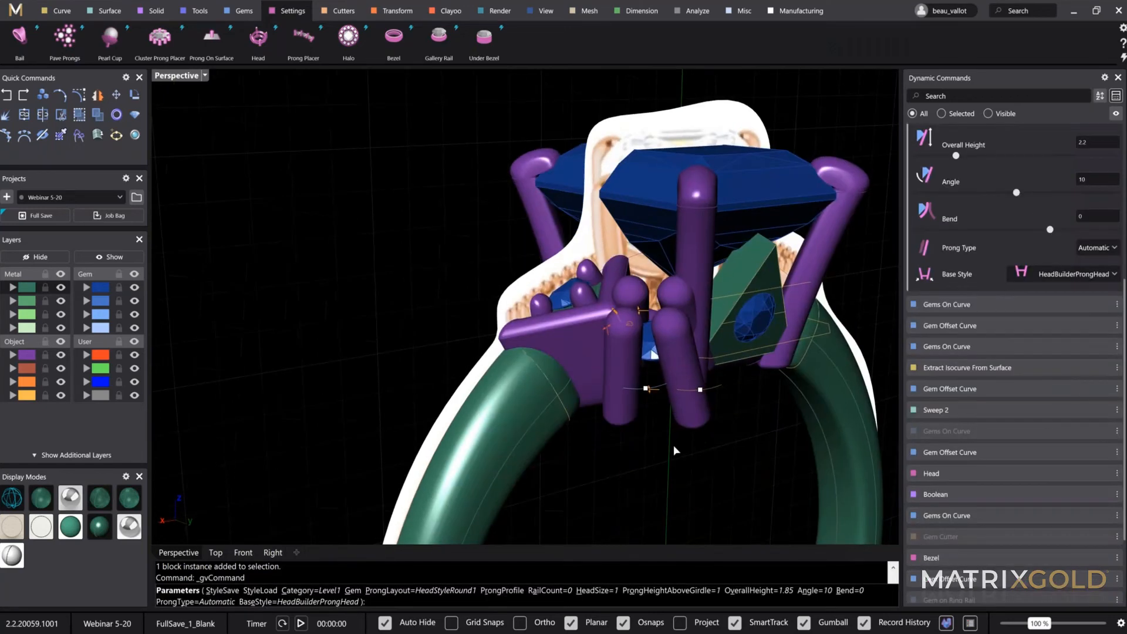
Change the accent gem's head to the HeadBuilderProngHeadPoint base style, adjust the prong bend and finish the head
{"action": "scroll", "coordinate": [663, 380], "scroll_direction": "up", "scroll_amount": 10}
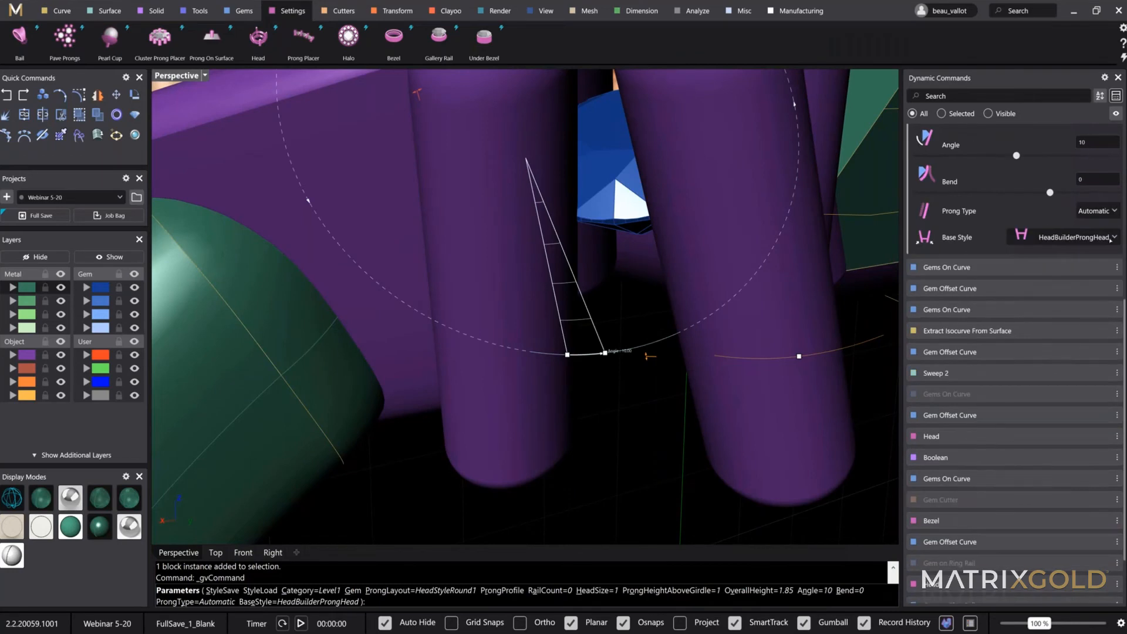
{"action": "left_click", "coordinate": [1077, 237]}
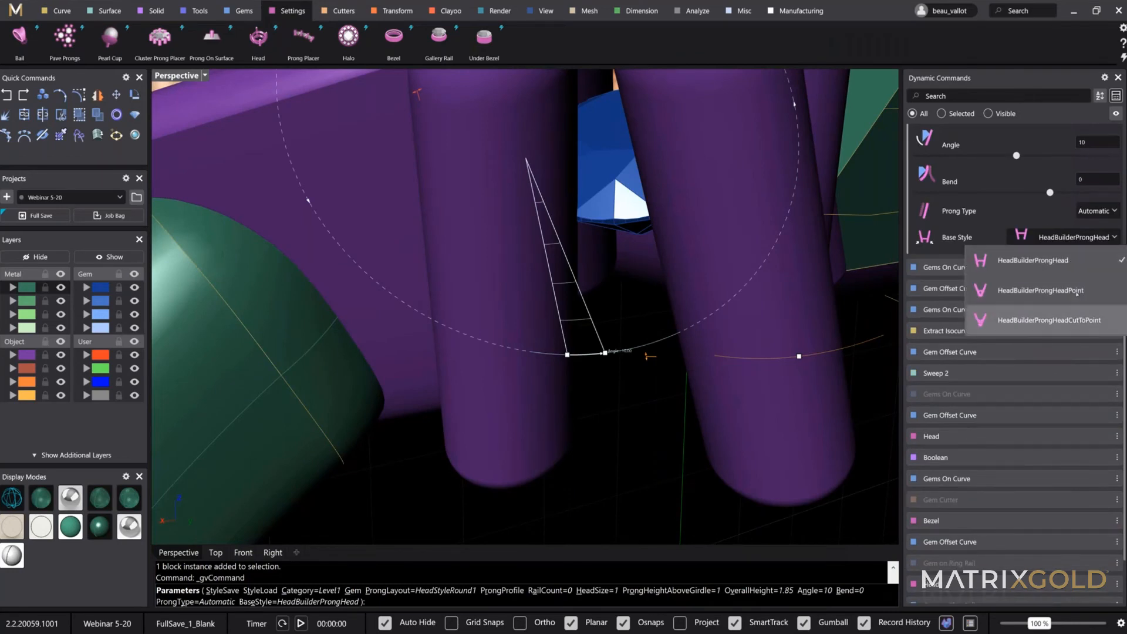
{"action": "left_click", "coordinate": [1075, 294]}
{"action": "right_click_drag", "start_coordinate": [664, 393], "coordinate": [669, 350]}
{"action": "scroll", "coordinate": [670, 343], "scroll_direction": "down", "scroll_amount": 10}
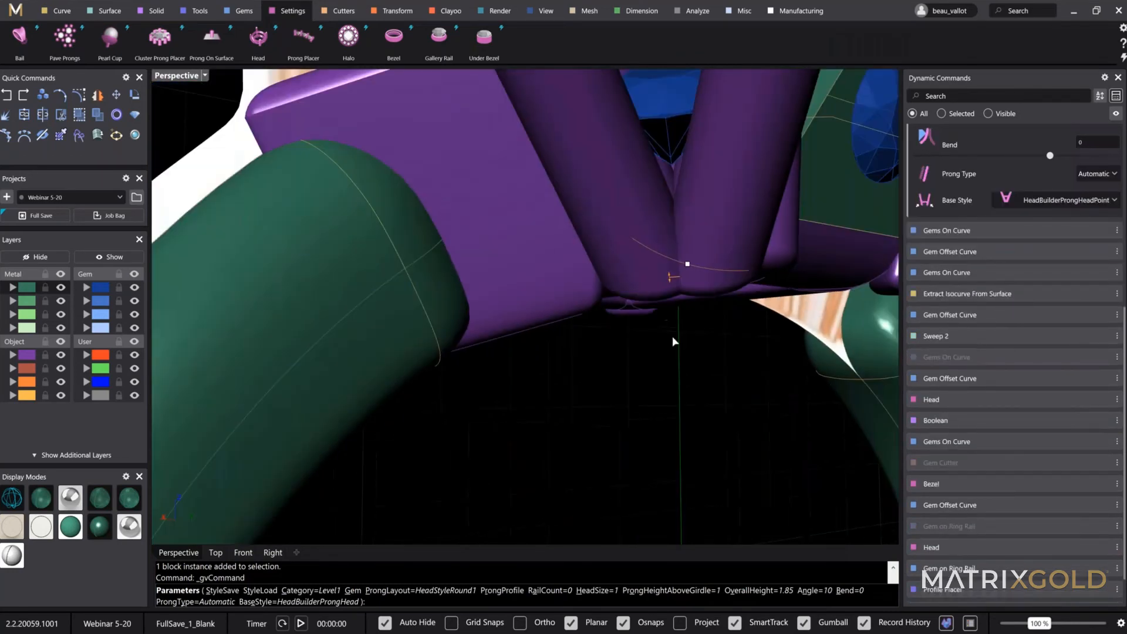
{"action": "left_click_drag", "start_coordinate": [632, 245], "coordinate": [601, 300]}
{"action": "left_click_drag", "start_coordinate": [665, 368], "coordinate": [666, 367]}
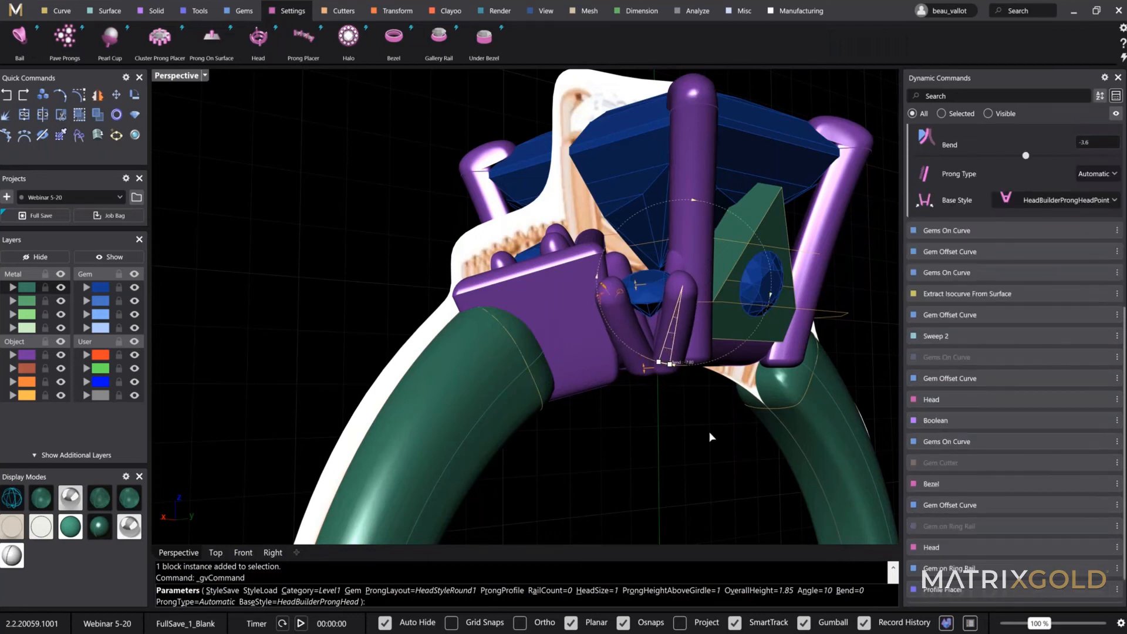
{"action": "right_click_drag", "start_coordinate": [709, 438], "coordinate": [711, 473]}
{"action": "right_click", "coordinate": [614, 372]}
Add a Gallery Rail under the accent gem with girdle offset 0.1, position -0.47, angle -10, height 1.5 and thickness 0.79
{"action": "left_click", "coordinate": [614, 371]}
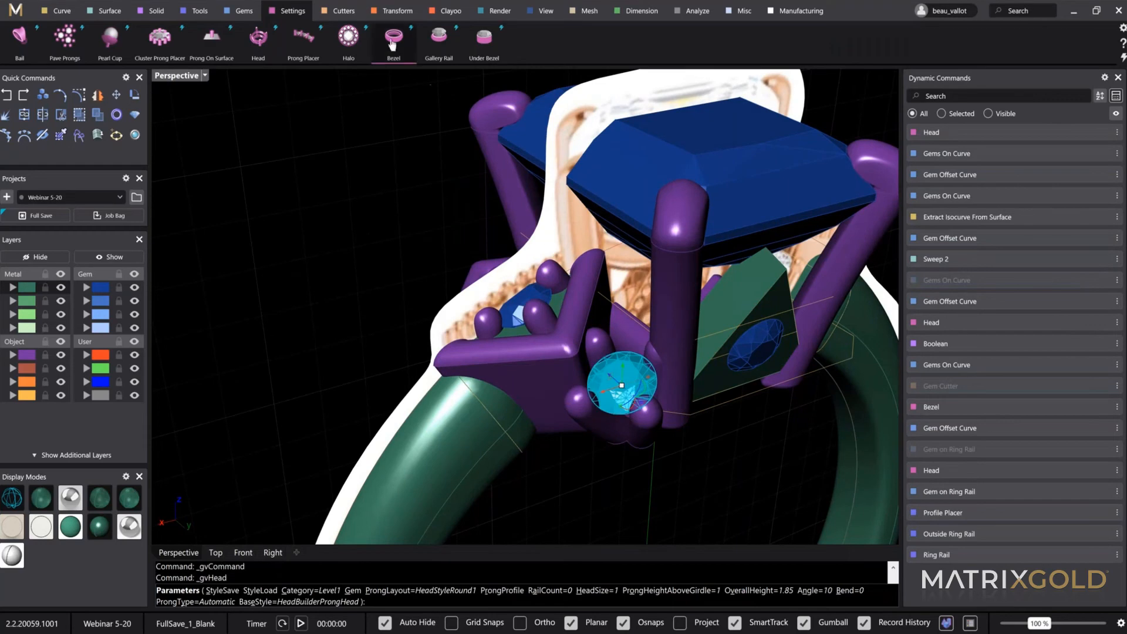
{"action": "left_click", "coordinate": [436, 51]}
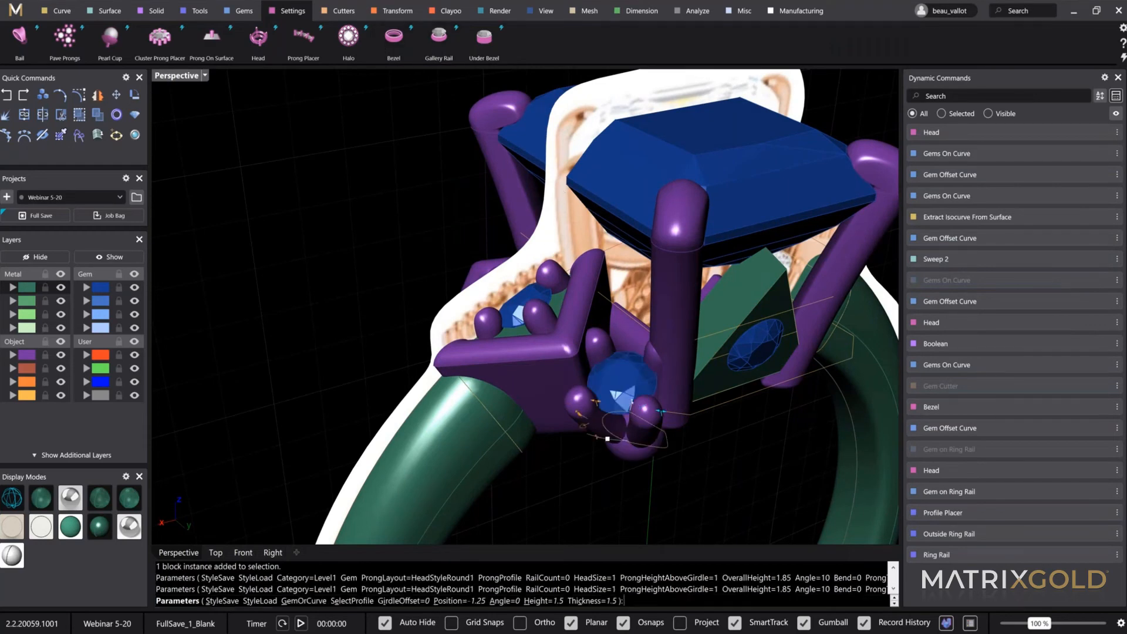
{"action": "right_click_drag", "start_coordinate": [604, 440], "coordinate": [615, 367]}
{"action": "scroll", "coordinate": [613, 366], "scroll_direction": "up", "scroll_amount": 6}
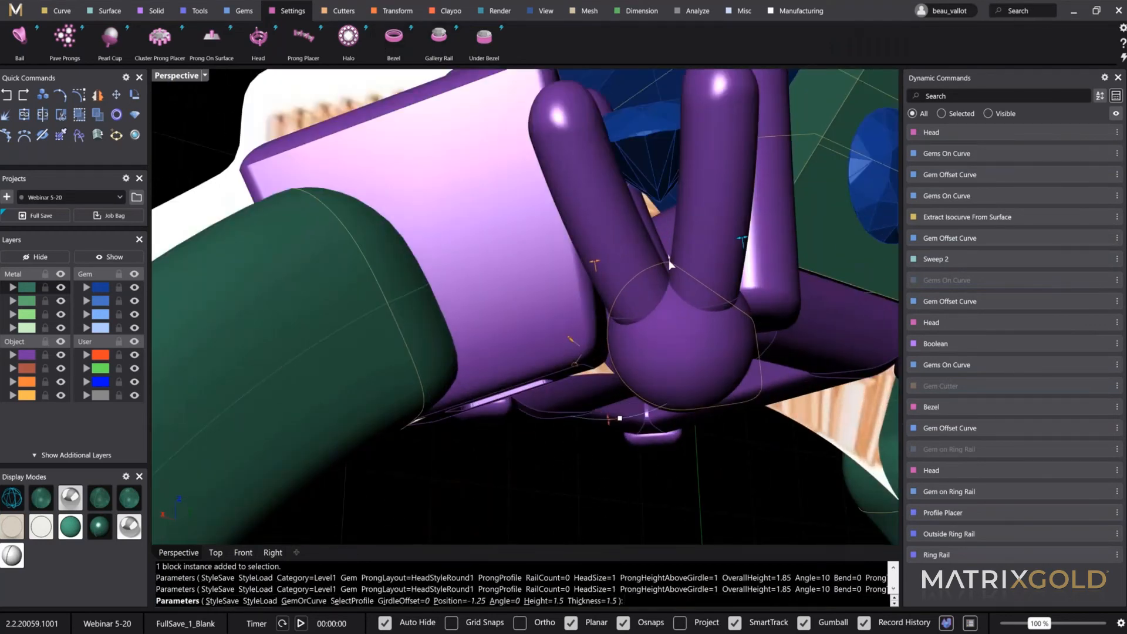
{"action": "mouse_move", "coordinate": [593, 262]}
{"action": "left_mouse_down"}
{"action": "mouse_move", "coordinate": [609, 260]}
{"action": "mouse_move", "coordinate": [577, 264]}
{"action": "left_mouse_up"}
{"action": "left_click_drag", "start_coordinate": [729, 246], "coordinate": [629, 363]}
{"action": "left_click_drag", "start_coordinate": [662, 209], "coordinate": [662, 177]}
{"action": "scroll", "coordinate": [663, 259], "scroll_direction": "down", "scroll_amount": 7}
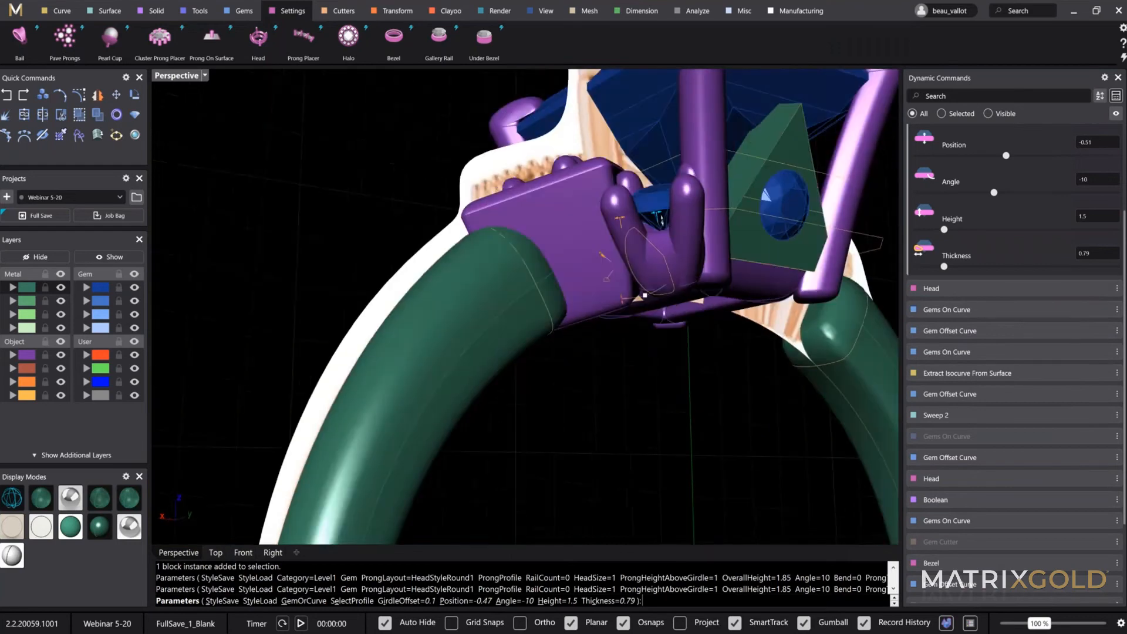
{"action": "right_click_drag", "start_coordinate": [810, 375], "coordinate": [735, 424]}
{"action": "right_click", "coordinate": [733, 428]}
{"action": "scroll", "coordinate": [734, 423], "scroll_direction": "down", "scroll_amount": 8}
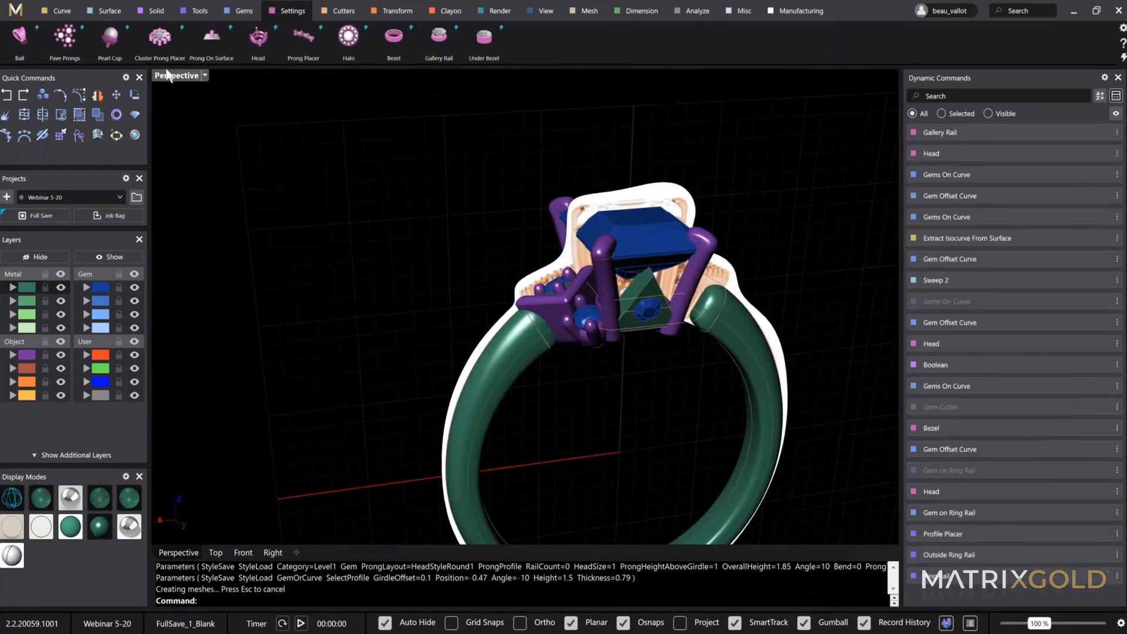
{"action": "double_click", "coordinate": [167, 75]}
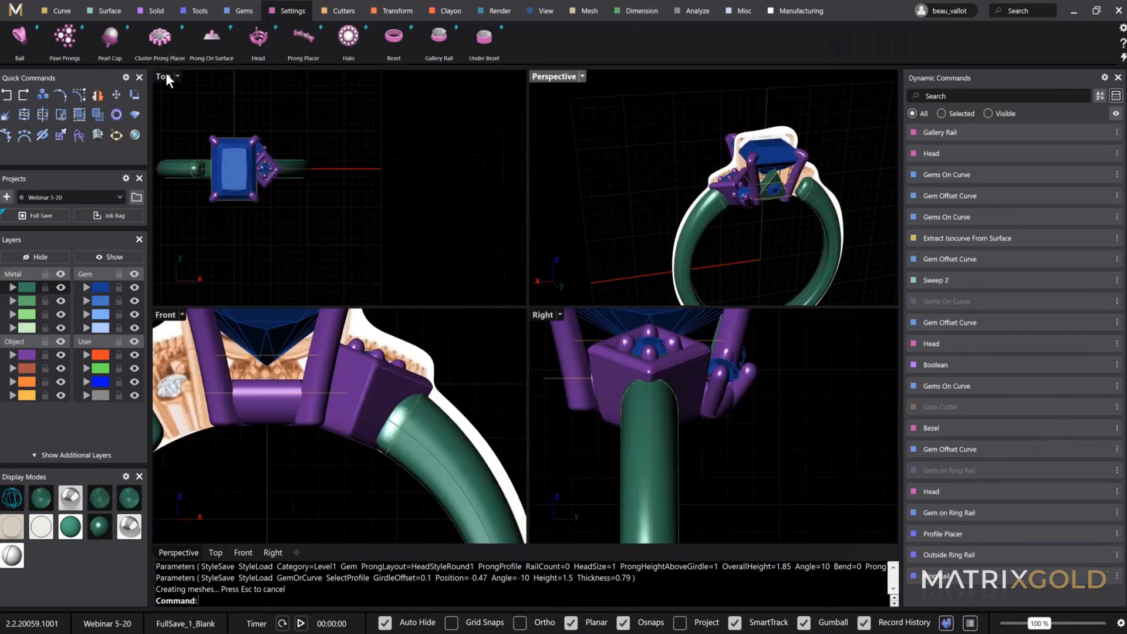
{"action": "double_click", "coordinate": [172, 318]}
{"action": "scroll", "coordinate": [490, 427], "scroll_direction": "down", "scroll_amount": 3}
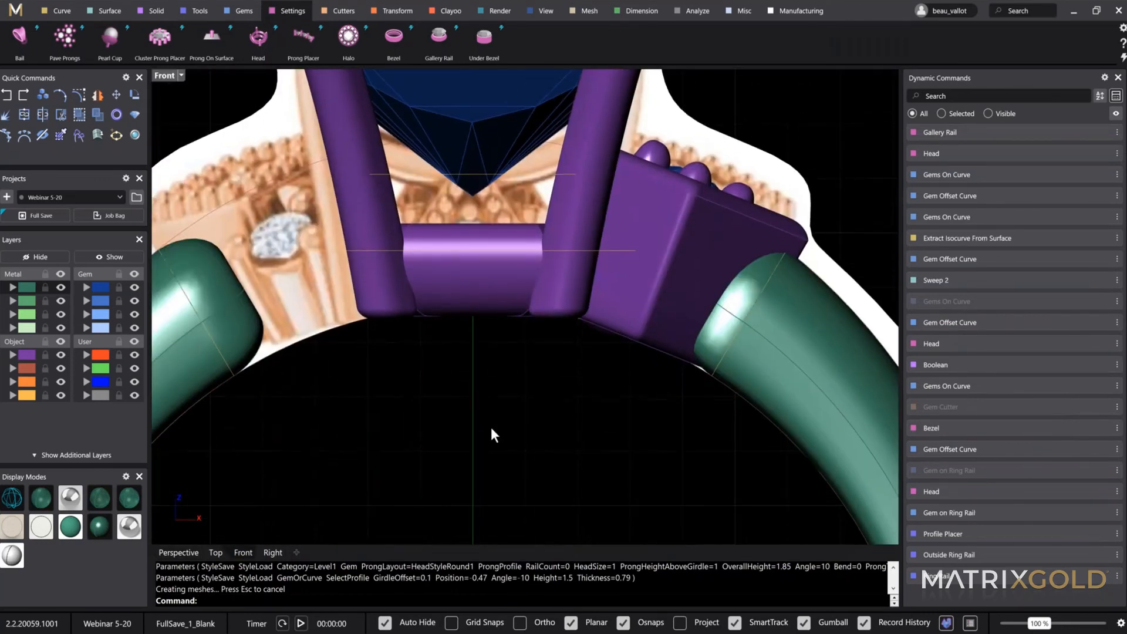
{"action": "left_click_drag", "start_coordinate": [490, 427], "coordinate": [853, 156]}
{"action": "left_click", "coordinate": [604, 435]}
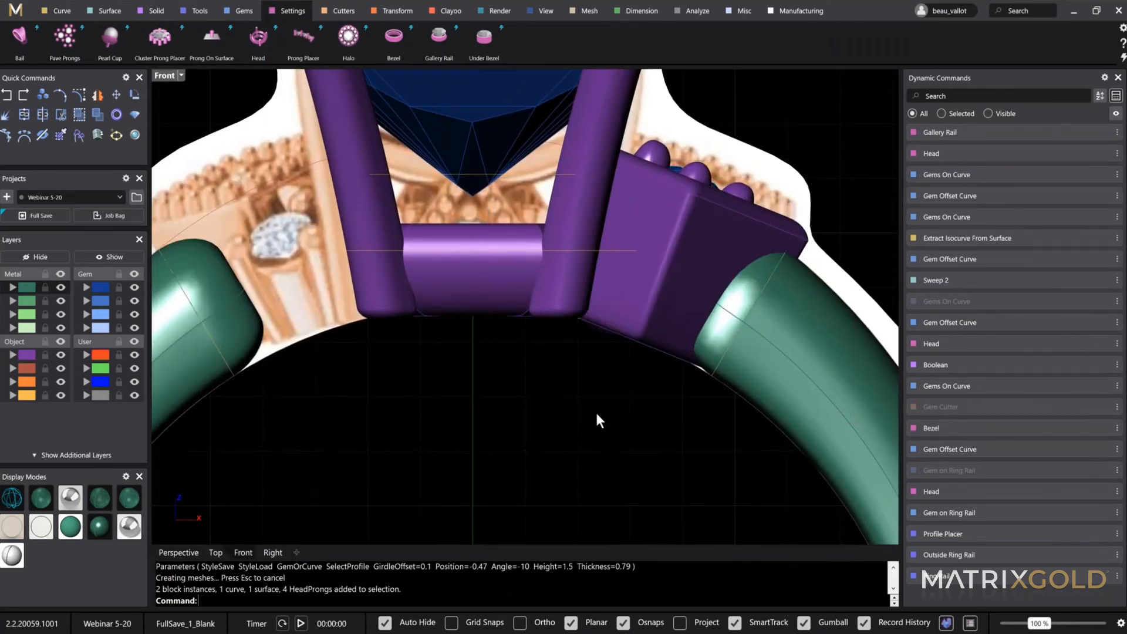
{"action": "scroll", "coordinate": [595, 411], "scroll_direction": "down", "scroll_amount": 5}
{"action": "double_click", "coordinate": [165, 76]}
{"action": "double_click", "coordinate": [544, 76]}
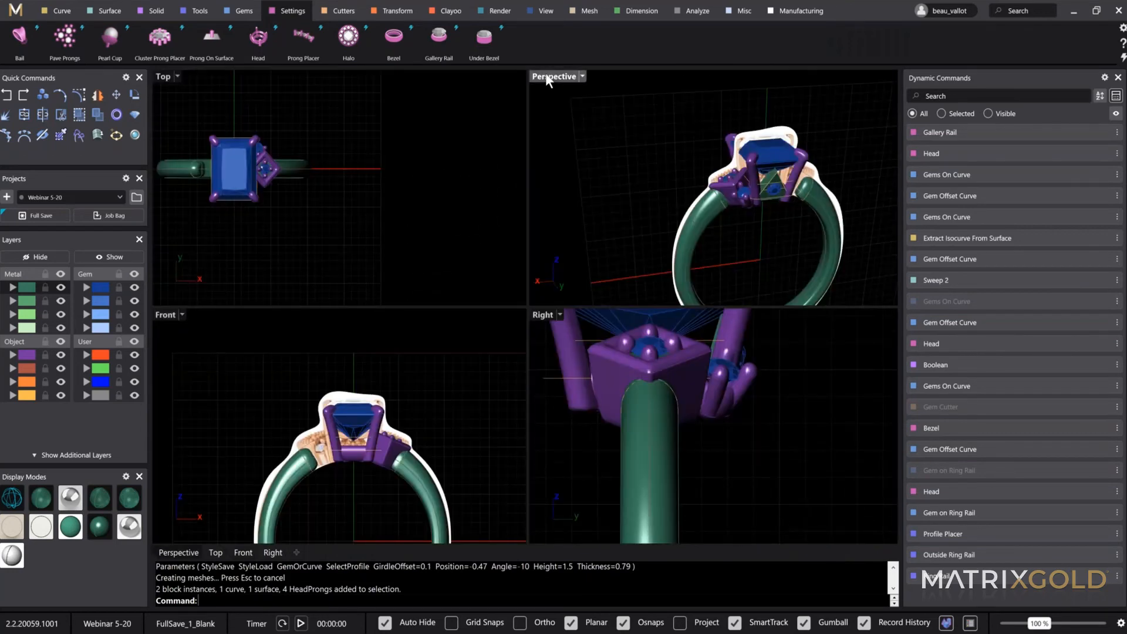
Mirror the accent gem with its prongs and gallery rail across both X and Y using the Multi option
{"action": "mouse_move", "coordinate": [638, 336]}
{"action": "right_mouse_down"}
{"action": "mouse_move", "coordinate": [621, 345]}
{"action": "mouse_move", "coordinate": [631, 353]}
{"action": "right_mouse_up"}
{"action": "left_click", "coordinate": [542, 242], "text": "shift"}
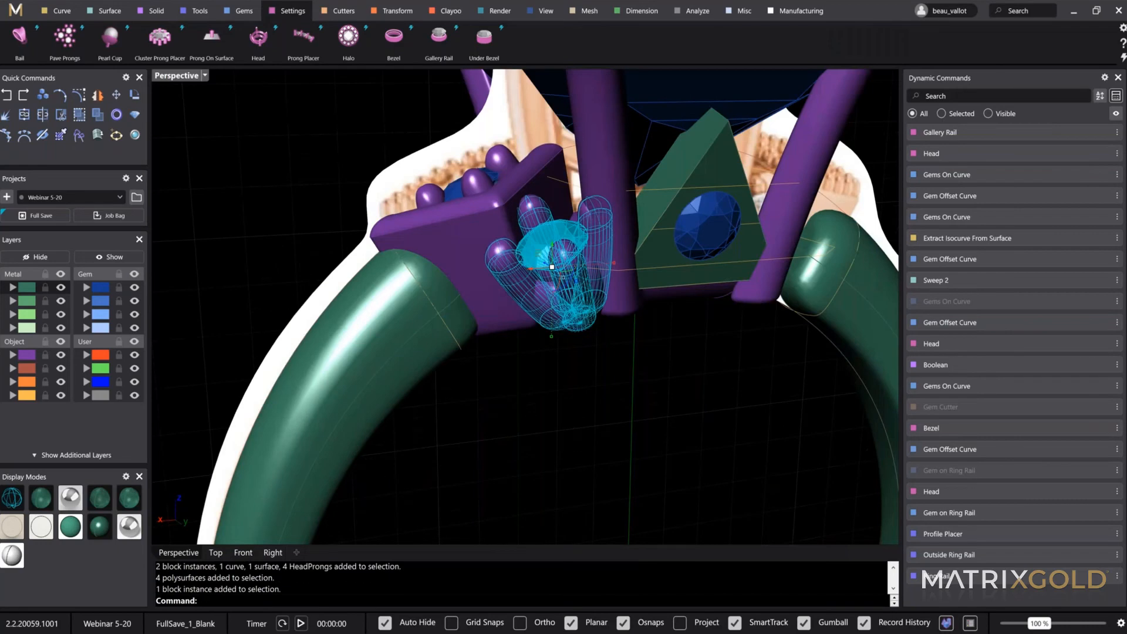
{"action": "scroll", "coordinate": [567, 294], "scroll_direction": "up", "scroll_amount": 8}
{"action": "left_click", "coordinate": [567, 294], "text": "shift"}
{"action": "scroll", "coordinate": [567, 294], "scroll_direction": "down", "scroll_amount": 10}
{"action": "right_click_drag", "start_coordinate": [567, 294], "coordinate": [463, 329]}
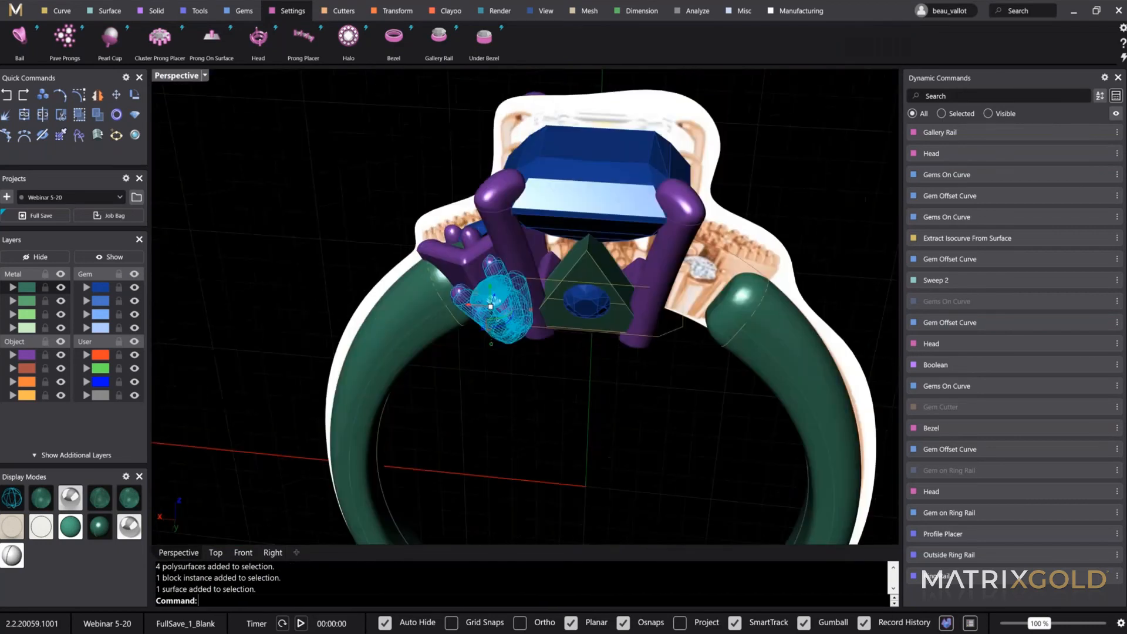
{"action": "left_click", "coordinate": [392, 10]}
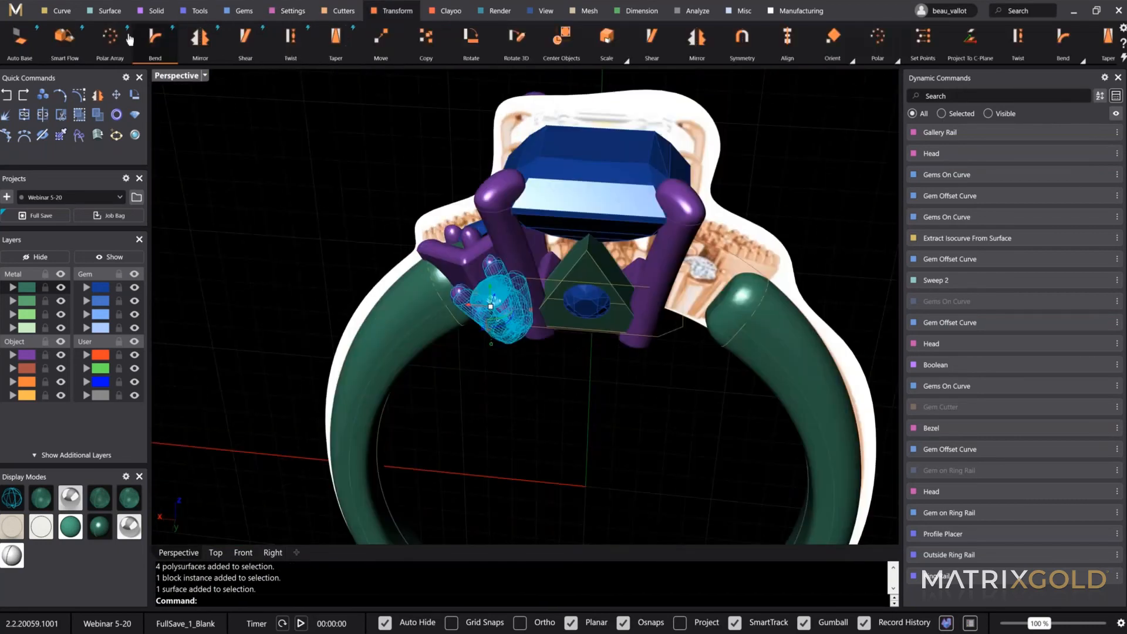
{"action": "left_click", "coordinate": [200, 38]}
{"action": "right_click_drag", "start_coordinate": [664, 425], "coordinate": [755, 322]}
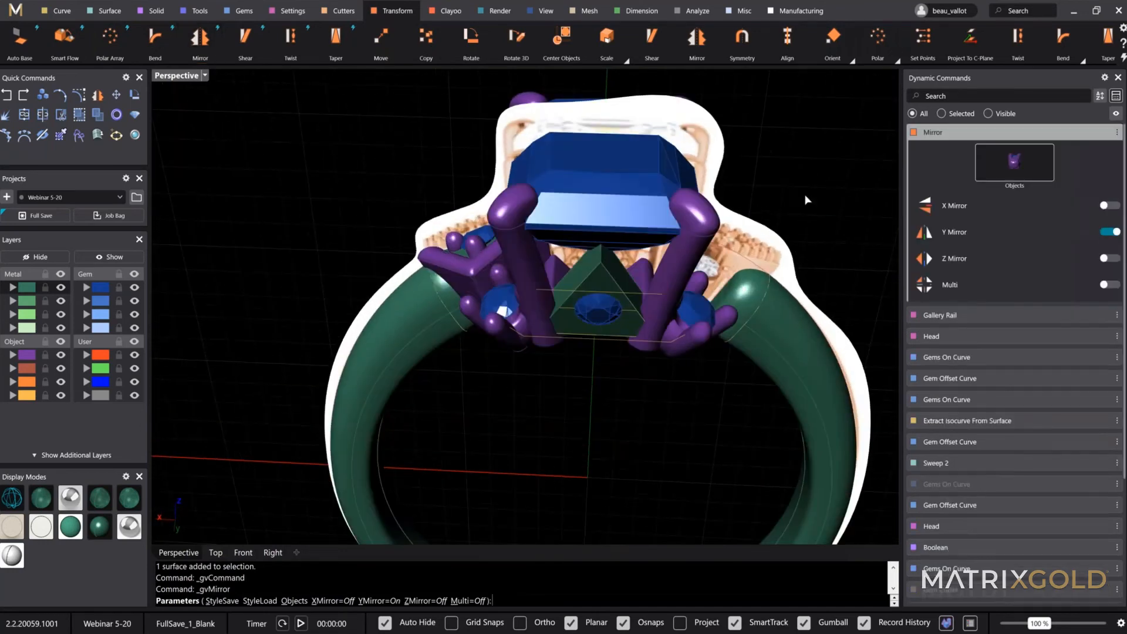
{"action": "left_click", "coordinate": [1105, 206]}
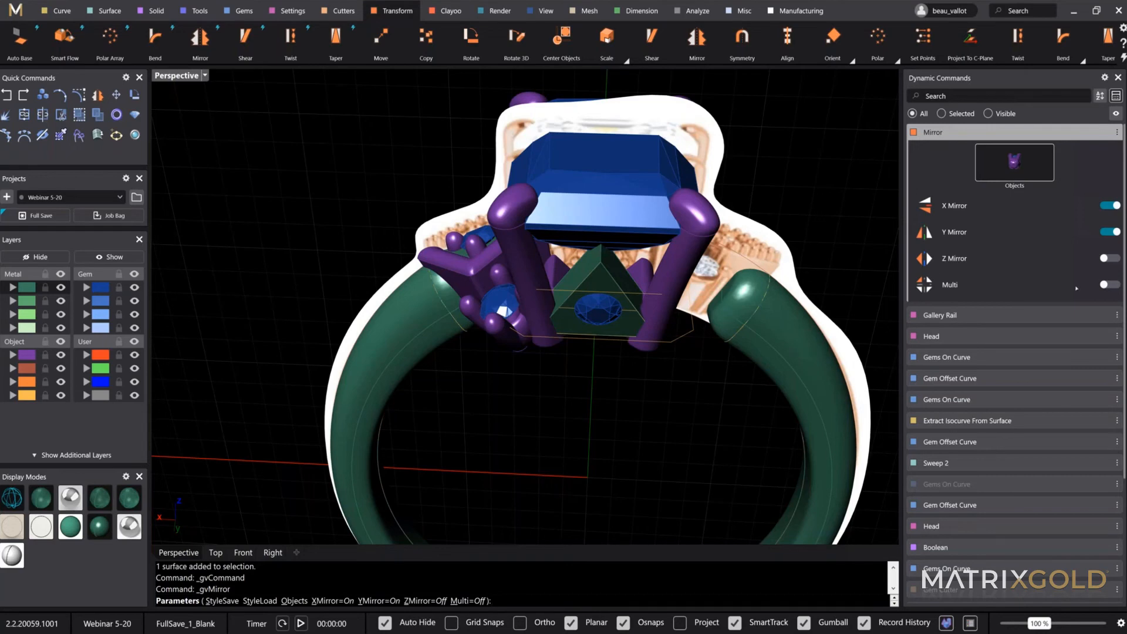
{"action": "left_click", "coordinate": [1103, 284]}
{"action": "right_click", "coordinate": [680, 426]}
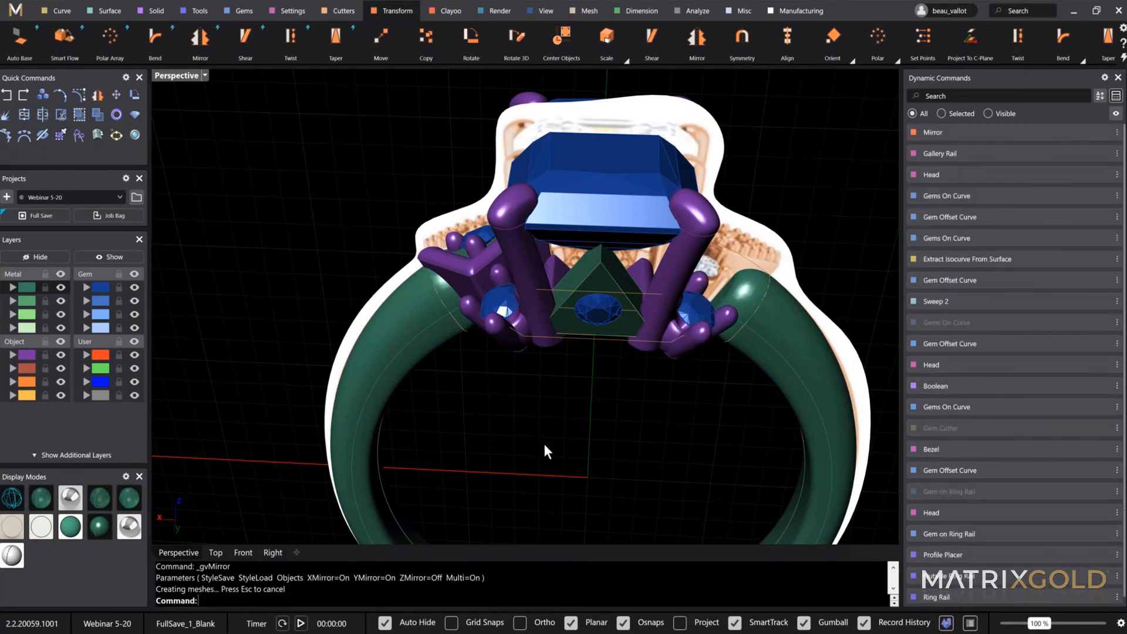
{"action": "right_click_drag", "start_coordinate": [545, 445], "coordinate": [548, 381]}
{"action": "scroll", "coordinate": [587, 276], "scroll_direction": "up", "scroll_amount": 4}
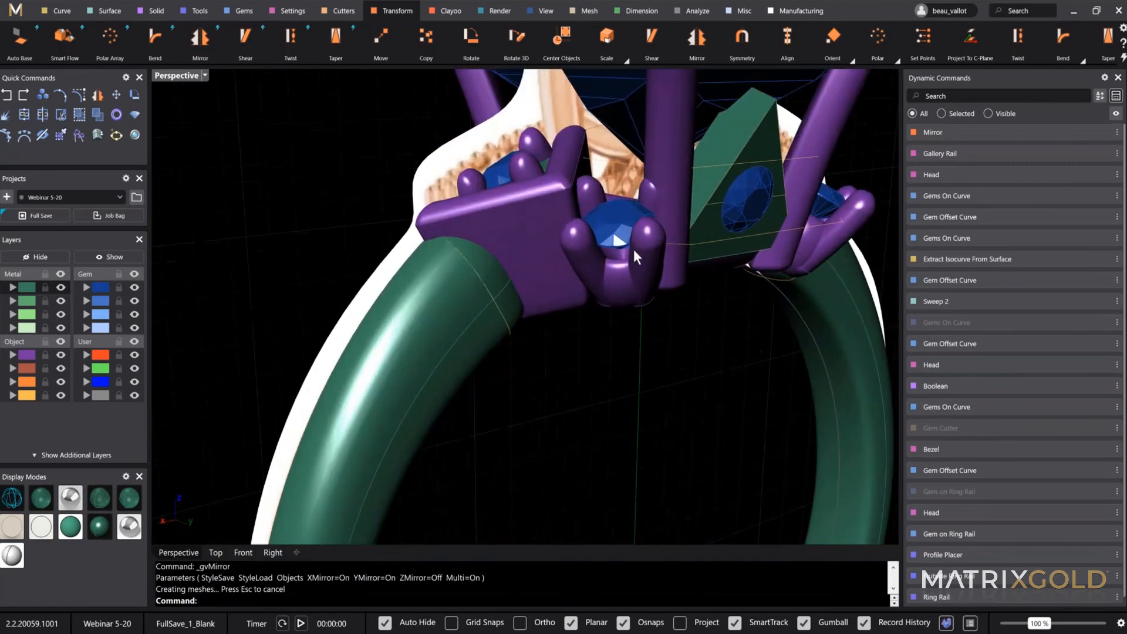
{"action": "right_click_drag", "start_coordinate": [632, 249], "coordinate": [711, 174]}
{"action": "left_click", "coordinate": [711, 174]}
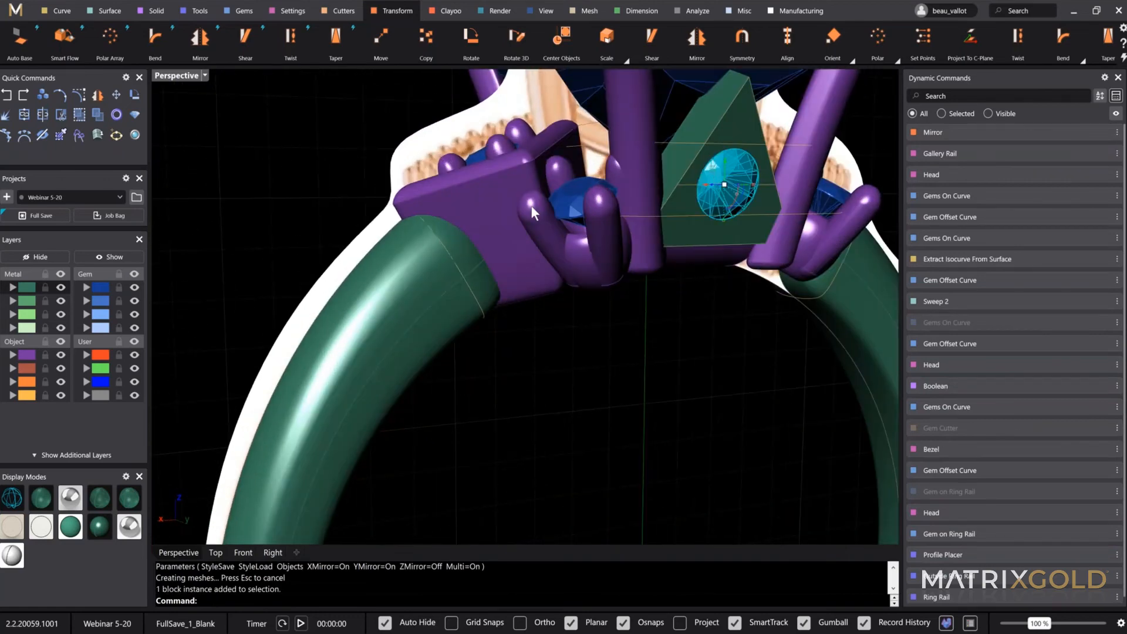
{"action": "left_click", "coordinate": [280, 11]}
{"action": "left_click", "coordinate": [259, 37]}
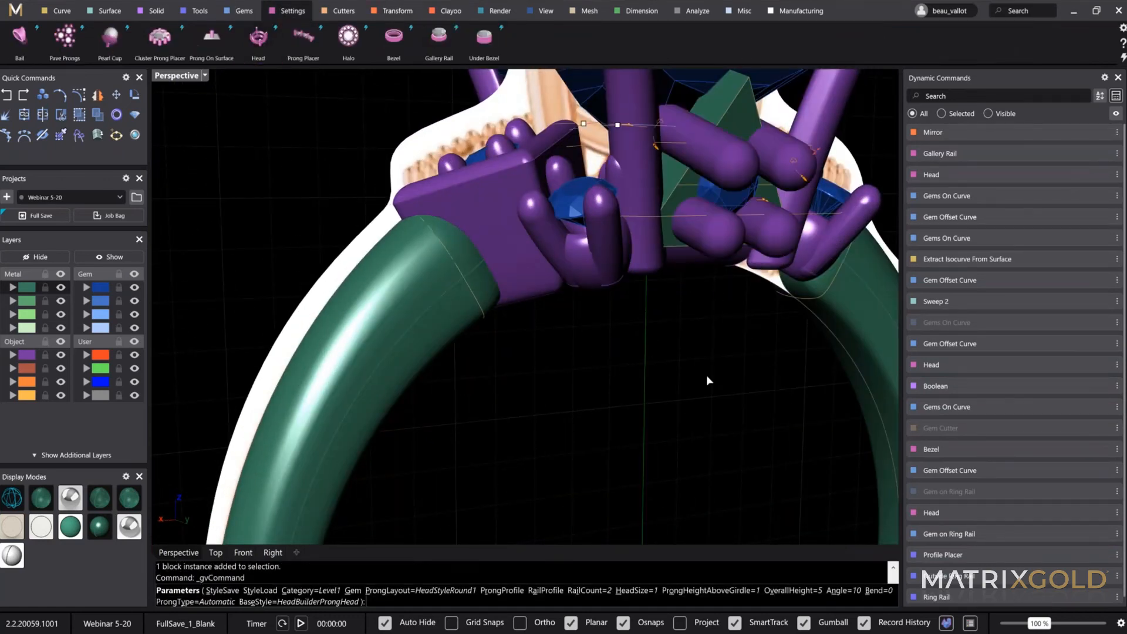
{"action": "right_click_drag", "start_coordinate": [706, 375], "coordinate": [638, 376]}
{"action": "key", "text": "Escape"}
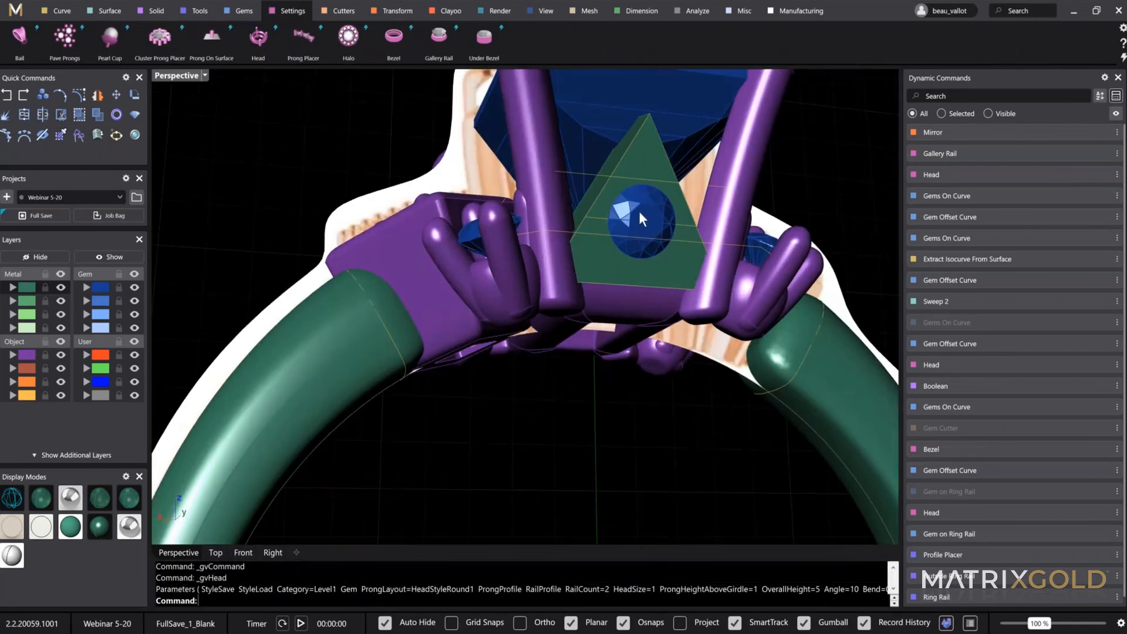
Start Prong On Surface on the triangular plate and place a prong above the round gem at about U 0.5, V 0.6
{"action": "left_click", "coordinate": [638, 218]}
{"action": "left_click", "coordinate": [211, 38]}
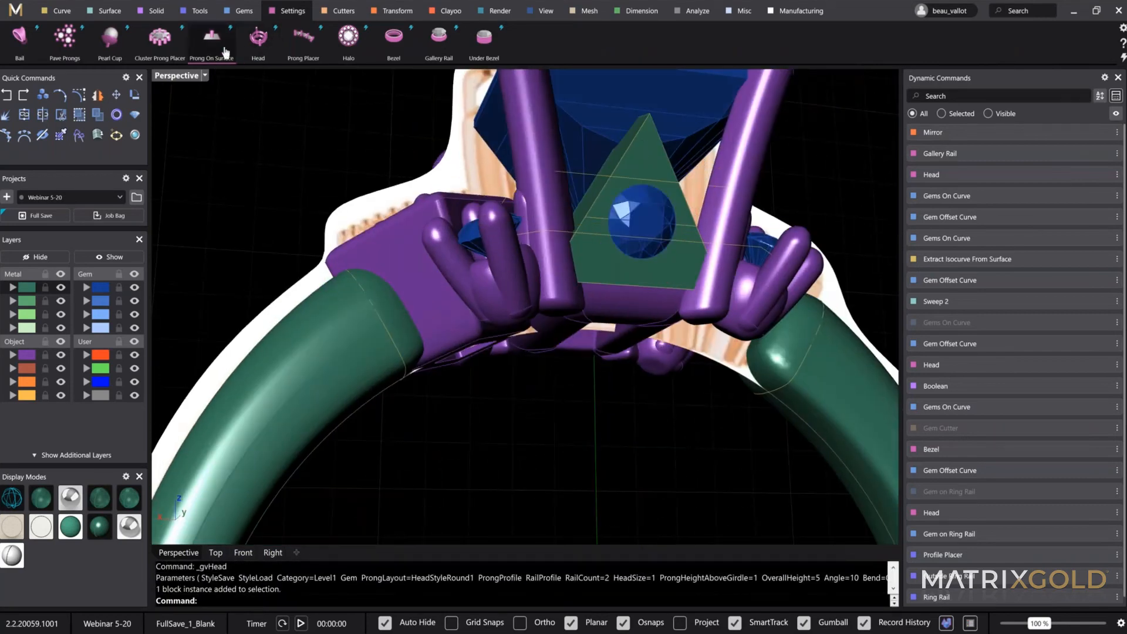
{"action": "left_click", "coordinate": [647, 166]}
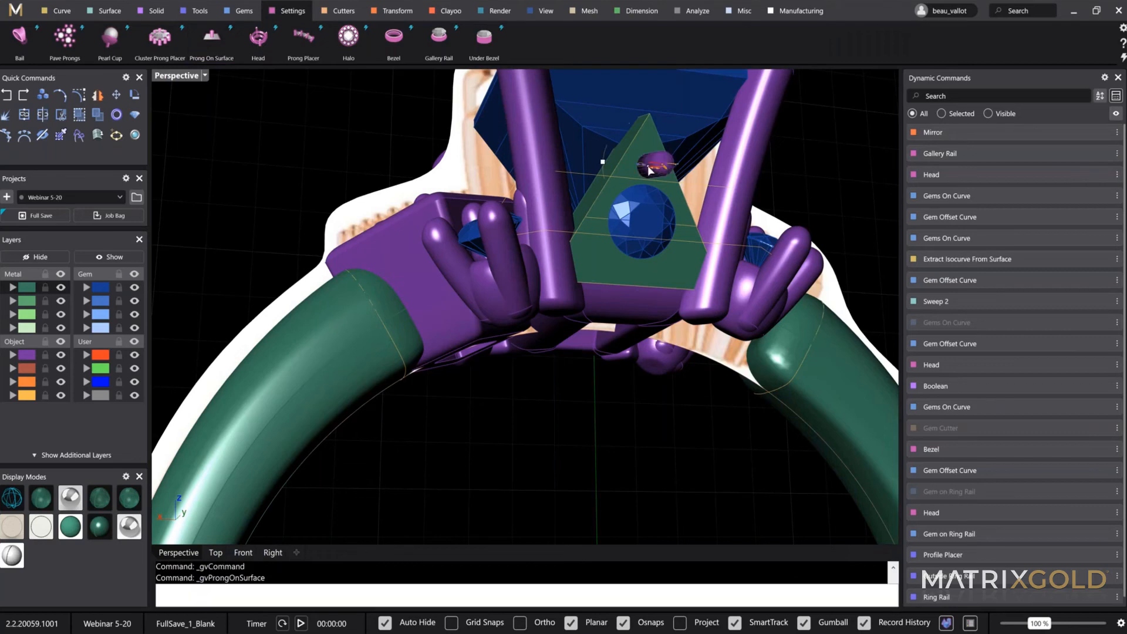
{"action": "right_click_drag", "start_coordinate": [658, 265], "coordinate": [591, 246]}
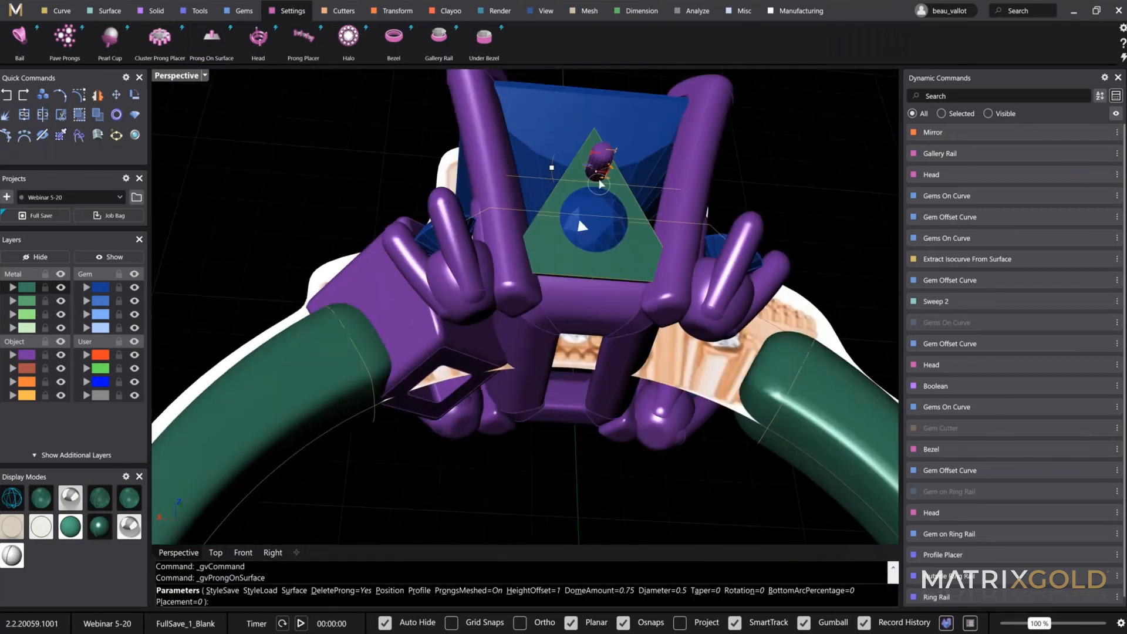
{"action": "scroll", "coordinate": [600, 182], "scroll_direction": "up", "scroll_amount": 8}
{"action": "left_click_drag", "start_coordinate": [586, 143], "coordinate": [578, 196]}
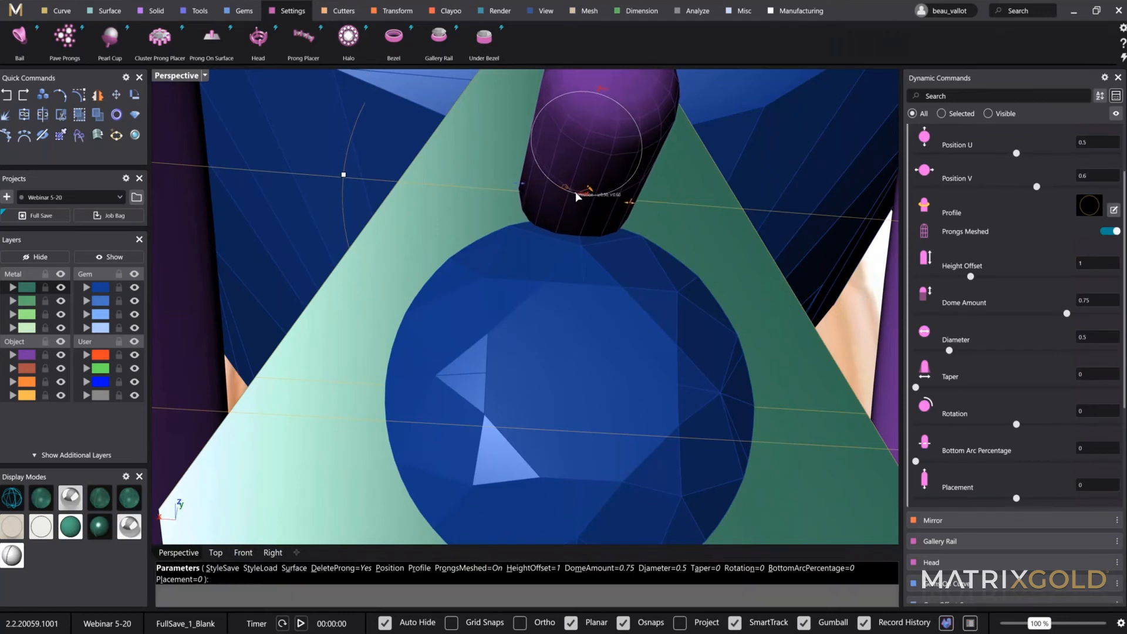
Shape the prong with a height offset of 0.6, dome amount 1, diameter 0.48 and taper 0.22, fine-tuning its position against the gem
{"action": "scroll", "coordinate": [577, 195], "scroll_direction": "down", "scroll_amount": 6}
{"action": "right_click_drag", "start_coordinate": [590, 224], "coordinate": [566, 147]}
{"action": "scroll", "coordinate": [522, 161], "scroll_direction": "up", "scroll_amount": 3}
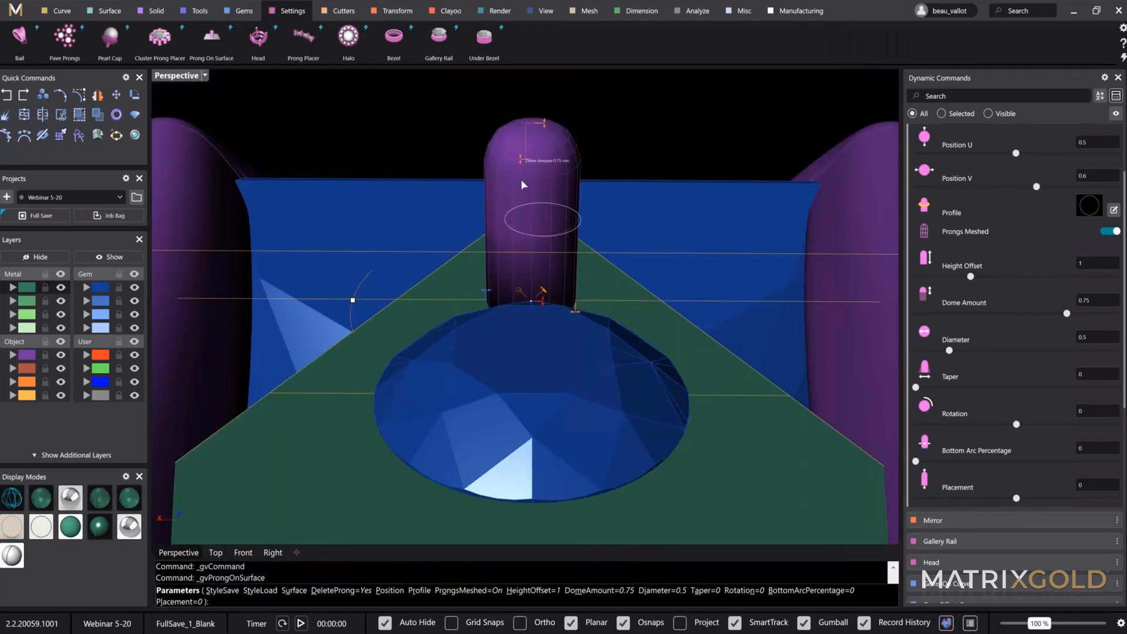
{"action": "left_click_drag", "start_coordinate": [522, 181], "coordinate": [520, 207]}
{"action": "left_click_drag", "start_coordinate": [544, 125], "coordinate": [543, 234]}
{"action": "left_click_drag", "start_coordinate": [575, 311], "coordinate": [584, 317]}
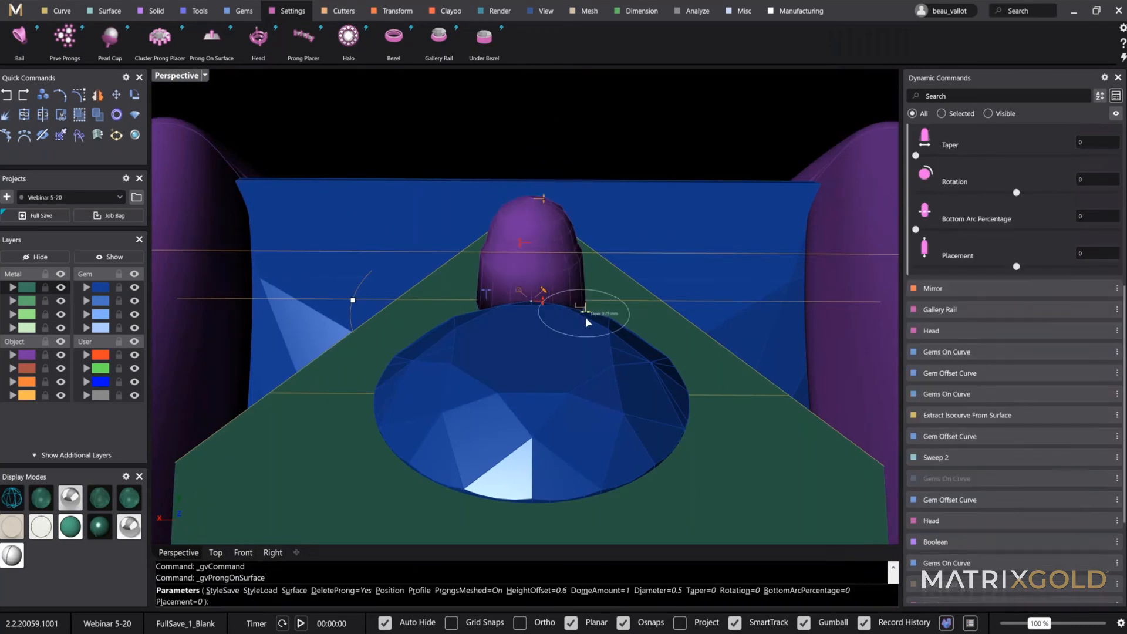
{"action": "left_click_drag", "start_coordinate": [486, 290], "coordinate": [488, 291]}
{"action": "scroll", "coordinate": [523, 278], "scroll_direction": "up", "scroll_amount": 6}
{"action": "left_click_drag", "start_coordinate": [530, 339], "coordinate": [502, 327]}
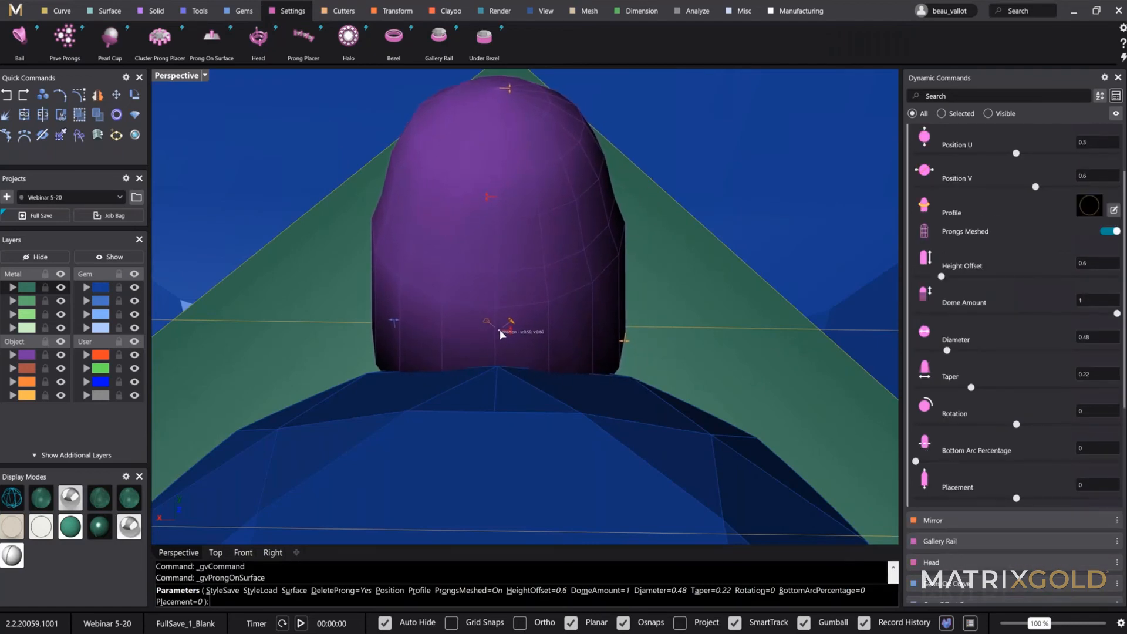
Place two more matching prongs on the plate at the gem's lower left and lower right, and finish the prongs
{"action": "scroll", "coordinate": [503, 327], "scroll_direction": "down", "scroll_amount": 5}
{"action": "scroll", "coordinate": [471, 399], "scroll_direction": "up", "scroll_amount": 5}
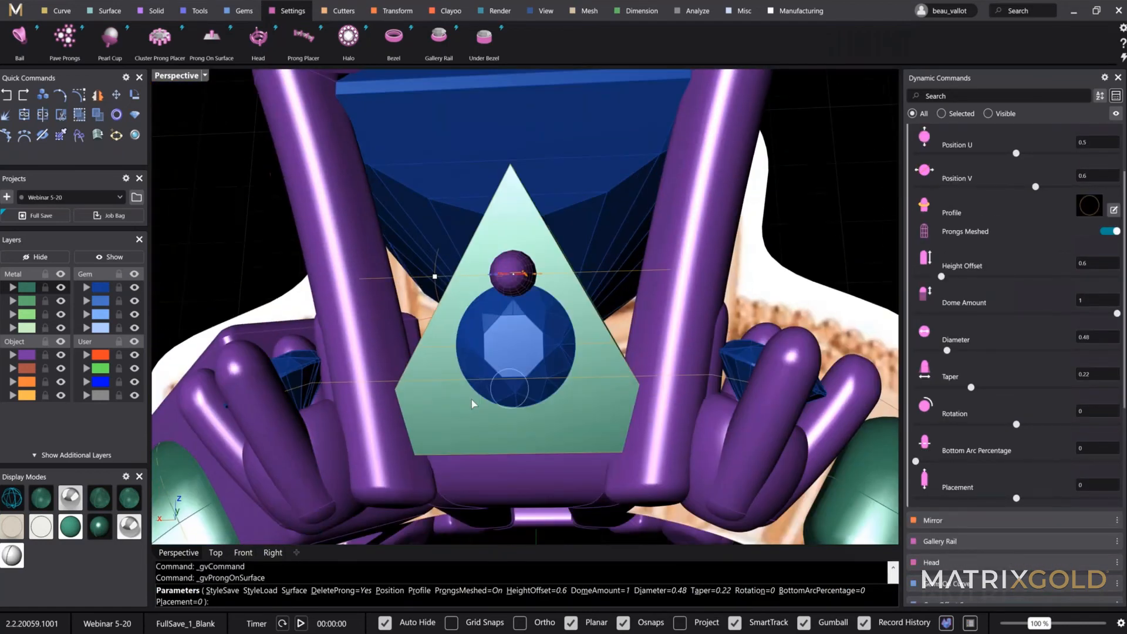
{"action": "left_click", "coordinate": [463, 409]}
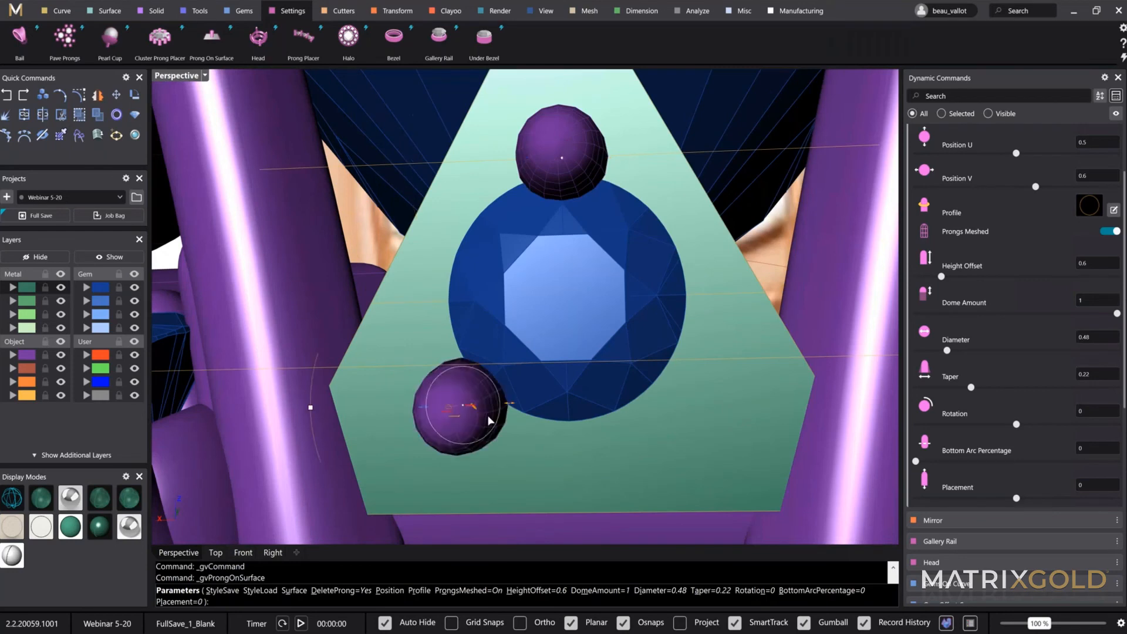
{"action": "left_click", "coordinate": [669, 401]}
{"action": "scroll", "coordinate": [686, 446], "scroll_direction": "down", "scroll_amount": 5}
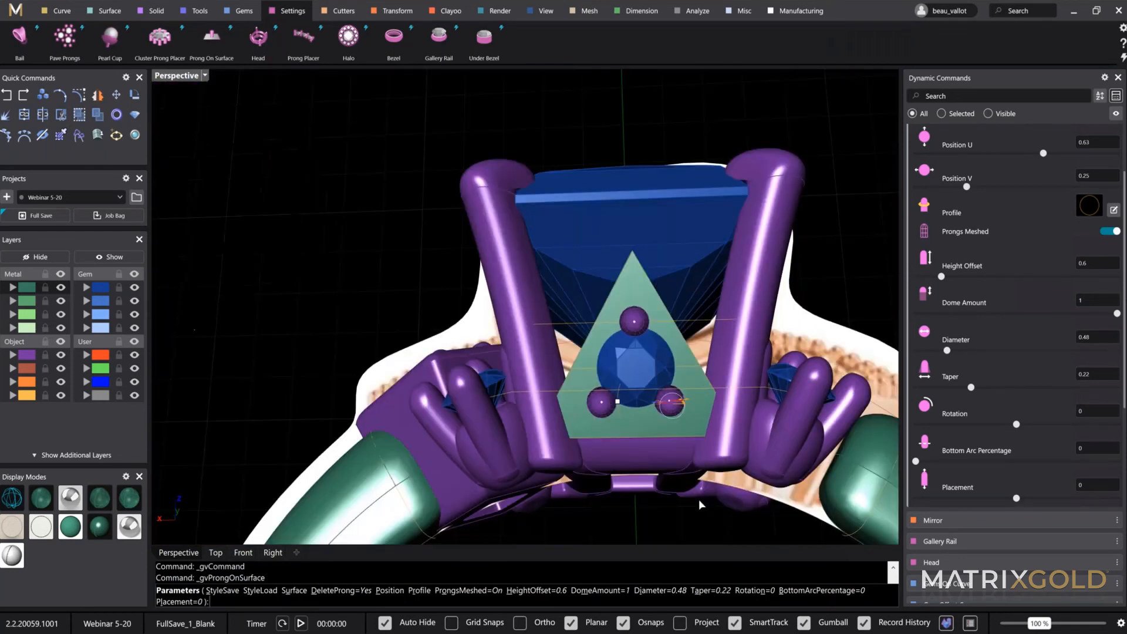
{"action": "key", "text": "Return"}
{"action": "right_click_drag", "start_coordinate": [674, 461], "coordinate": [664, 393]}
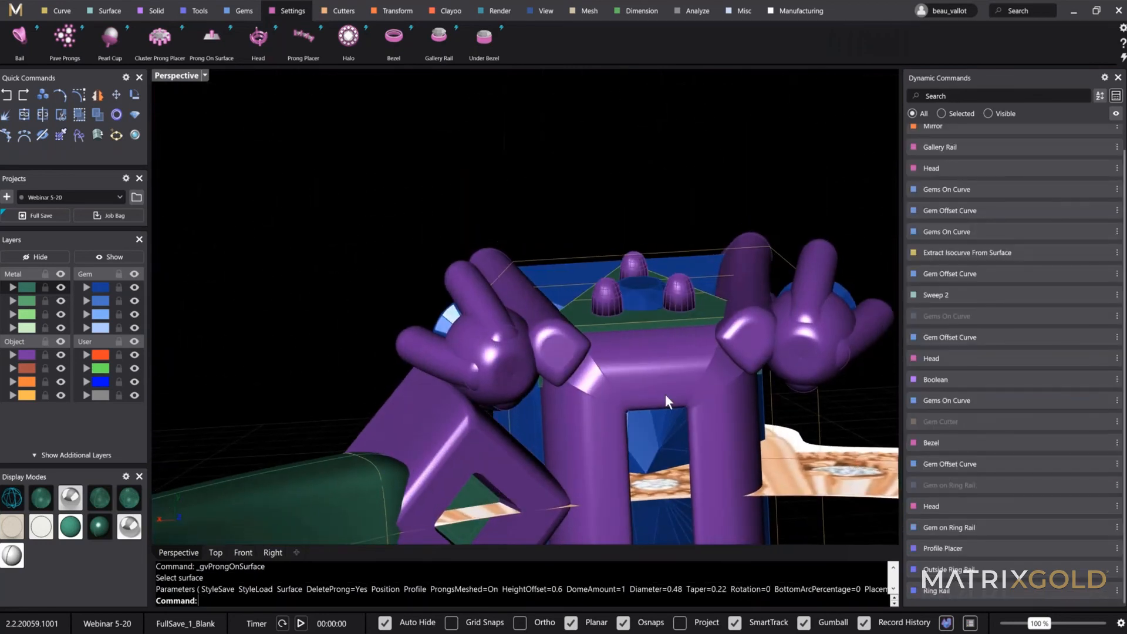
Offset the triangular plate's outline curve by a distance of -0.2 with sharp corners
{"action": "left_click", "coordinate": [619, 327]}
{"action": "left_click", "coordinate": [650, 338]}
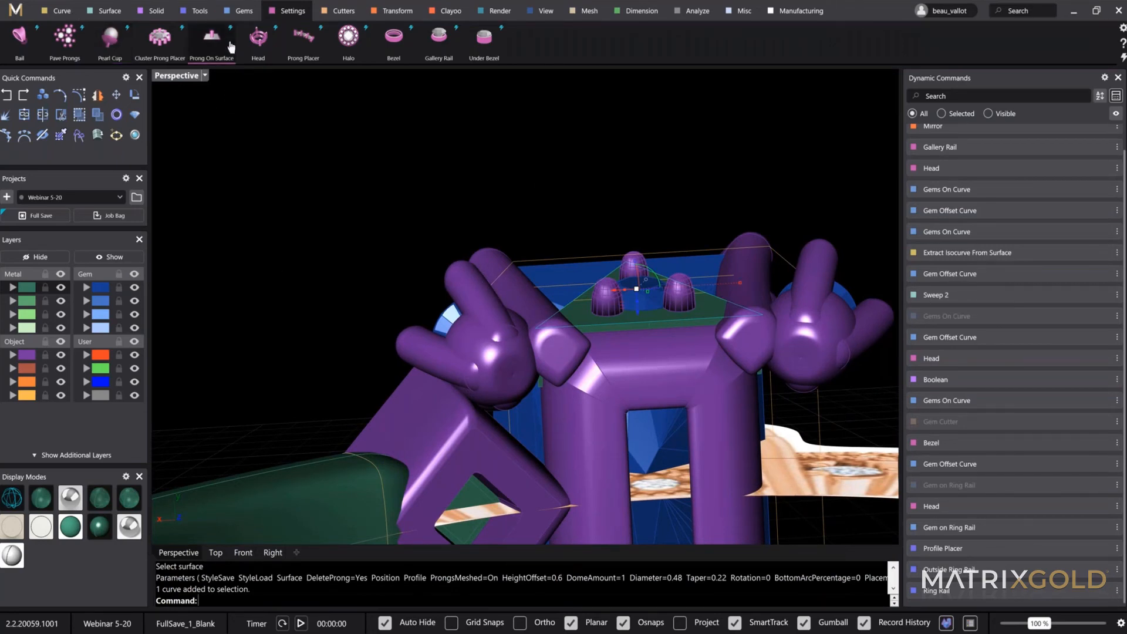
{"action": "right_click_drag", "start_coordinate": [427, 261], "coordinate": [530, 298]}
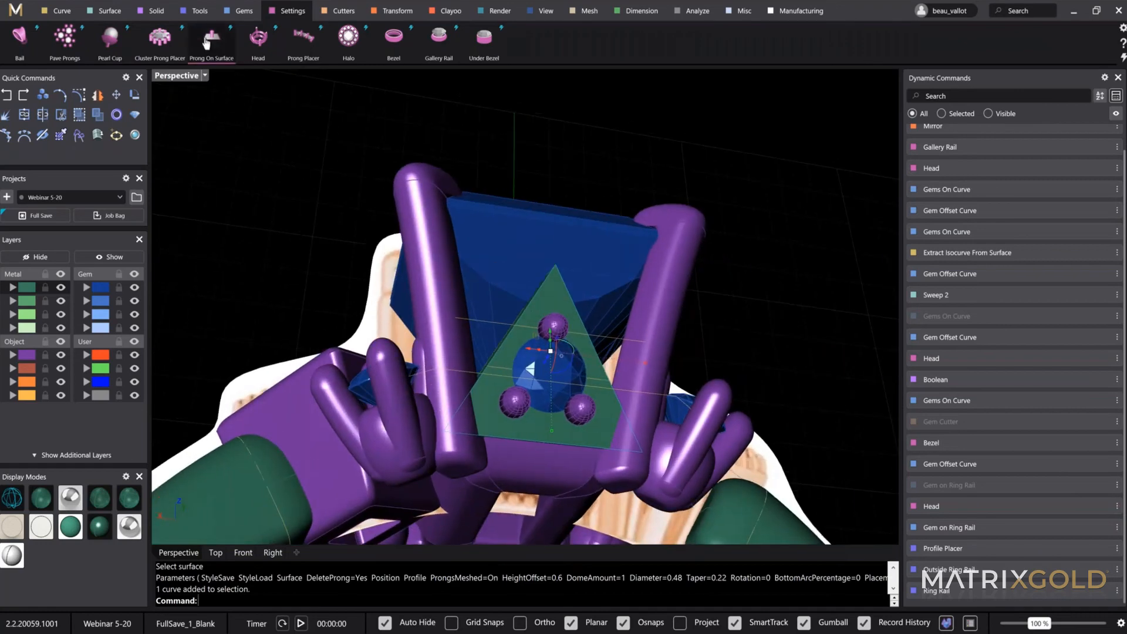
{"action": "left_click", "coordinate": [62, 11]}
{"action": "left_click", "coordinate": [109, 38]}
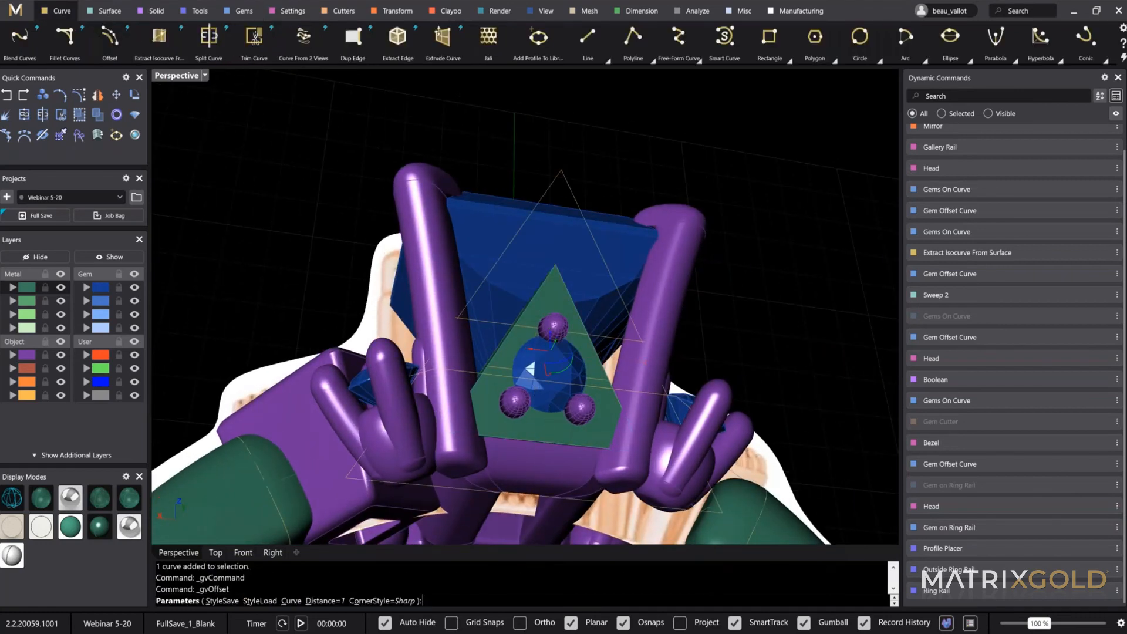
{"action": "right_click_drag", "start_coordinate": [651, 491], "coordinate": [627, 432], "text": "shift"}
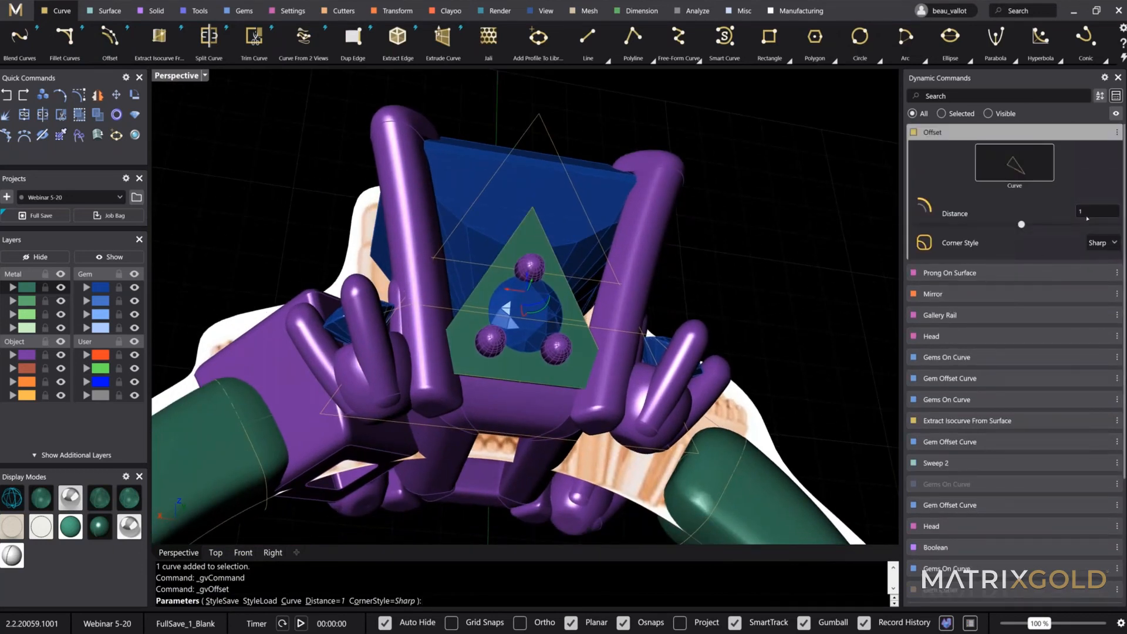
{"action": "left_click", "coordinate": [1083, 211]}
{"action": "key", "text": "Return"}
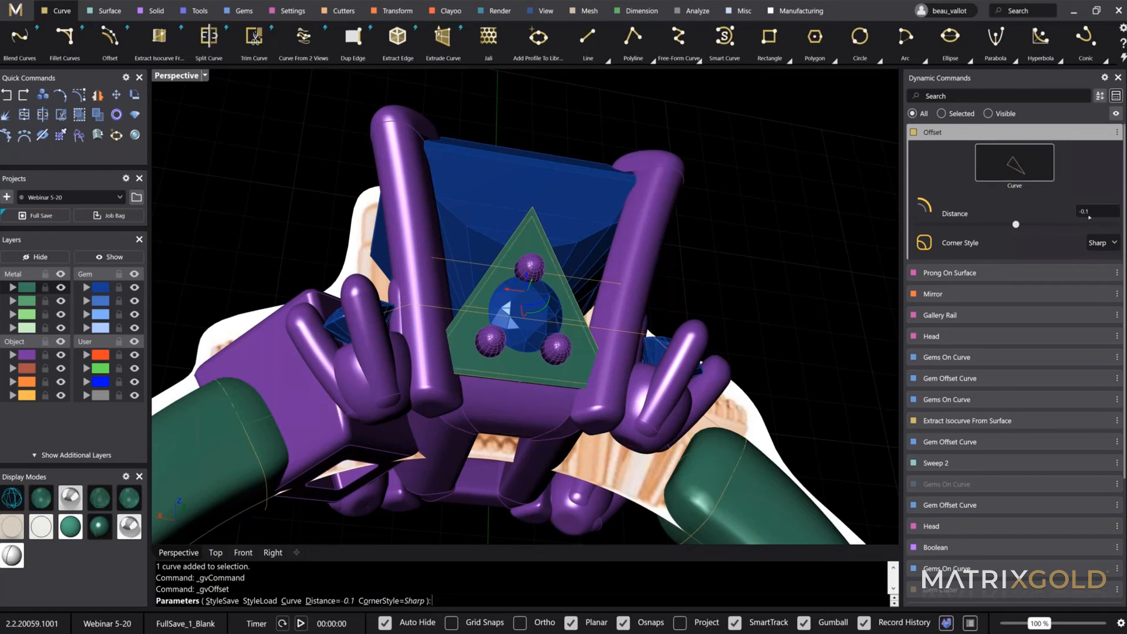
{"action": "left_click", "coordinate": [1087, 216]}
{"action": "type", "text": "-.2"}
{"action": "key", "text": "Return"}
{"action": "key", "text": "Return"}
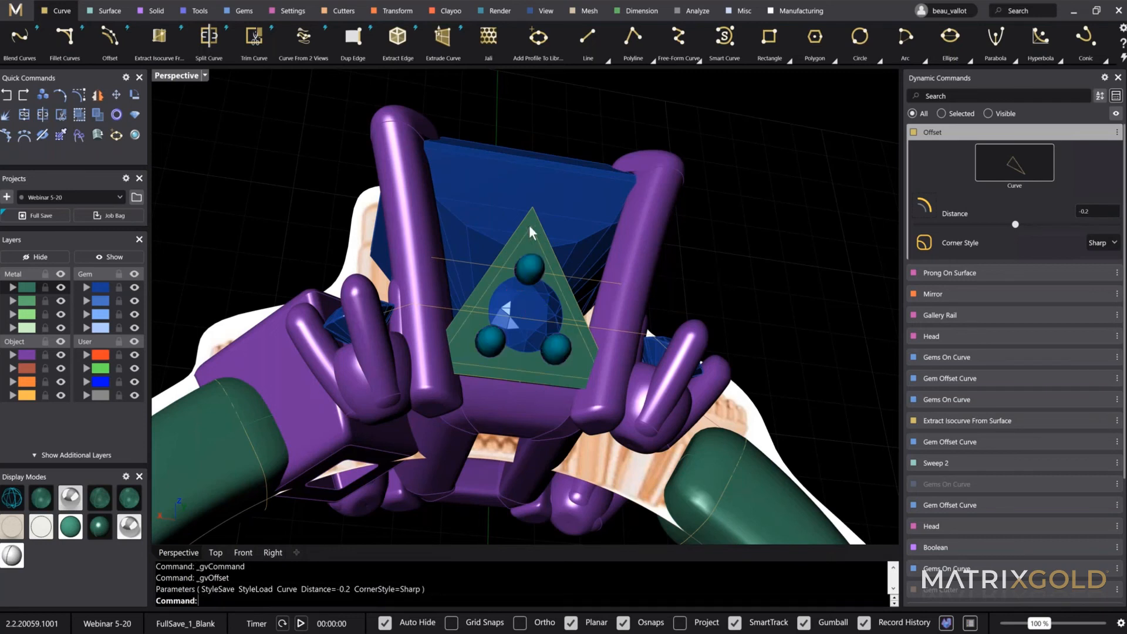
Array spheres along the offset triangle with Object On Curve, using start size 0.57, spacing -0.05 and end position 0.947
{"action": "left_click", "coordinate": [530, 226]}
{"action": "left_click", "coordinate": [574, 247]}
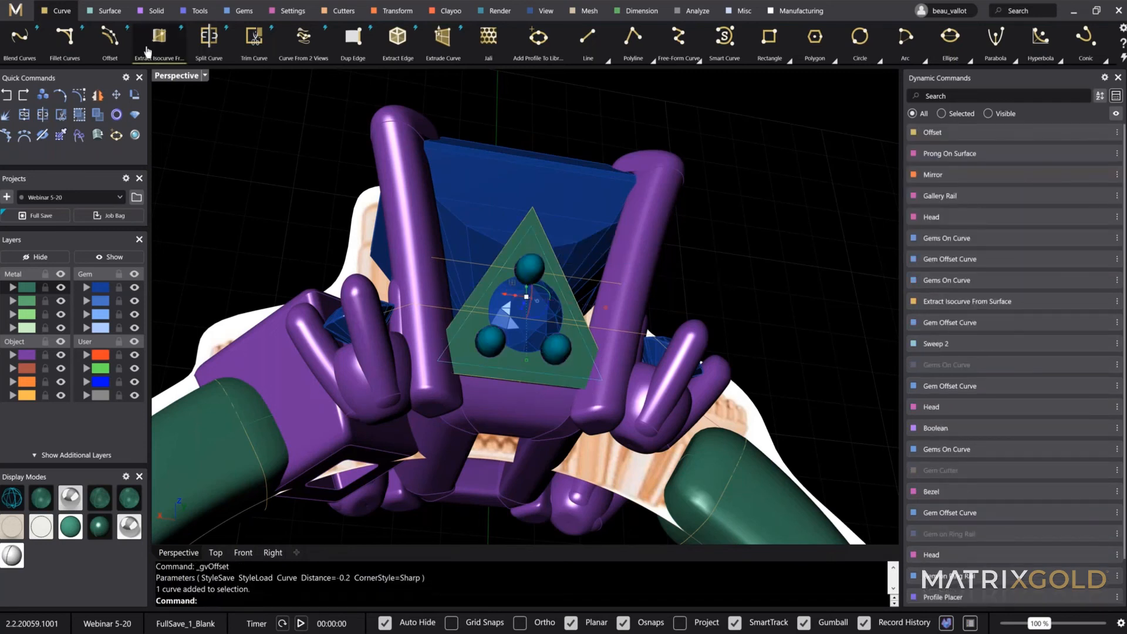
{"action": "left_click", "coordinate": [152, 13]}
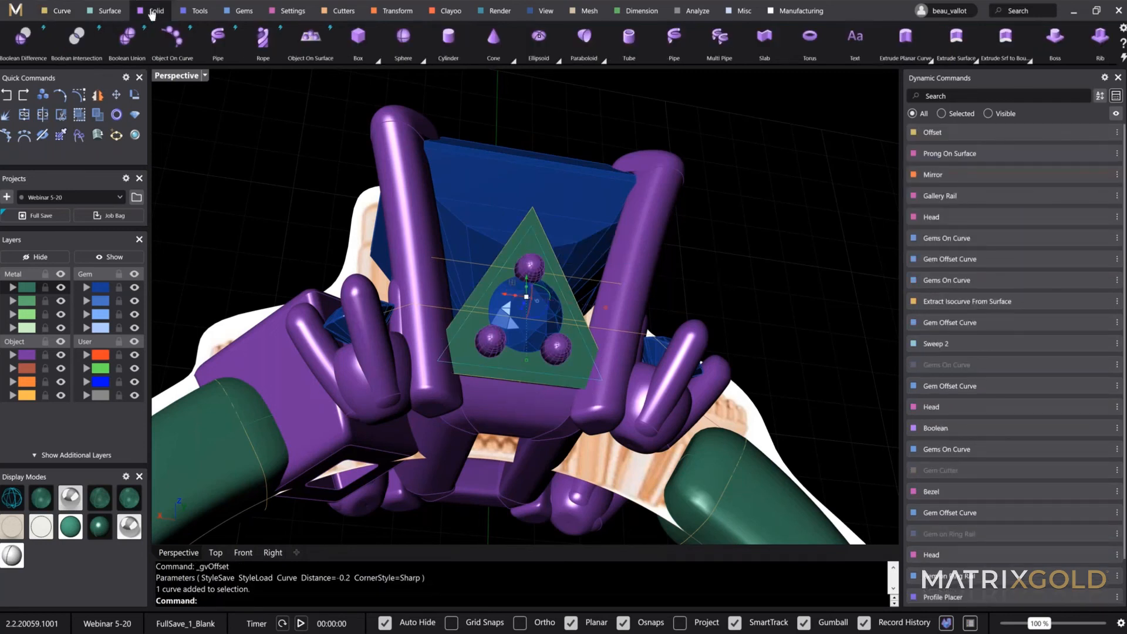
{"action": "left_click", "coordinate": [172, 36]}
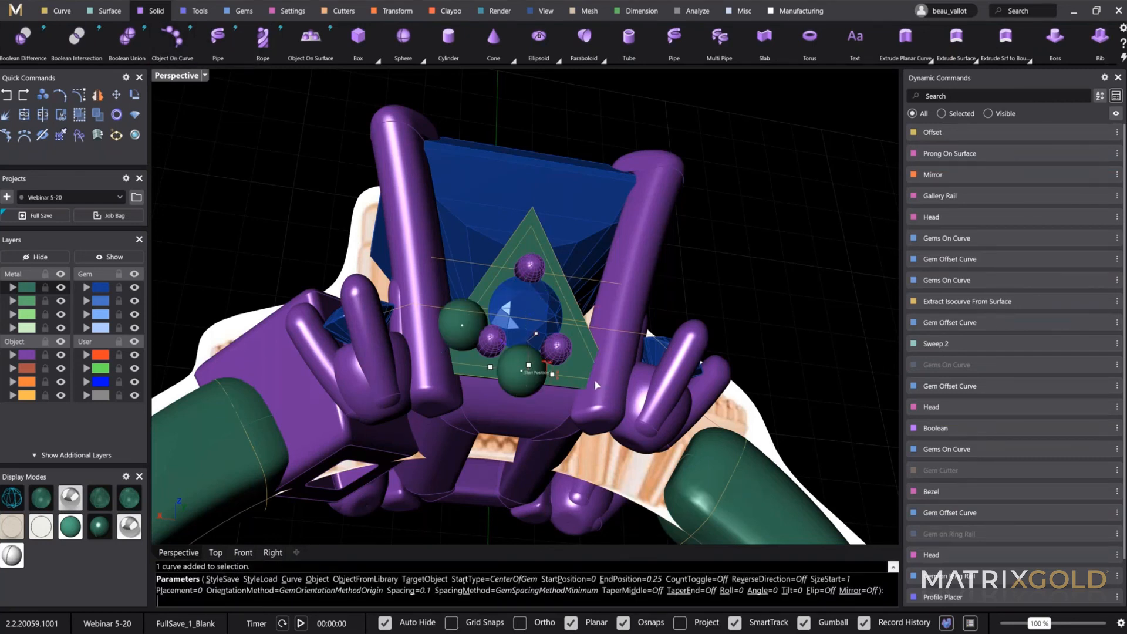
{"action": "scroll", "coordinate": [463, 331], "scroll_direction": "up", "scroll_amount": 2}
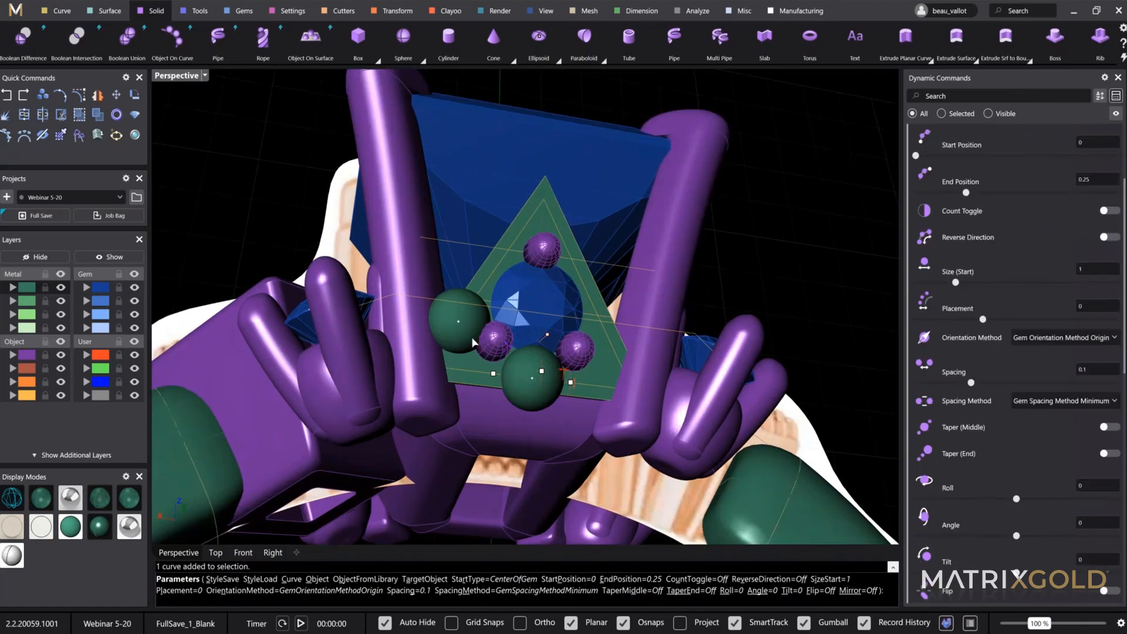
{"action": "mouse_move", "coordinate": [558, 376]}
{"action": "left_mouse_down"}
{"action": "mouse_move", "coordinate": [464, 330]}
{"action": "mouse_move", "coordinate": [553, 199]}
{"action": "mouse_move", "coordinate": [623, 387]}
{"action": "mouse_move", "coordinate": [557, 384]}
{"action": "mouse_move", "coordinate": [549, 371]}
{"action": "left_mouse_up"}
{"action": "scroll", "coordinate": [581, 361], "scroll_direction": "down", "scroll_amount": 6}
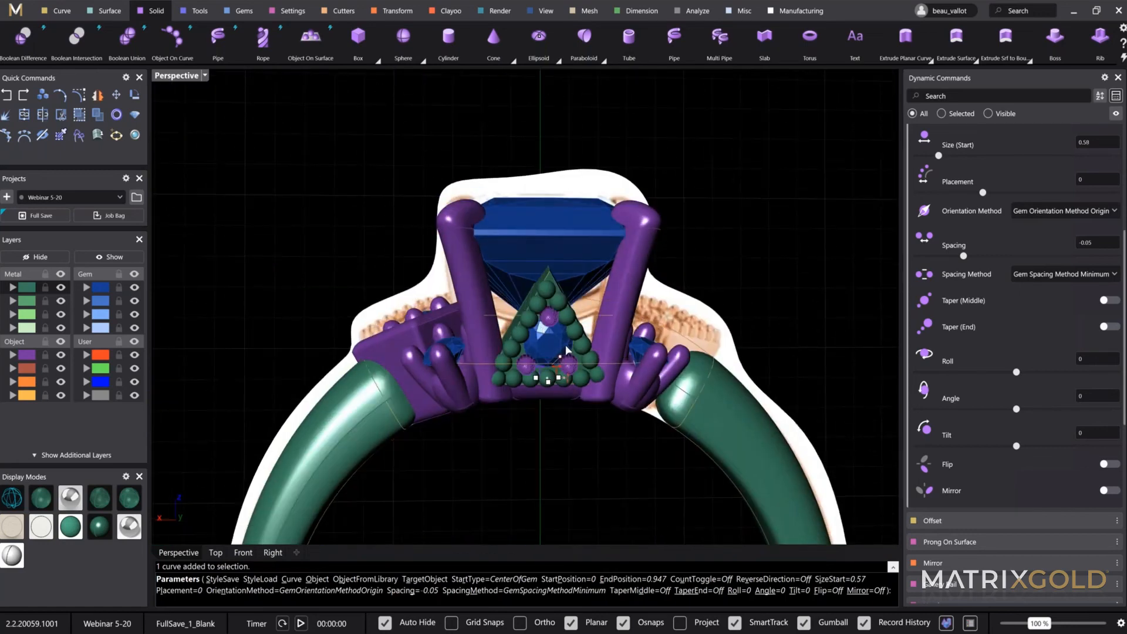
{"action": "key", "text": "Return"}
{"action": "right_click_drag", "start_coordinate": [572, 381], "coordinate": [543, 327]}
{"action": "scroll", "coordinate": [543, 327], "scroll_direction": "up", "scroll_amount": 5}
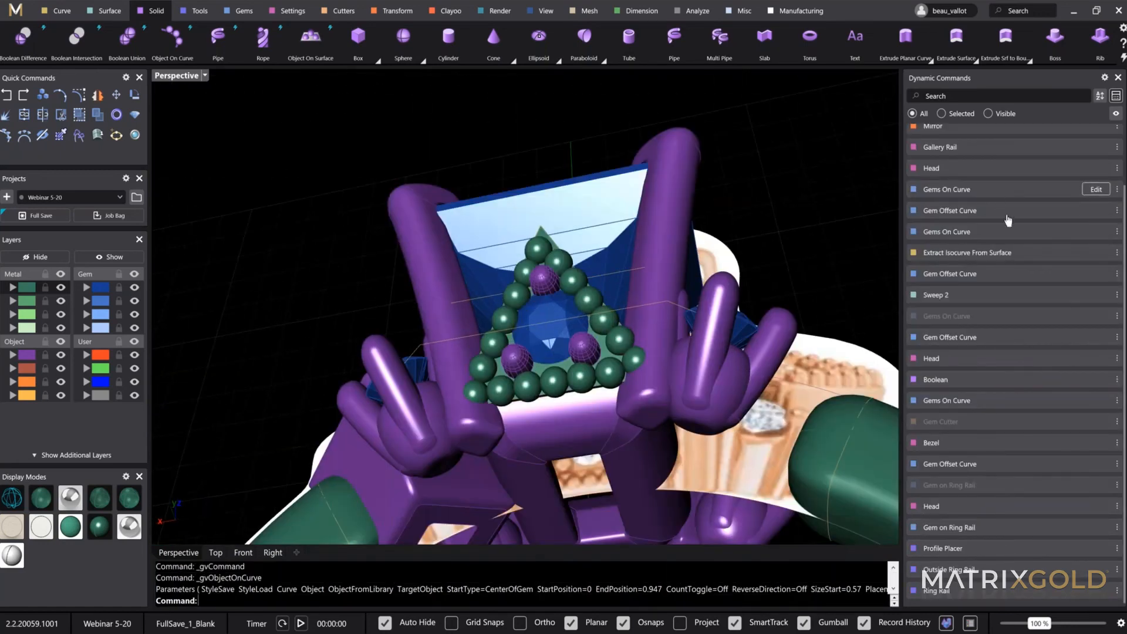
{"action": "left_click", "coordinate": [1094, 209]}
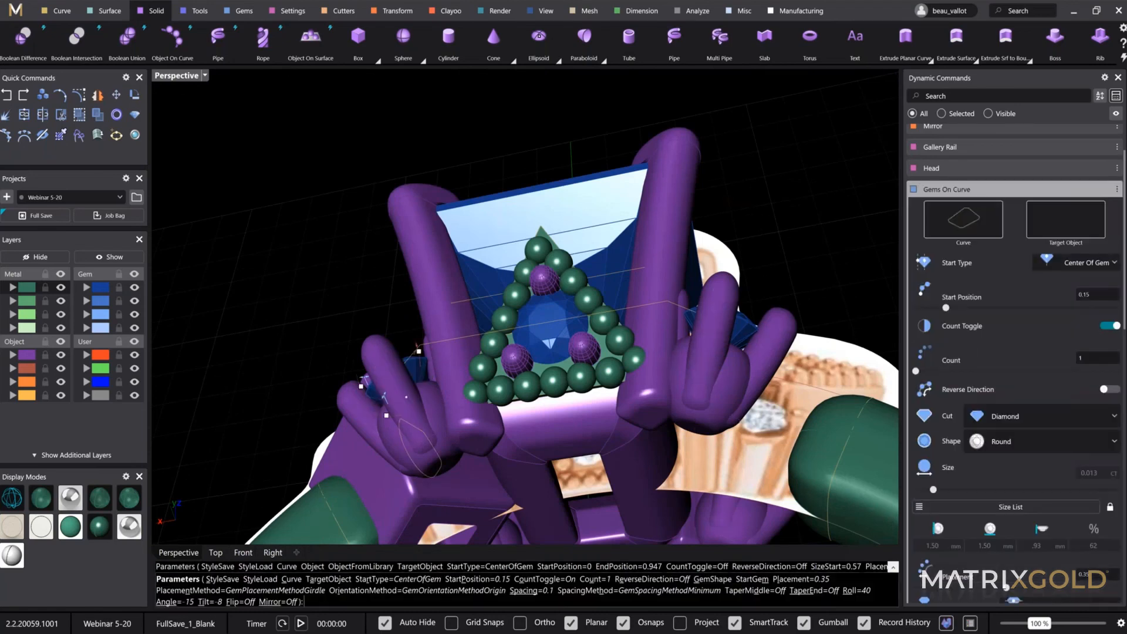
{"action": "right_click", "coordinate": [773, 182]}
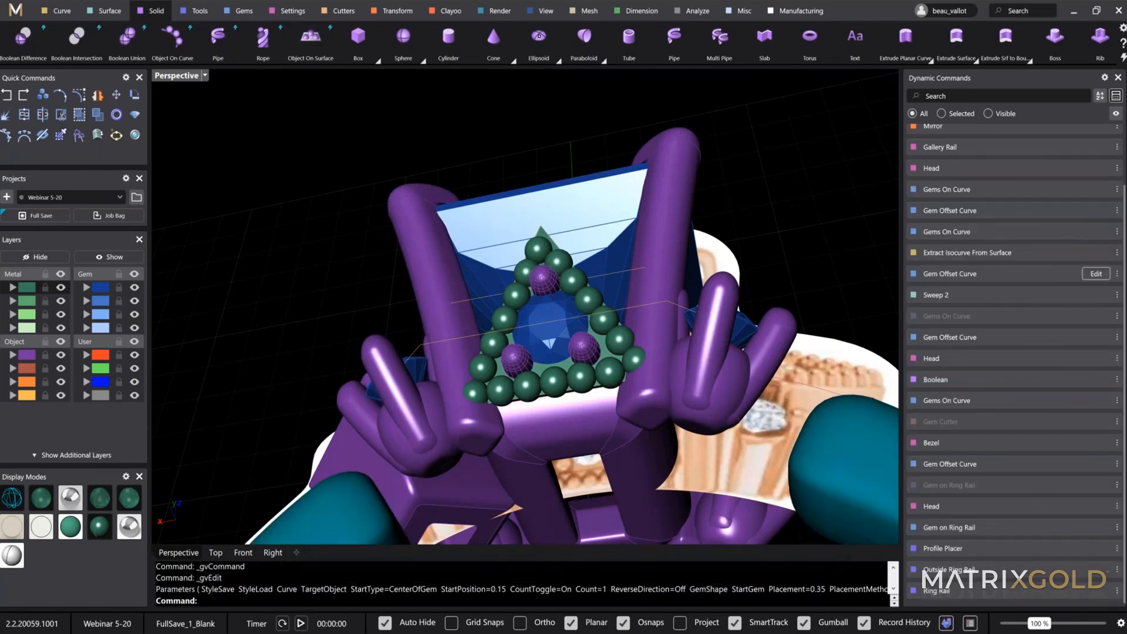
{"action": "left_click", "coordinate": [1095, 231]}
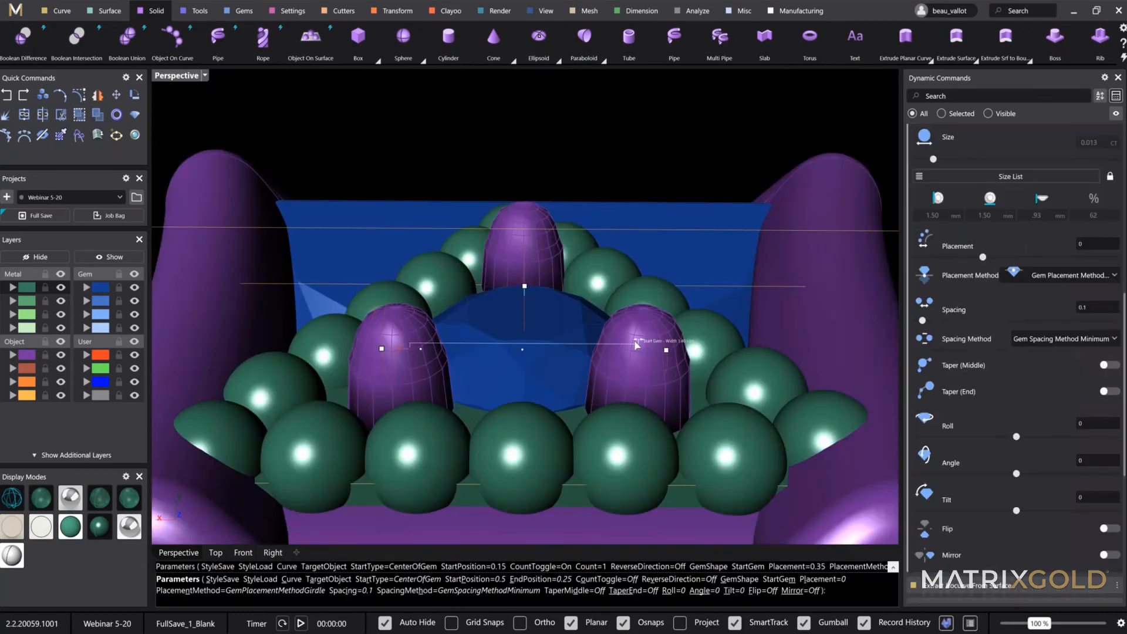
{"action": "scroll", "coordinate": [609, 341], "scroll_direction": "down", "scroll_amount": 8}
{"action": "right_click_drag", "start_coordinate": [578, 337], "coordinate": [585, 393]}
{"action": "right_click", "coordinate": [585, 393]}
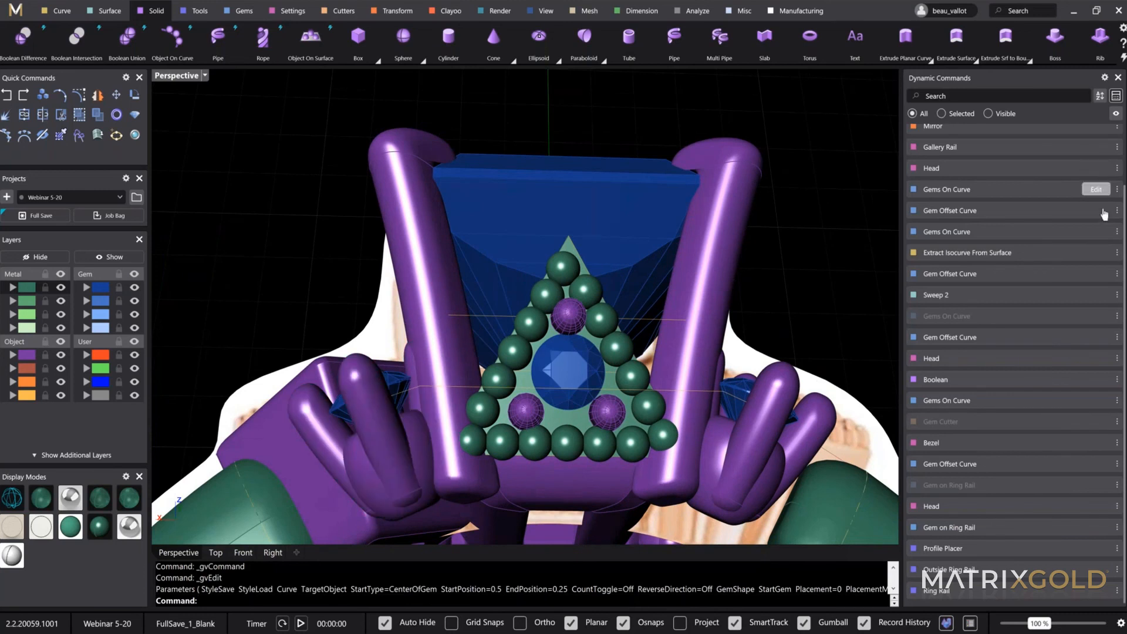
Reopen the Prong On Surface settings and move the two lower prongs on the triangular plate closer to the gem
{"action": "scroll", "coordinate": [1027, 176], "scroll_direction": "up", "scroll_amount": 2}
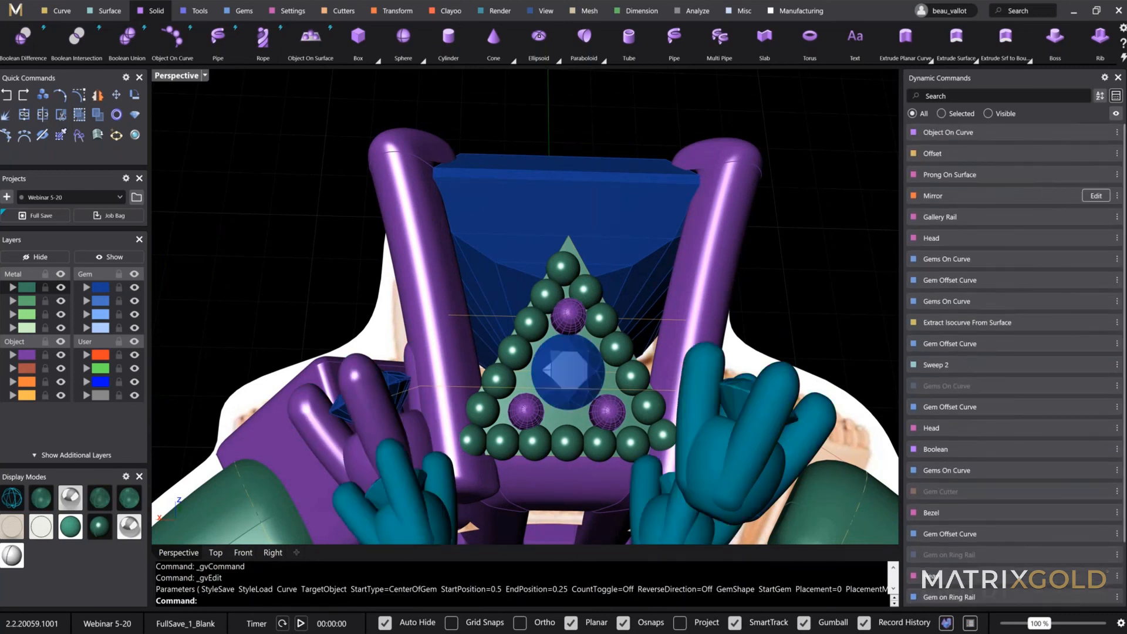
{"action": "left_click", "coordinate": [1095, 174]}
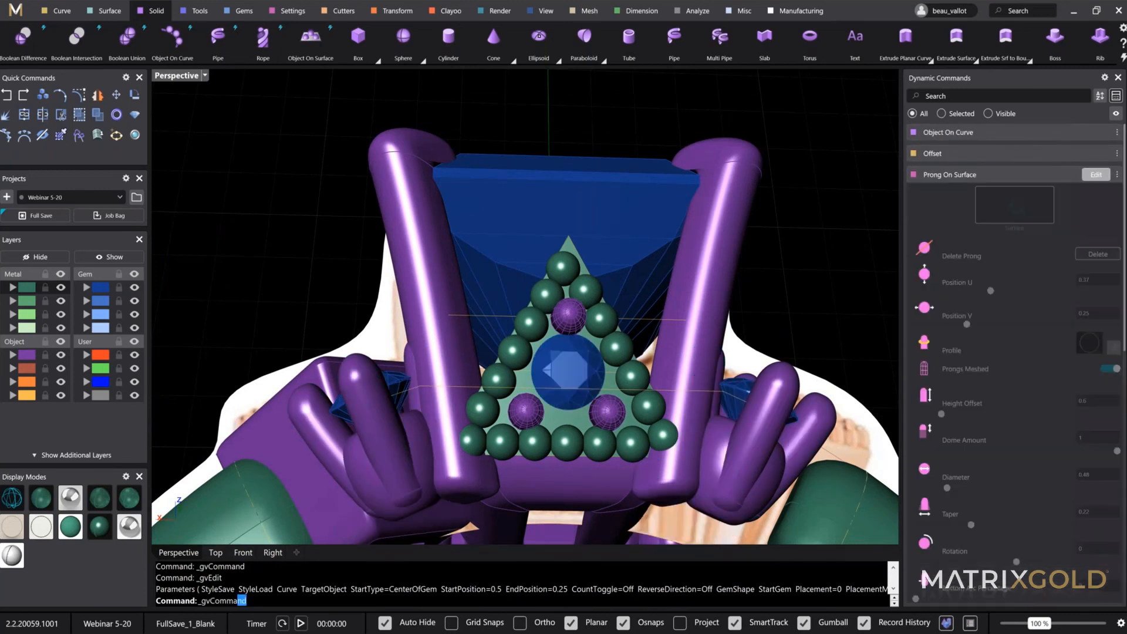
{"action": "left_click", "coordinate": [526, 414]}
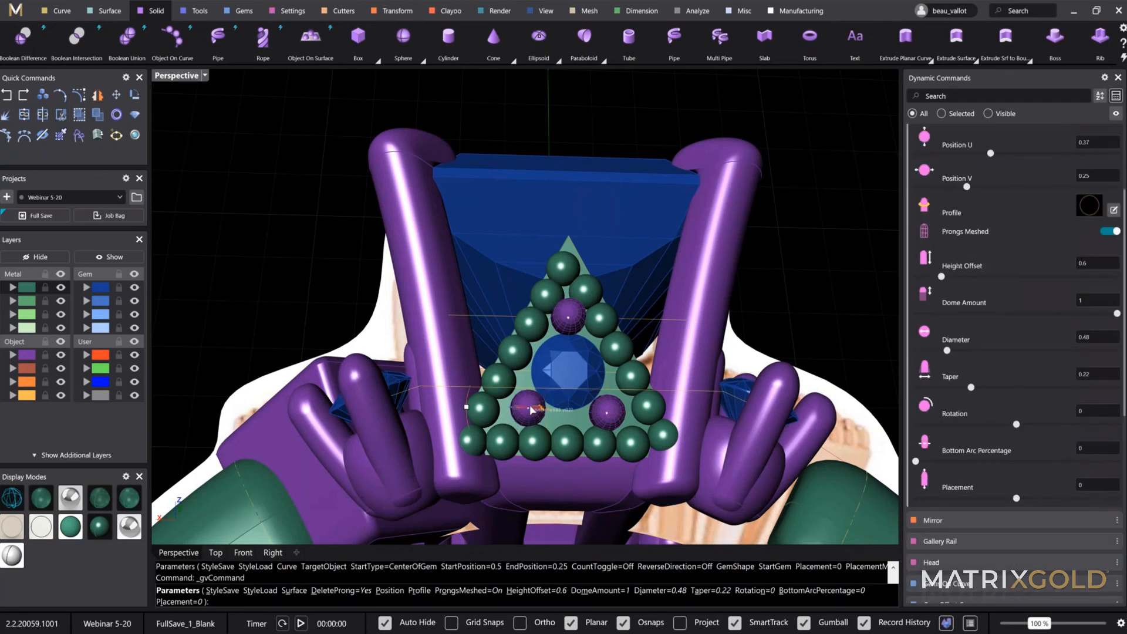
{"action": "left_click_drag", "start_coordinate": [527, 410], "coordinate": [534, 403]}
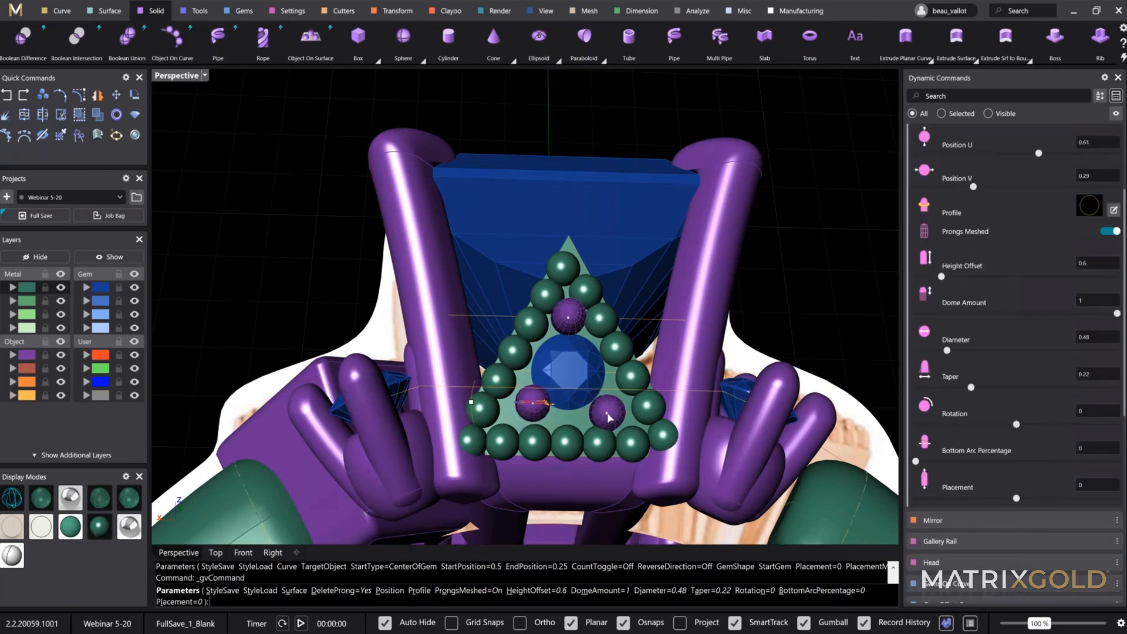
{"action": "left_click", "coordinate": [607, 417]}
{"action": "left_click_drag", "start_coordinate": [603, 413], "coordinate": [603, 405]}
{"action": "right_click", "coordinate": [591, 414]}
Extract an isocurve at an angle of 90 from the rim surface of the square shoulder bezel
{"action": "right_click_drag", "start_coordinate": [591, 414], "coordinate": [694, 488]}
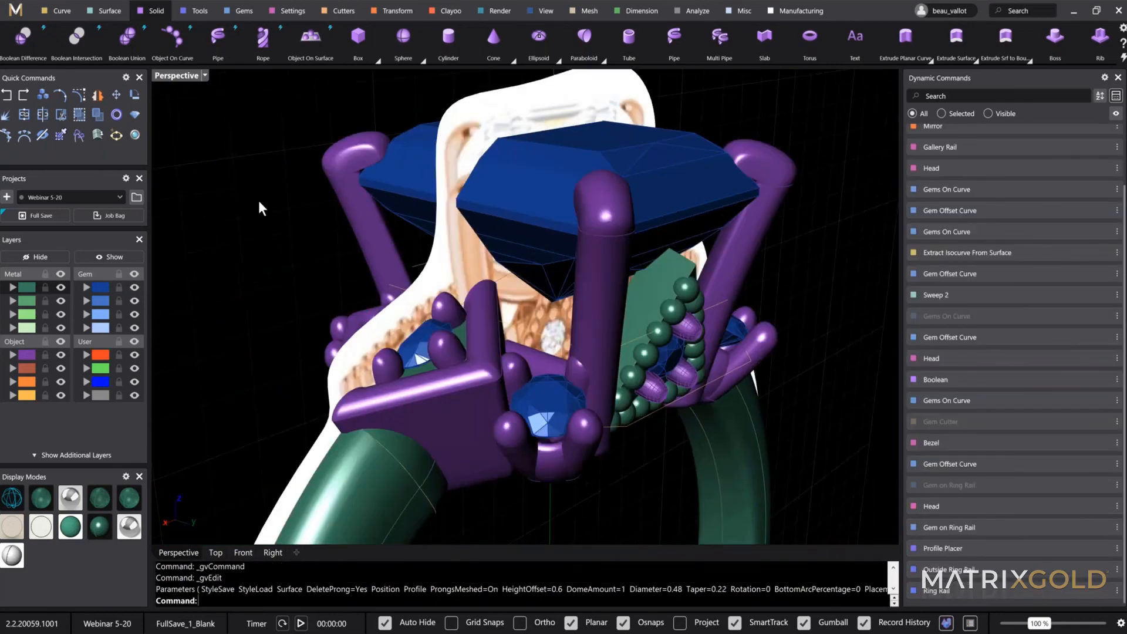
{"action": "left_click", "coordinate": [47, 11]}
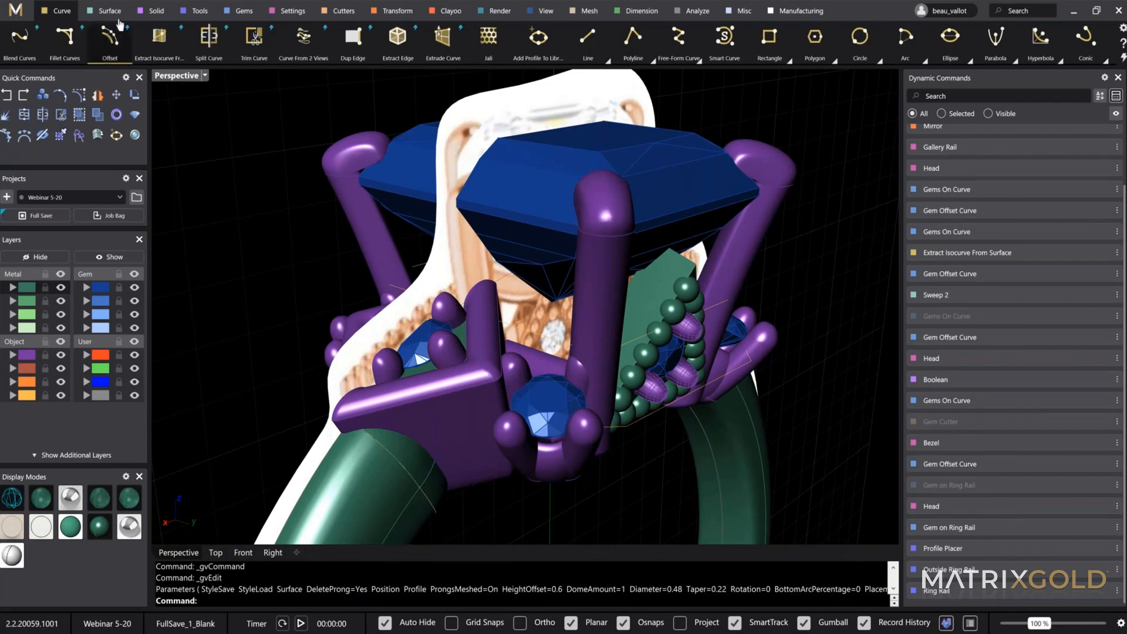
{"action": "left_click", "coordinate": [159, 36]}
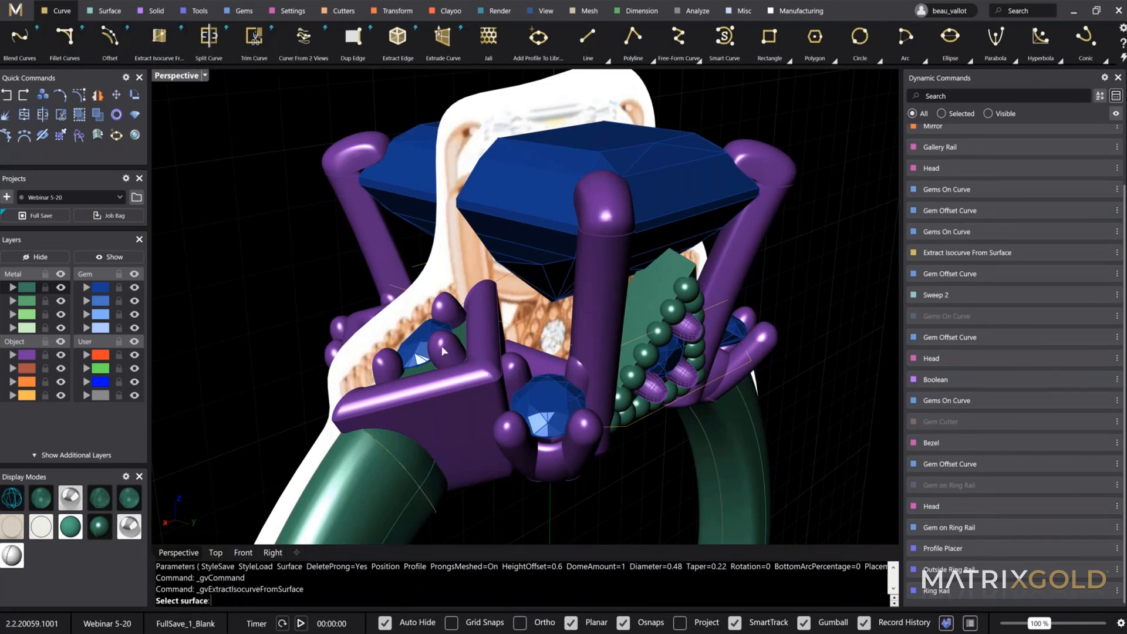
{"action": "left_click", "coordinate": [478, 336]}
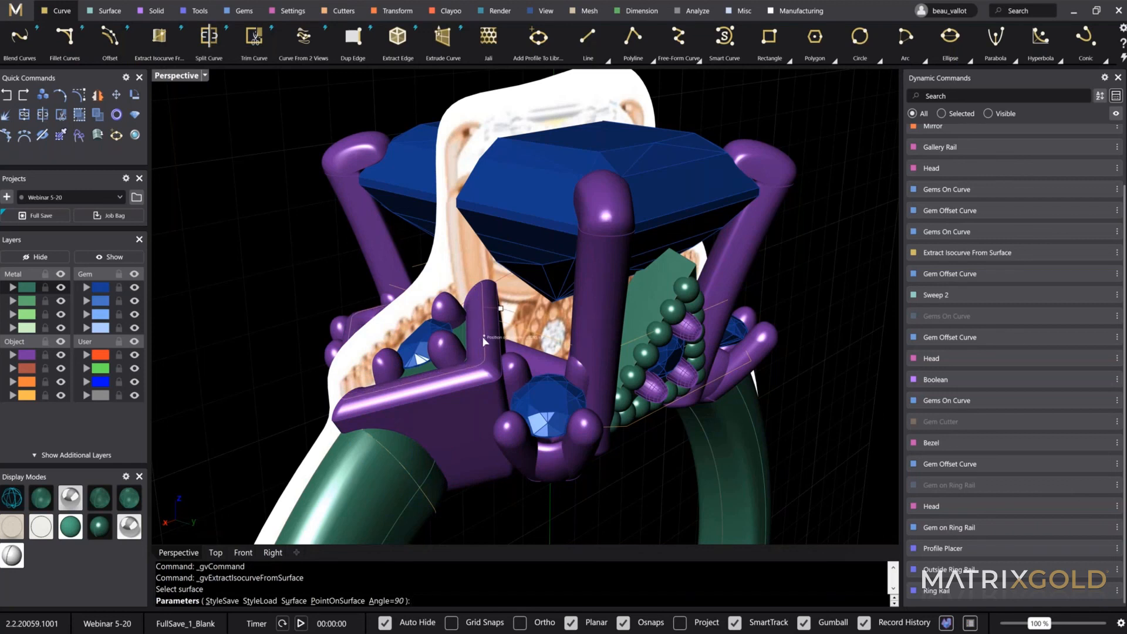
{"action": "left_click", "coordinate": [501, 309]}
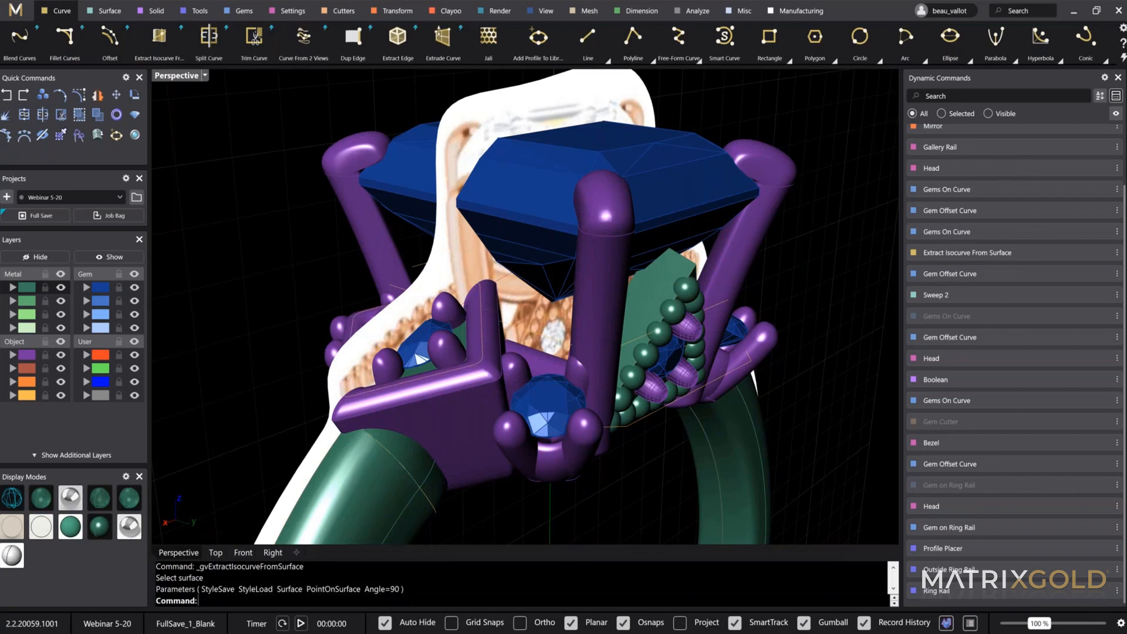
Array spheres along the square bezel's extracted isocurve with Object On Curve, setting the end position to 0.967
{"action": "left_click", "coordinate": [151, 10]}
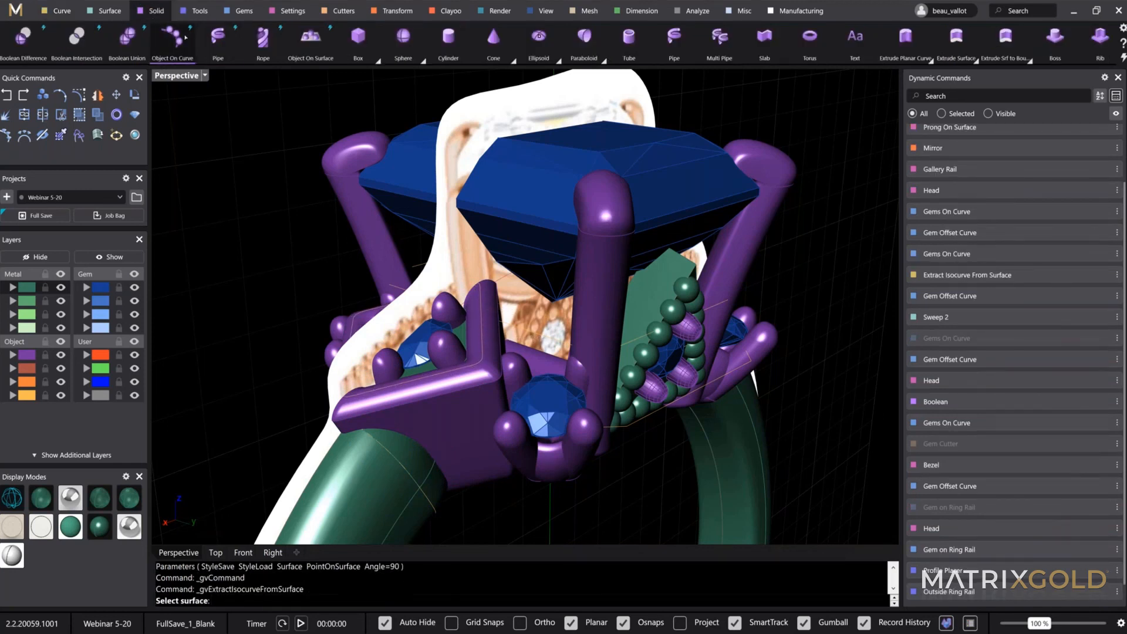
{"action": "left_click", "coordinate": [172, 36]}
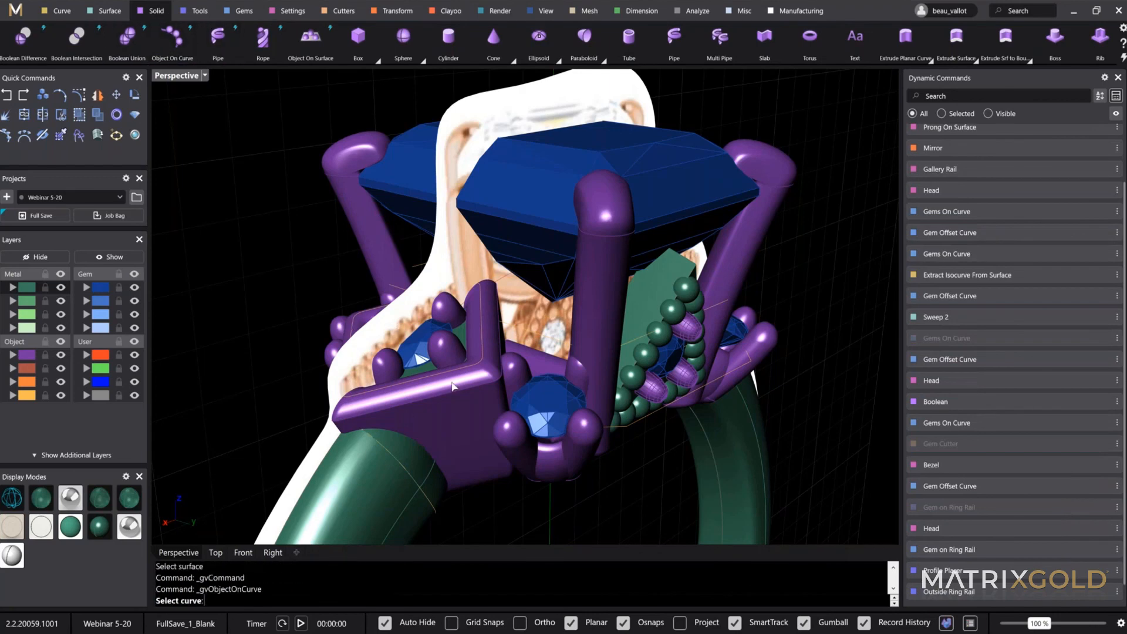
{"action": "right_click_drag", "start_coordinate": [673, 256], "coordinate": [491, 347]}
{"action": "left_click", "coordinate": [491, 344]}
{"action": "key", "text": "Return"}
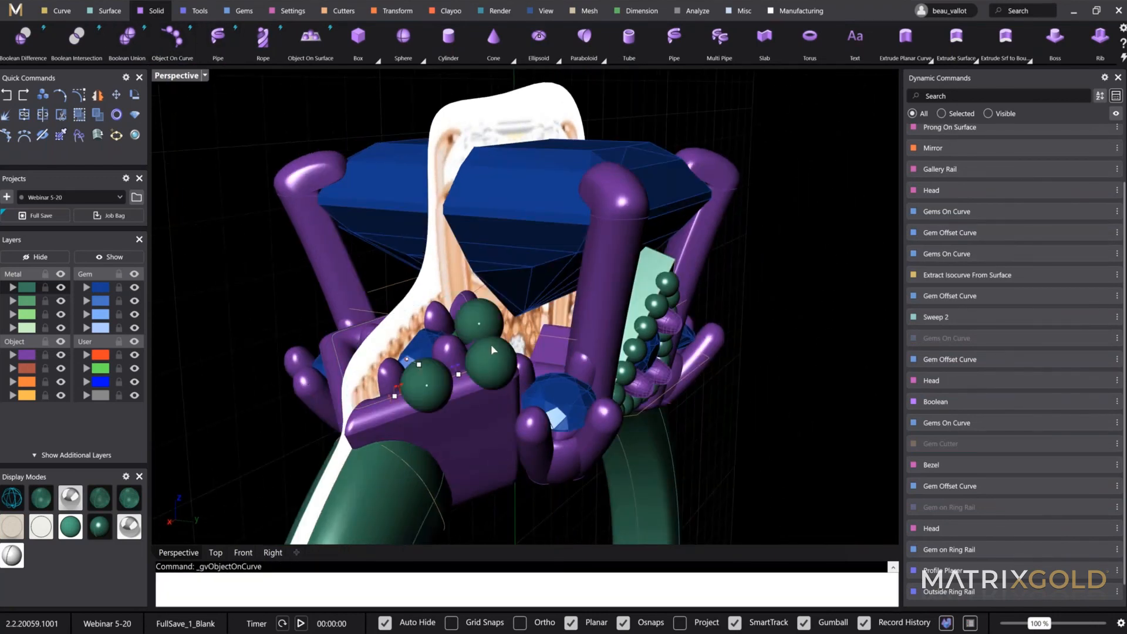
{"action": "left_click_drag", "start_coordinate": [478, 323], "coordinate": [409, 402]}
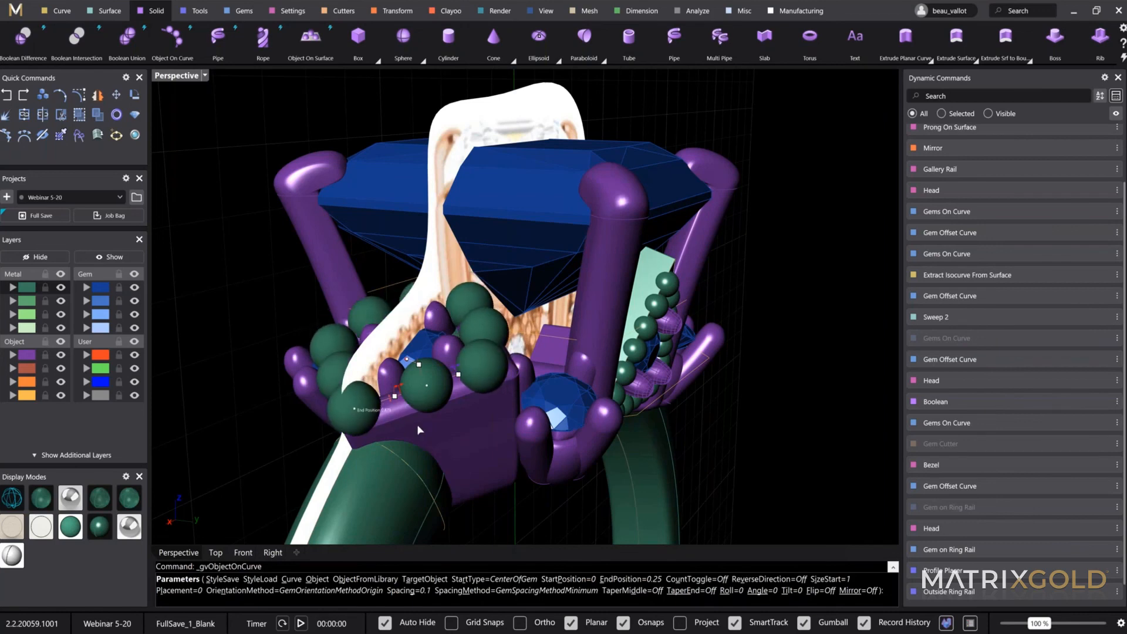
{"action": "left_click_drag", "start_coordinate": [464, 469], "coordinate": [480, 417]}
{"action": "right_click_drag", "start_coordinate": [480, 417], "coordinate": [514, 376]}
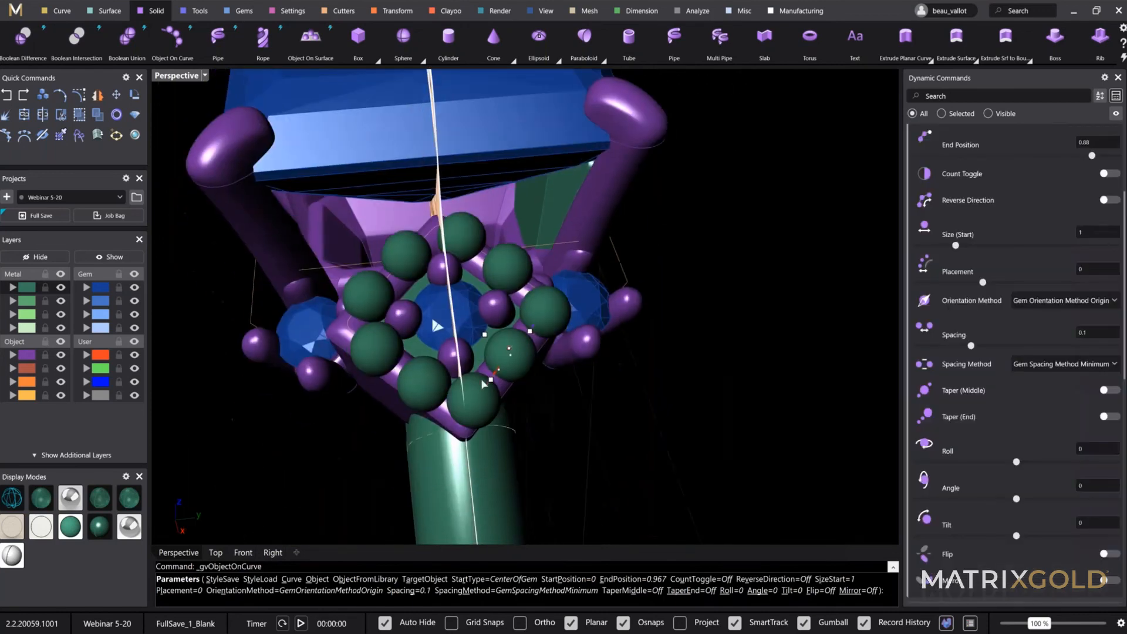
Set the bezel beads' start size to 0.57 and spacing to -0.1, and finish the beaded border
{"action": "scroll", "coordinate": [514, 376], "scroll_direction": "up", "scroll_amount": 5}
{"action": "left_click_drag", "start_coordinate": [530, 346], "coordinate": [548, 344]}
{"action": "left_click_drag", "start_coordinate": [569, 303], "coordinate": [560, 317]}
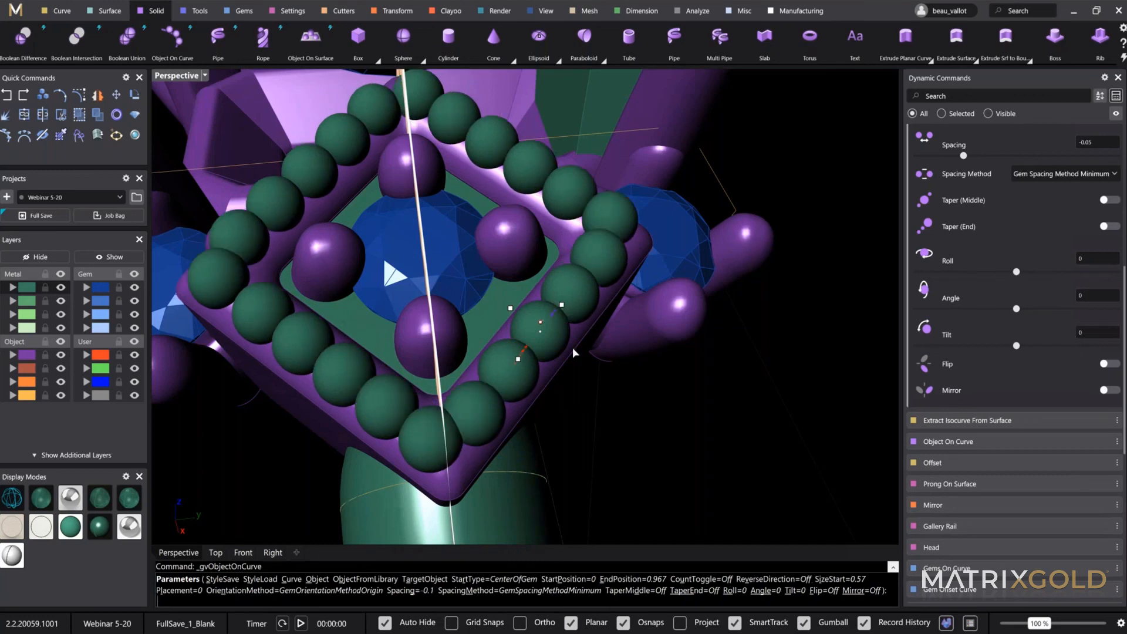
{"action": "scroll", "coordinate": [573, 352], "scroll_direction": "down", "scroll_amount": 5}
{"action": "right_click_drag", "start_coordinate": [707, 438], "coordinate": [656, 402]}
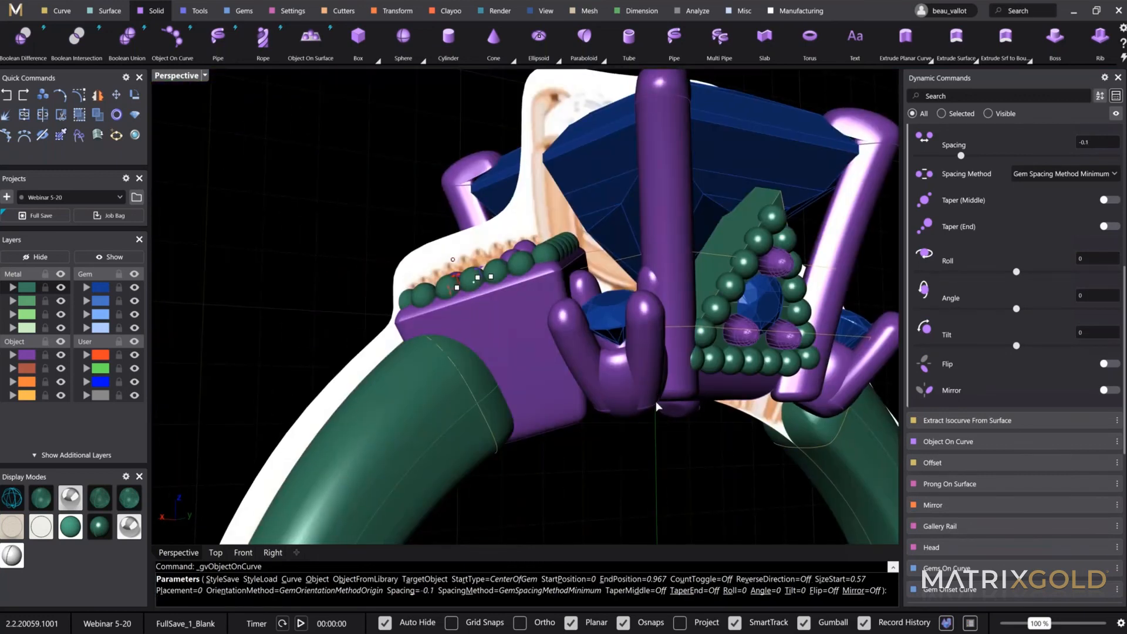
{"action": "right_click", "coordinate": [656, 406]}
Mirror the triangular plate with its gem, prongs and beads to the opposite side of the ring, using only X Mirror
{"action": "scroll", "coordinate": [428, 349], "scroll_direction": "down", "scroll_amount": 6}
{"action": "right_click_drag", "start_coordinate": [693, 349], "coordinate": [607, 340]}
{"action": "scroll", "coordinate": [606, 339], "scroll_direction": "up", "scroll_amount": 8}
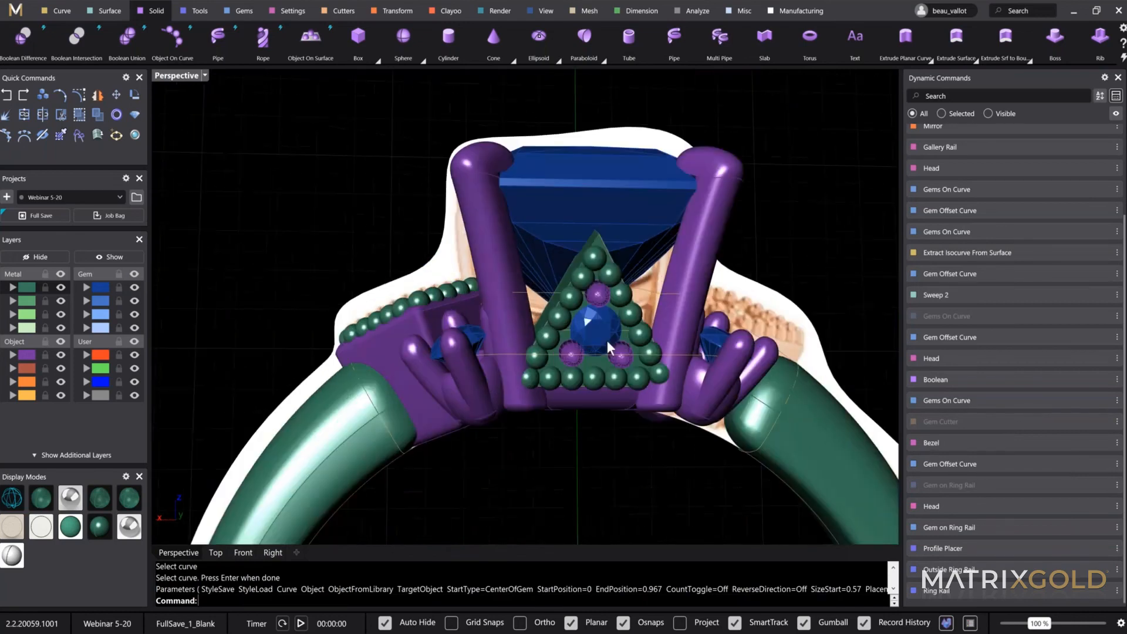
{"action": "left_click", "coordinate": [617, 343]}
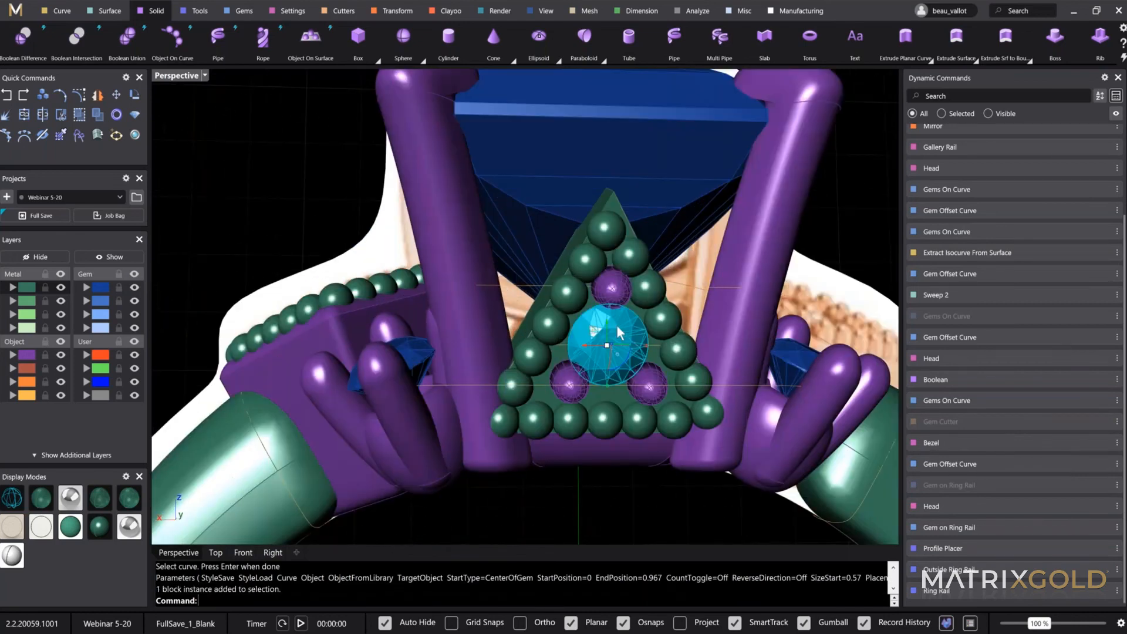
{"action": "scroll", "coordinate": [616, 325], "scroll_direction": "down", "scroll_amount": 5}
{"action": "right_click_drag", "start_coordinate": [616, 325], "coordinate": [446, 381]}
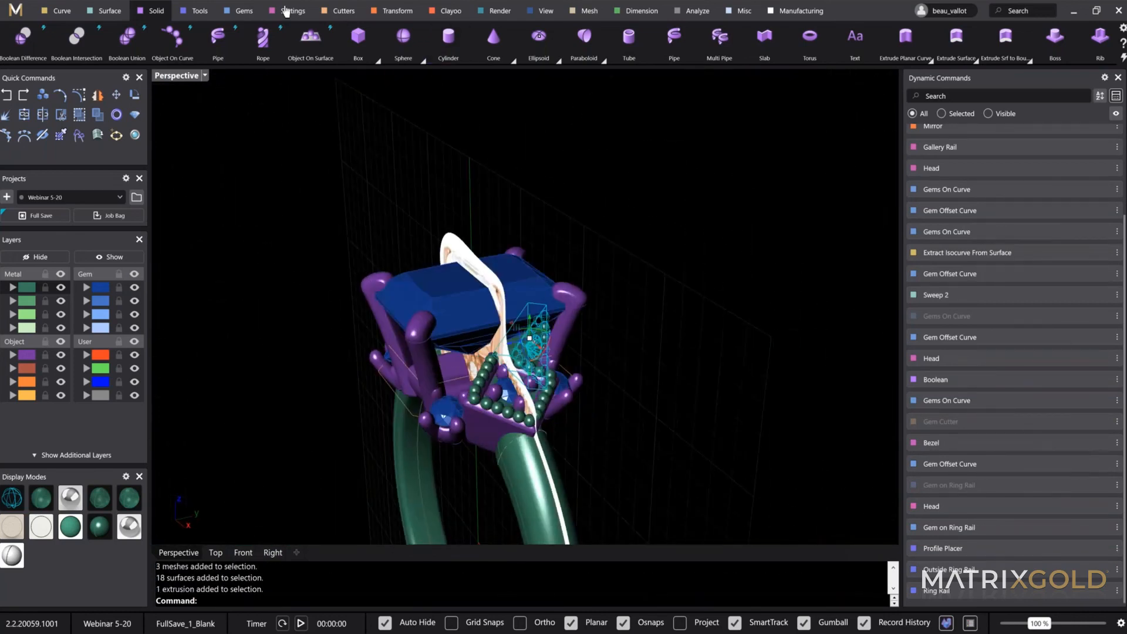
{"action": "left_click", "coordinate": [390, 12]}
{"action": "left_click", "coordinate": [200, 58]}
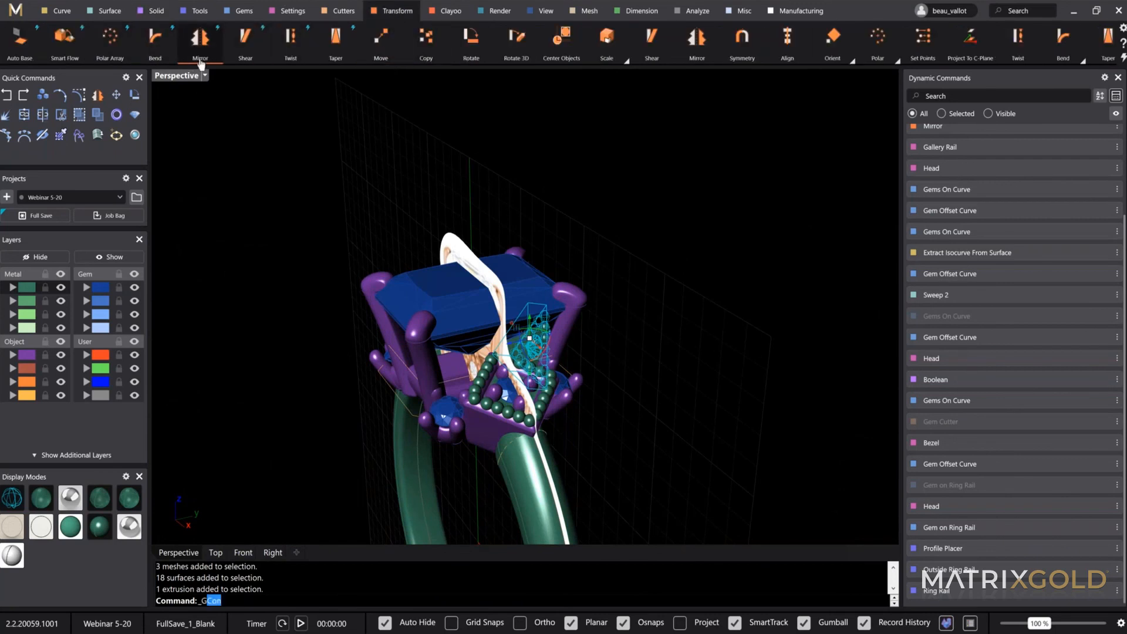
{"action": "mouse_move", "coordinate": [620, 369]}
{"action": "right_mouse_down"}
{"action": "mouse_move", "coordinate": [558, 351]}
{"action": "mouse_move", "coordinate": [640, 371]}
{"action": "right_mouse_up"}
{"action": "scroll", "coordinate": [558, 351], "scroll_direction": "up", "scroll_amount": 6}
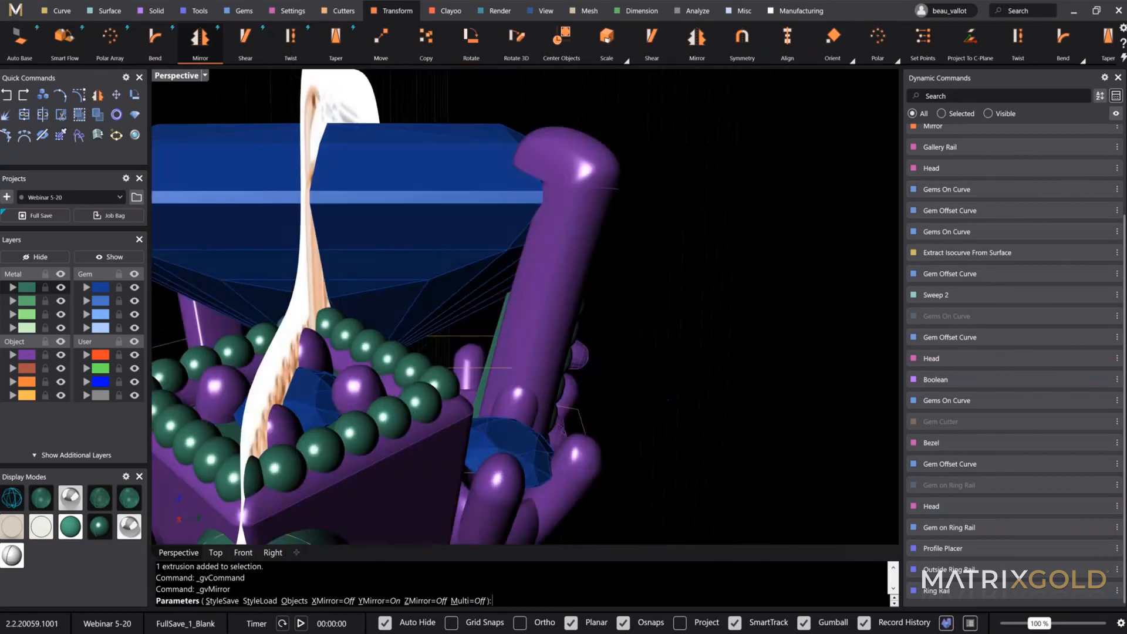
{"action": "scroll", "coordinate": [550, 367], "scroll_direction": "down", "scroll_amount": 6}
{"action": "right_click_drag", "start_coordinate": [551, 367], "coordinate": [411, 370]}
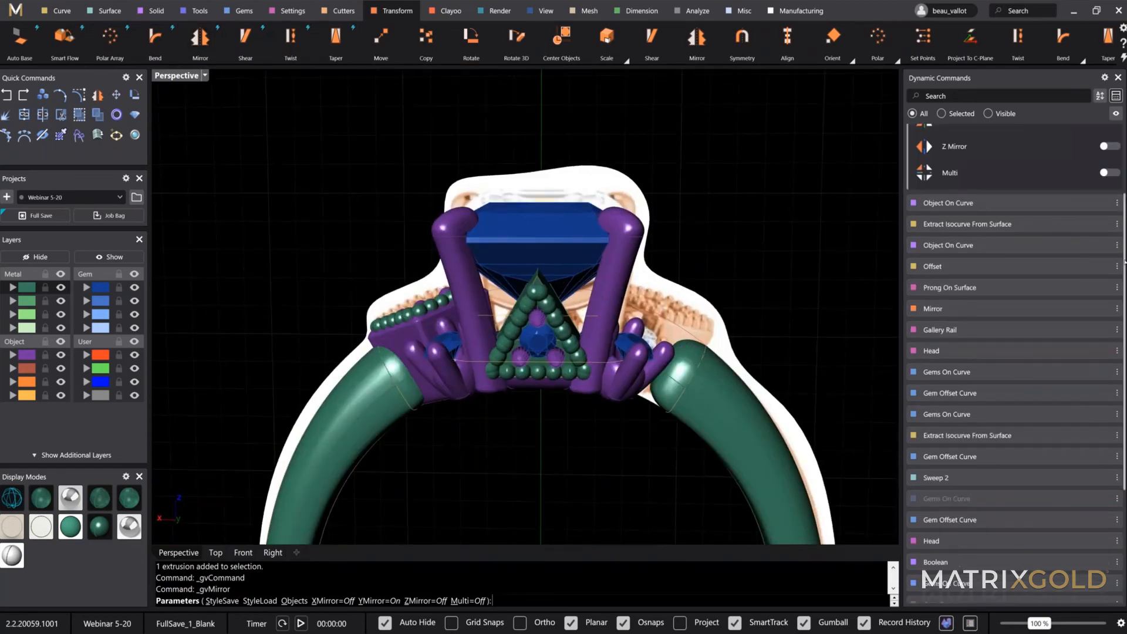
{"action": "scroll", "coordinate": [1121, 266], "scroll_direction": "up", "scroll_amount": 3}
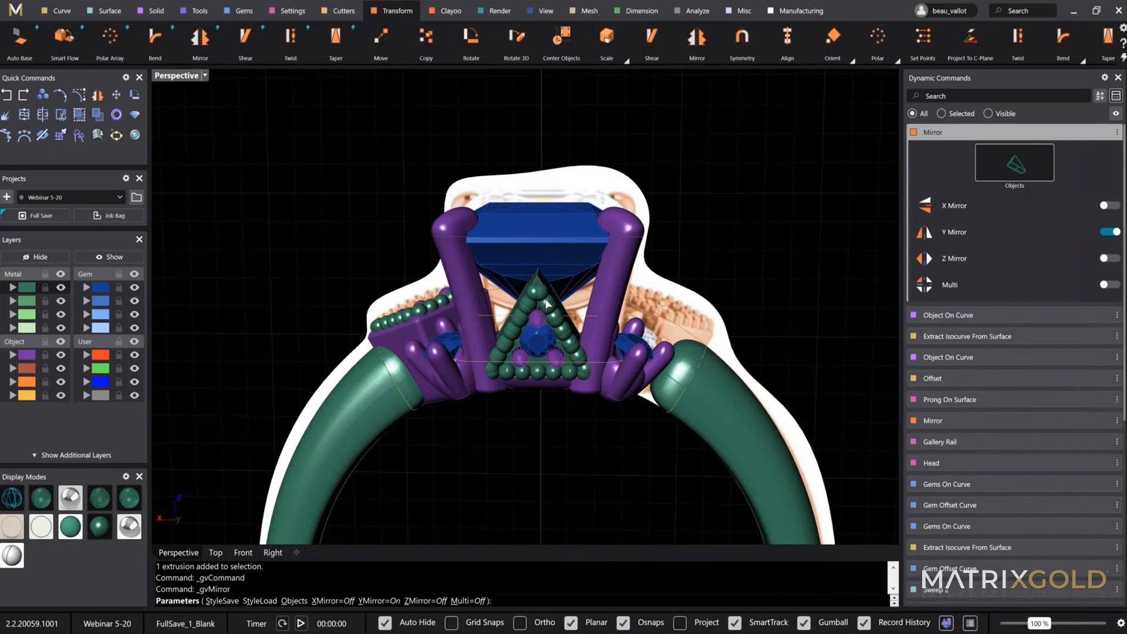
{"action": "right_click_drag", "start_coordinate": [543, 375], "coordinate": [548, 425]}
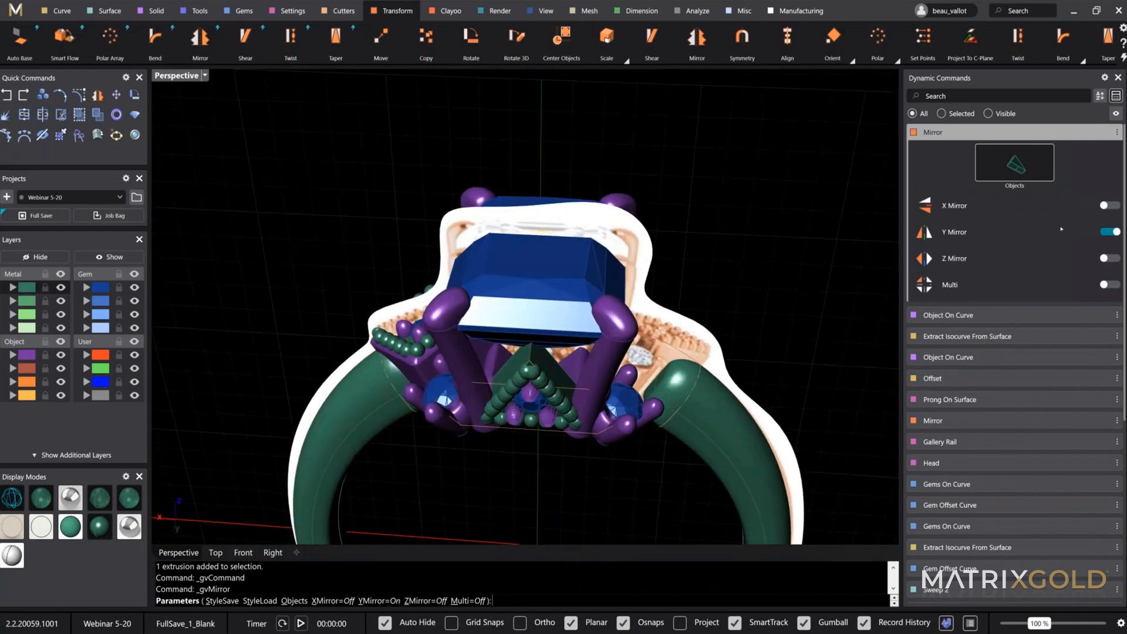
{"action": "left_click", "coordinate": [1107, 232]}
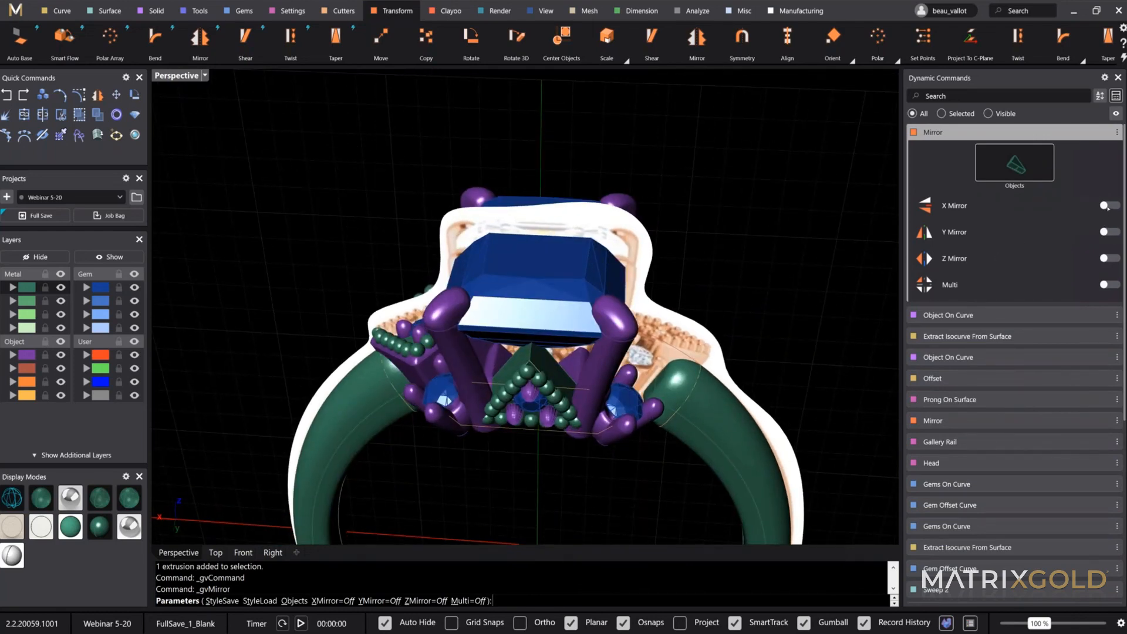
{"action": "left_click", "coordinate": [1106, 206]}
{"action": "right_click_drag", "start_coordinate": [457, 281], "coordinate": [695, 256]}
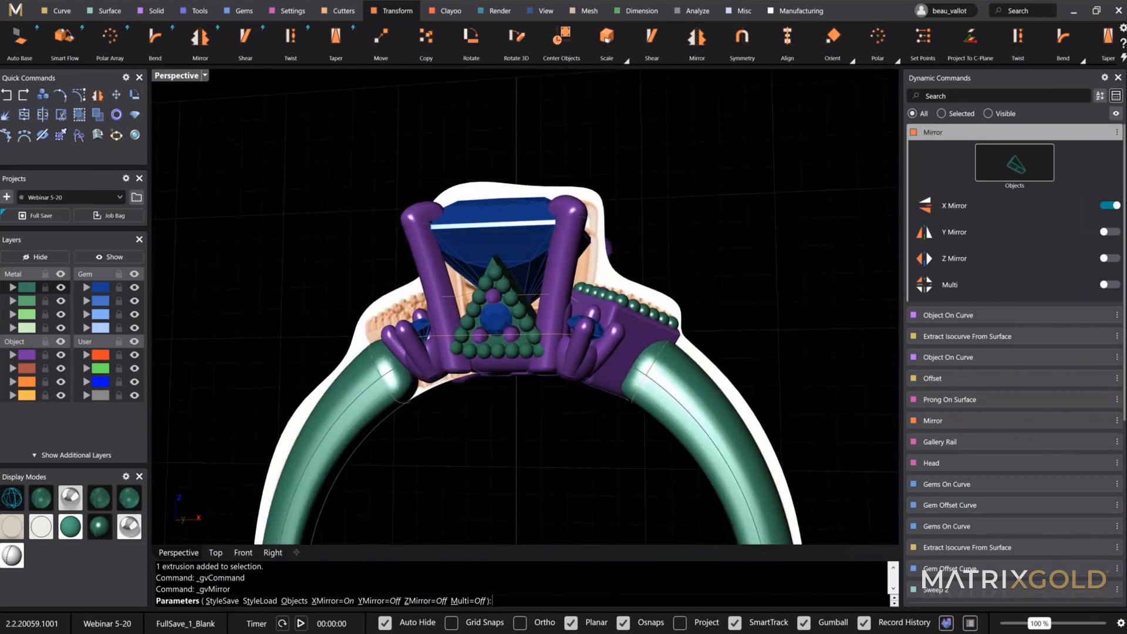
{"action": "key", "text": "Return"}
Mirror the square shoulder bezel with its gem, prongs and beads onto the other shoulder using Y Mirror
{"action": "right_click_drag", "start_coordinate": [757, 229], "coordinate": [764, 290]}
{"action": "right_click_drag", "start_coordinate": [763, 306], "coordinate": [555, 417]}
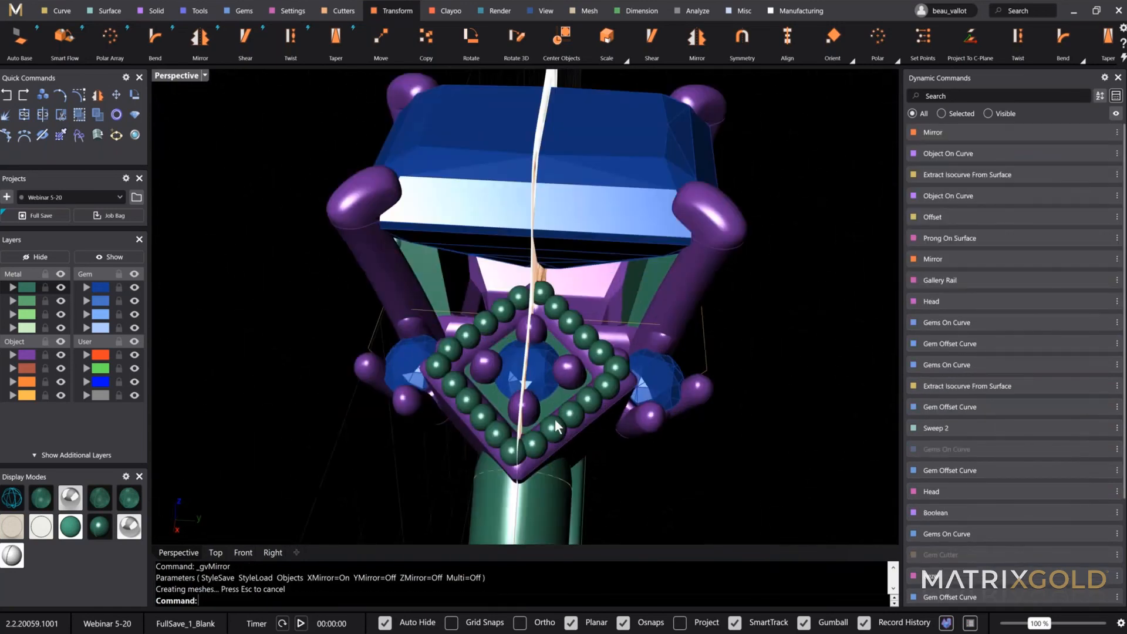
{"action": "scroll", "coordinate": [552, 408], "scroll_direction": "up", "scroll_amount": 8}
{"action": "left_click", "coordinate": [546, 397]}
{"action": "left_click", "coordinate": [546, 398], "text": "shift"}
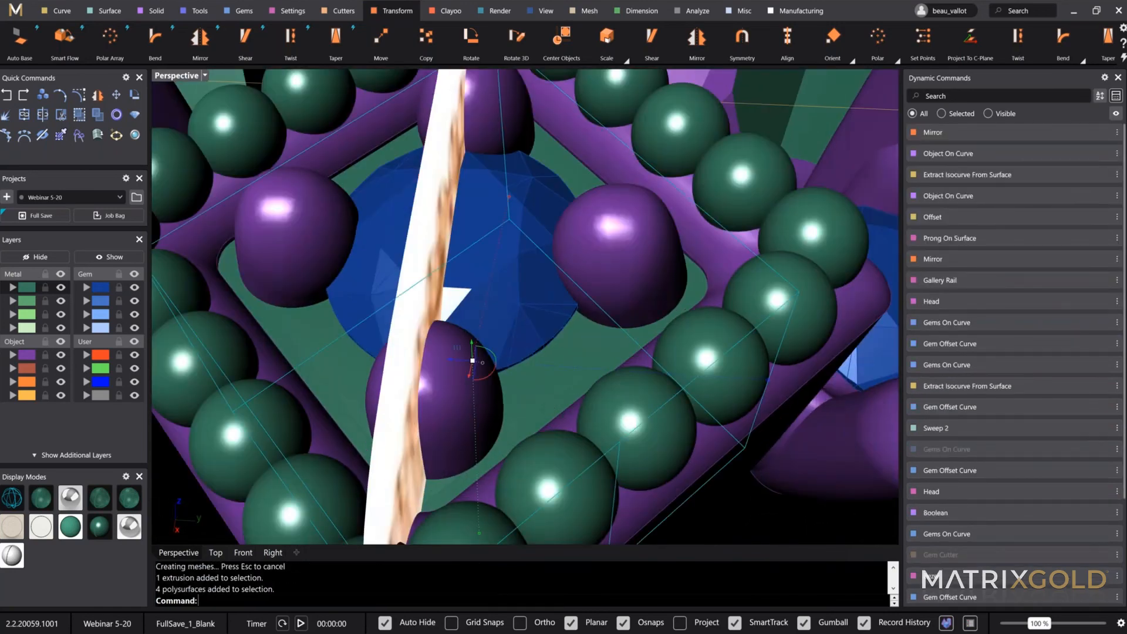
{"action": "left_click", "coordinate": [521, 293], "text": "shift"}
{"action": "left_click", "coordinate": [631, 441], "text": "shift"}
{"action": "left_click", "coordinate": [676, 478], "text": "shift"}
{"action": "scroll", "coordinate": [678, 485], "scroll_direction": "down", "scroll_amount": 5}
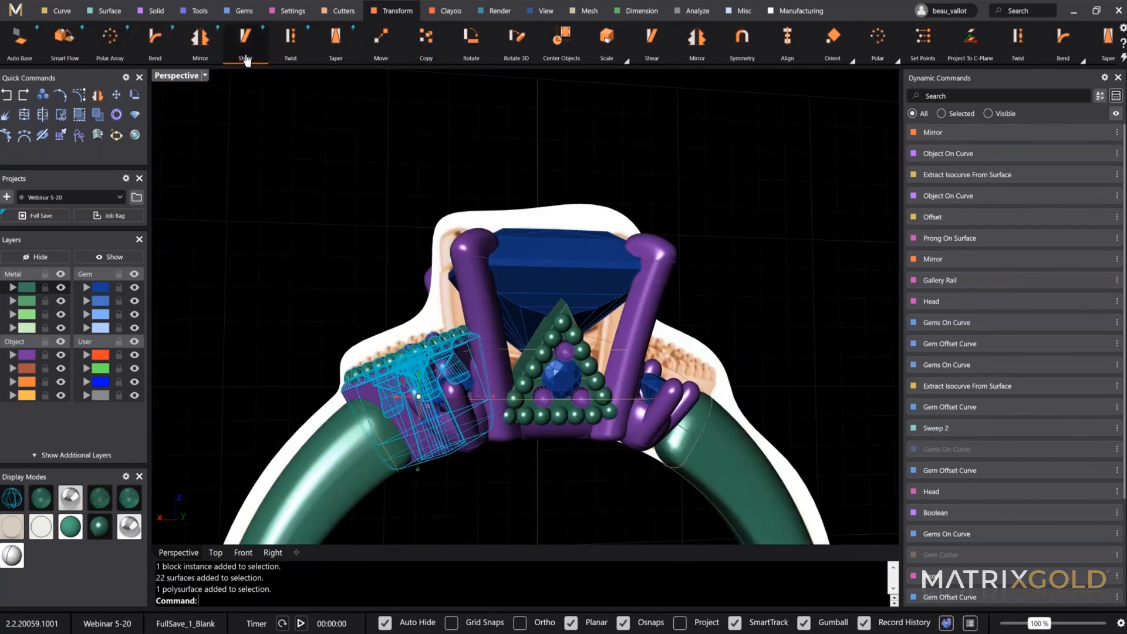
{"action": "left_click", "coordinate": [200, 40]}
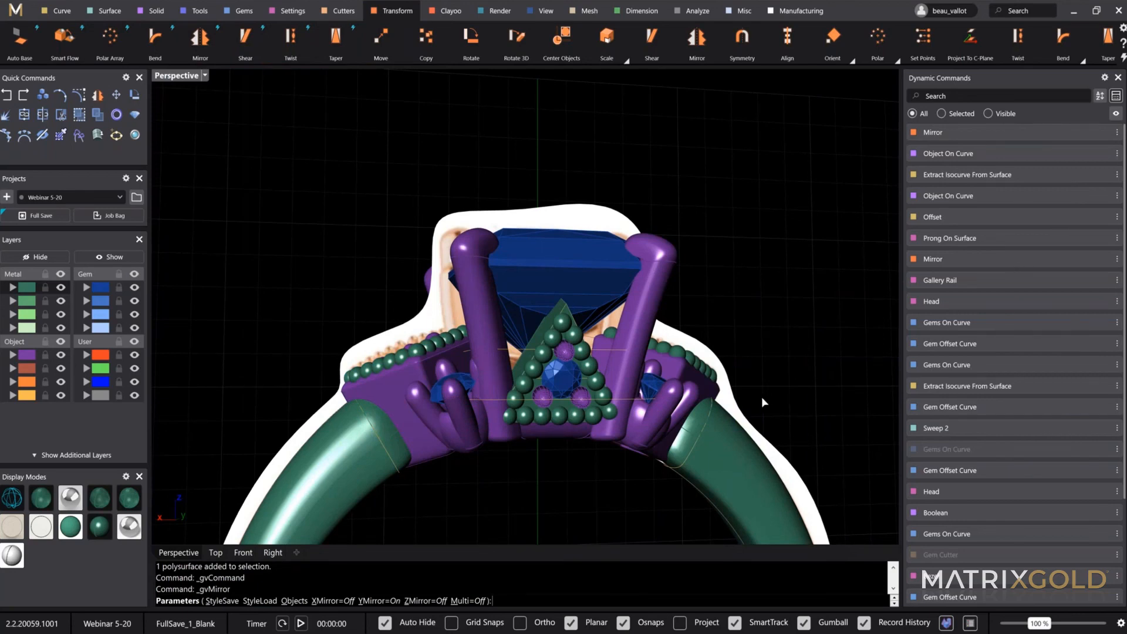
{"action": "right_click_drag", "start_coordinate": [762, 397], "coordinate": [696, 396]}
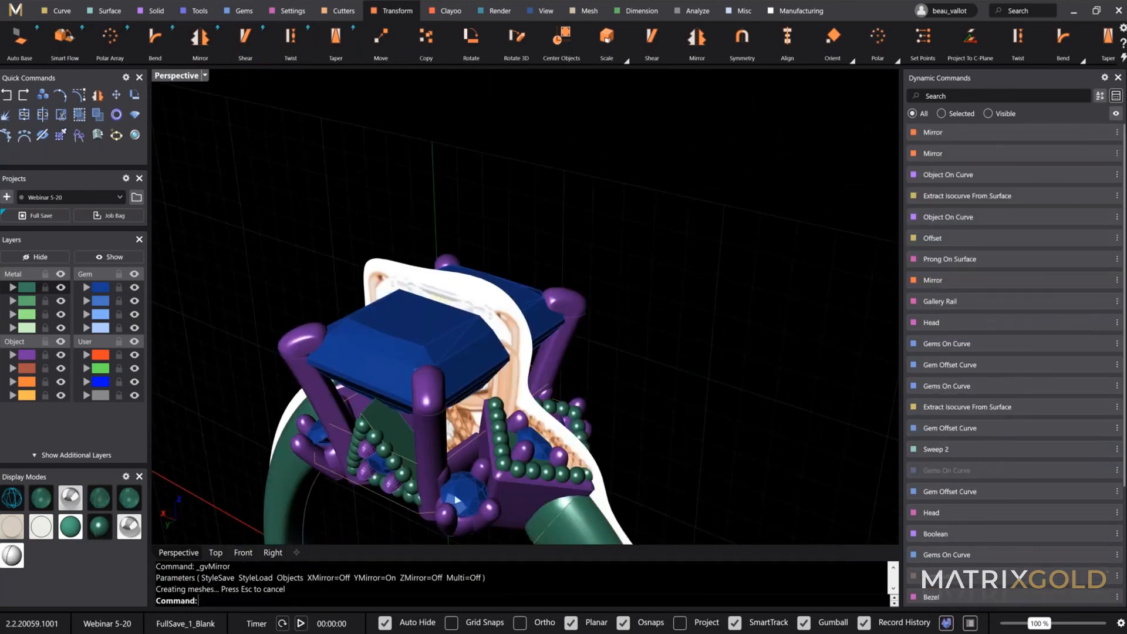
Hide the layer holding the ring's reference image and bring the whole ring into view
{"action": "left_click", "coordinate": [55, 258]}
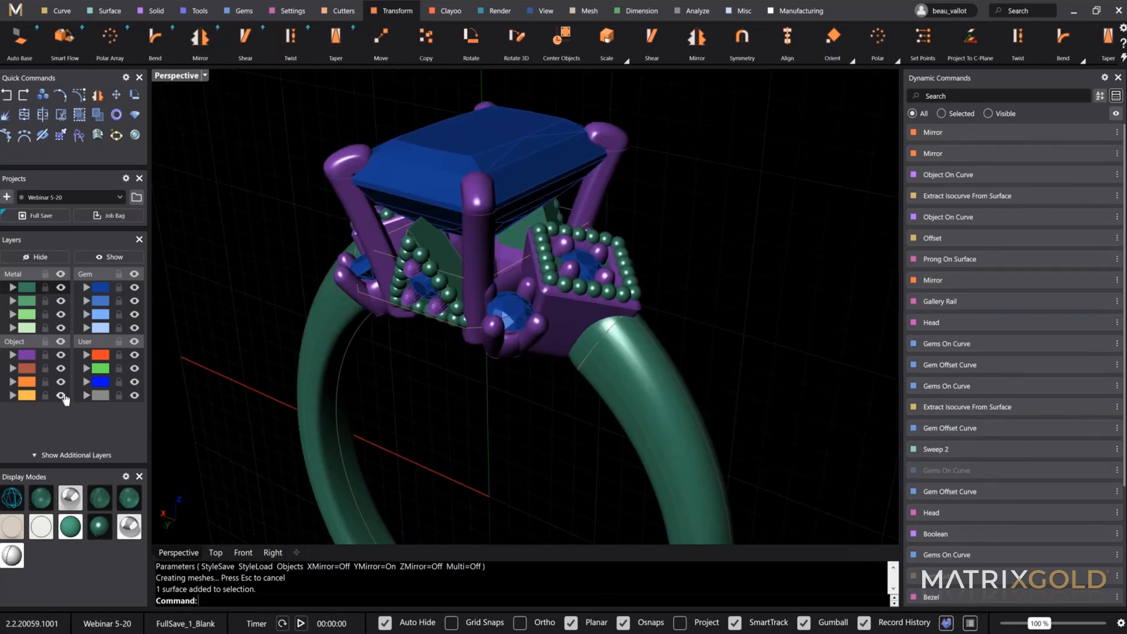
{"action": "right_click_drag", "start_coordinate": [423, 357], "coordinate": [563, 411]}
{"action": "scroll", "coordinate": [444, 342], "scroll_direction": "down", "scroll_amount": 6}
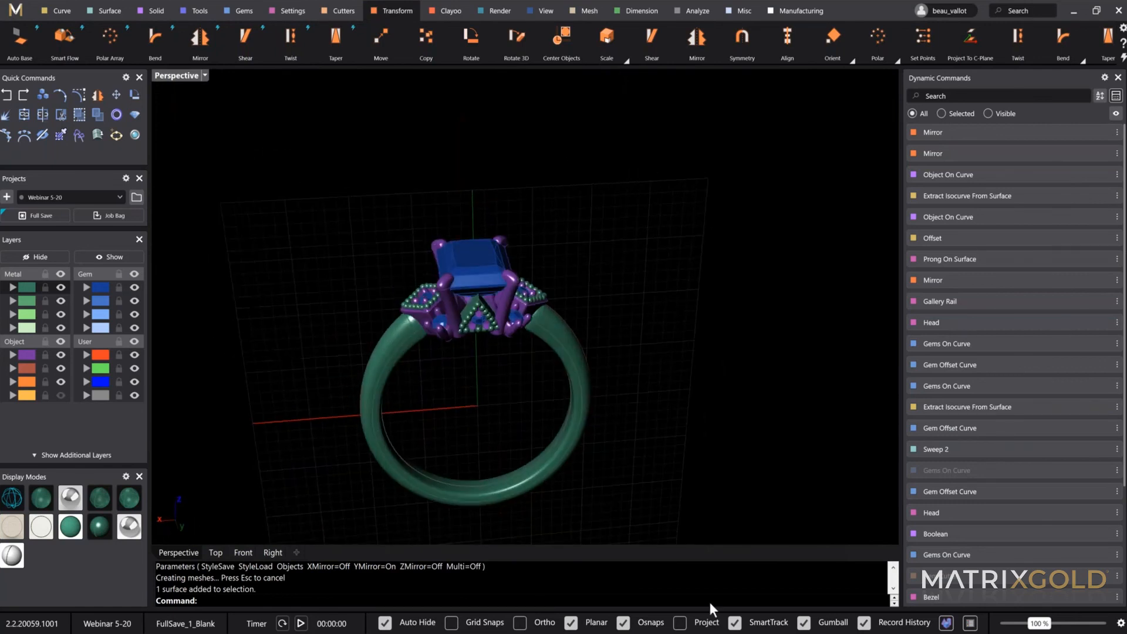
Switch to Paint to compare the ring with the reference picture webinar 2.jpg, and minimize that window
{"action": "mouse_move", "coordinate": [539, 631]}
{"action": "left_click", "coordinate": [582, 592]}
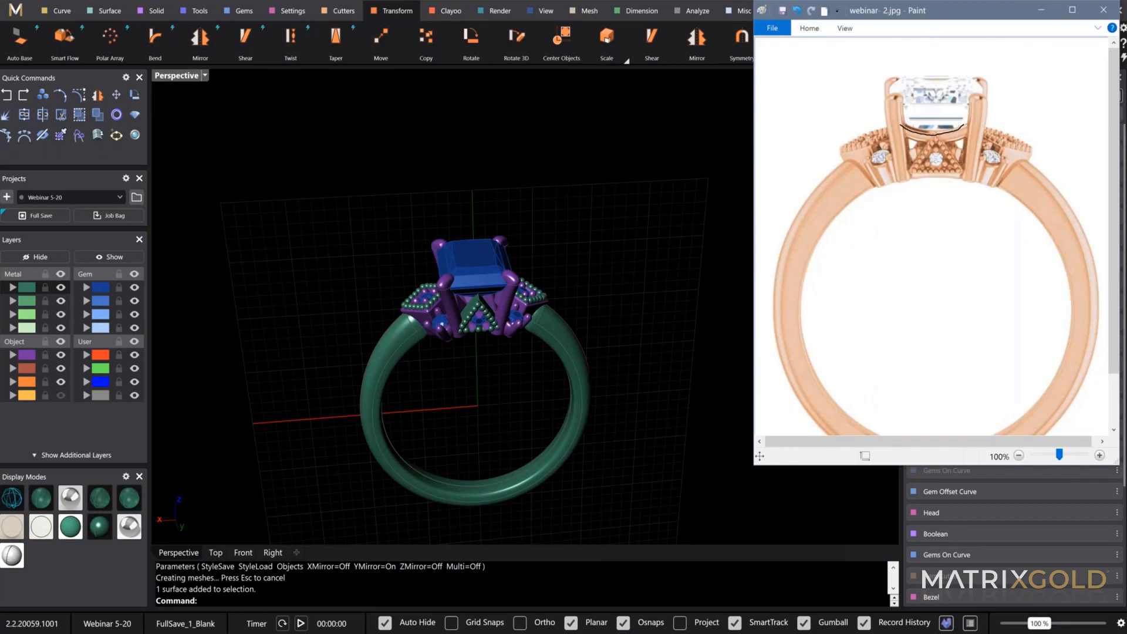
{"action": "key", "text": "super+Down"}
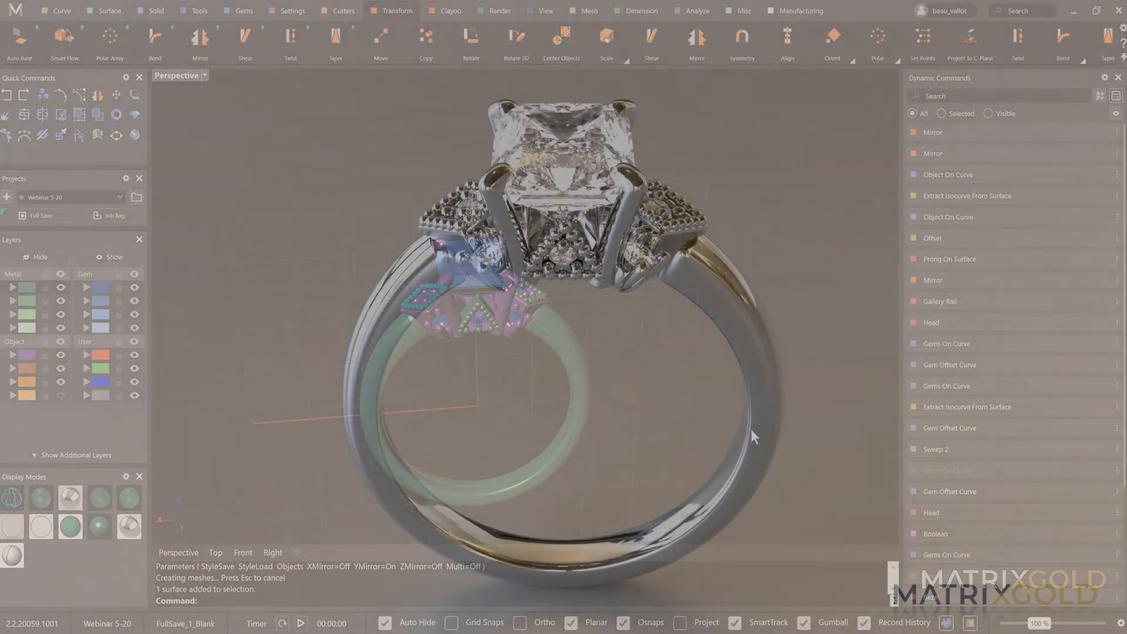